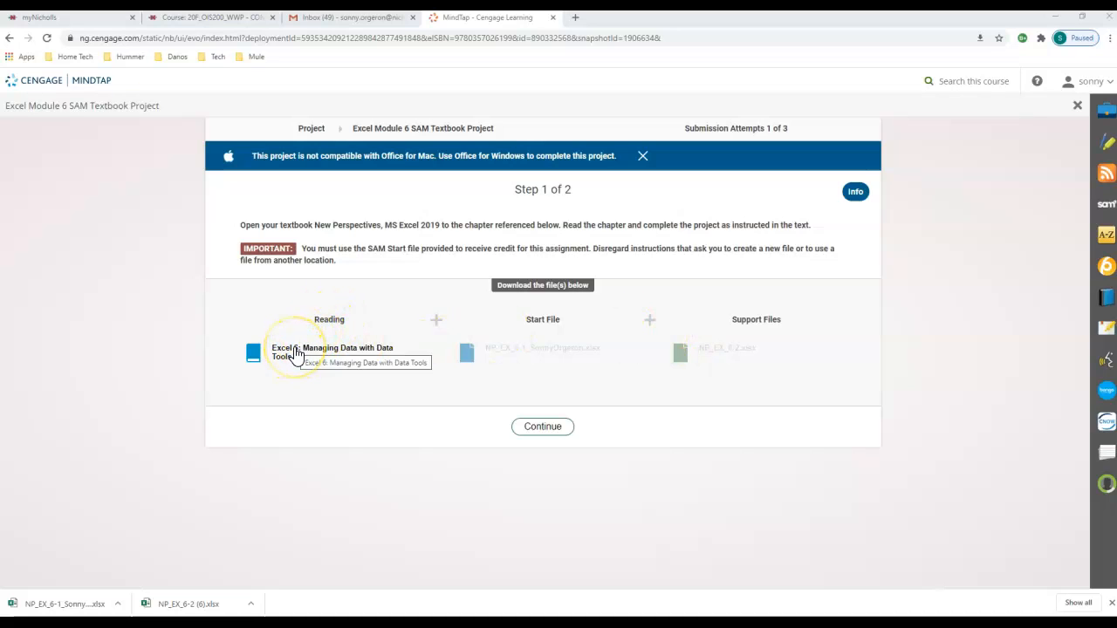
# - Open the Module 6 project's Excel start file from the MindTap page
pyautogui.moveTo(1116, 86); pyautogui.dragTo(1116, 35)
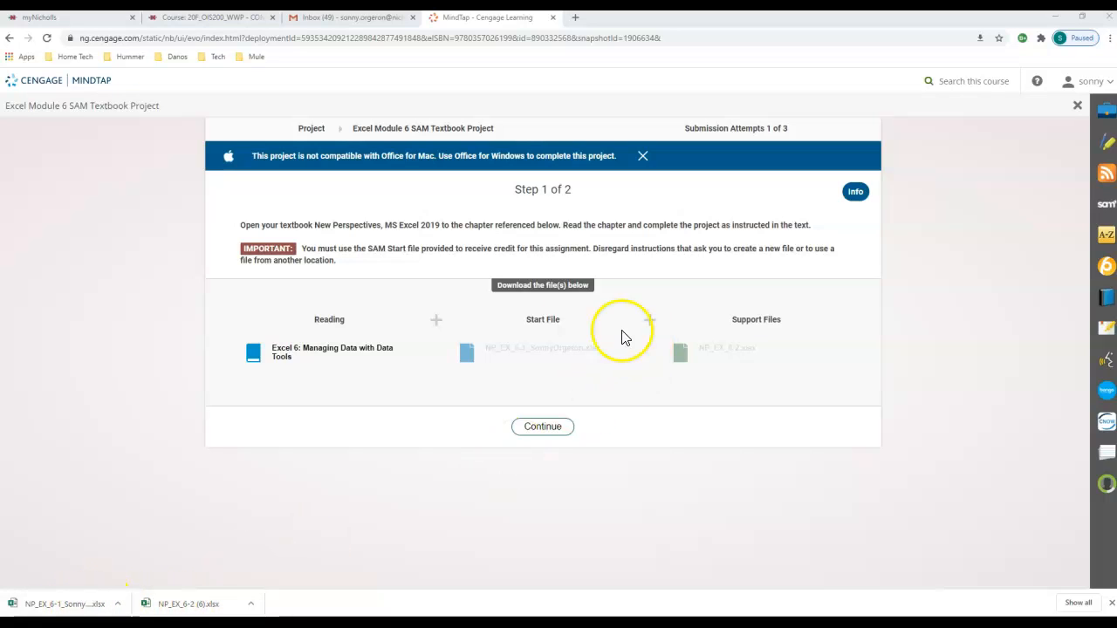
pyautogui.click(83, 605)
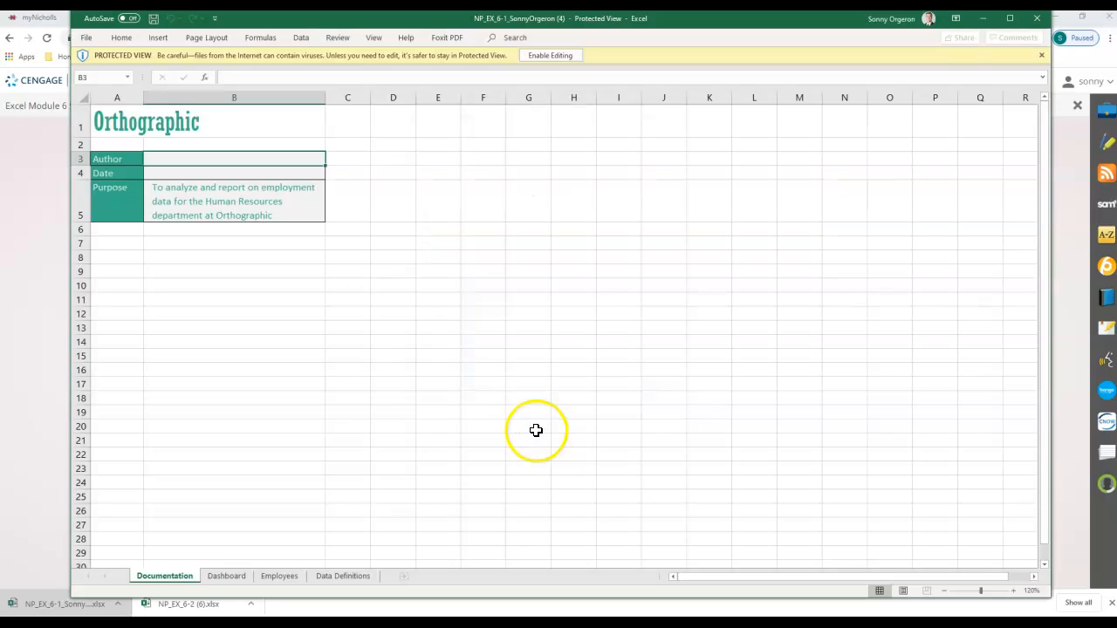
# - Maximize and enable editing, then enter the author's name in B3 and 9/18/2020 in B4
pyautogui.click(1009, 17)
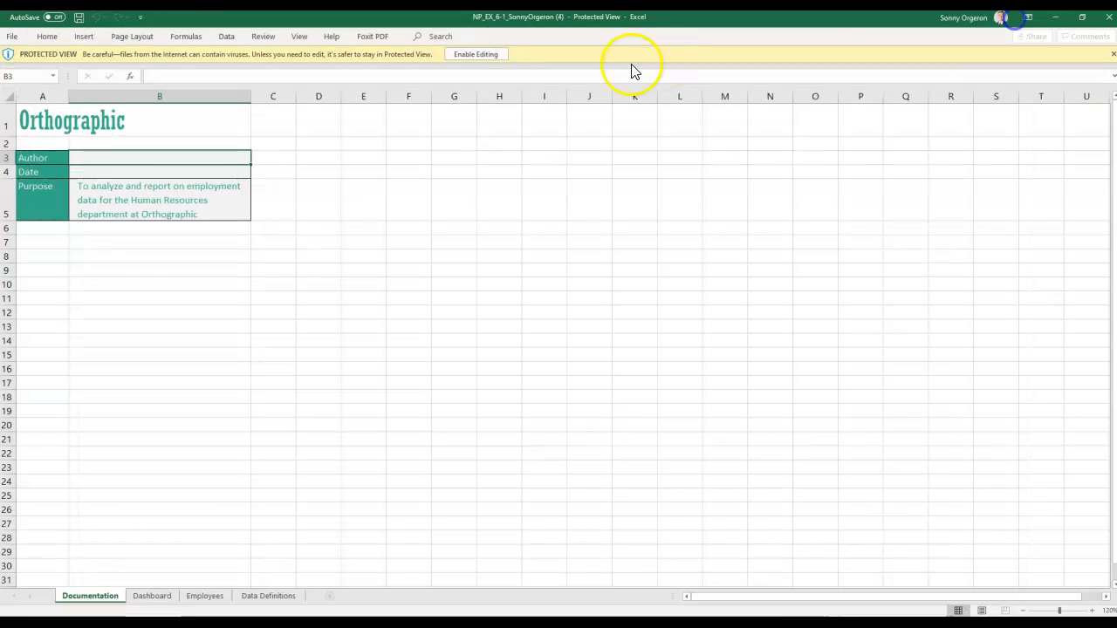
pyautogui.click(482, 55)
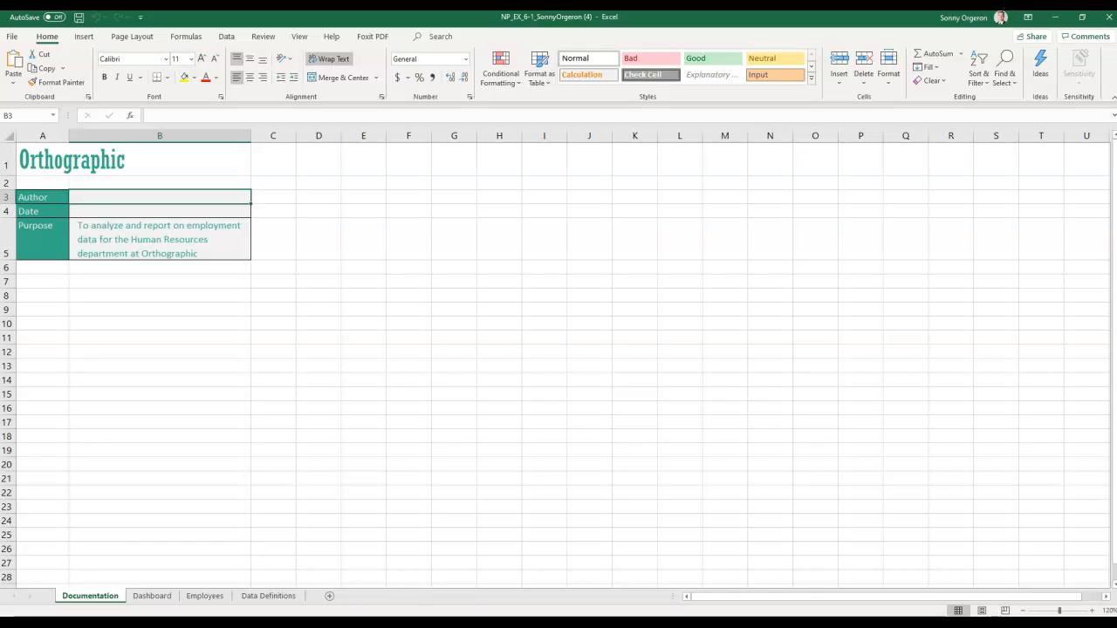
pyautogui.click(98, 196)
pyautogui.write('Sonny Orgeron')
pyautogui.press('Tab')
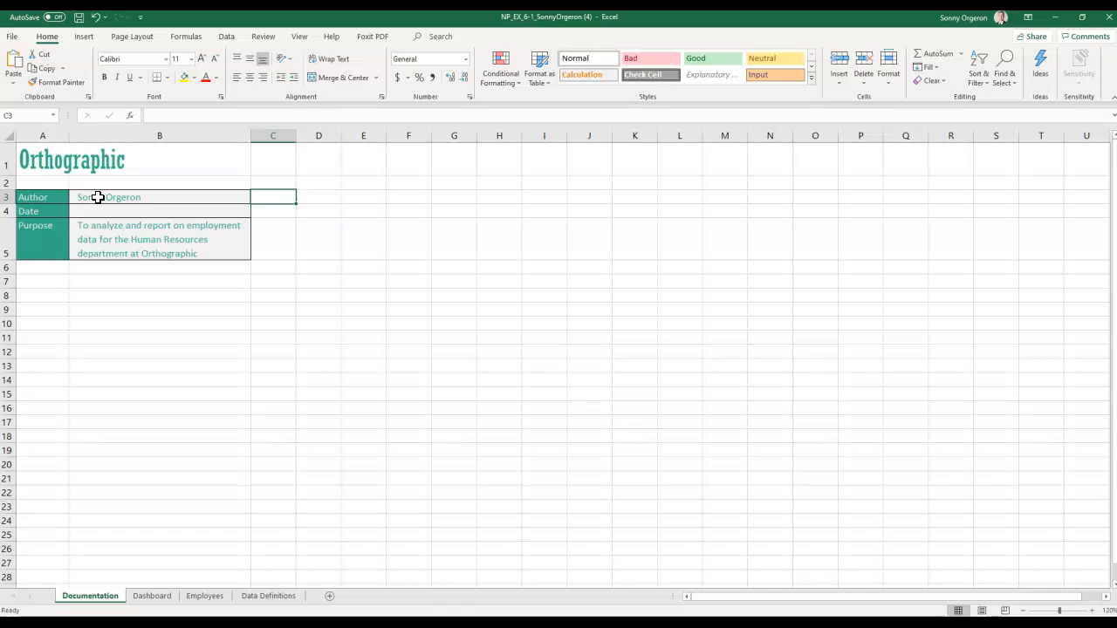
pyautogui.press('Return')
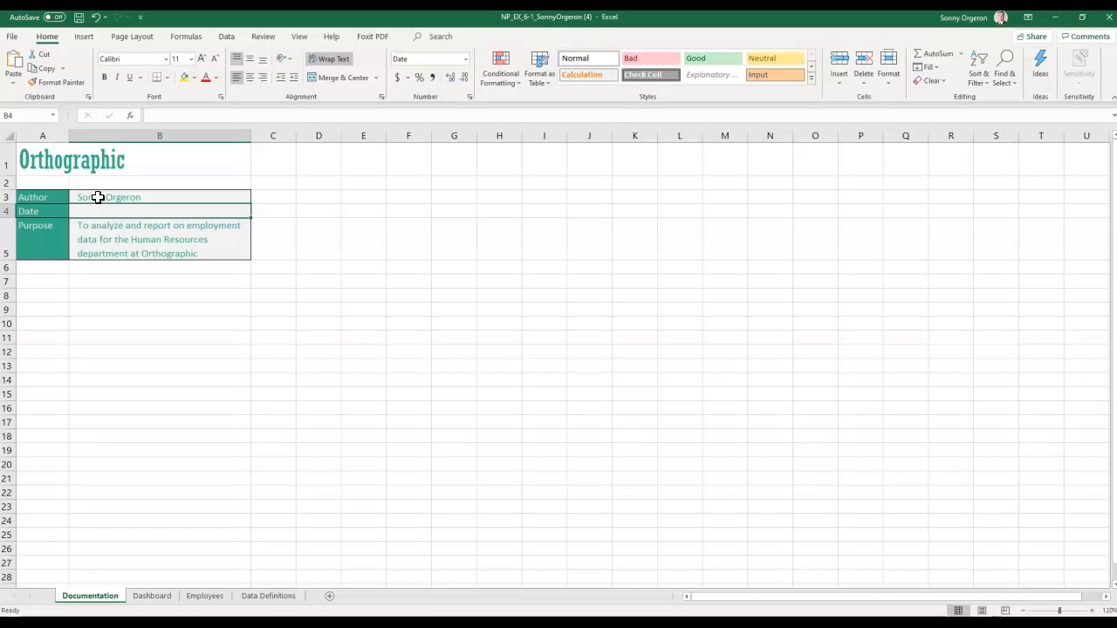
pyautogui.write('9/18/')
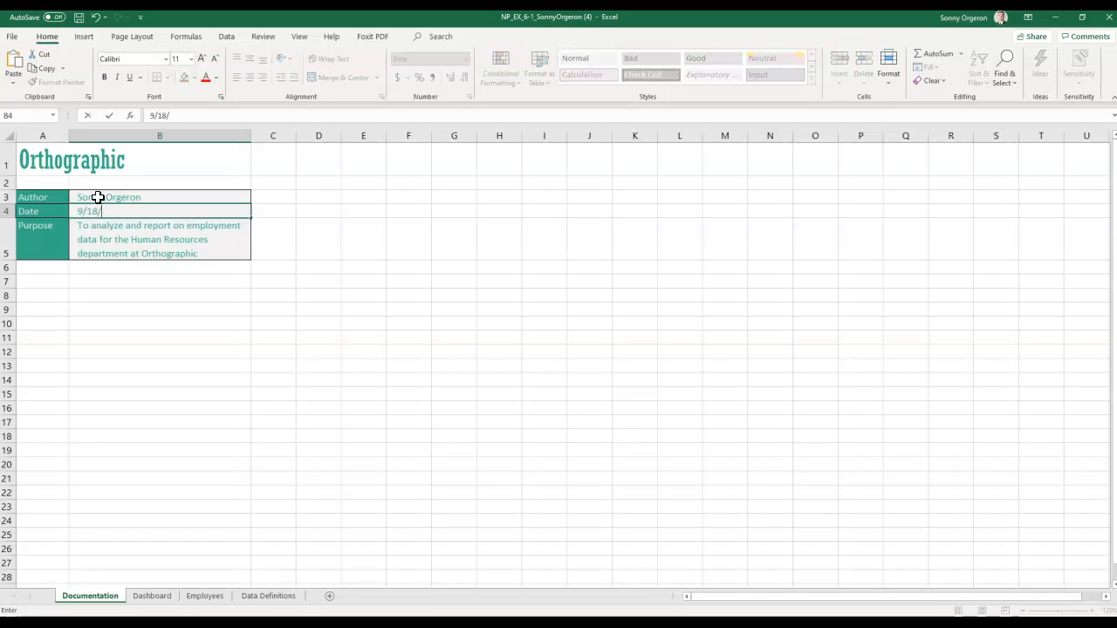
pyautogui.write('2020')
pyautogui.press('Return')
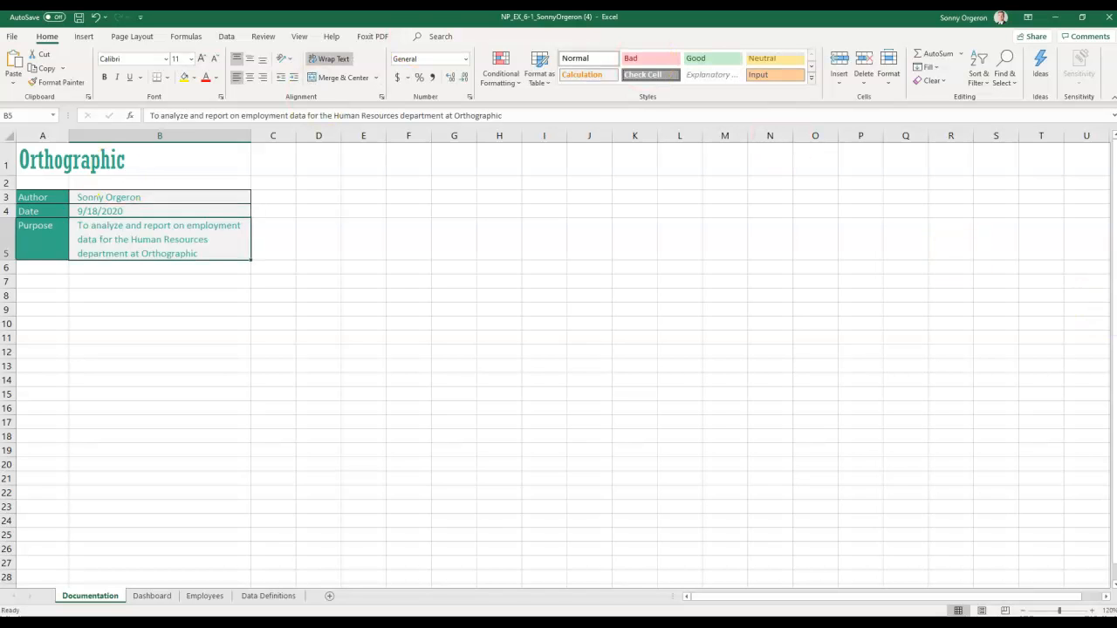
# - View the Employees sheet, then the Data Definitions sheet
pyautogui.click(203, 598)
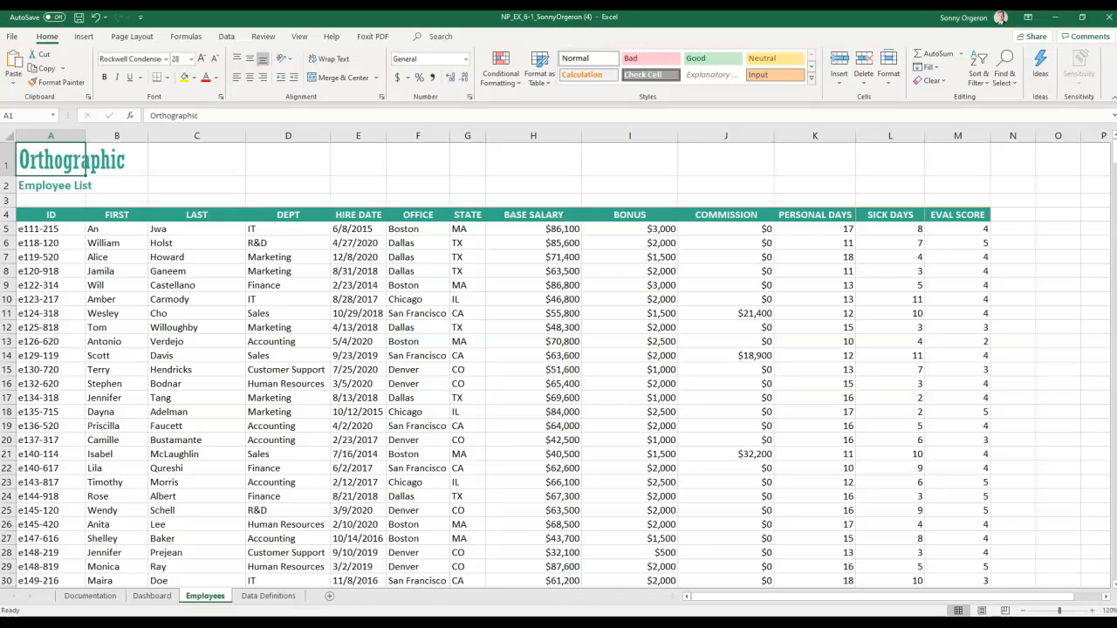
pyautogui.click(259, 597)
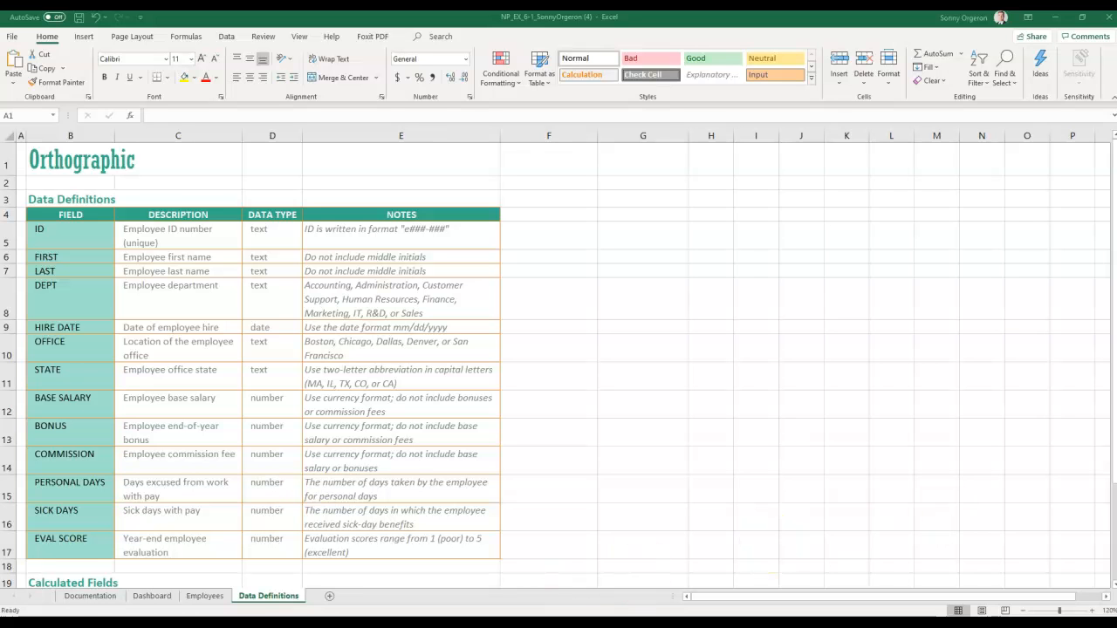
pyautogui.click(206, 596)
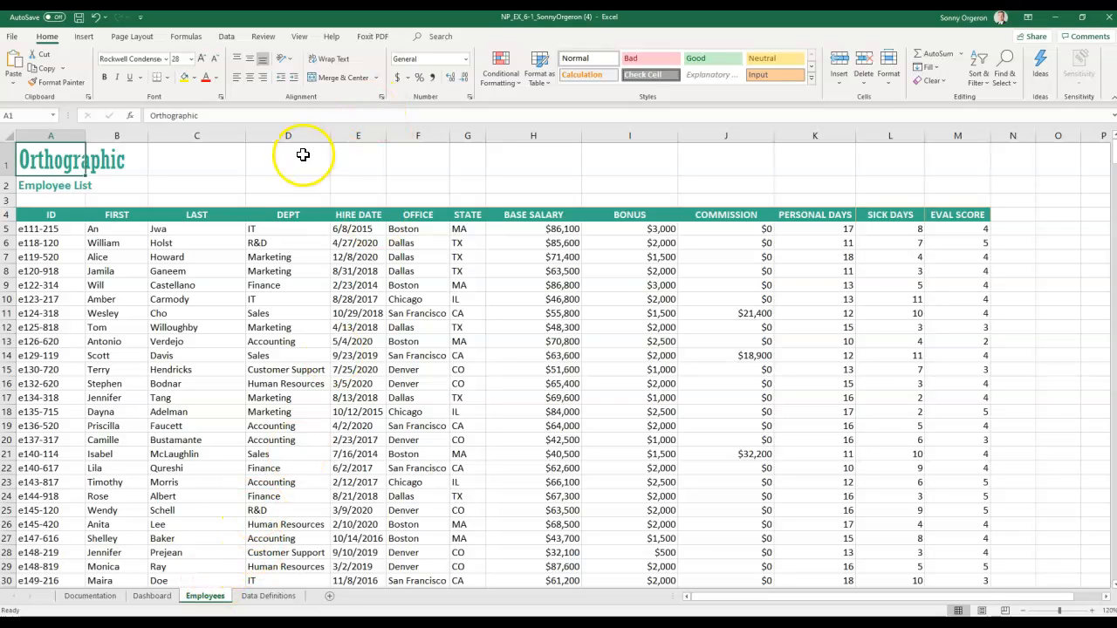
# - Split the Employees sheet into four panes at cell D5 with View > Split
pyautogui.click(283, 230)
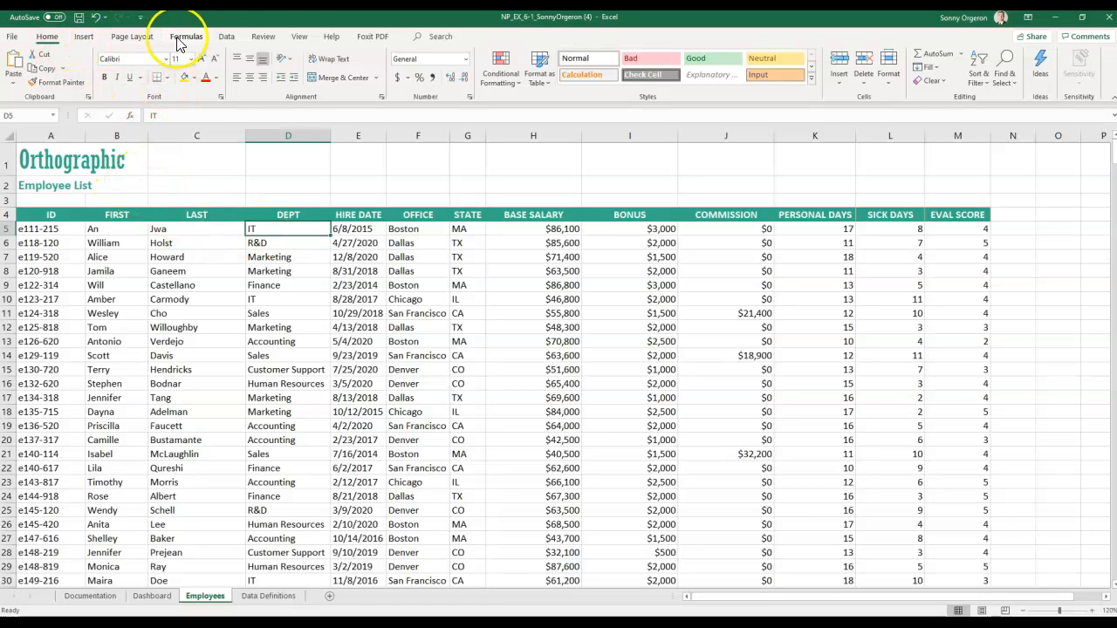
pyautogui.click(300, 36)
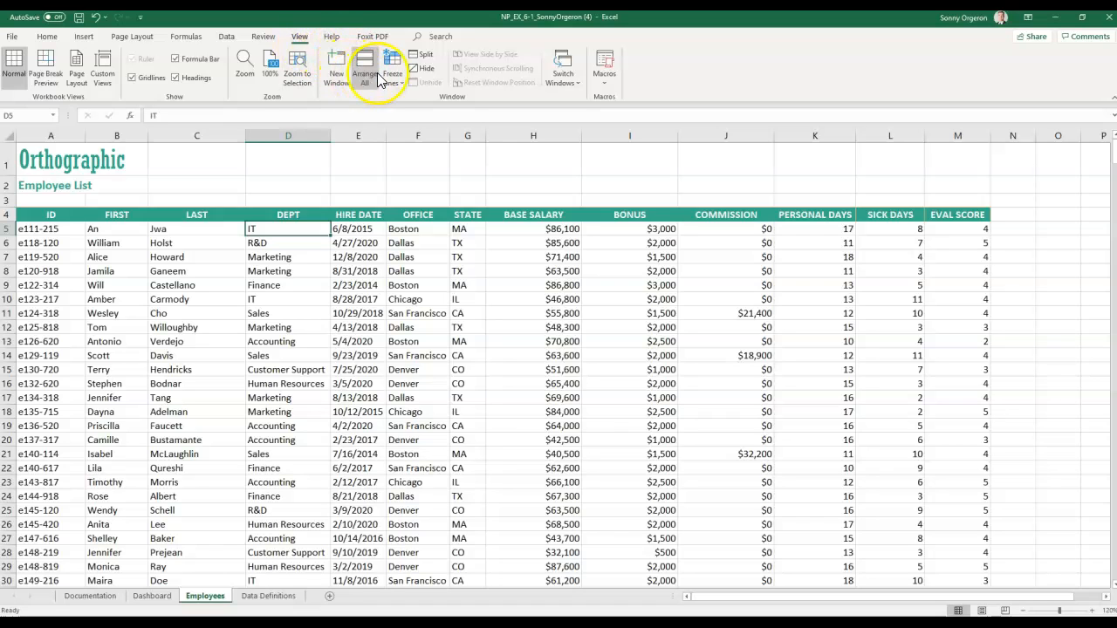
pyautogui.click(424, 54)
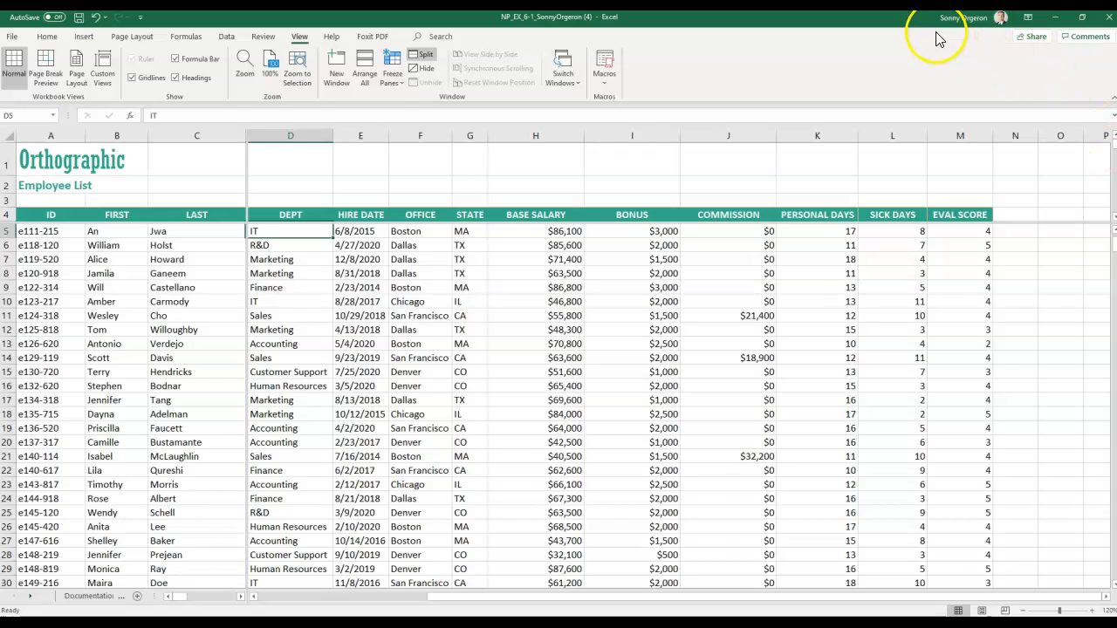
pyautogui.doubleClick(901, 19)
pyautogui.moveTo(897, 22); pyautogui.dragTo(876, 27)
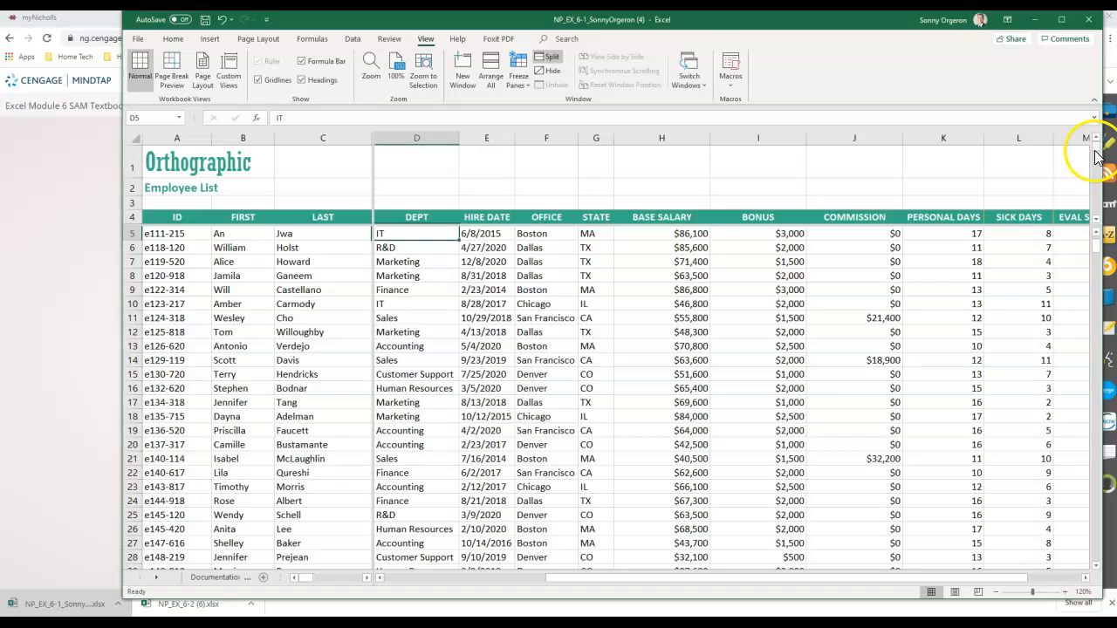
pyautogui.moveTo(1098, 157); pyautogui.dragTo(1097, 129)
pyautogui.moveTo(1096, 231)
pyautogui.mouseDown()
pyautogui.moveTo(1097, 262)
pyautogui.moveTo(1097, 236)
pyautogui.mouseUp()
pyautogui.moveTo(599, 577); pyautogui.dragTo(696, 583)
pyautogui.moveTo(306, 583); pyautogui.dragTo(283, 583)
pyautogui.click(1061, 19)
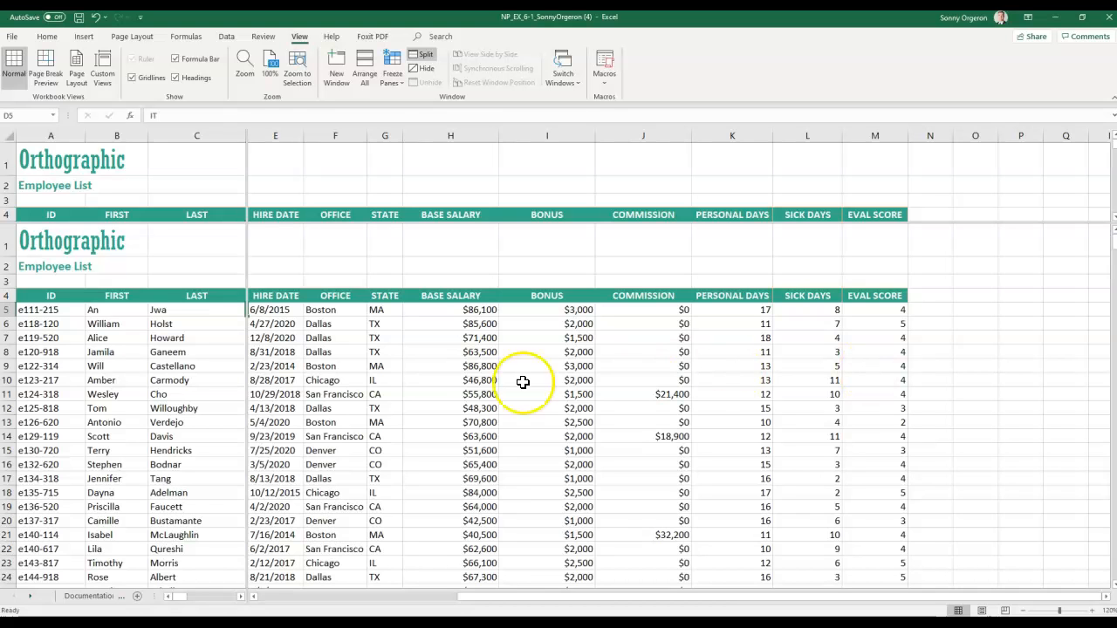
# - Turn off View > Split so the Employees sheet is one pane
pyautogui.moveTo(467, 600); pyautogui.dragTo(269, 602)
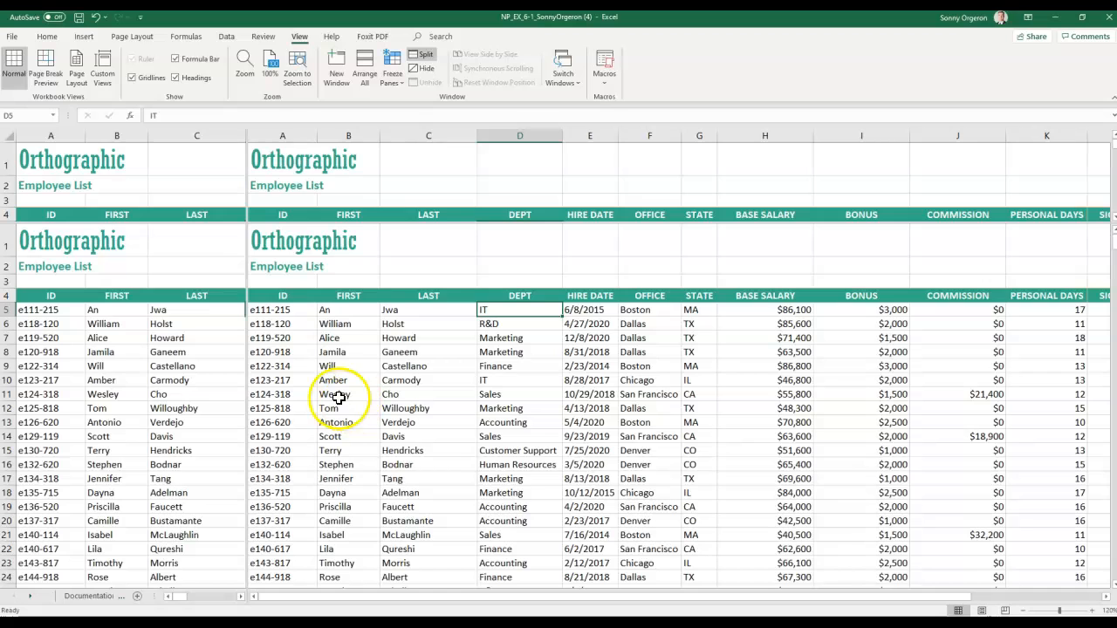
pyautogui.click(421, 58)
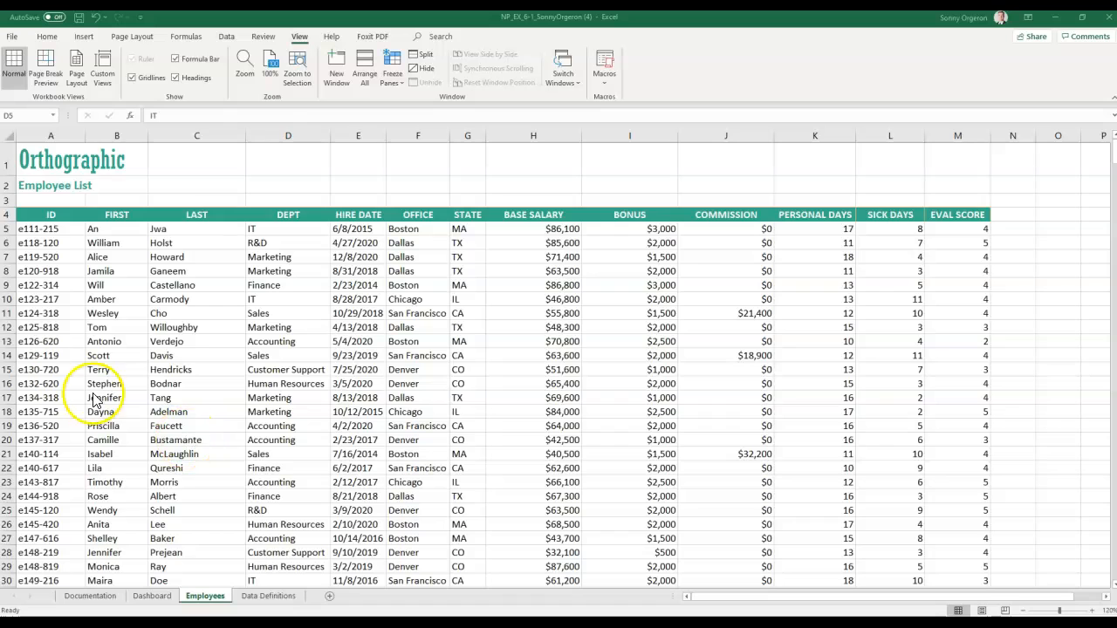
# - Freeze panes at cell D5, locking rows 1–4 and columns A–C
pyautogui.click(48, 159)
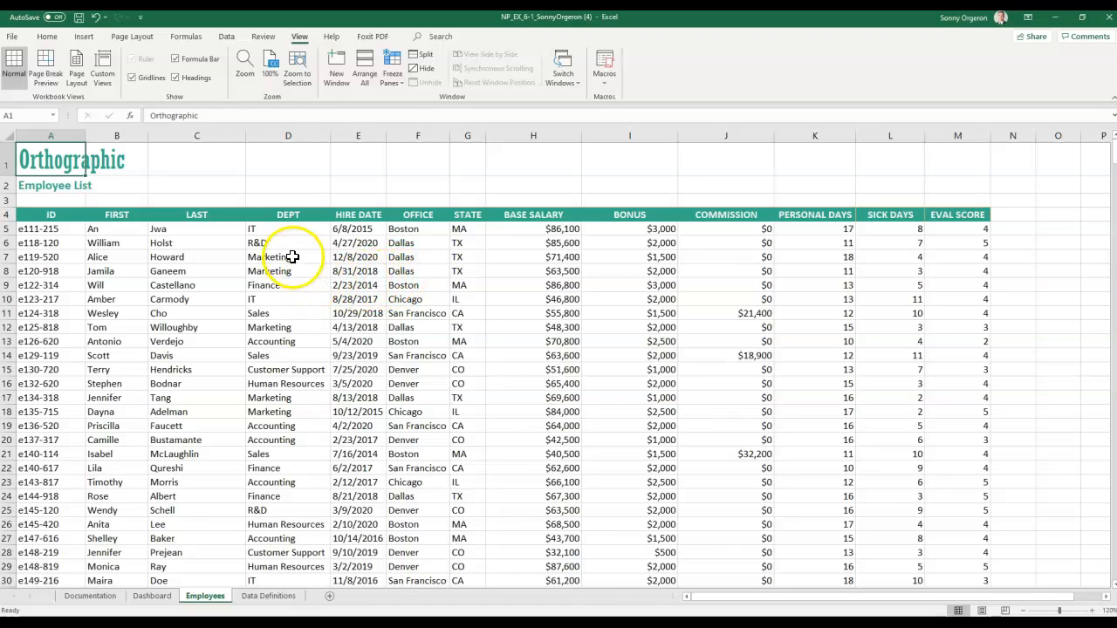
pyautogui.click(273, 227)
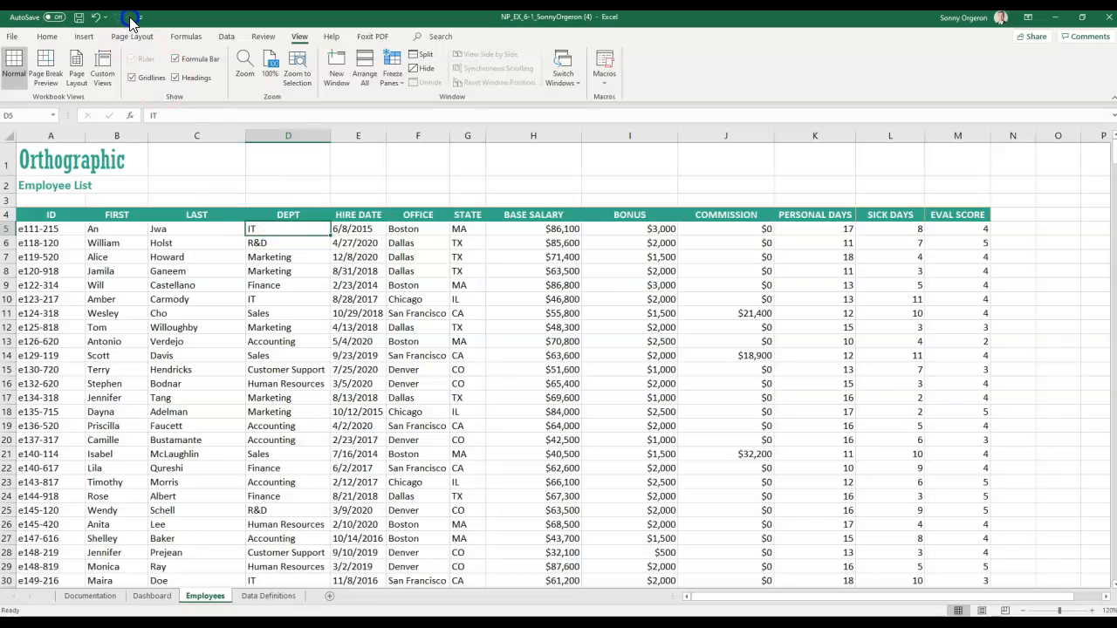
pyautogui.click(403, 89)
pyautogui.click(417, 104)
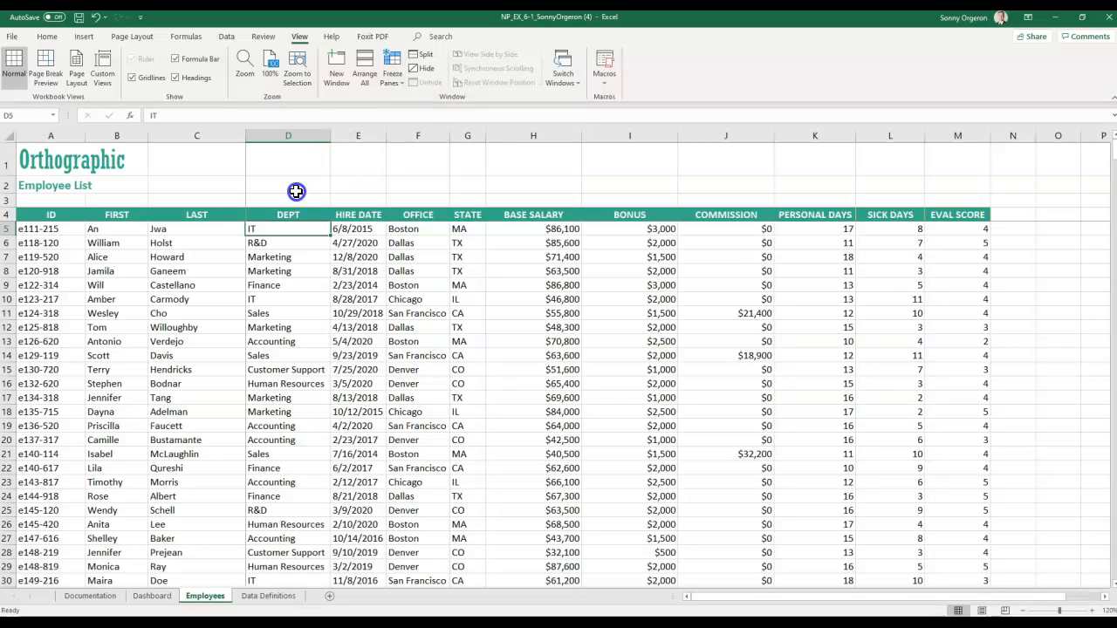
# - Scroll the frozen sheet down to row 210 and select base salary cell H210
pyautogui.moveTo(712, 597); pyautogui.dragTo(671, 593)
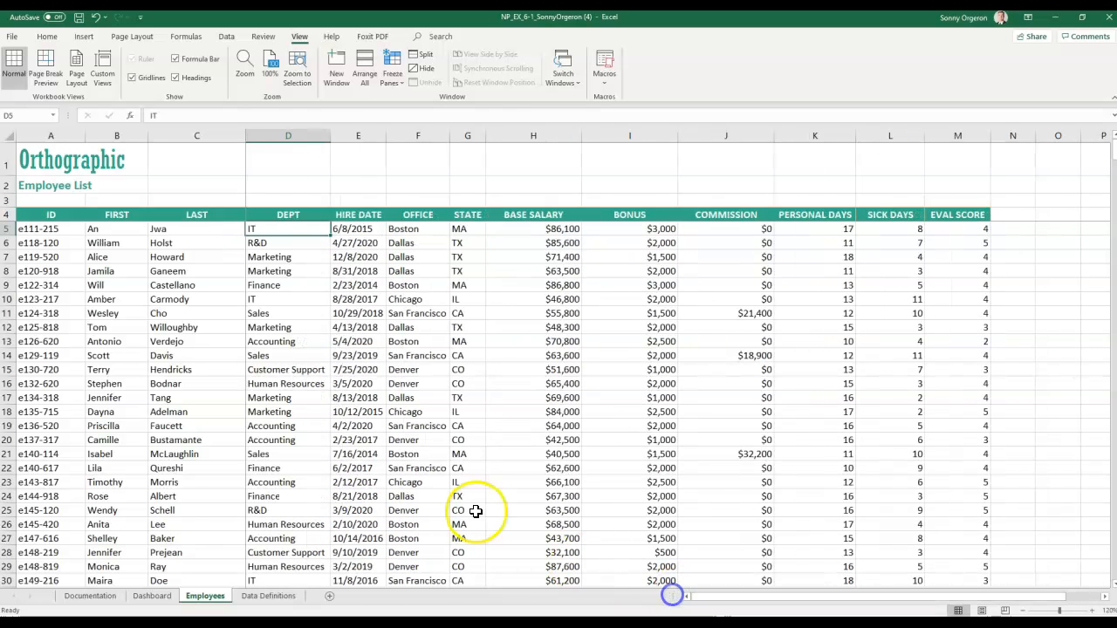
pyautogui.moveTo(1112, 150); pyautogui.dragTo(1110, 155)
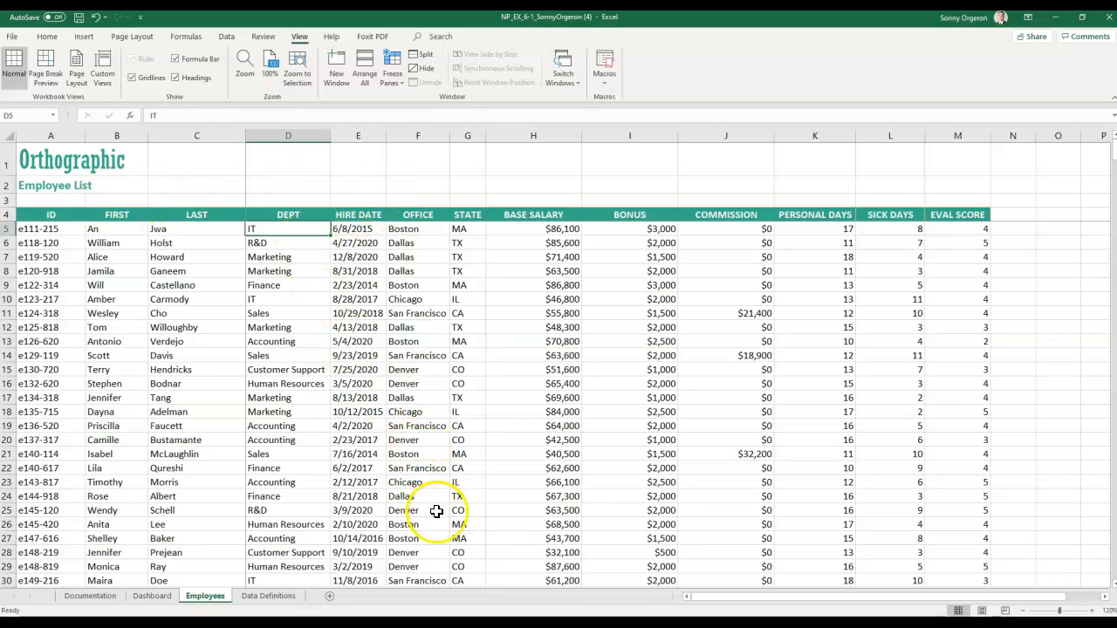
pyautogui.moveTo(708, 598); pyautogui.dragTo(768, 599)
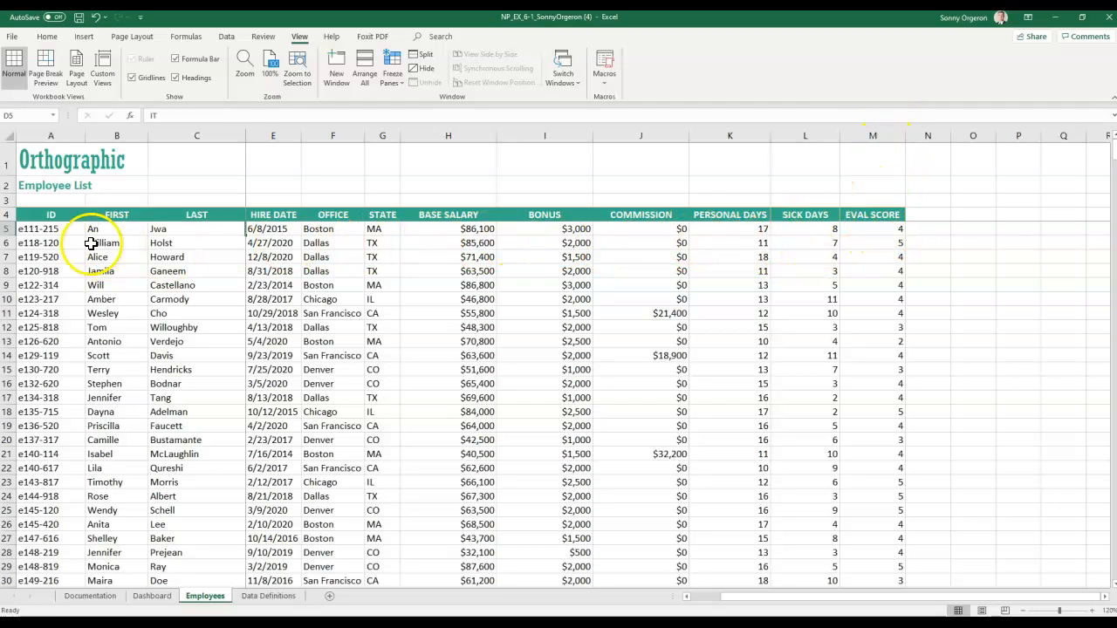
pyautogui.click(7, 228)
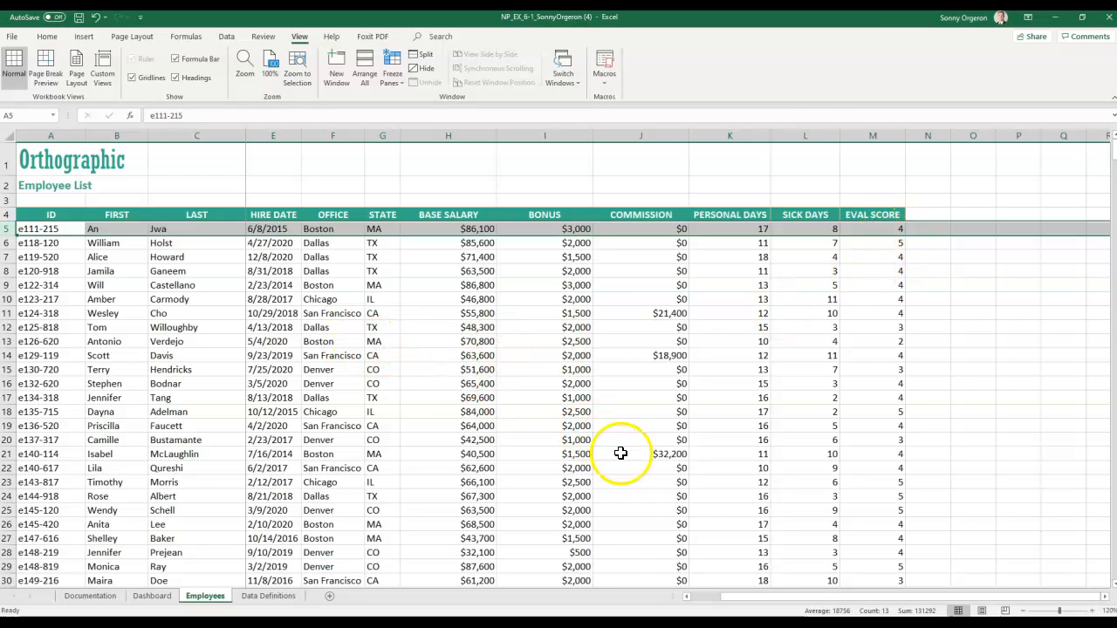
pyautogui.moveTo(739, 598); pyautogui.dragTo(702, 597)
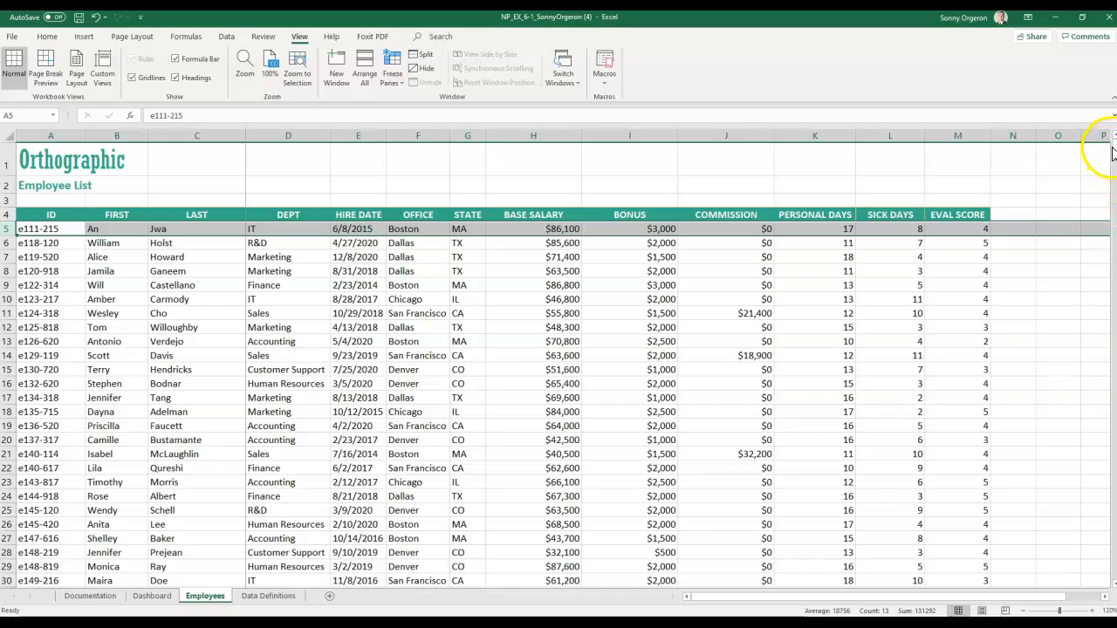
pyautogui.moveTo(1114, 152); pyautogui.dragTo(1113, 203)
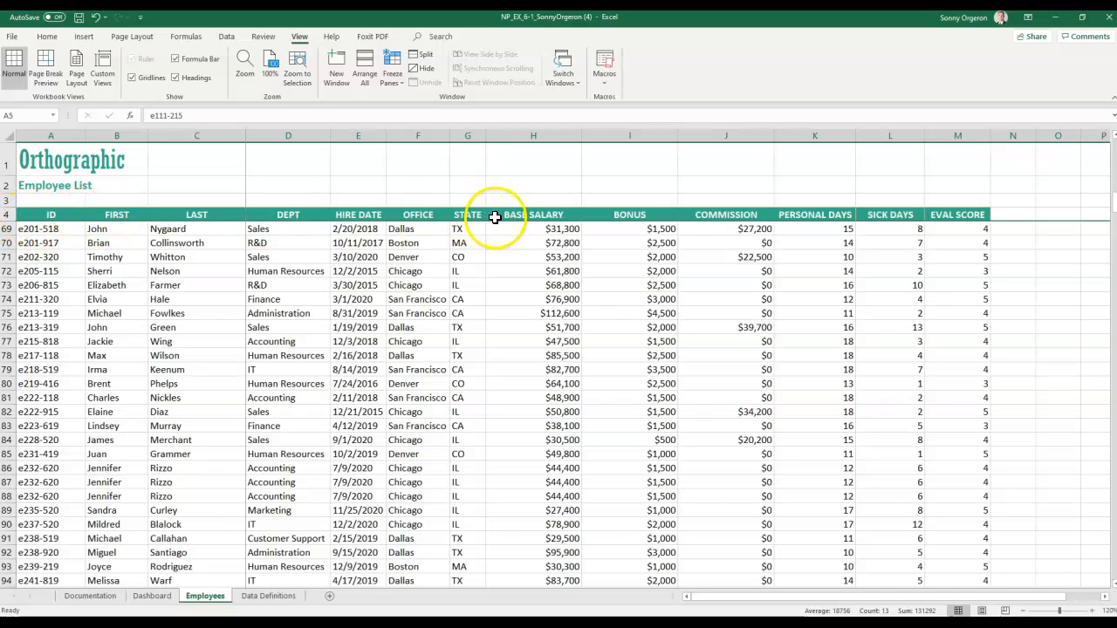
pyautogui.scroll(-4, 690, 483)
pyautogui.scroll(-20, 690, 482)
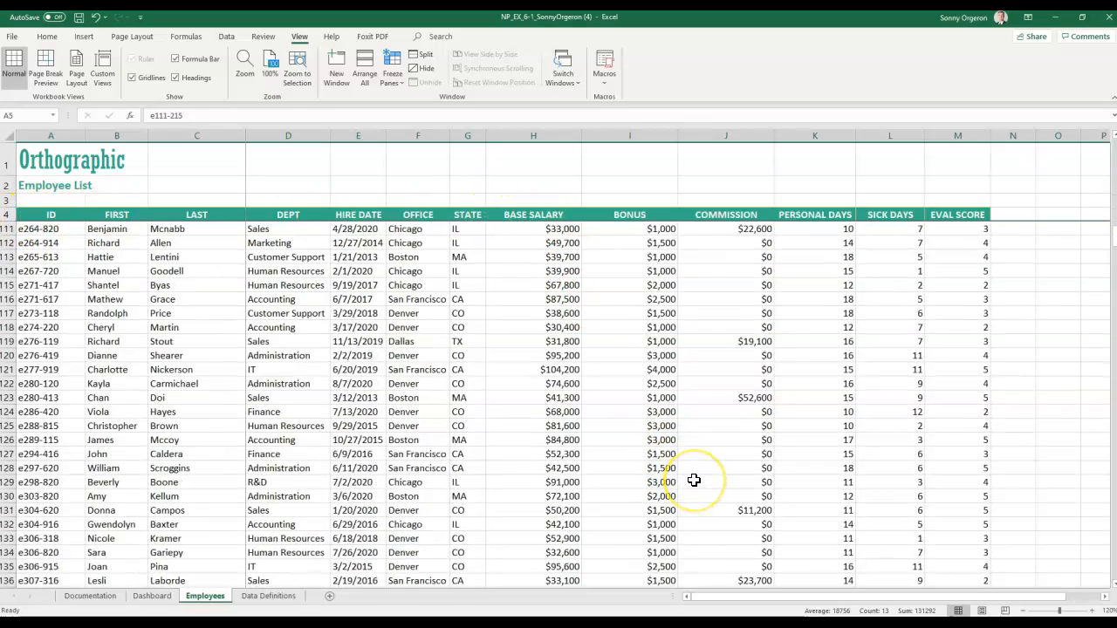
pyautogui.scroll(-4, 696, 479)
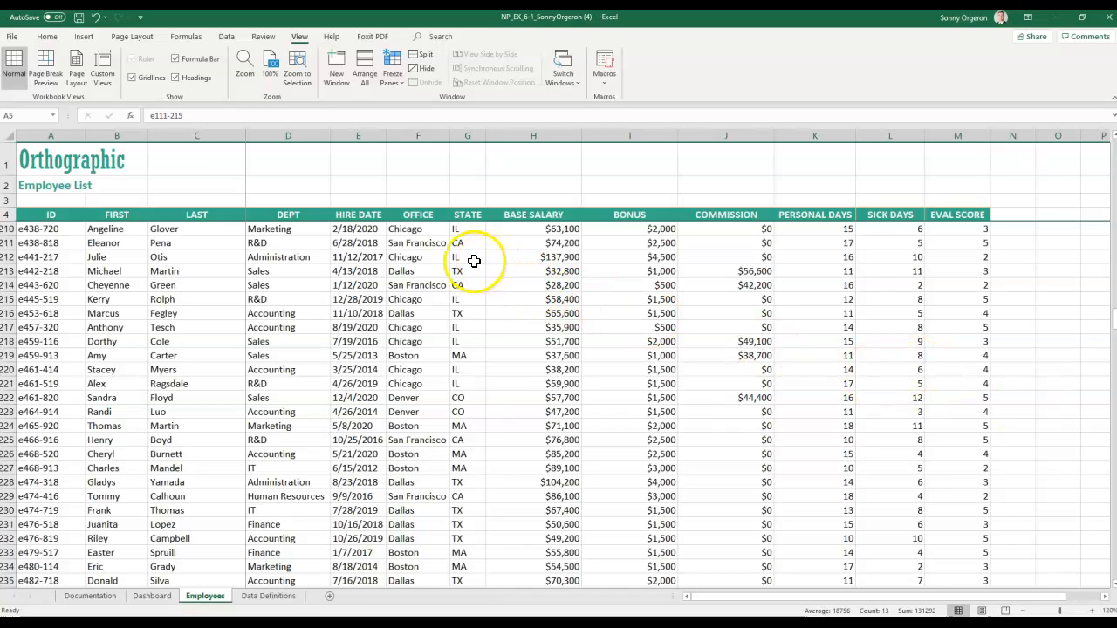
pyautogui.click(537, 229)
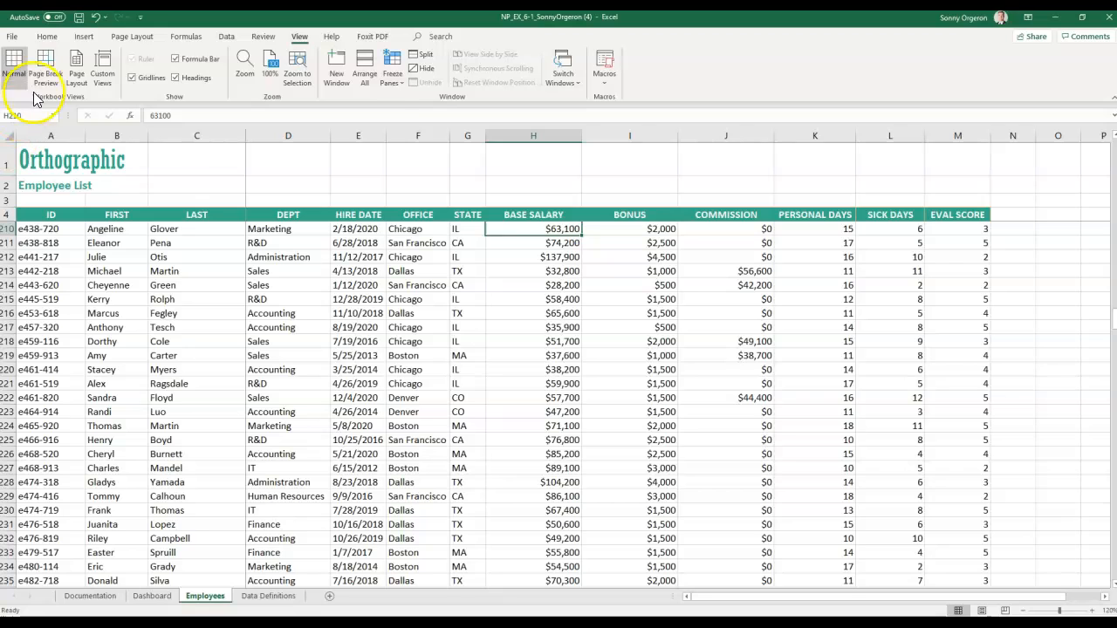
# - Unfreeze the panes on the Employees sheet
pyautogui.click(399, 87)
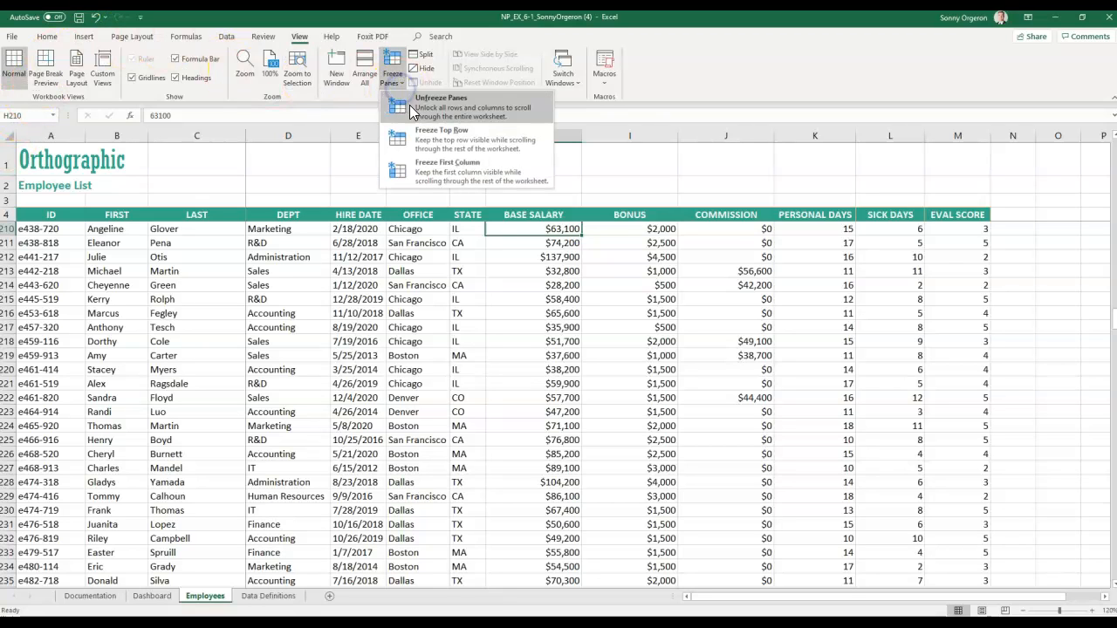
pyautogui.click(412, 103)
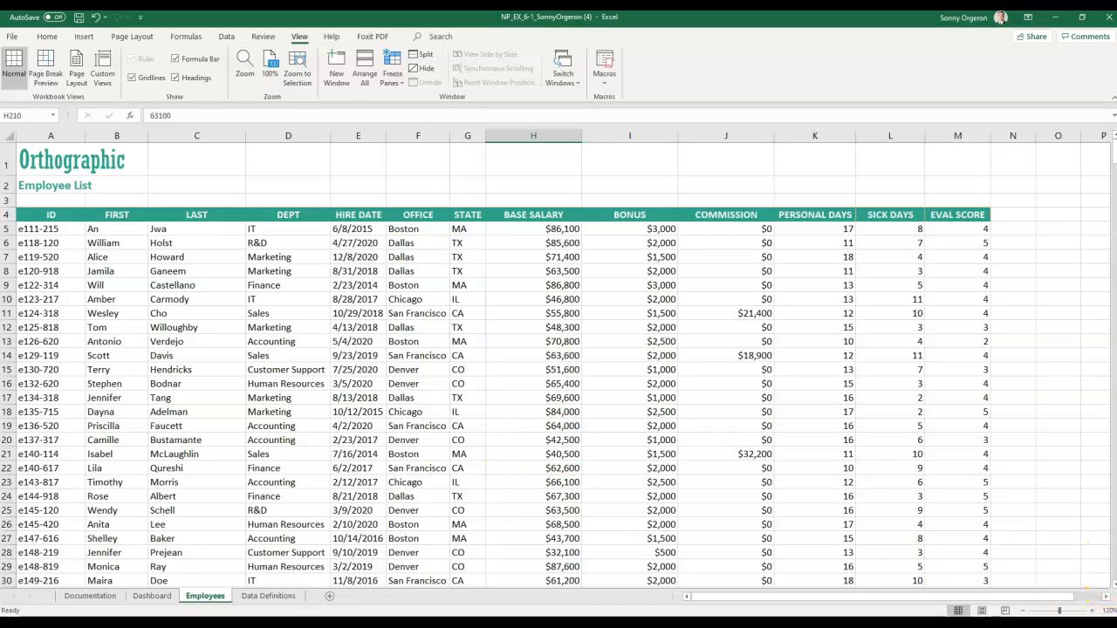
pyautogui.scroll(-20, 262, 305)
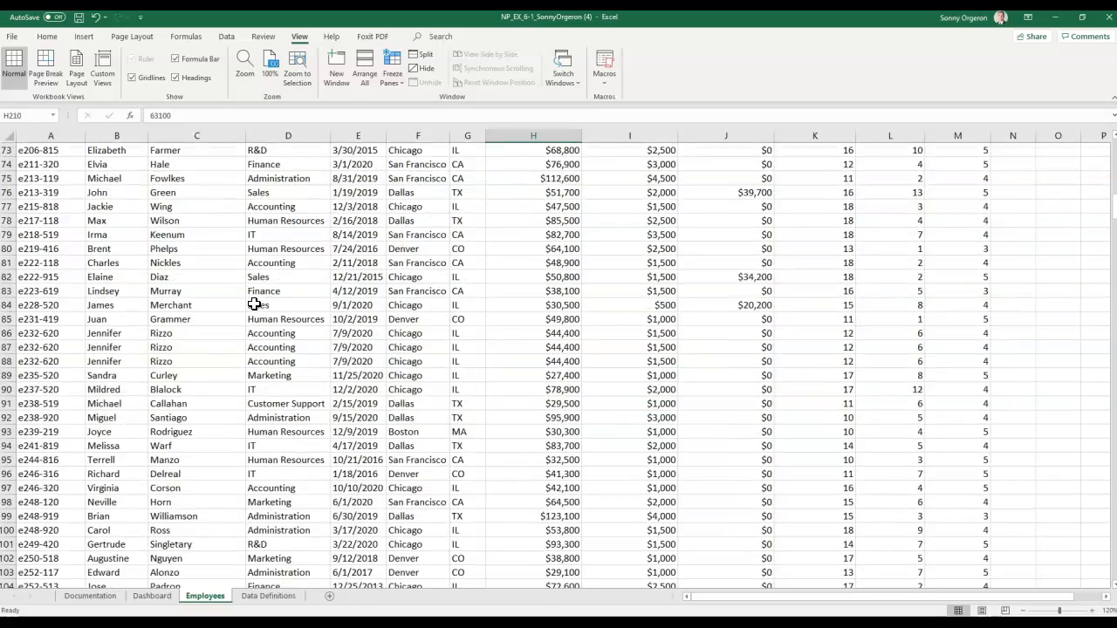
pyautogui.moveTo(793, 597); pyautogui.dragTo(638, 591)
pyautogui.scroll(15, 773, 401)
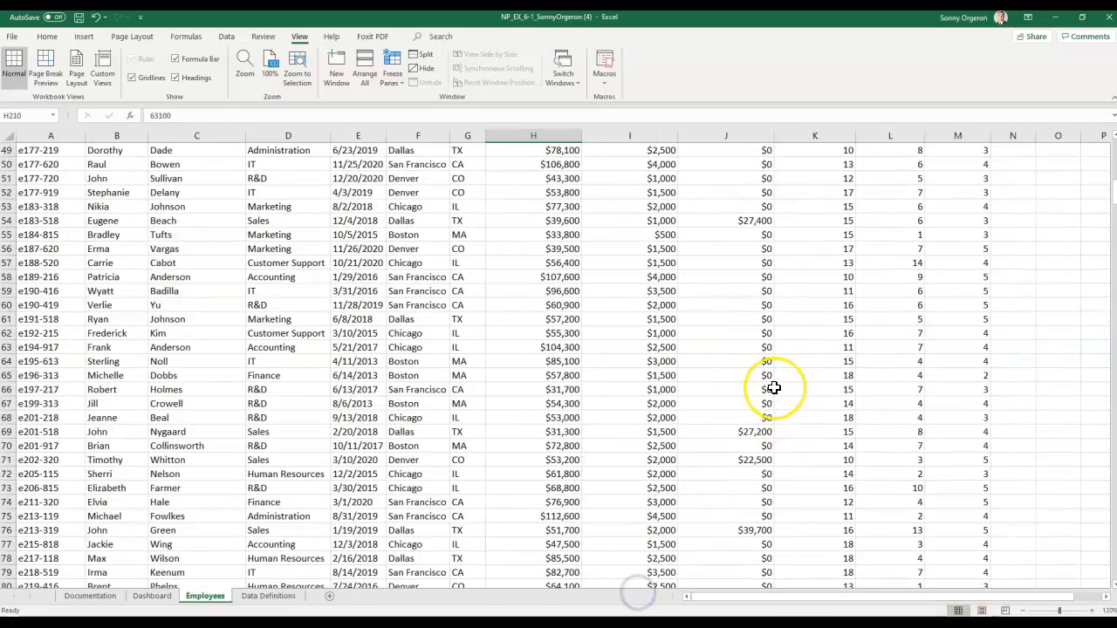
pyautogui.scroll(9, 773, 388)
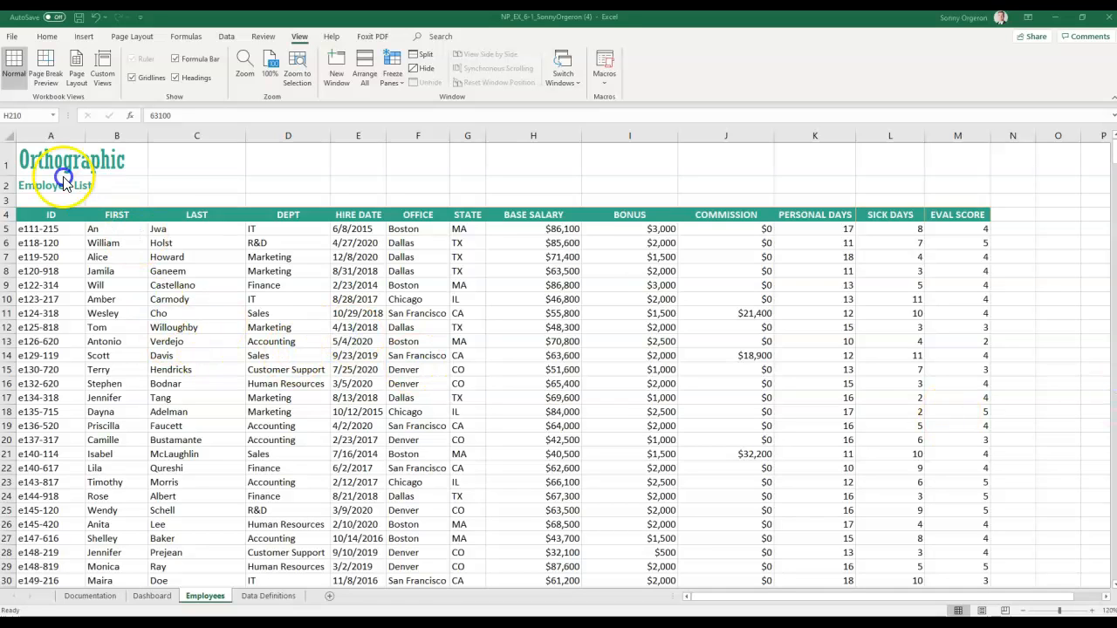
# - Select the employee ID range A5:A538 via the Name Box
pyautogui.click(35, 115)
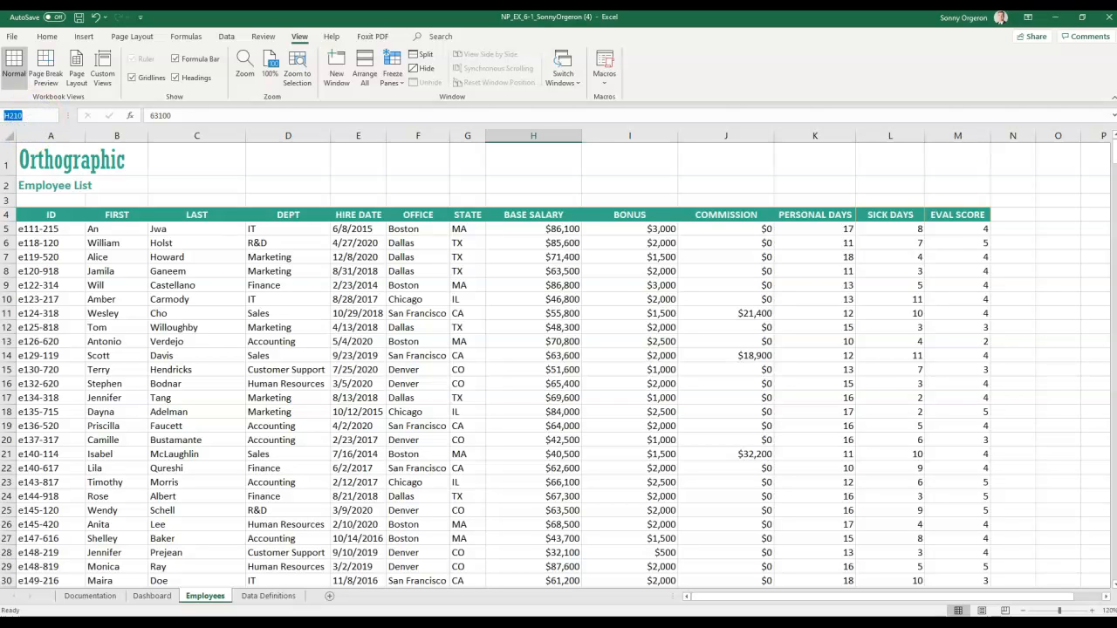
pyautogui.write('A5:A538')
pyautogui.press('Return')
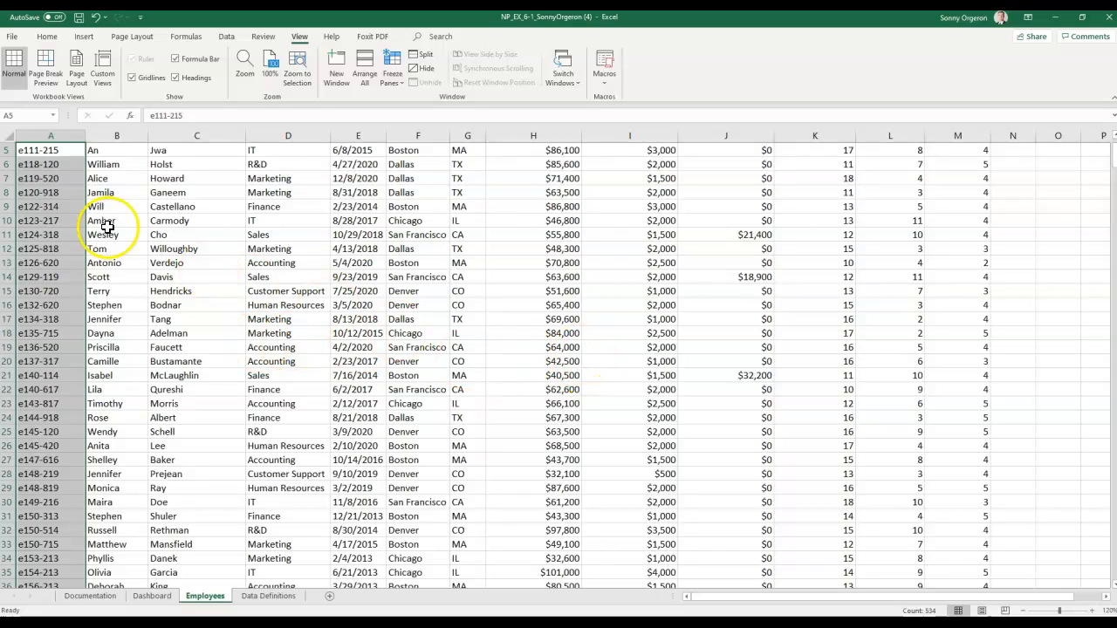
# - Add a Duplicate Values rule to A5:A538 with Light Red Fill and Dark Red Text
pyautogui.click(46, 37)
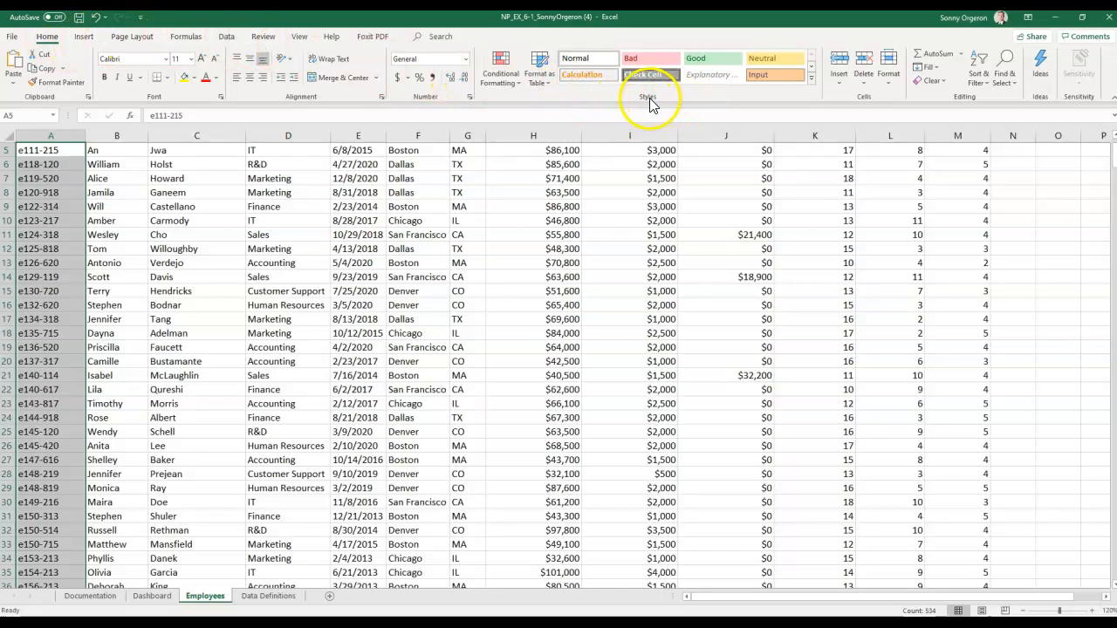
pyautogui.click(510, 82)
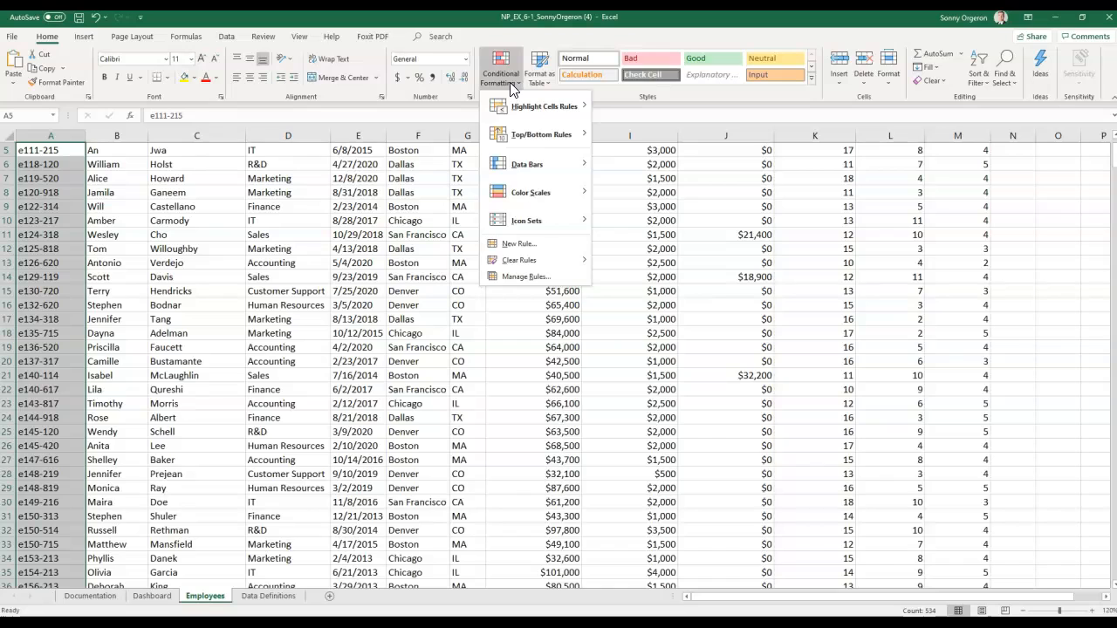
pyautogui.moveTo(519, 108)
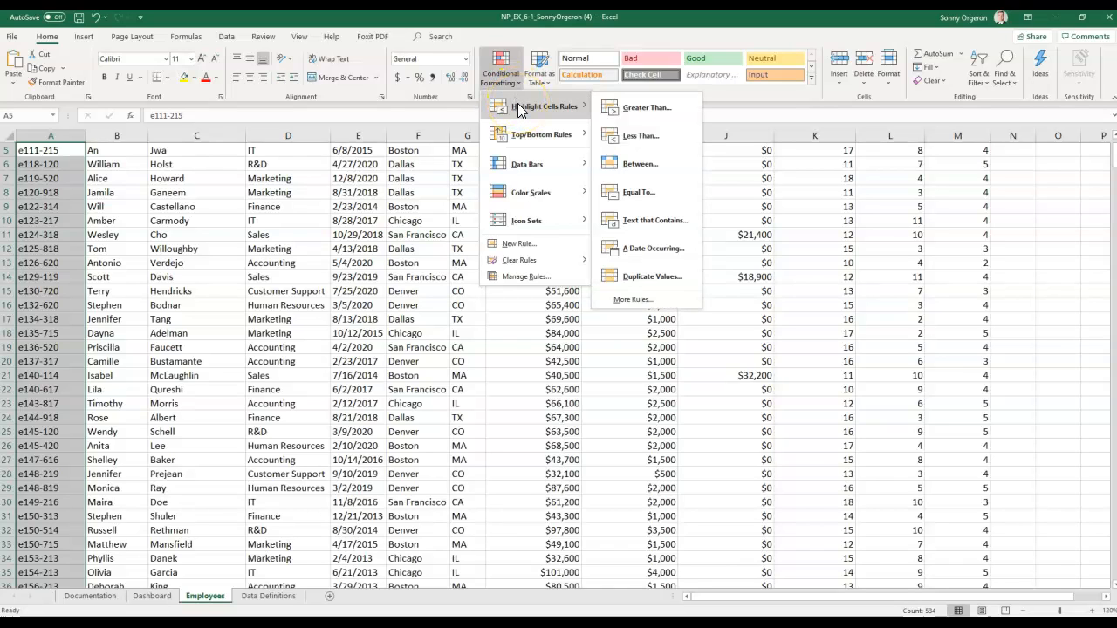
pyautogui.click(641, 269)
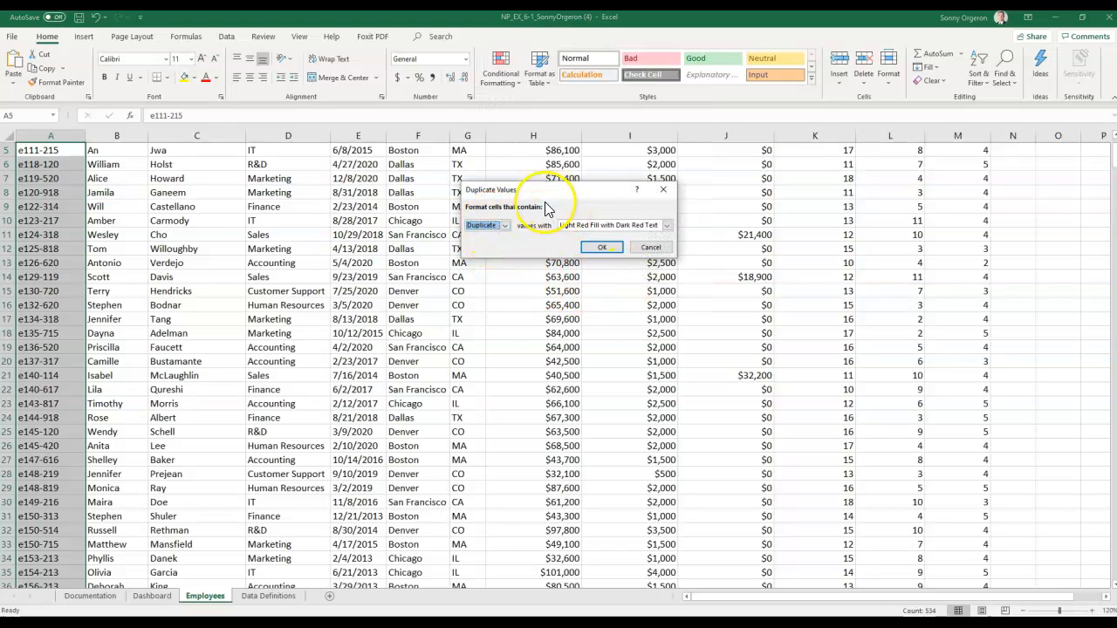
pyautogui.click(504, 227)
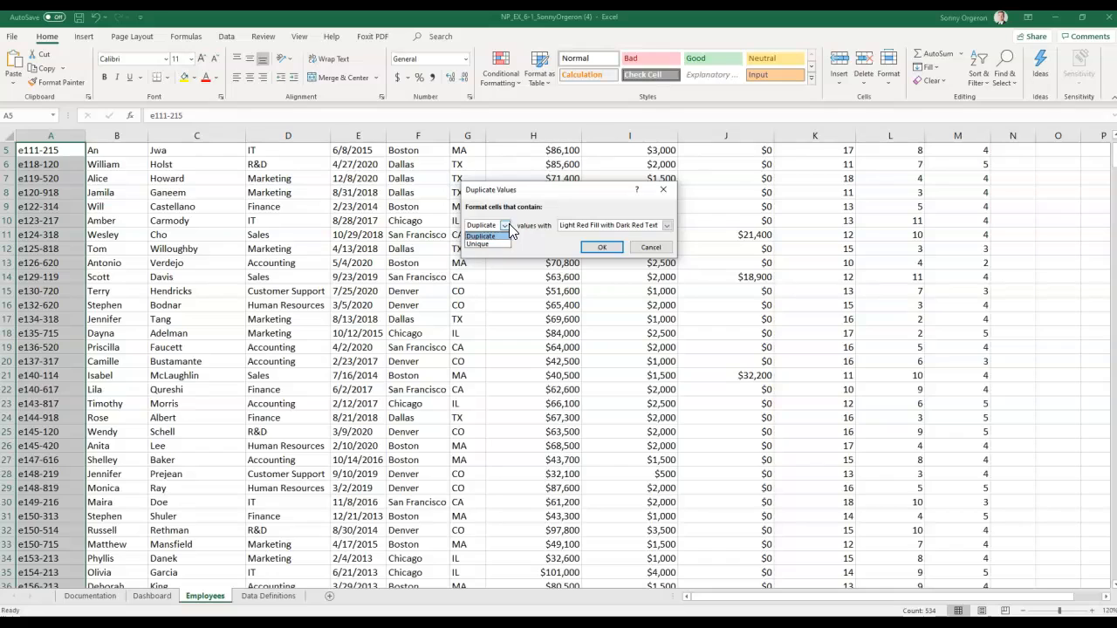
pyautogui.click(510, 229)
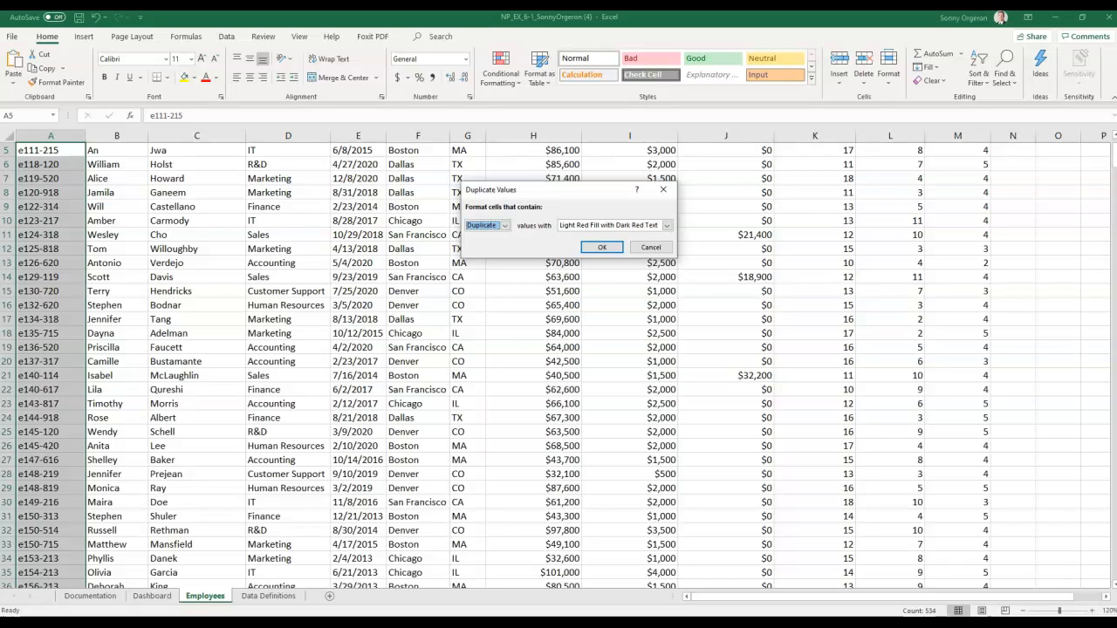
pyautogui.click(605, 250)
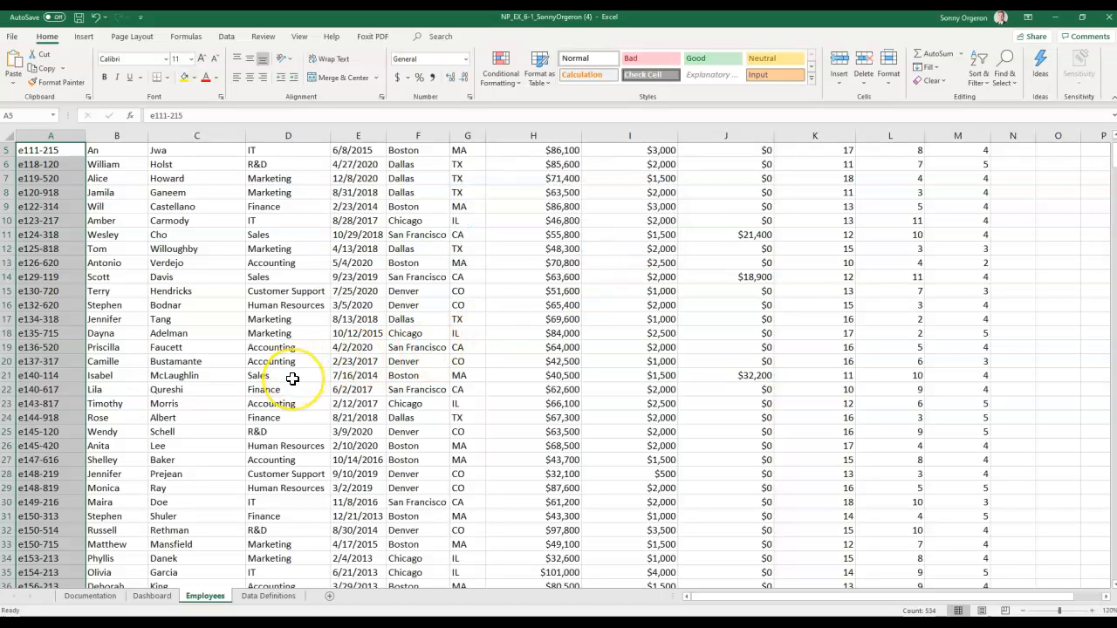
# - Replace the repeated ID in A39 with a unique ID ending in 617
pyautogui.scroll(-7, 292, 379)
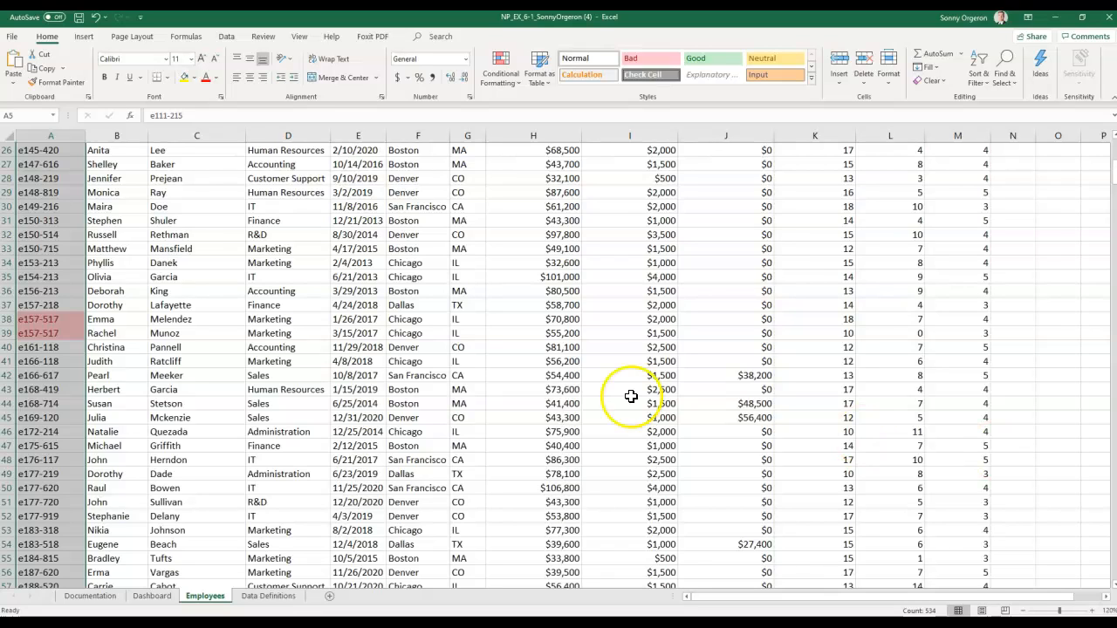
pyautogui.click(61, 338)
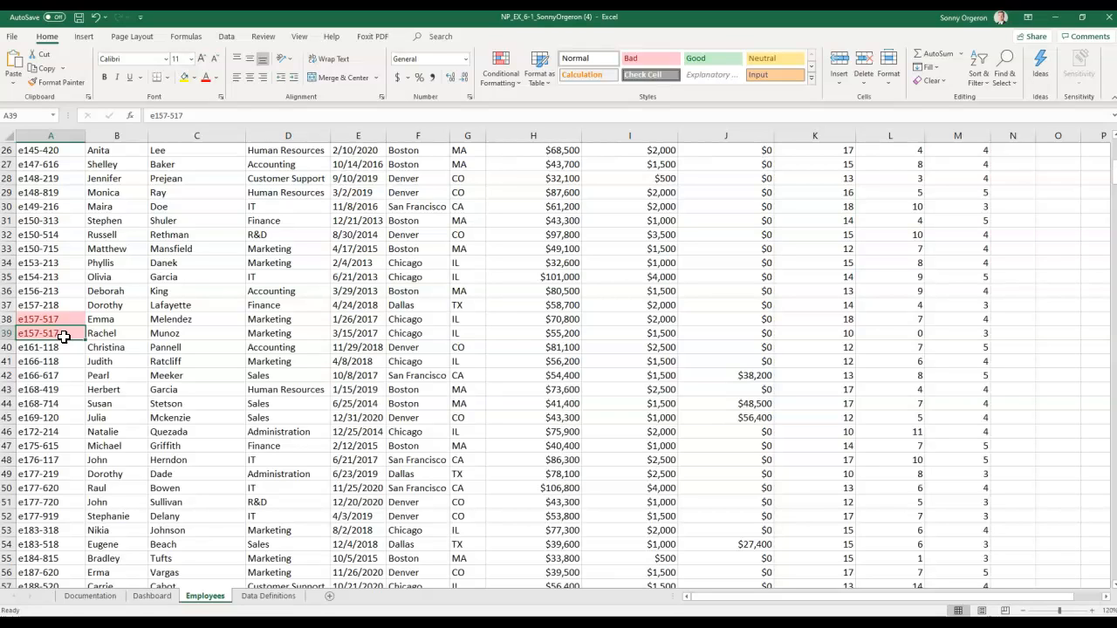
pyautogui.write('E')
pyautogui.press('BackSpace')
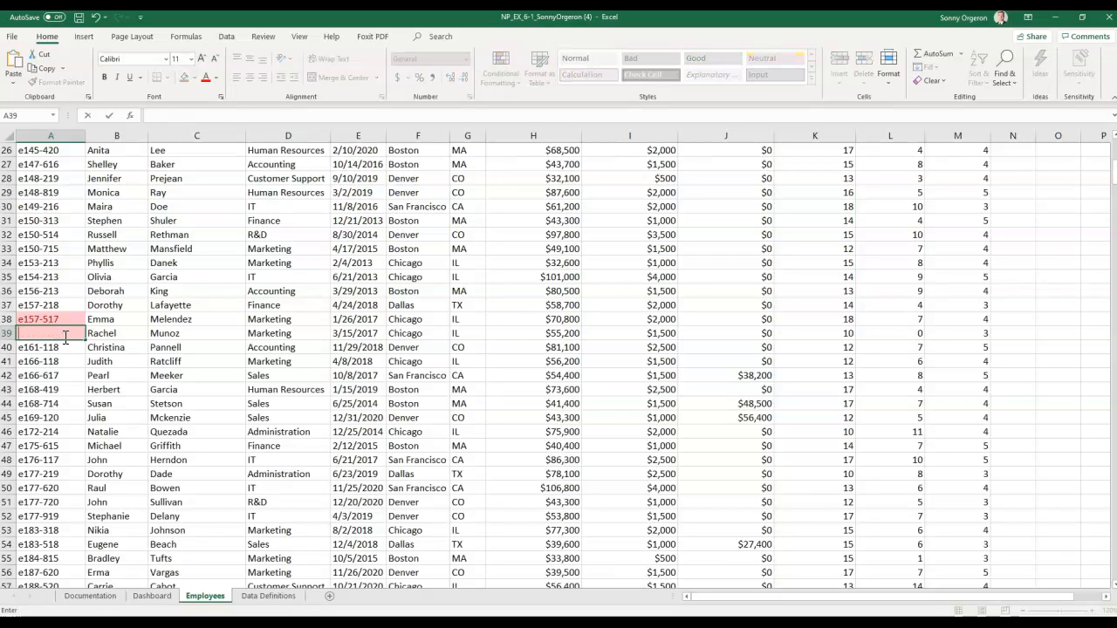
pyautogui.write('e')
pyautogui.write('157-617')
pyautogui.press('Return')
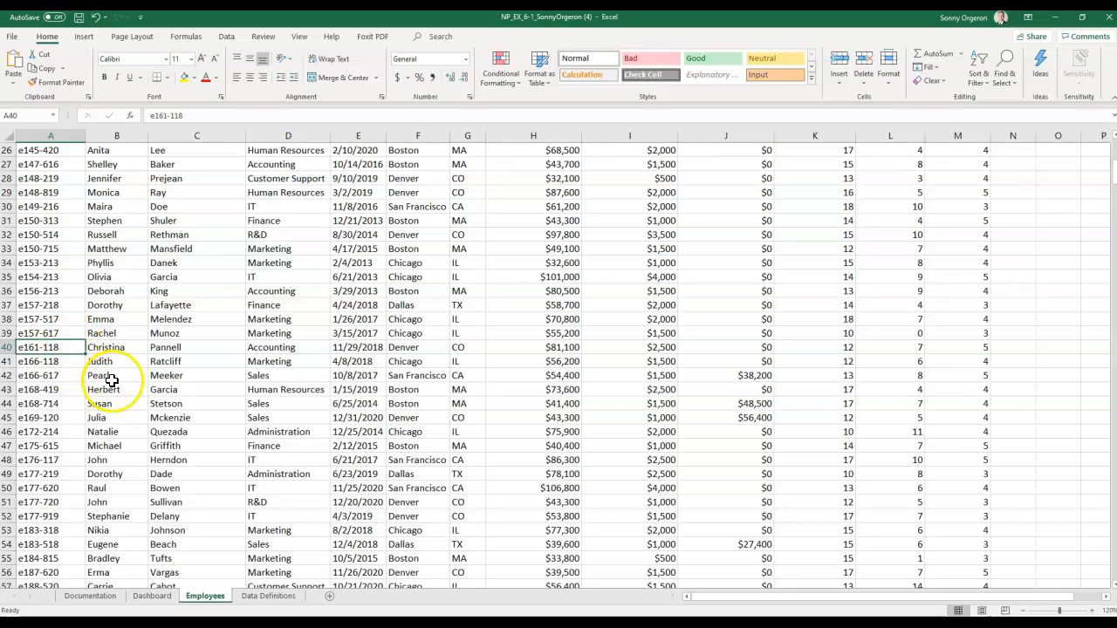
# - Delete rows 87 and 88, the duplicate copies of row 86's record
pyautogui.scroll(-13, 177, 395)
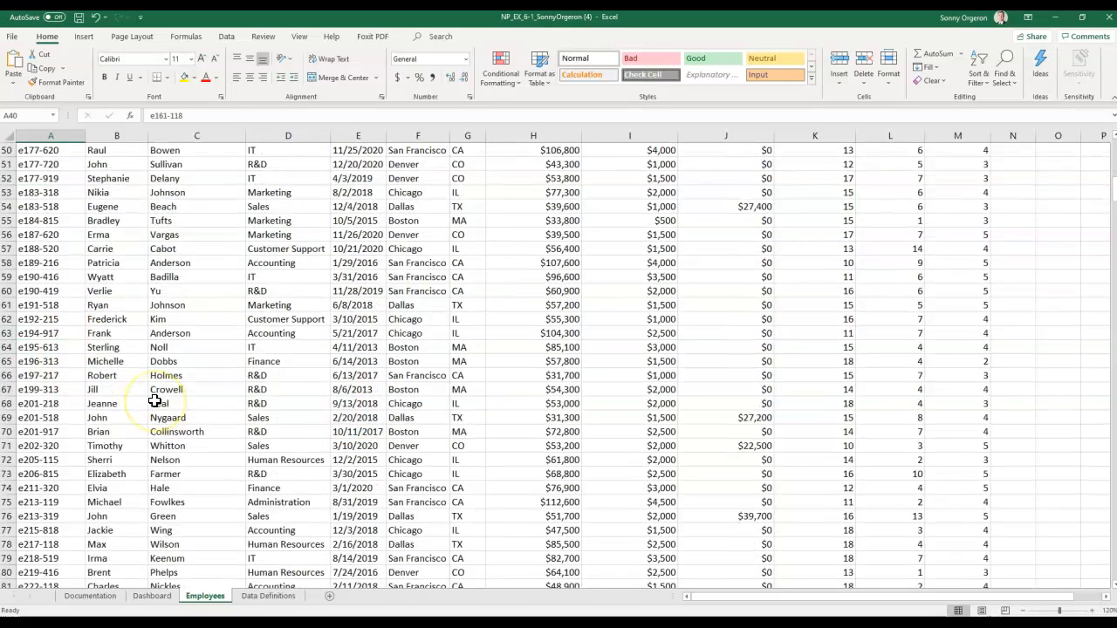
pyautogui.scroll(-2, 155, 401)
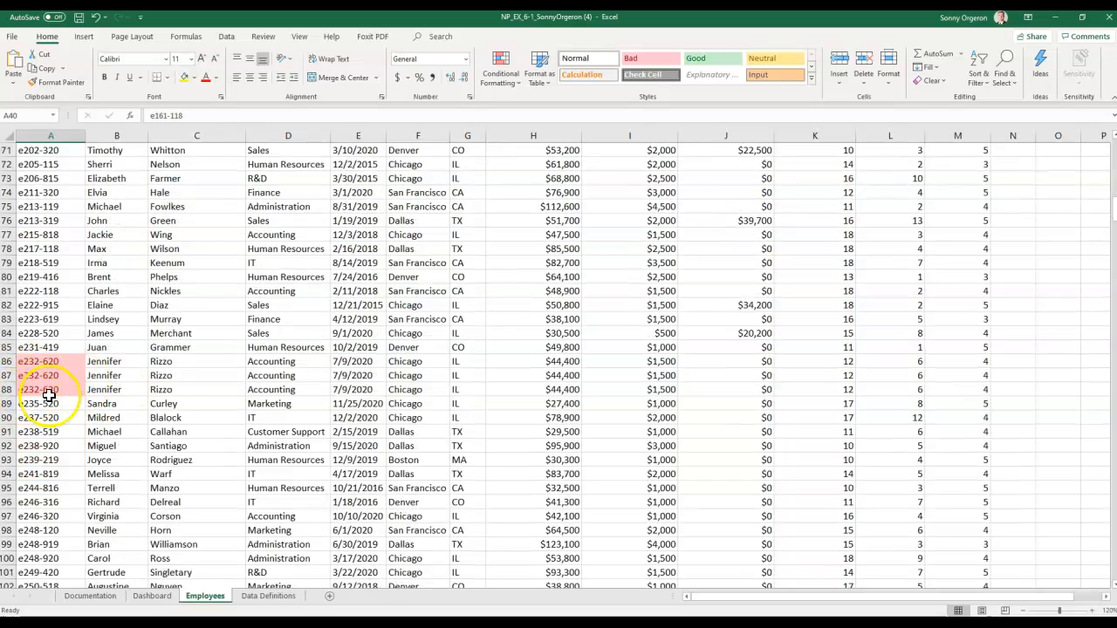
pyautogui.scroll(-1, 178, 427)
pyautogui.scroll(-1, 179, 427)
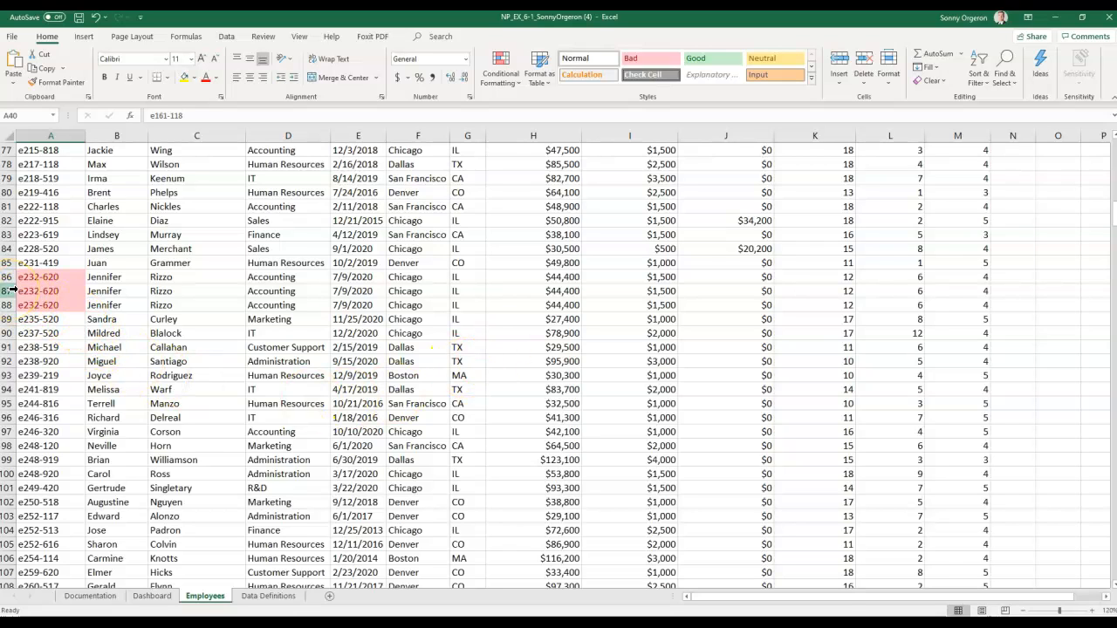
pyautogui.moveTo(9, 290); pyautogui.dragTo(8, 300)
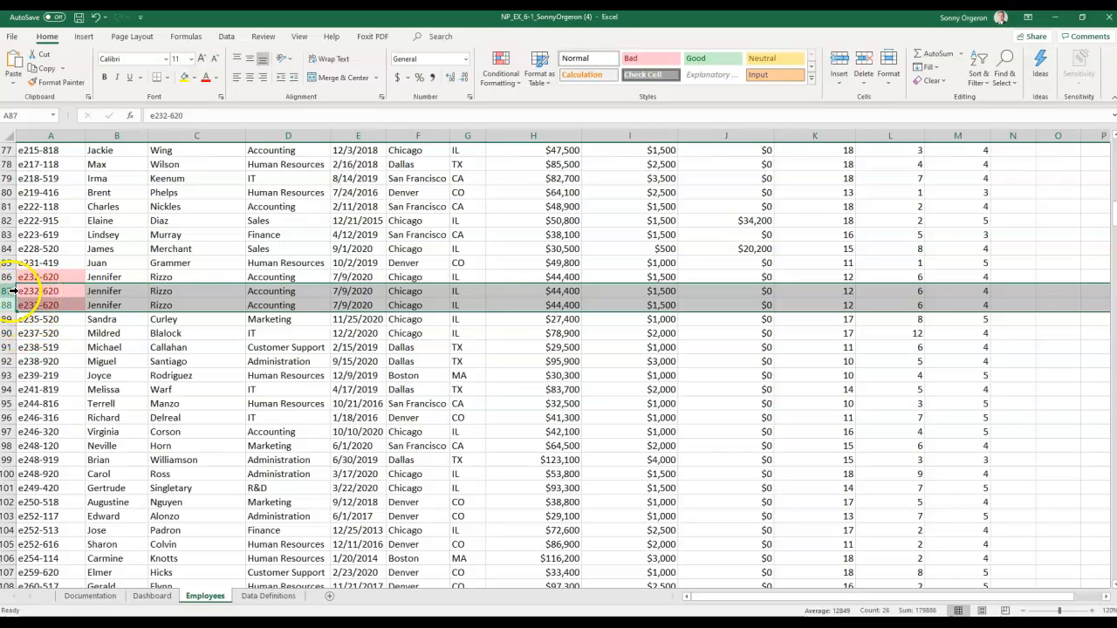
pyautogui.click(49, 306)
pyautogui.moveTo(6, 291); pyautogui.dragTo(6, 306)
pyautogui.rightClick(6, 281)
pyautogui.press('Escape')
pyautogui.moveTo(6, 291); pyautogui.dragTo(7, 305)
pyautogui.rightClick(8, 302)
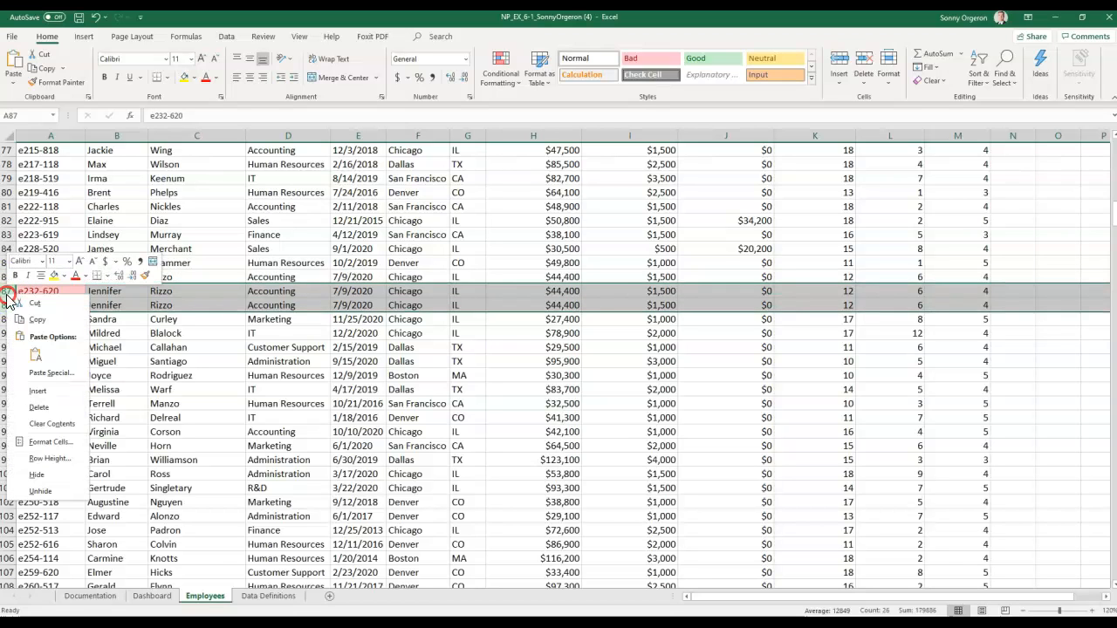
pyautogui.click(38, 407)
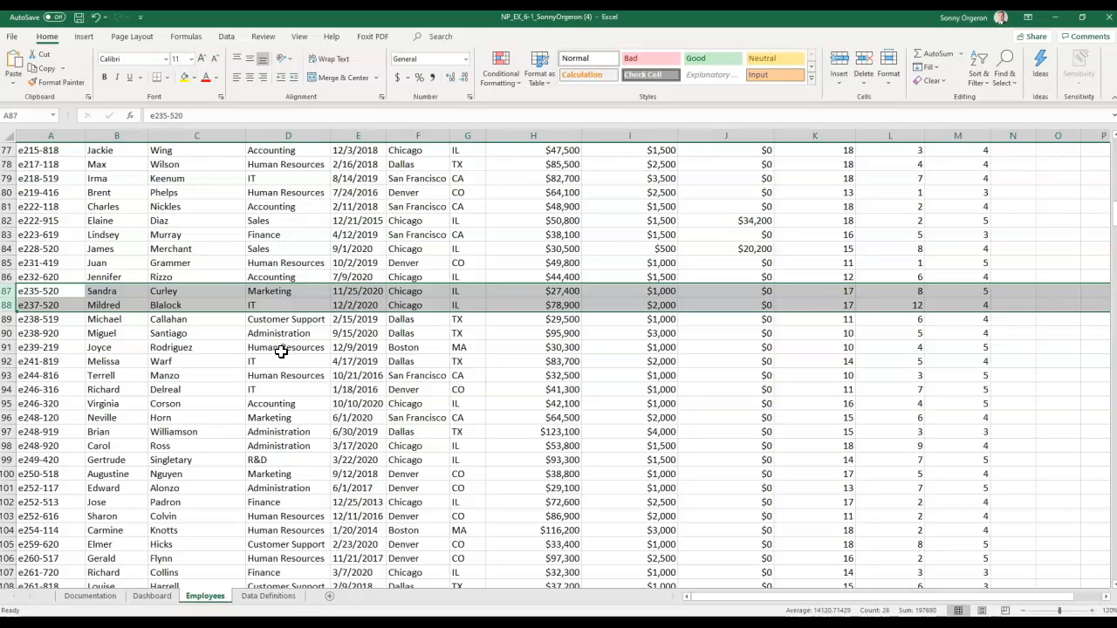
# - Scroll down to the next highlighted duplicate IDs in rows 295–296
pyautogui.scroll(-20, 281, 350)
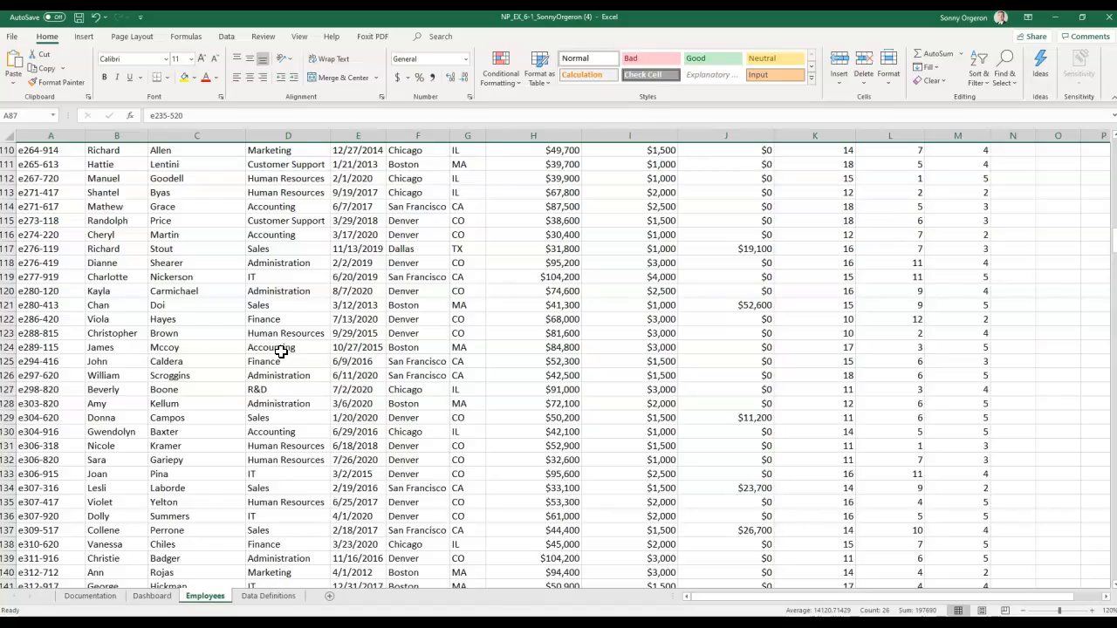
pyautogui.scroll(-20, 281, 351)
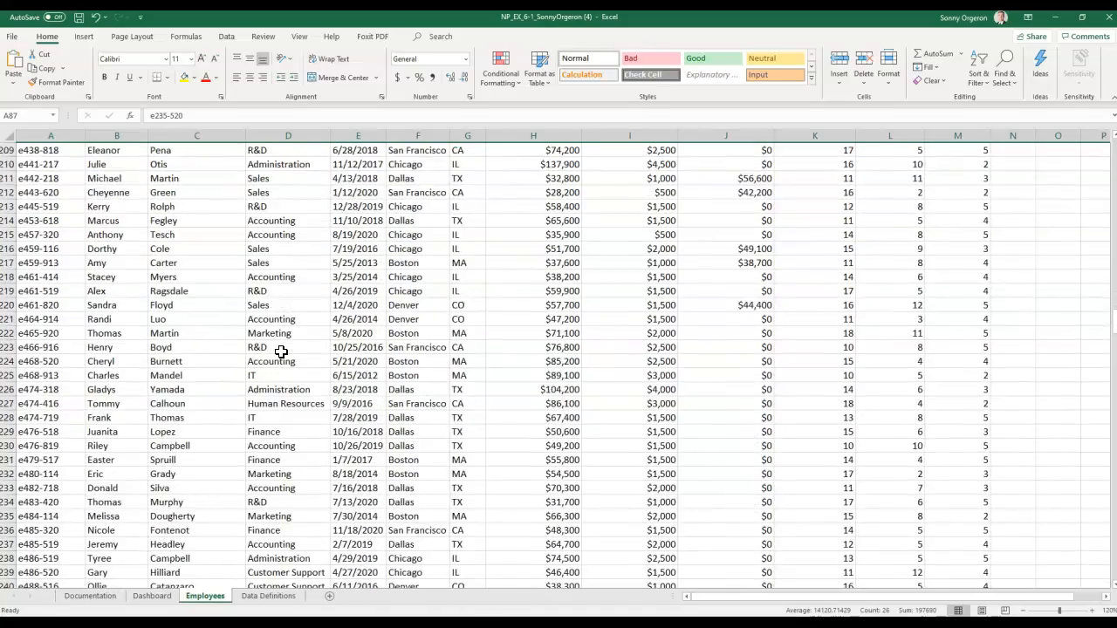
pyautogui.scroll(-13, 281, 351)
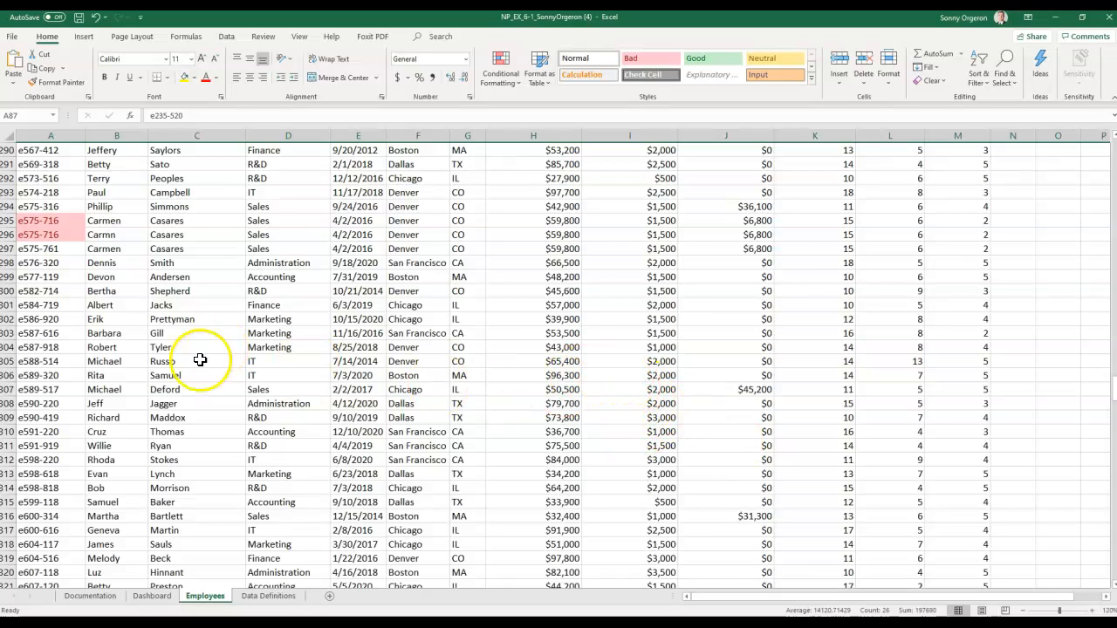
pyautogui.click(9, 235)
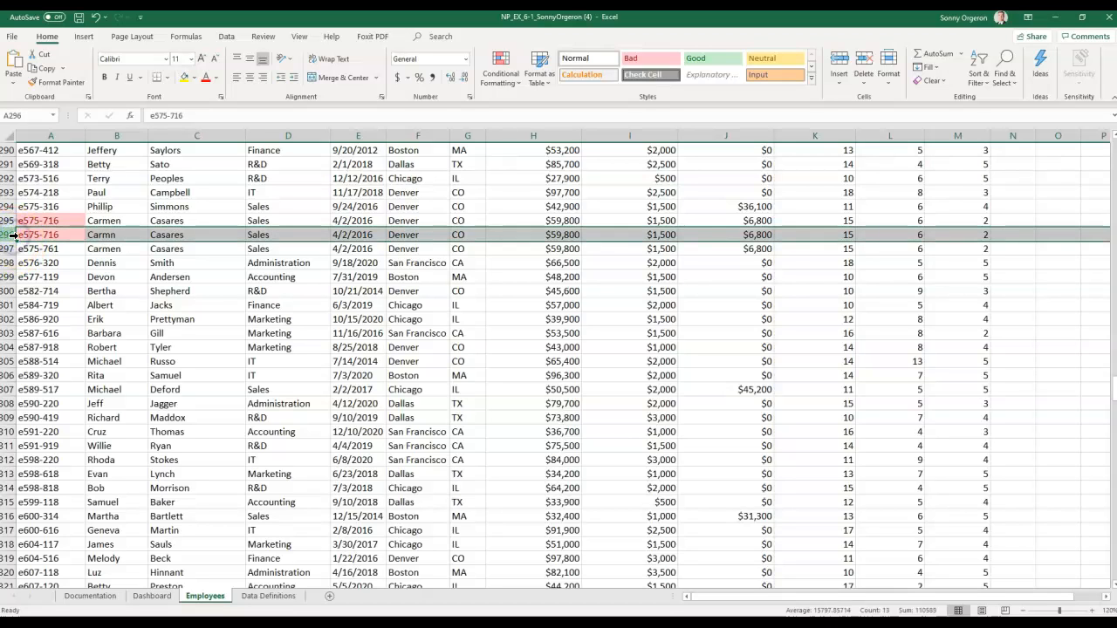
pyautogui.rightClick(12, 235)
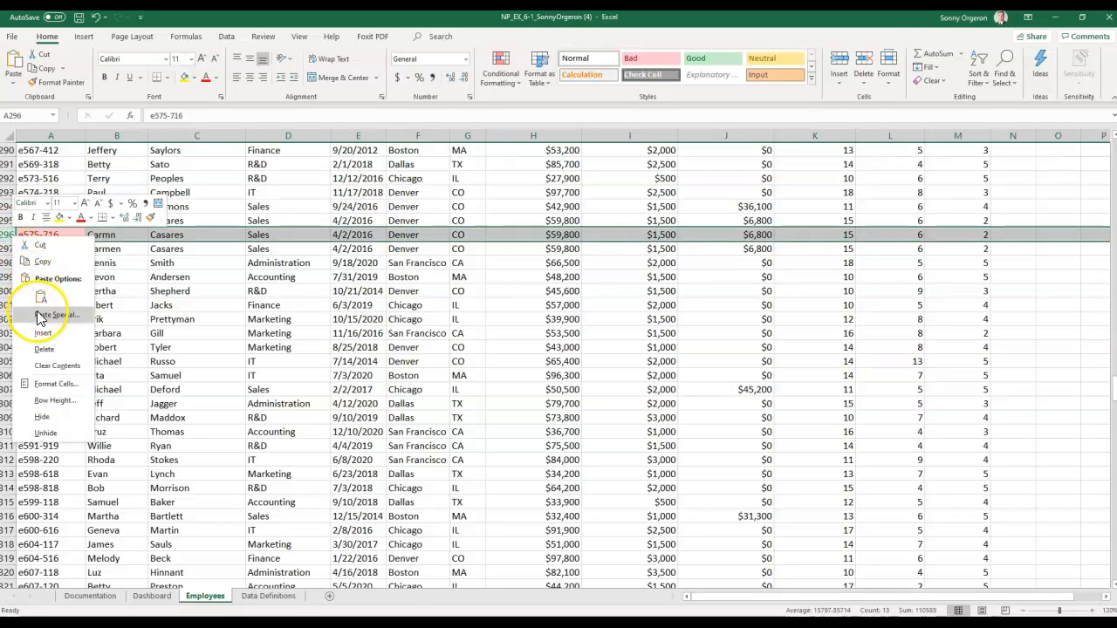
pyautogui.click(41, 349)
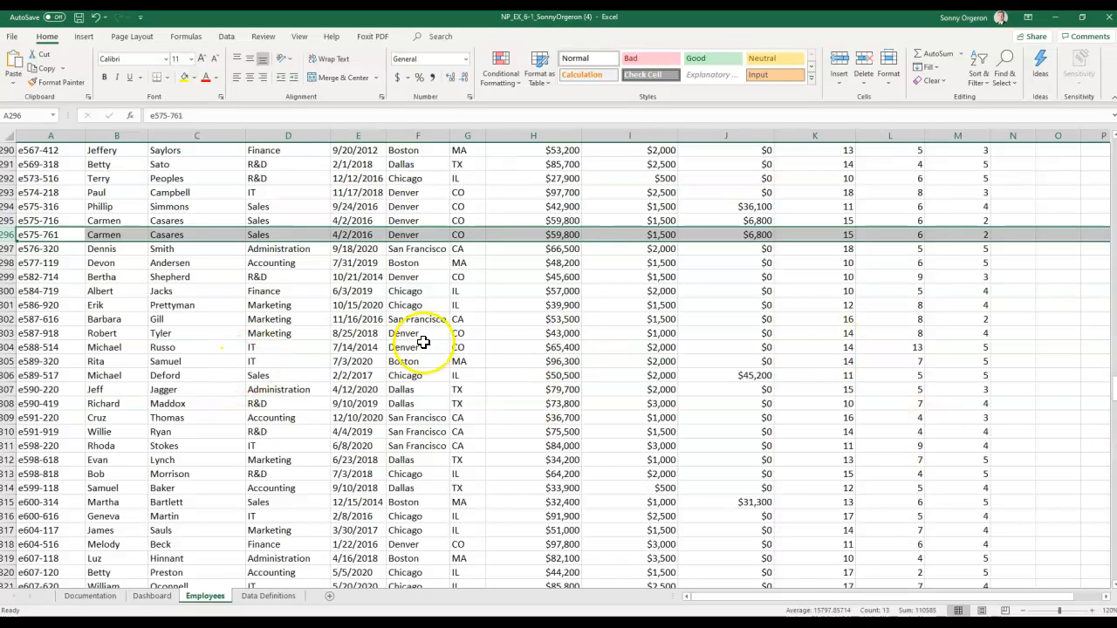
pyautogui.scroll(-6, 278, 368)
pyautogui.scroll(-20, 279, 368)
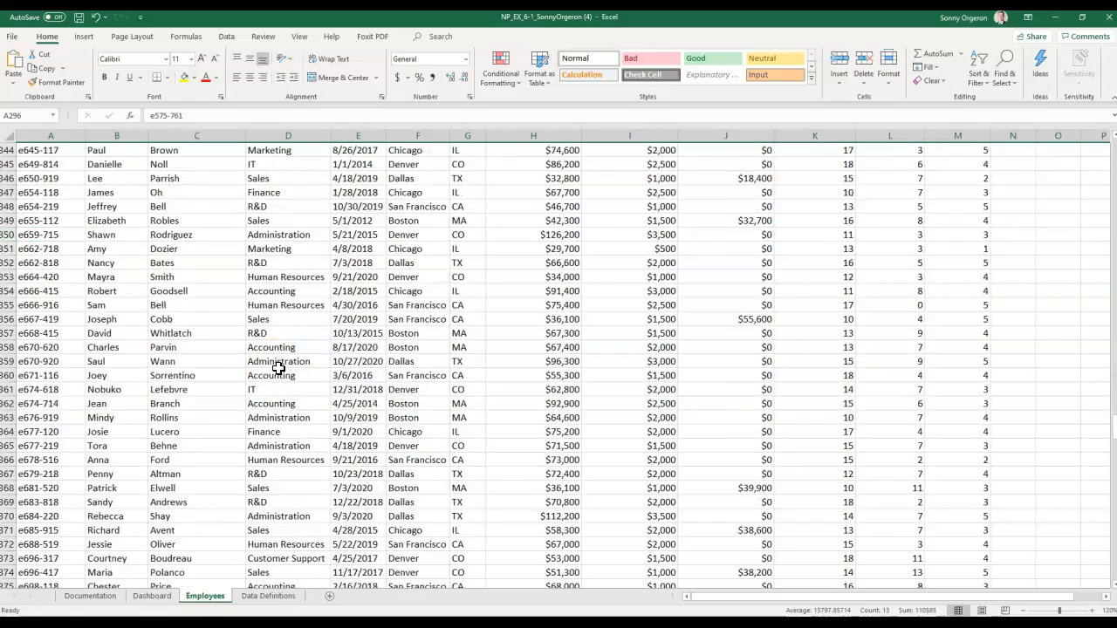
pyautogui.scroll(-20, 279, 368)
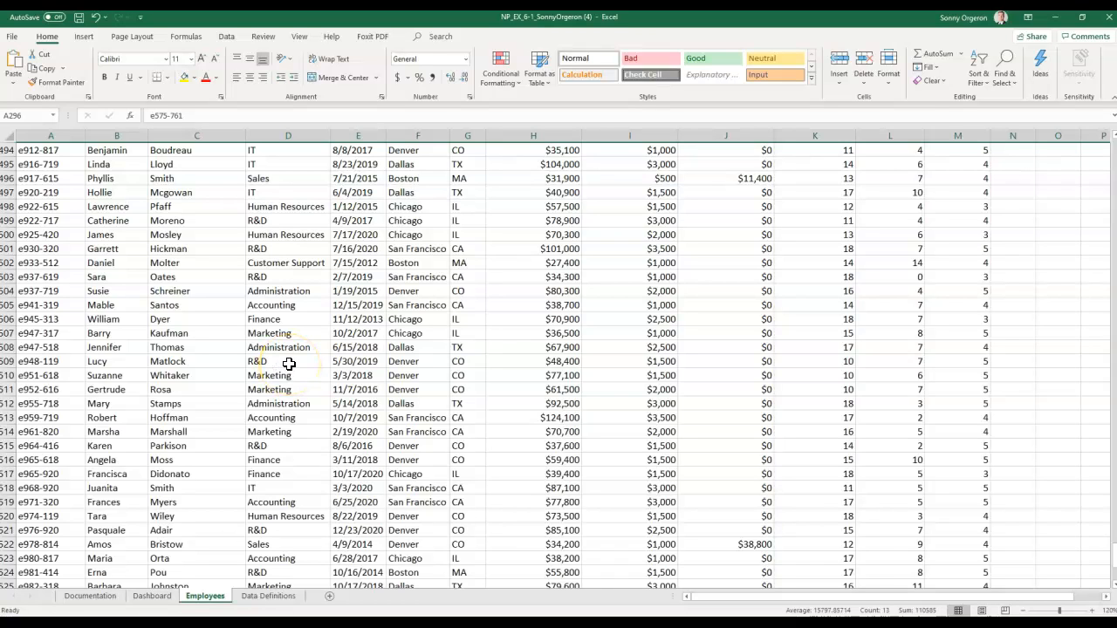
pyautogui.scroll(20, 289, 363)
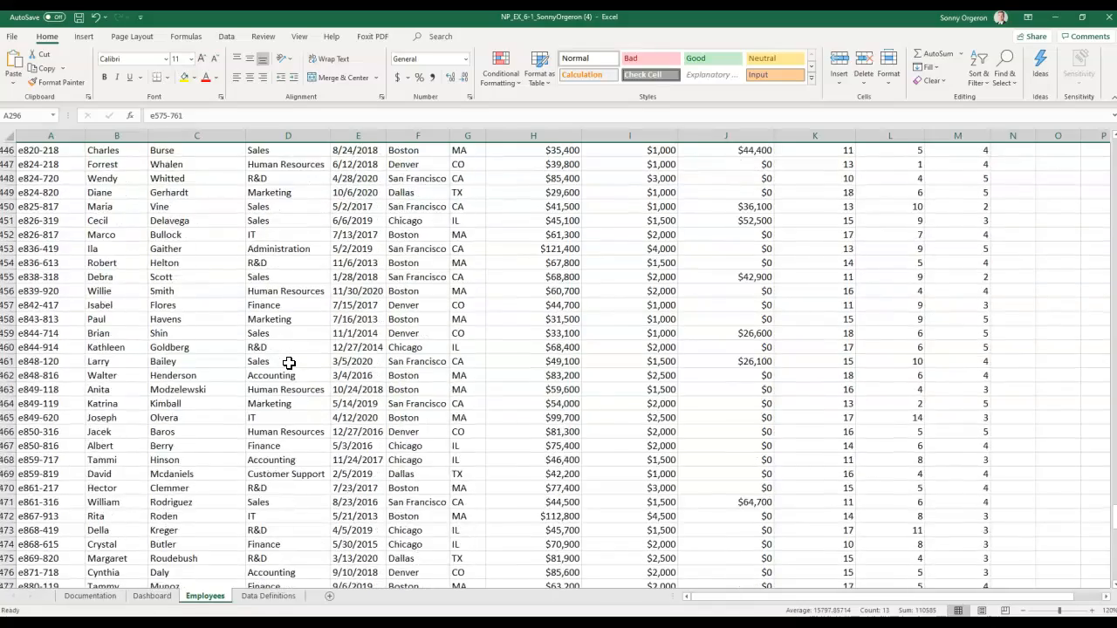
pyautogui.scroll(20, 289, 363)
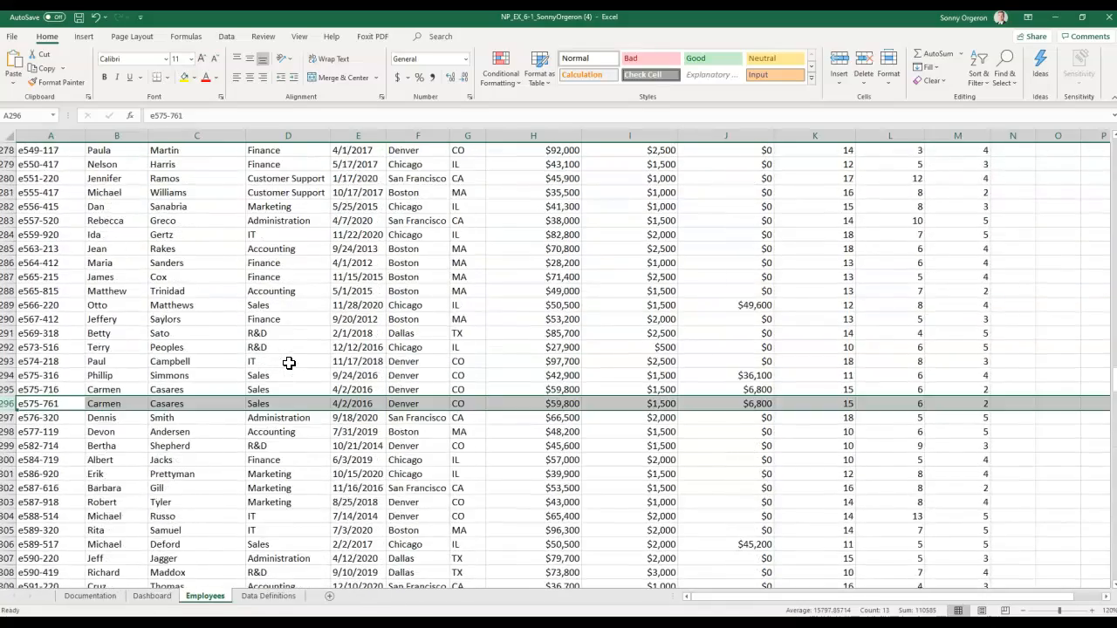
pyautogui.scroll(1, 289, 363)
pyautogui.scroll(-4, 266, 369)
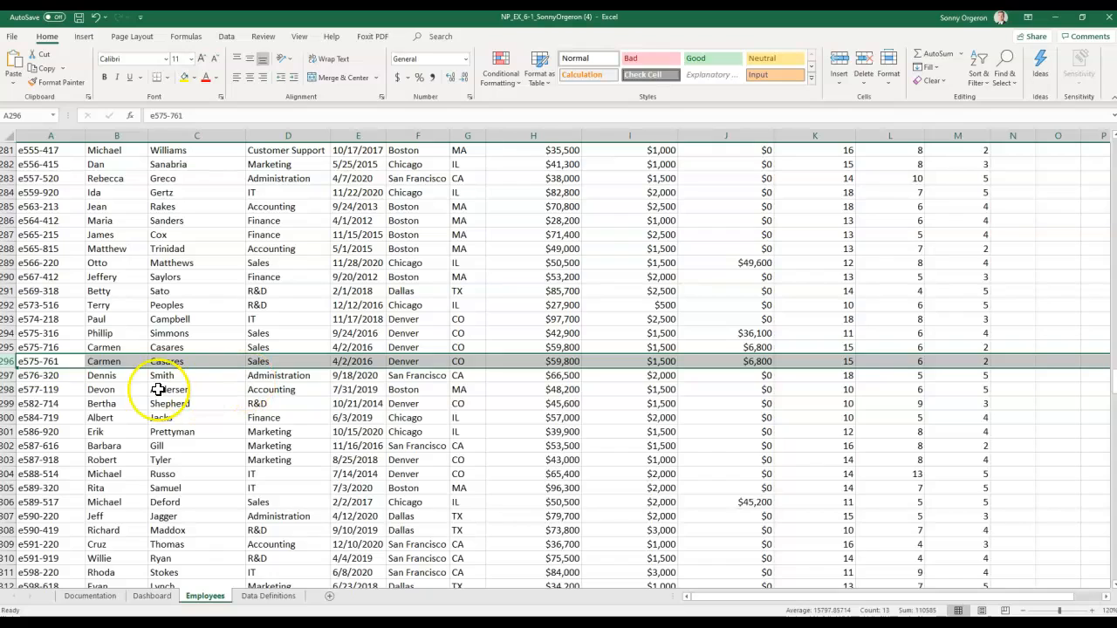
pyautogui.click(33, 347)
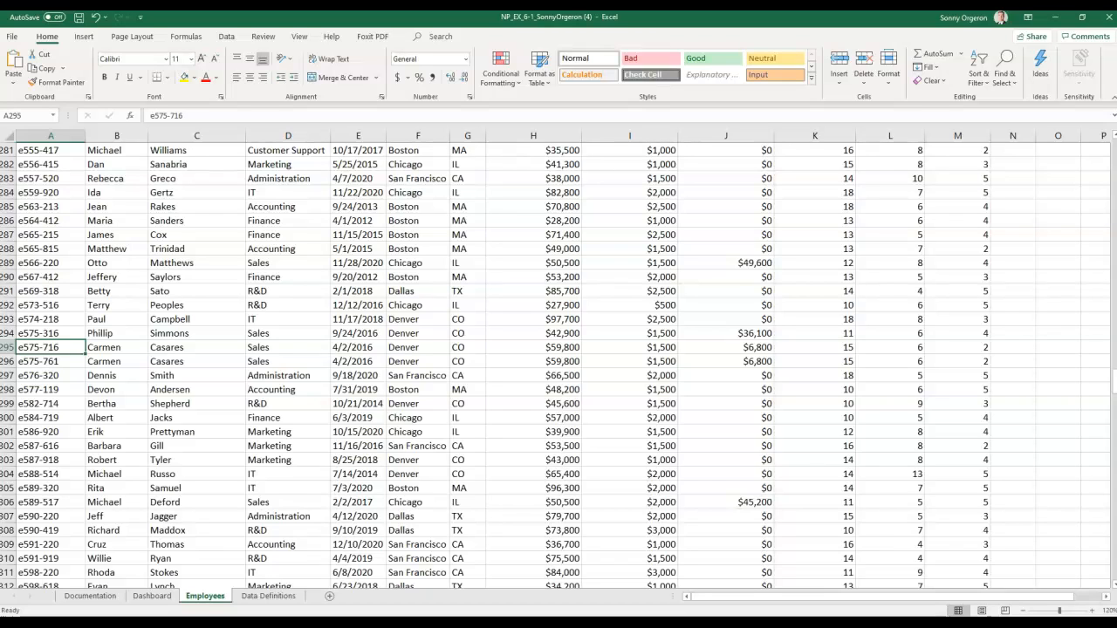
pyautogui.hotkey('alt', 'Tab')
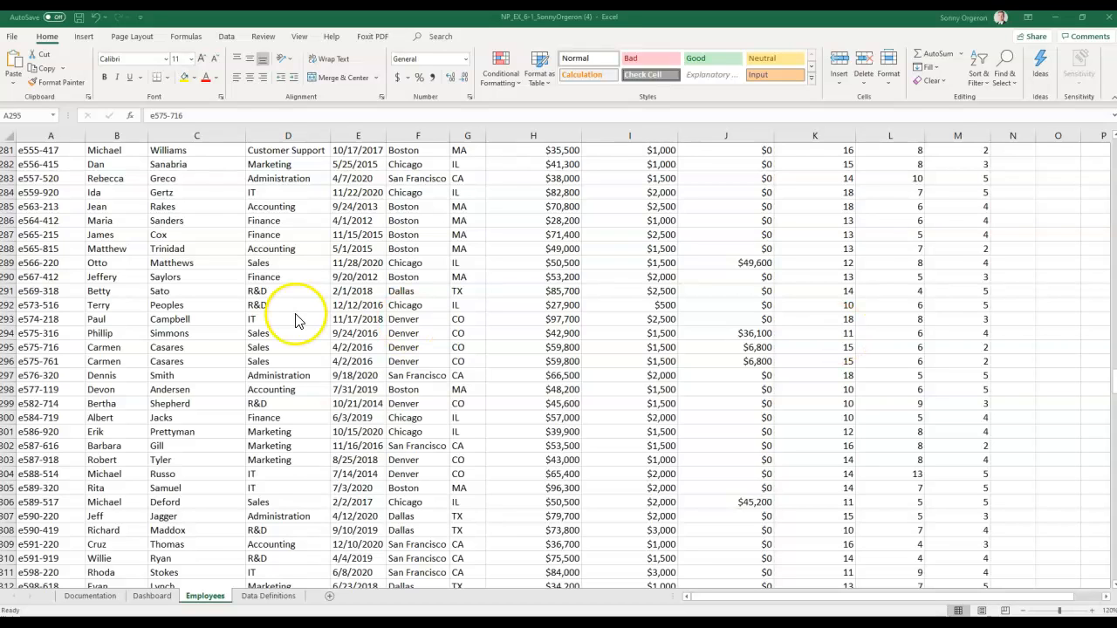
# - Remove duplicate employee rows, comparing all columns except ID, leaving 530 unique records
pyautogui.click(226, 37)
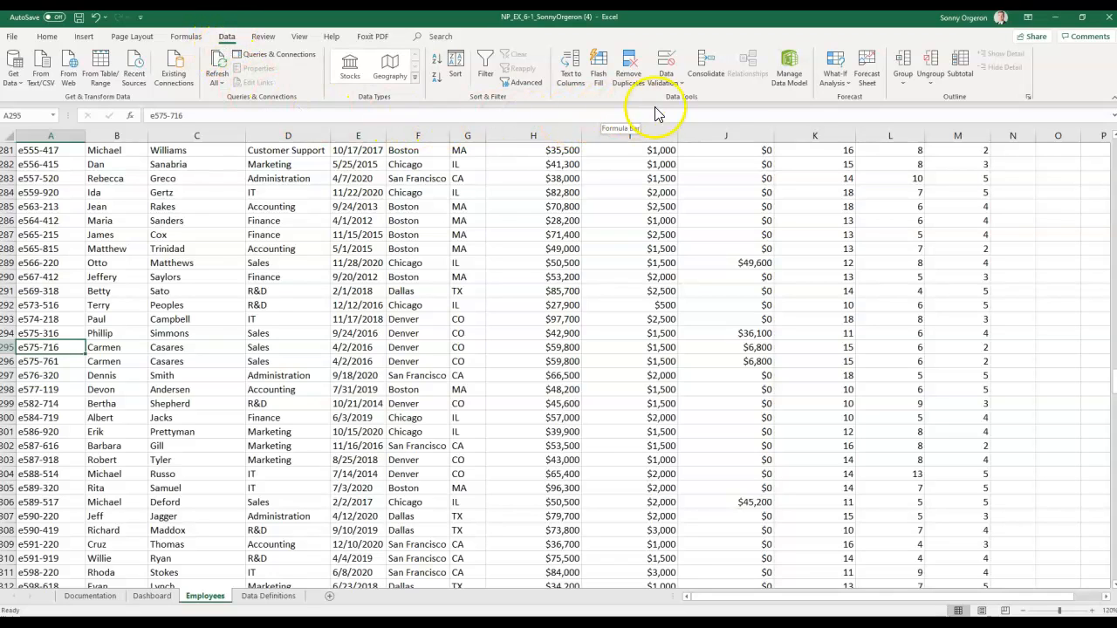
pyautogui.click(629, 75)
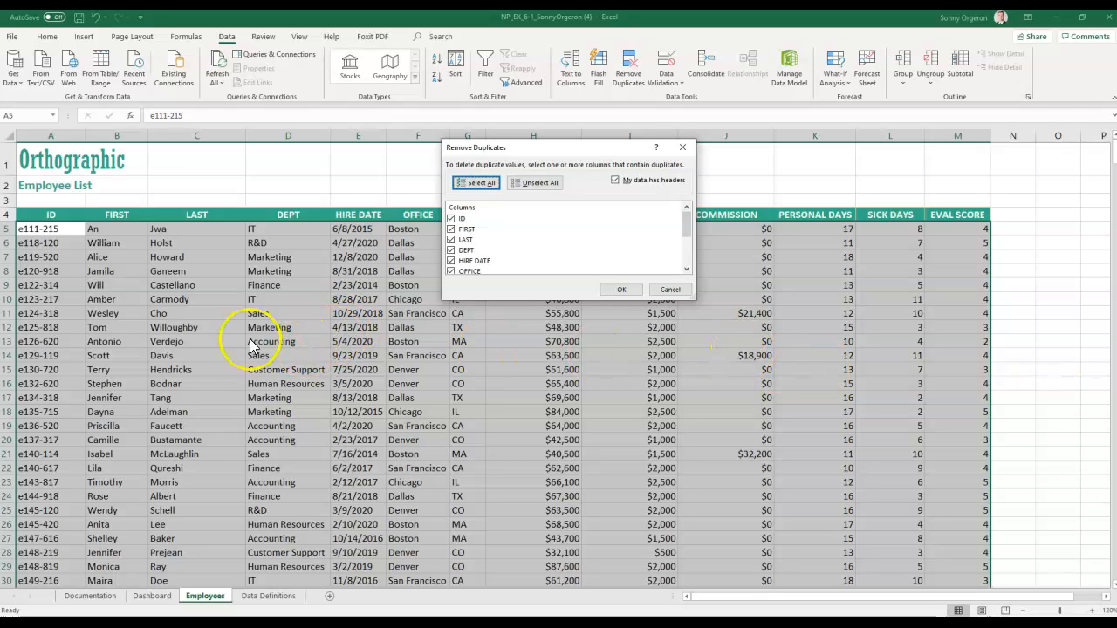
pyautogui.click(450, 218)
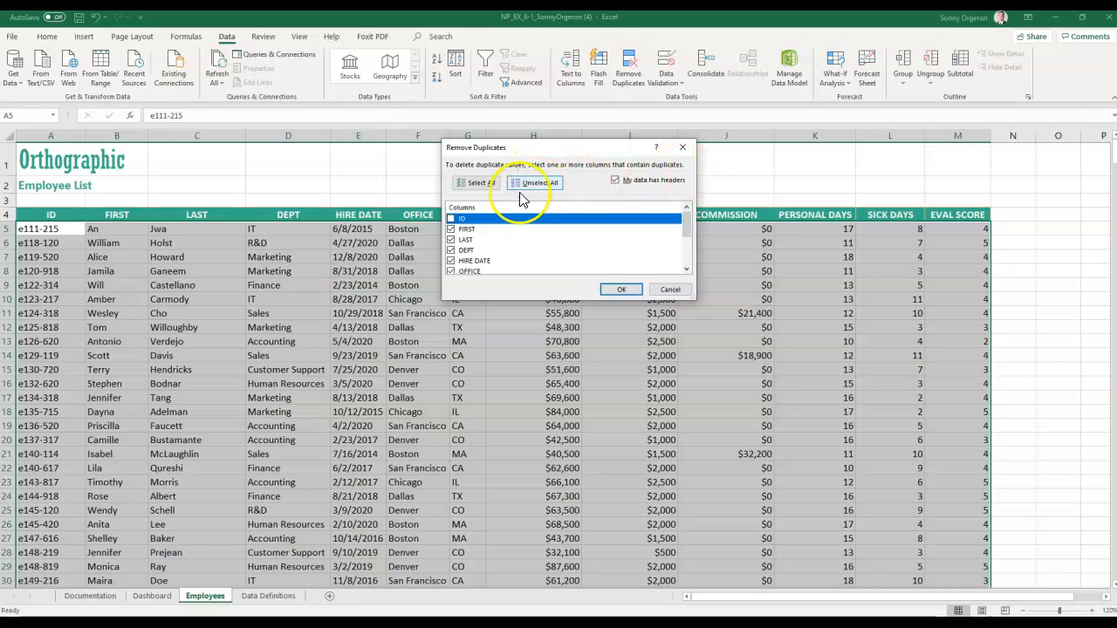
pyautogui.click(620, 293)
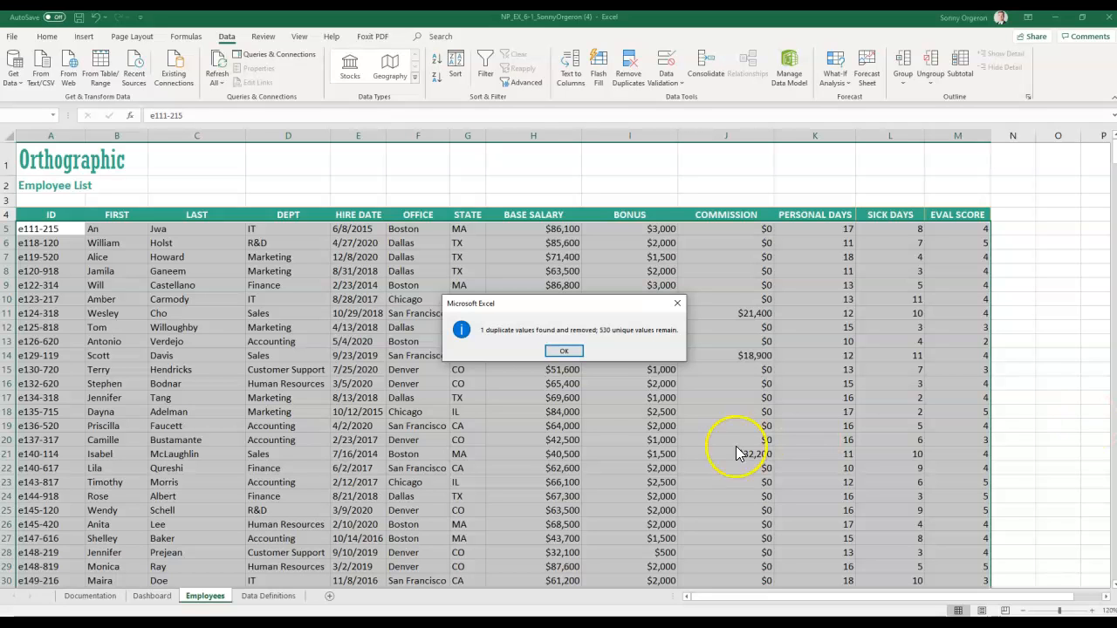
# - Dismiss the report of 1 duplicate removed and return to the Home commands
pyautogui.click(569, 352)
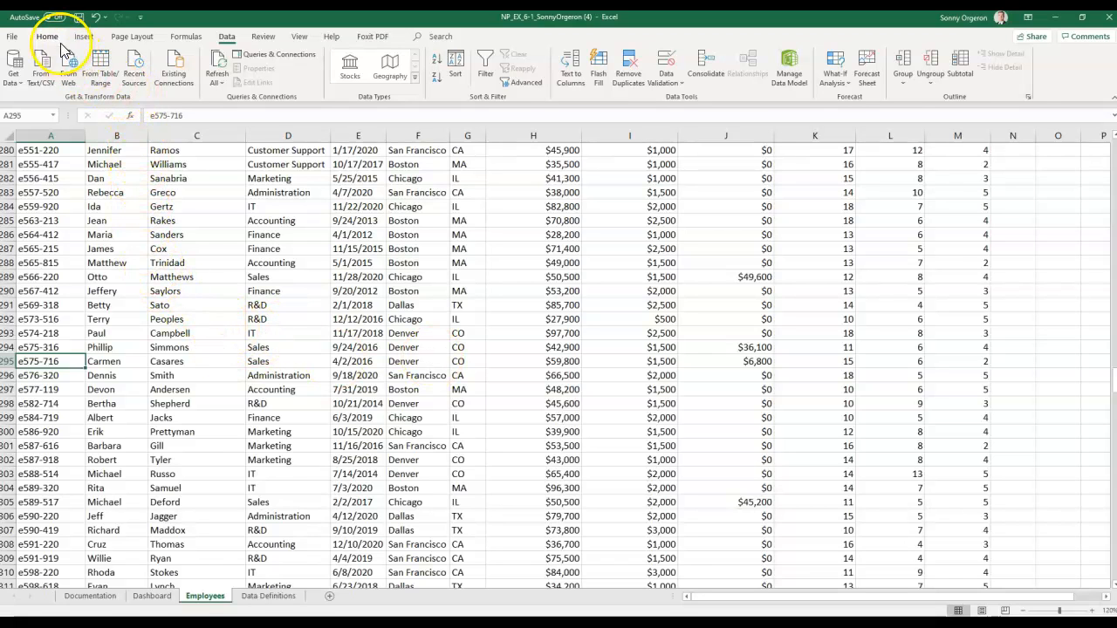
pyautogui.click(46, 35)
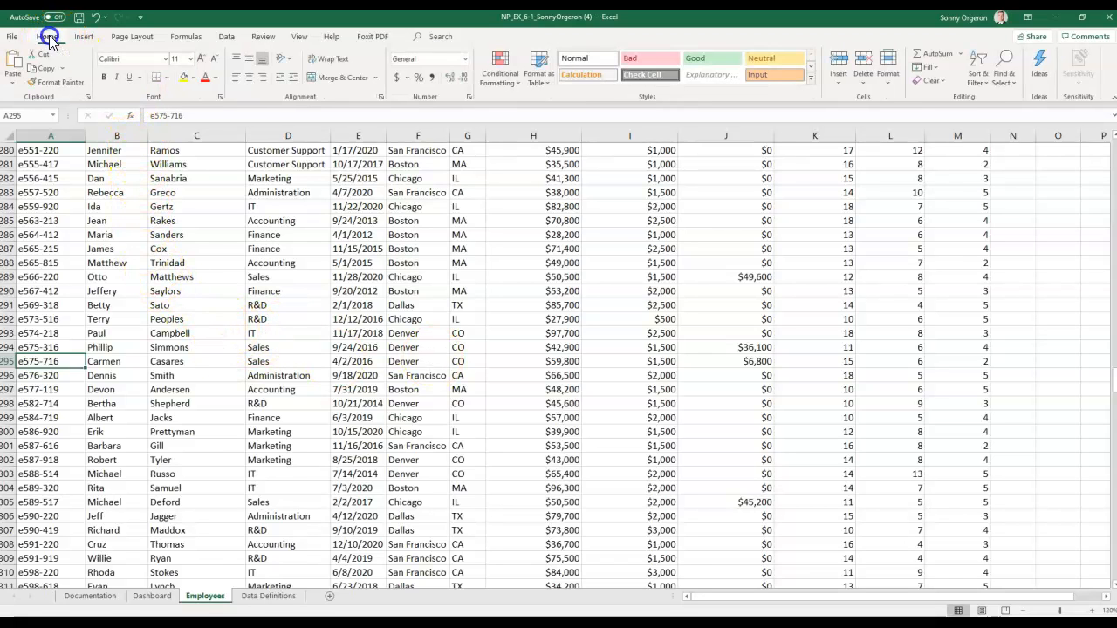
# - In the Rules Manager for This Worksheet, delete the Duplicate Values rule on $A$5:$A$534
pyautogui.click(510, 83)
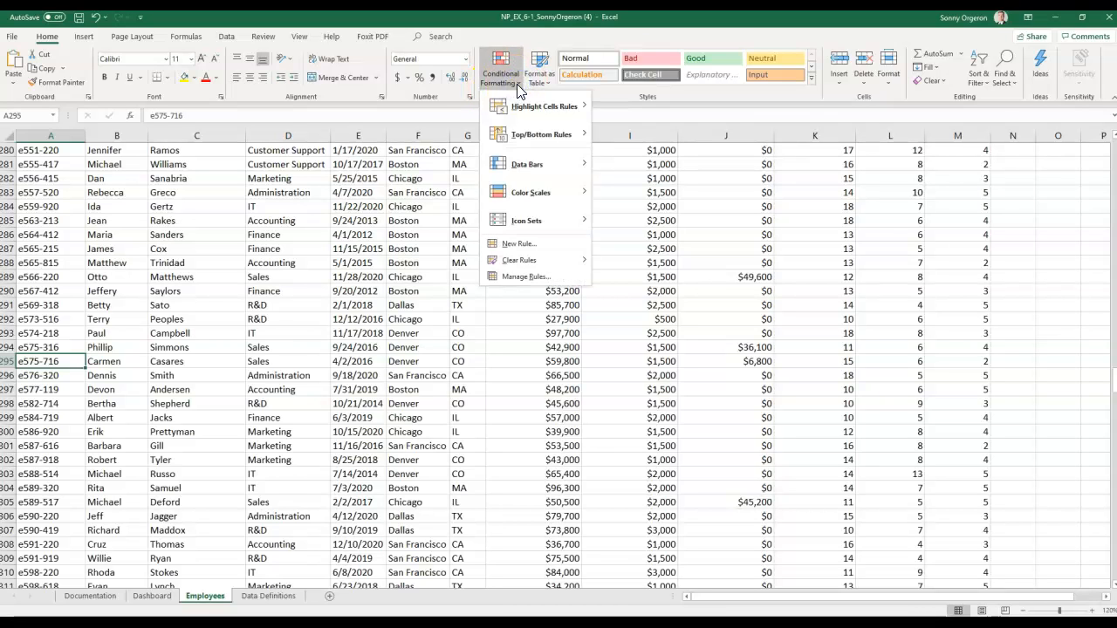
pyautogui.click(529, 276)
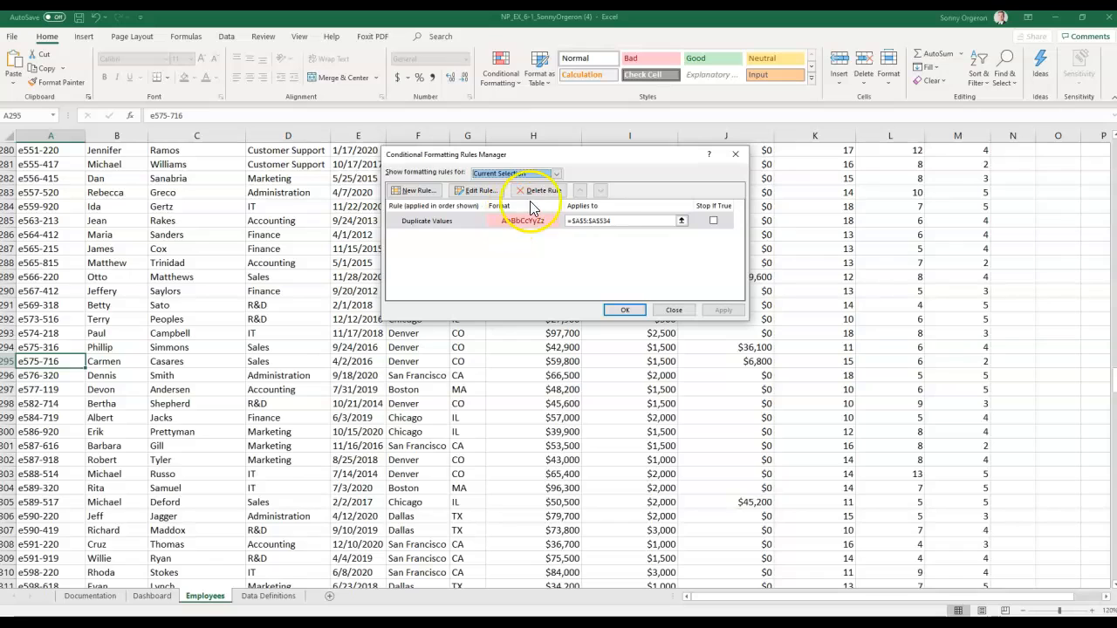
pyautogui.click(556, 174)
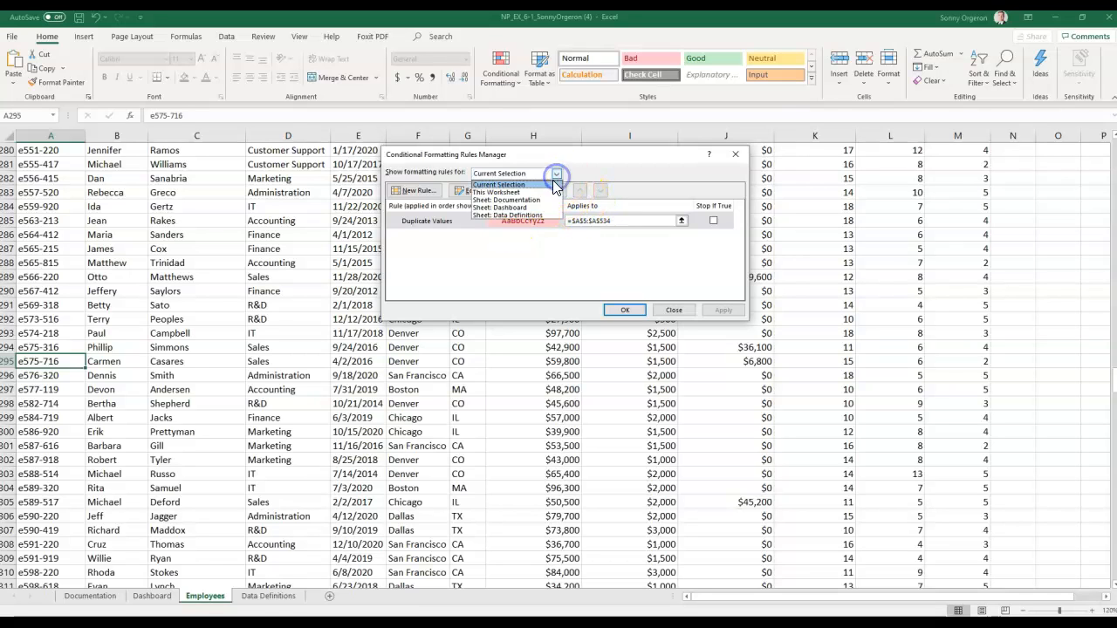
pyautogui.click(540, 192)
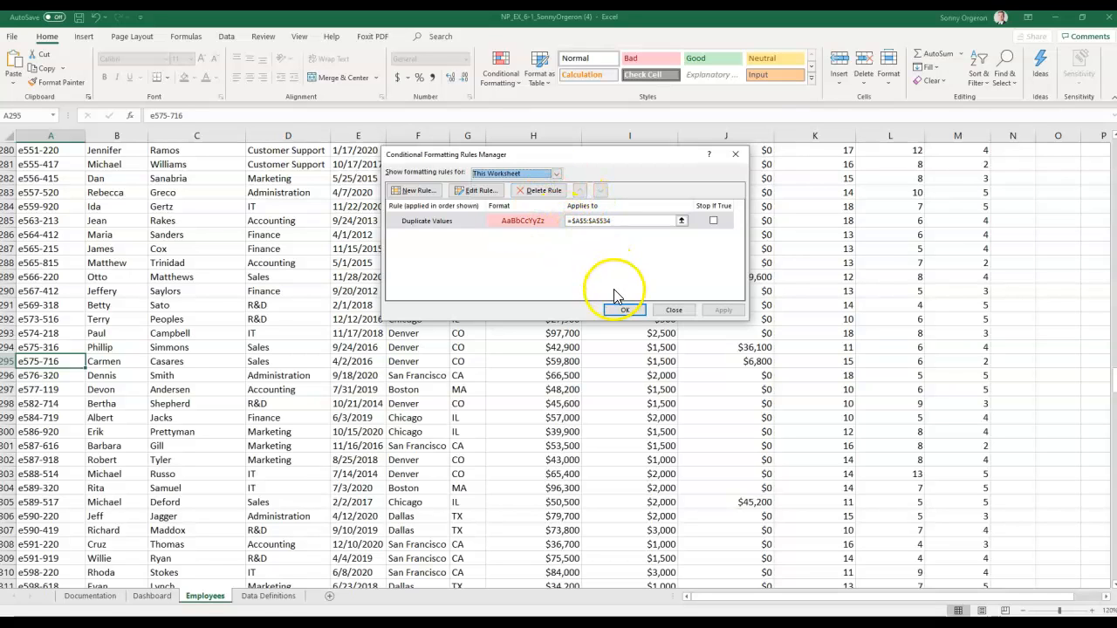
pyautogui.click(557, 174)
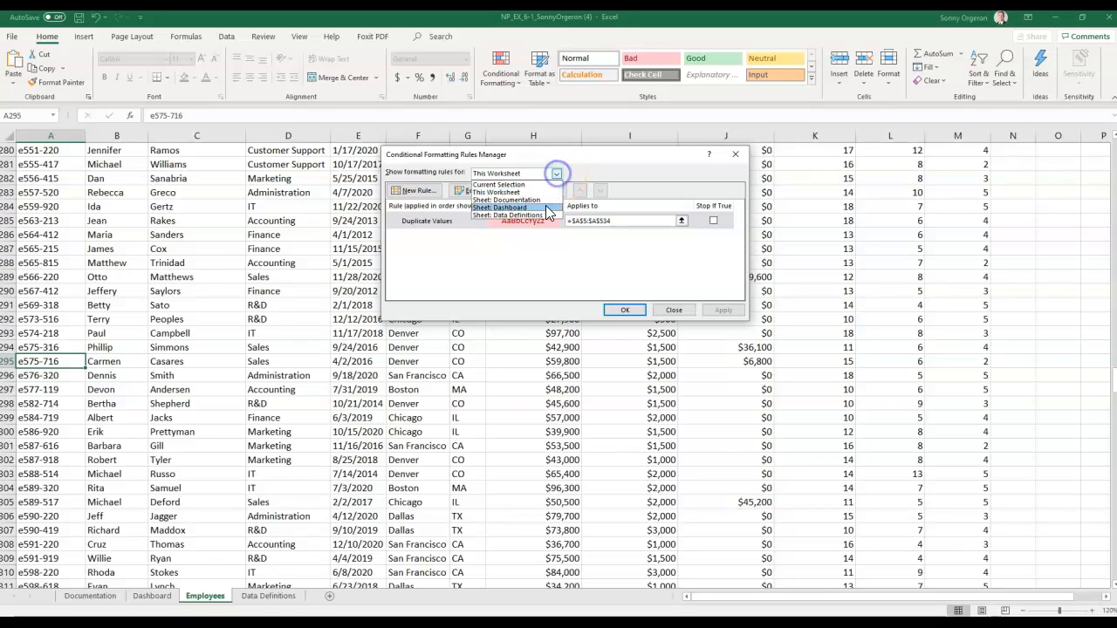
pyautogui.click(545, 199)
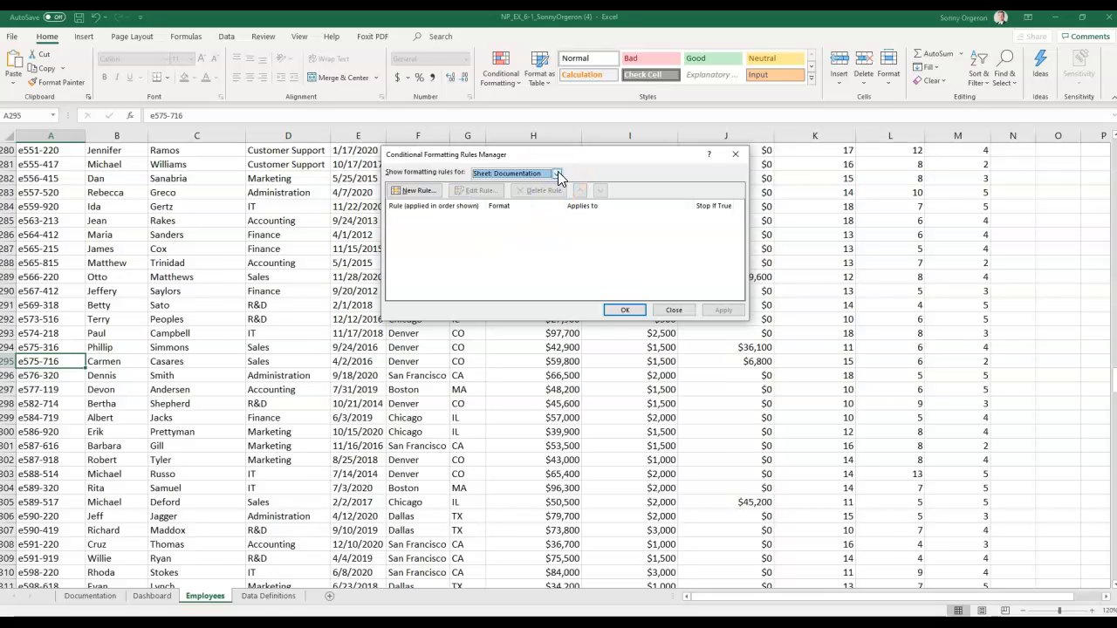
pyautogui.click(557, 175)
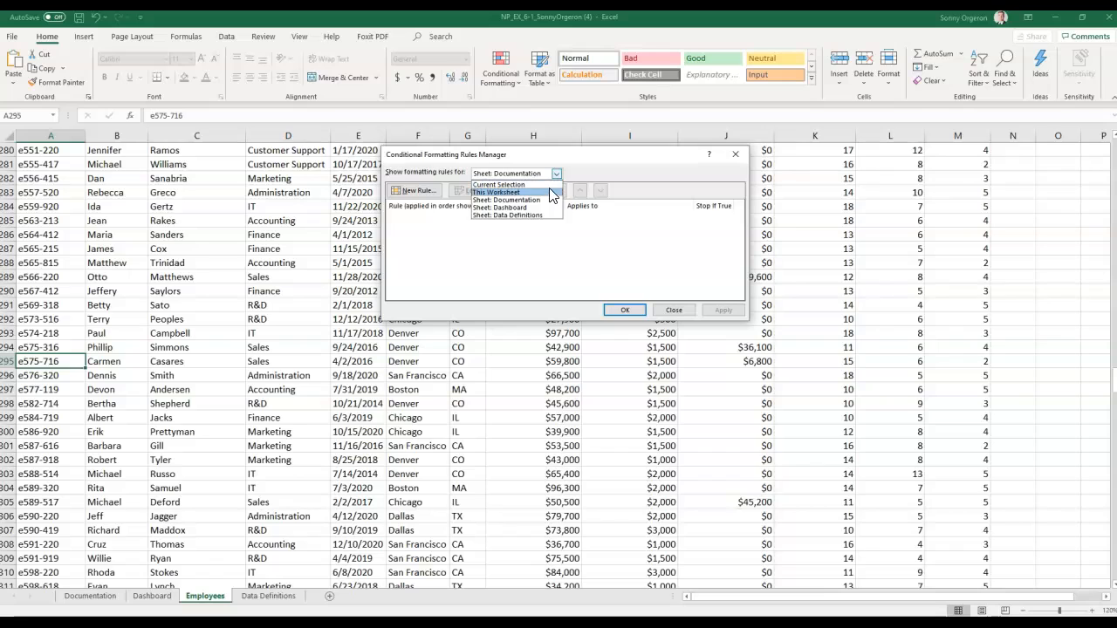
pyautogui.click(548, 193)
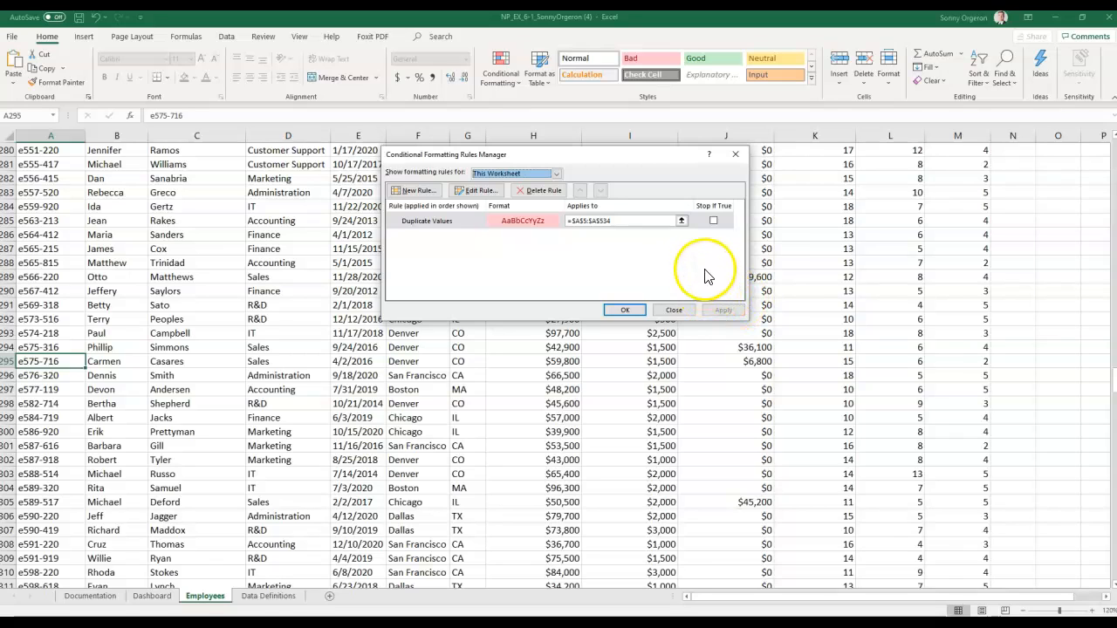
pyautogui.click(413, 223)
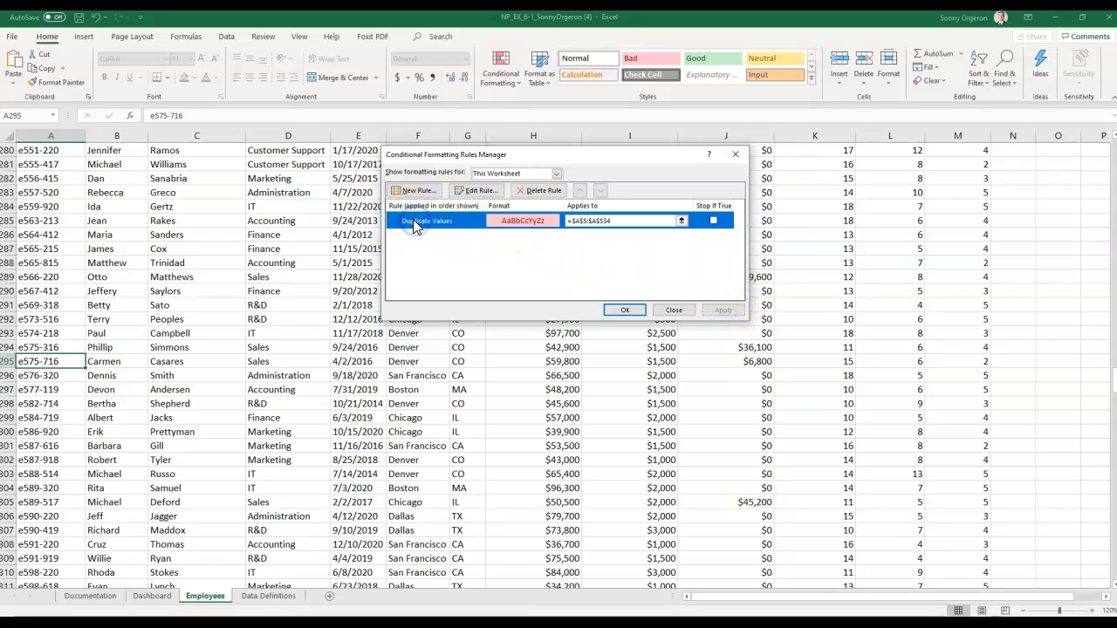
pyautogui.click(539, 191)
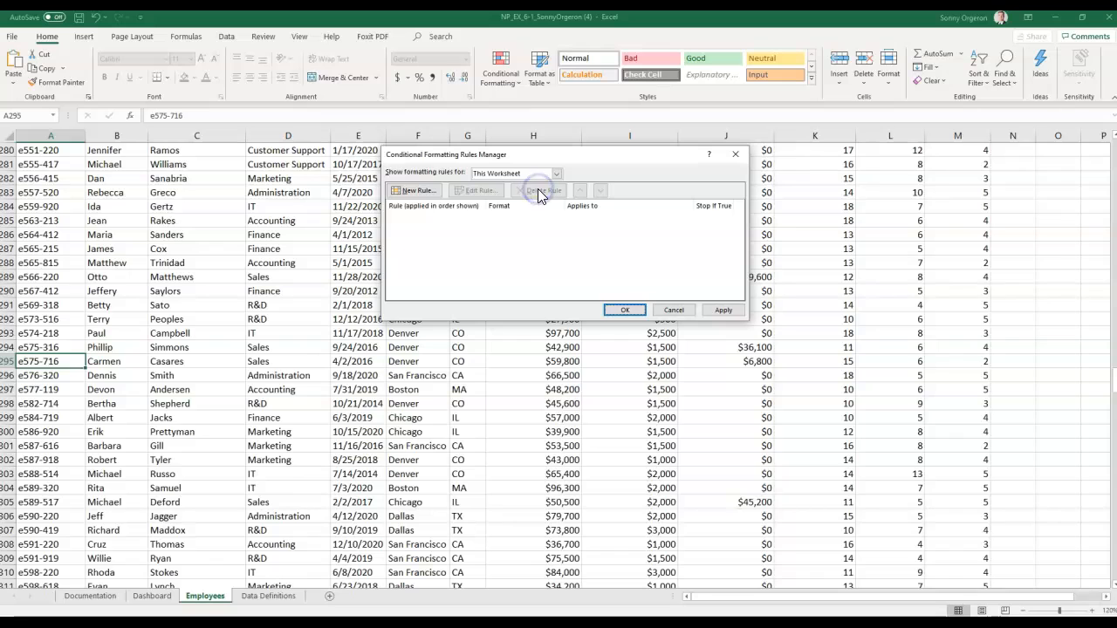
pyautogui.click(625, 311)
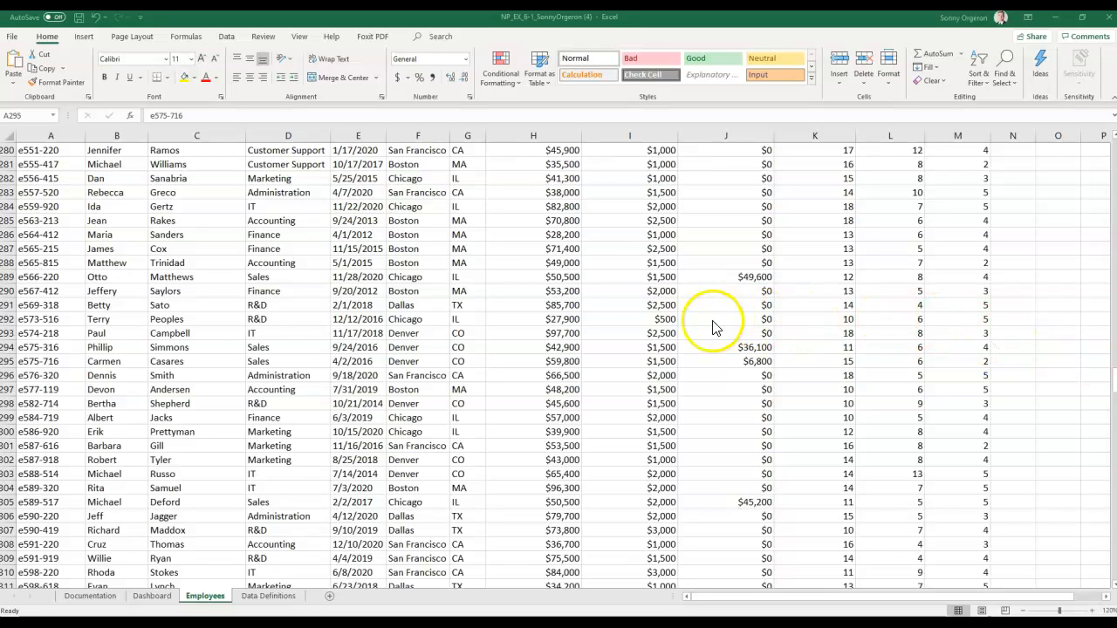
# - Return to the worksheet and jump to cell A1 at the top of the Employee List
pyautogui.click(323, 332)
pyautogui.click(322, 332)
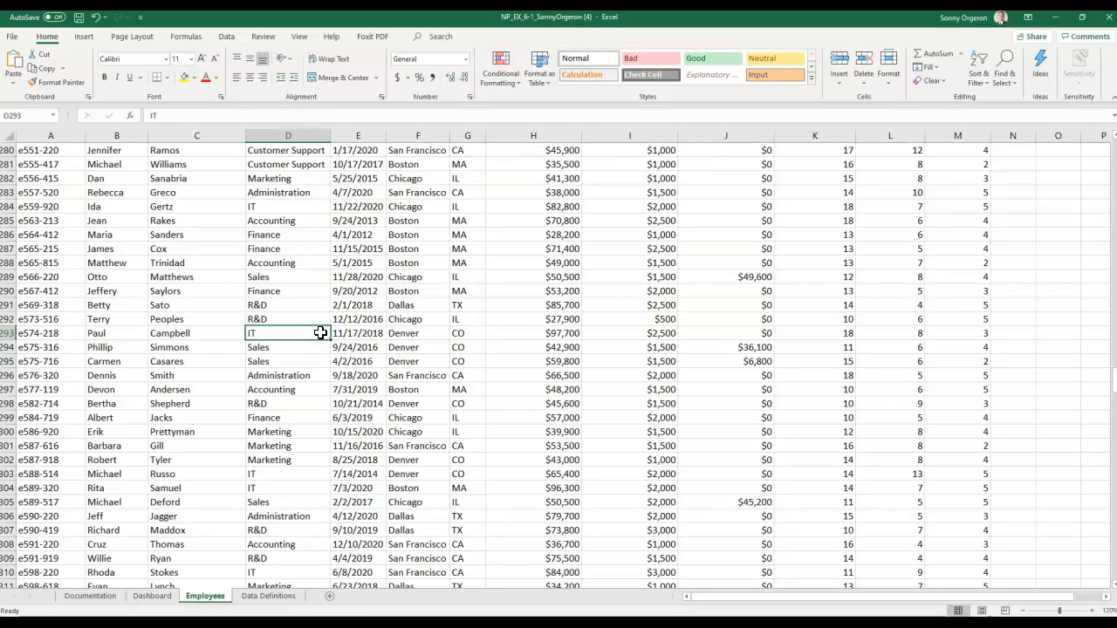
pyautogui.press('Home')
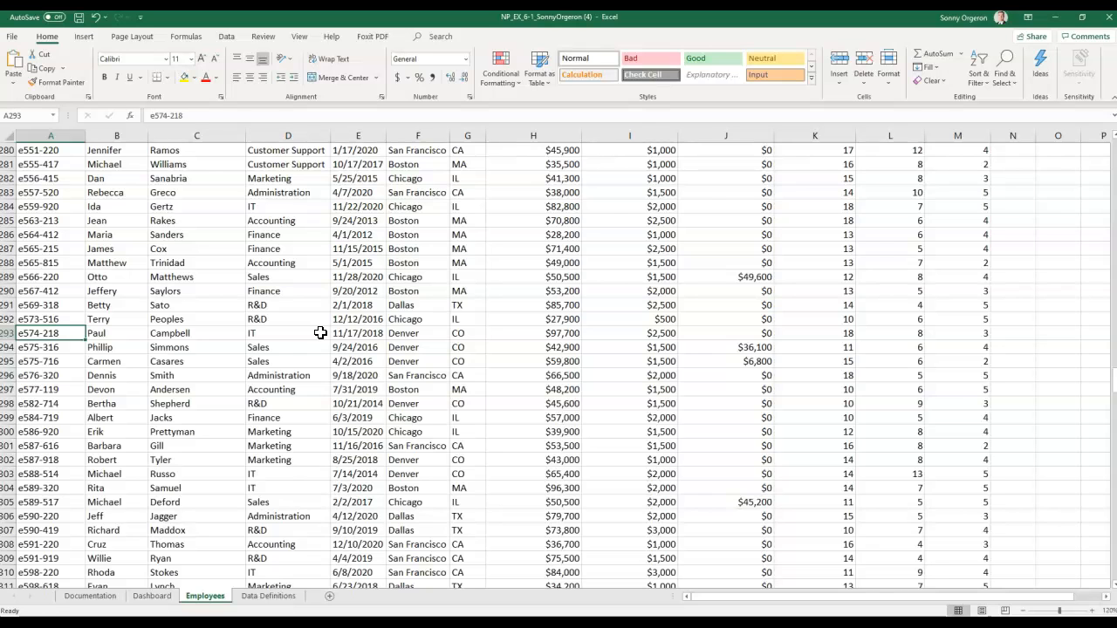
pyautogui.hotkey('ctrl', 'Home')
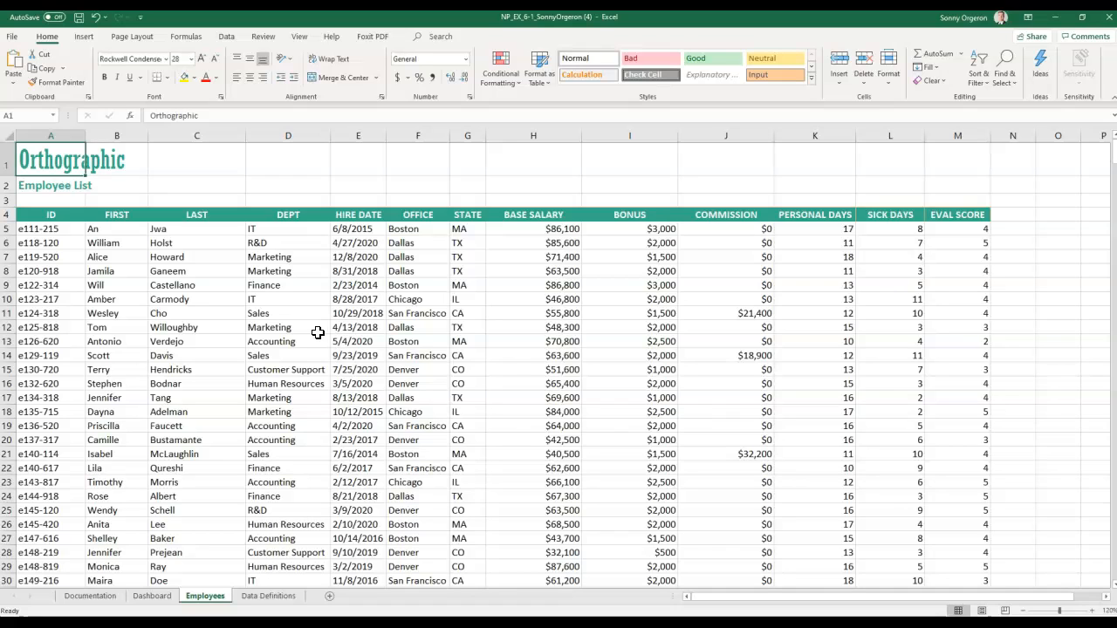
pyautogui.click(363, 228)
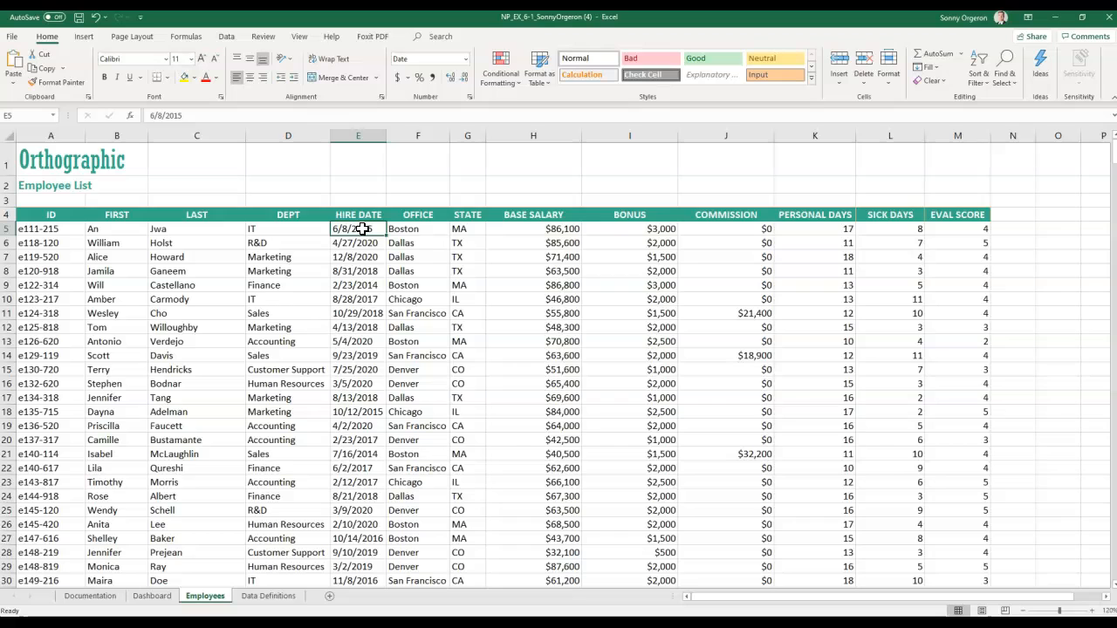
pyautogui.click(236, 43)
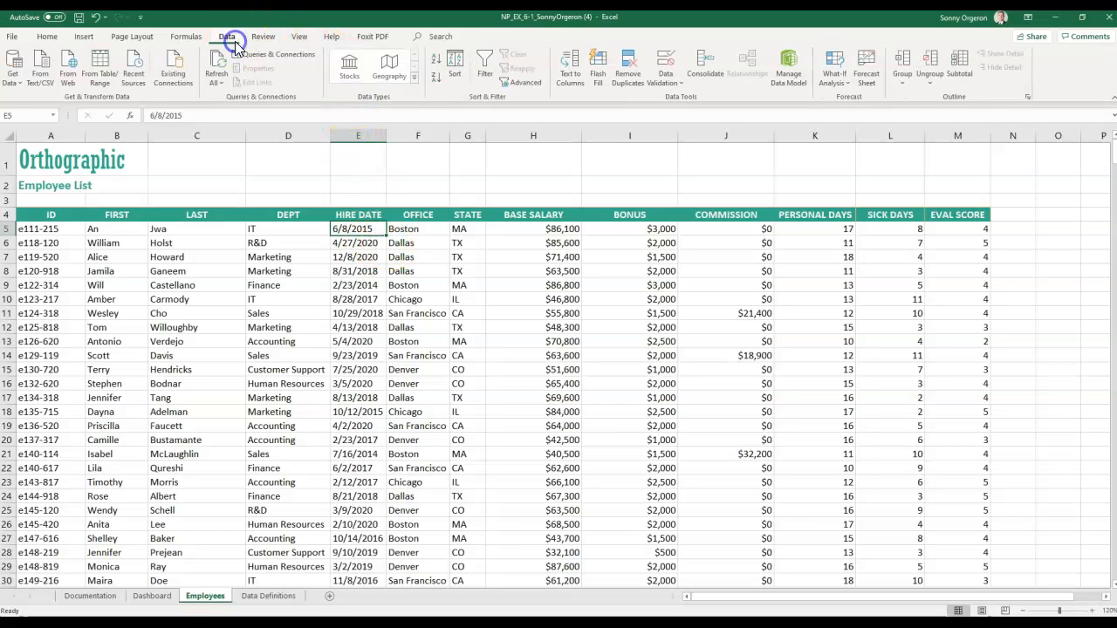
pyautogui.click(438, 63)
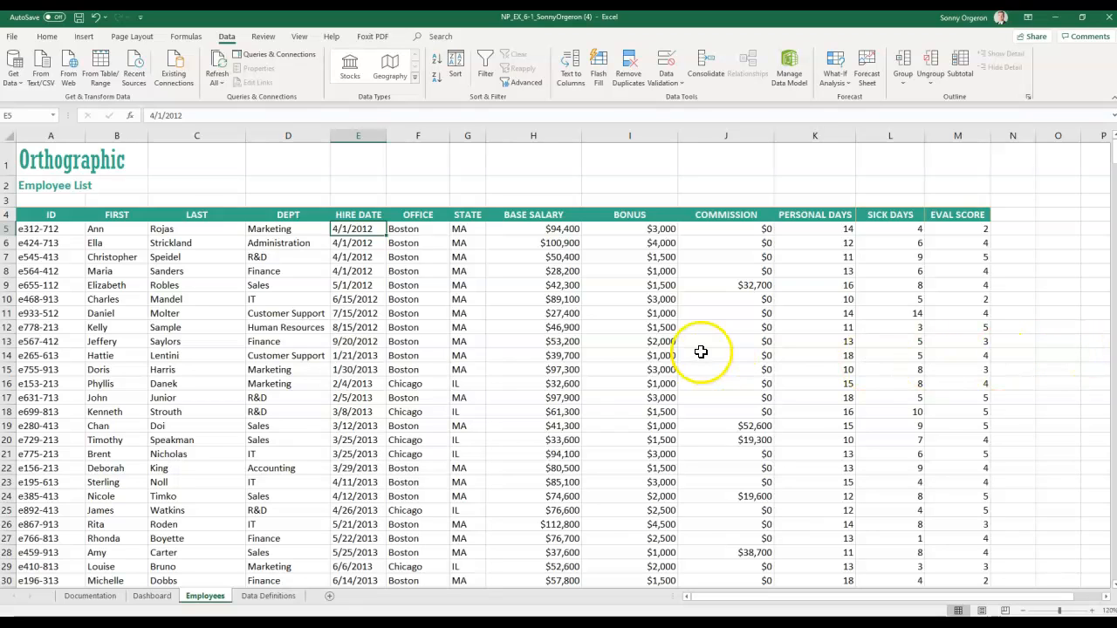
# - Sort employees by base salary descending, then re-sort by bonus largest to smallest
pyautogui.click(548, 228)
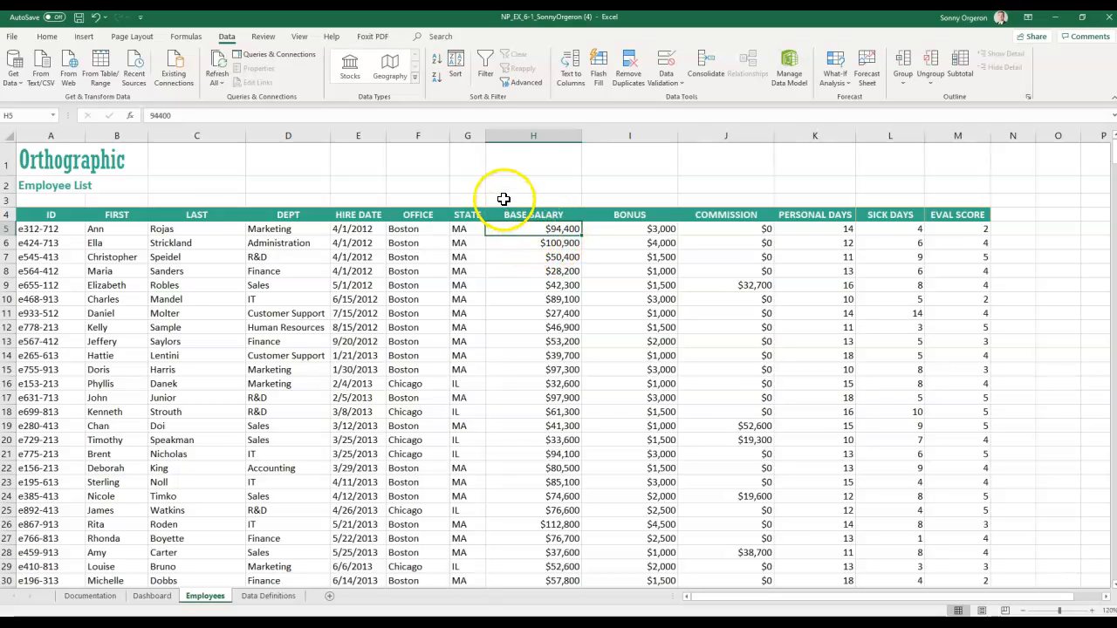
pyautogui.click(437, 79)
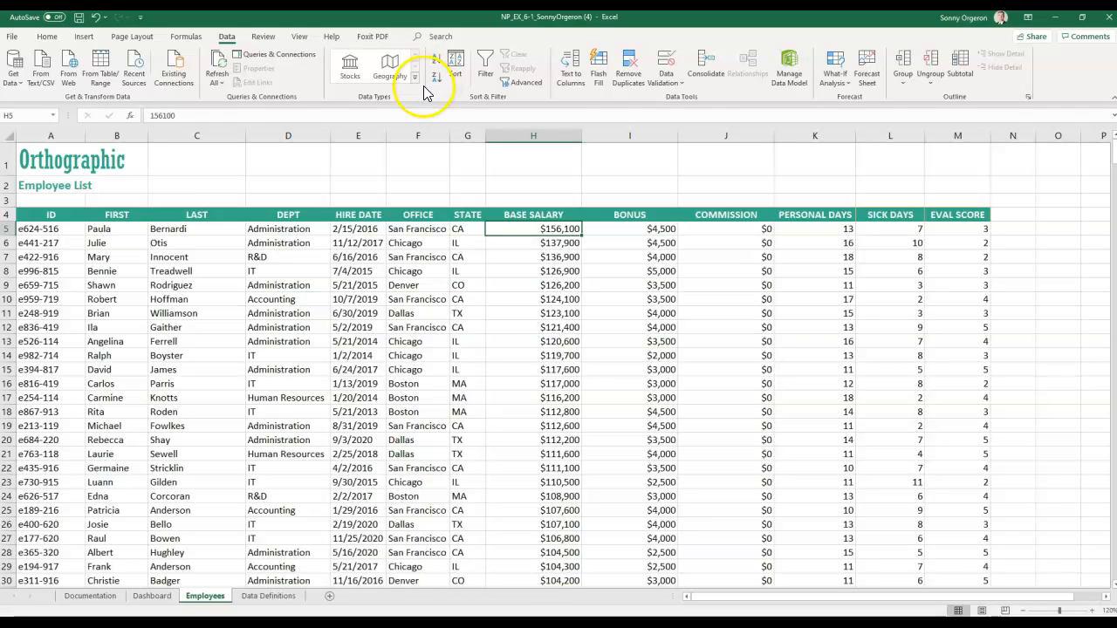
pyautogui.click(631, 227)
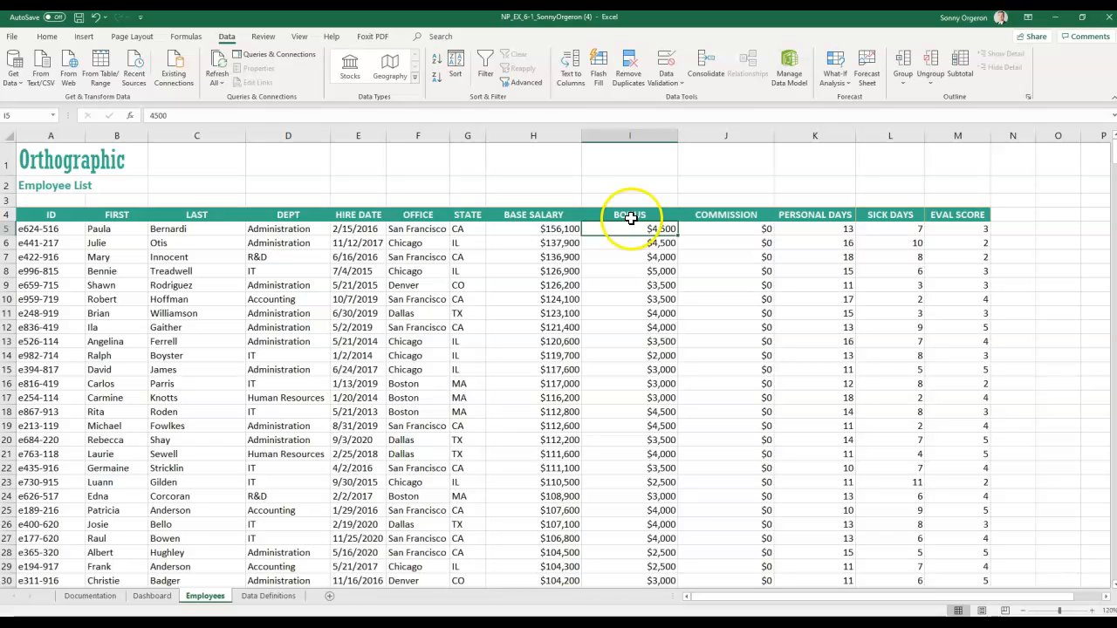
pyautogui.click(437, 79)
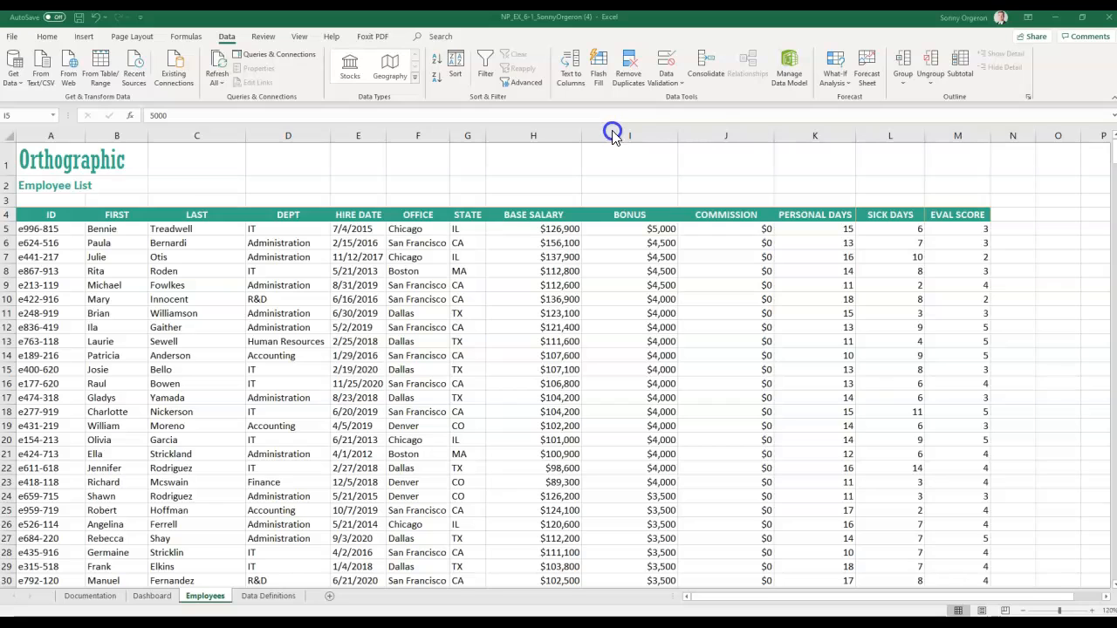
pyautogui.click(635, 90)
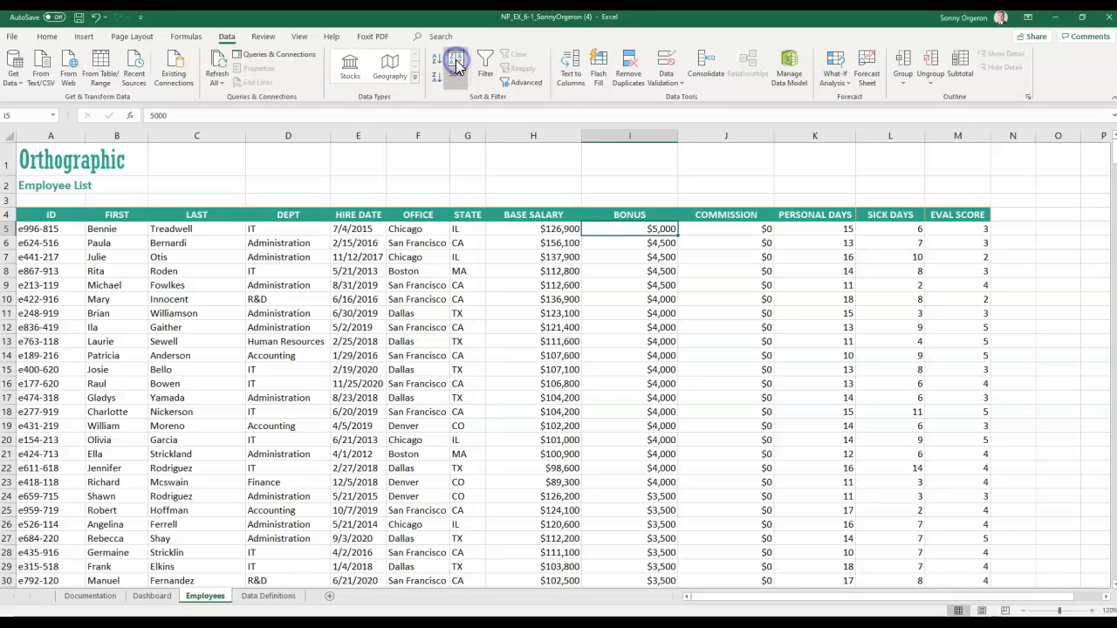
# - In the Sort dialog, set the first sort level to OFFICE, A to Z
pyautogui.click(455, 59)
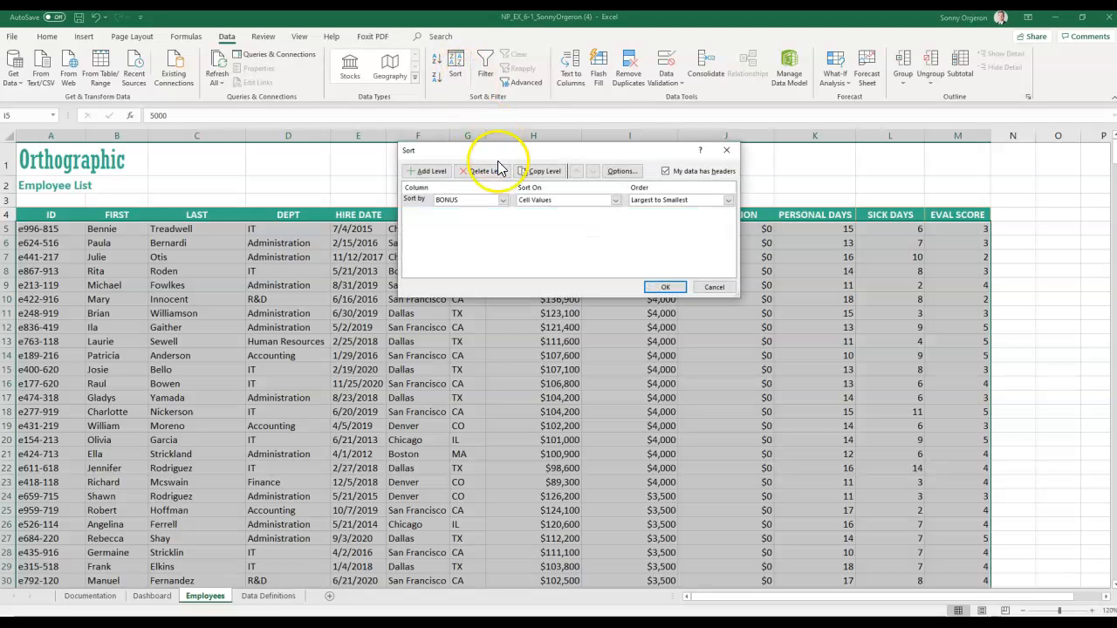
pyautogui.moveTo(502, 160); pyautogui.dragTo(660, 174)
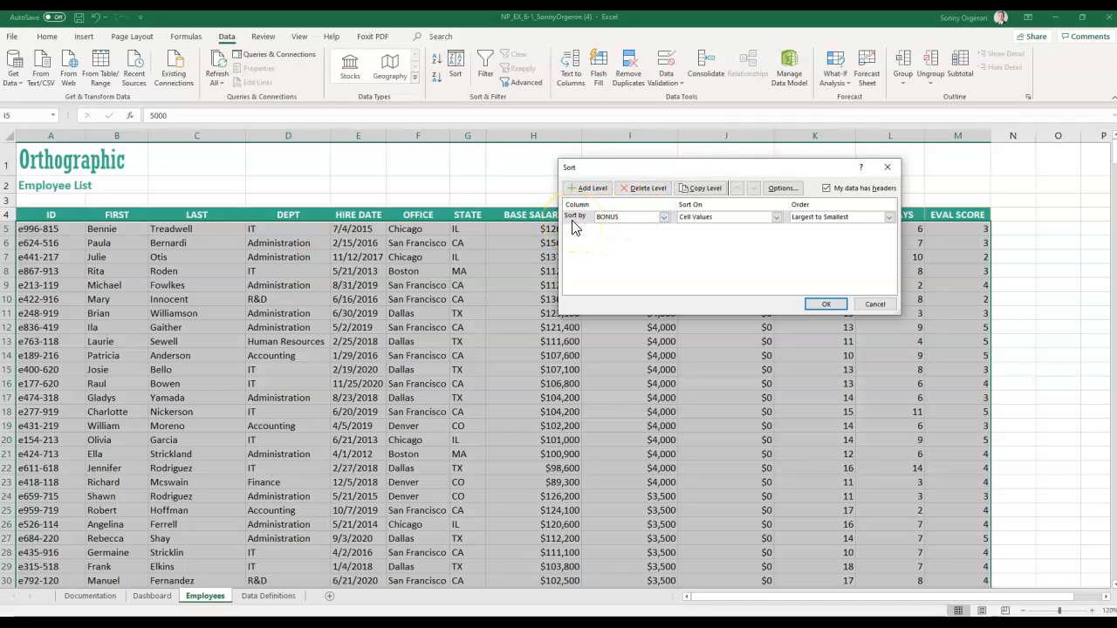
pyautogui.click(664, 218)
pyautogui.click(666, 238)
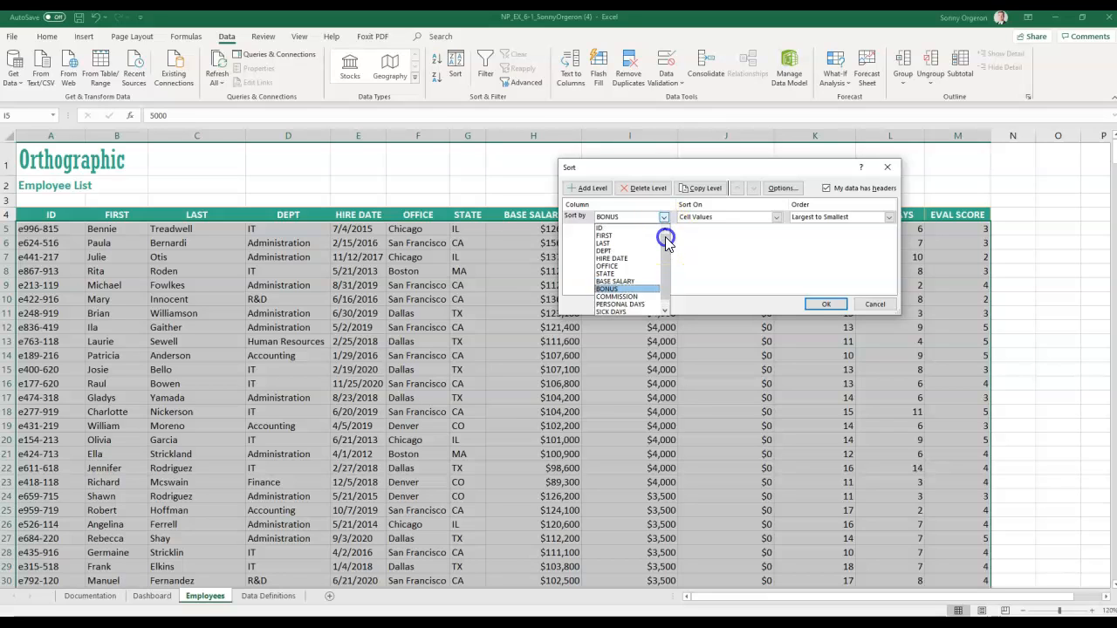
pyautogui.click(625, 265)
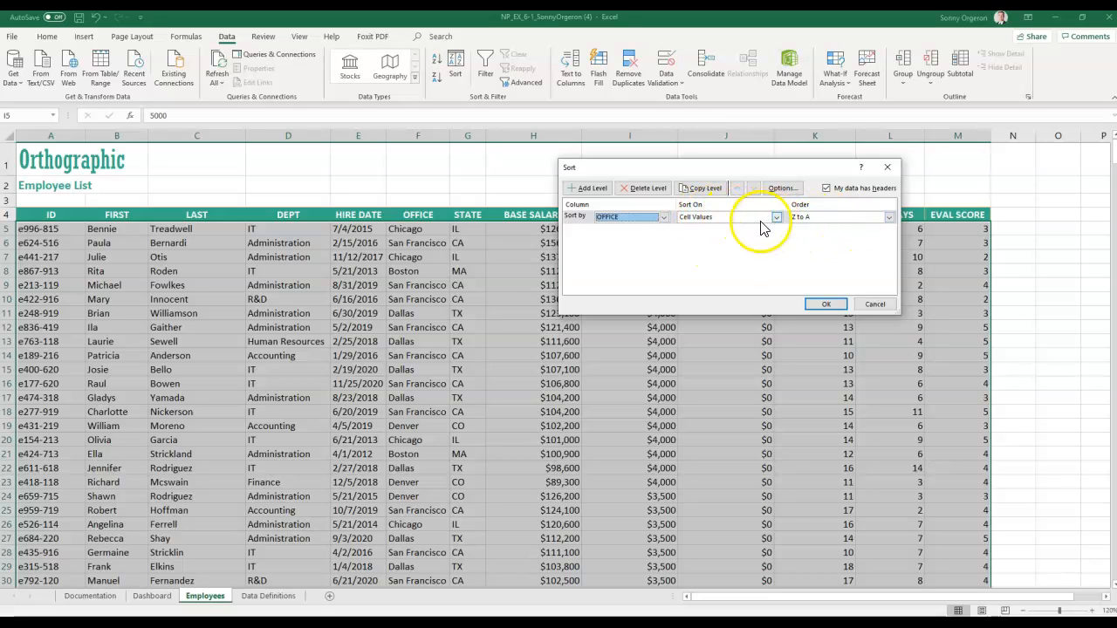
pyautogui.click(889, 218)
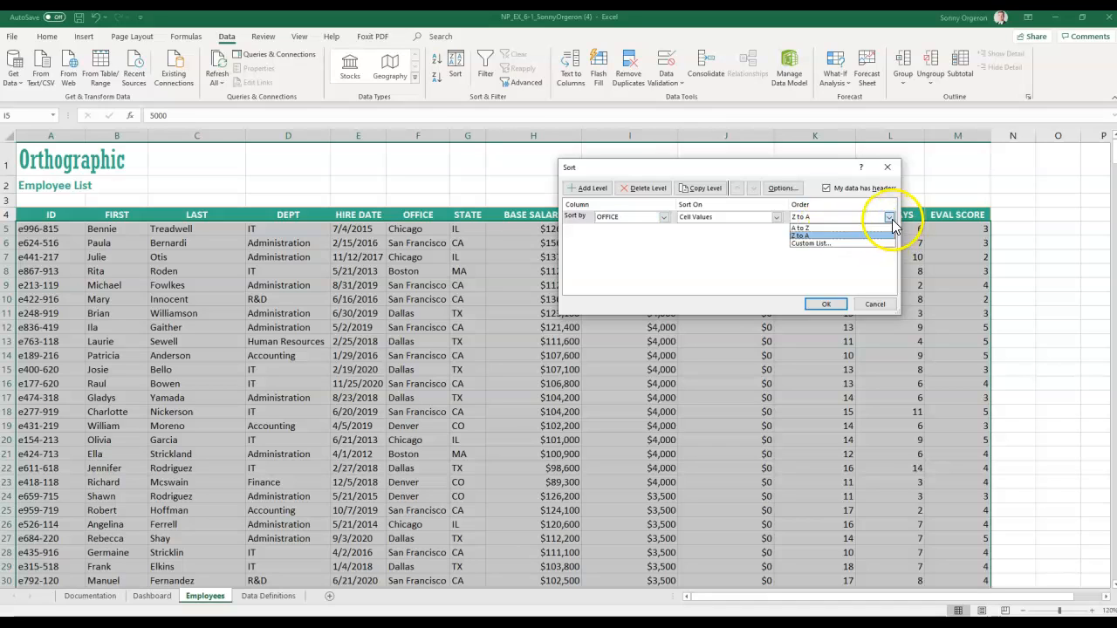
pyautogui.click(863, 229)
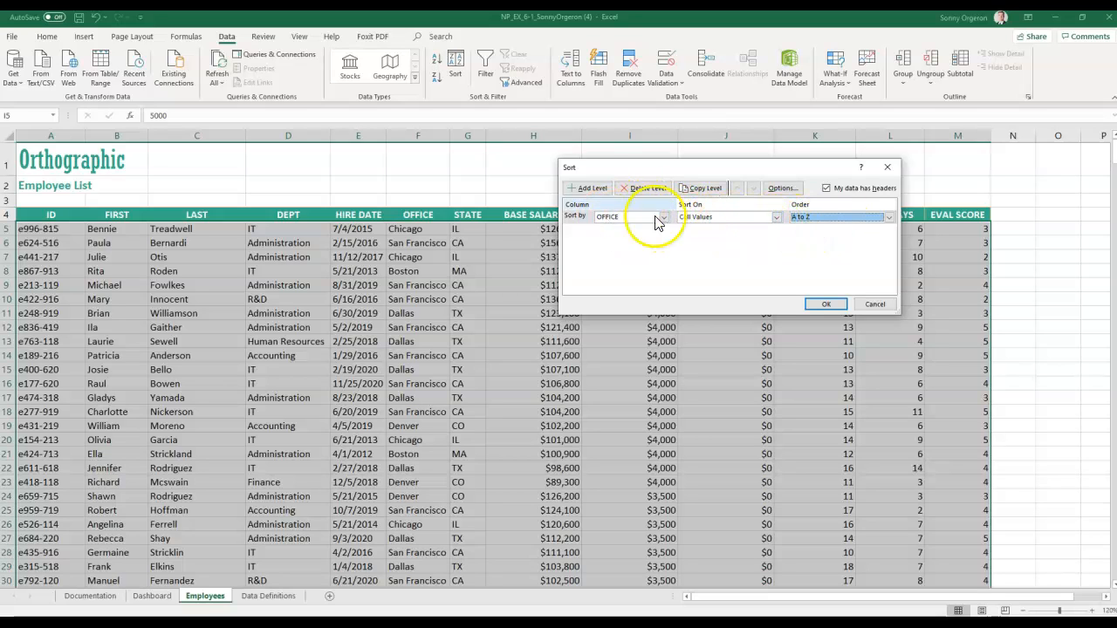
# - Add levels DEPT A to Z and BASE SALARY Largest to Smallest, then apply the sort
pyautogui.click(593, 191)
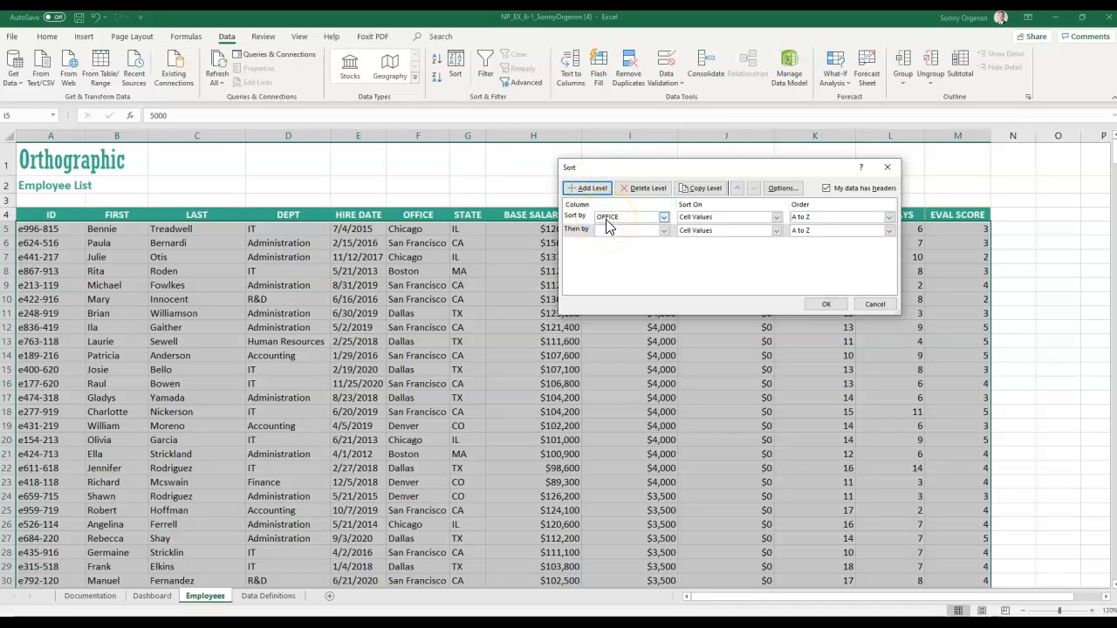
pyautogui.click(663, 230)
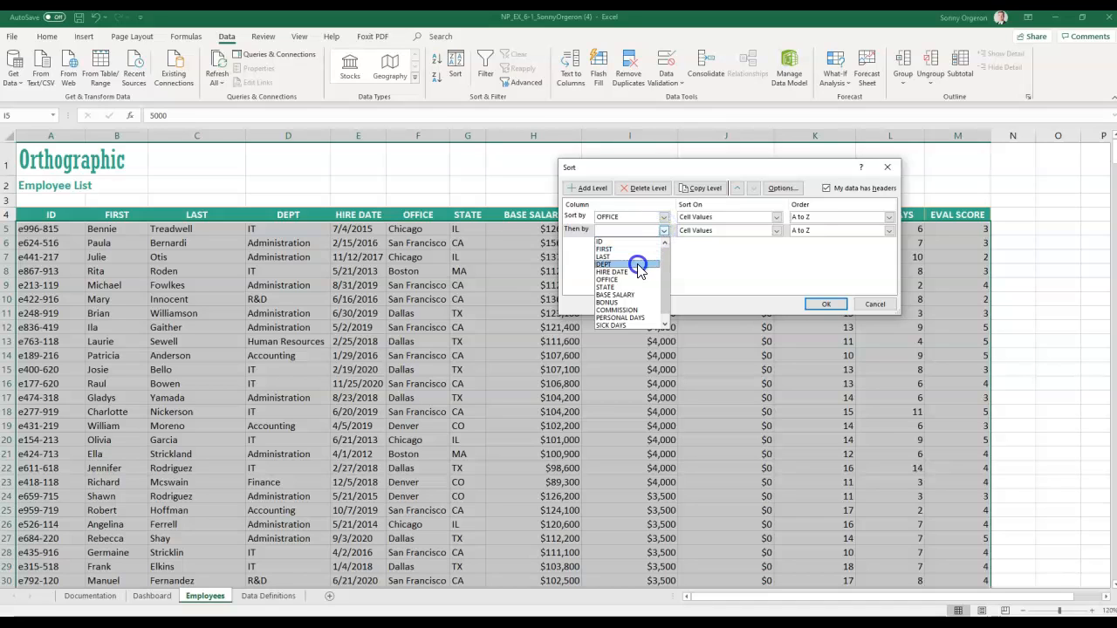
pyautogui.click(638, 263)
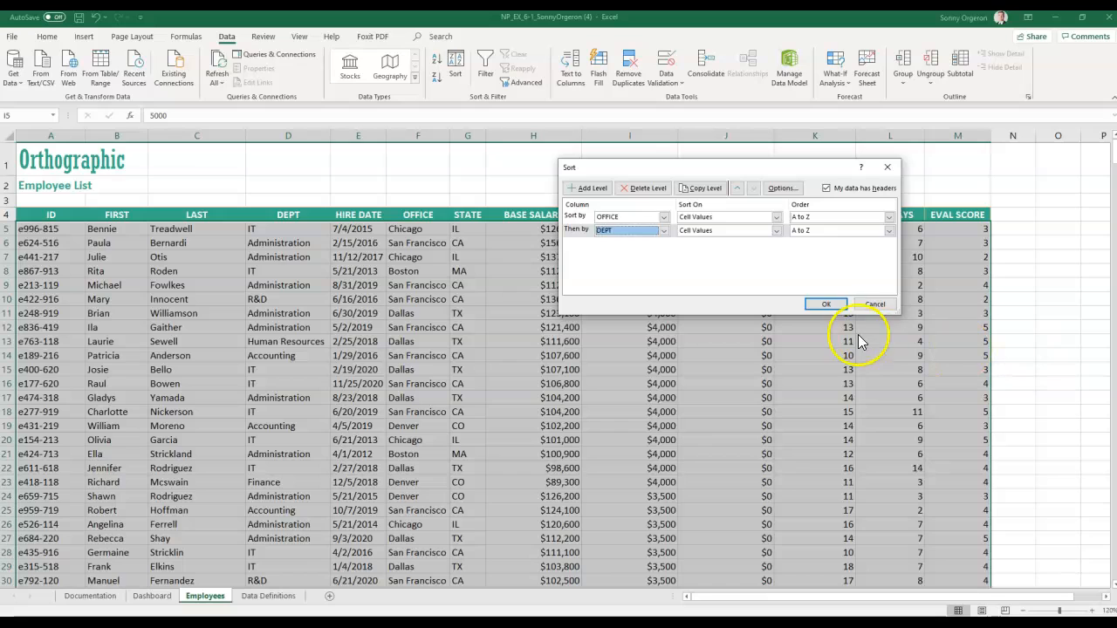
pyautogui.click(578, 190)
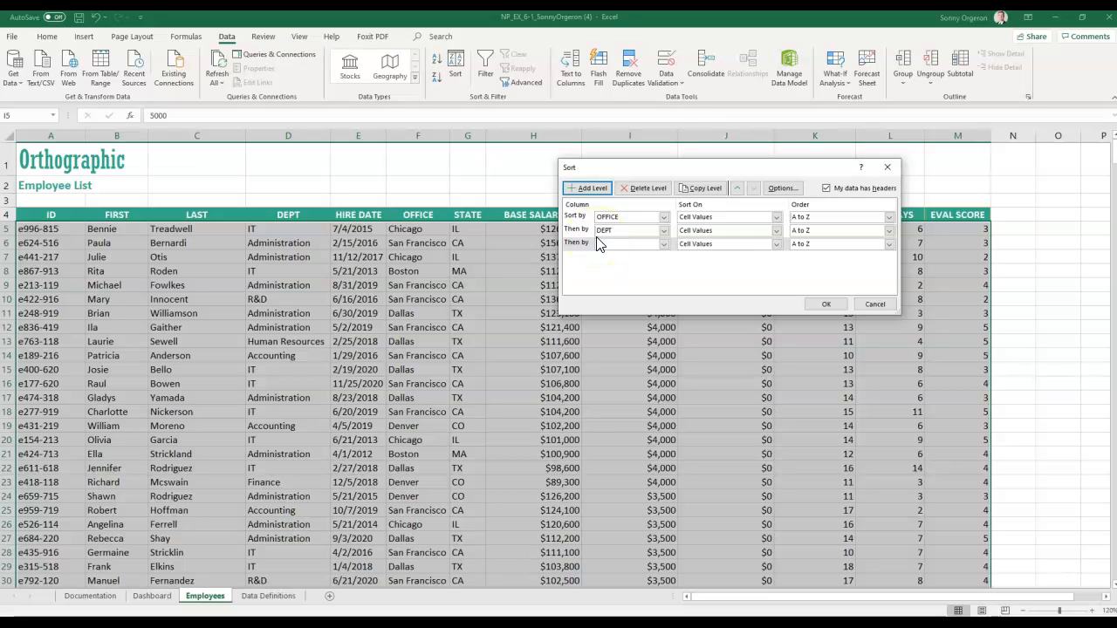
pyautogui.click(663, 244)
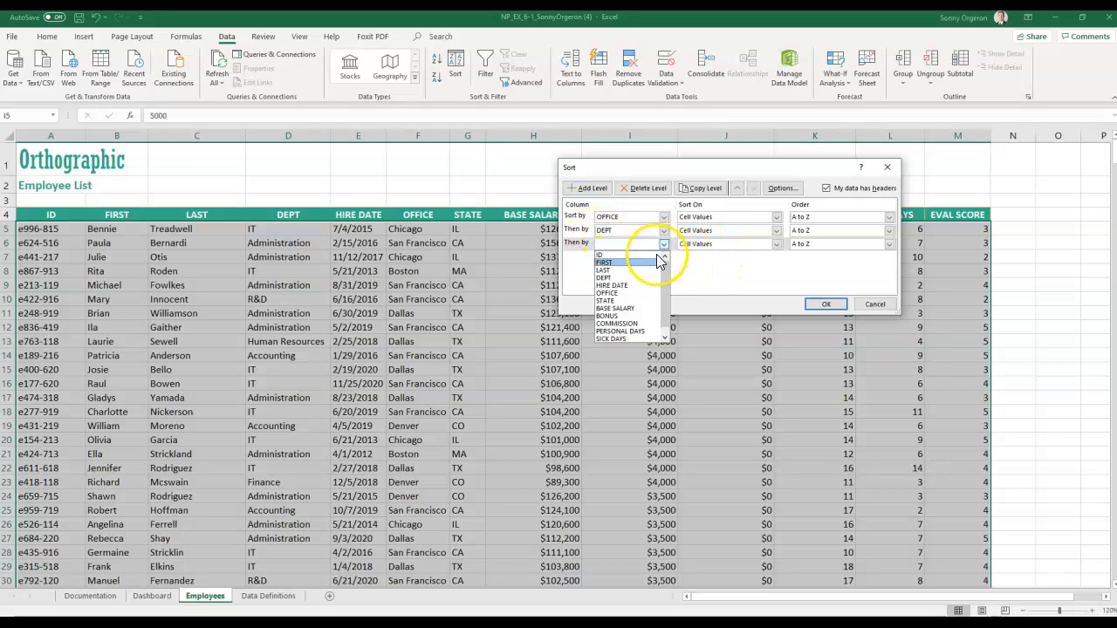
pyautogui.click(649, 308)
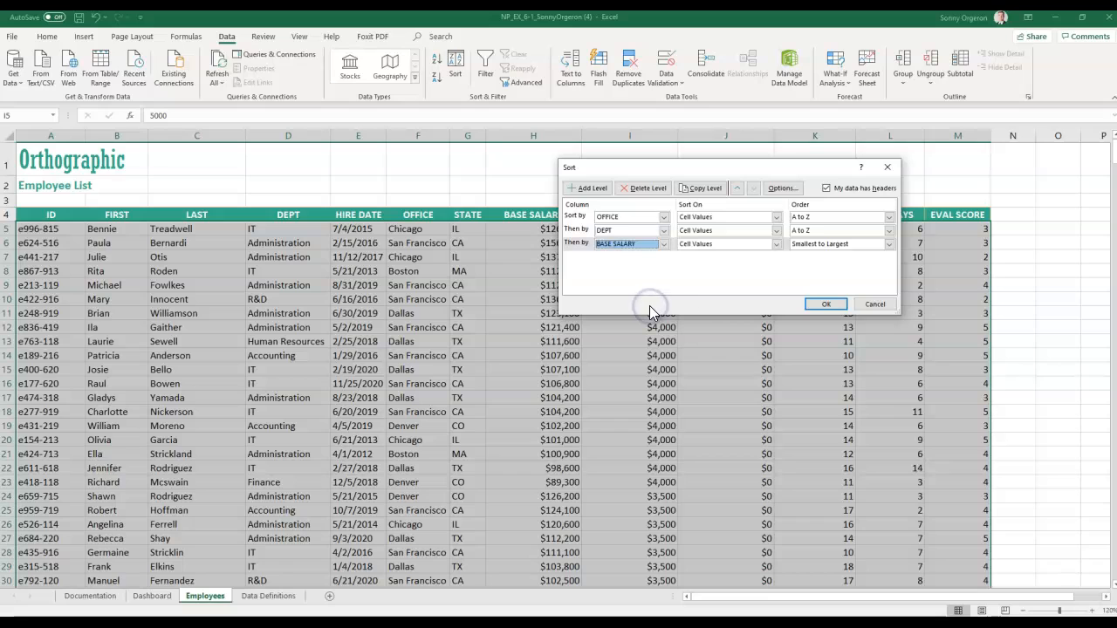
pyautogui.click(890, 245)
pyautogui.click(882, 259)
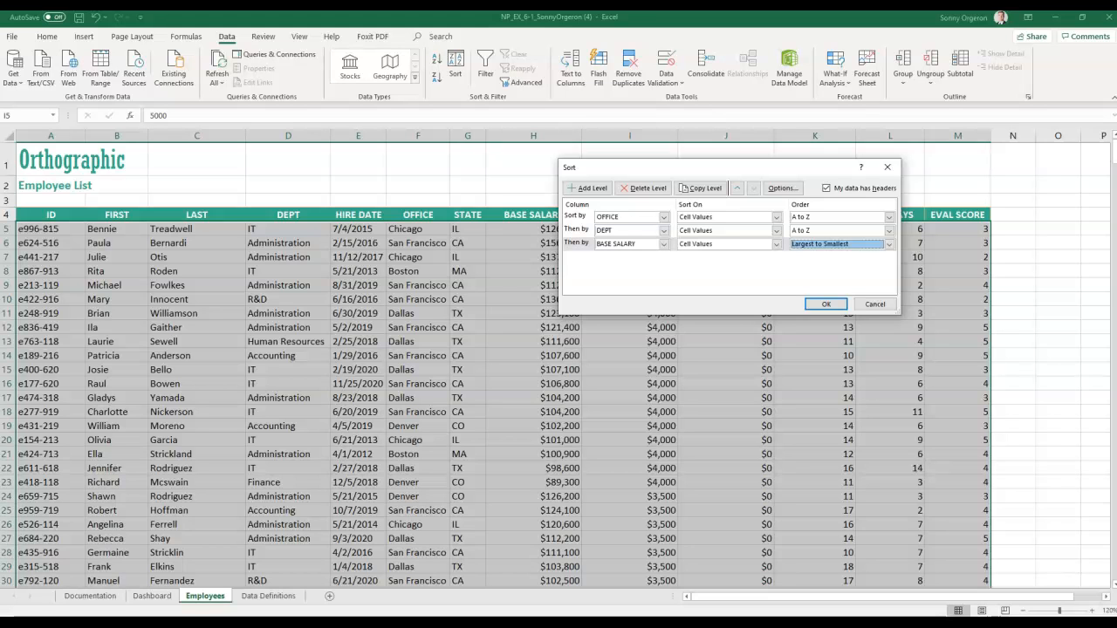
pyautogui.click(826, 306)
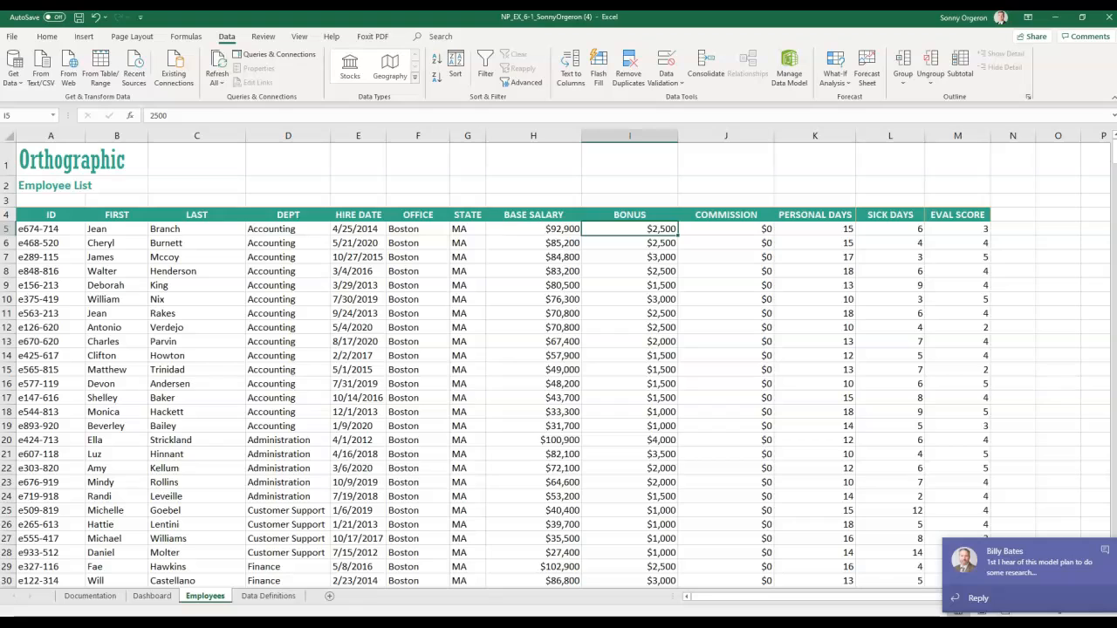
# - Close the Teams chat notification
pyautogui.click(1105, 552)
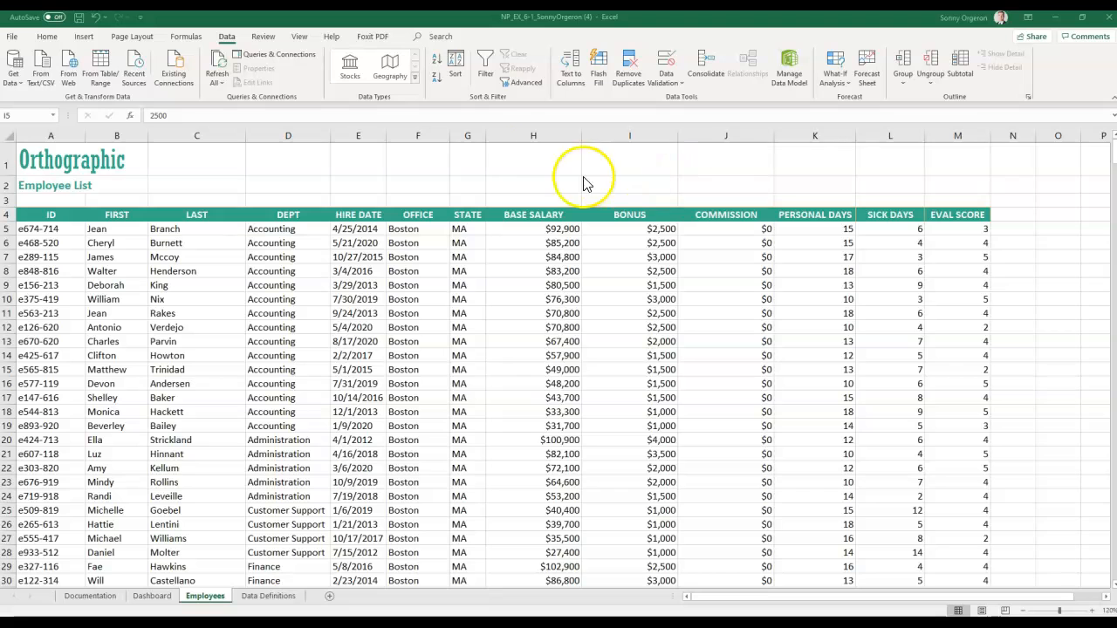
pyautogui.click(456, 65)
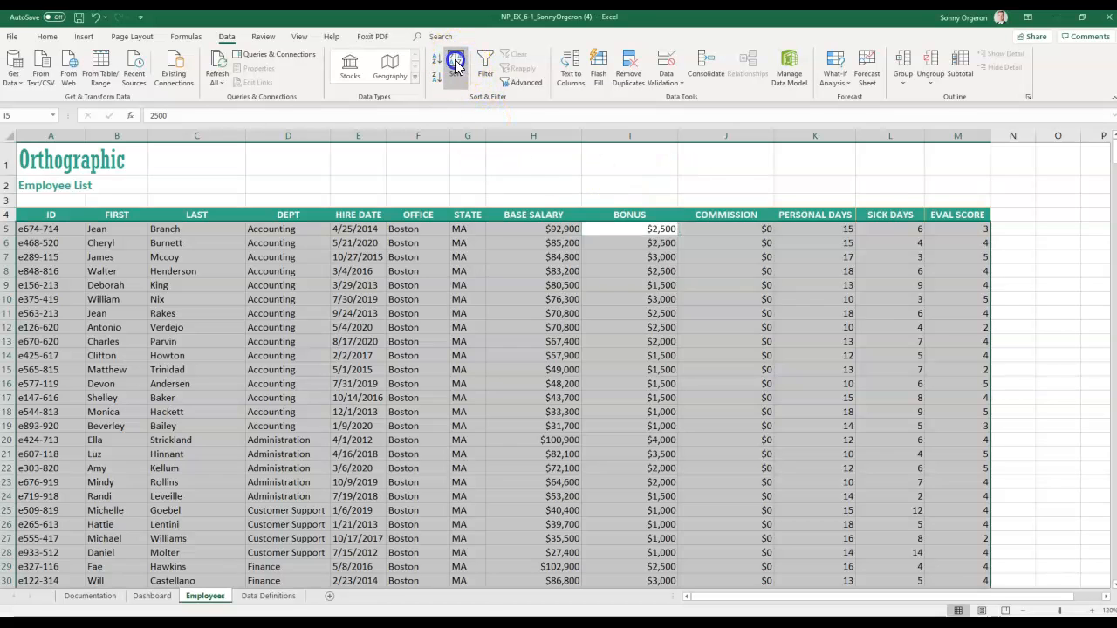
pyautogui.moveTo(781, 177); pyautogui.dragTo(711, 190)
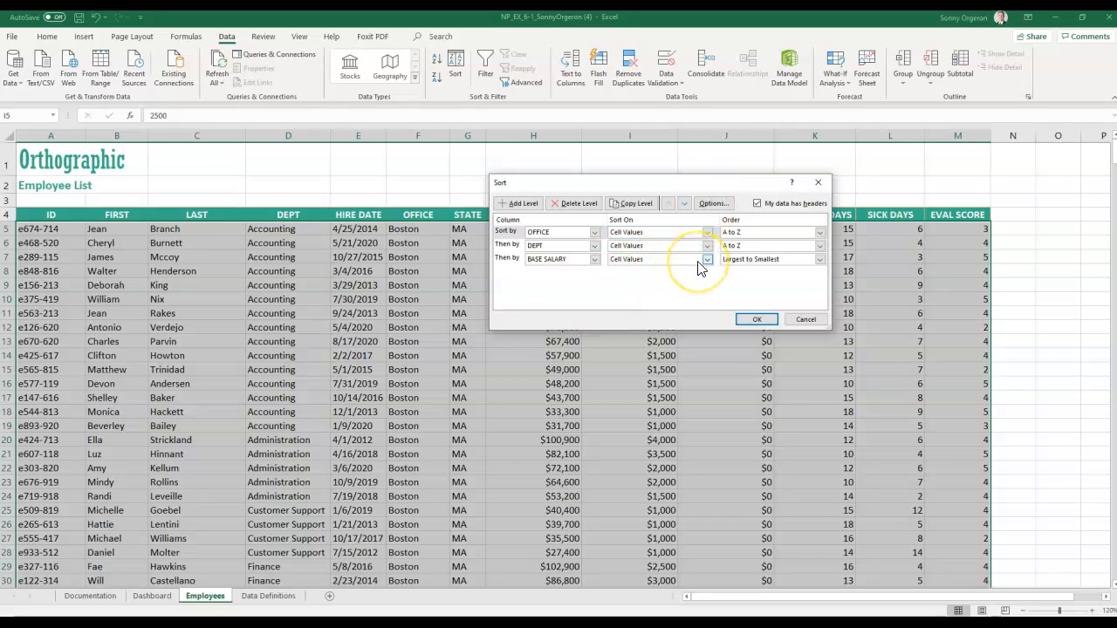
pyautogui.click(759, 232)
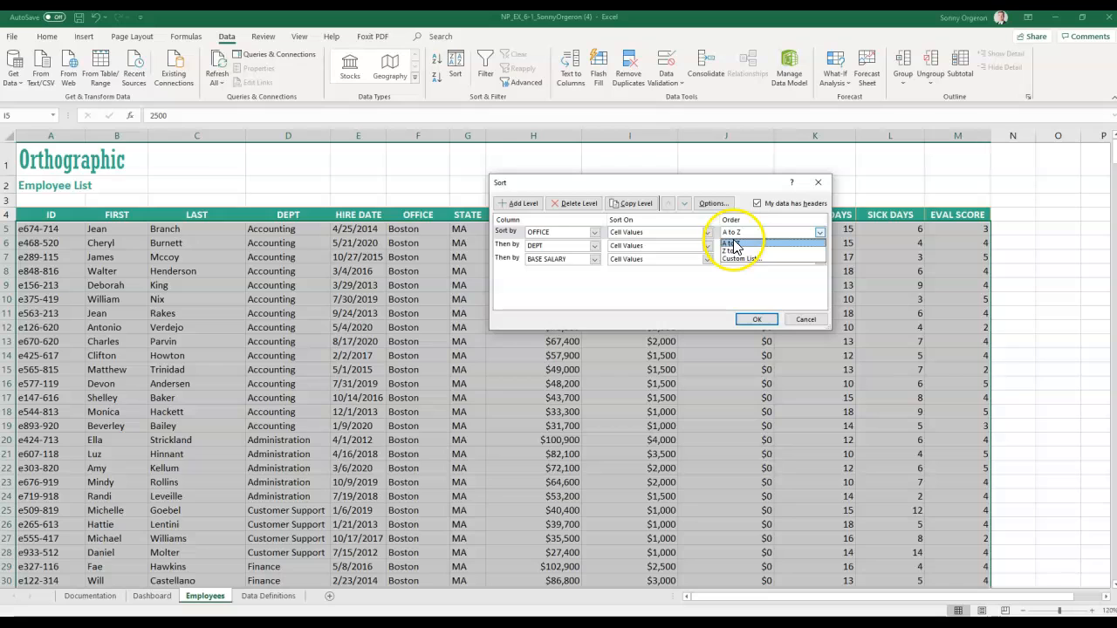
pyautogui.click(737, 259)
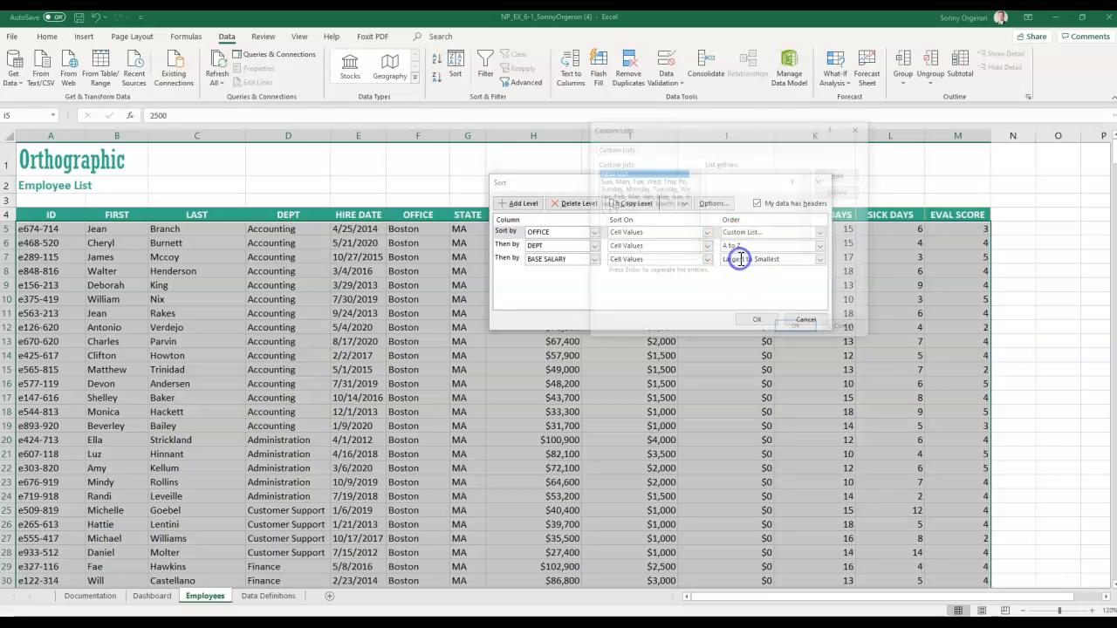
pyautogui.click(744, 251)
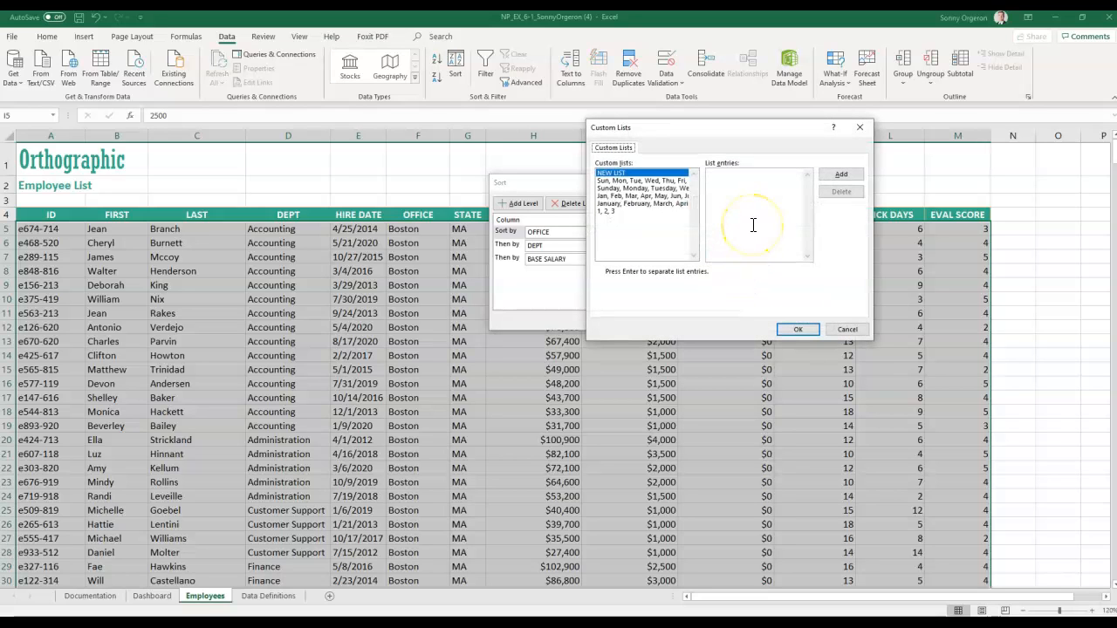
pyautogui.click(830, 178)
pyautogui.click(27, 587)
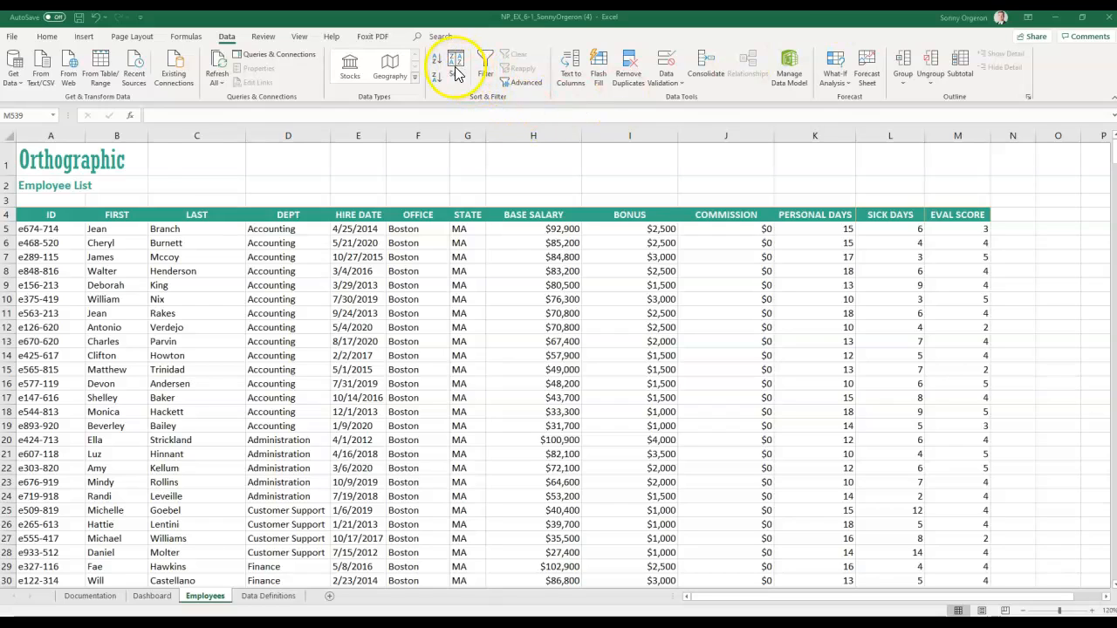
# - Select the whole employee table from the ID header through column M
pyautogui.scroll(-6, 629, 429)
pyautogui.scroll(-6, 628, 429)
pyautogui.scroll(12, 38, 200)
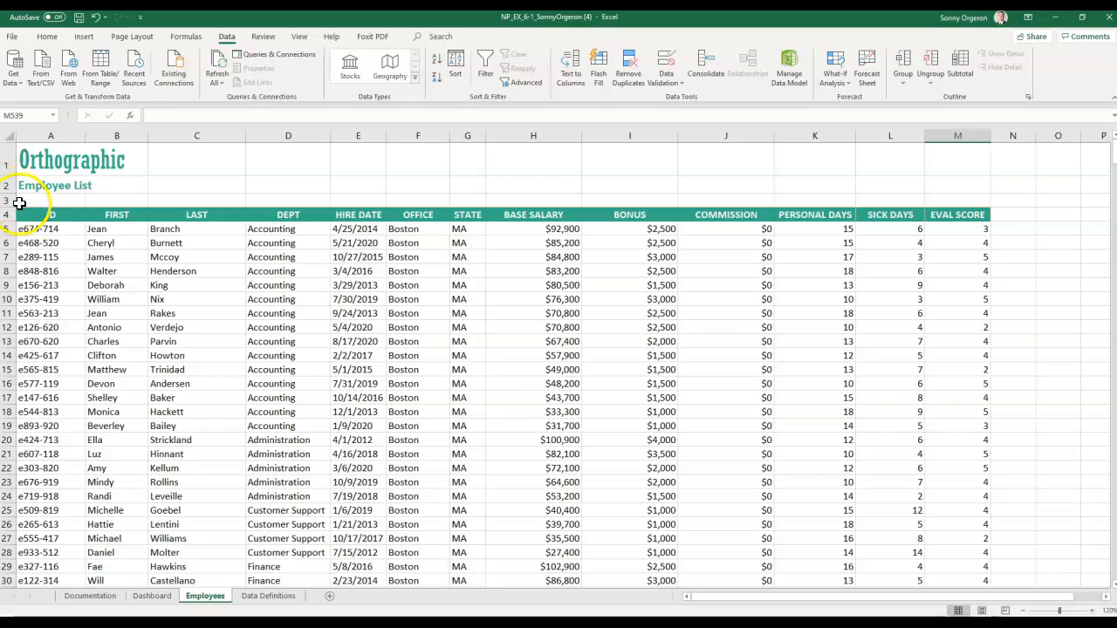
pyautogui.click(32, 214)
pyautogui.hotkey('ctrl', 'shift', 'Down')
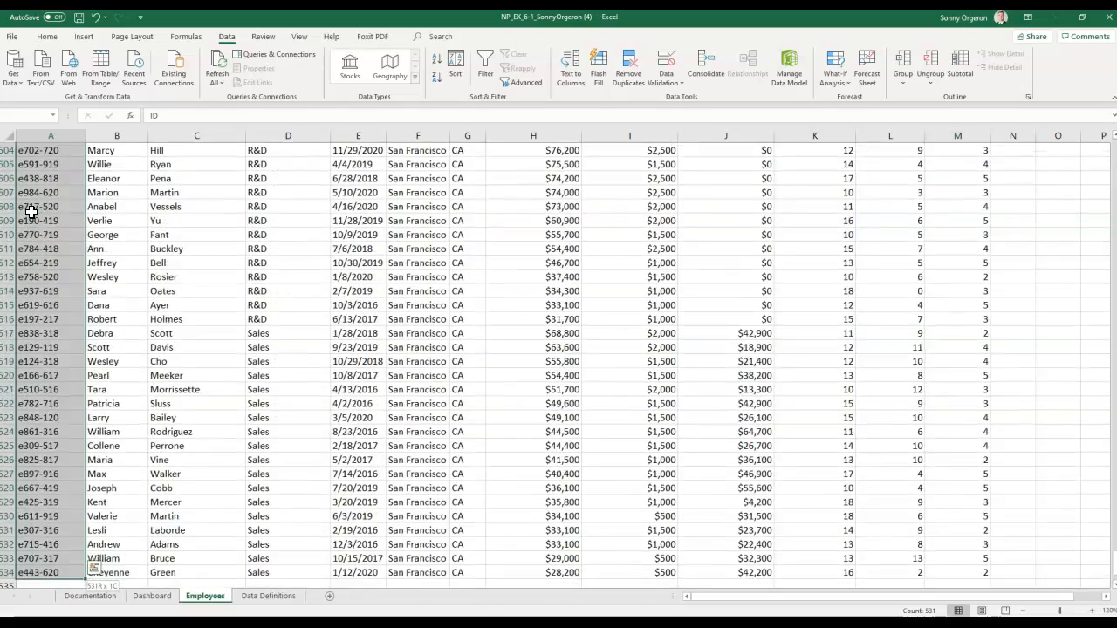
pyautogui.hotkey('ctrl', 'shift', 'Down')
pyautogui.hotkey('ctrl', 'shift', 'Right')
pyautogui.hotkey('ctrl', 'shift', 'Right')
pyautogui.hotkey('ctrl', 'shift', 'Up')
pyautogui.hotkey('ctrl', 'shift', 'Up')
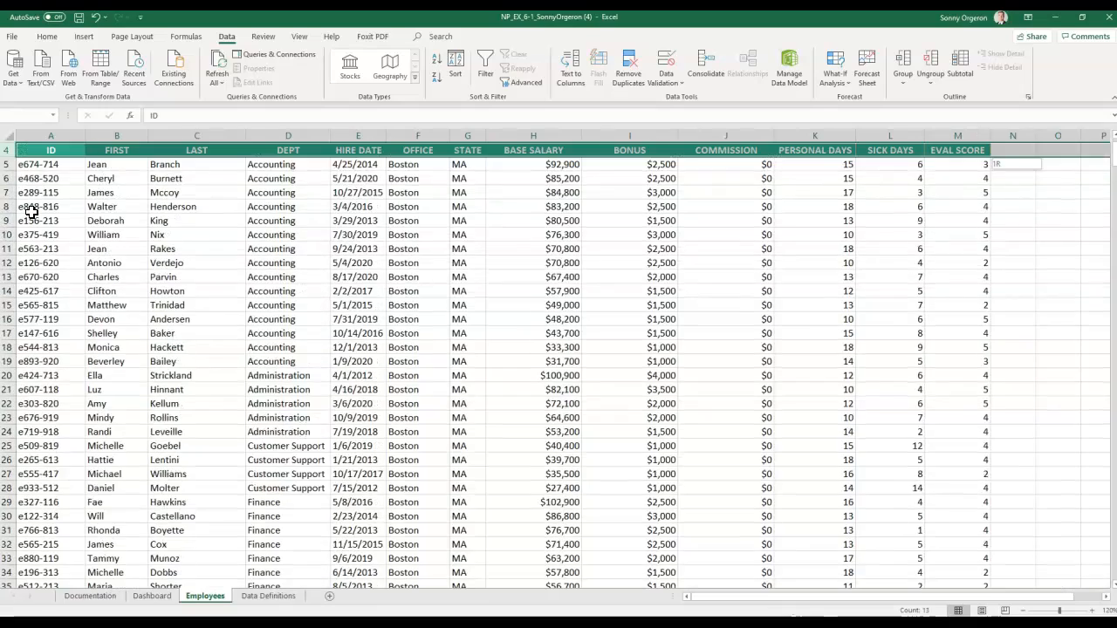
pyautogui.hotkey('ctrl', 'shift', 'Down')
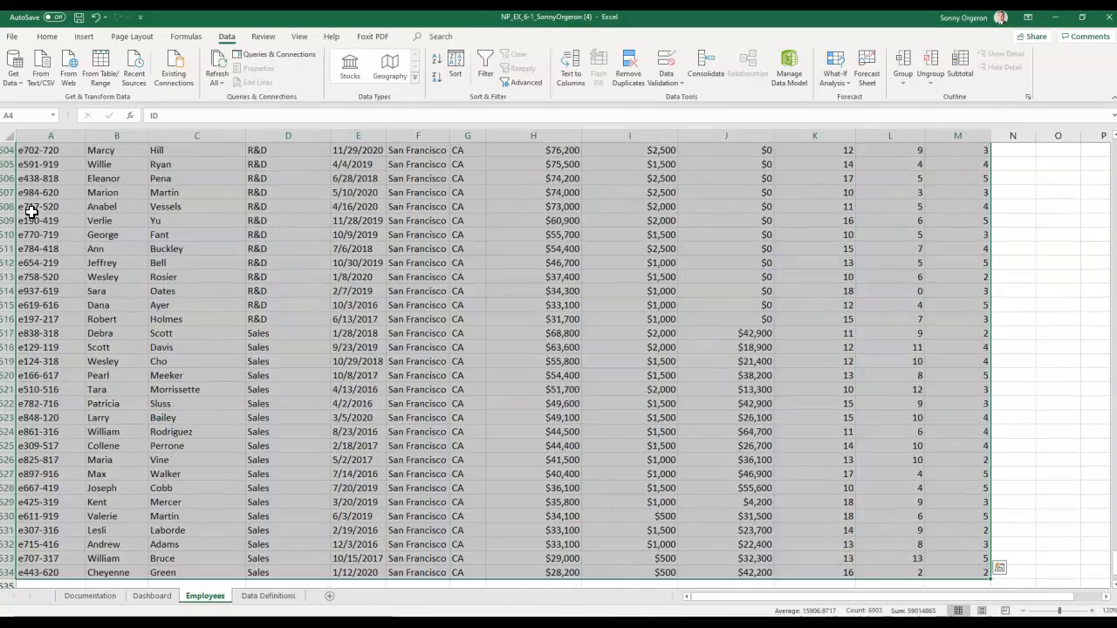
# - Scroll back up to show the sheet title and column headers
pyautogui.scroll(14, 30, 212)
pyautogui.scroll(20, 35, 212)
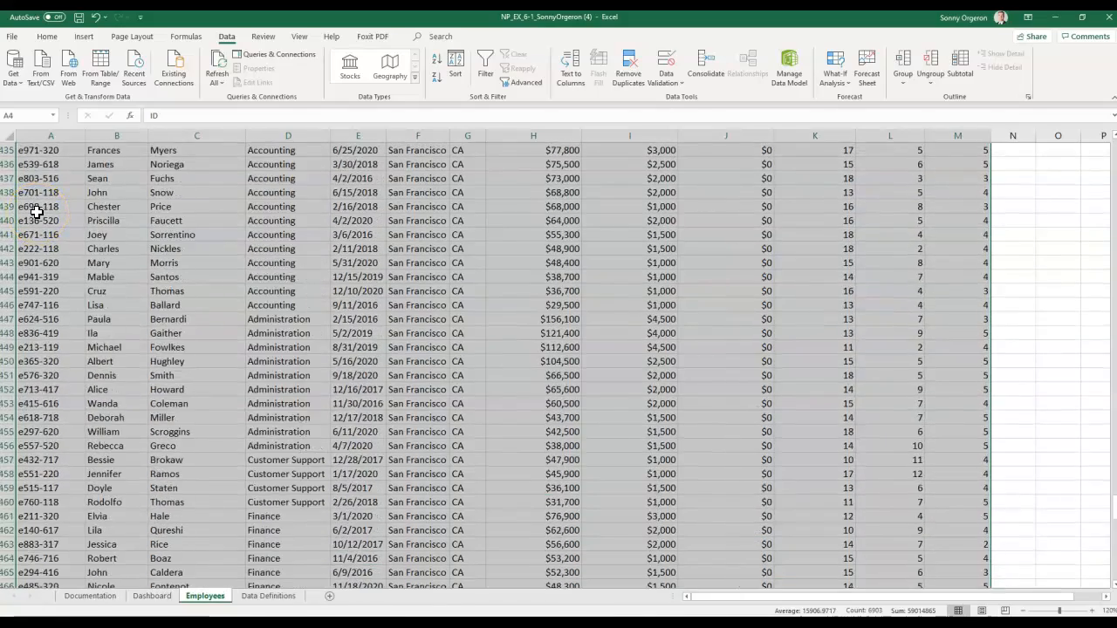
pyautogui.scroll(20, 35, 212)
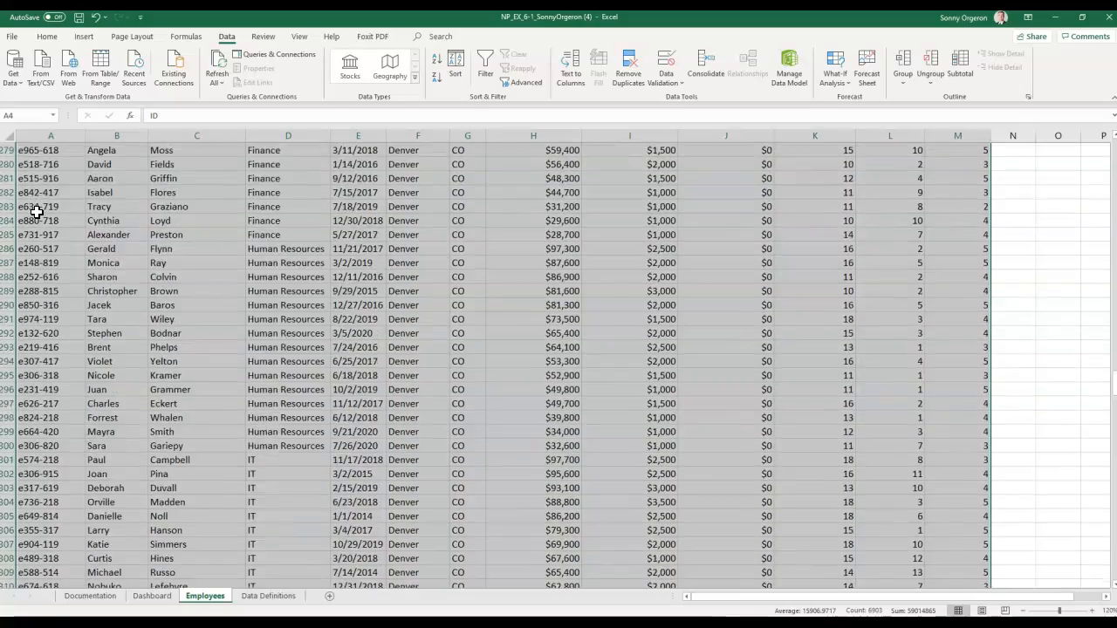
pyautogui.scroll(20, 35, 212)
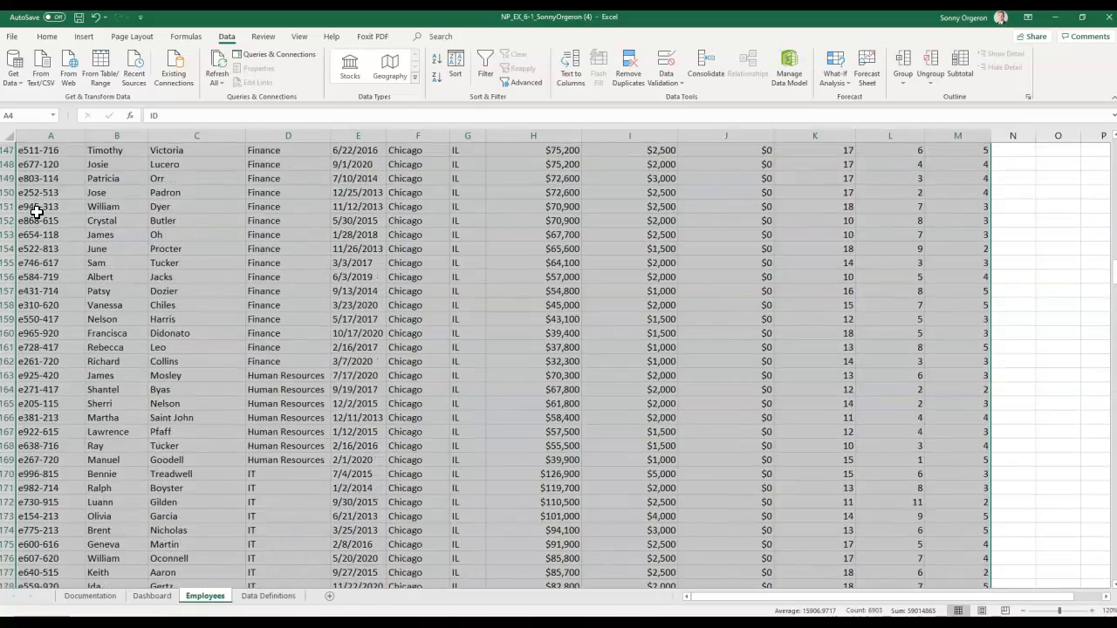
pyautogui.scroll(11, 35, 212)
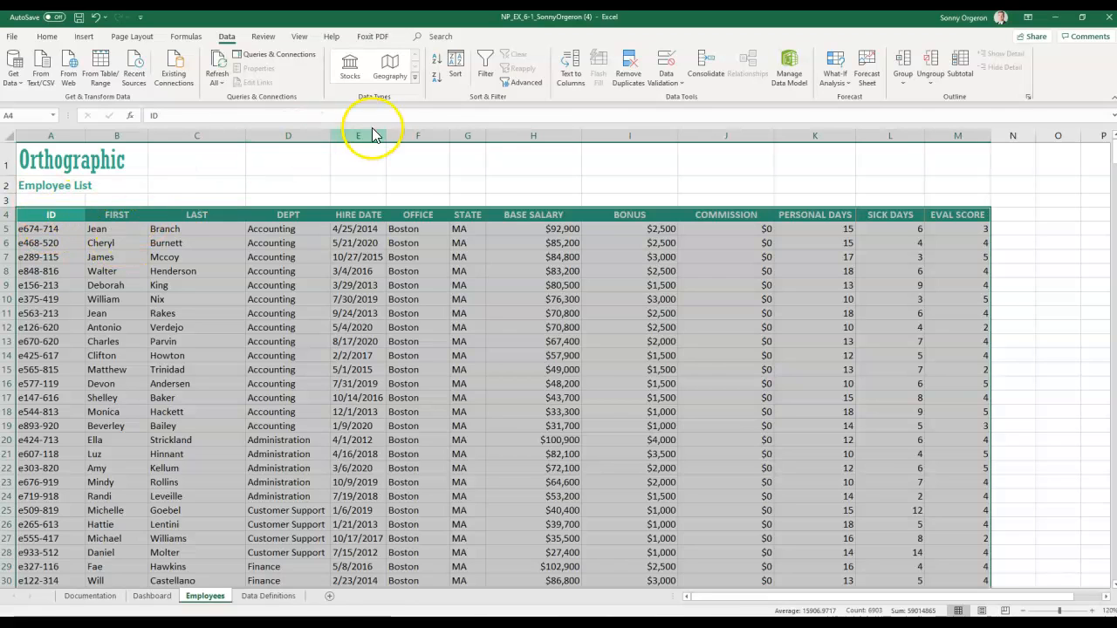
# - Order OFFICE by the custom list Boston, Chicago, Denver, San Francisco, Dallas and re-sort
pyautogui.click(454, 63)
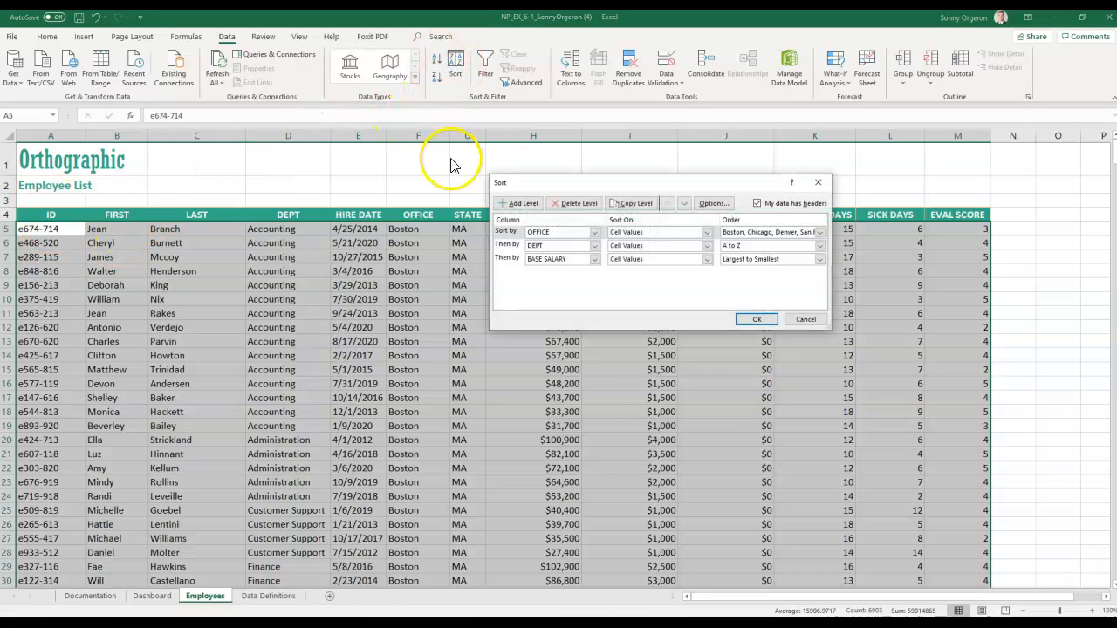
pyautogui.click(740, 235)
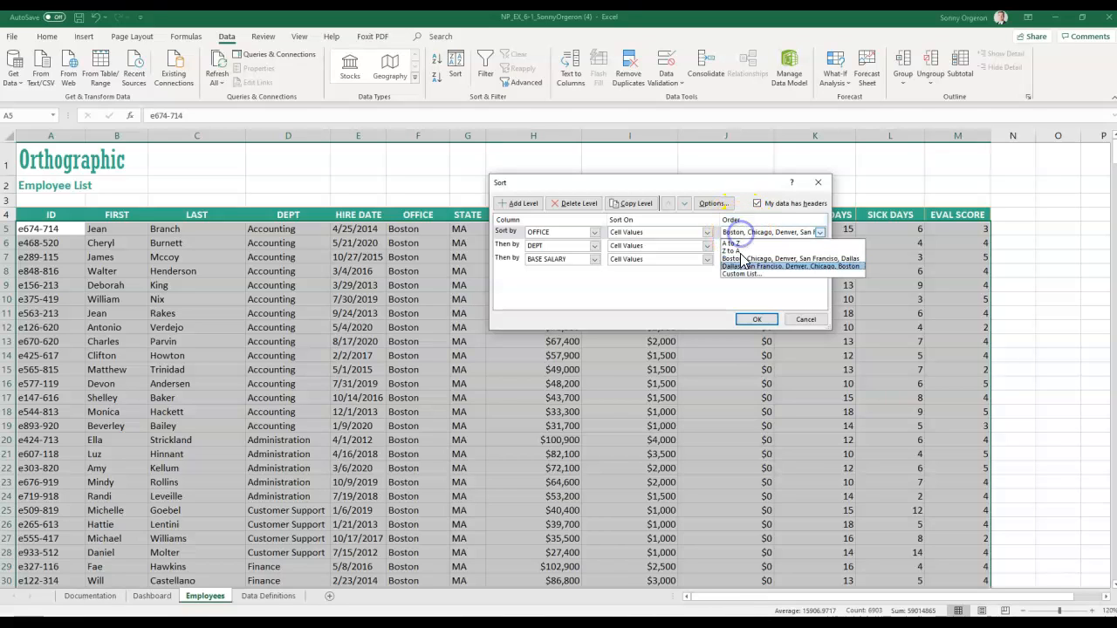
pyautogui.click(741, 272)
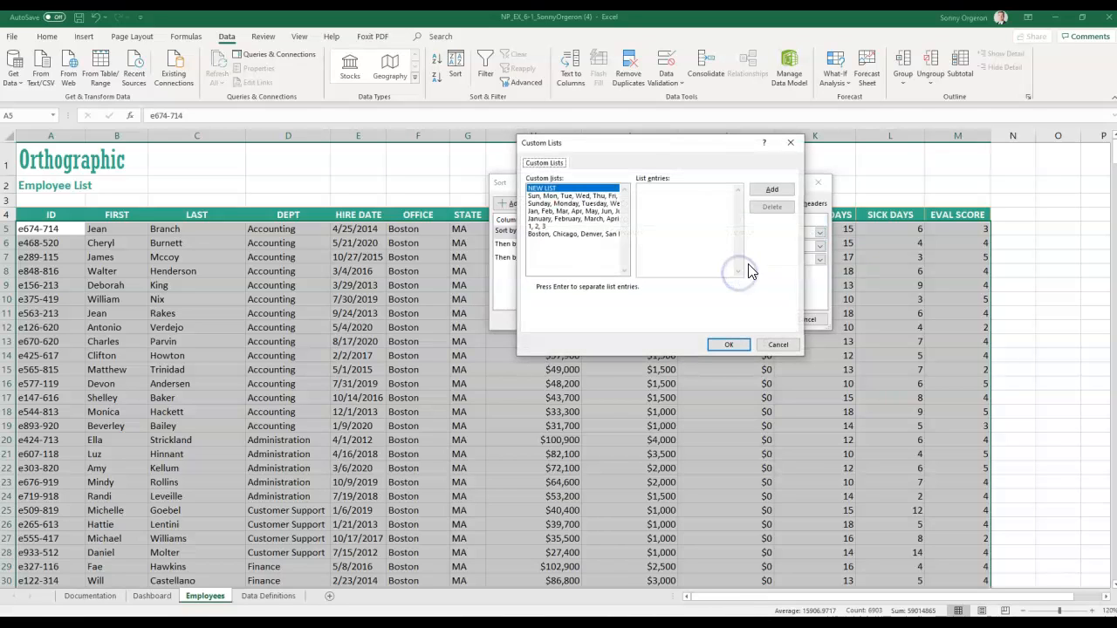
pyautogui.click(563, 234)
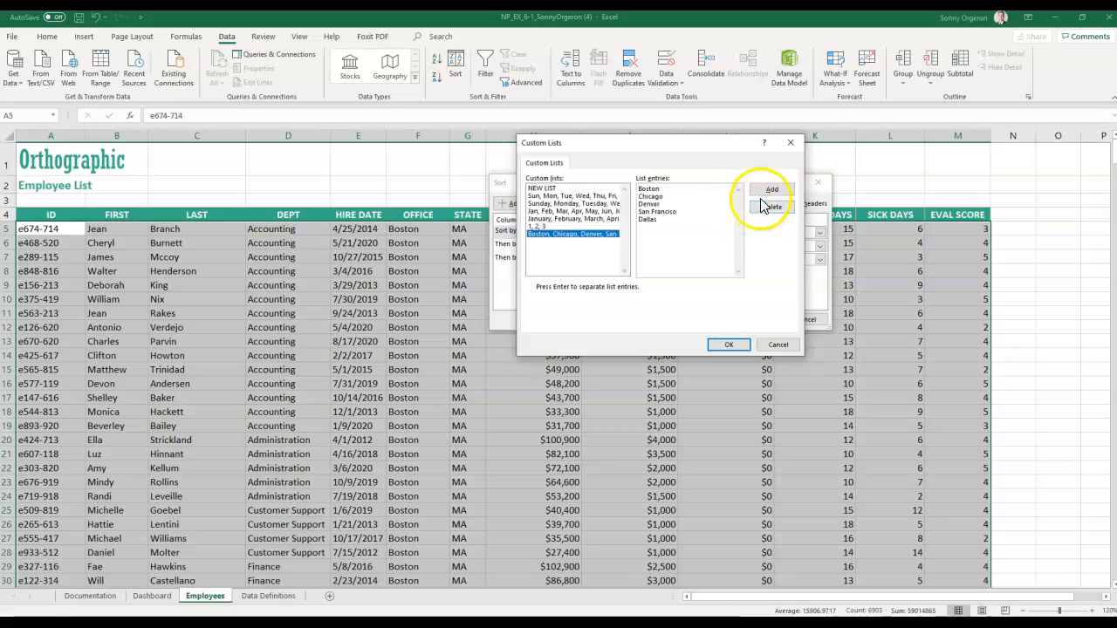
pyautogui.doubleClick(538, 239)
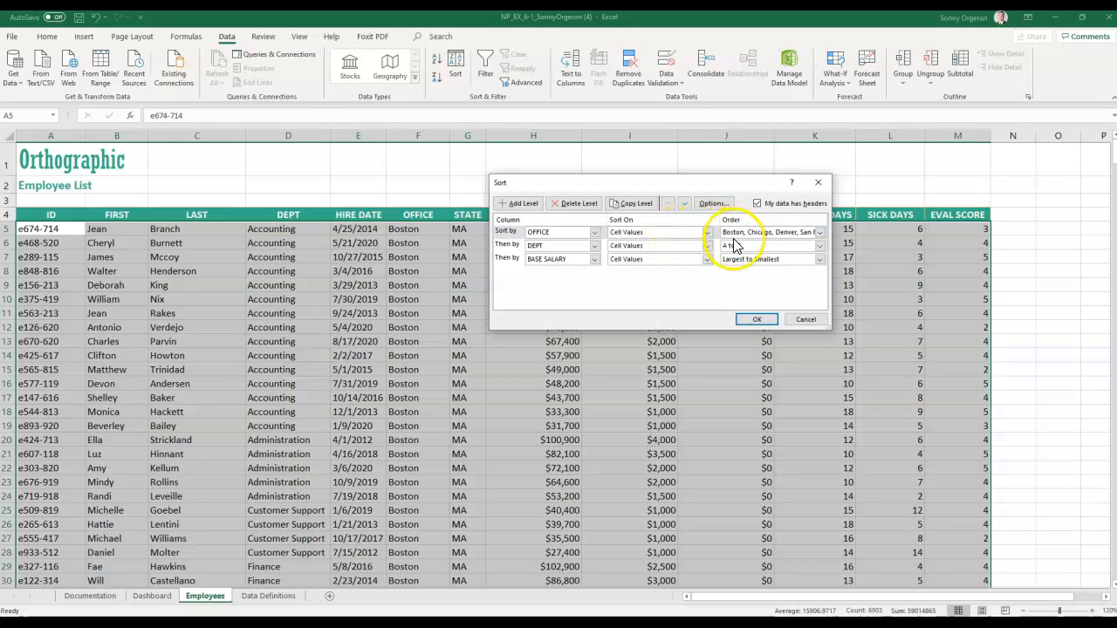
pyautogui.click(708, 233)
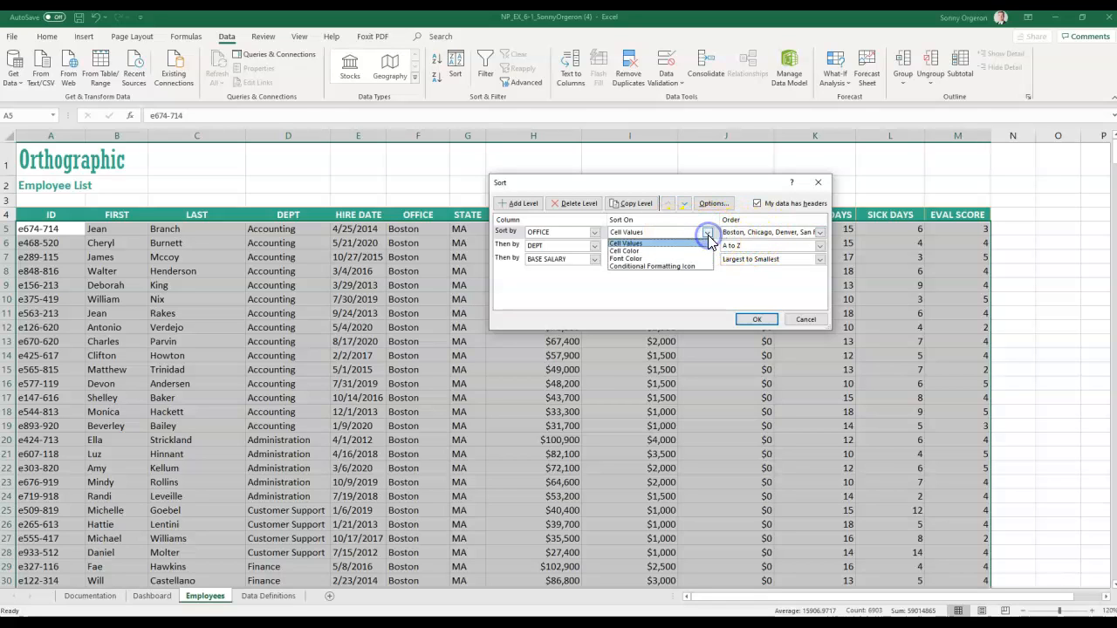
pyautogui.click(707, 233)
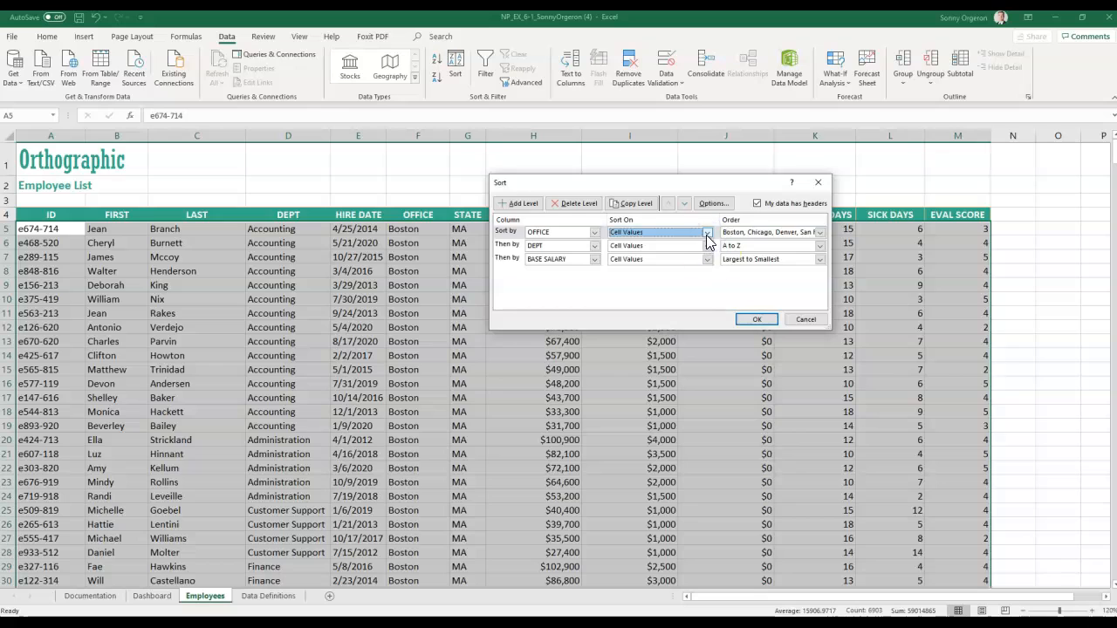
pyautogui.click(750, 319)
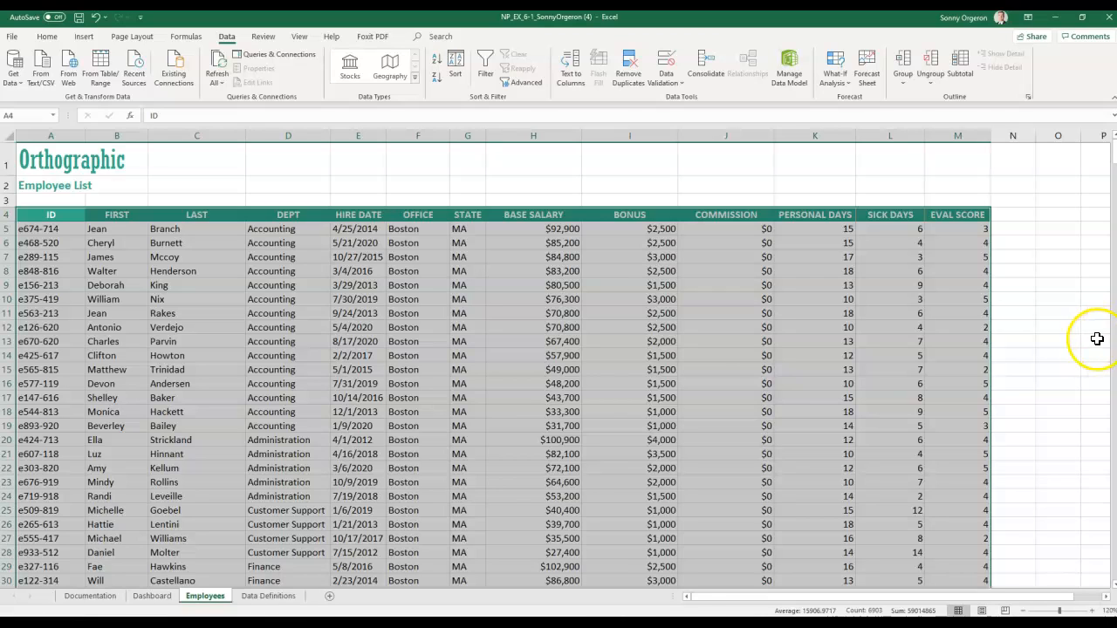
# - Delete the city-order custom list from the Sort dialog's custom lists
pyautogui.click(454, 67)
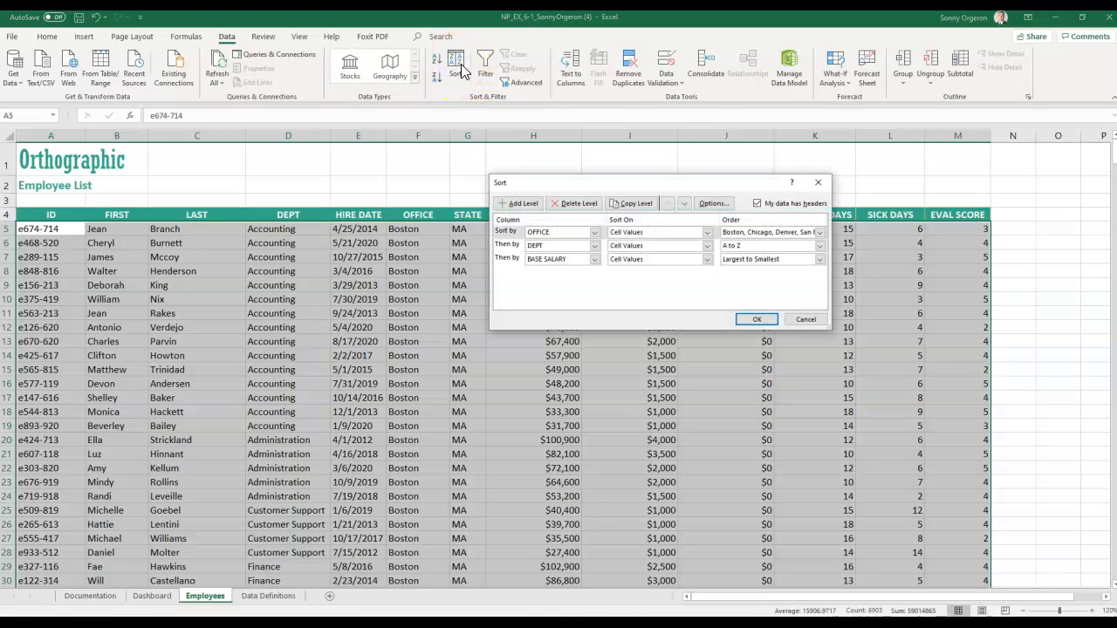
pyautogui.click(737, 232)
pyautogui.click(737, 274)
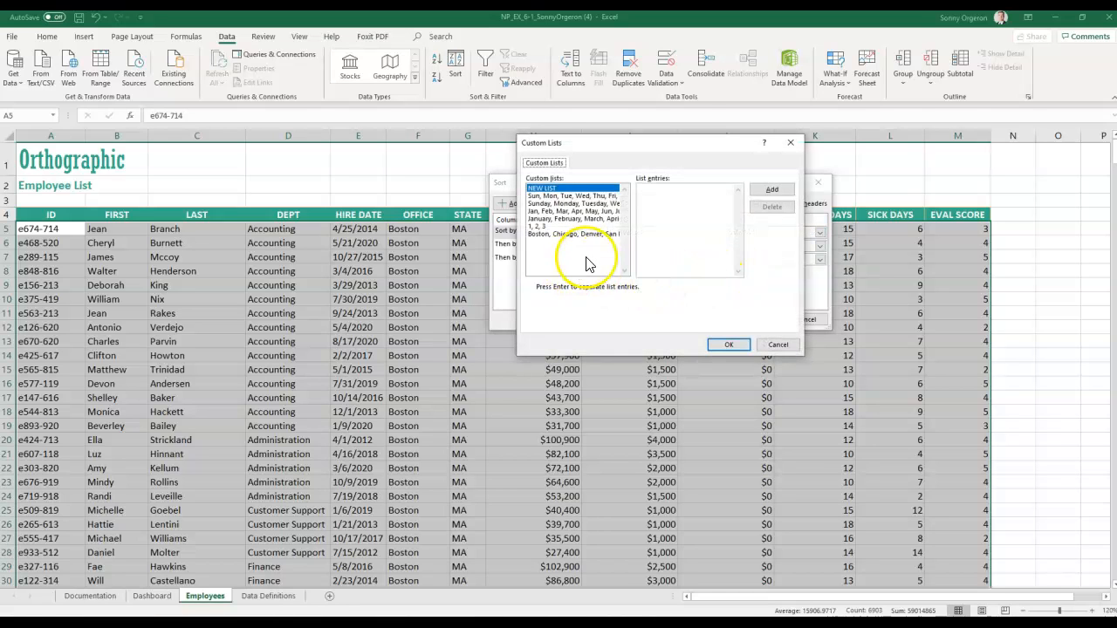
pyautogui.click(558, 234)
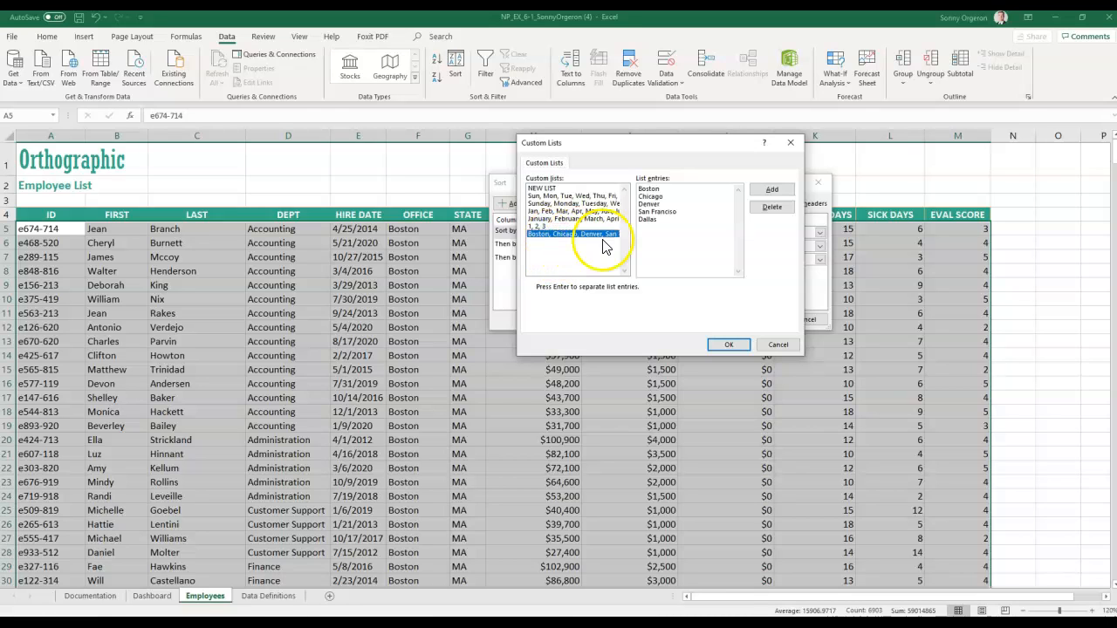
pyautogui.click(773, 208)
pyautogui.click(541, 351)
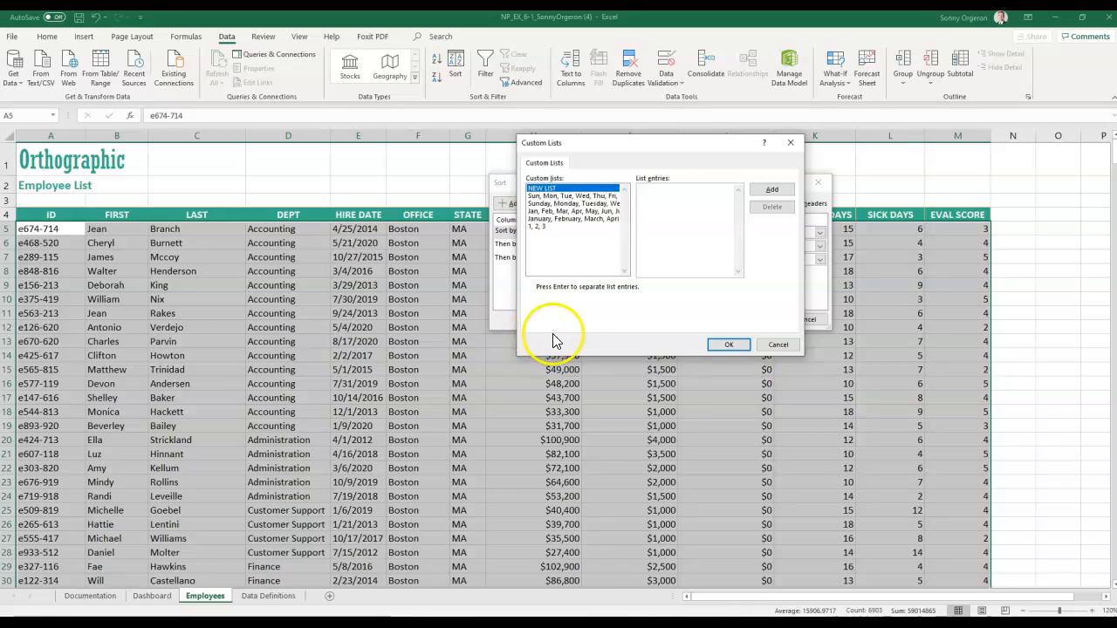
pyautogui.click(712, 346)
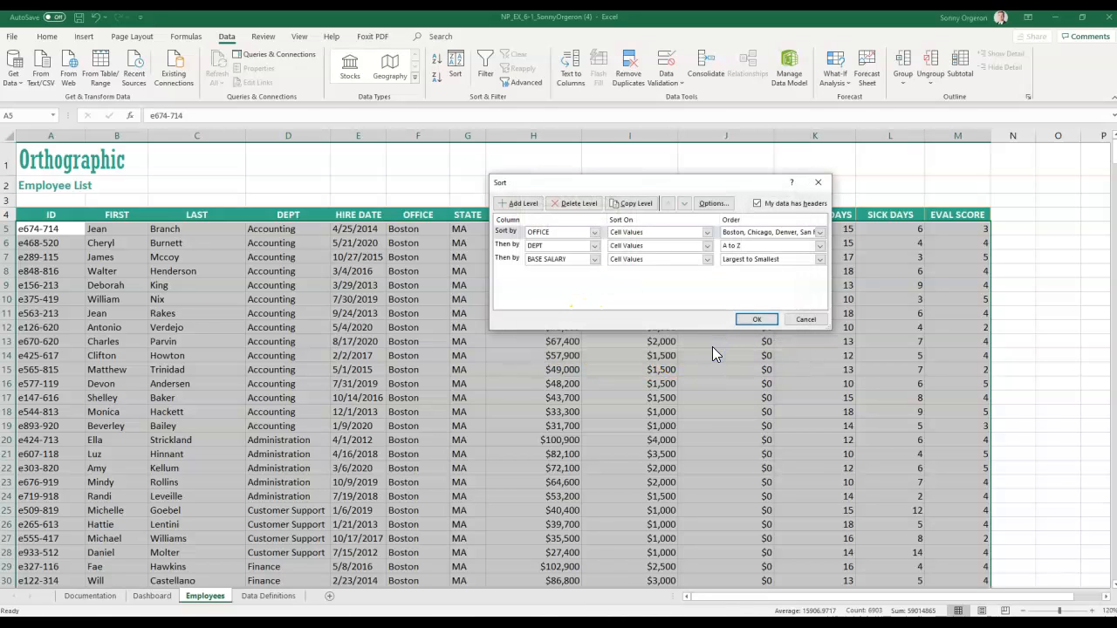
pyautogui.click(772, 236)
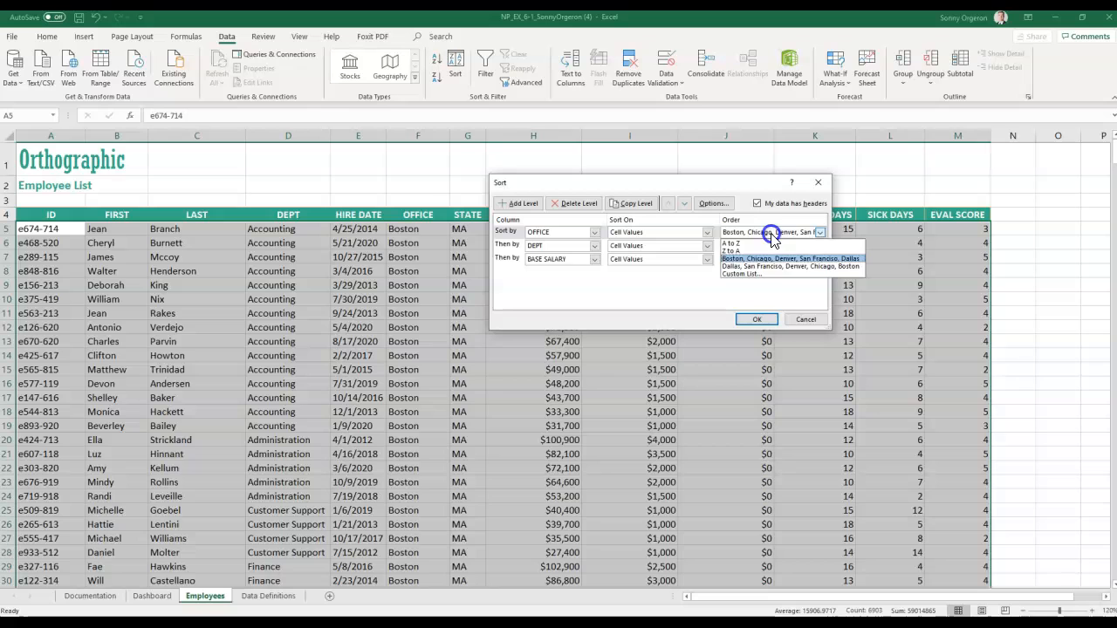
pyautogui.click(751, 276)
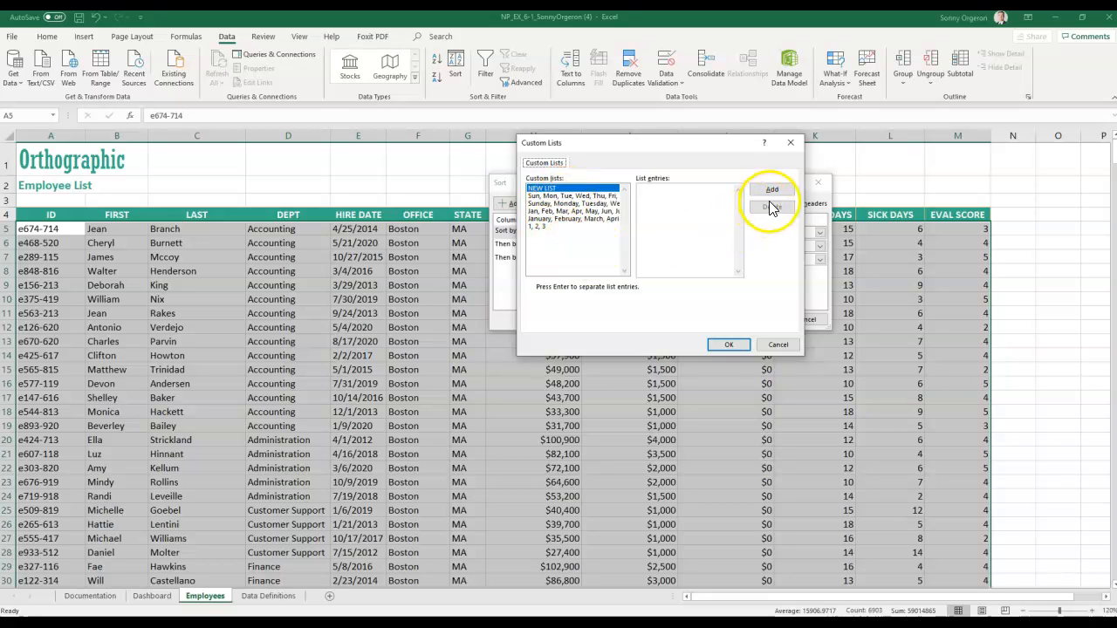
pyautogui.click(727, 345)
pyautogui.click(756, 319)
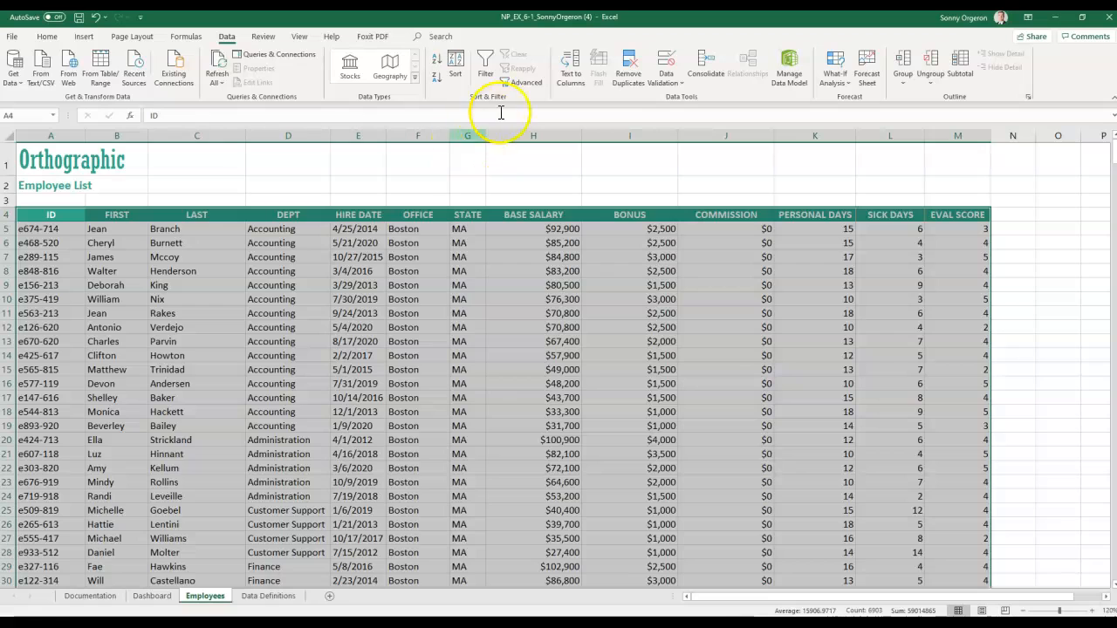
# - Re-sort with OFFICE A to Z, keeping the department and base salary levels
pyautogui.click(453, 63)
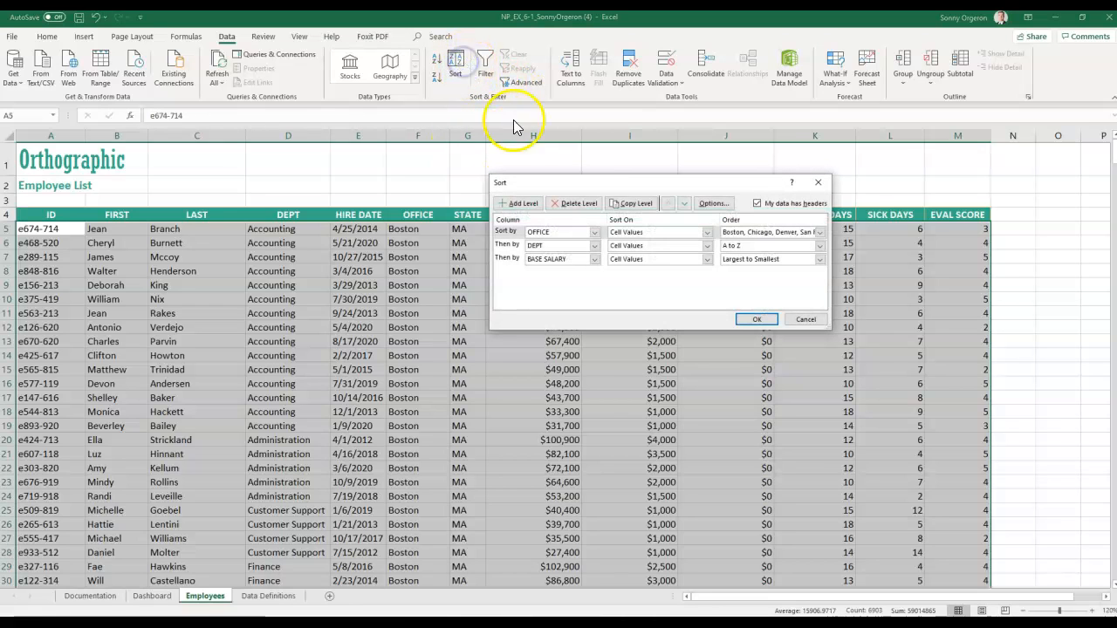
pyautogui.click(732, 233)
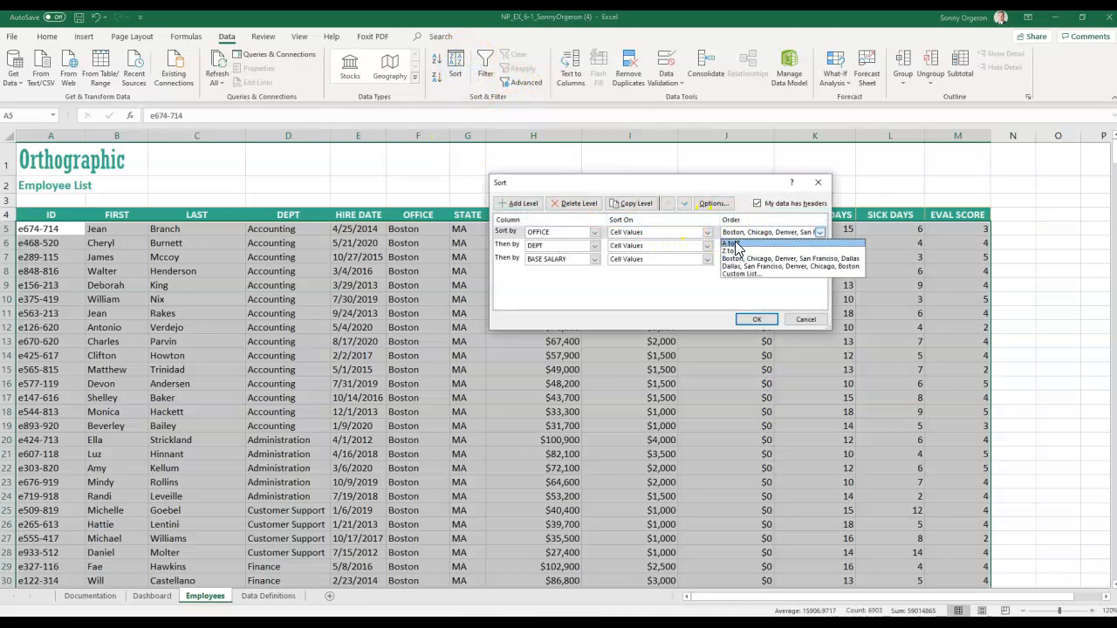
pyautogui.click(734, 241)
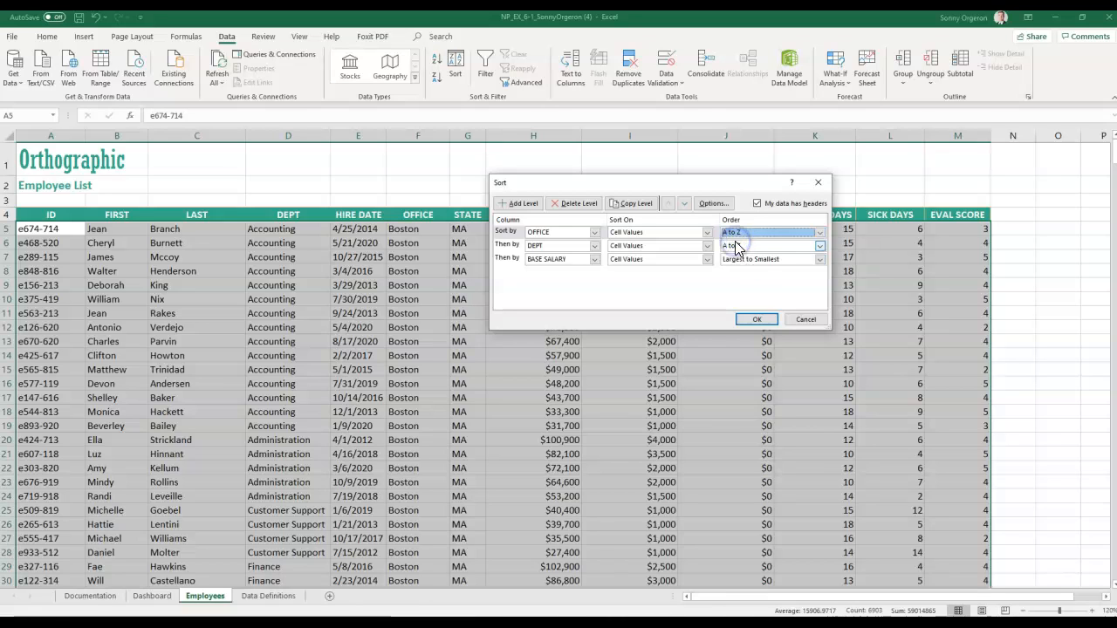
pyautogui.click(748, 324)
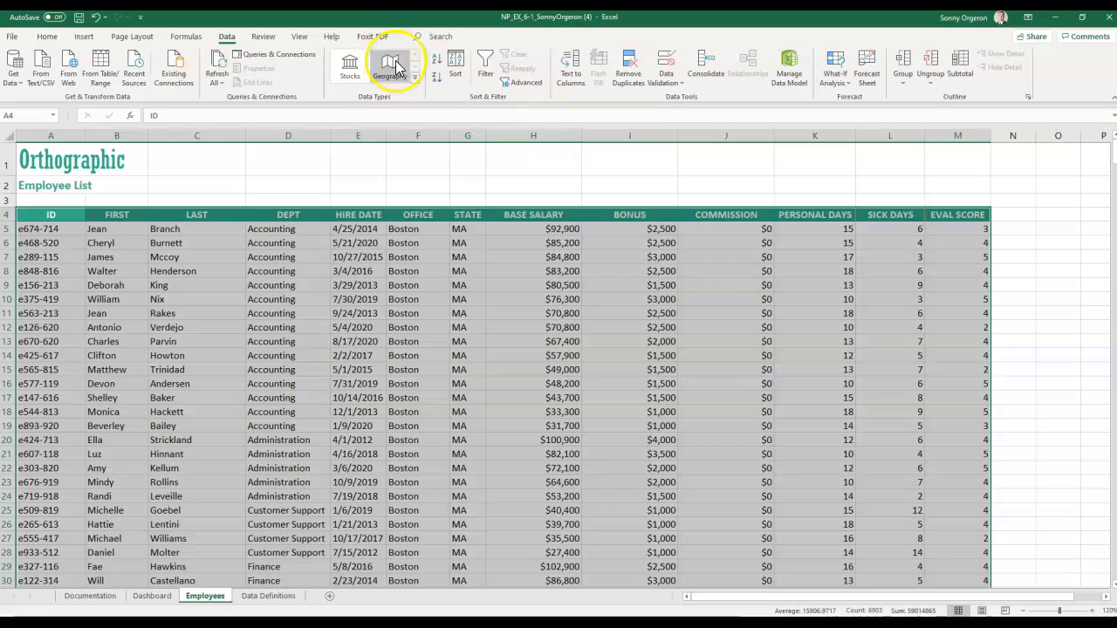
pyautogui.click(454, 65)
pyautogui.click(730, 232)
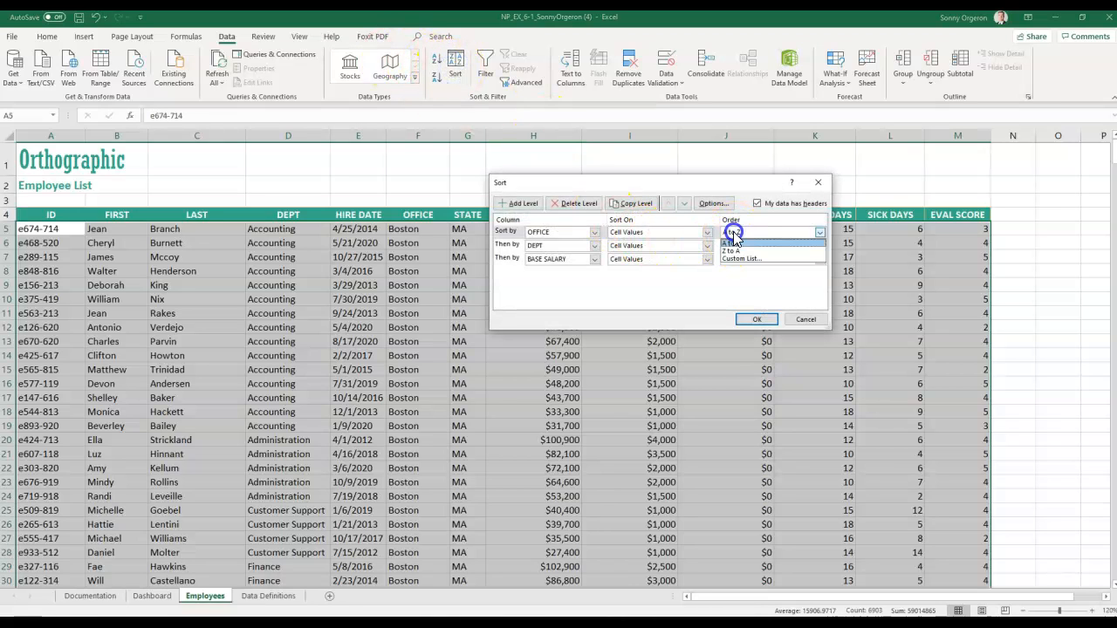
pyautogui.click(765, 319)
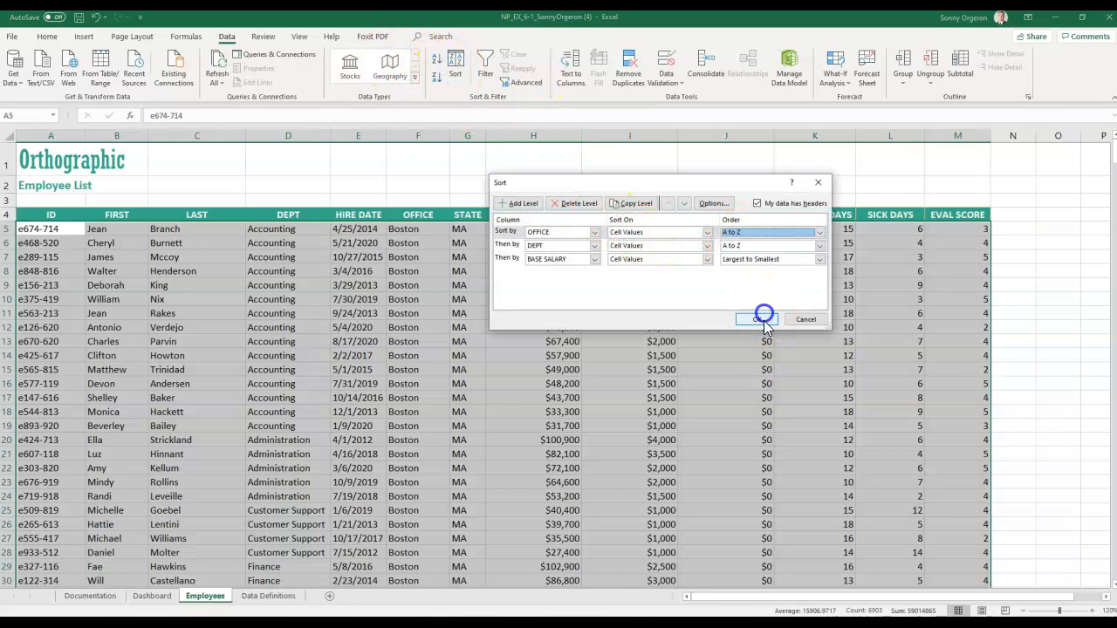
pyautogui.click(756, 317)
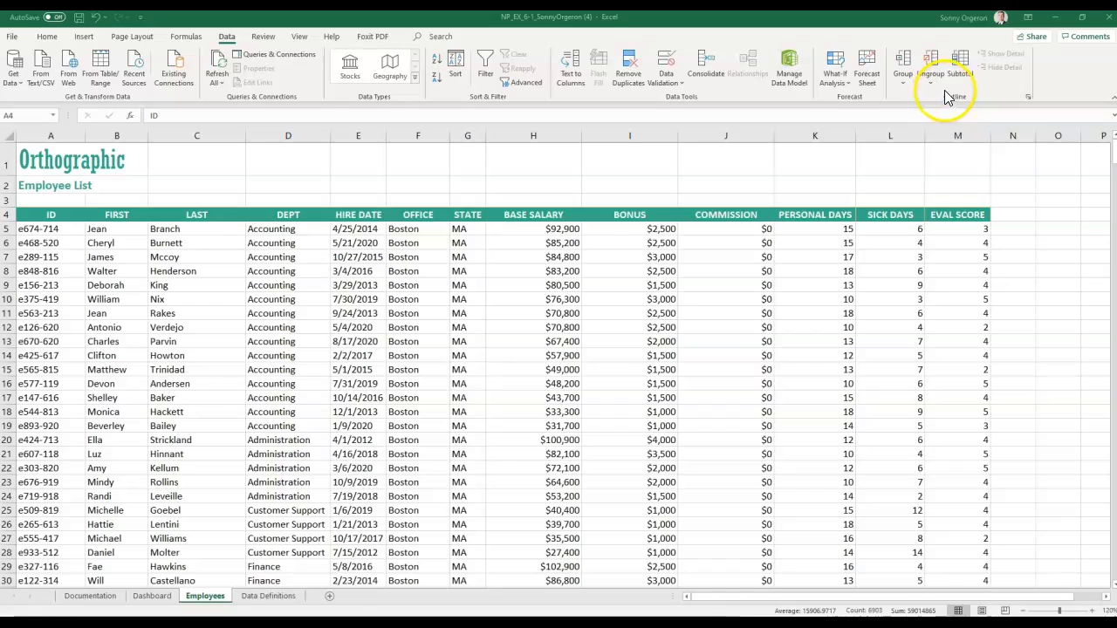
# - Configure Subtotal to Sum at each change in OFFICE for BASE SALARY, BONUS, COMMISSION, excluding EVAL SCORE
pyautogui.click(960, 62)
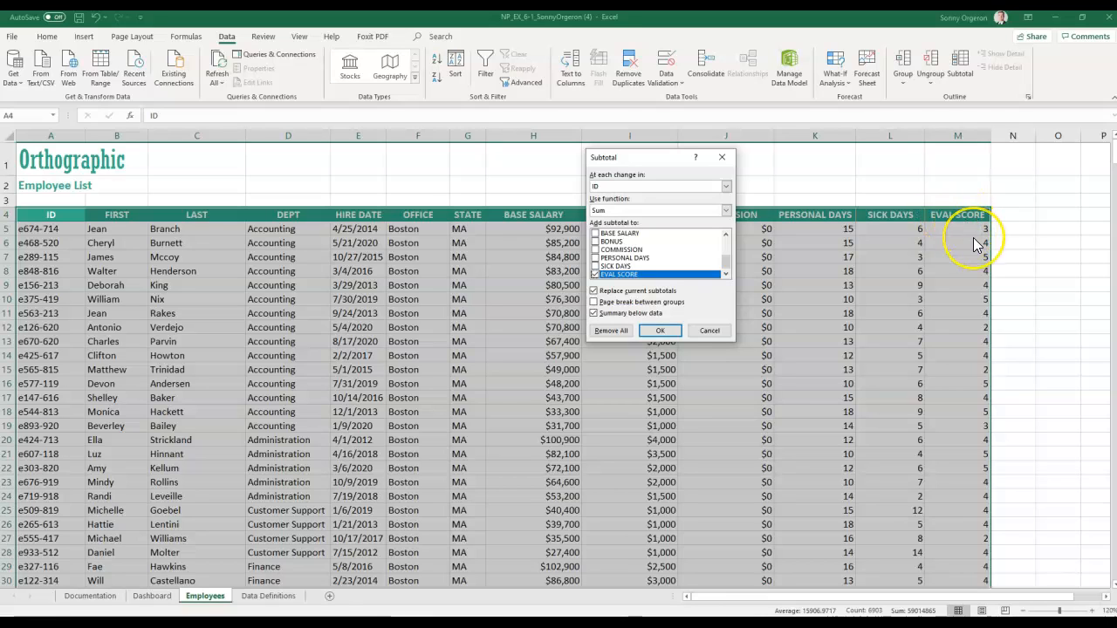
pyautogui.click(606, 190)
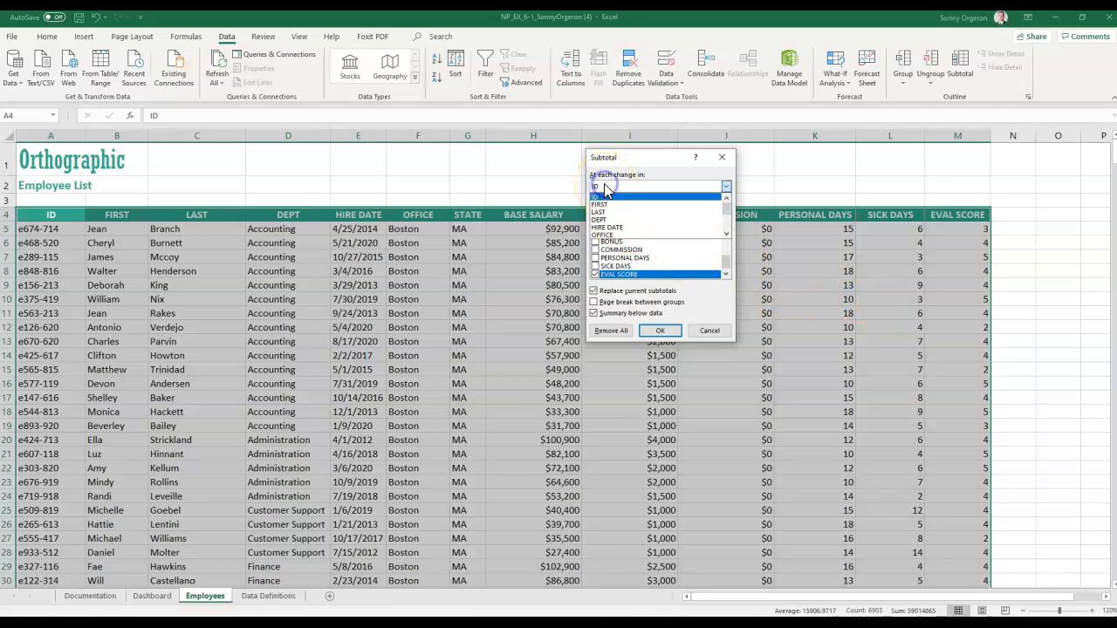
pyautogui.click(607, 236)
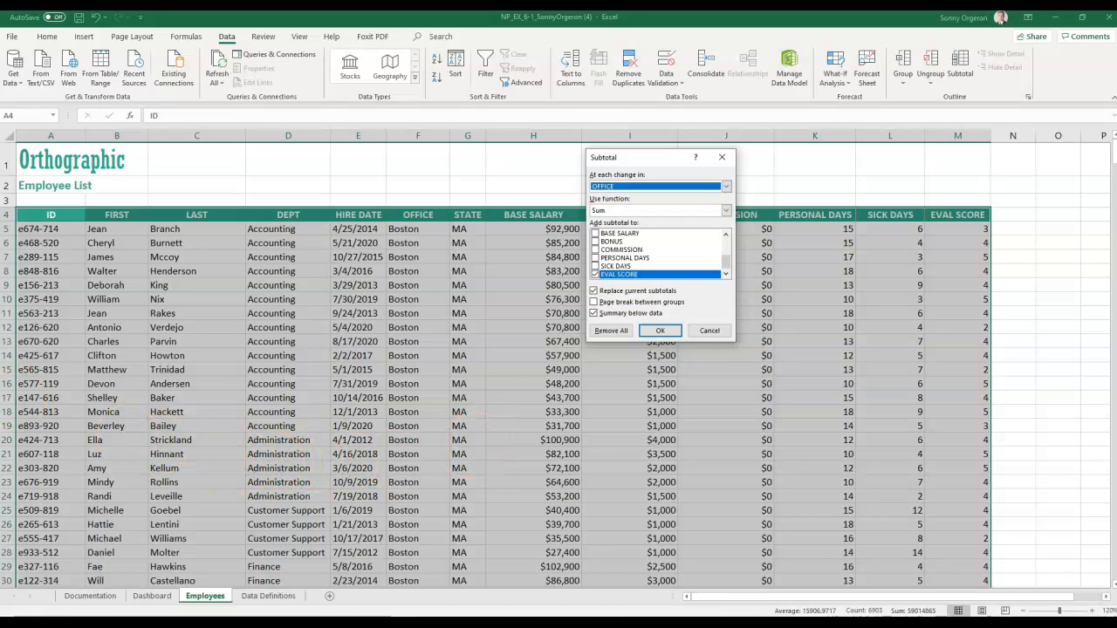
pyautogui.click(628, 210)
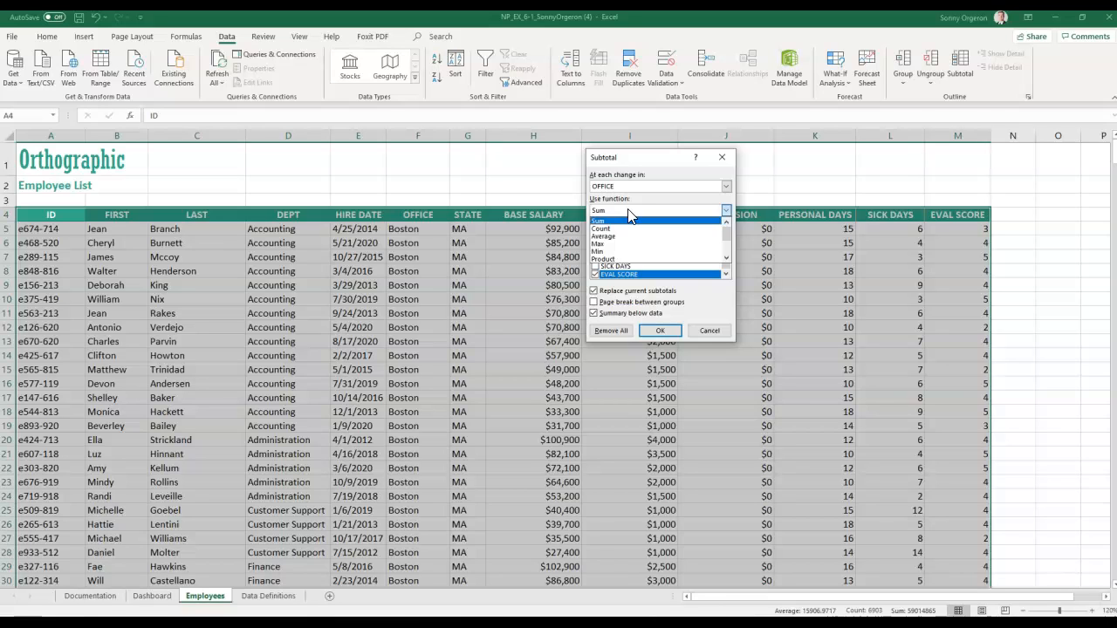
pyautogui.click(611, 220)
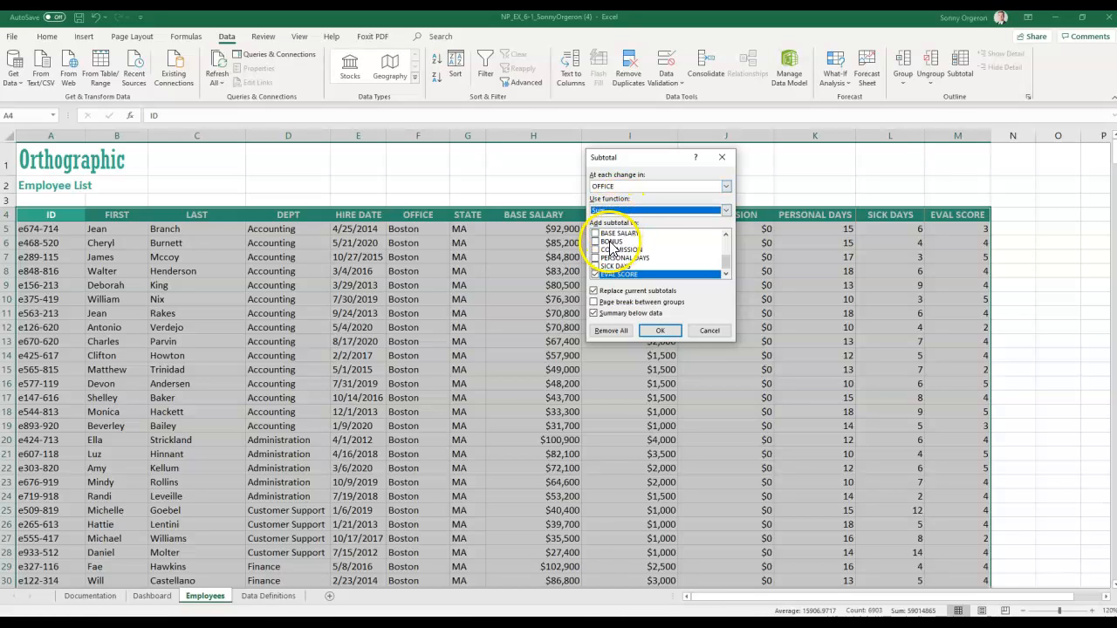
pyautogui.click(596, 234)
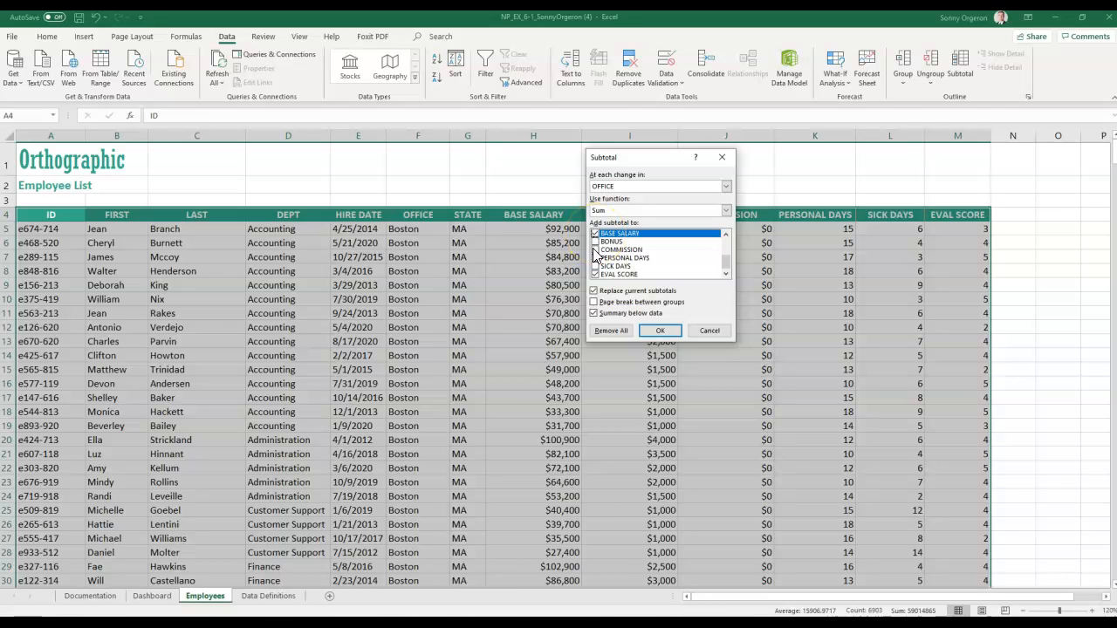
pyautogui.click(596, 251)
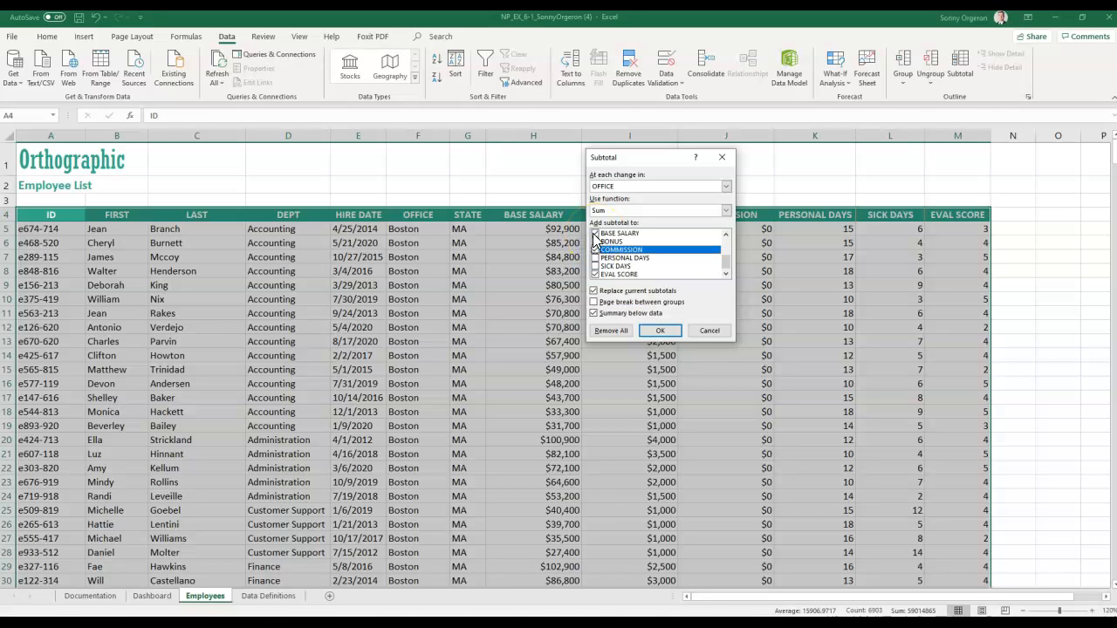
pyautogui.click(596, 242)
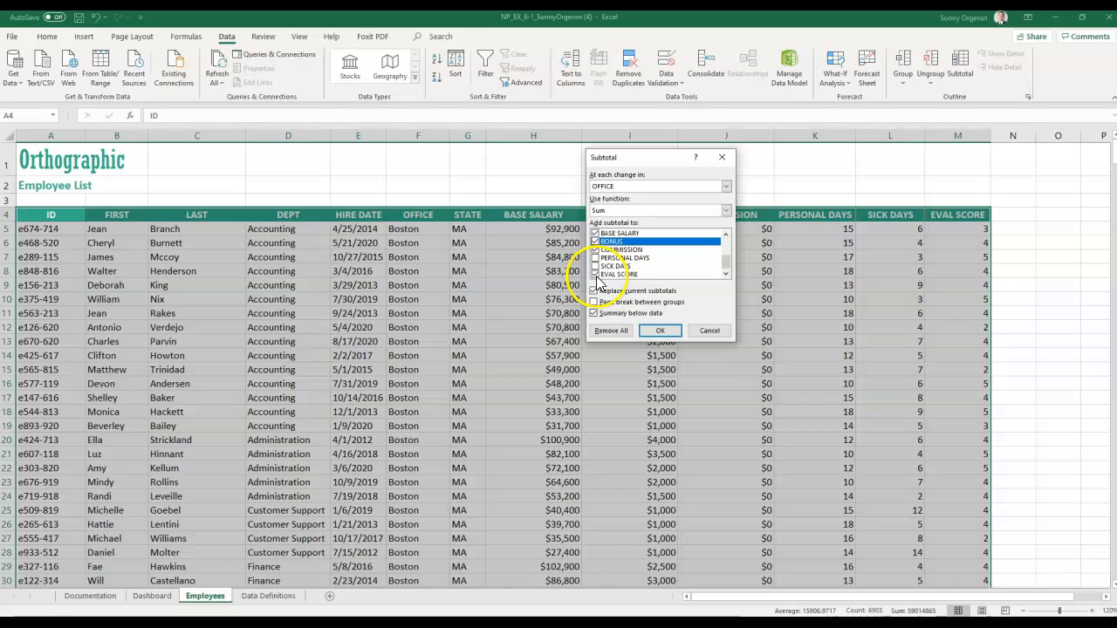
pyautogui.click(596, 275)
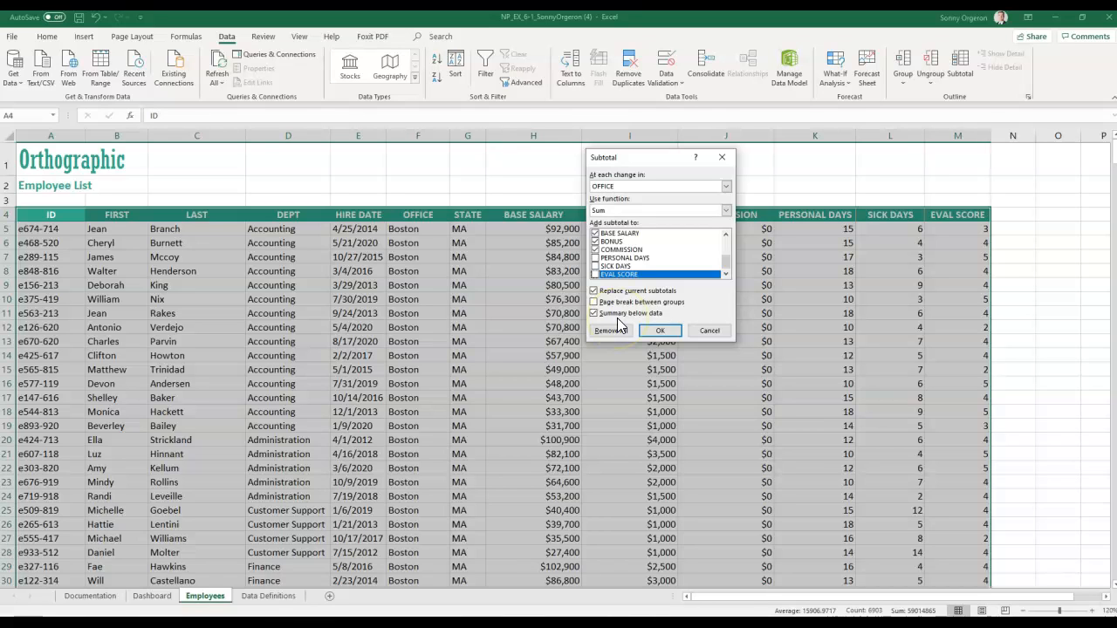
# - Apply the office Sum subtotals and review Total rows such as Chicago Total ($8,106,100 base salary)
pyautogui.click(650, 330)
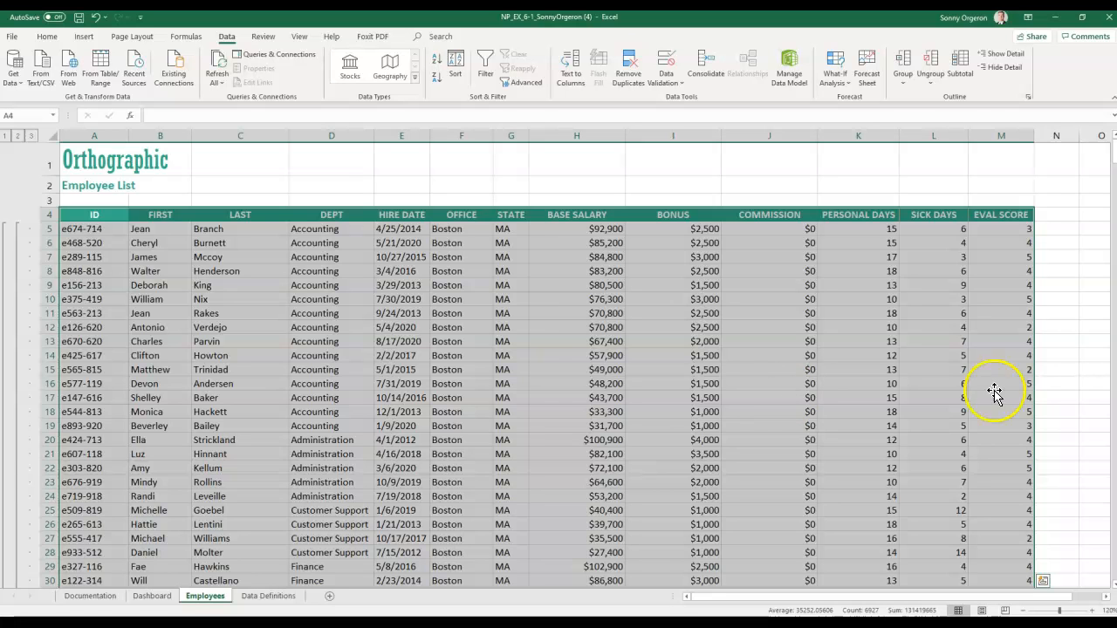
pyautogui.scroll(-12, 497, 393)
pyautogui.scroll(-19, 496, 397)
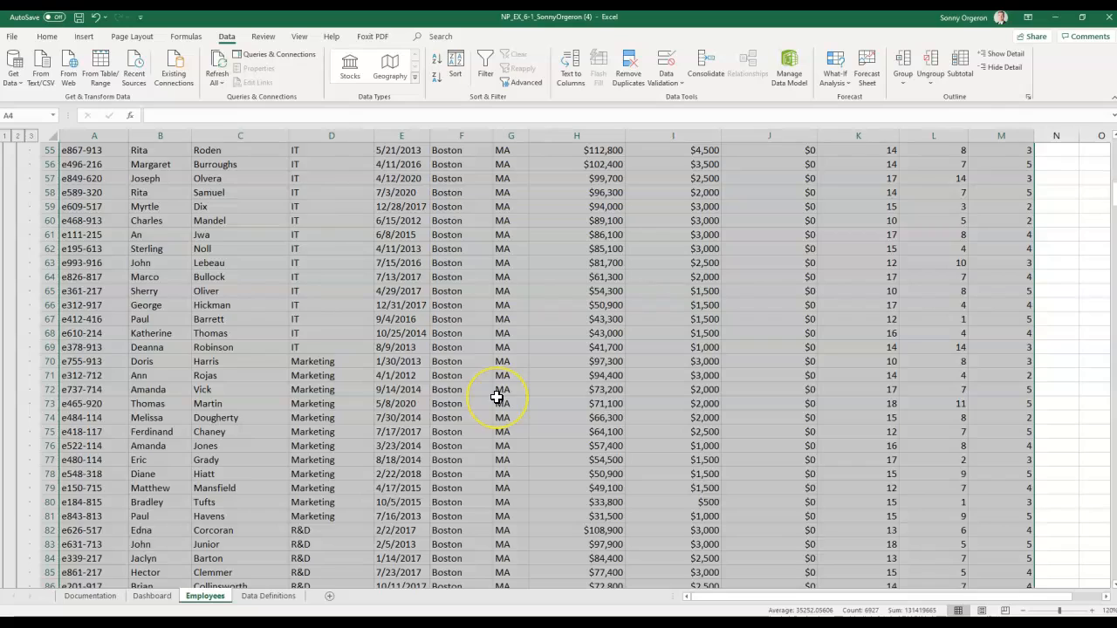
pyautogui.scroll(-1, 496, 397)
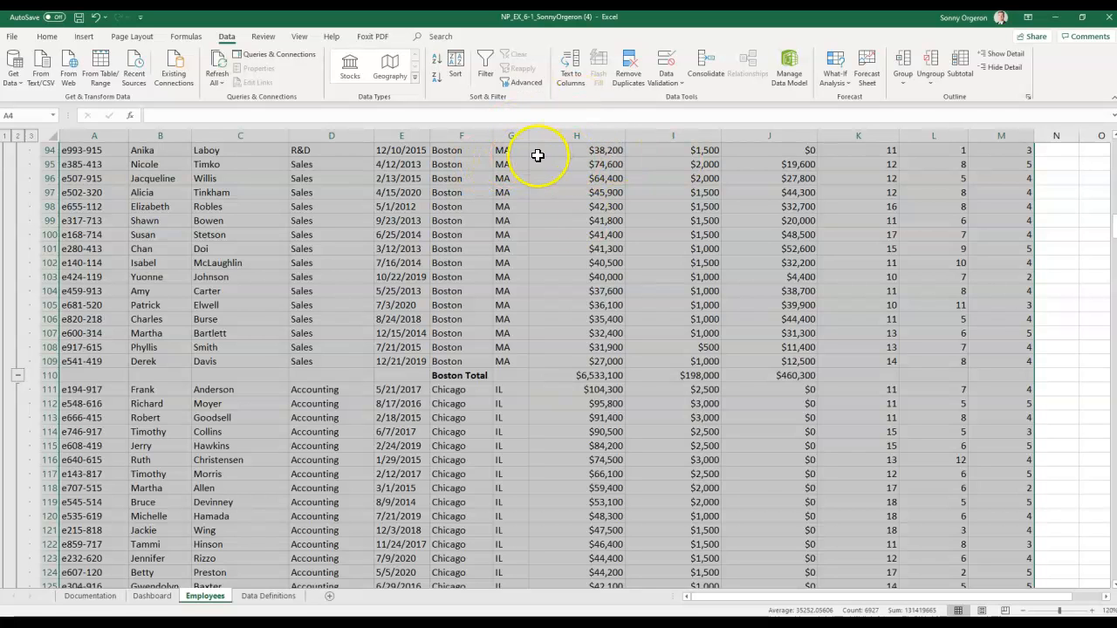
pyautogui.scroll(20, 635, 181)
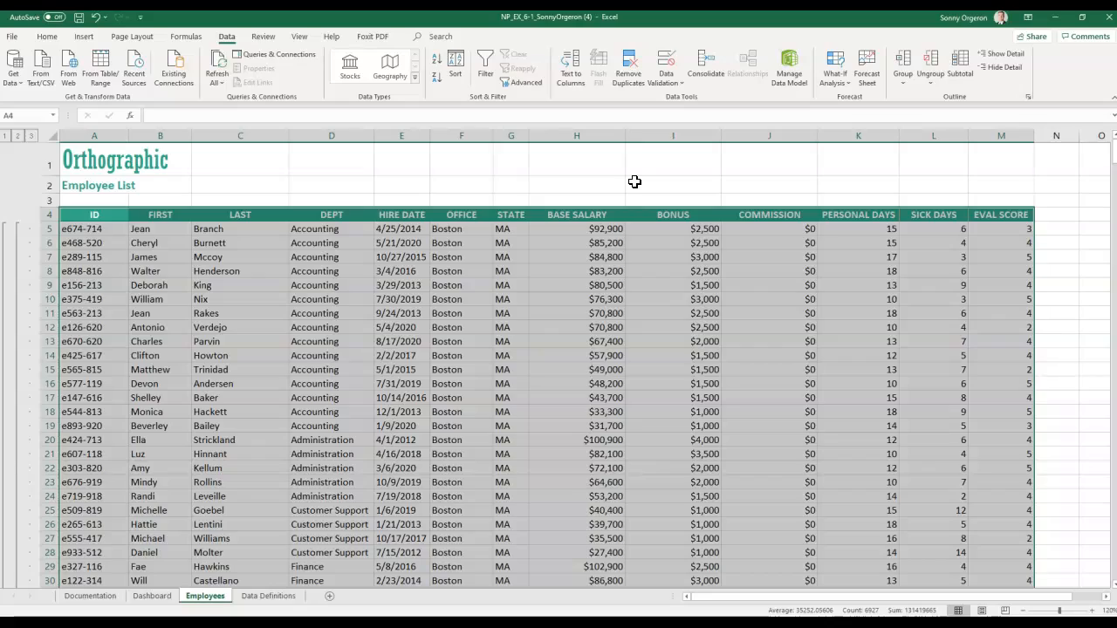
pyautogui.scroll(-11, 691, 275)
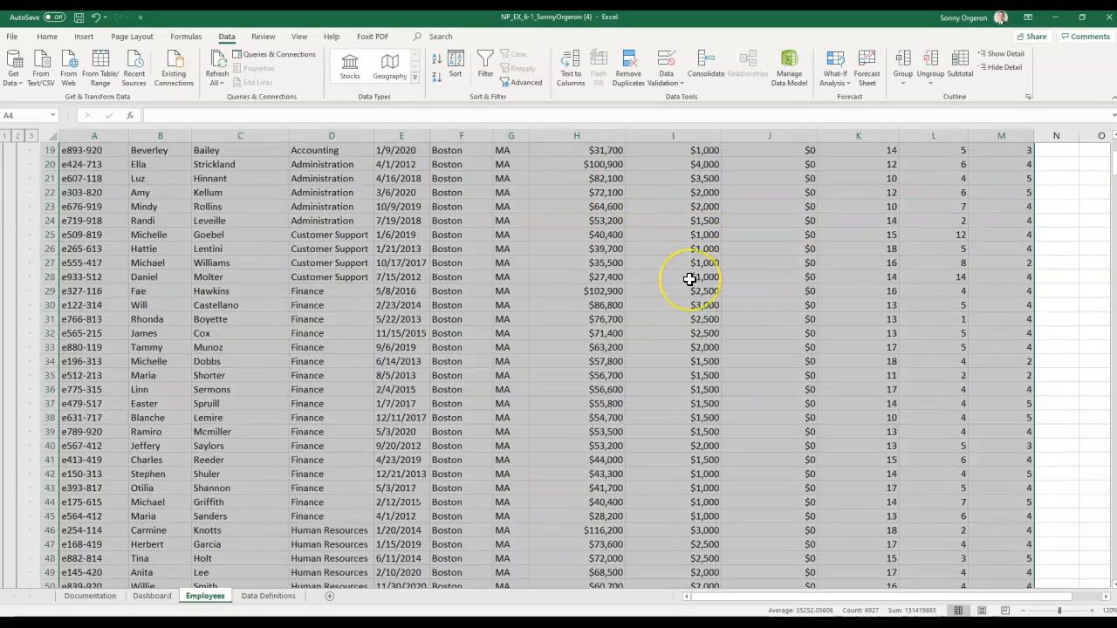
pyautogui.scroll(-20, 690, 278)
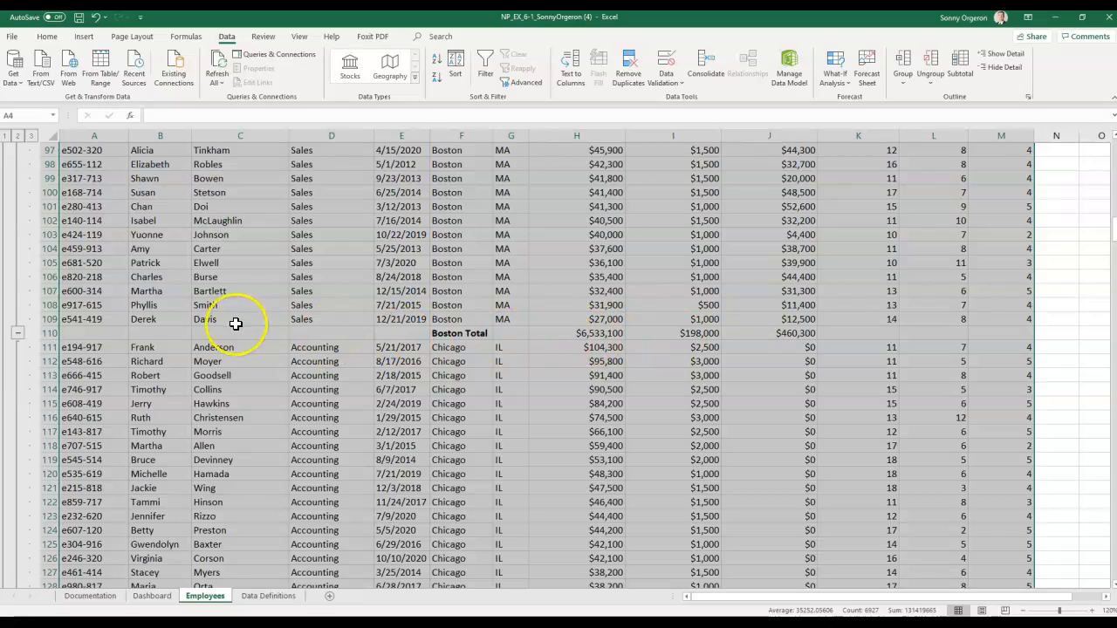
pyautogui.scroll(-5, 476, 328)
pyautogui.scroll(-20, 477, 327)
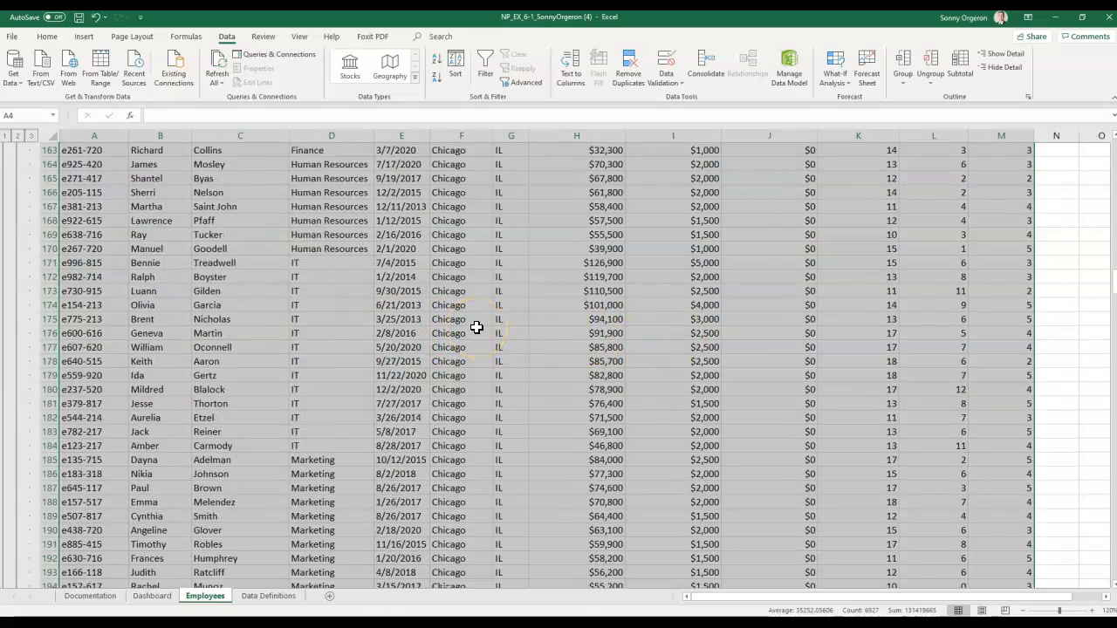
pyautogui.scroll(-5, 477, 327)
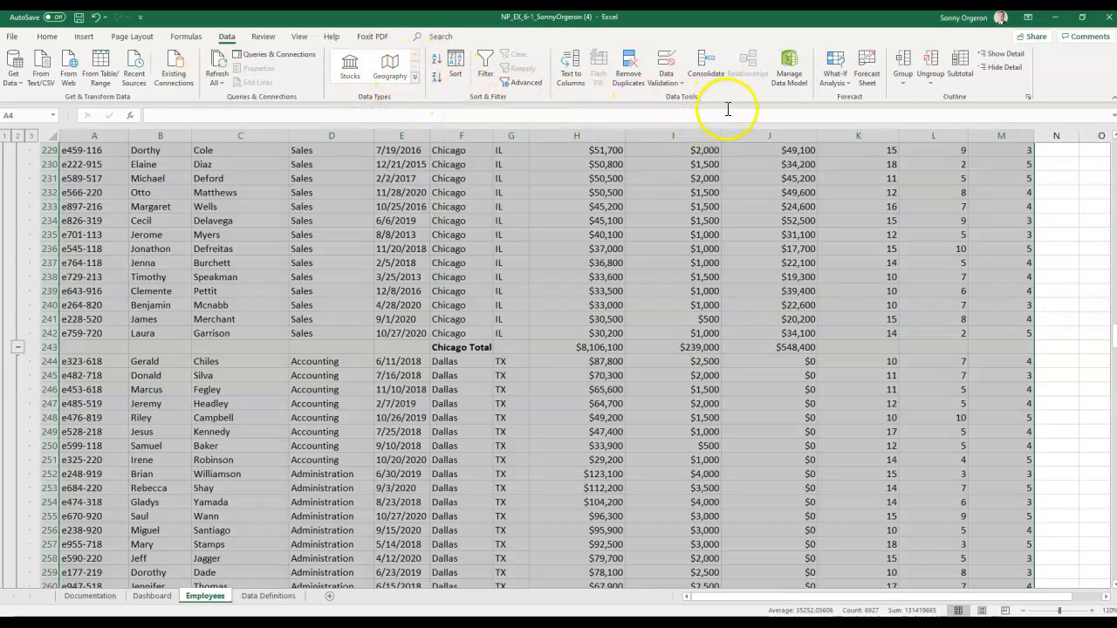
# - Add Average subtotals per office without replacing the existing Sum subtotals
pyautogui.click(960, 70)
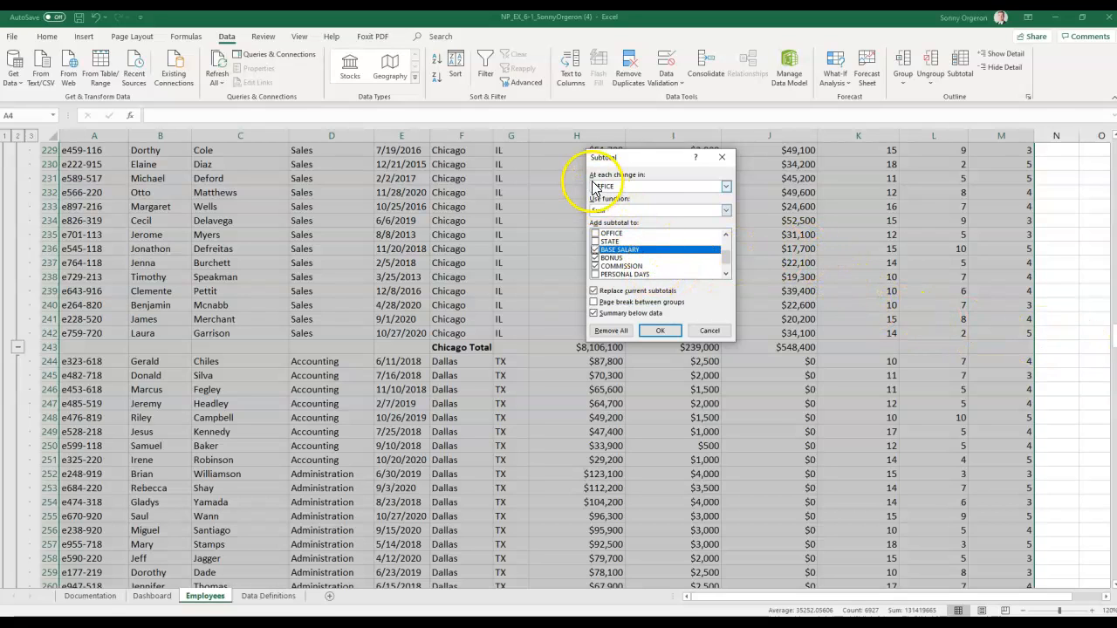
pyautogui.click(601, 212)
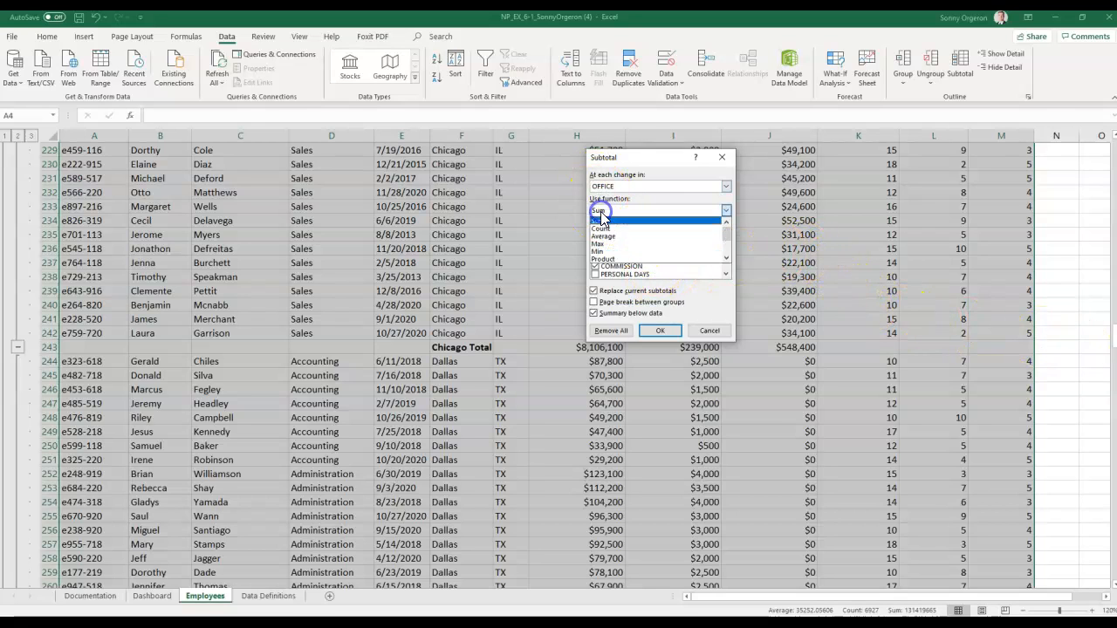
pyautogui.click(606, 236)
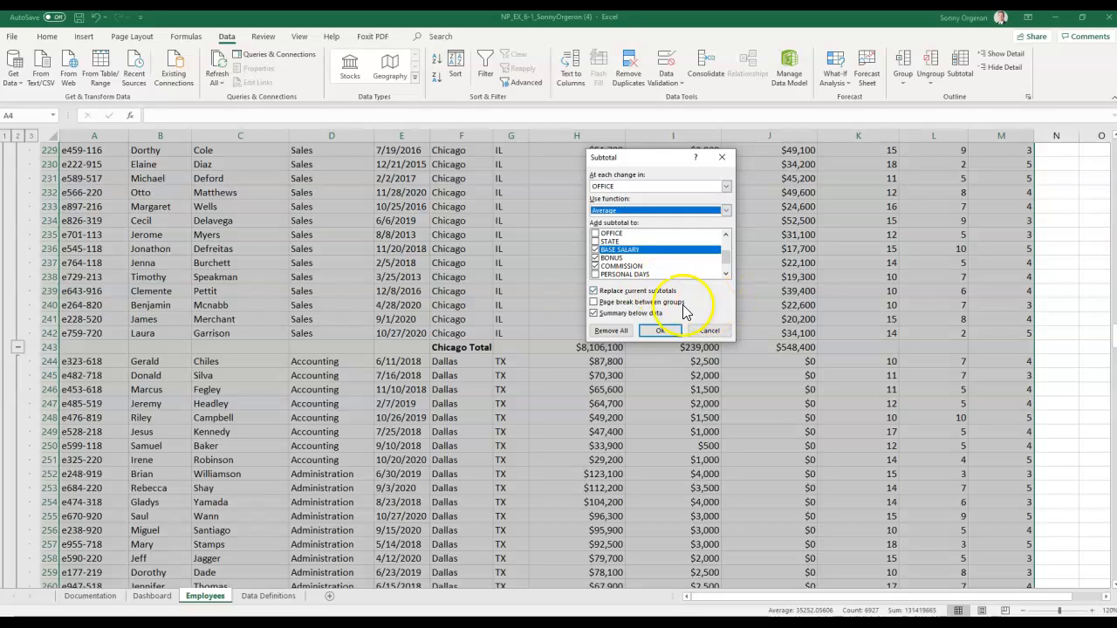
pyautogui.click(594, 291)
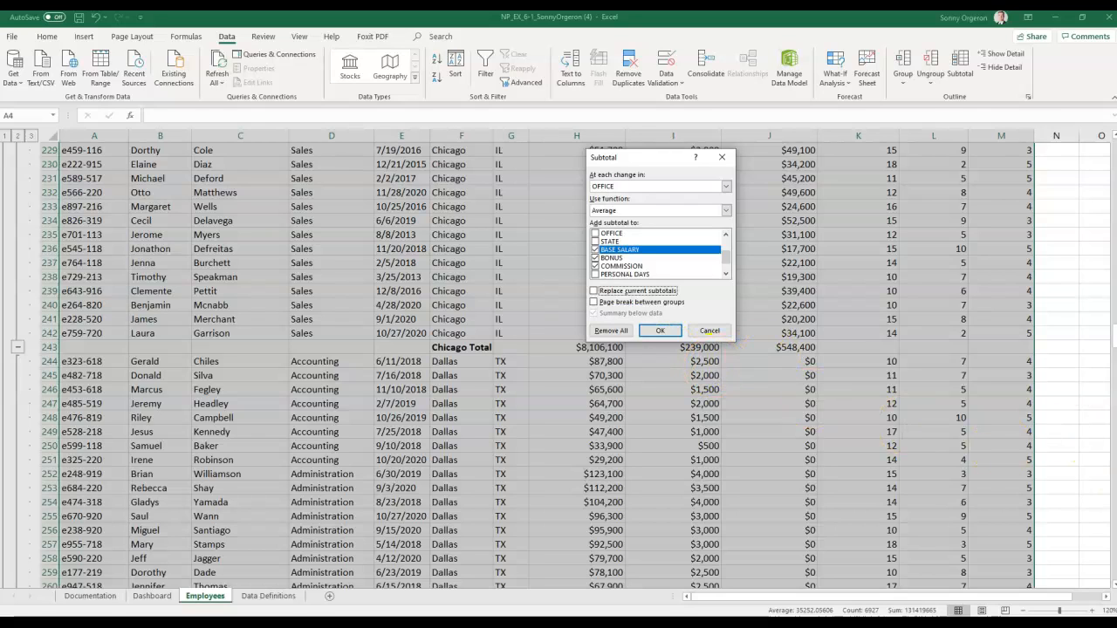
pyautogui.click(661, 330)
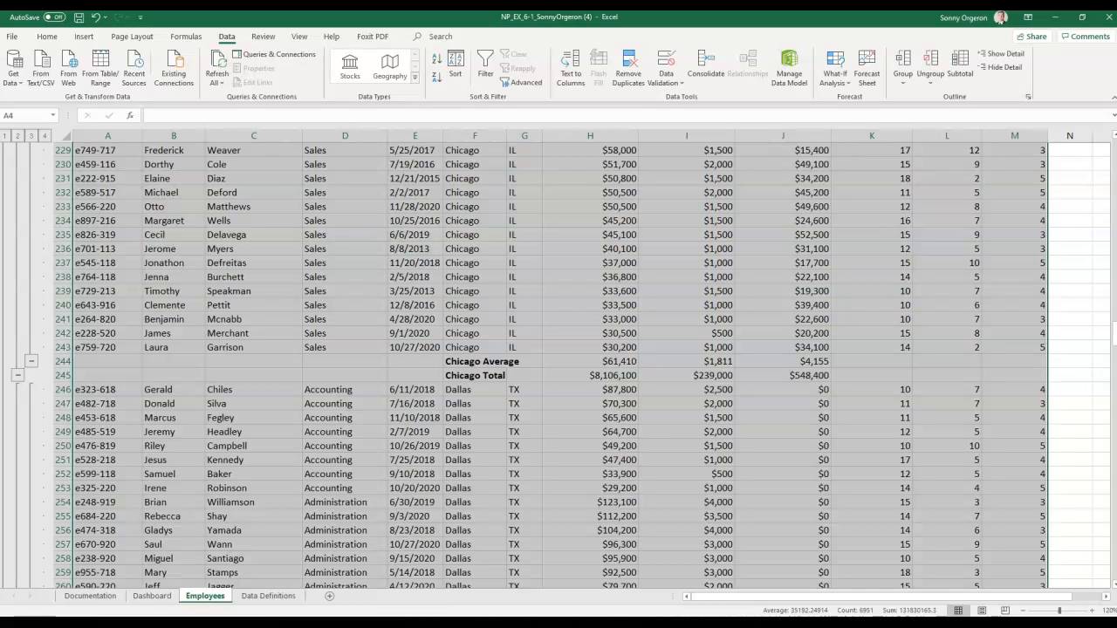
pyautogui.click(585, 393)
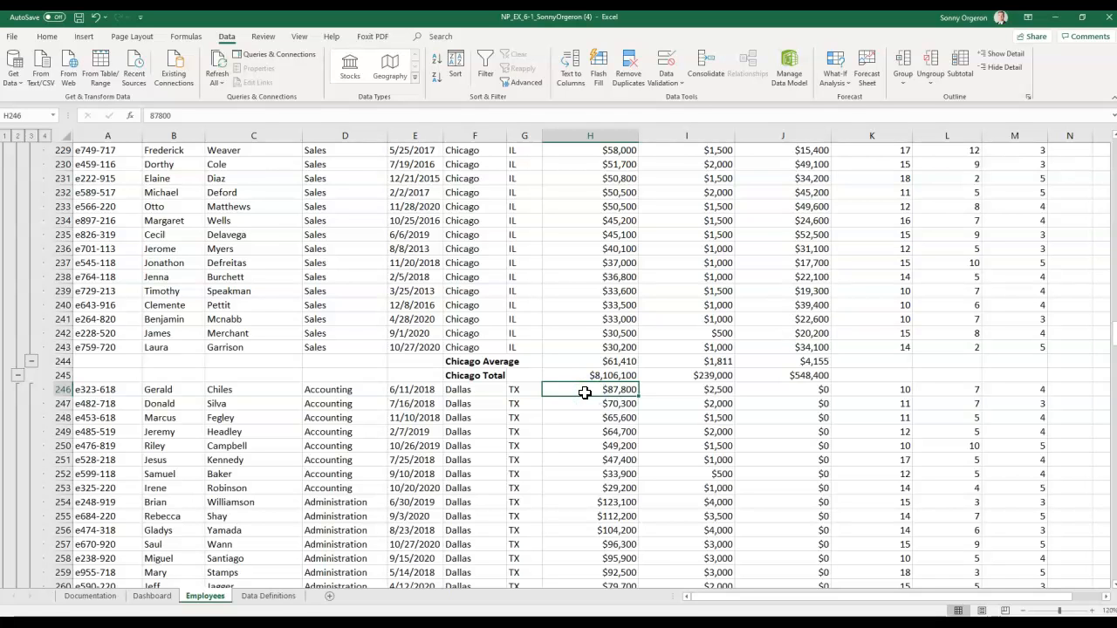
pyautogui.hotkey('ctrl', 'Home')
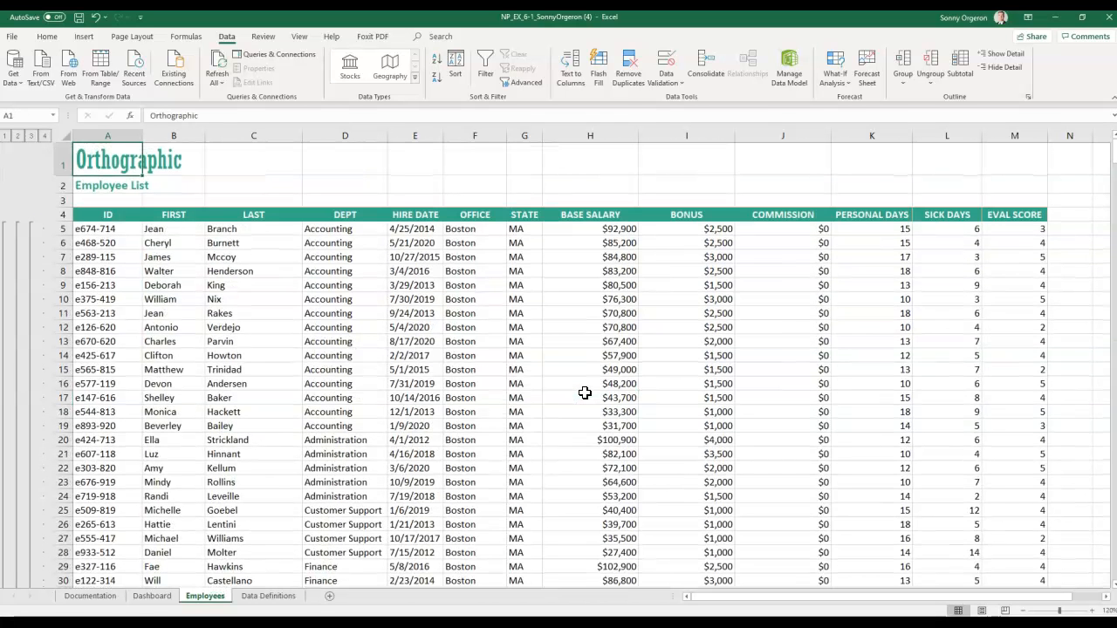
pyautogui.scroll(-1, 1096, 513)
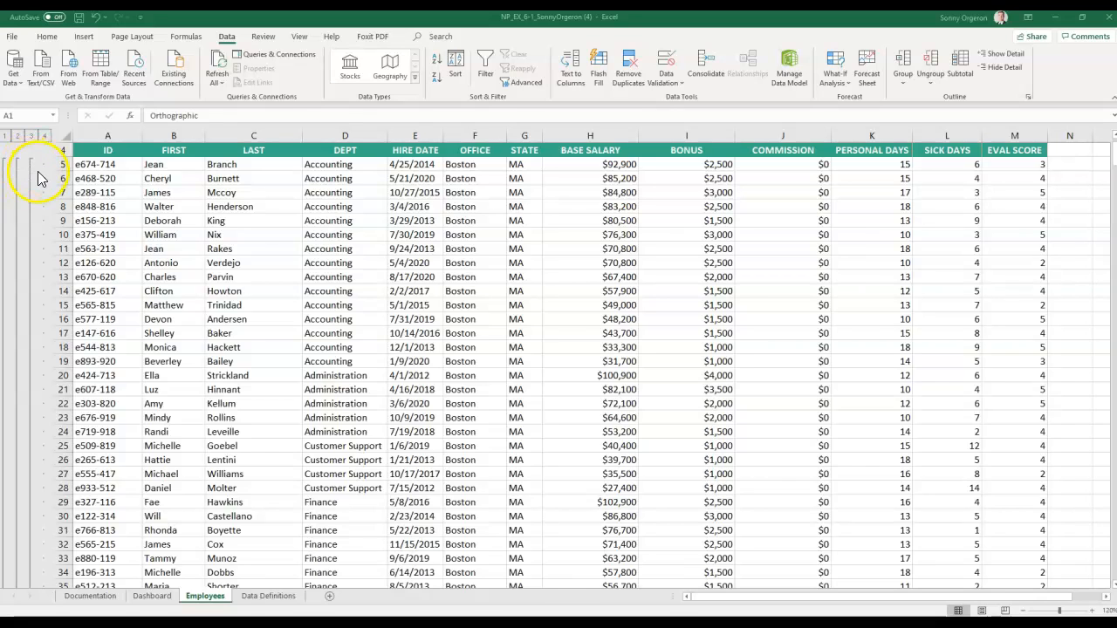
# - Step through outline levels 1, 2 and 3, leaving only Average and Total summary rows visible
pyautogui.click(5, 137)
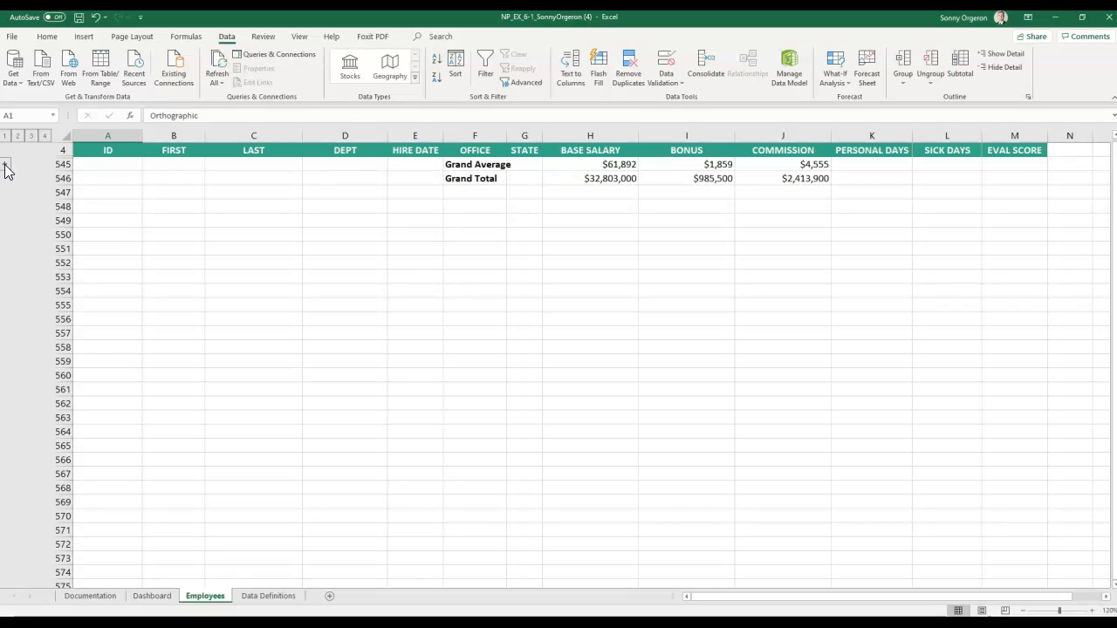
pyautogui.click(18, 137)
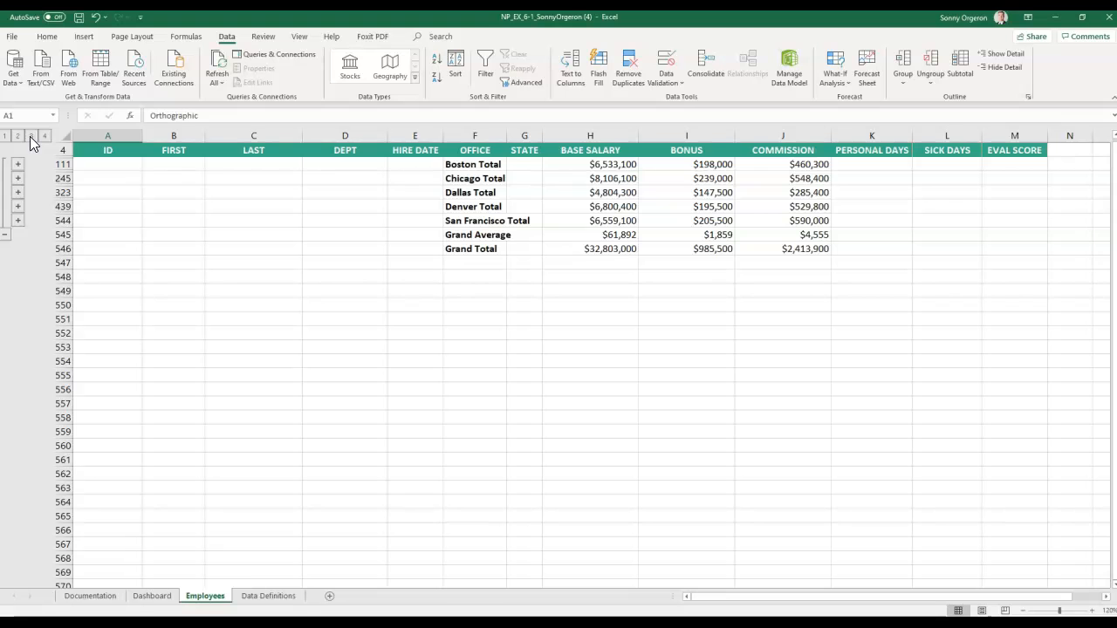
pyautogui.click(30, 137)
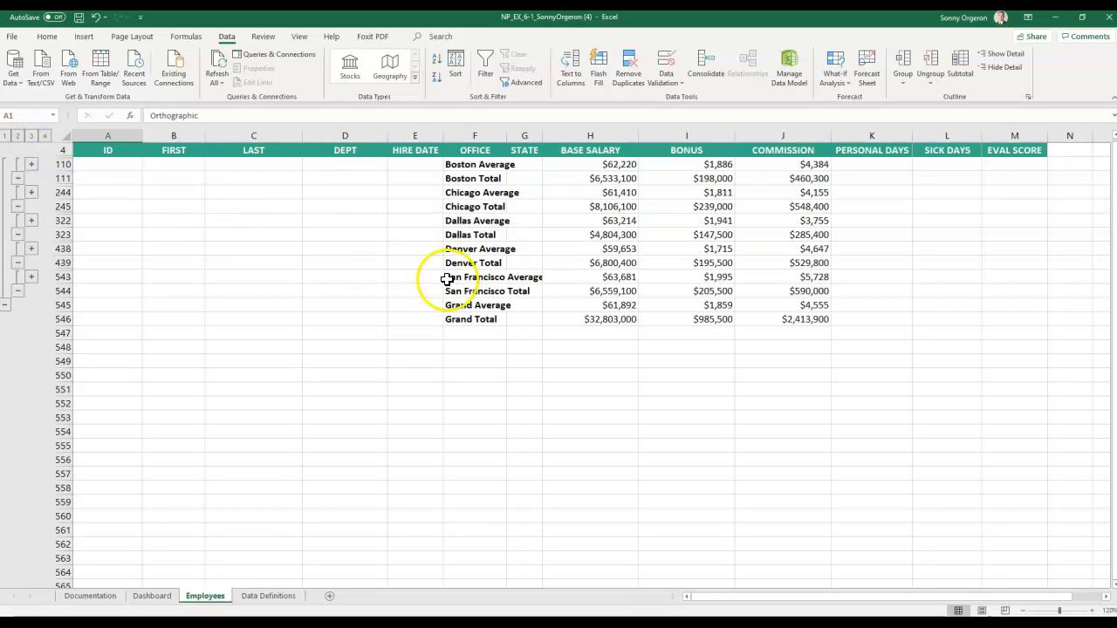
pyautogui.scroll(1, 461, 300)
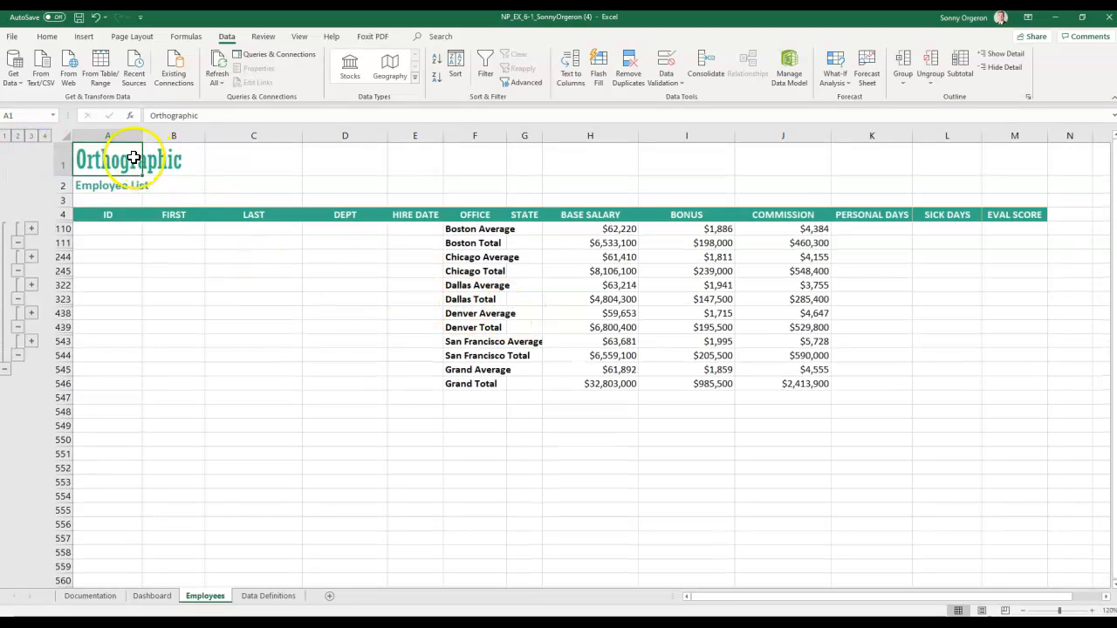
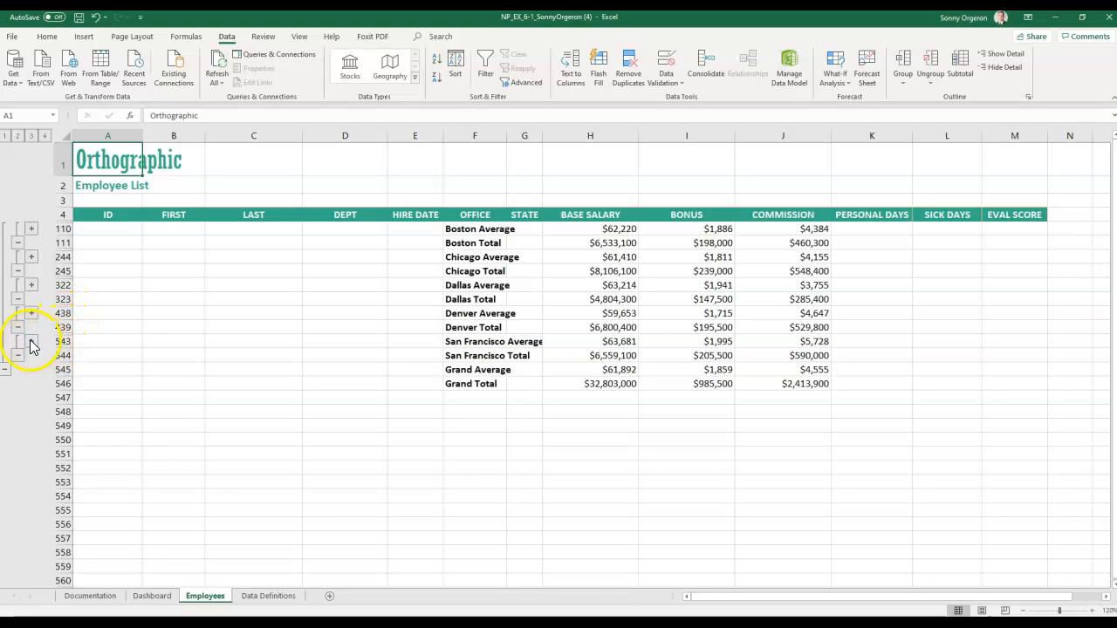
# - Expand the San Francisco group and select row 465 to review its employees
pyautogui.click(30, 343)
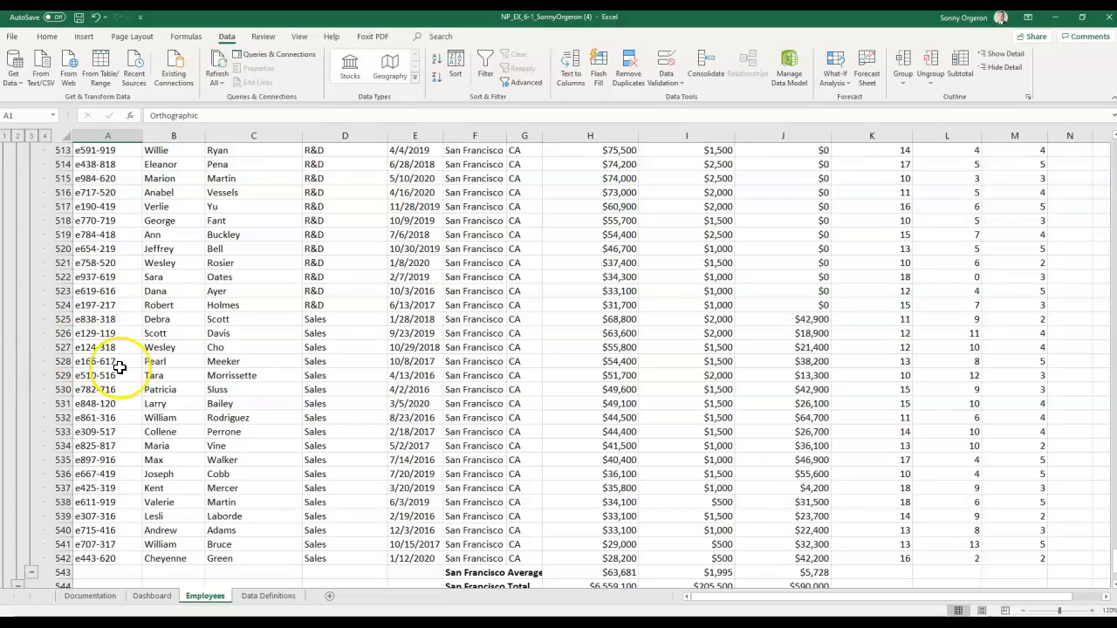
pyautogui.scroll(14, 120, 368)
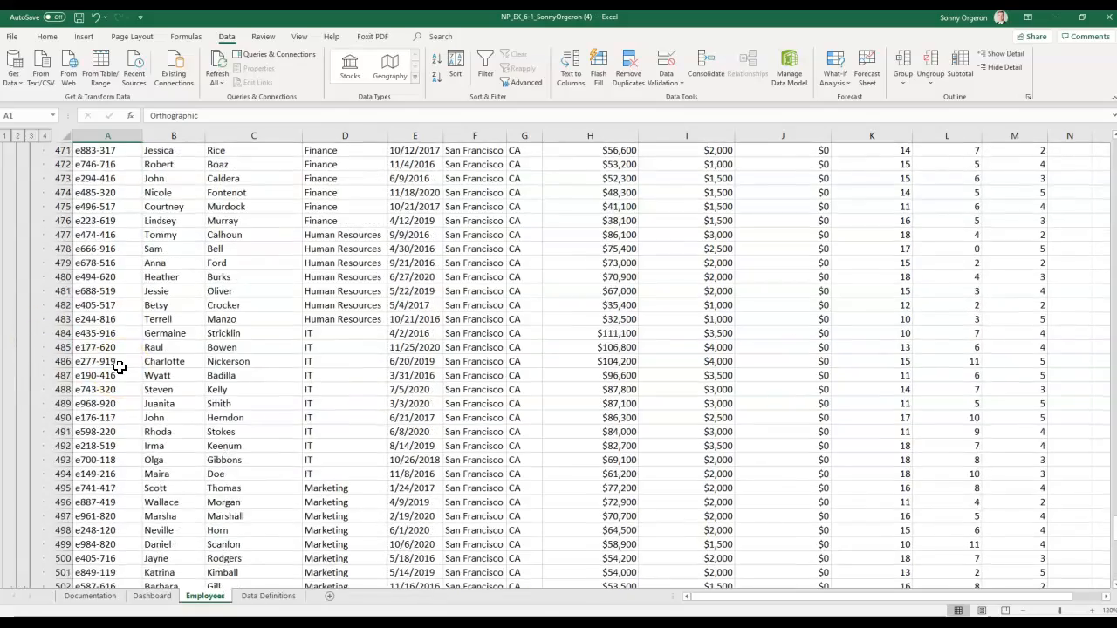
pyautogui.scroll(5, 119, 367)
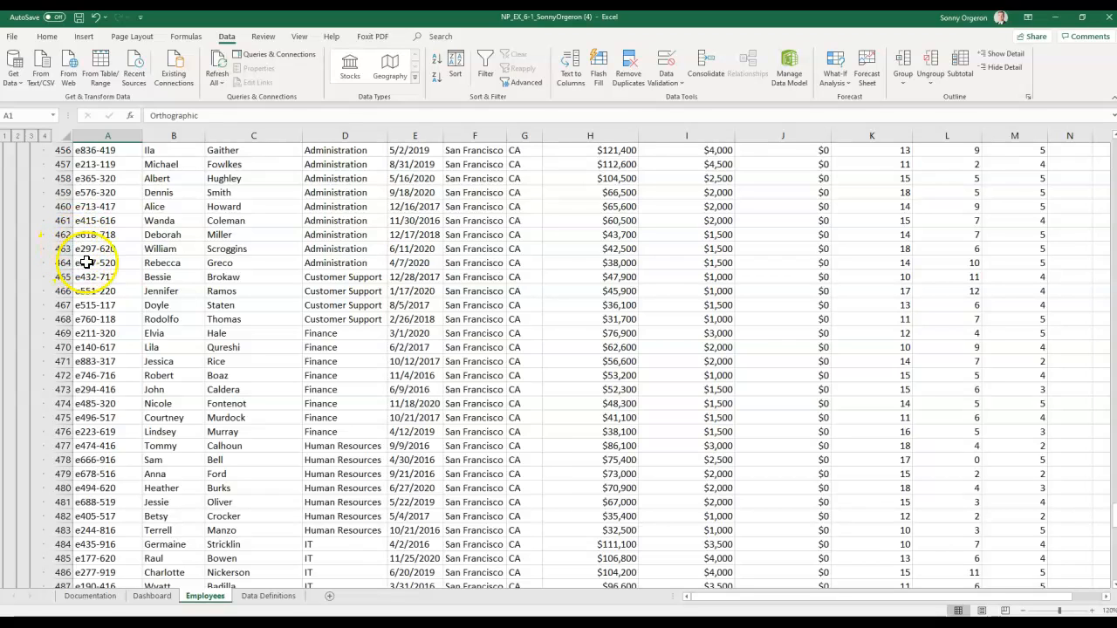
pyautogui.click(63, 277)
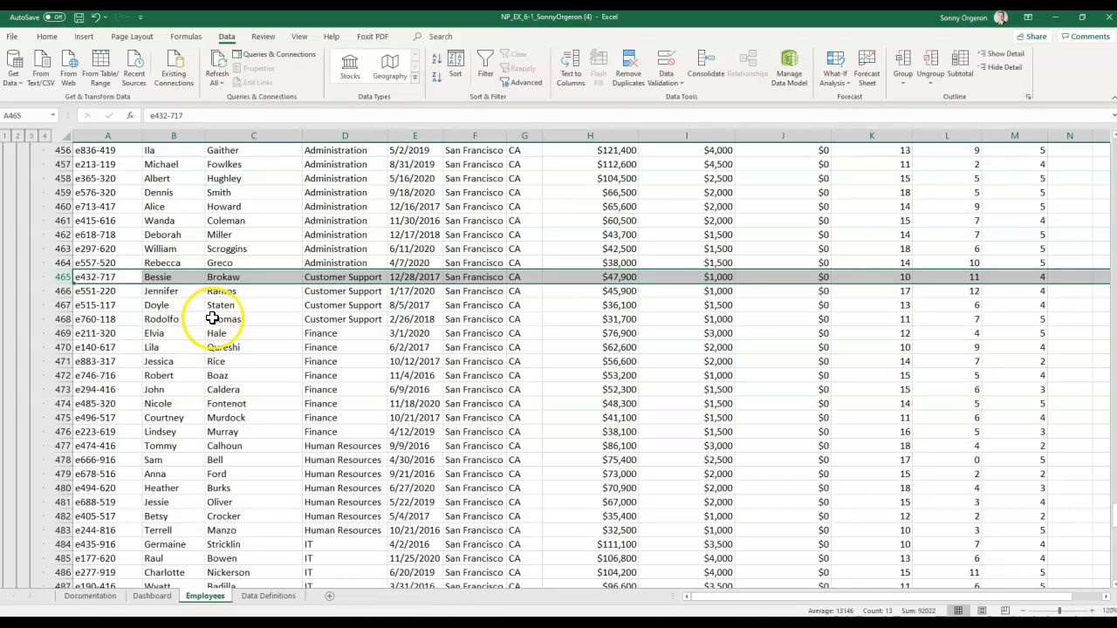
pyautogui.scroll(-14, 103, 447)
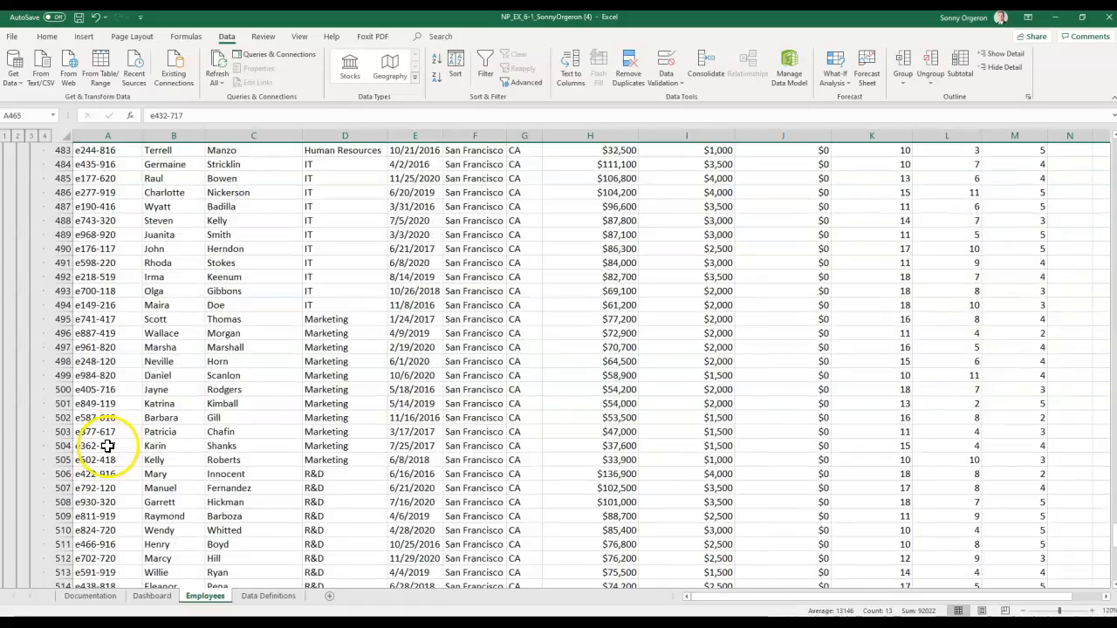
pyautogui.scroll(-3, 105, 446)
pyautogui.scroll(20, 101, 444)
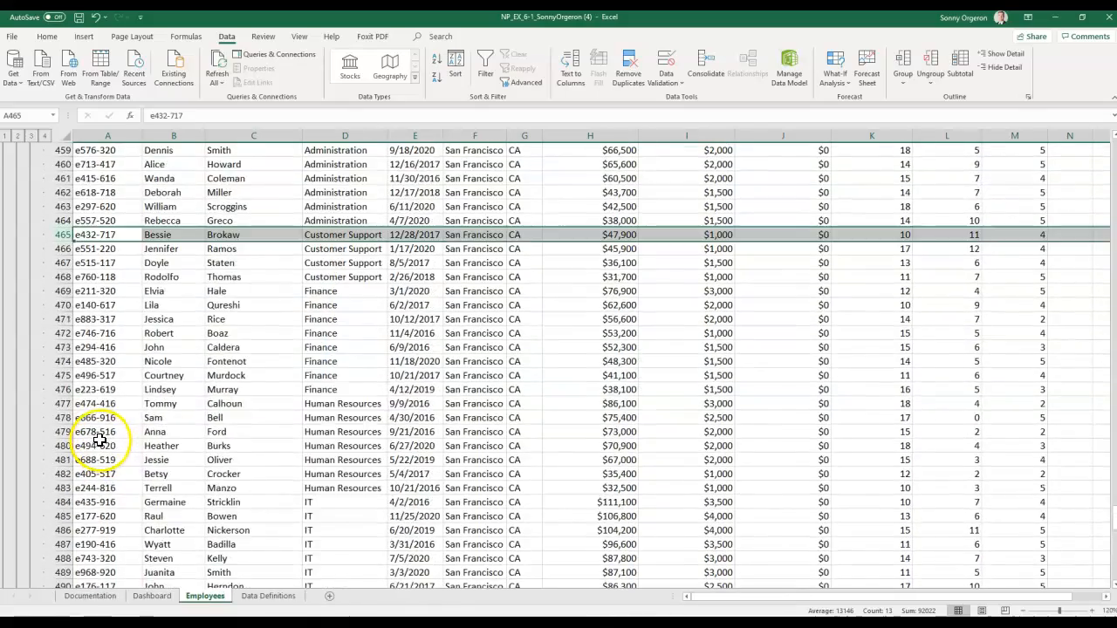
pyautogui.scroll(2, 100, 441)
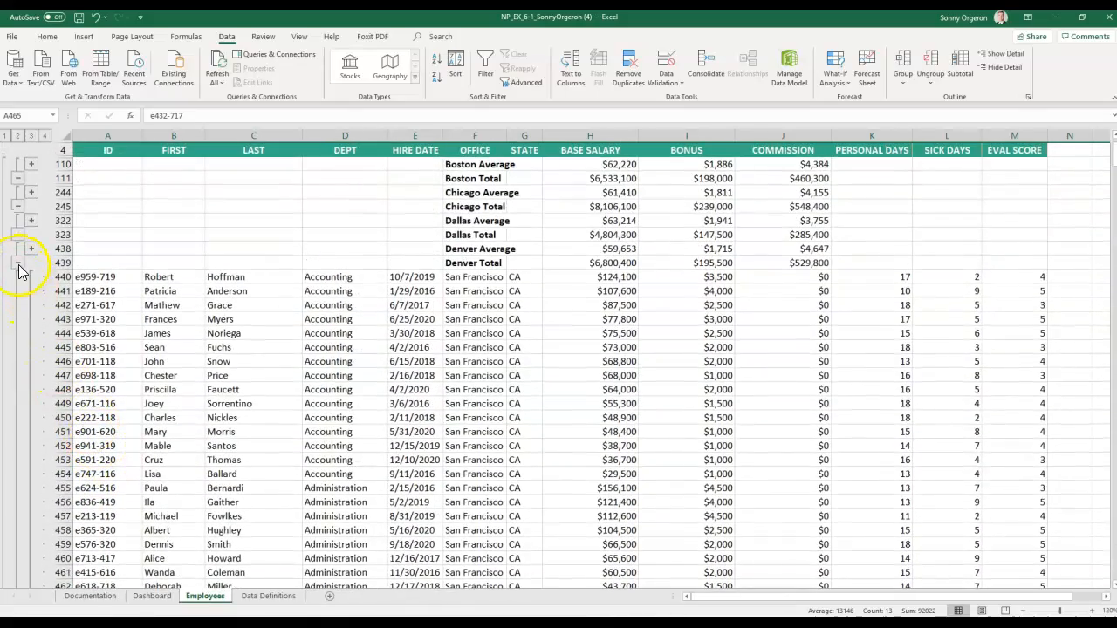
# - Collapse the Denver and San Francisco groups, then collapse the outline to level 1
pyautogui.click(18, 264)
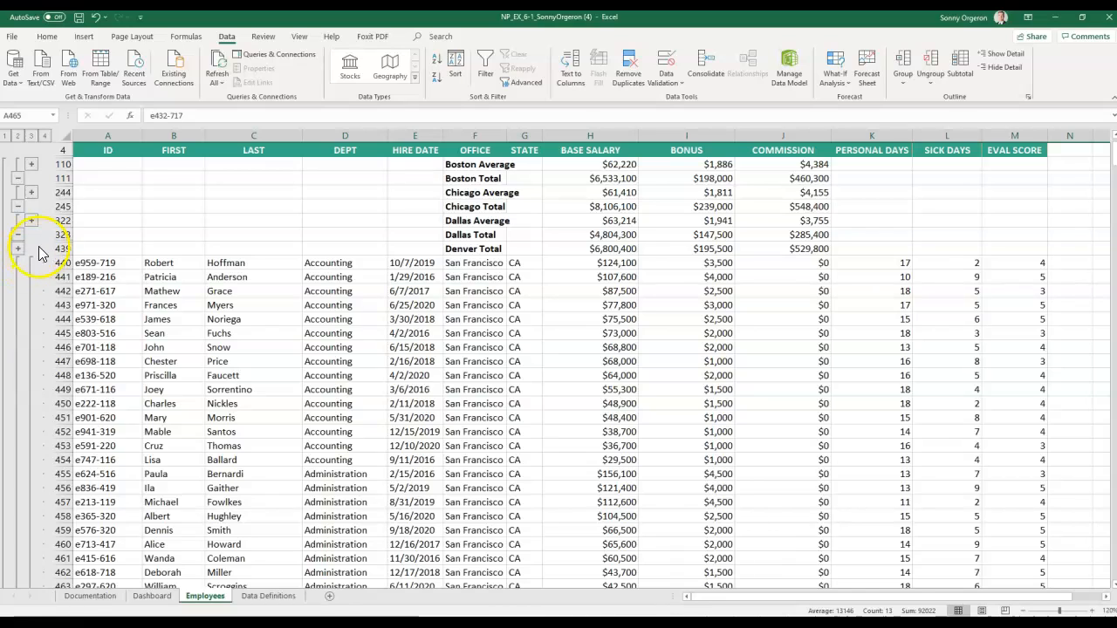
pyautogui.scroll(-20, 29, 277)
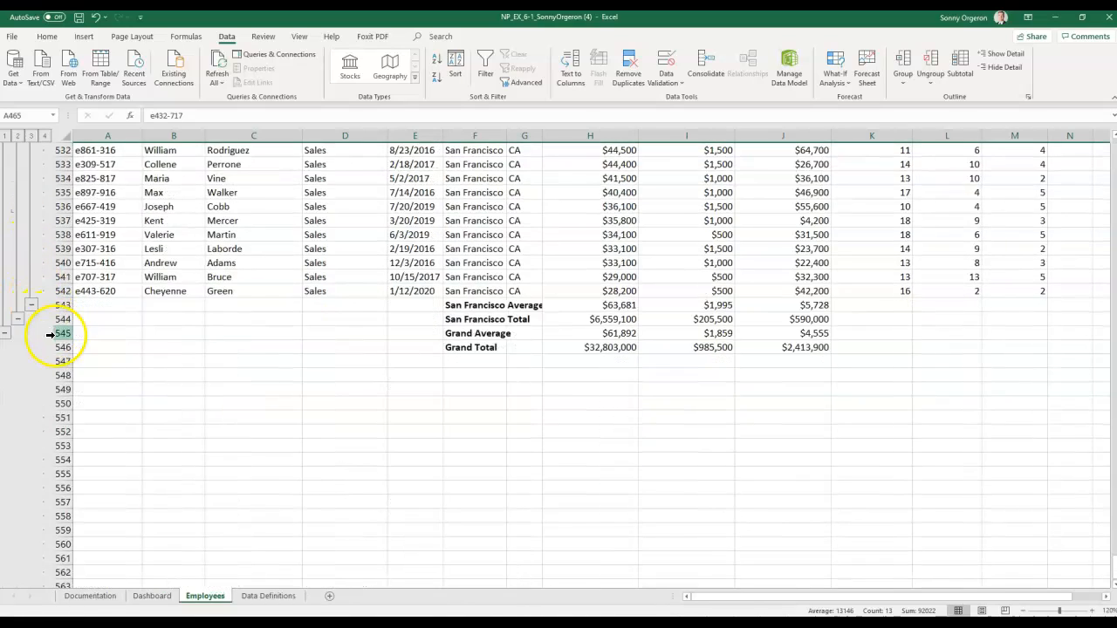
pyautogui.scroll(4, 54, 360)
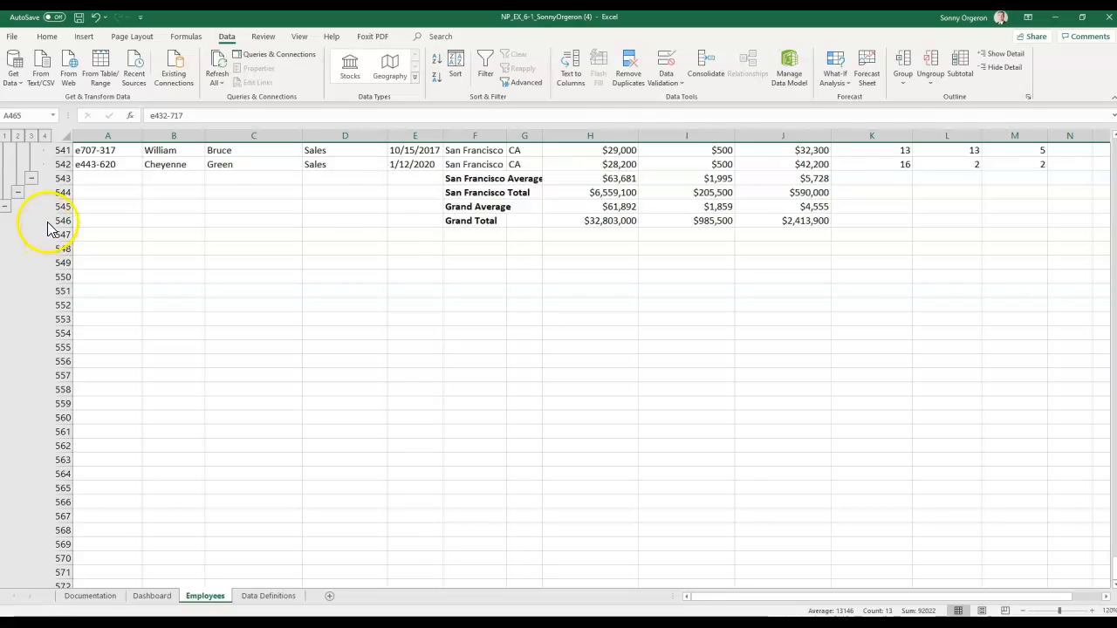
pyautogui.scroll(4, 33, 210)
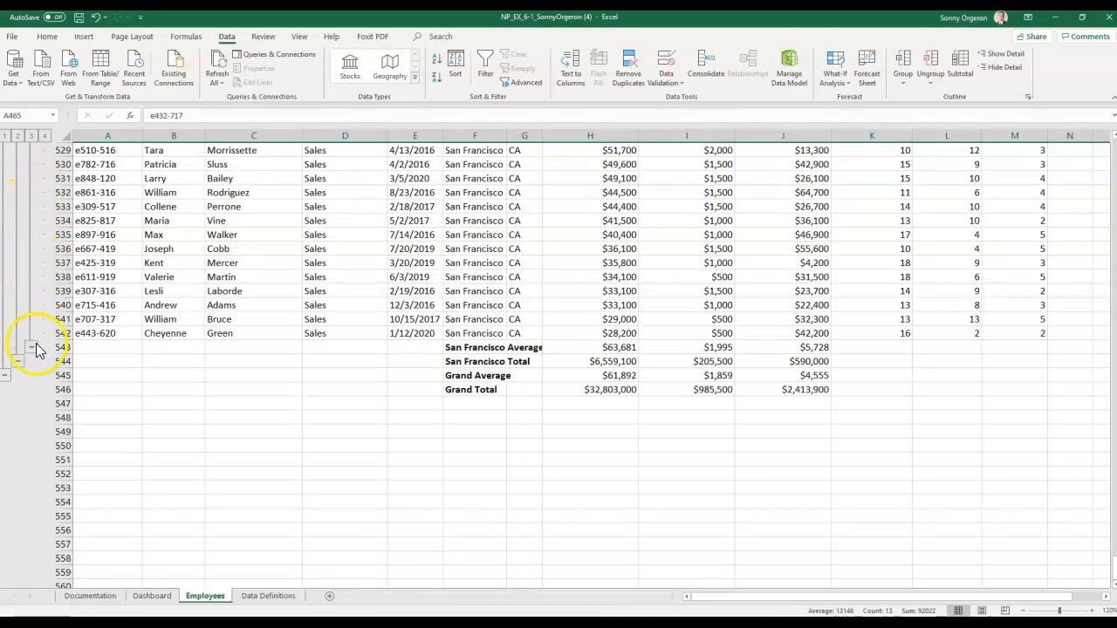
pyautogui.click(33, 347)
pyautogui.scroll(5, 35, 346)
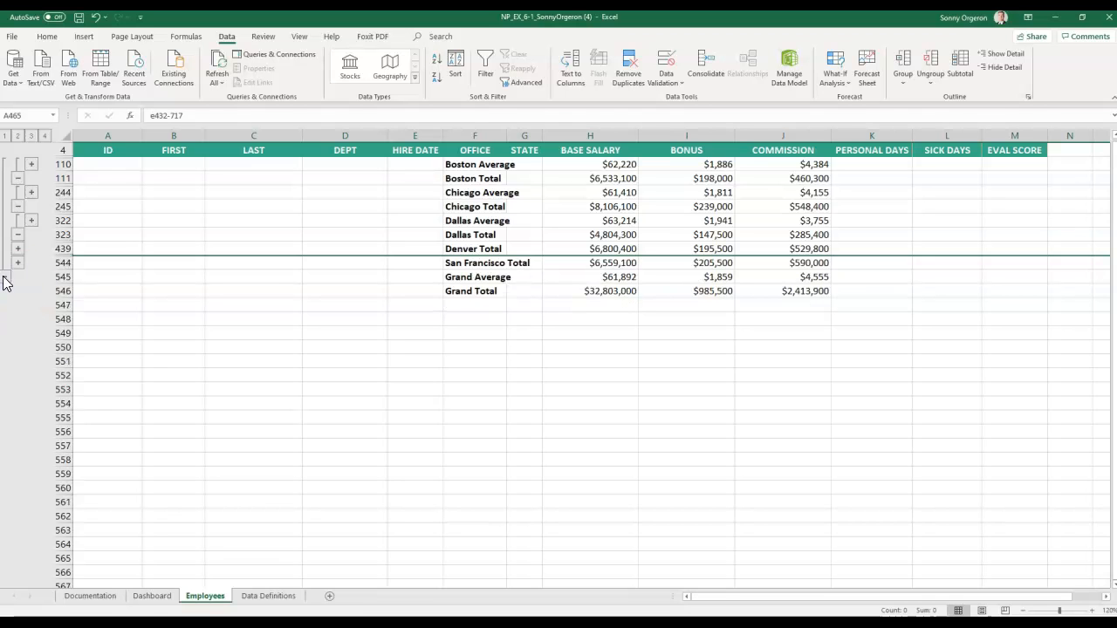
pyautogui.click(4, 289)
pyautogui.scroll(1, 182, 387)
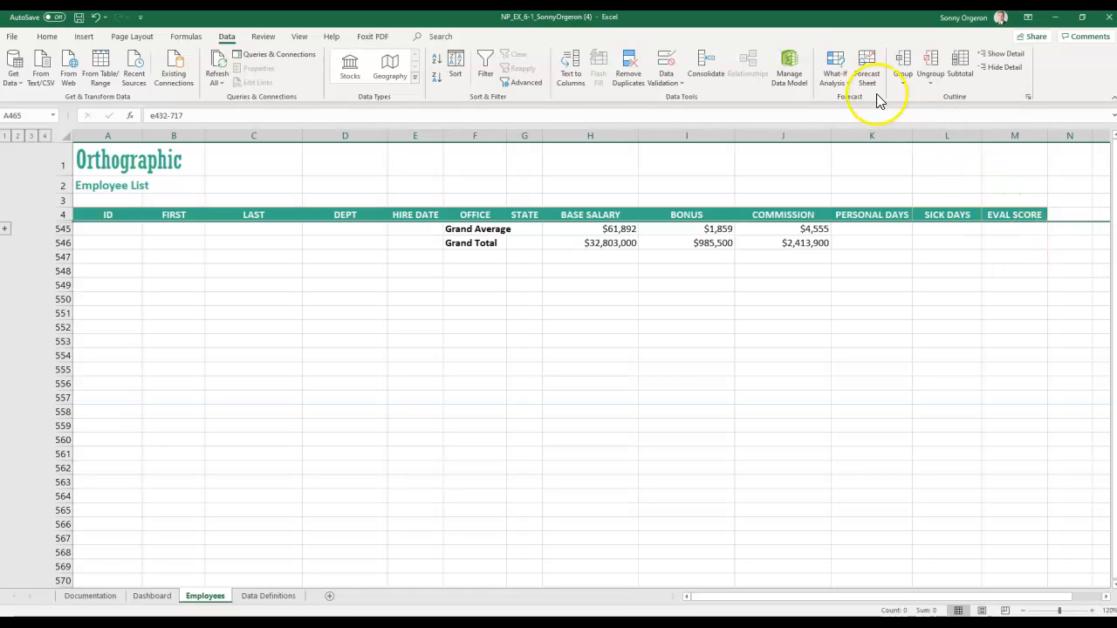
# - Dismiss the invalid-range error, select the Grand Average salary cell, and Remove All subtotals
pyautogui.click(959, 68)
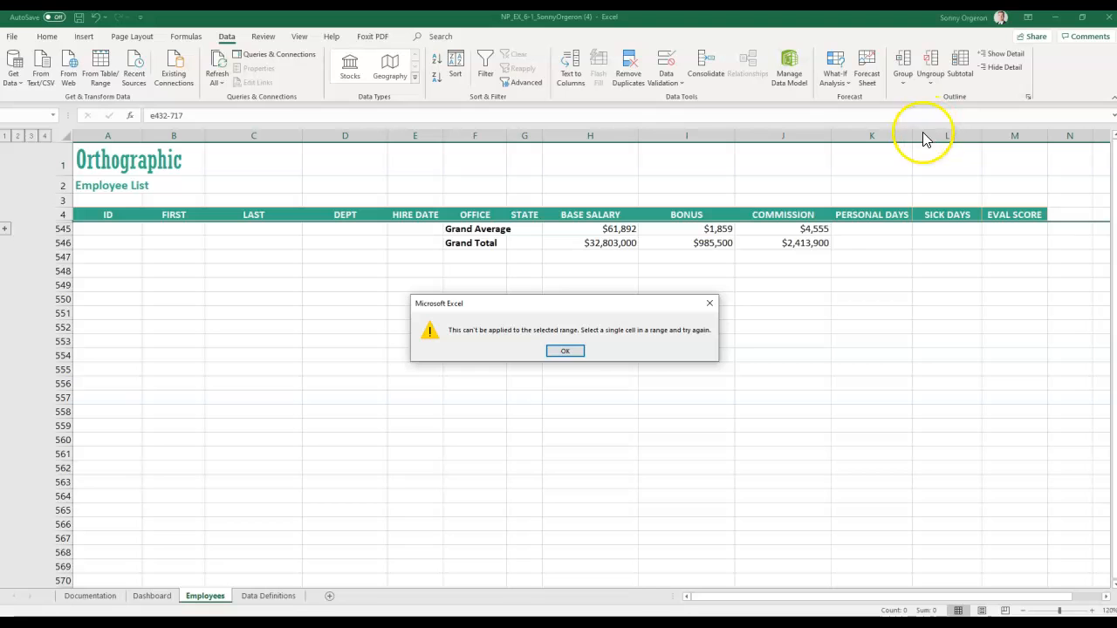
pyautogui.click(569, 350)
pyautogui.click(244, 371)
pyautogui.click(95, 258)
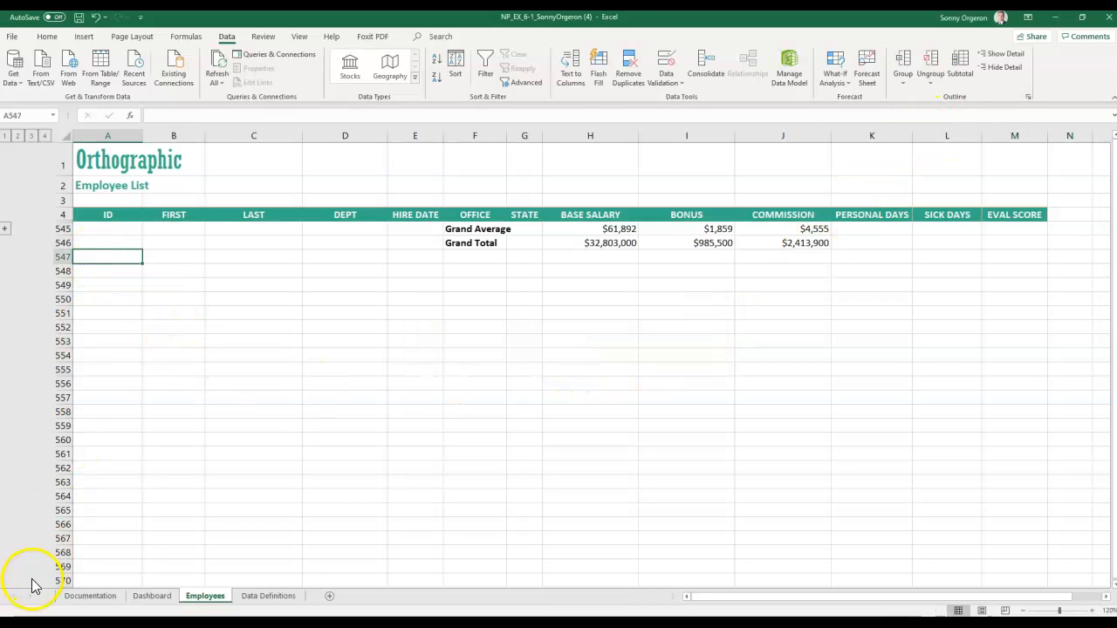
pyautogui.click(471, 228)
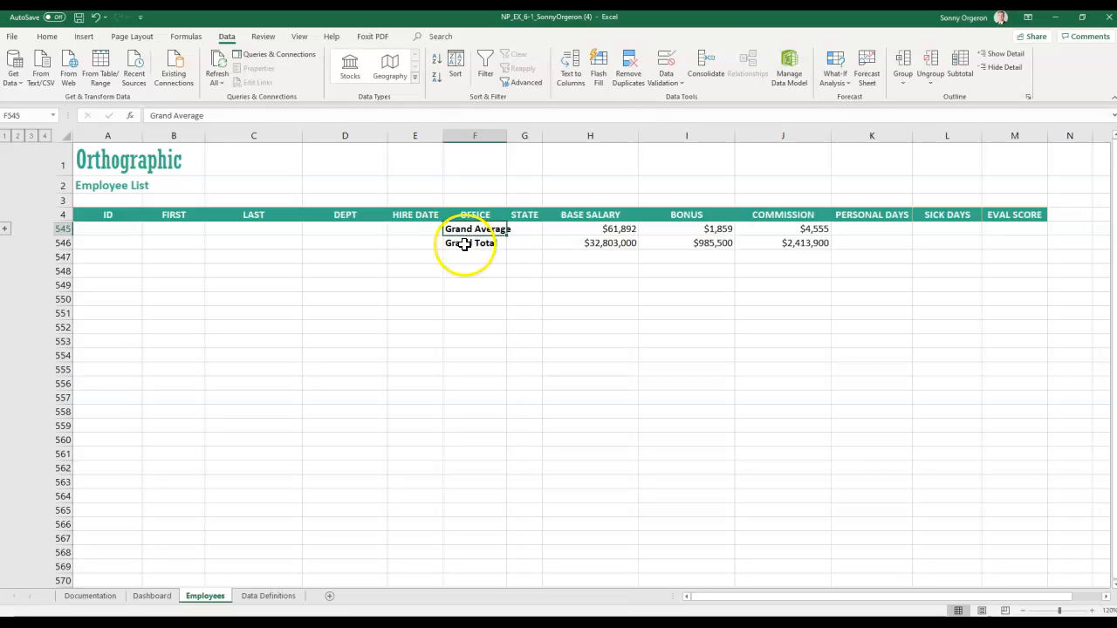
pyautogui.click(624, 229)
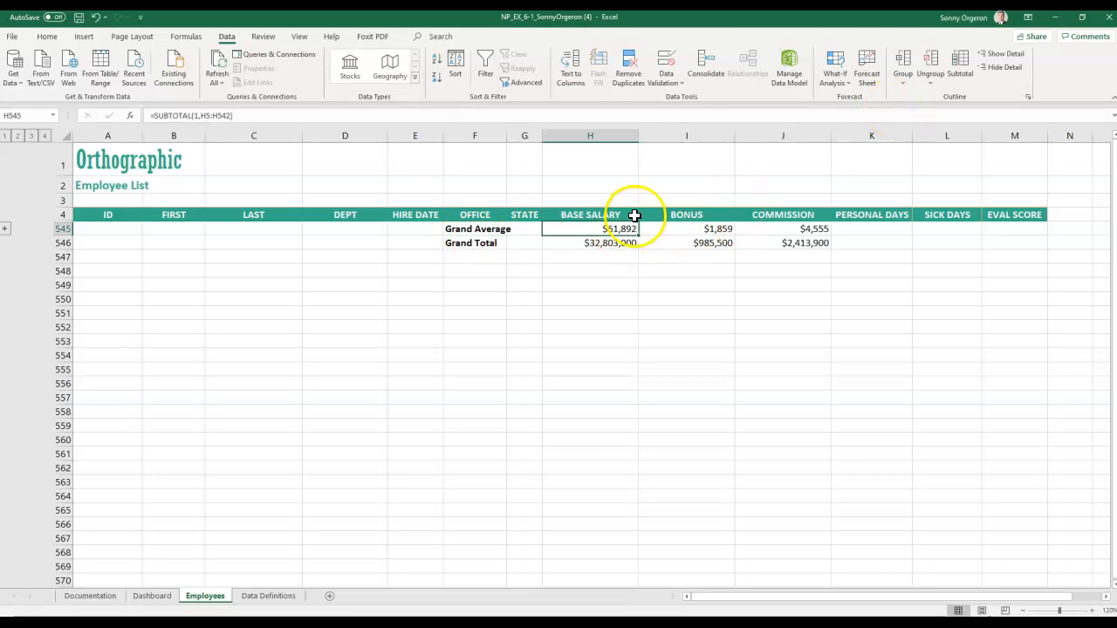
pyautogui.click(965, 68)
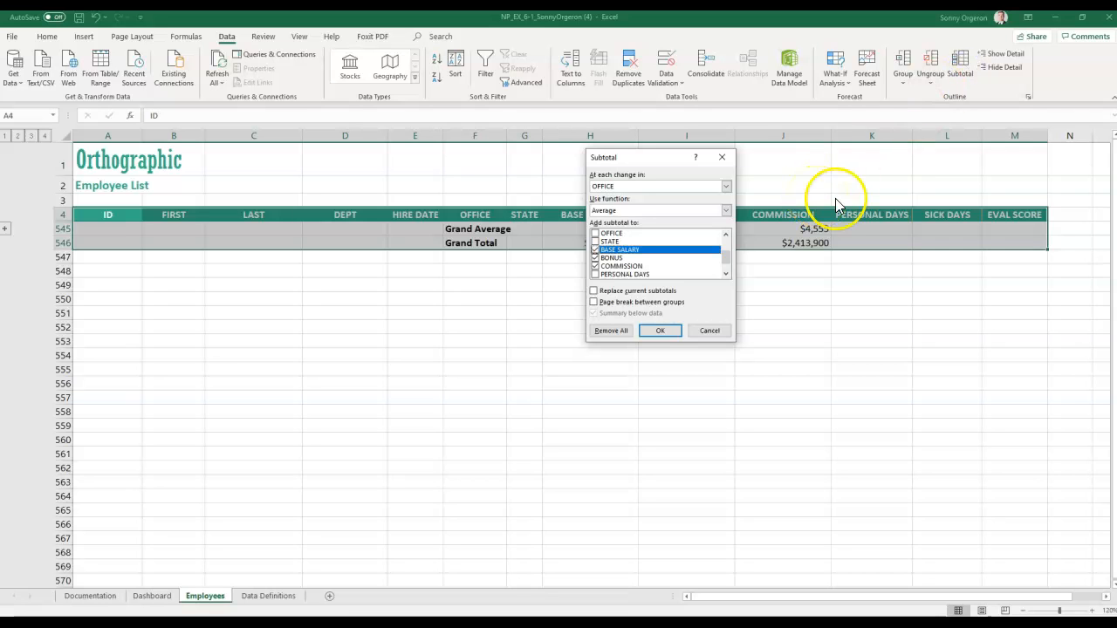
pyautogui.click(612, 330)
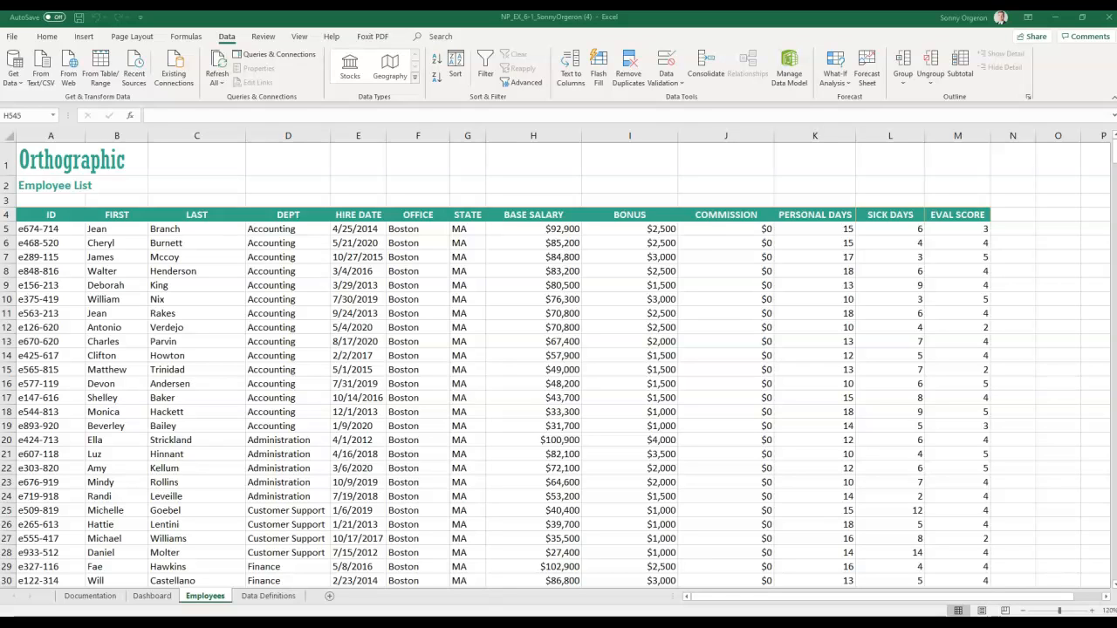
# - Find All cells equal to $4,500, searching Values with Match entire cell contents enabled
pyautogui.click(45, 37)
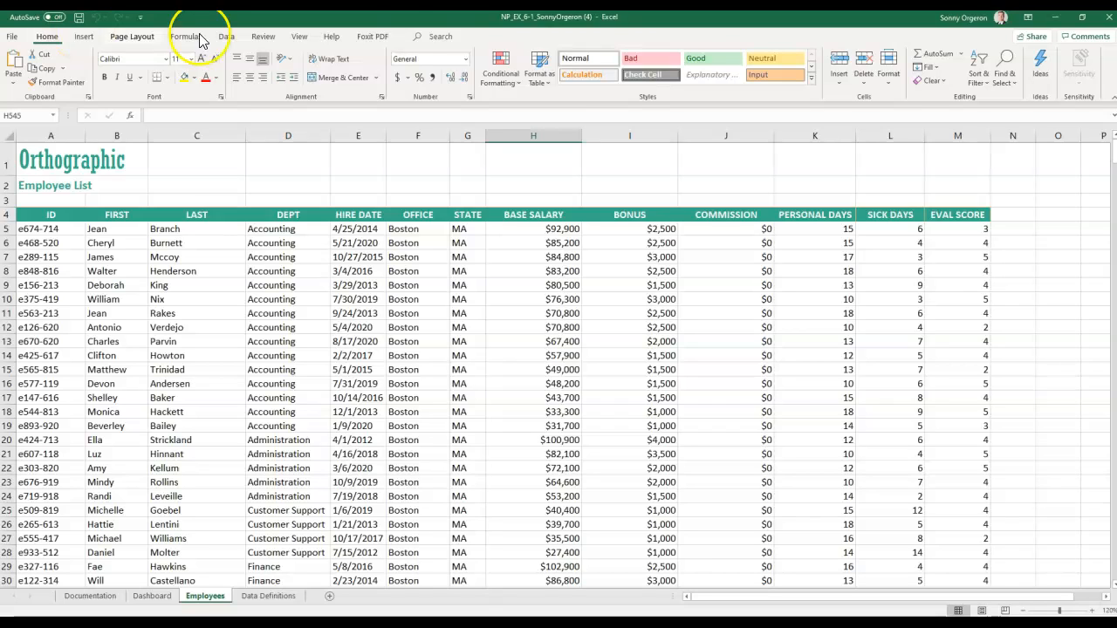
pyautogui.click(1014, 79)
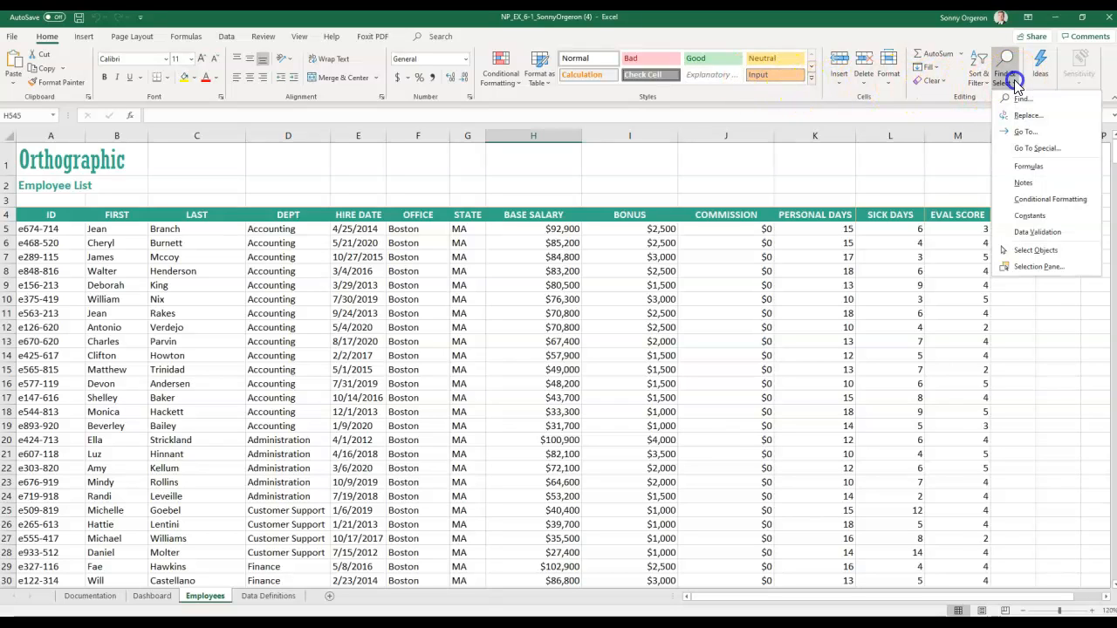
pyautogui.click(1002, 93)
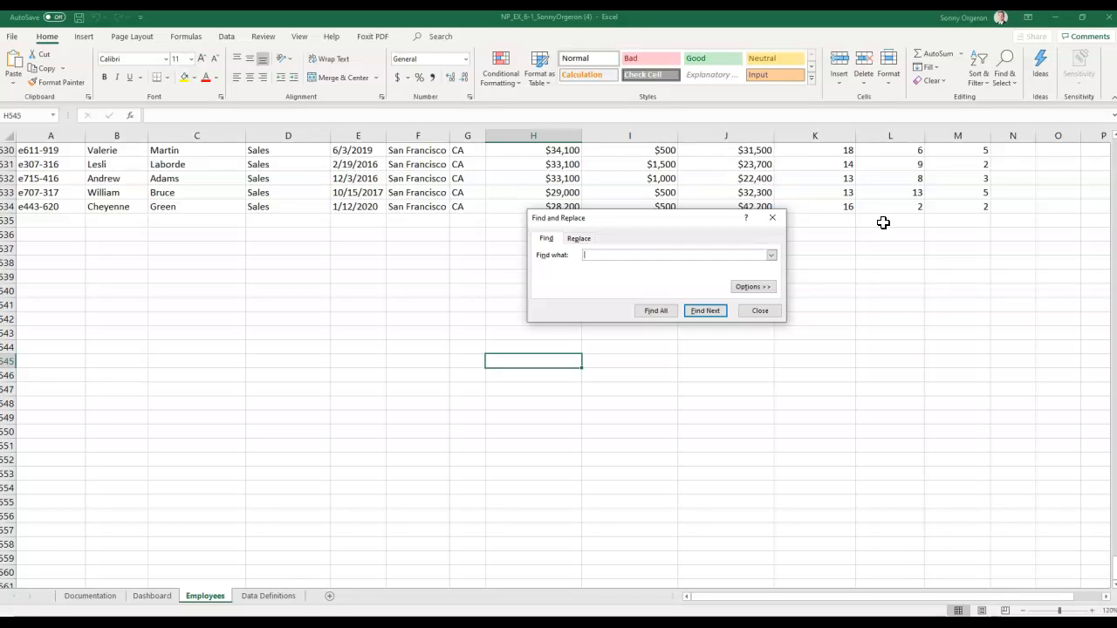
pyautogui.write('$4,500')
pyautogui.click(752, 287)
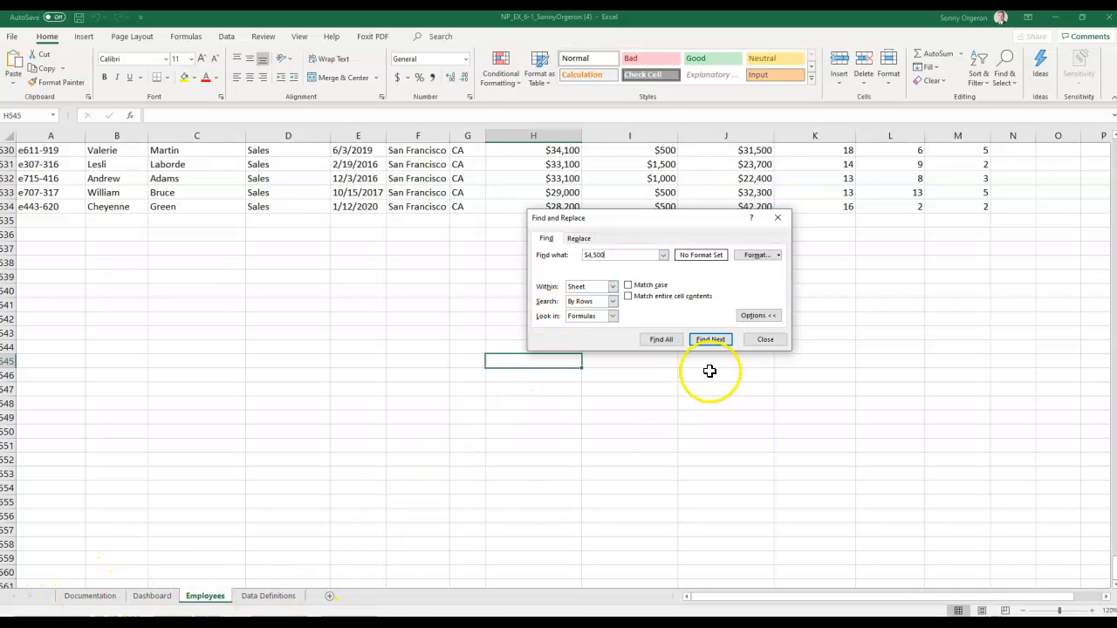
pyautogui.click(593, 318)
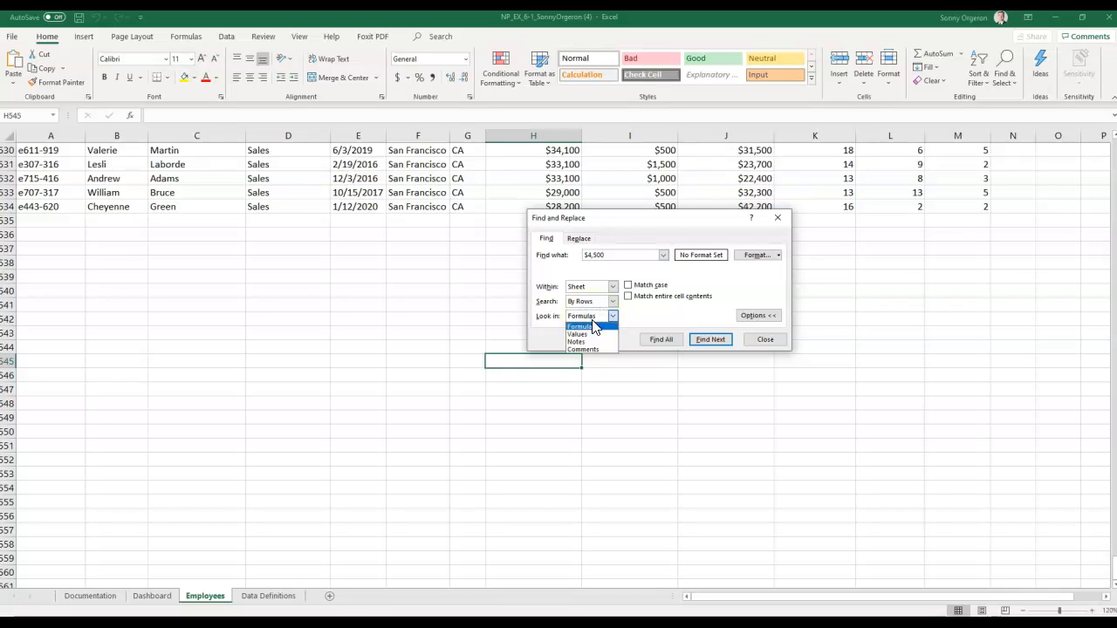
pyautogui.click(591, 334)
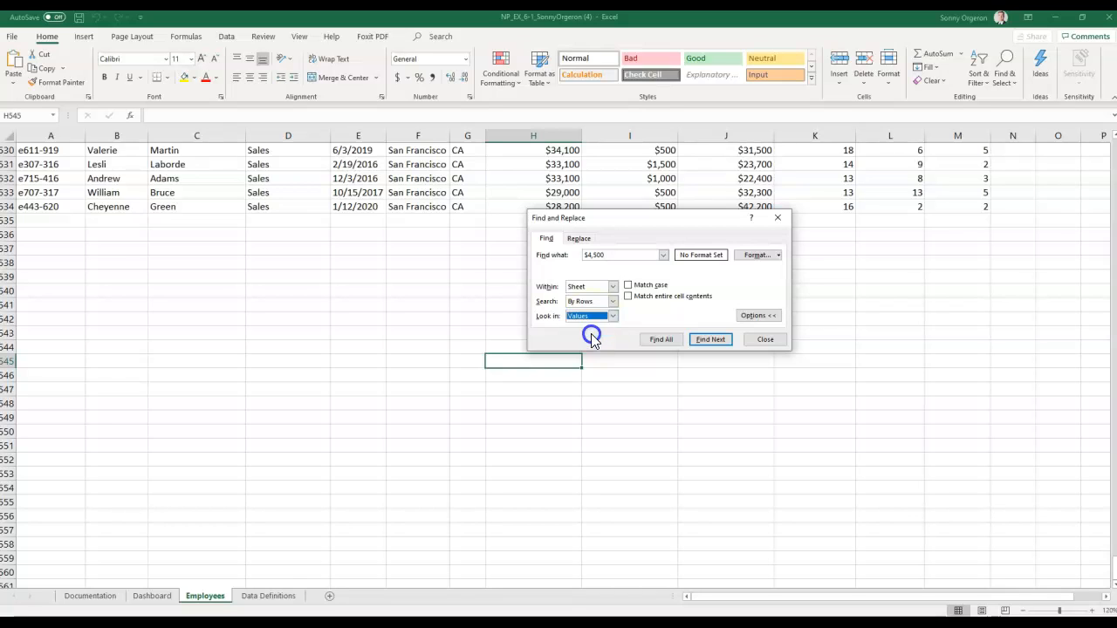
pyautogui.click(628, 297)
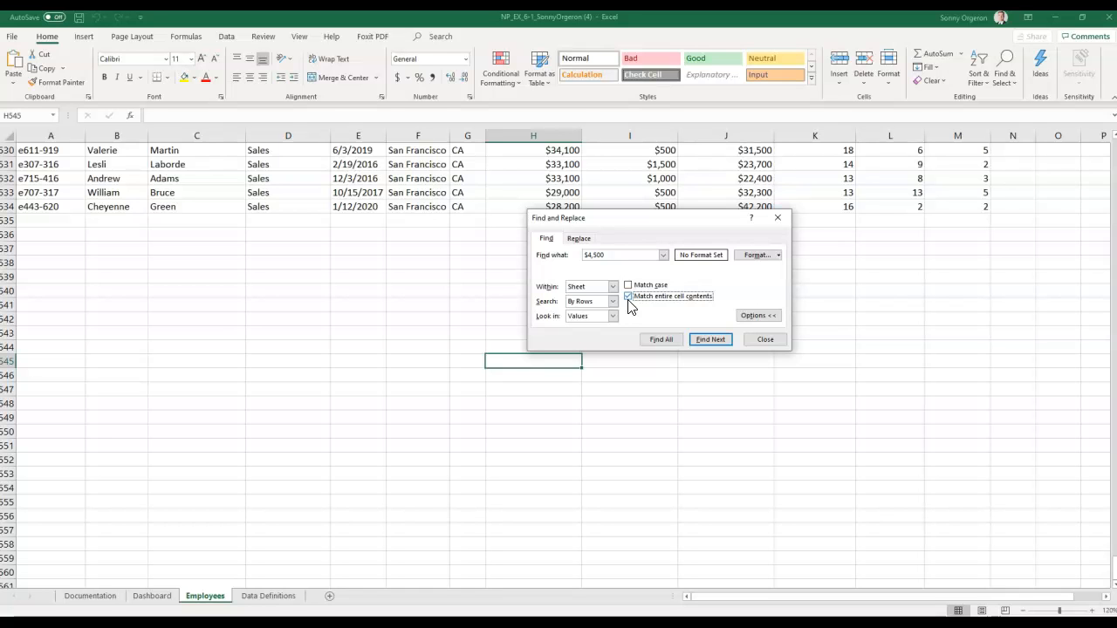
pyautogui.click(666, 340)
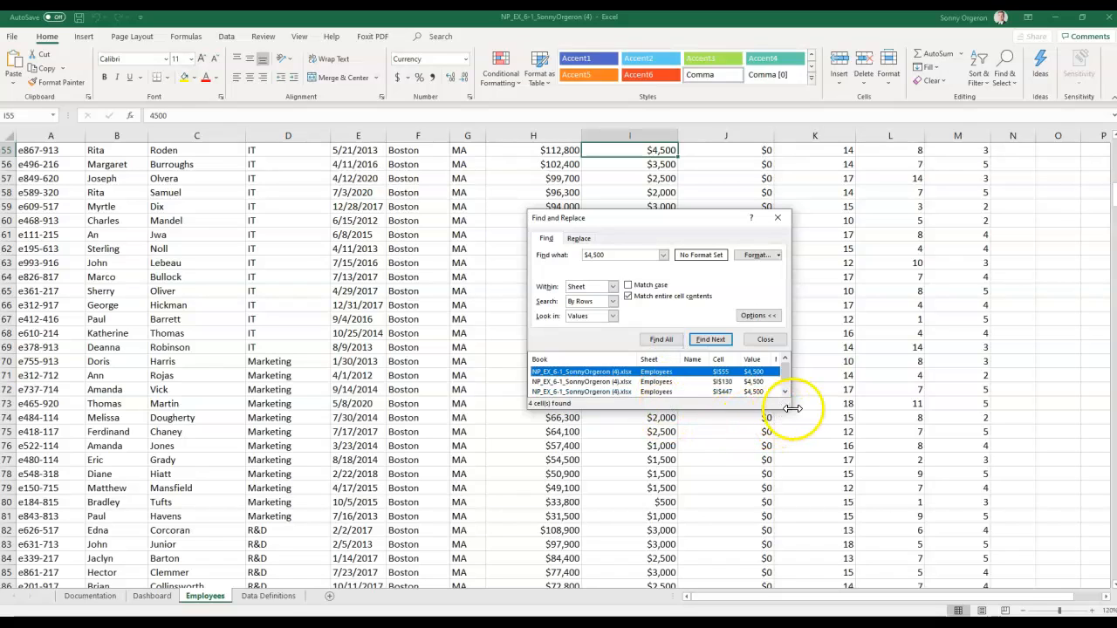
# - Enlarge the results, jump to the $4,500 matches in I130, I447 and I449, then close Find
pyautogui.moveTo(789, 406); pyautogui.dragTo(861, 454)
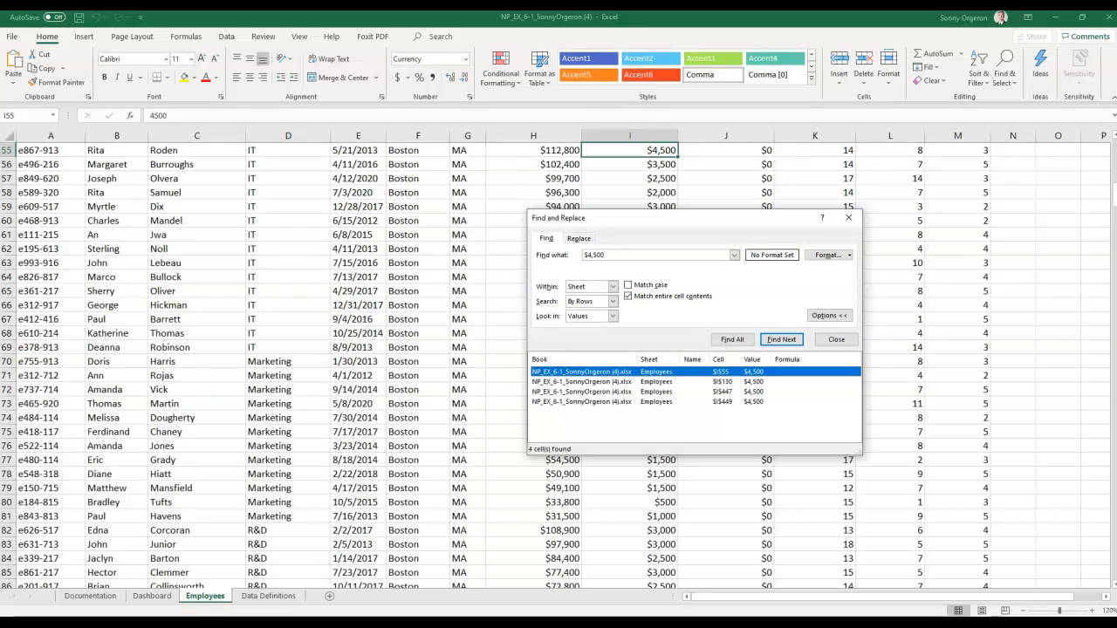
pyautogui.click(582, 382)
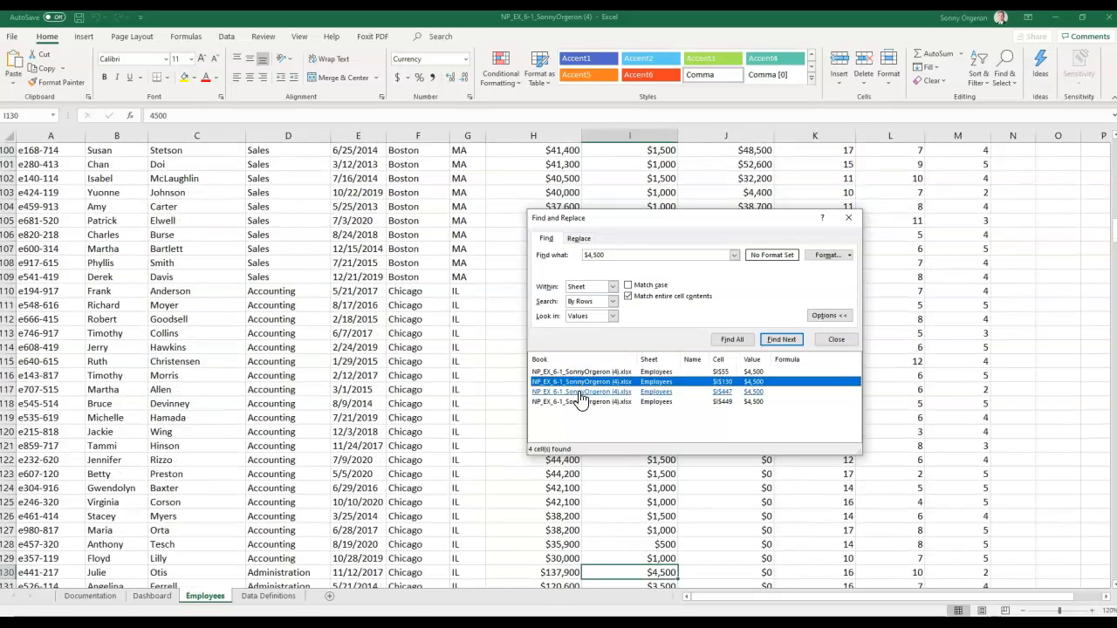
pyautogui.click(582, 392)
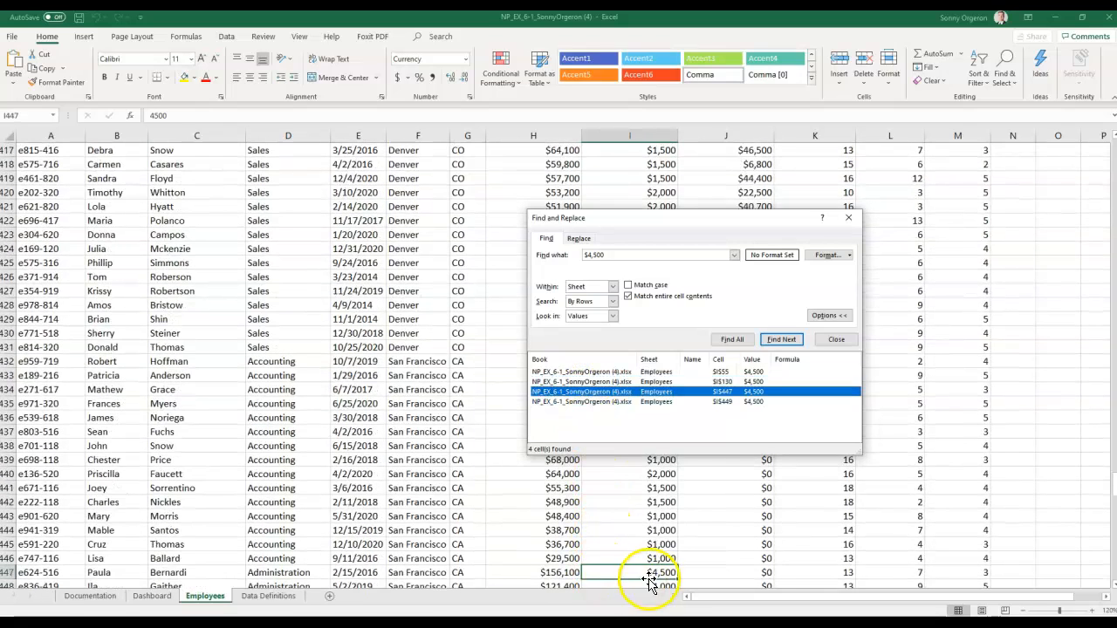
pyautogui.click(574, 404)
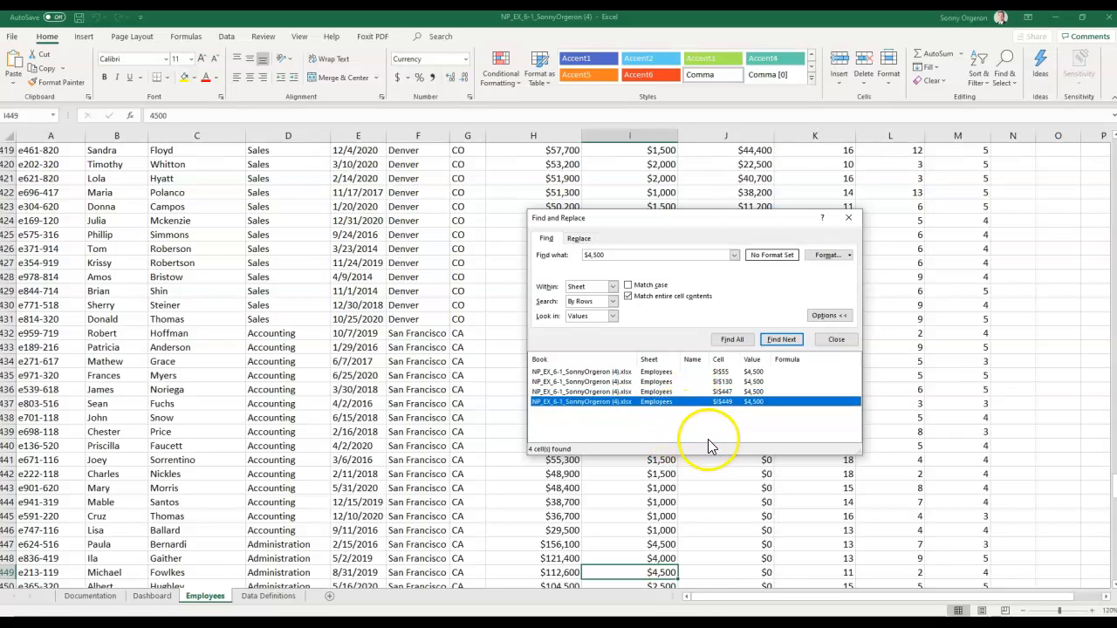
pyautogui.click(836, 340)
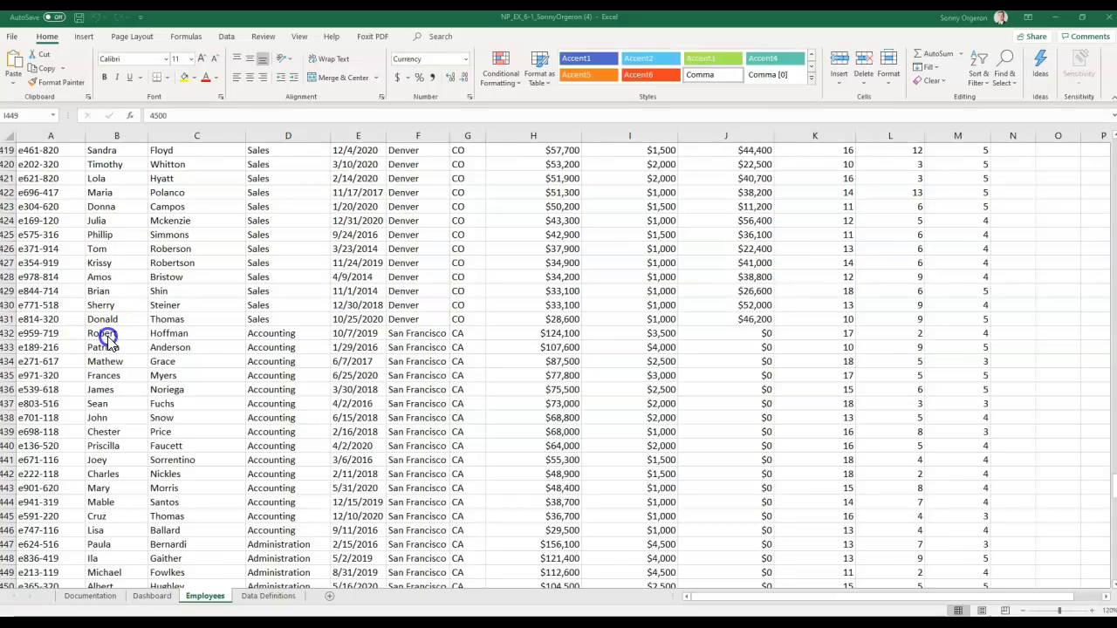
pyautogui.click(42, 116)
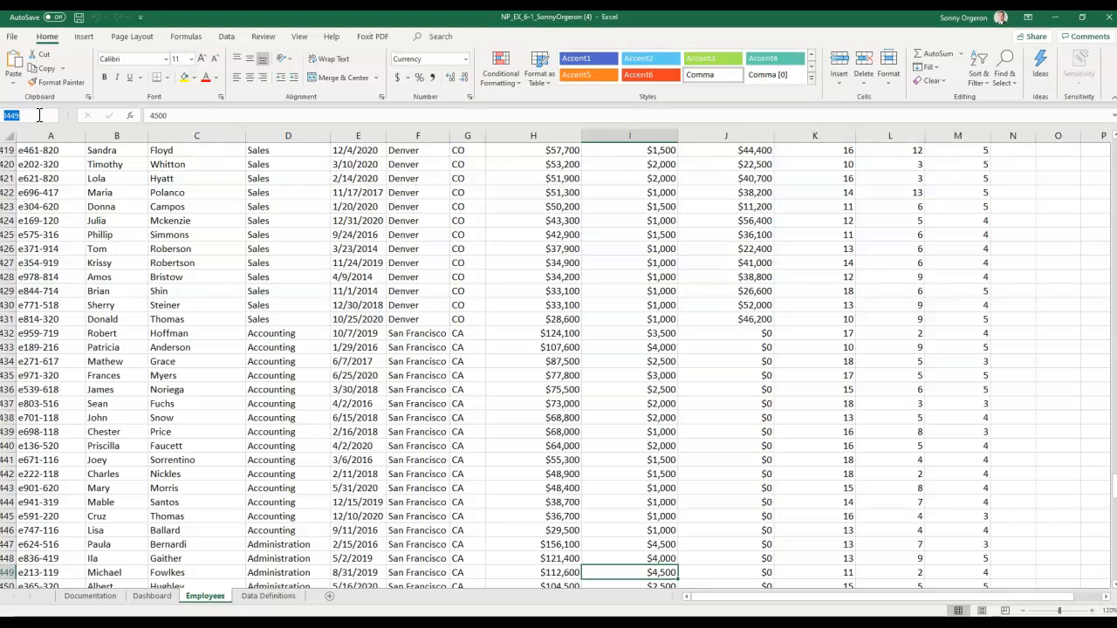
# - Jump back to cell A5 via the Name Box and enable Data > Filter on the headers
pyautogui.write('e')
pyautogui.write('5')
pyautogui.press('Return')
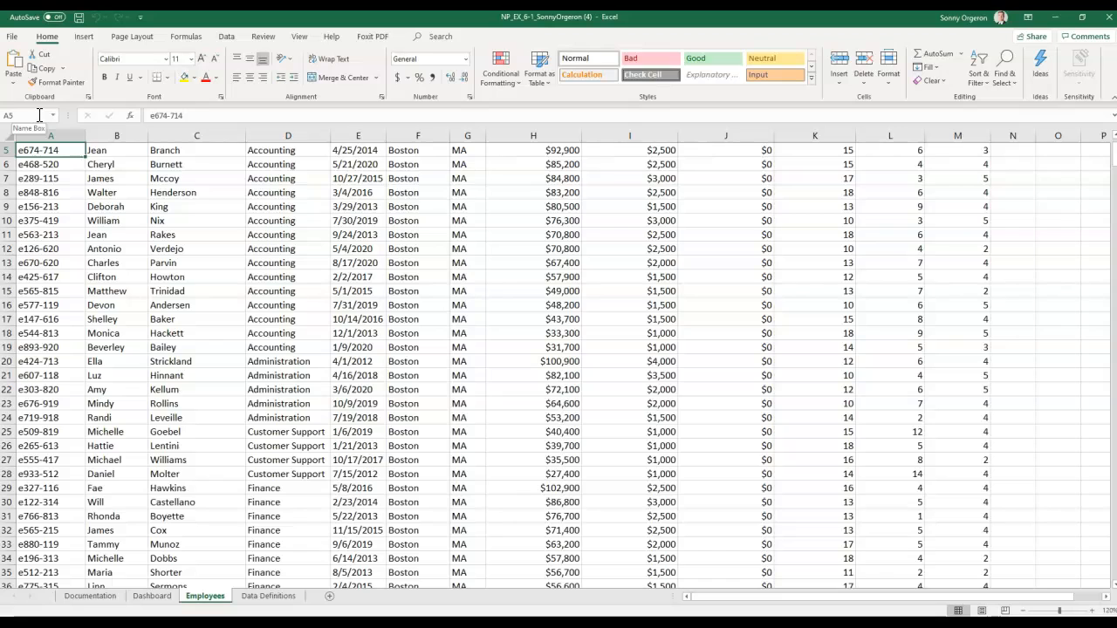
pyautogui.click(228, 37)
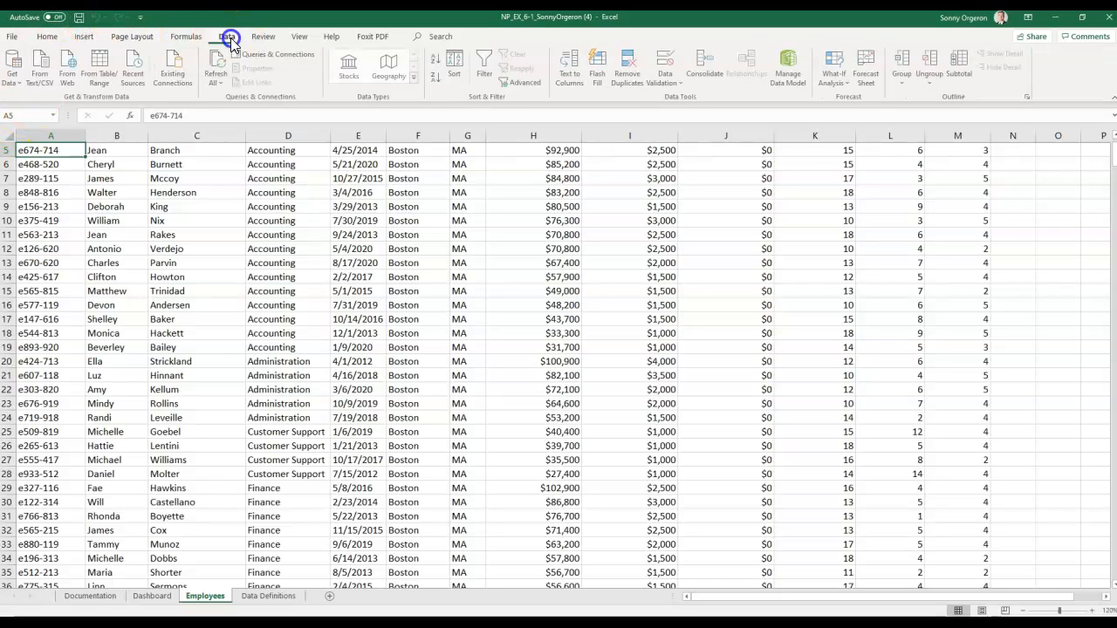
pyautogui.click(486, 70)
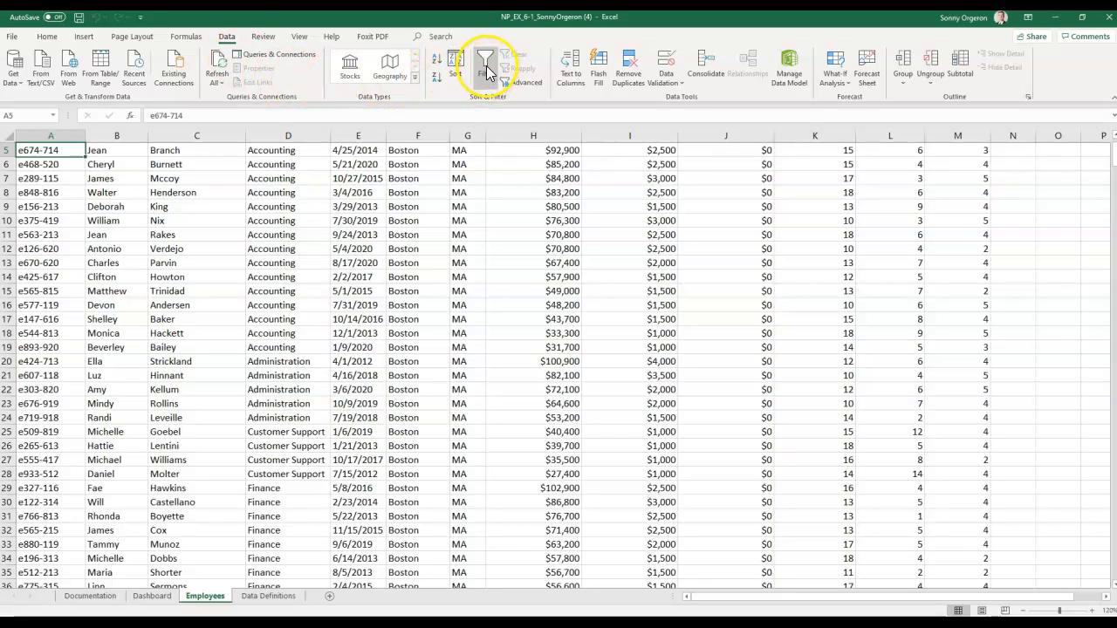
pyautogui.click(486, 70)
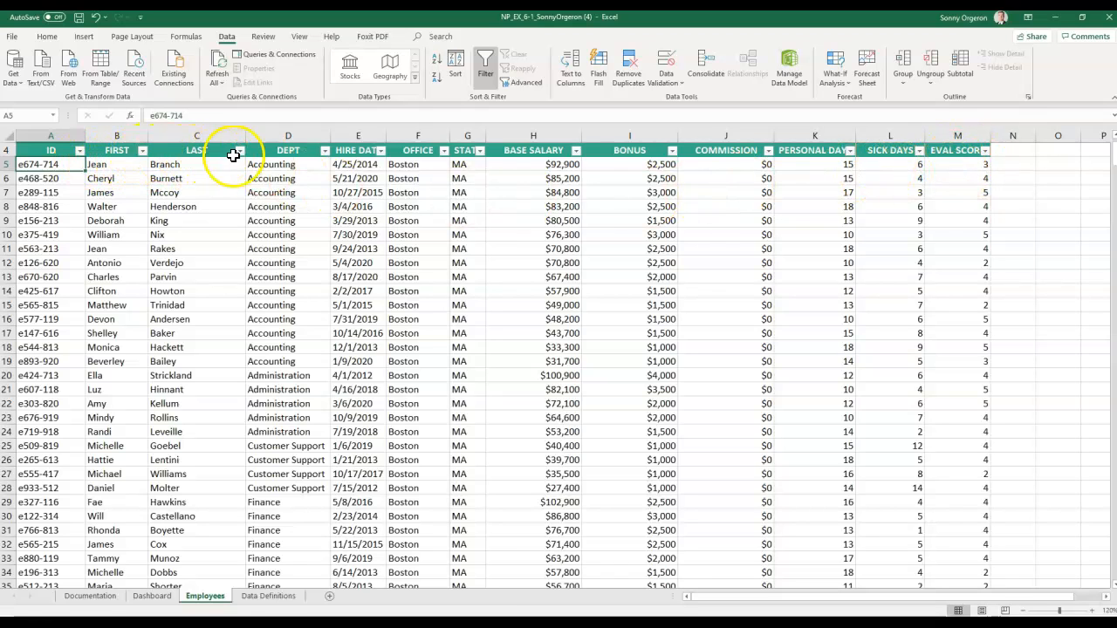
# - In the DEPT filter, uncheck (Select All) and keep only IT, leaving 71 of 530 records
pyautogui.click(324, 154)
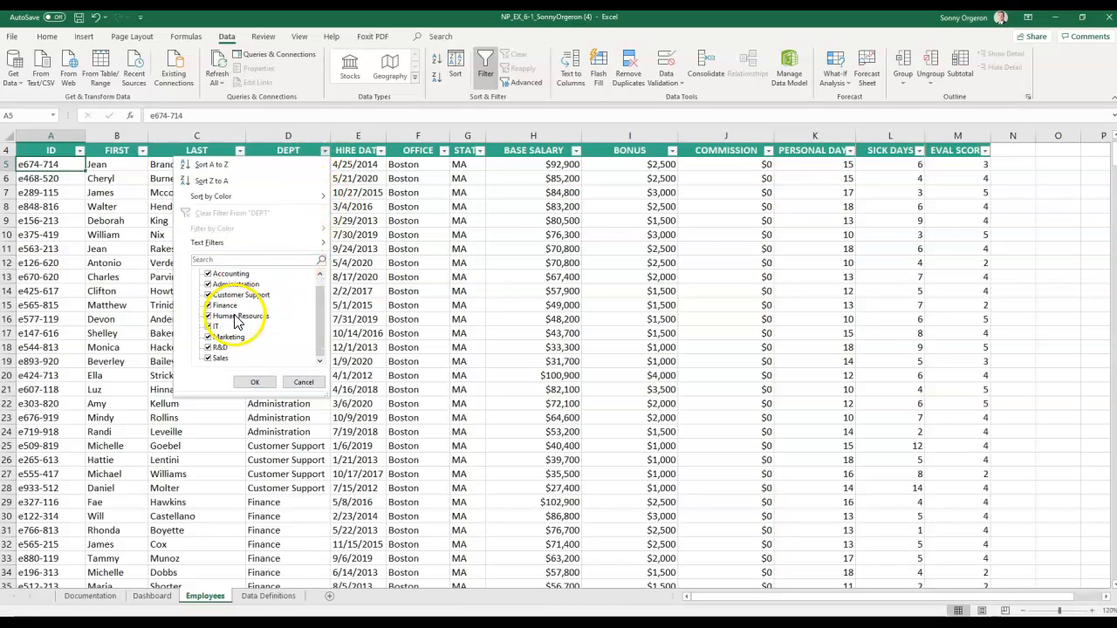
pyautogui.click(223, 275)
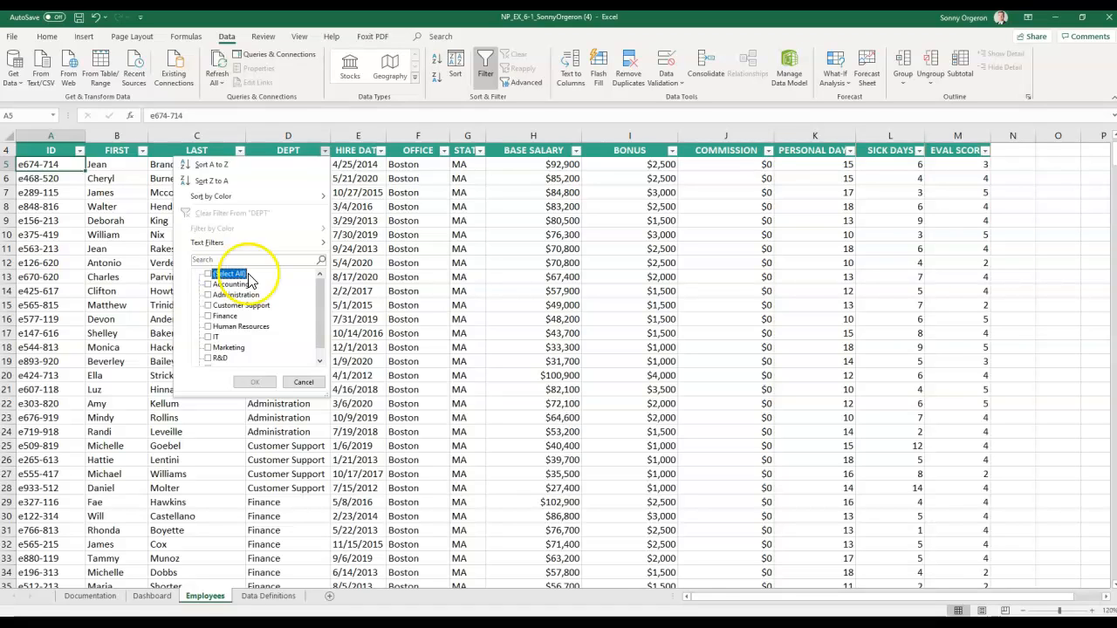
pyautogui.click(208, 338)
pyautogui.click(253, 381)
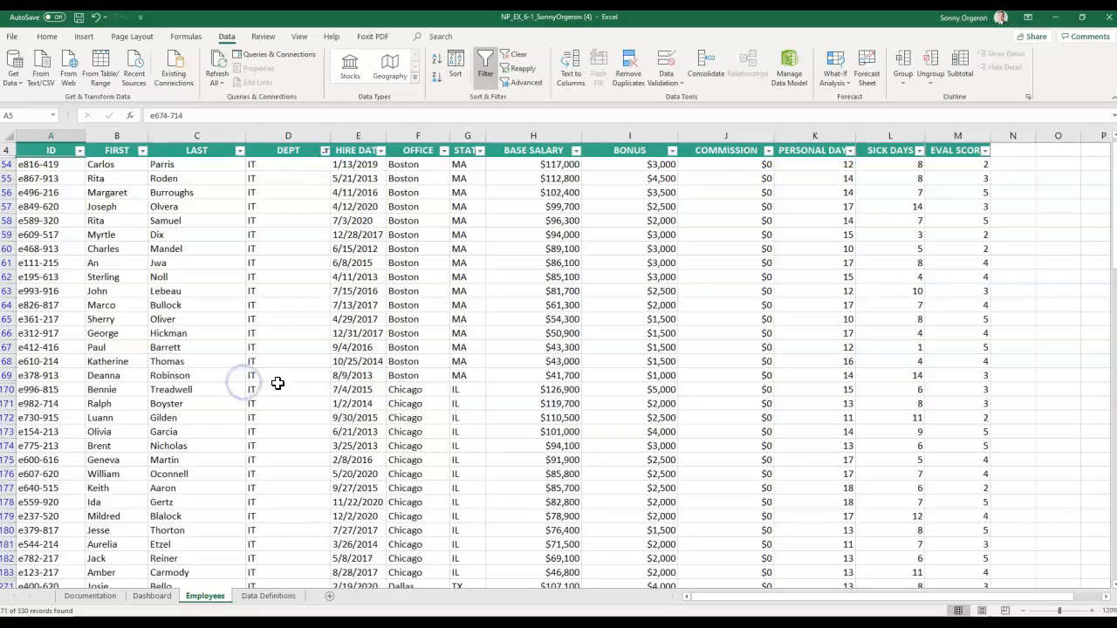
pyautogui.scroll(-20, 301, 342)
pyautogui.scroll(17, 302, 342)
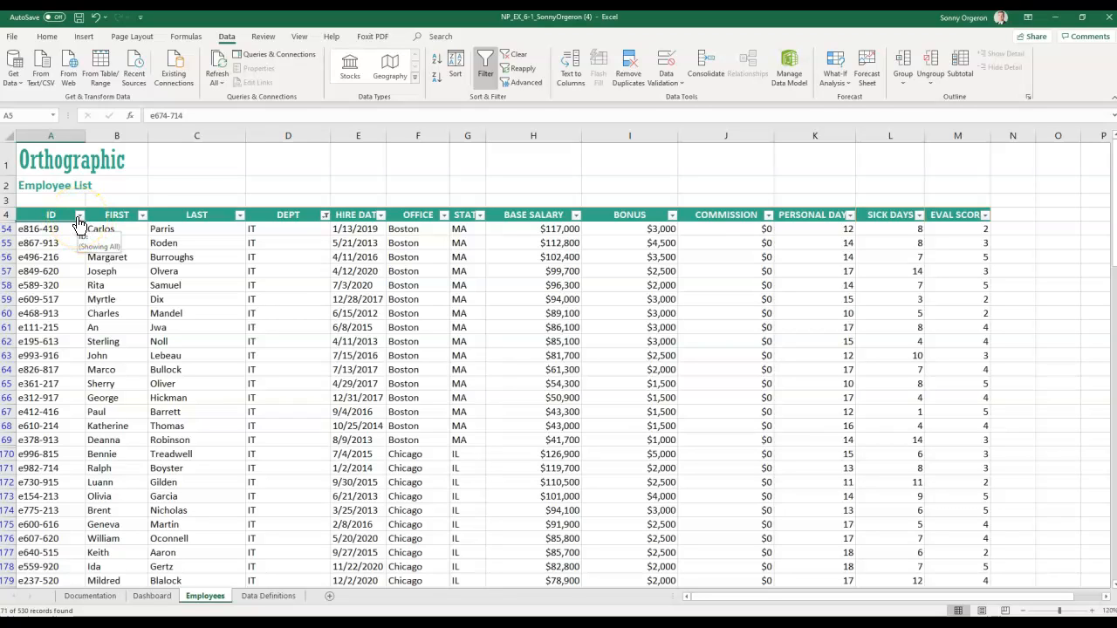
# - Re-check (Select All) in the DEPT filter so every department shows again
pyautogui.click(324, 216)
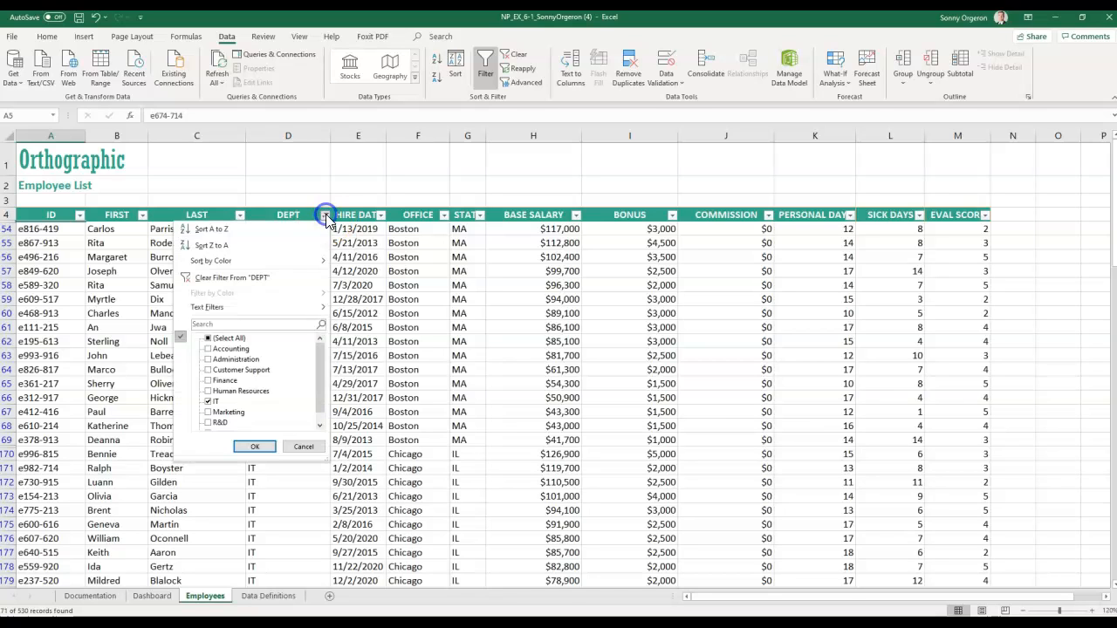
pyautogui.click(209, 342)
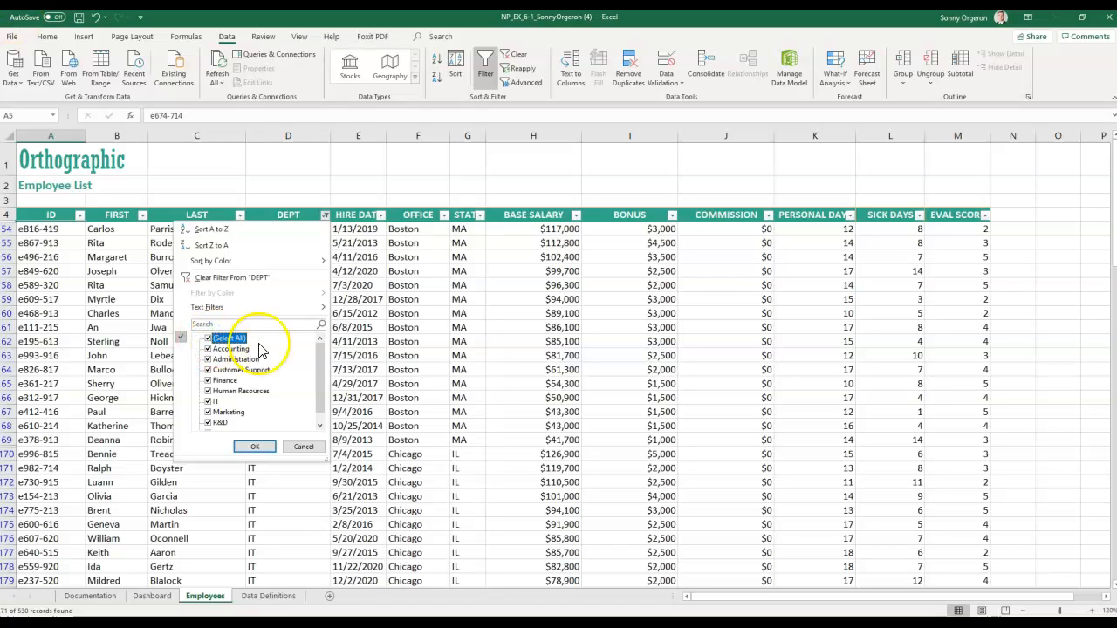
pyautogui.click(255, 446)
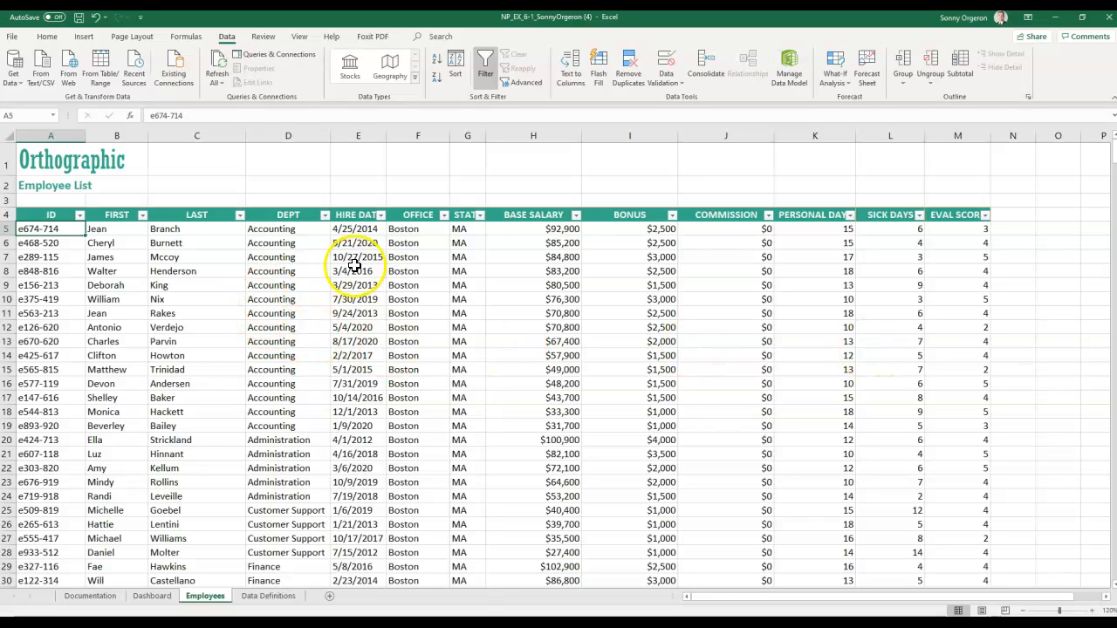
# - In the OFFICE filter, clear all cities and check only Chicago, showing 132 of 530 records
pyautogui.click(444, 216)
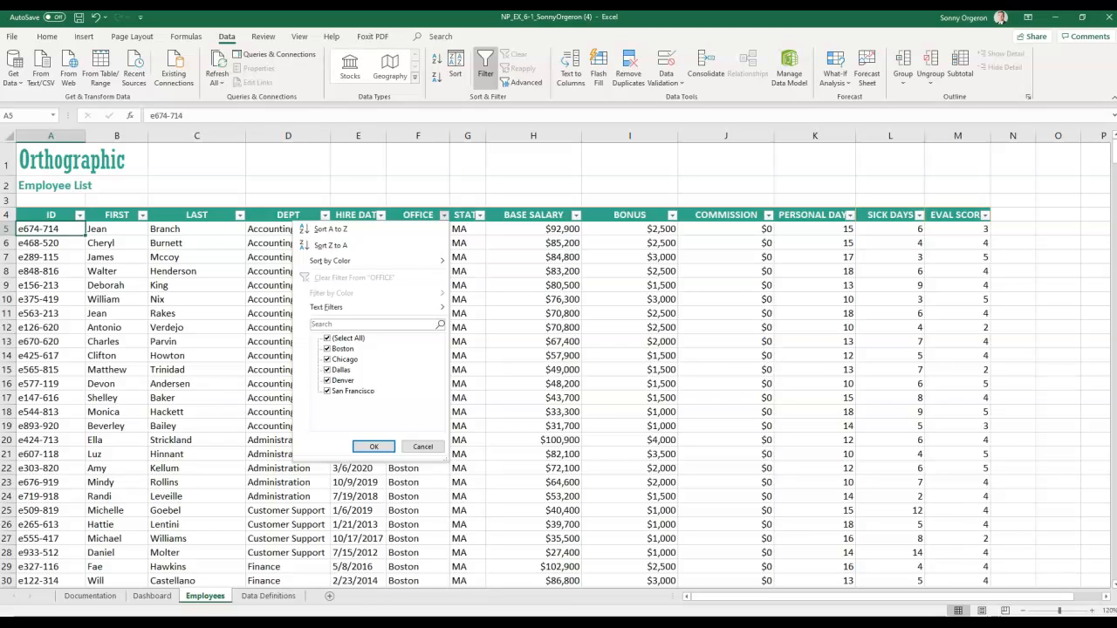
pyautogui.click(327, 338)
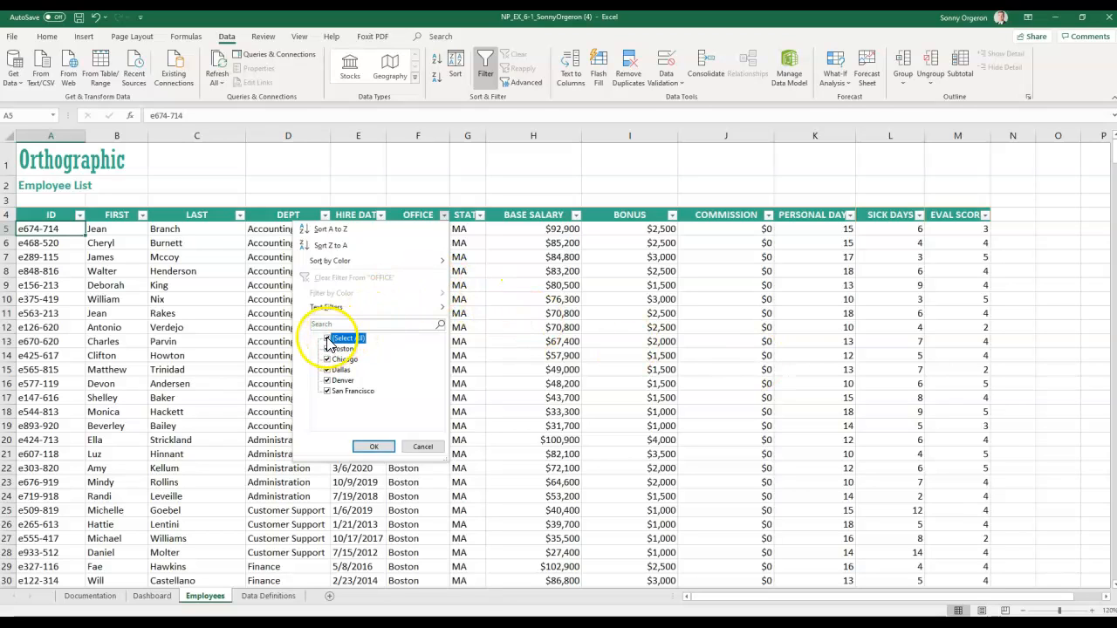
pyautogui.click(328, 358)
pyautogui.click(365, 449)
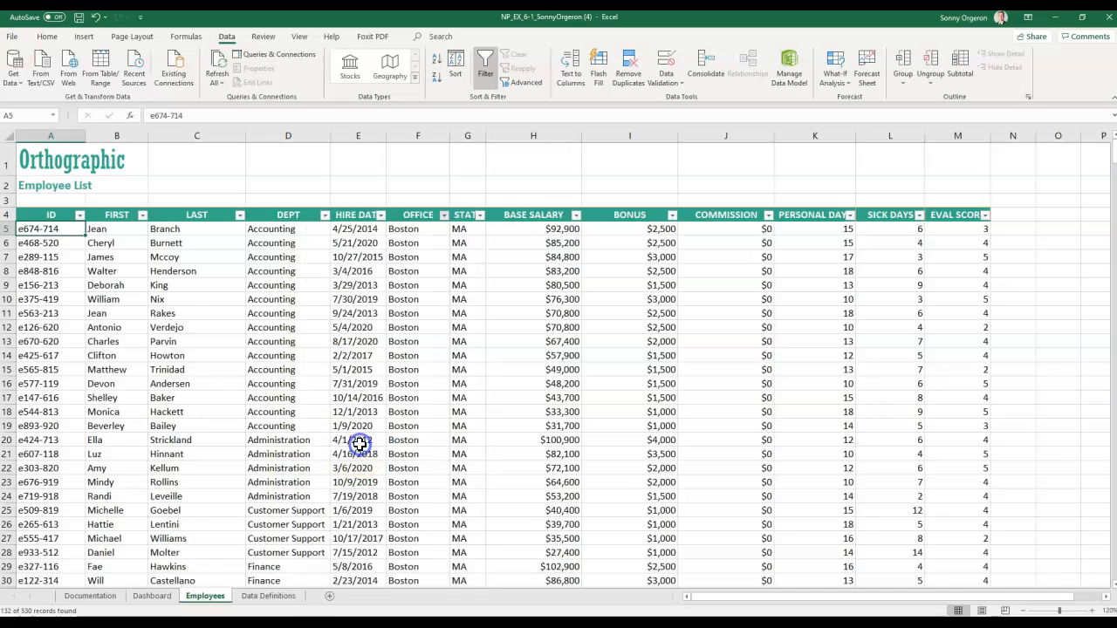
pyautogui.scroll(-10, 427, 375)
pyautogui.scroll(10, 428, 375)
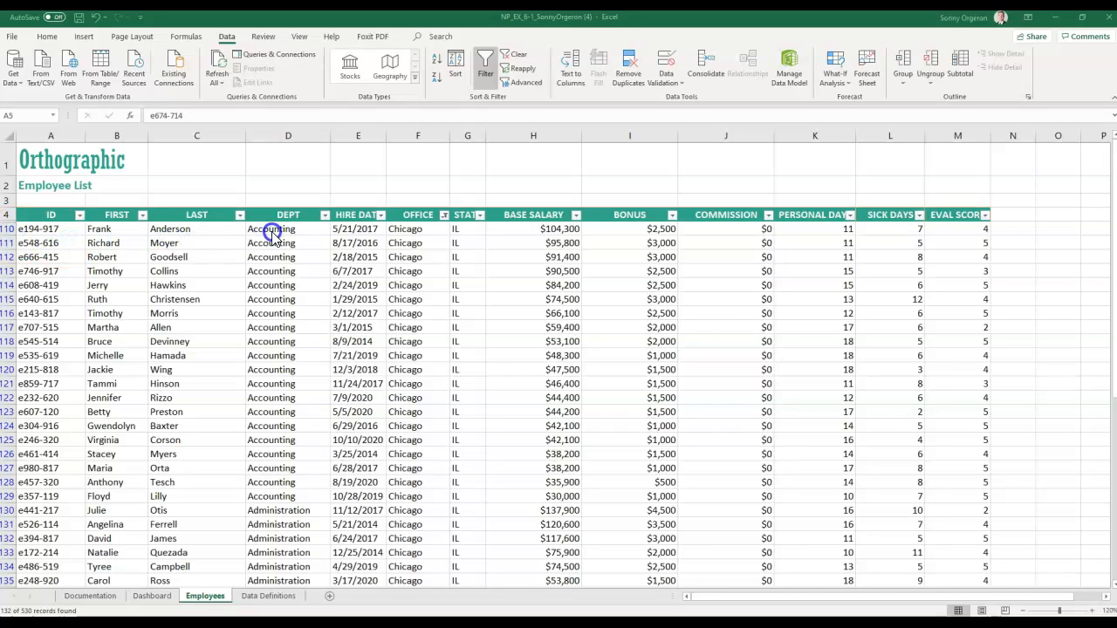
pyautogui.click(325, 215)
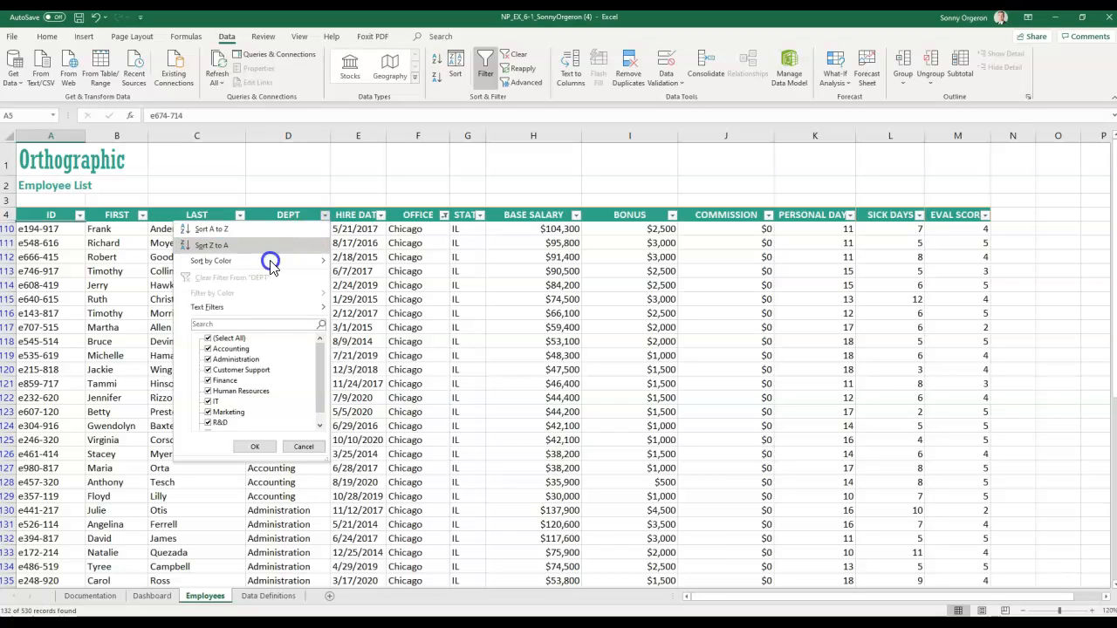
pyautogui.click(209, 340)
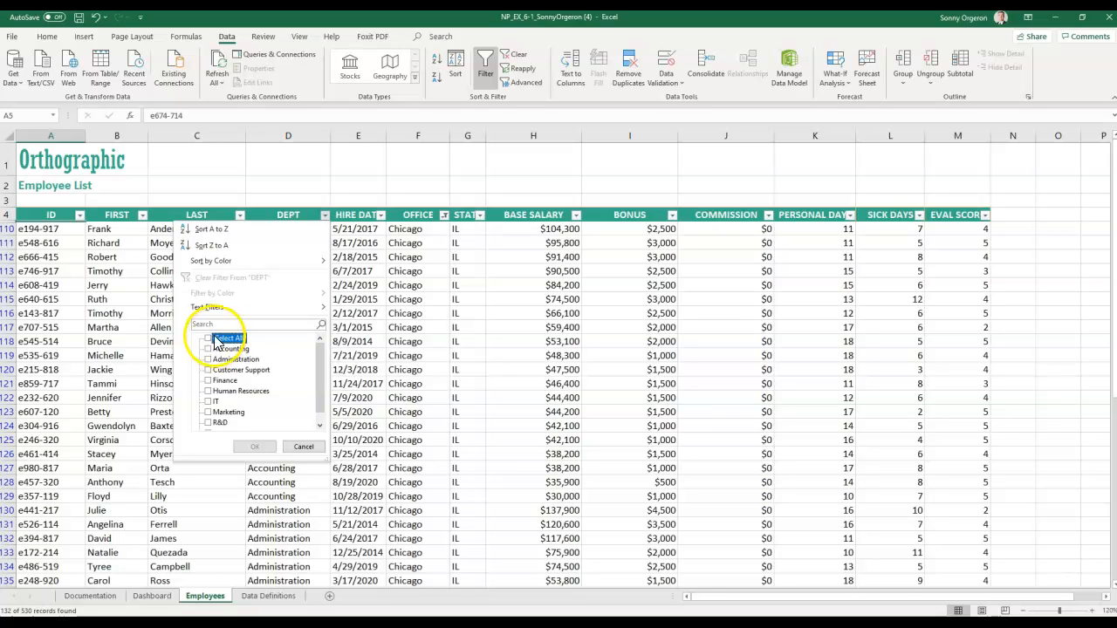
pyautogui.click(208, 401)
pyautogui.click(209, 424)
pyautogui.click(253, 448)
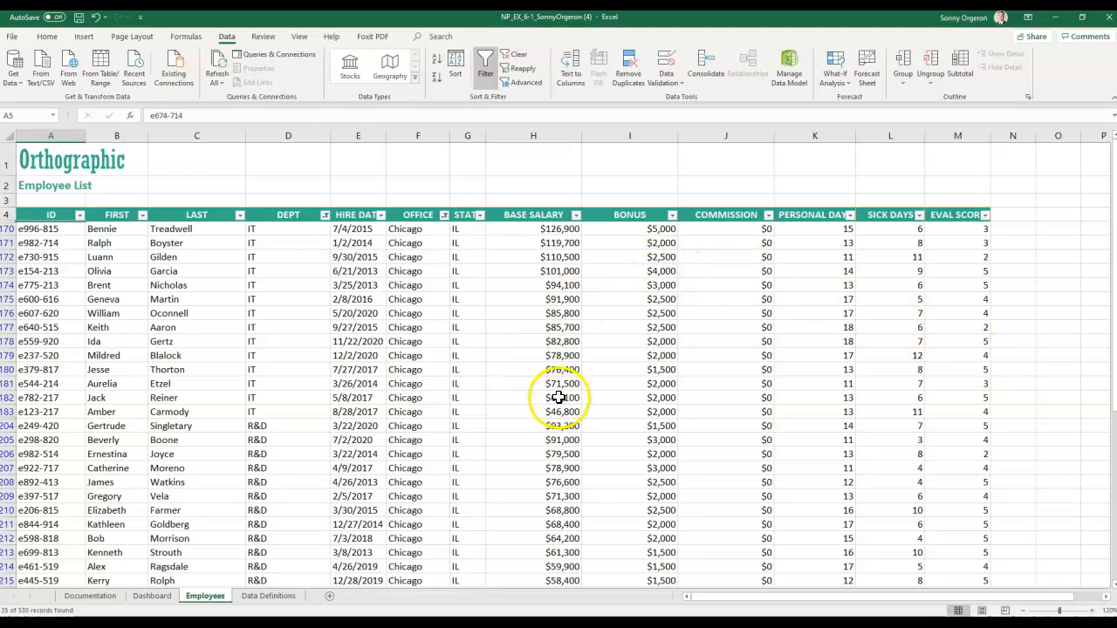
pyautogui.scroll(-2, 426, 468)
pyautogui.scroll(-3, 426, 468)
pyautogui.scroll(5, 427, 468)
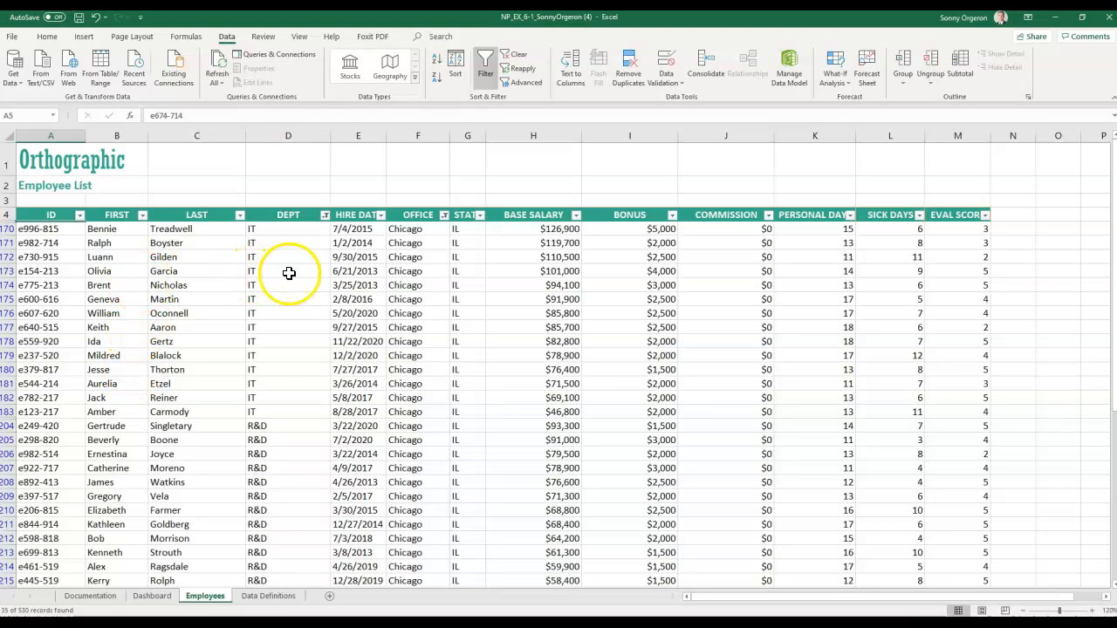
pyautogui.scroll(-3, 340, 276)
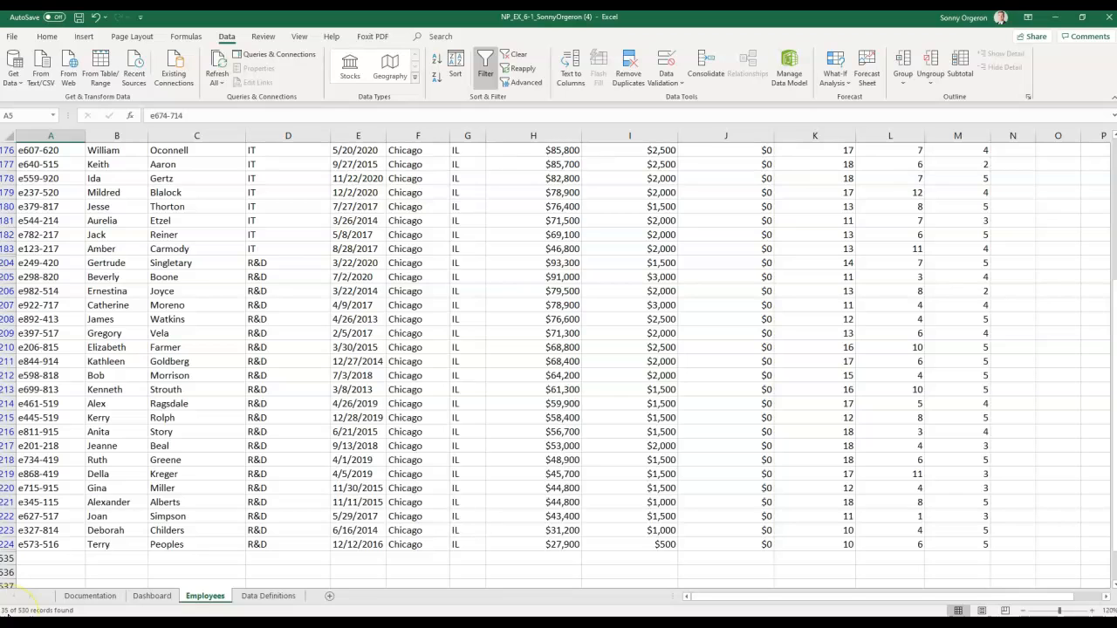
pyautogui.scroll(3, 479, 486)
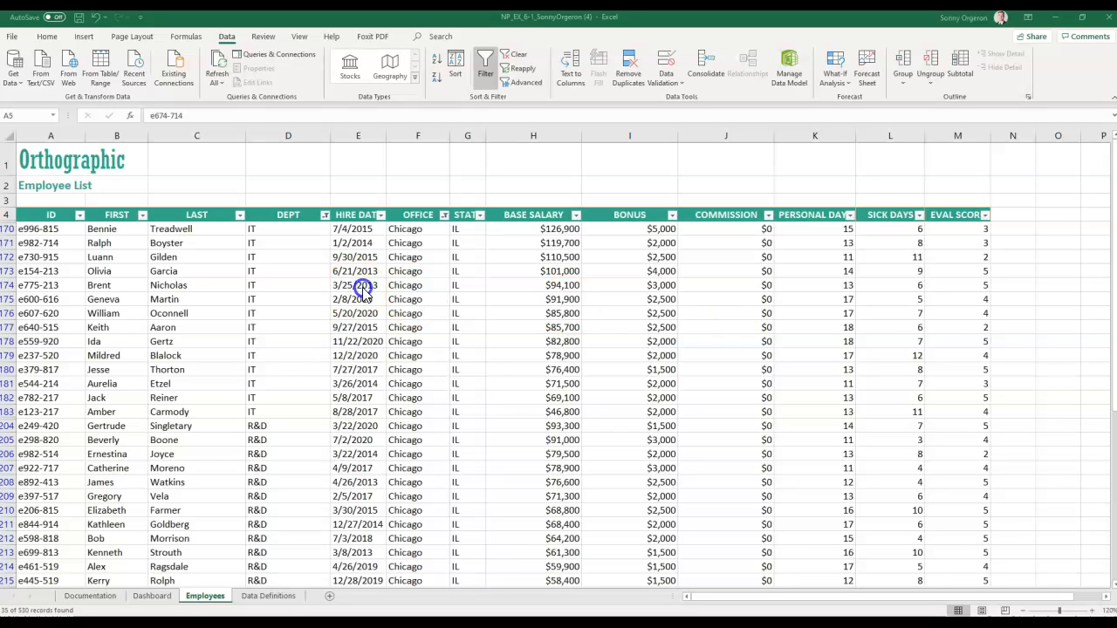
# - Start a custom HIRE DATE filter with 'is after or equal to' 1/1/2020
pyautogui.click(384, 217)
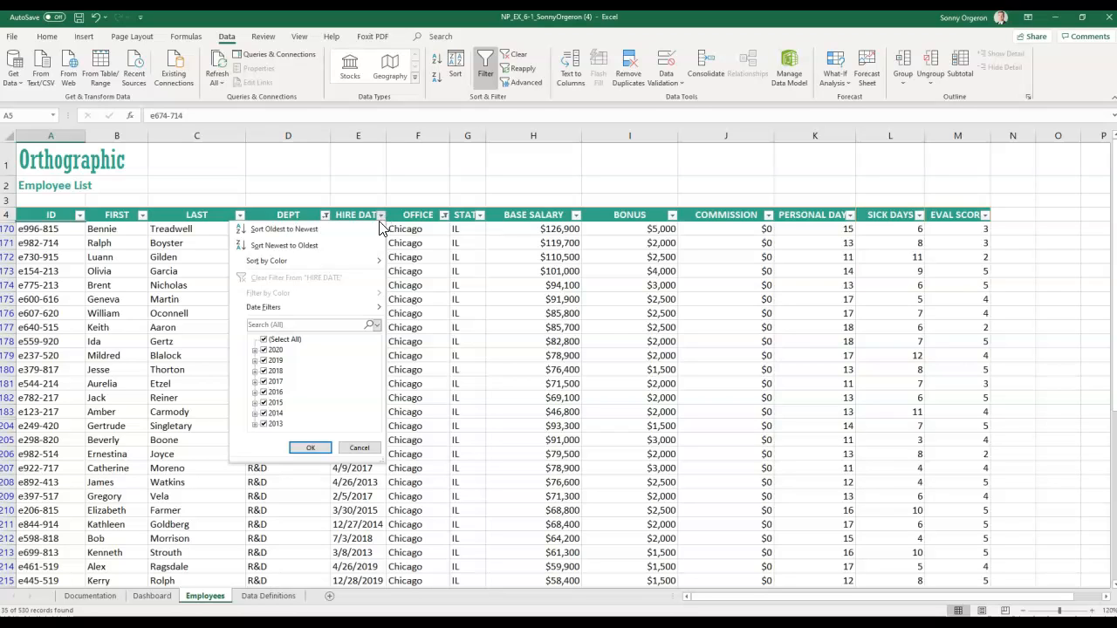
pyautogui.click(255, 310)
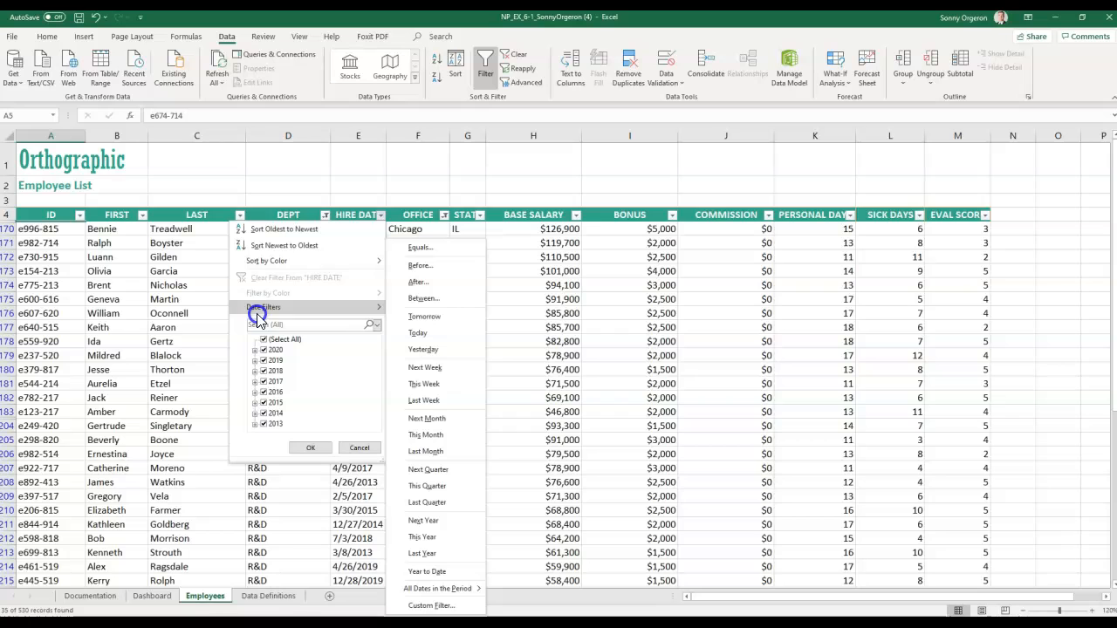
pyautogui.click(434, 287)
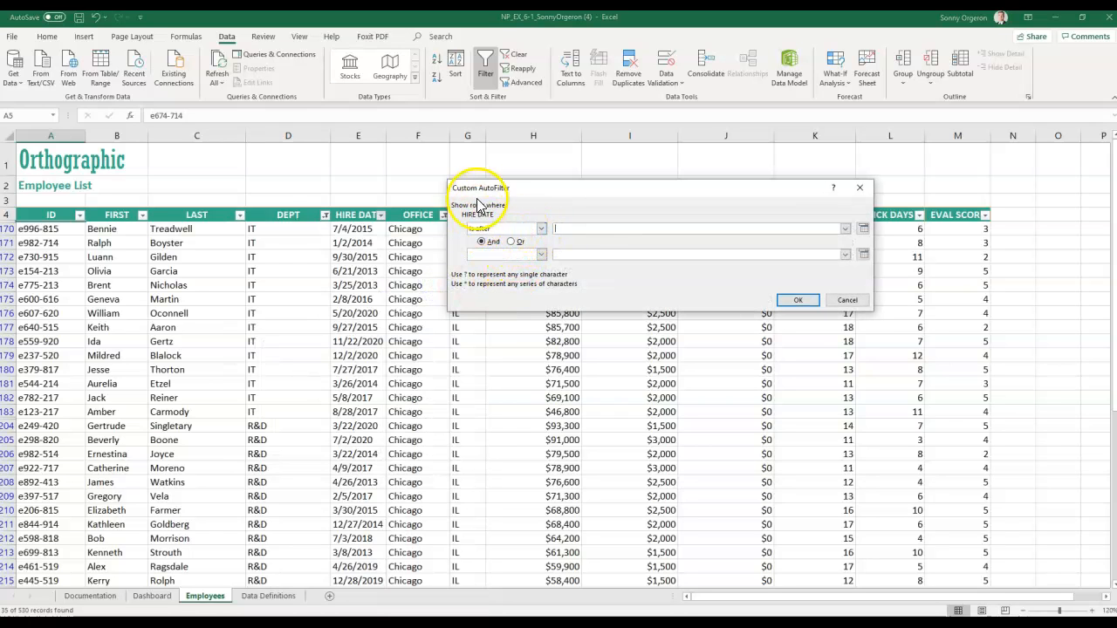
pyautogui.click(583, 227)
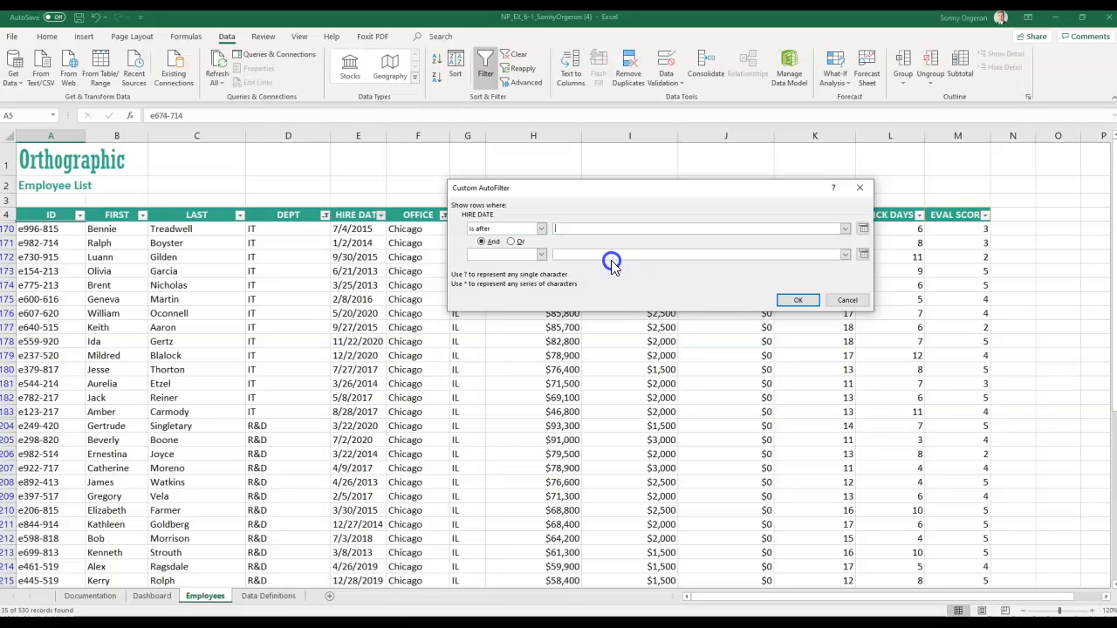
pyautogui.click(543, 232)
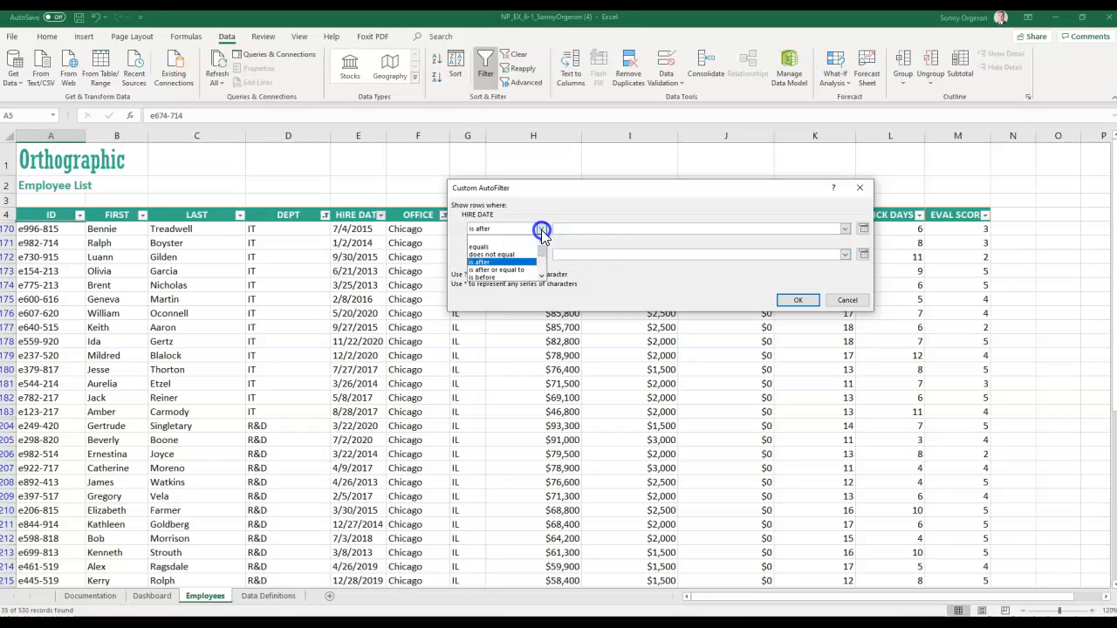
pyautogui.click(520, 270)
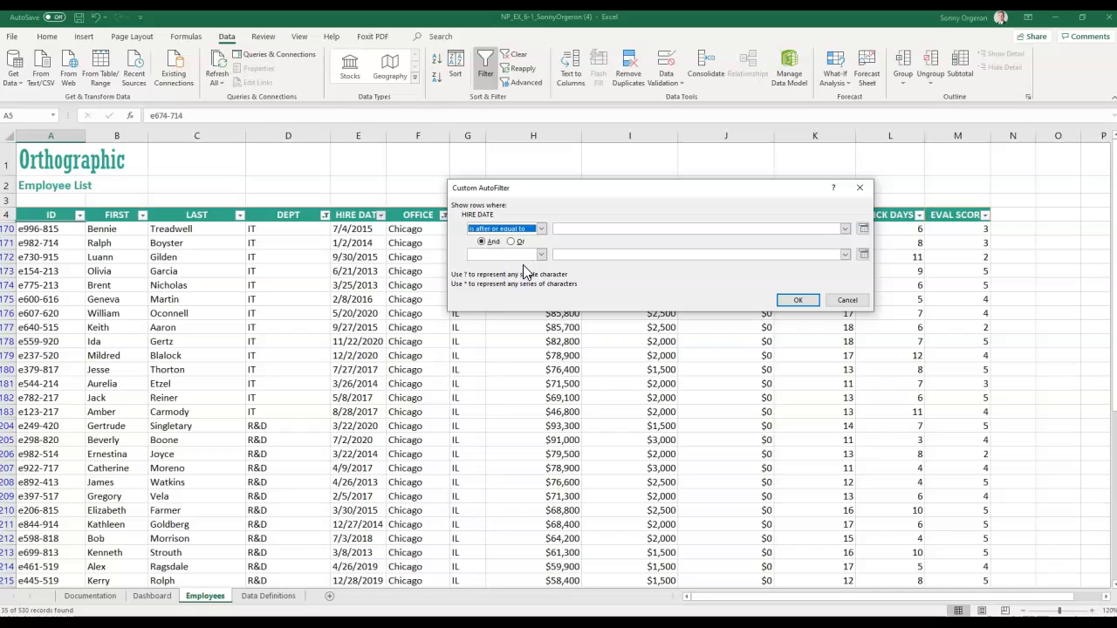
pyautogui.click(570, 229)
pyautogui.write('1/1')
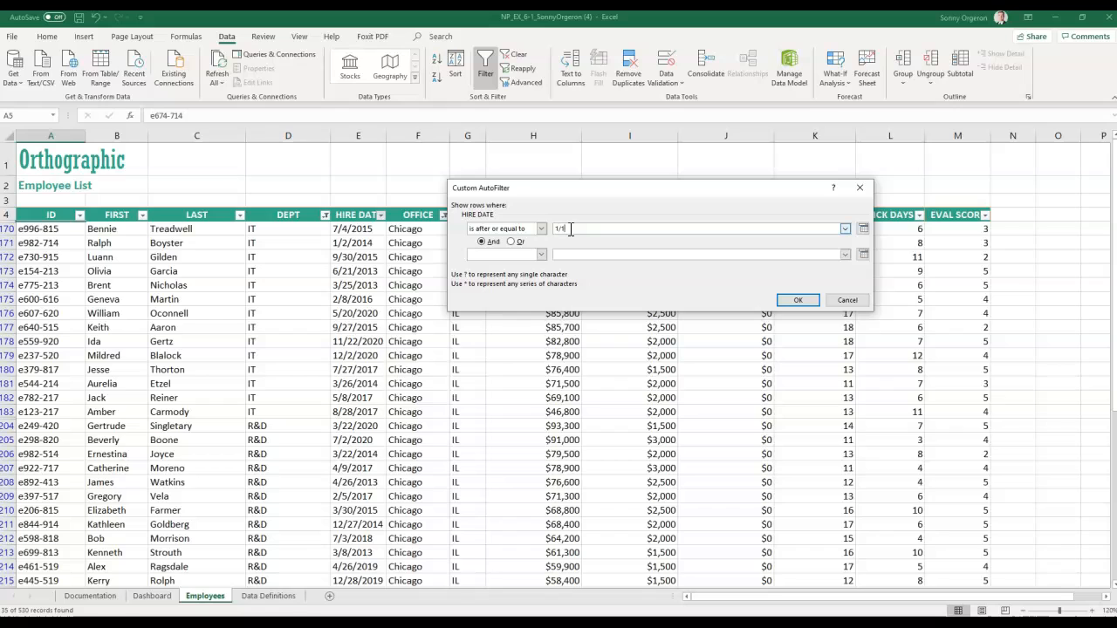
pyautogui.write('/2020')
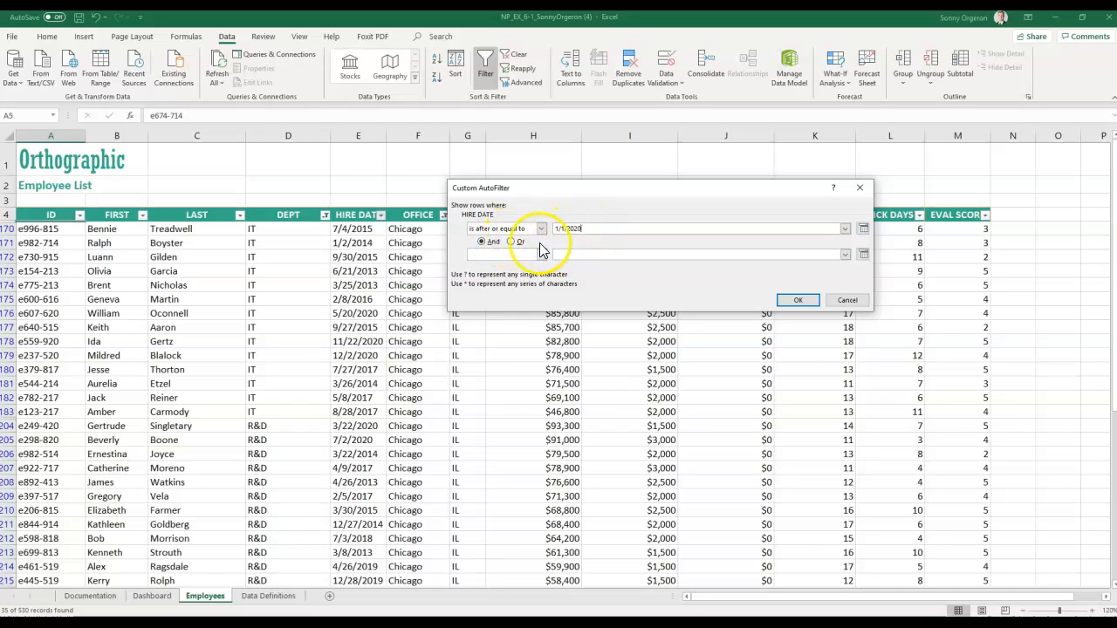
# - Add the And condition 'is before or equal to' 12/31/2020 and apply, leaving five hires
pyautogui.click(502, 254)
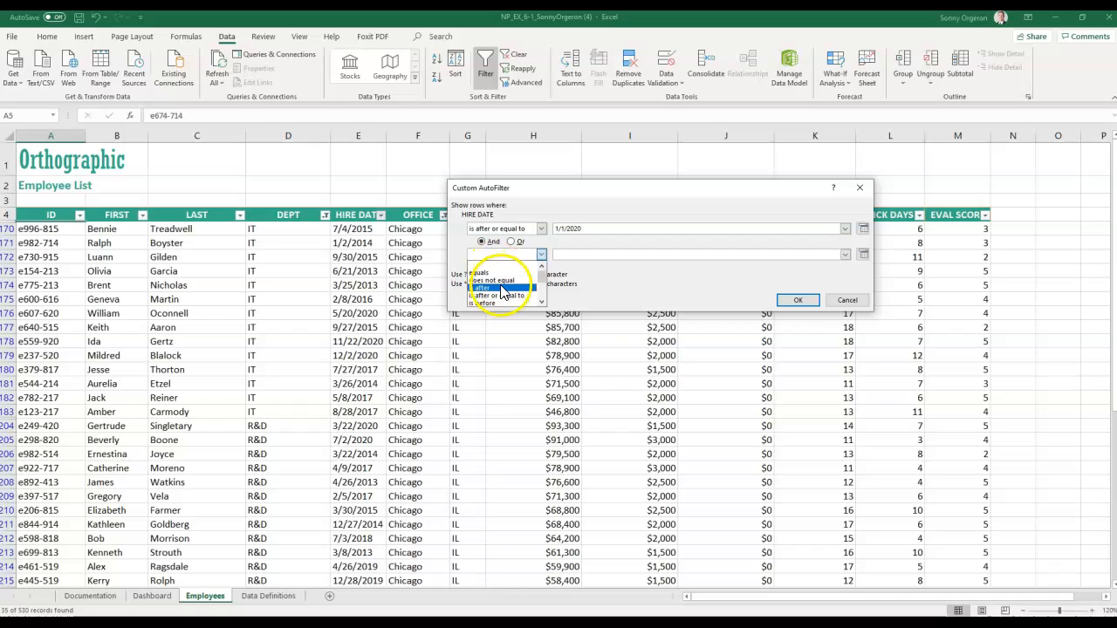
pyautogui.scroll(-2, 503, 303)
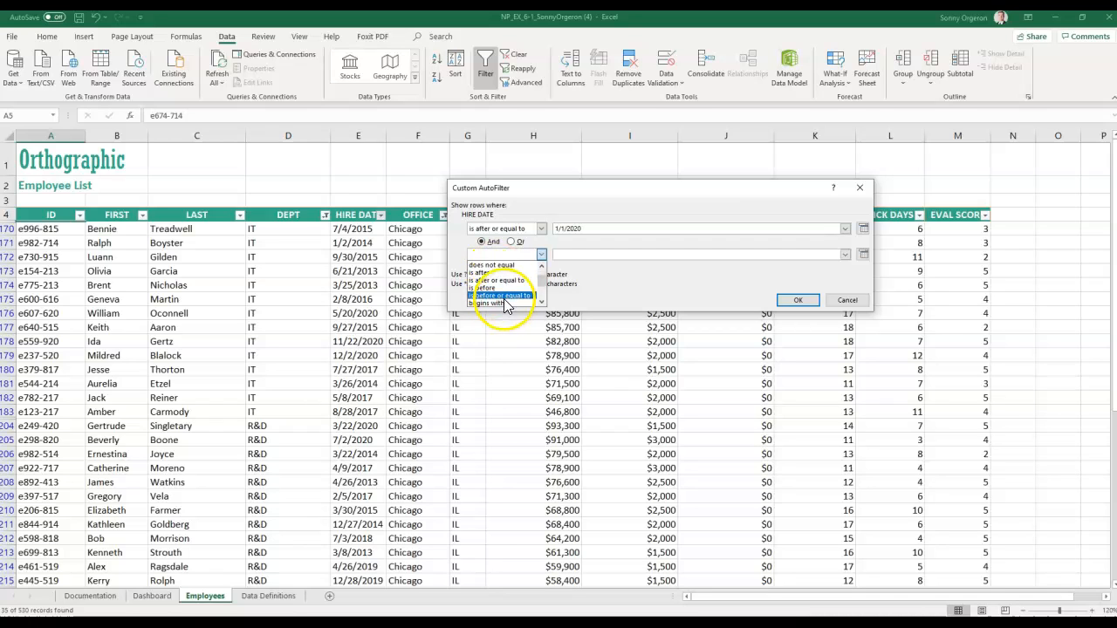
pyautogui.click(504, 298)
pyautogui.click(583, 257)
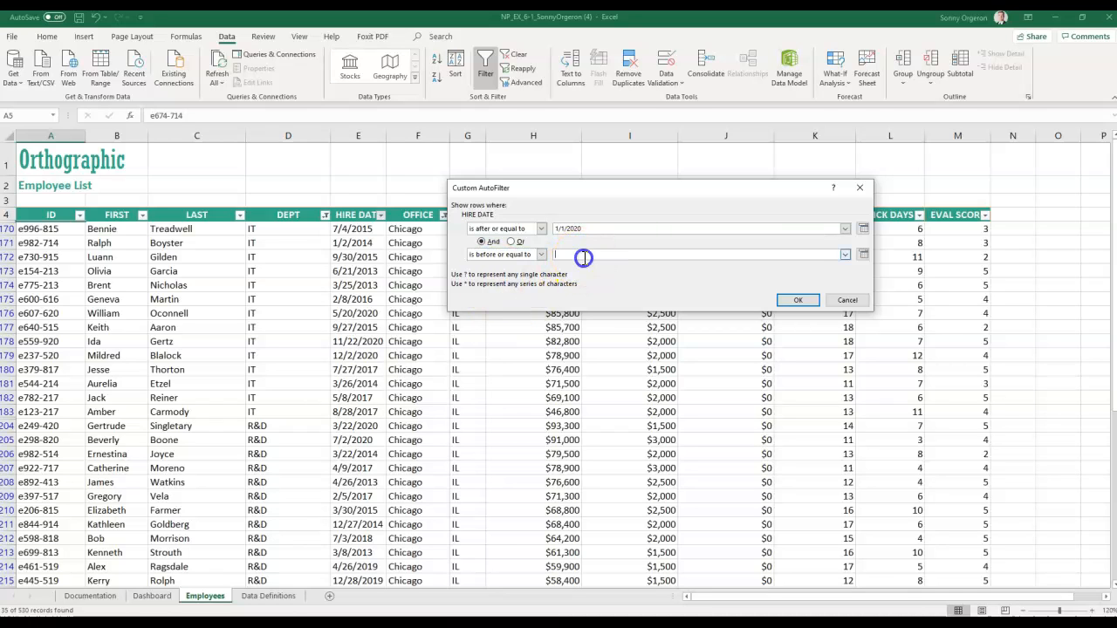
pyautogui.write('12/31/2020')
pyautogui.click(798, 299)
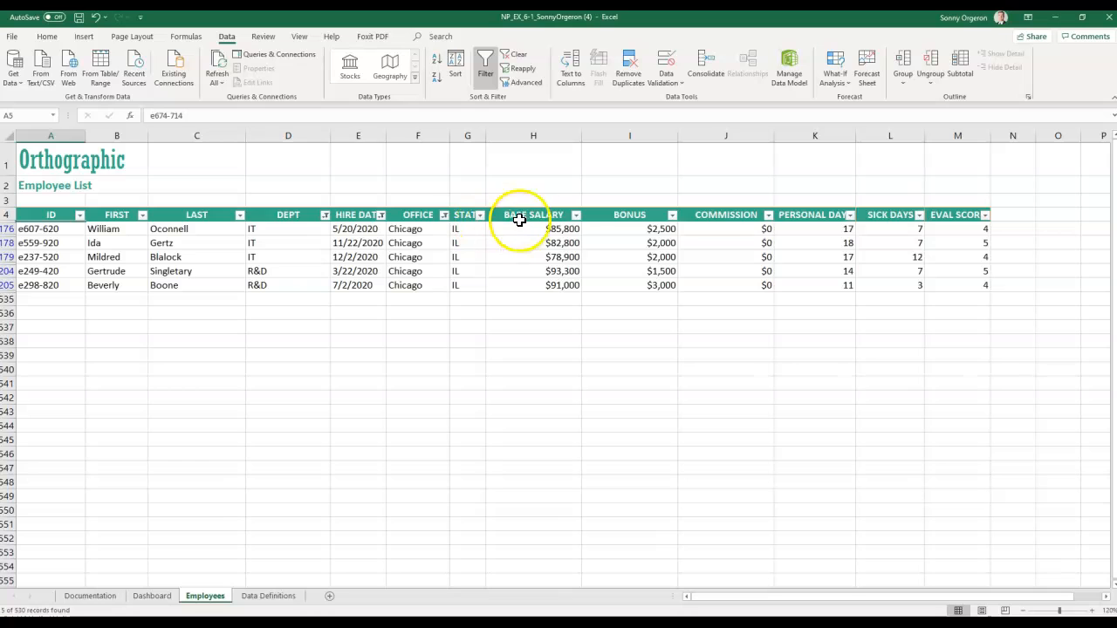
# - Filter BASE SALARY to greater than or equal to 90000, leaving the $93,300 and $91,000 records
pyautogui.click(577, 216)
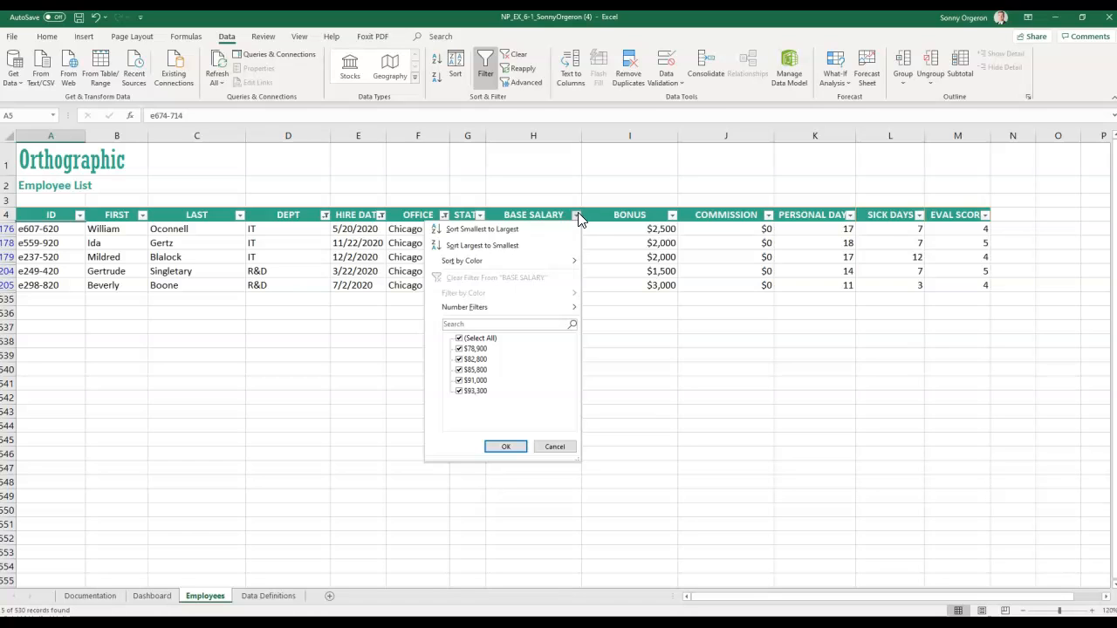
pyautogui.click(488, 306)
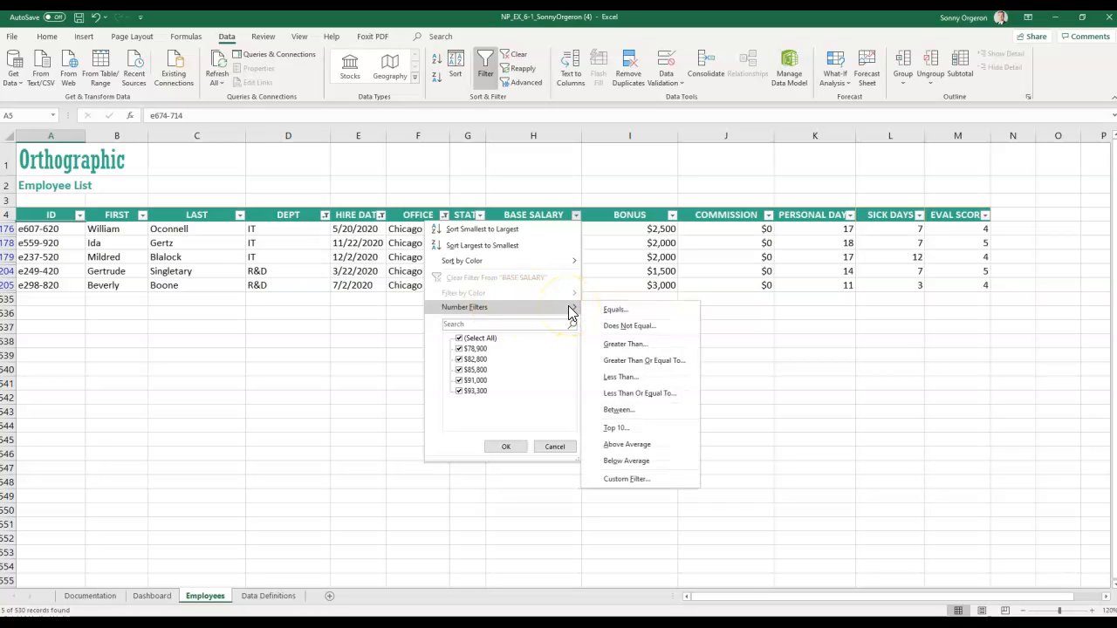
pyautogui.click(636, 360)
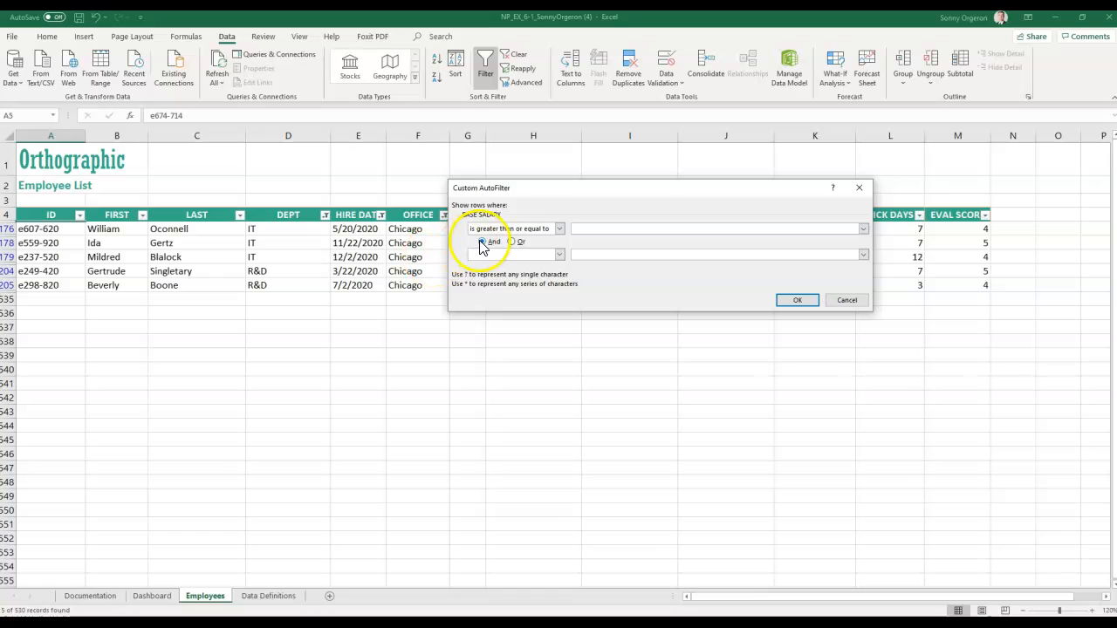
pyautogui.click(586, 230)
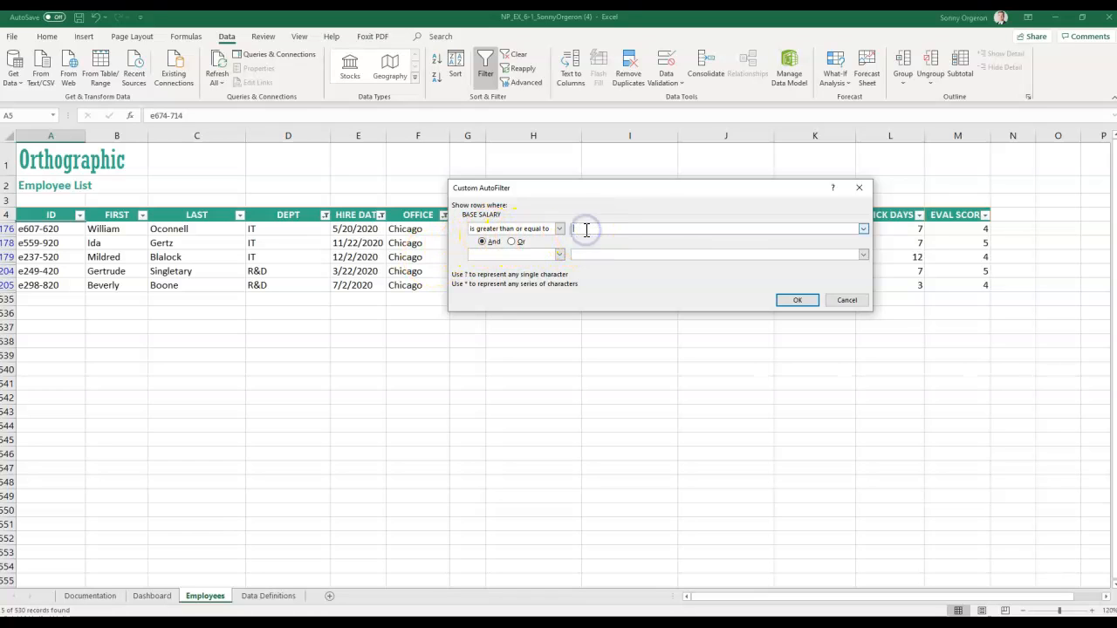
pyautogui.write('90000')
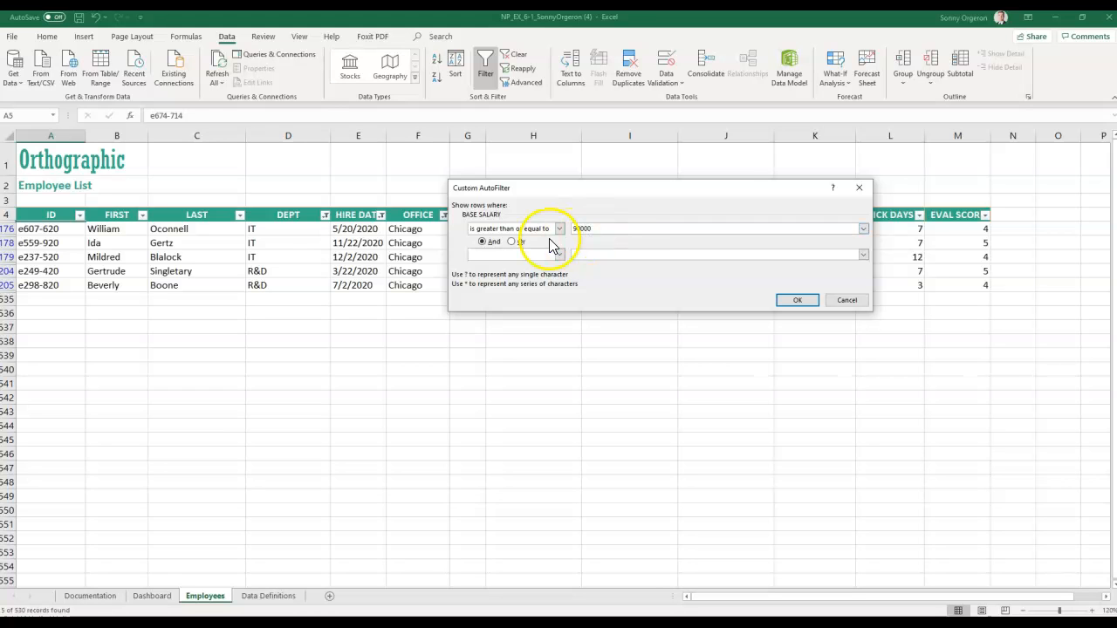
pyautogui.click(790, 299)
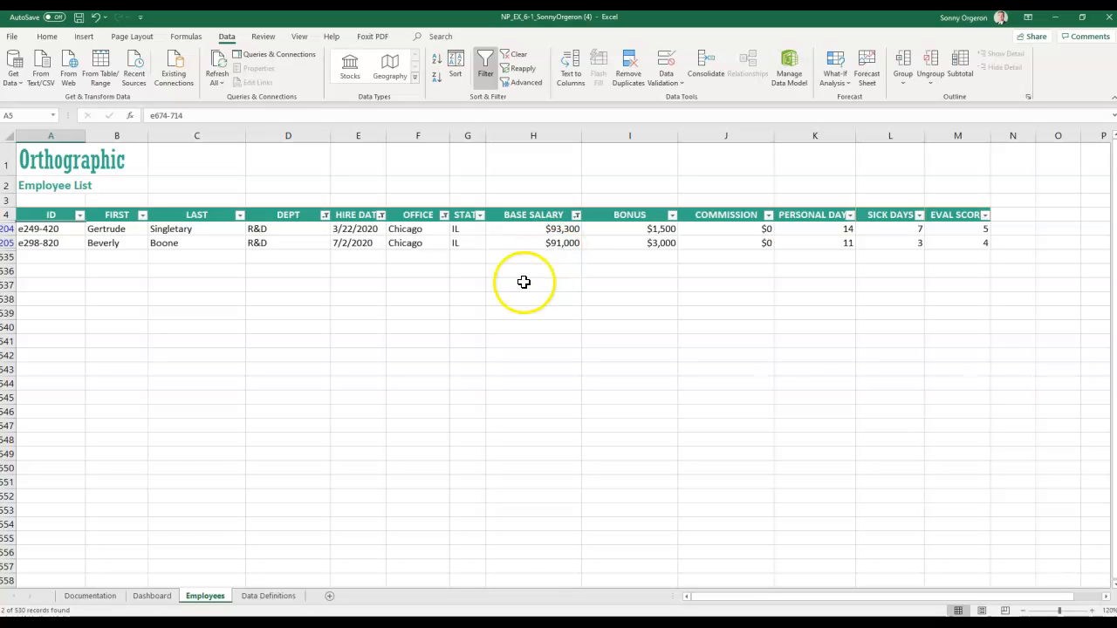
# - Clear all filters, filter OFFICE to Dallas only, then clear the OFFICE filter again
pyautogui.click(510, 59)
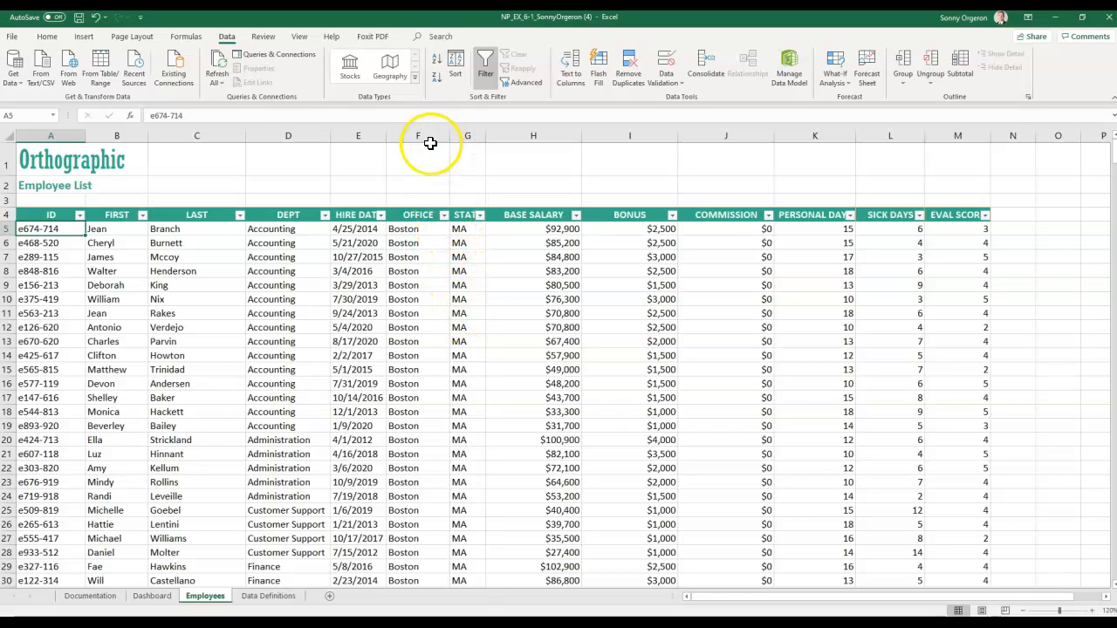
pyautogui.click(443, 216)
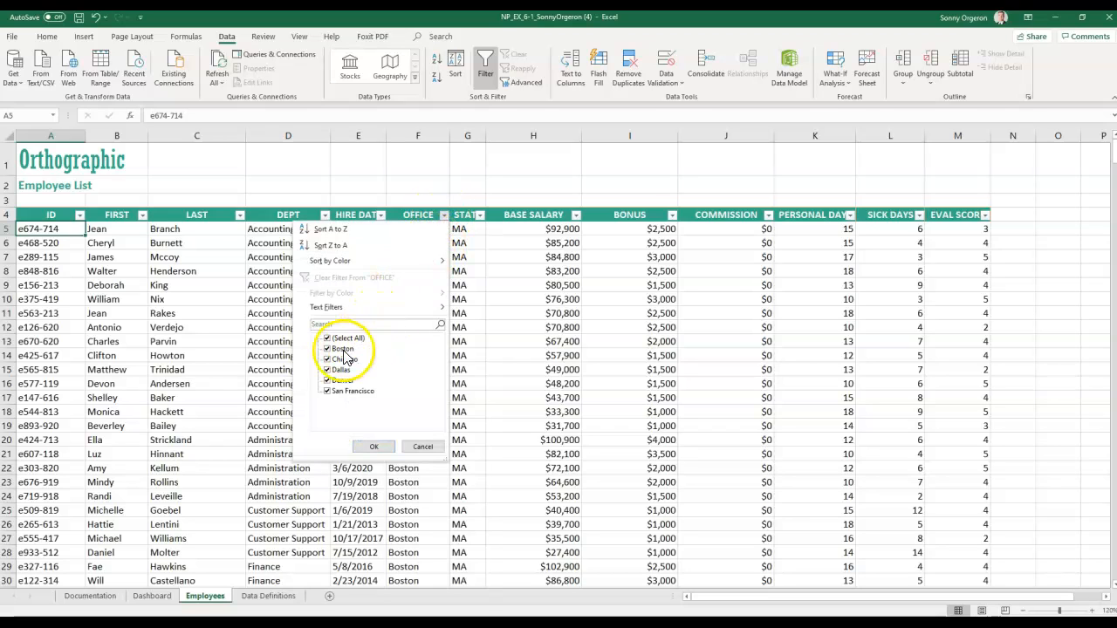
pyautogui.click(327, 338)
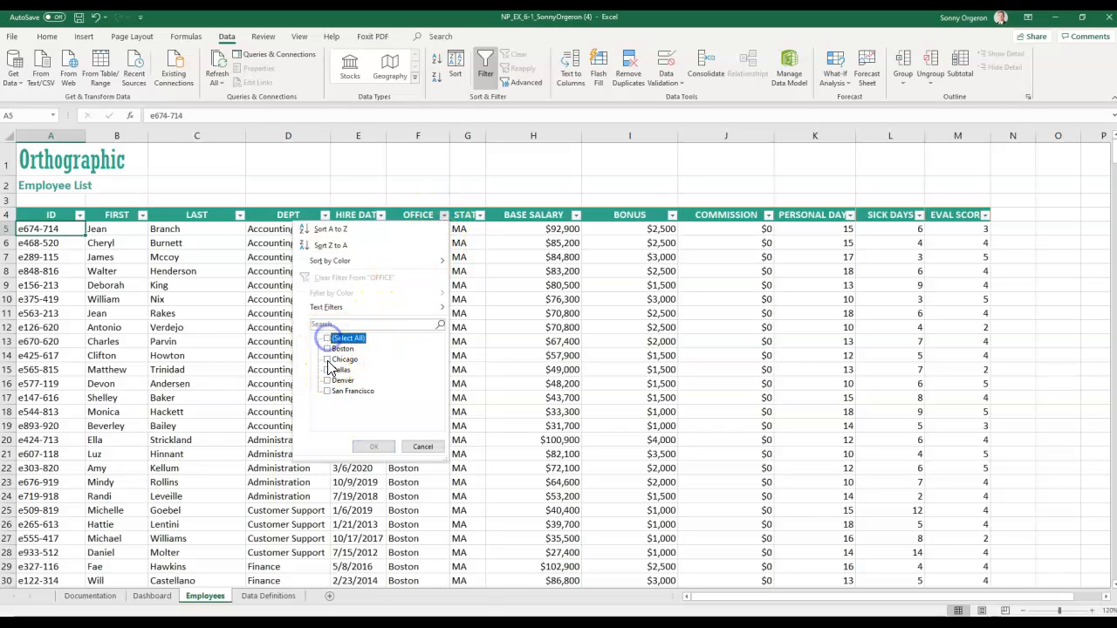
pyautogui.click(327, 369)
pyautogui.click(372, 449)
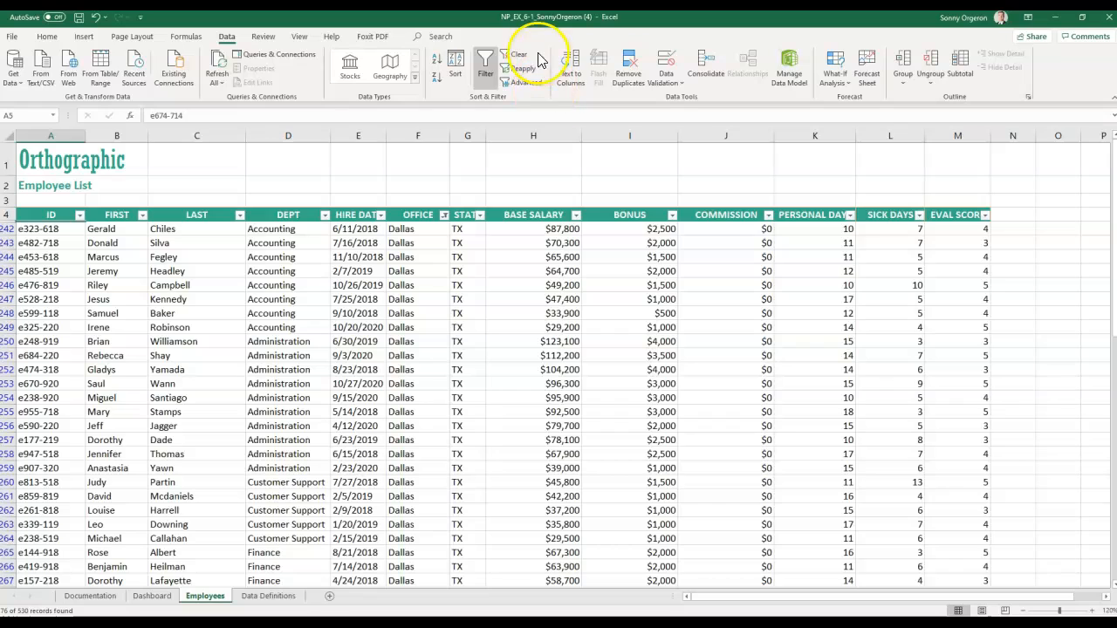
pyautogui.click(444, 216)
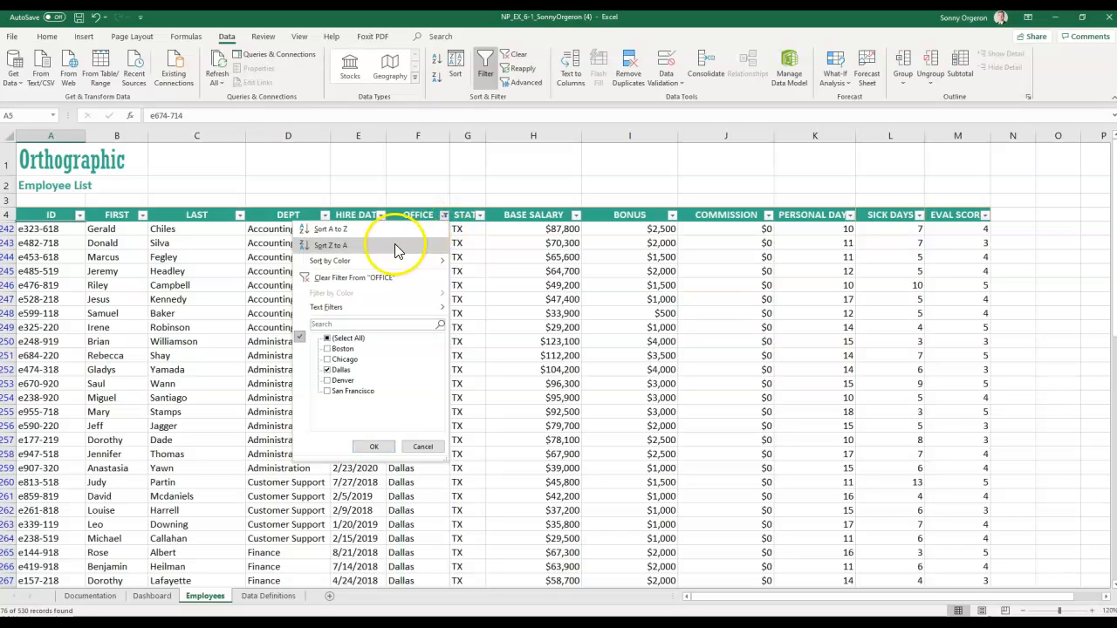
pyautogui.click(363, 281)
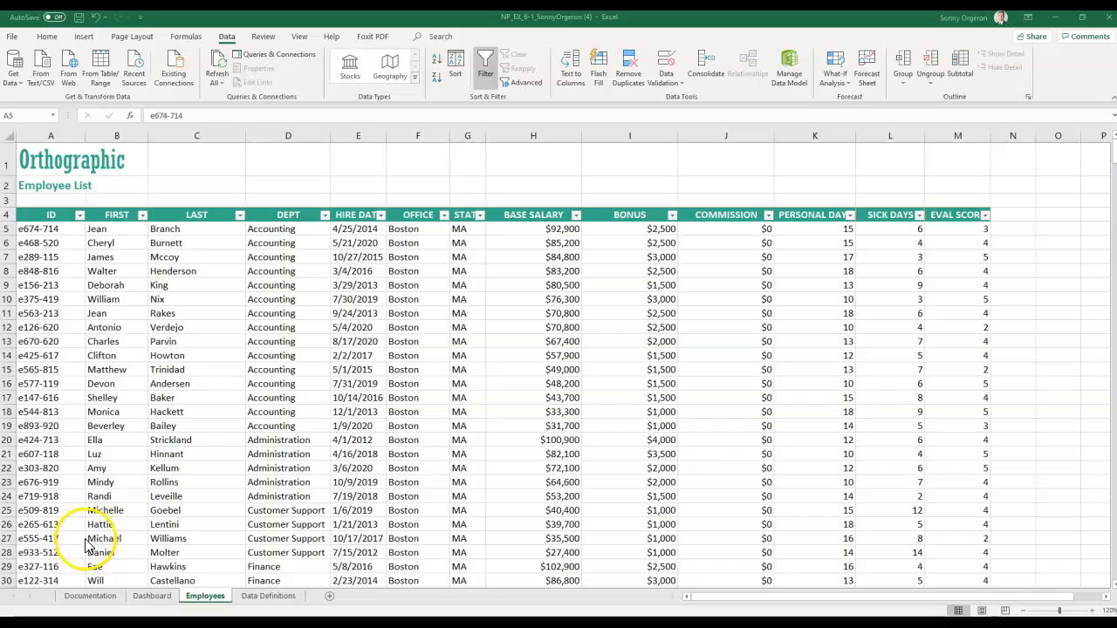
# - Move the MindTap window aside and reposition the newly opened NP_EX_6-2 workbook window
pyautogui.rightClick(29, 592)
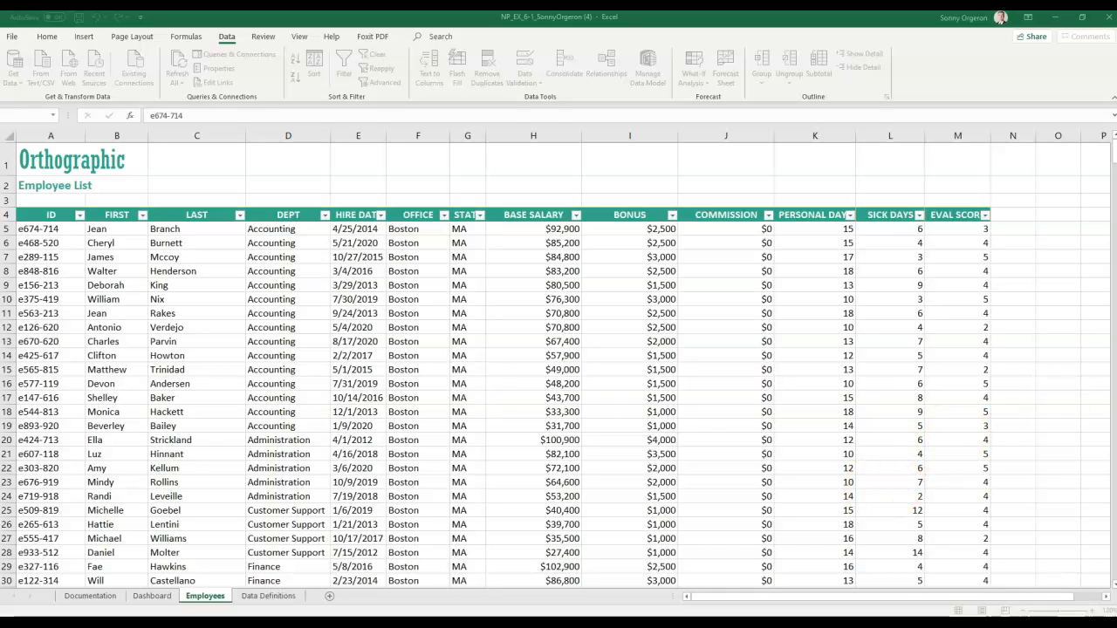
pyautogui.moveTo(1116, 95); pyautogui.dragTo(844, 50)
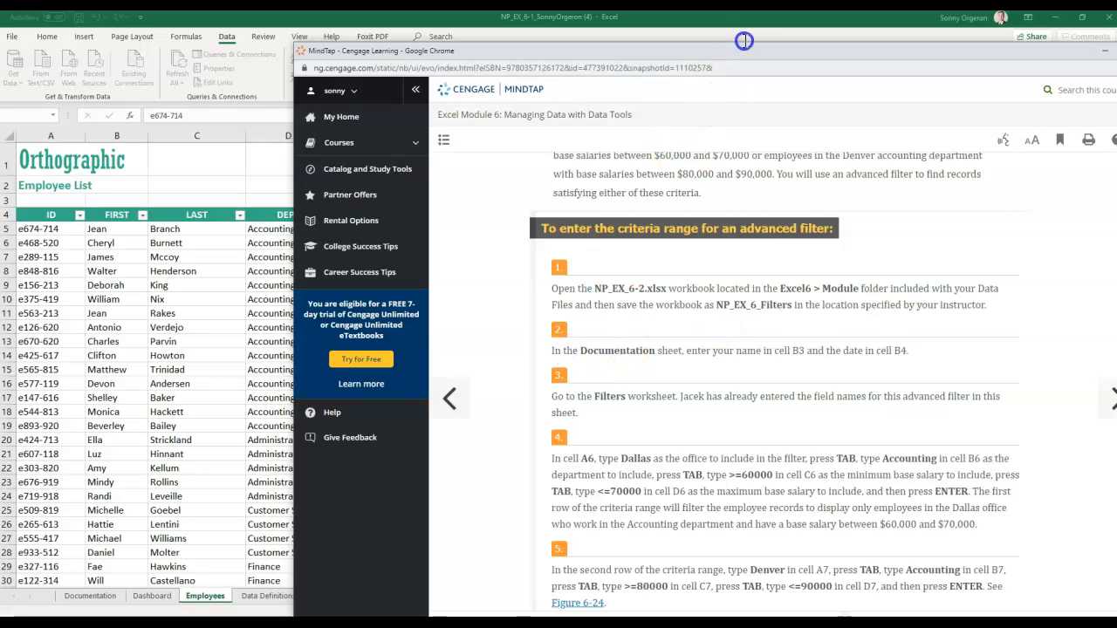
pyautogui.moveTo(744, 58); pyautogui.dragTo(1116, 61)
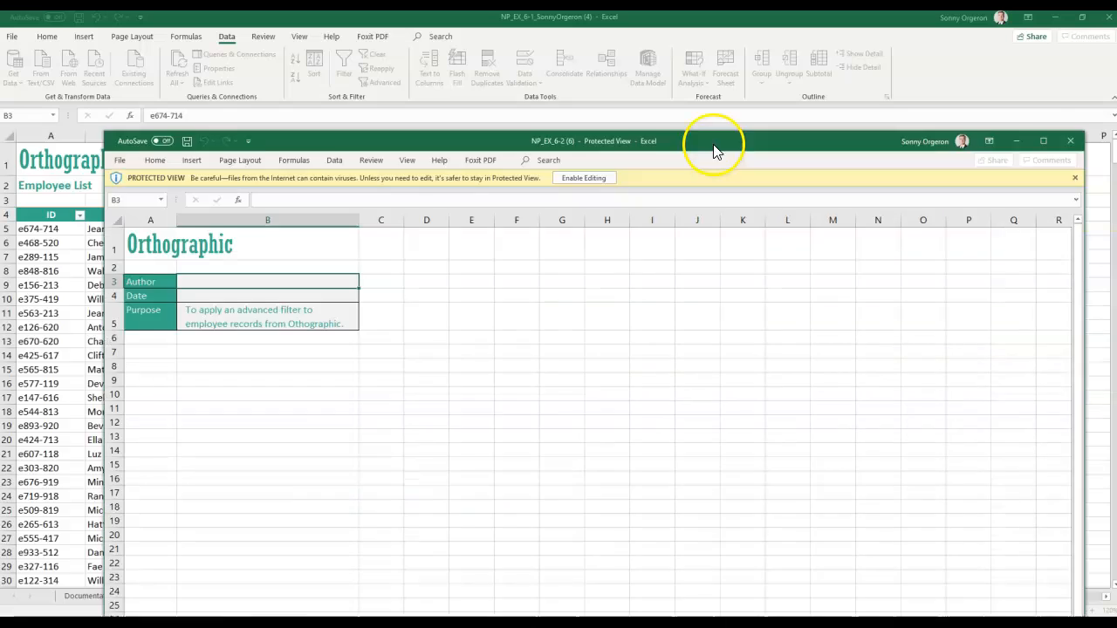
pyautogui.moveTo(710, 144); pyautogui.dragTo(663, 62)
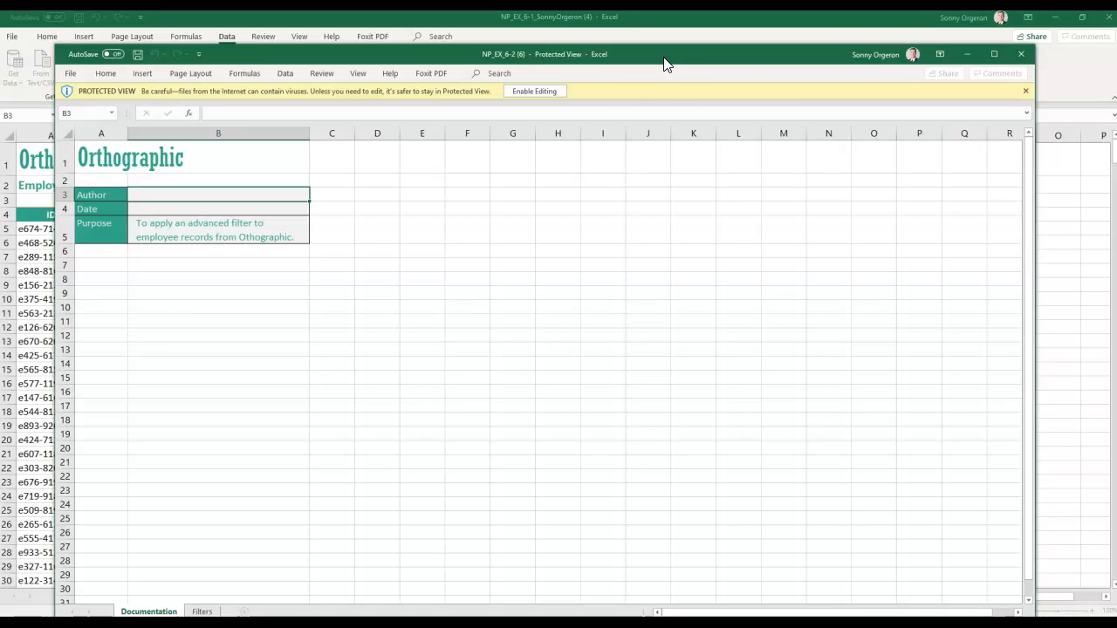
# - Enable editing in NP_EX_6-2 and enter the author's name in B3 and 9/18/2020 in B4
pyautogui.click(539, 91)
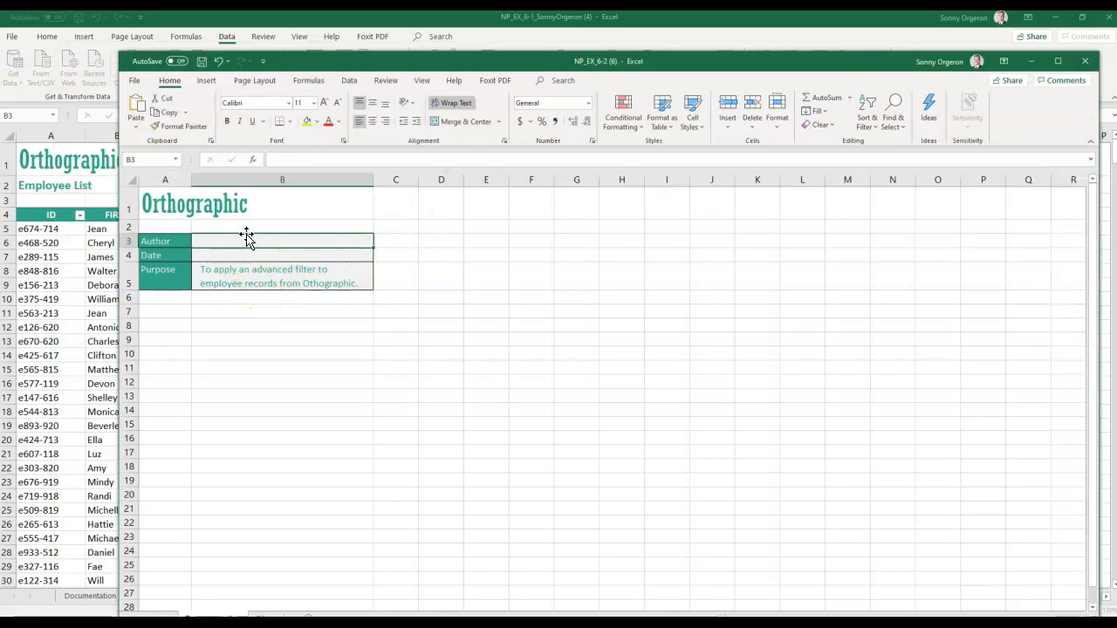
pyautogui.write('sonny')
pyautogui.press('Tab')
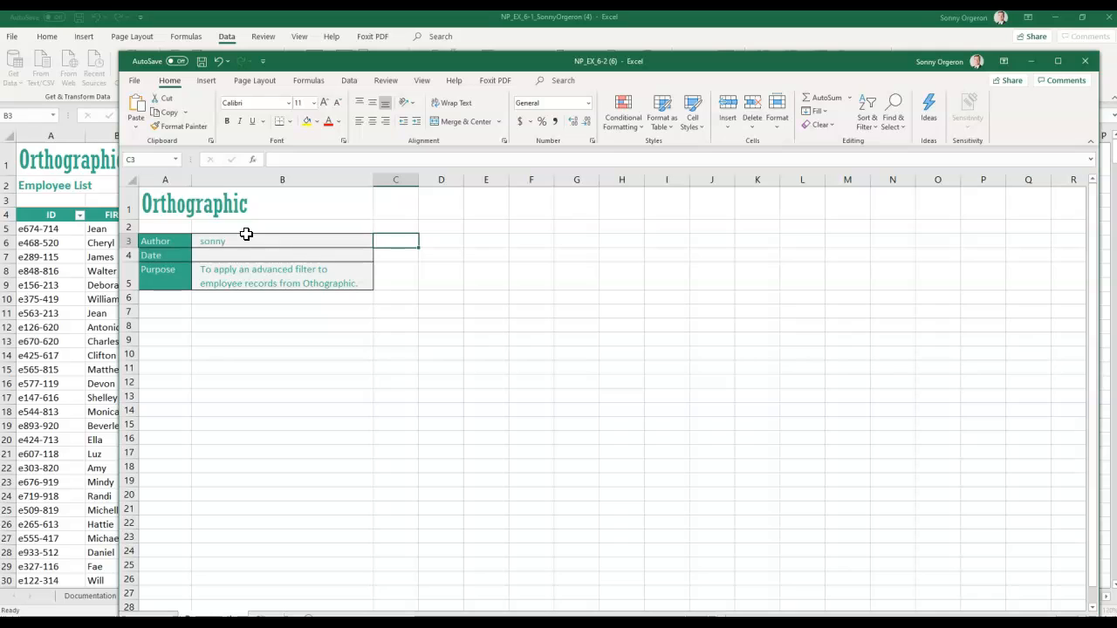
pyautogui.press('Return')
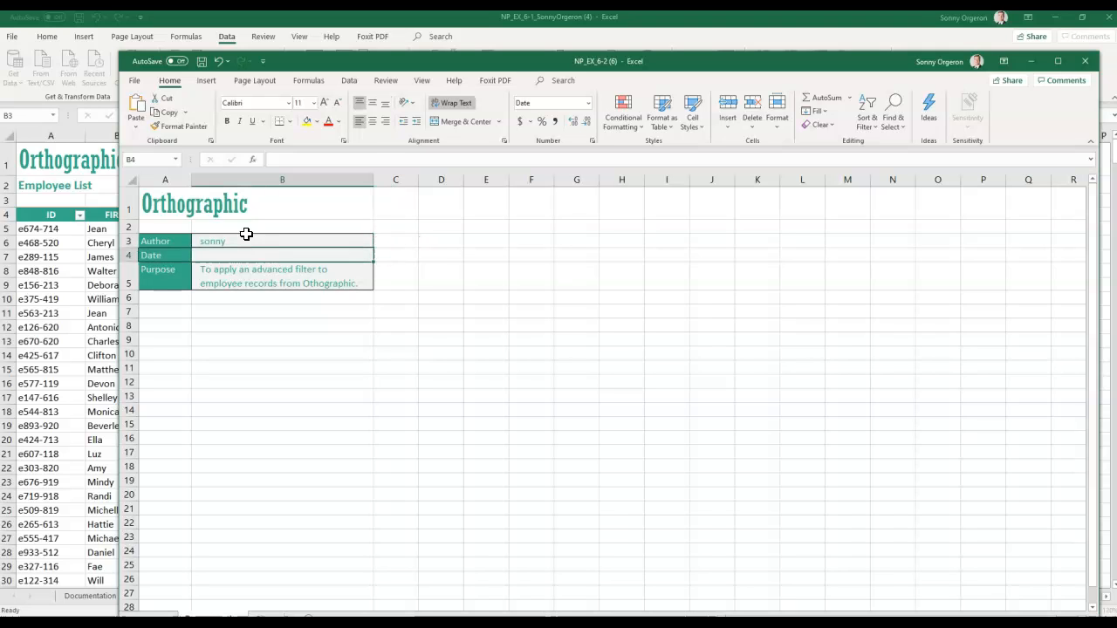
pyautogui.write('9')
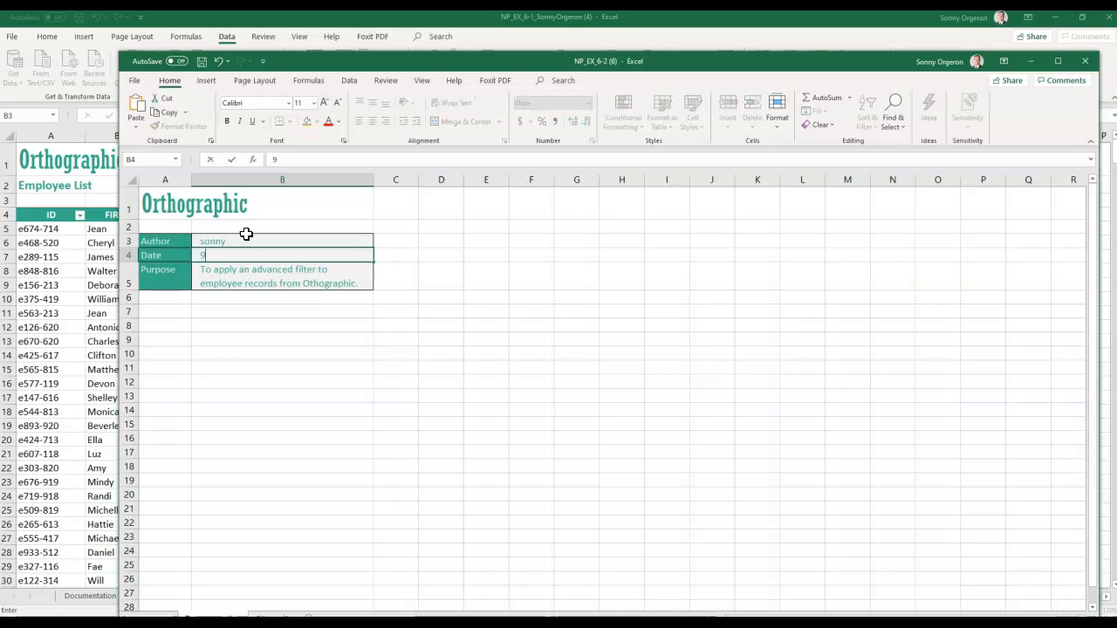
pyautogui.write('/18/2020')
pyautogui.moveTo(394, 66); pyautogui.dragTo(322, 45)
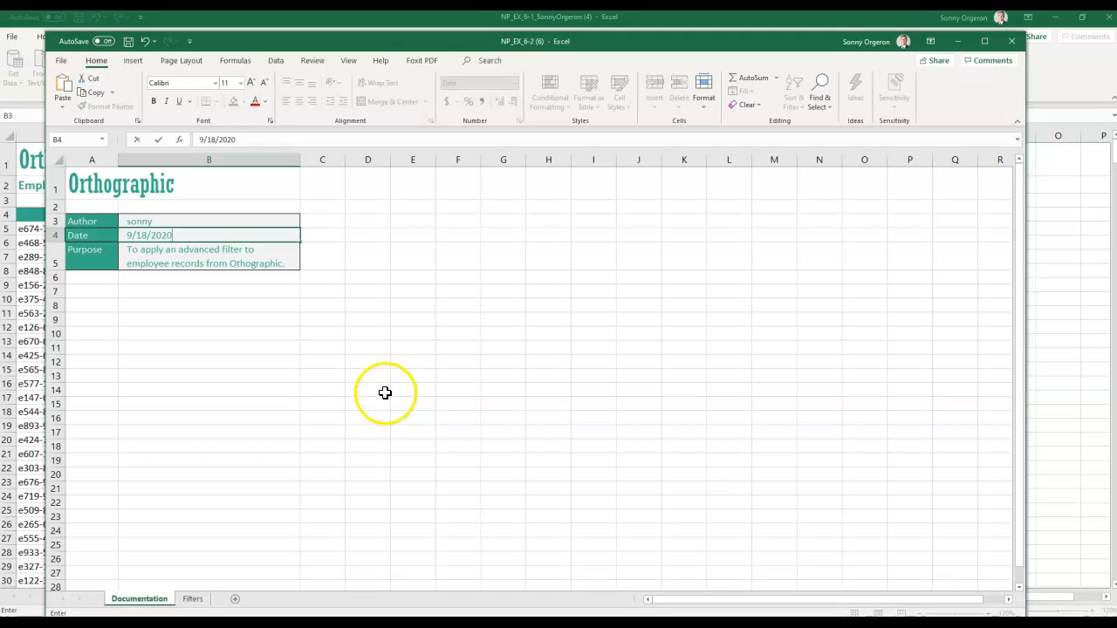
# - On the Filters sheet, enter Dallas, Accounting, >=60000, <=70000 in criteria row A6:D6
pyautogui.click(193, 599)
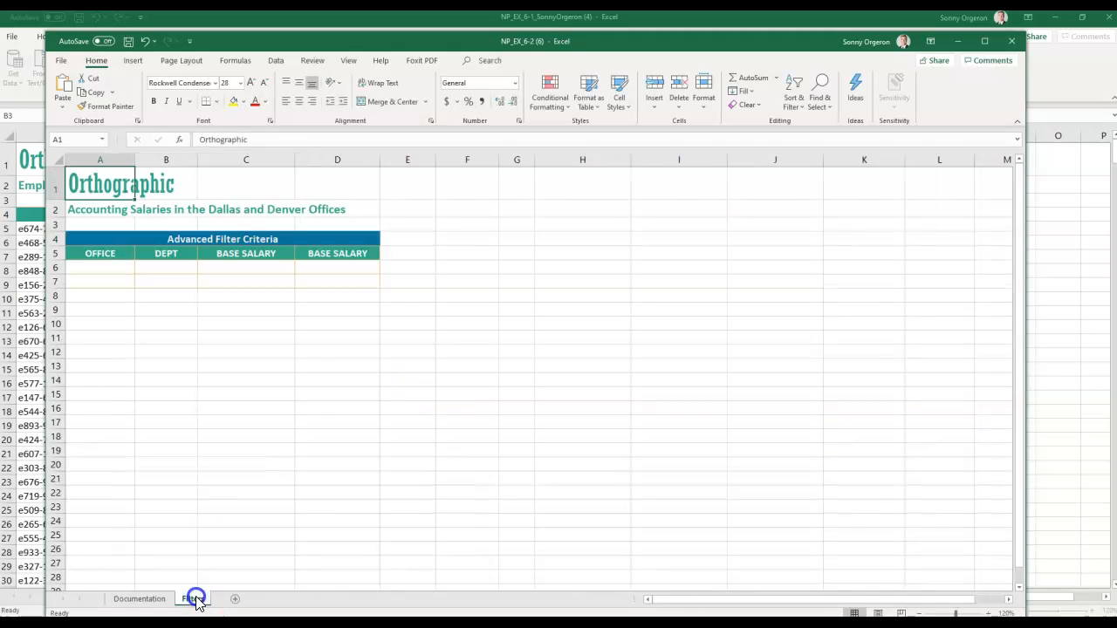
pyautogui.click(335, 336)
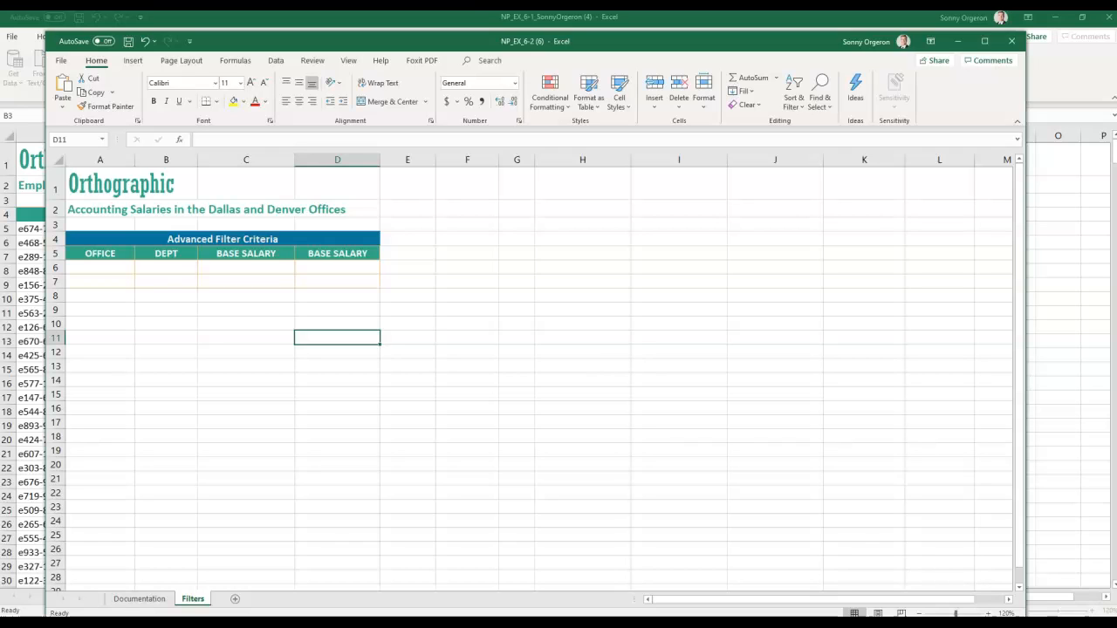
pyautogui.click(99, 271)
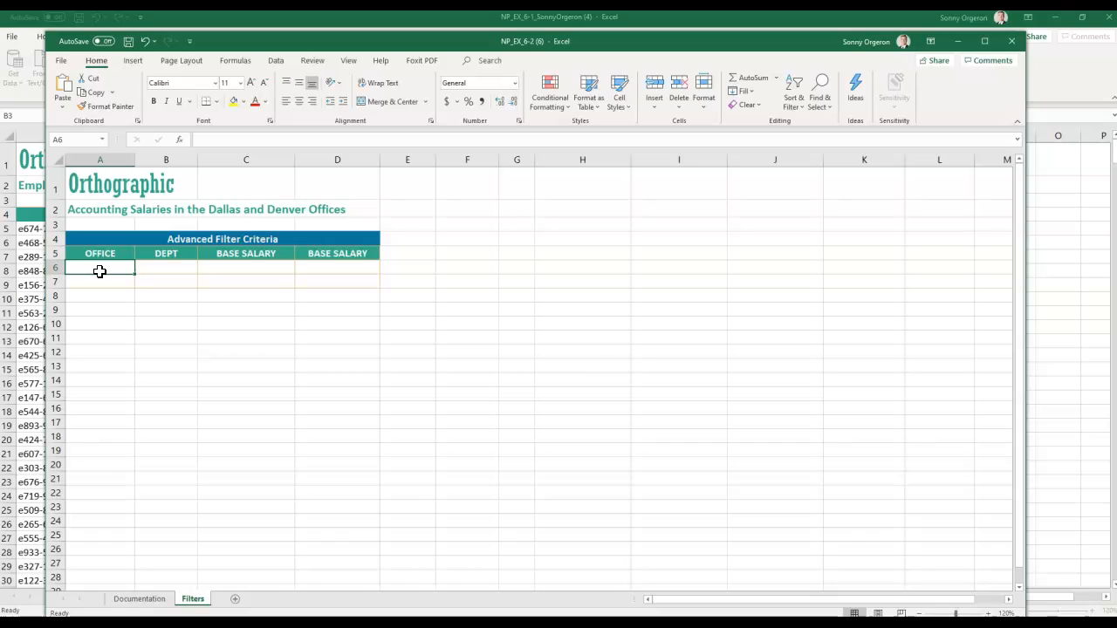
pyautogui.write('Dallas')
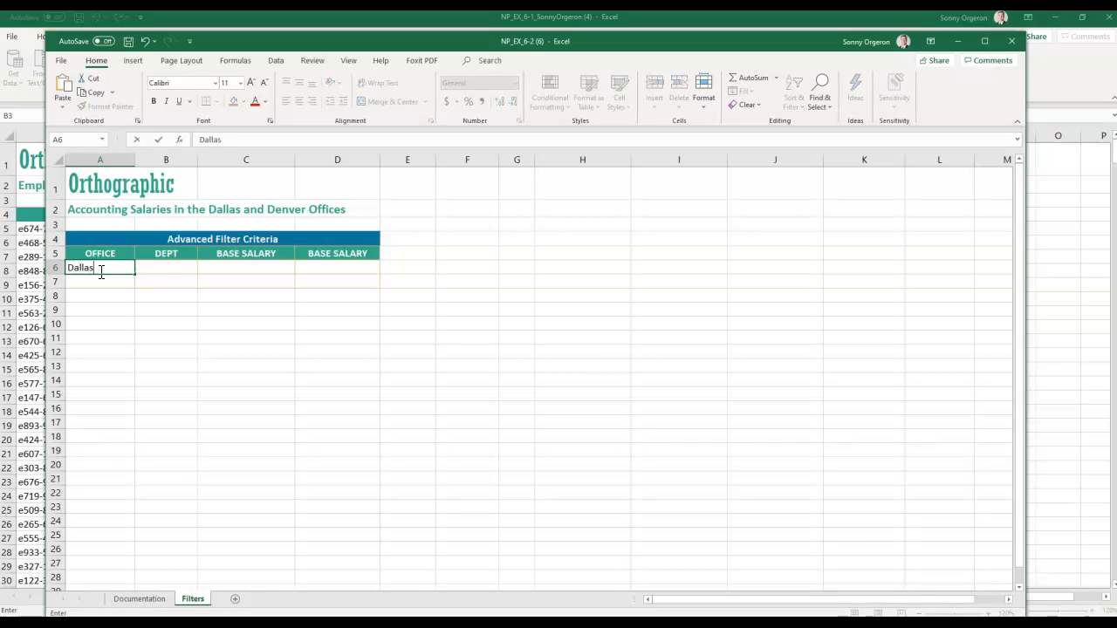
pyautogui.press('Tab')
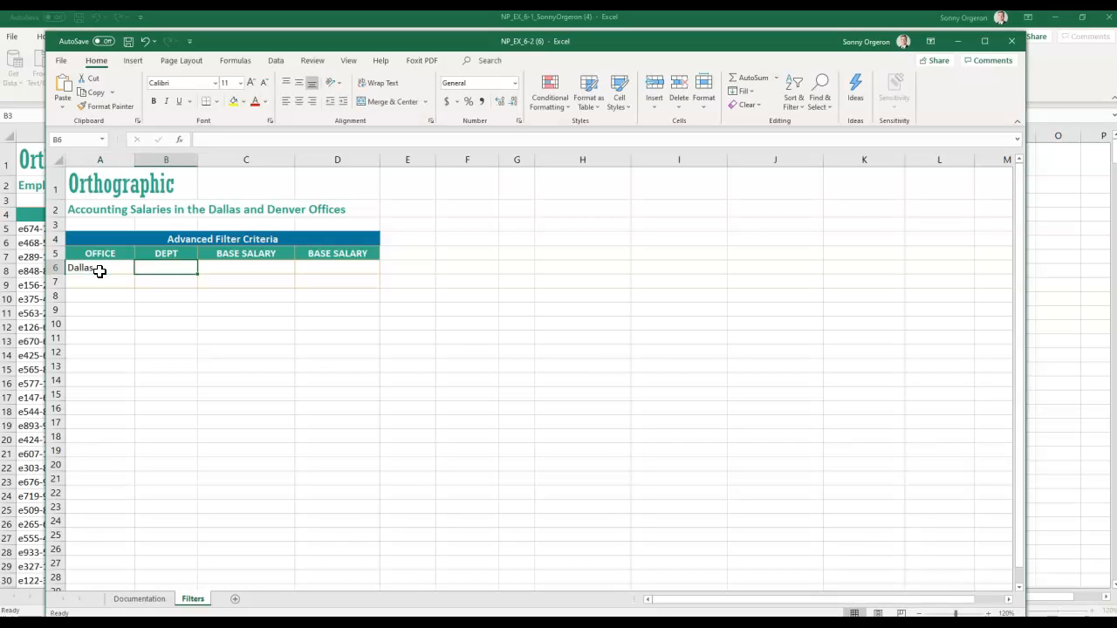
pyautogui.write('Accou')
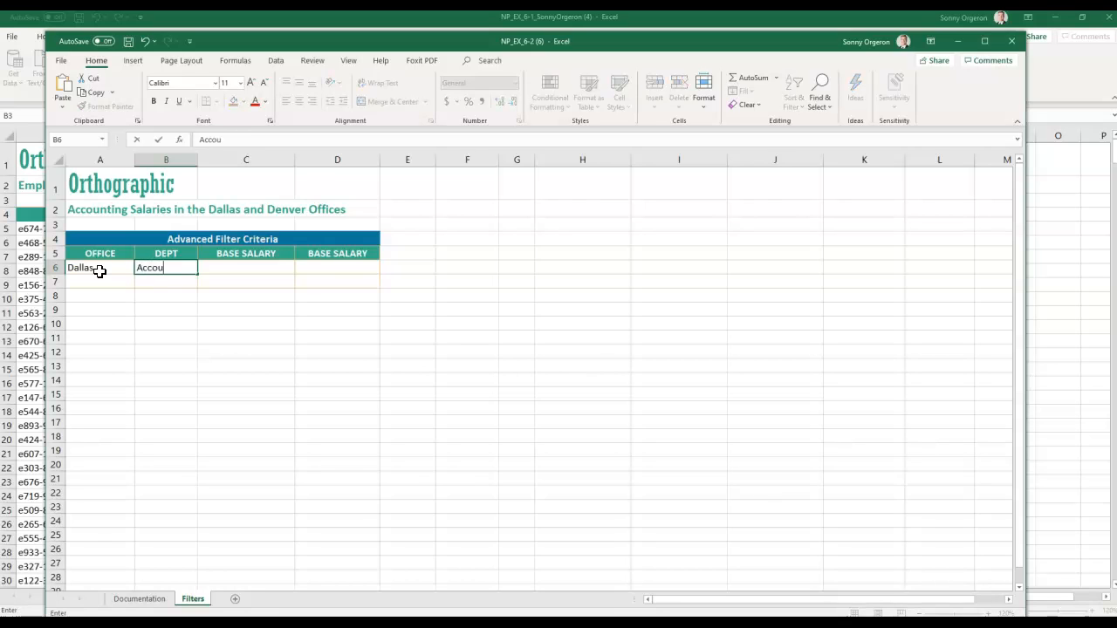
pyautogui.write('nting')
pyautogui.press('Tab')
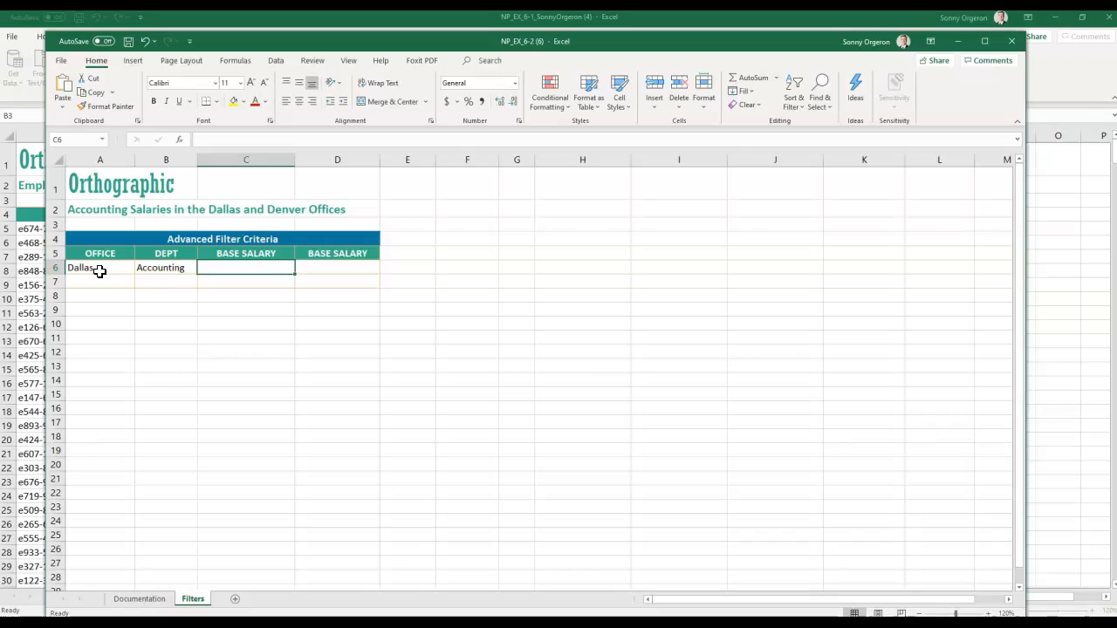
pyautogui.write('>')
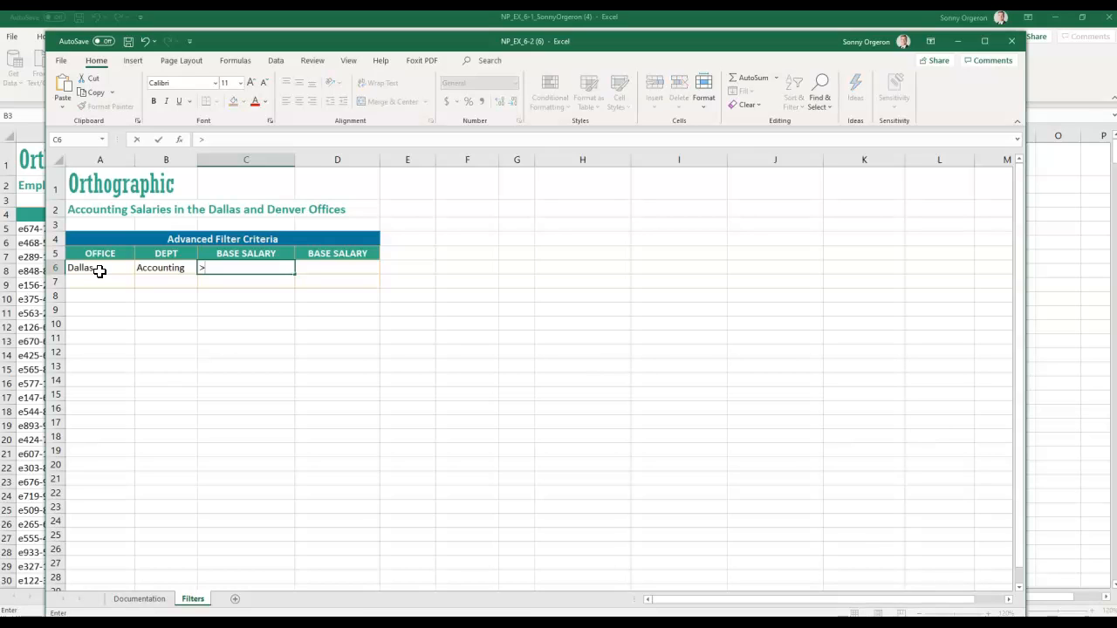
pyautogui.write('=60000')
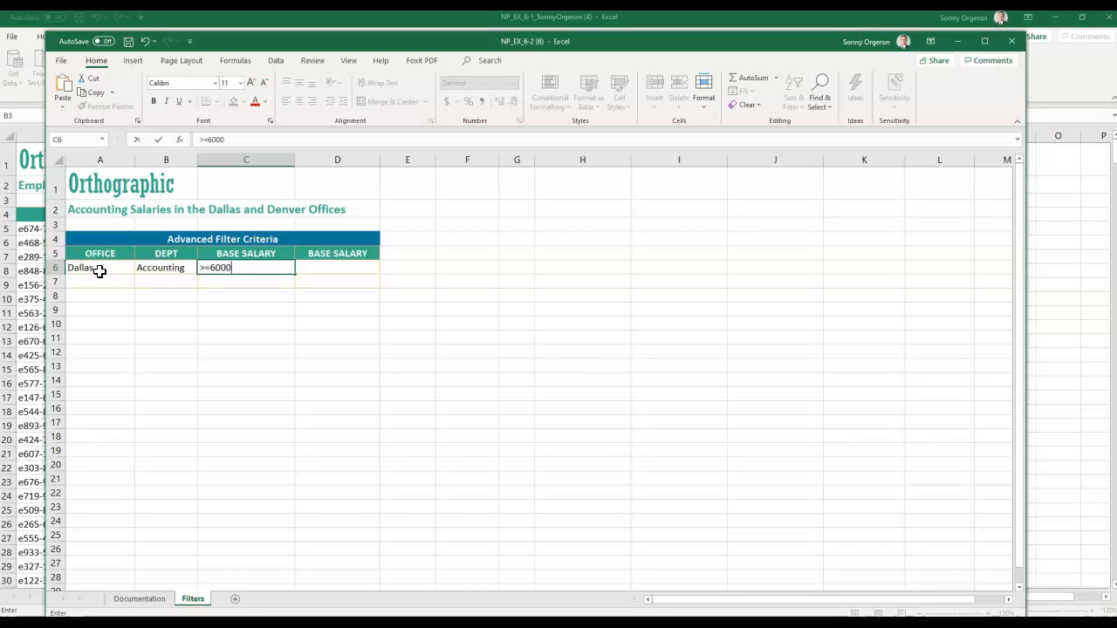
pyautogui.press('Tab')
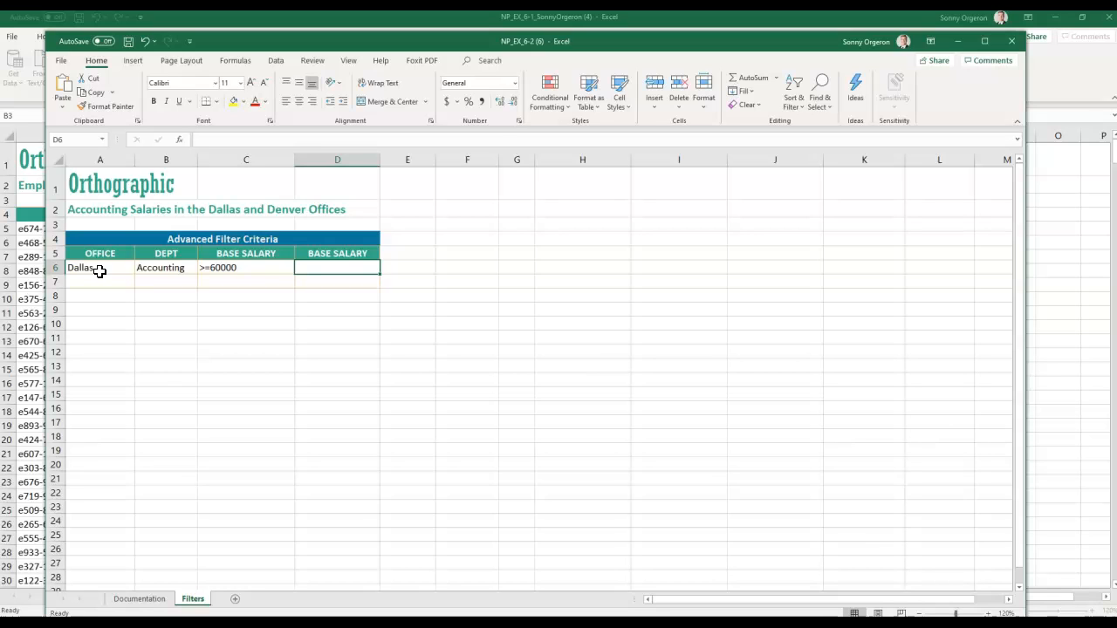
pyautogui.write('<=')
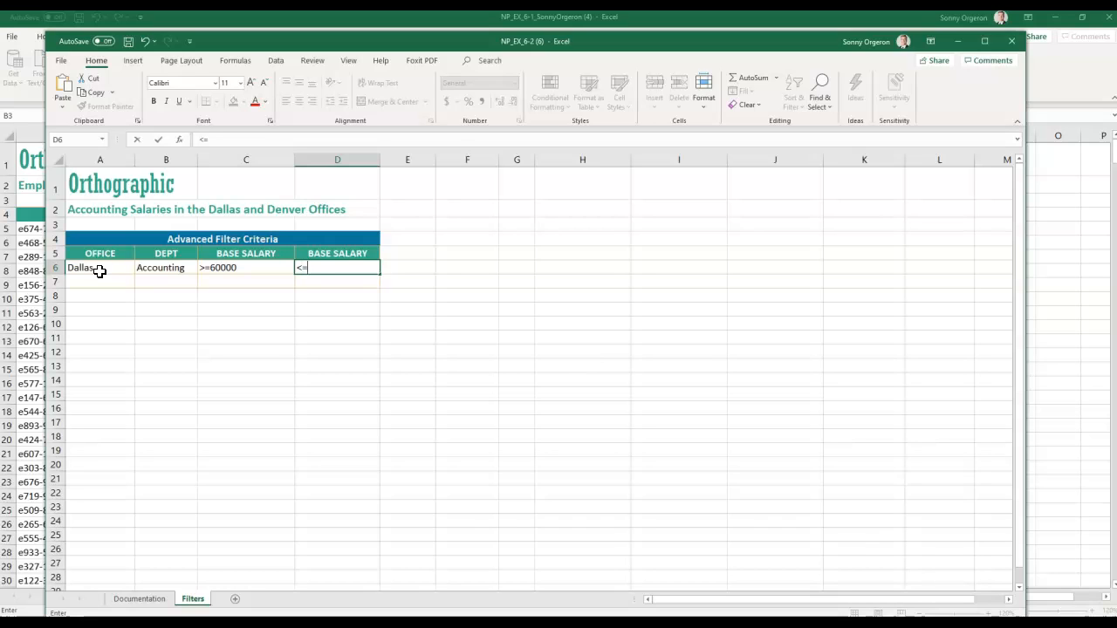
pyautogui.write('70000')
pyautogui.press('Return')
# - Enter Denver, Accounting (copied from B6), >=80000, <=90000 in criteria row A7:D7
pyautogui.press('Left')
pyautogui.press('Left')
pyautogui.press('Left')
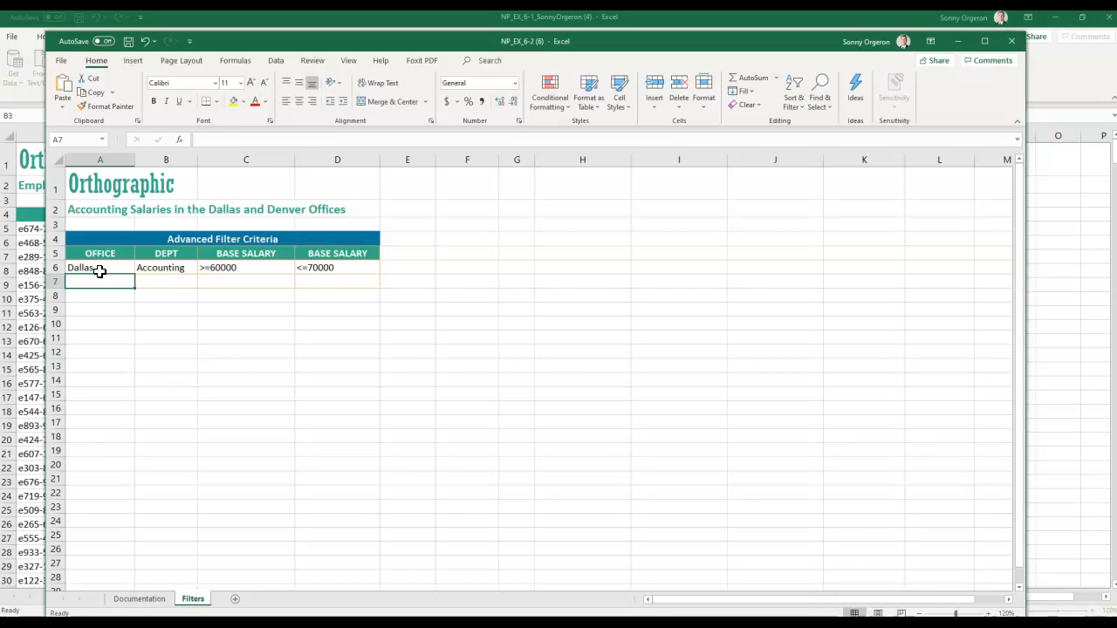
pyautogui.write('Denver')
pyautogui.press('Tab')
pyautogui.press('Up')
pyautogui.press('Down')
pyautogui.press('Up')
pyautogui.hotkey('ctrl', 'c')
pyautogui.press('Down')
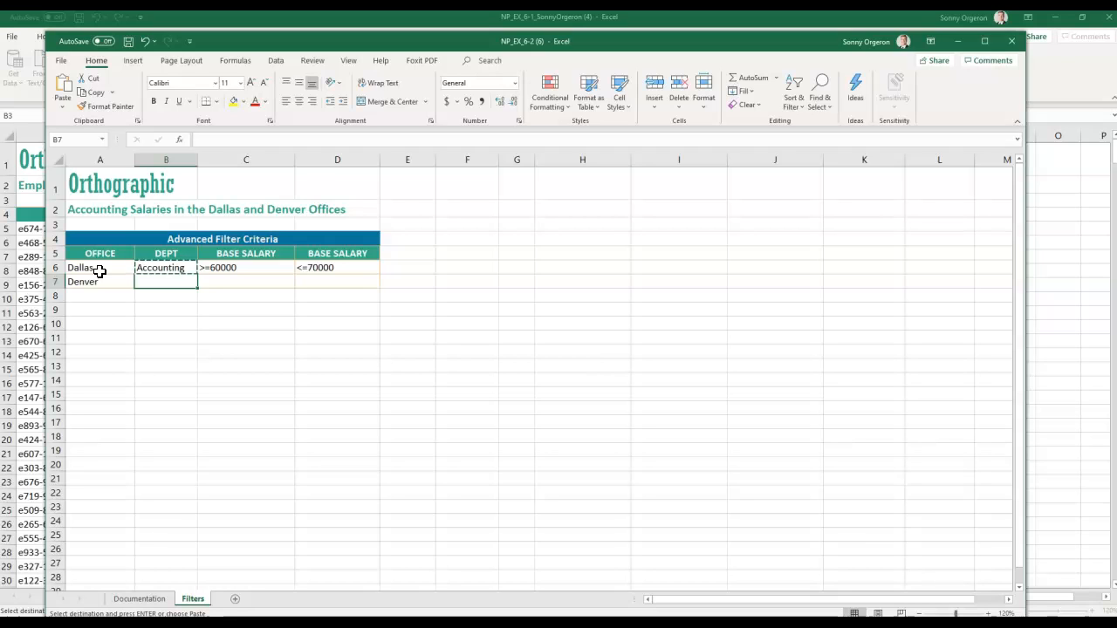
pyautogui.hotkey('ctrl', 'v')
pyautogui.press('Escape')
pyautogui.press('Tab')
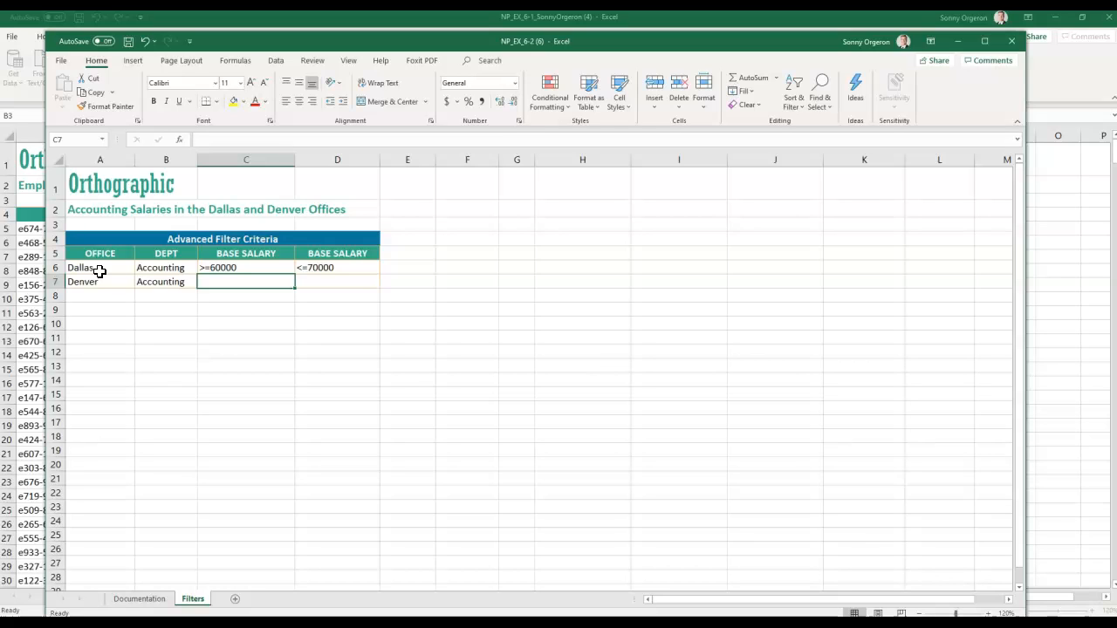
pyautogui.write('>')
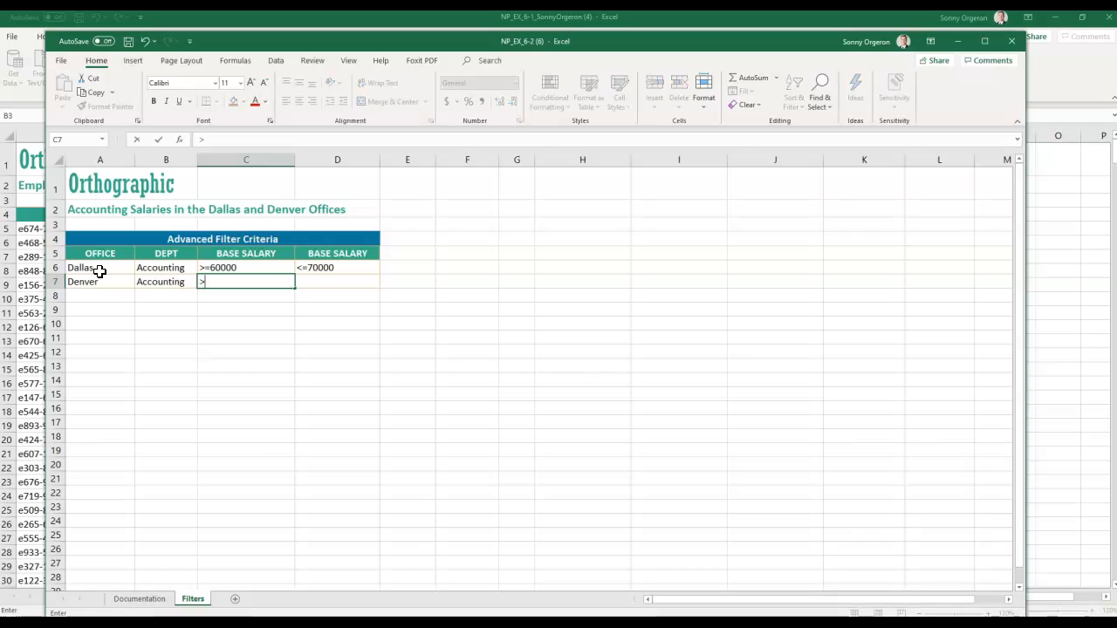
pyautogui.write('=80000')
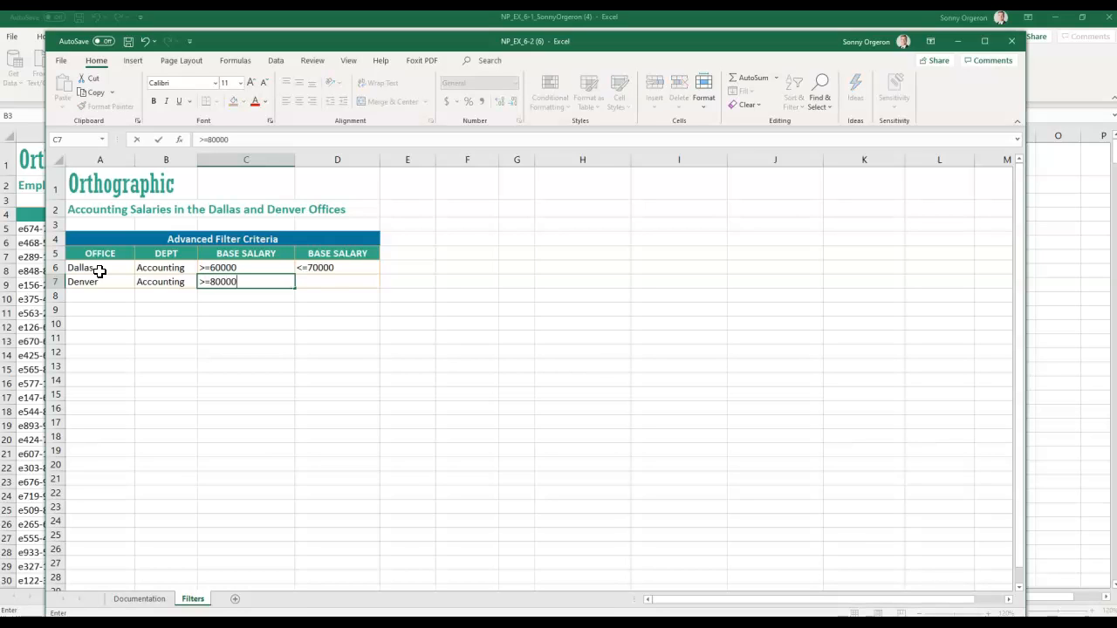
pyautogui.press('Tab')
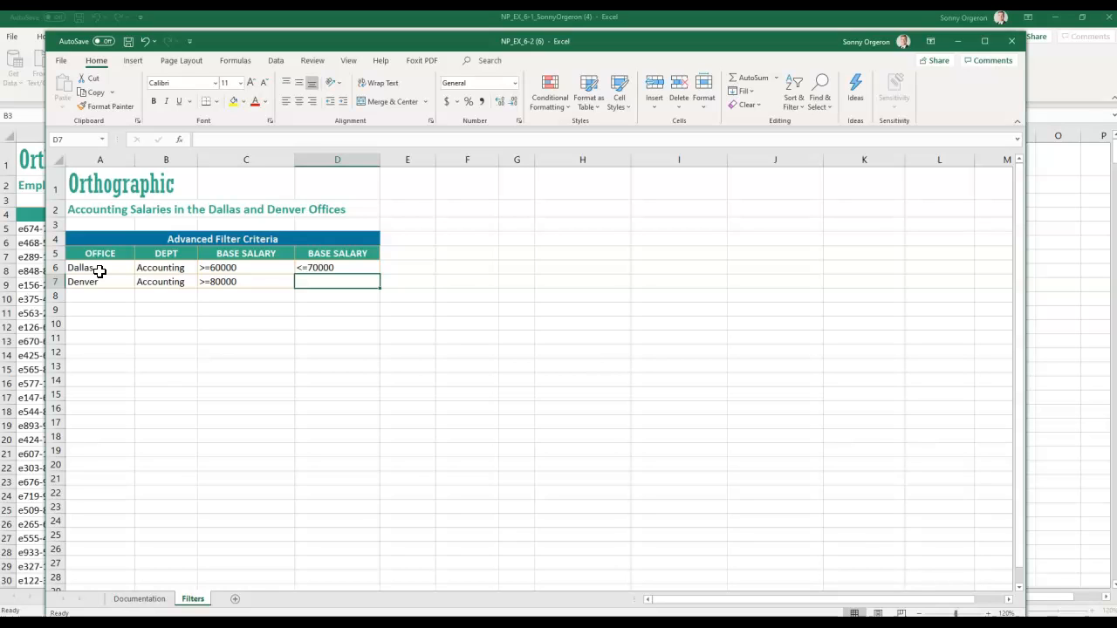
pyautogui.write('<=')
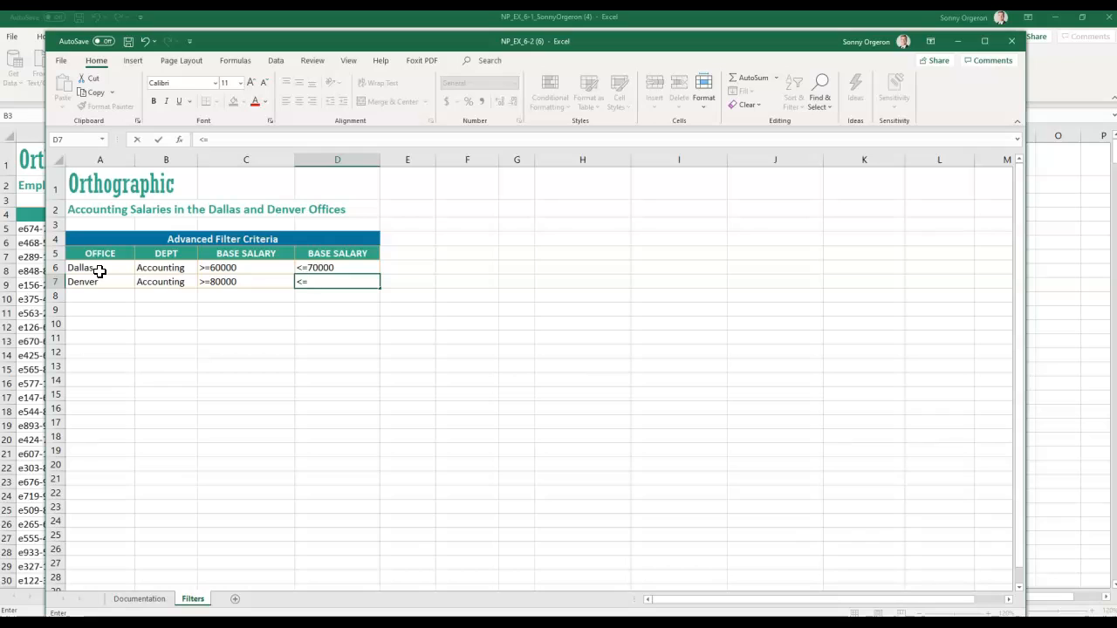
pyautogui.write('90000')
pyautogui.press('Return')
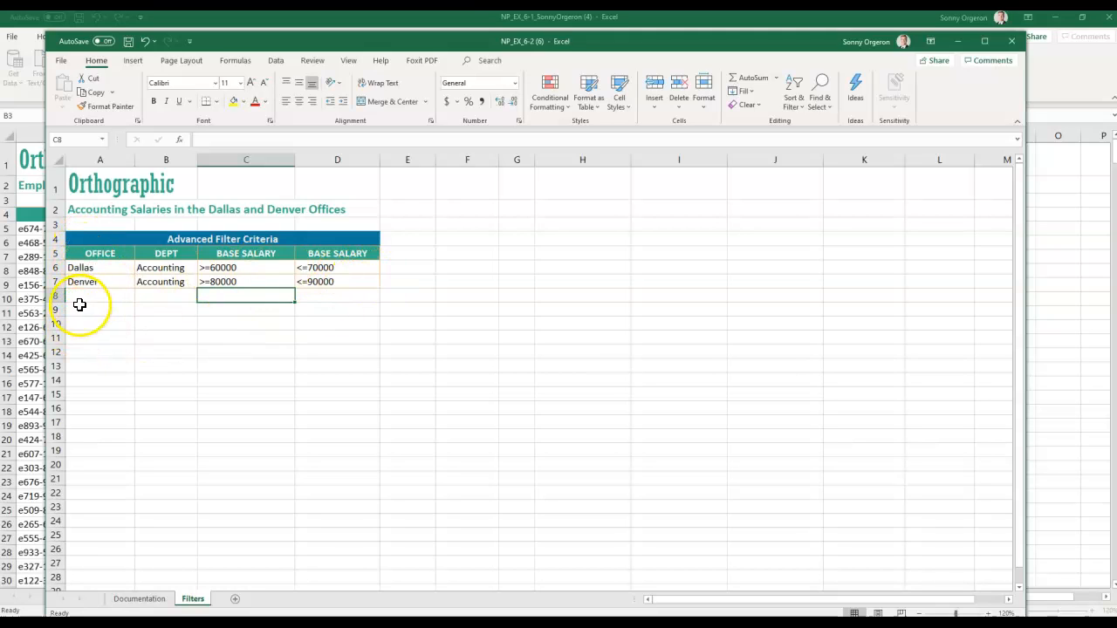
# - Deselect the area below the criteria and bring up the Data commands
pyautogui.moveTo(84, 312); pyautogui.dragTo(549, 364)
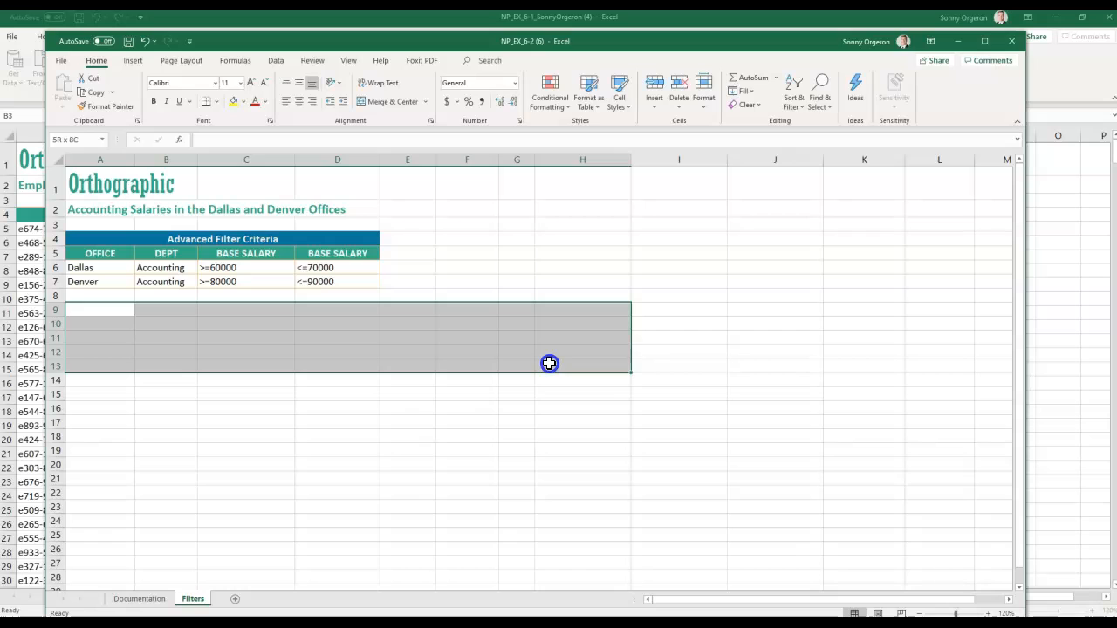
pyautogui.click(387, 442)
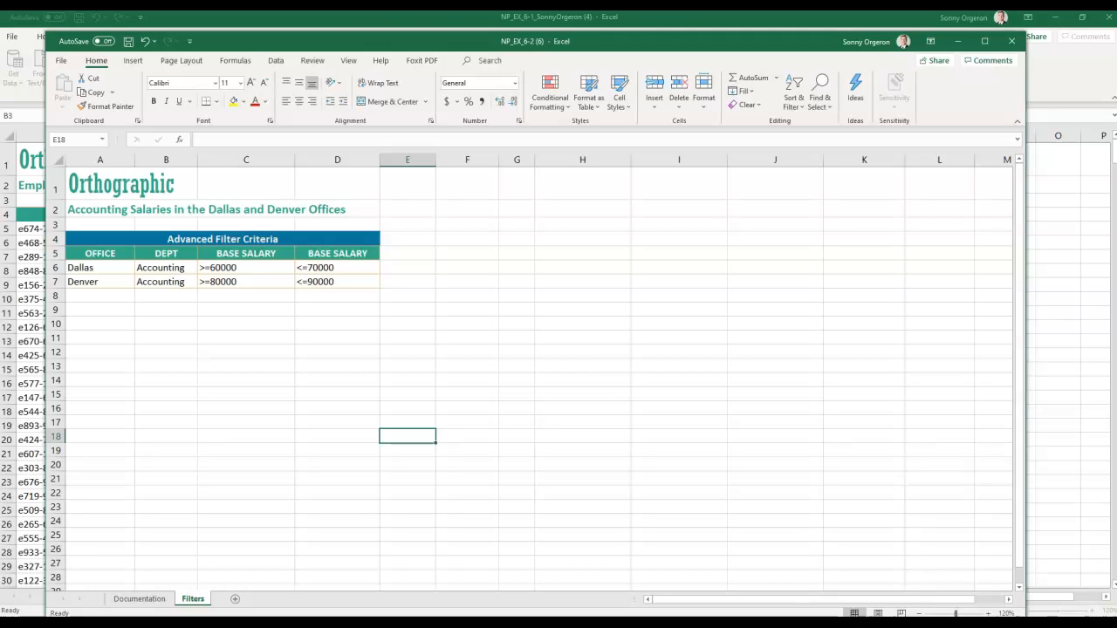
pyautogui.moveTo(341, 32); pyautogui.dragTo(382, 41)
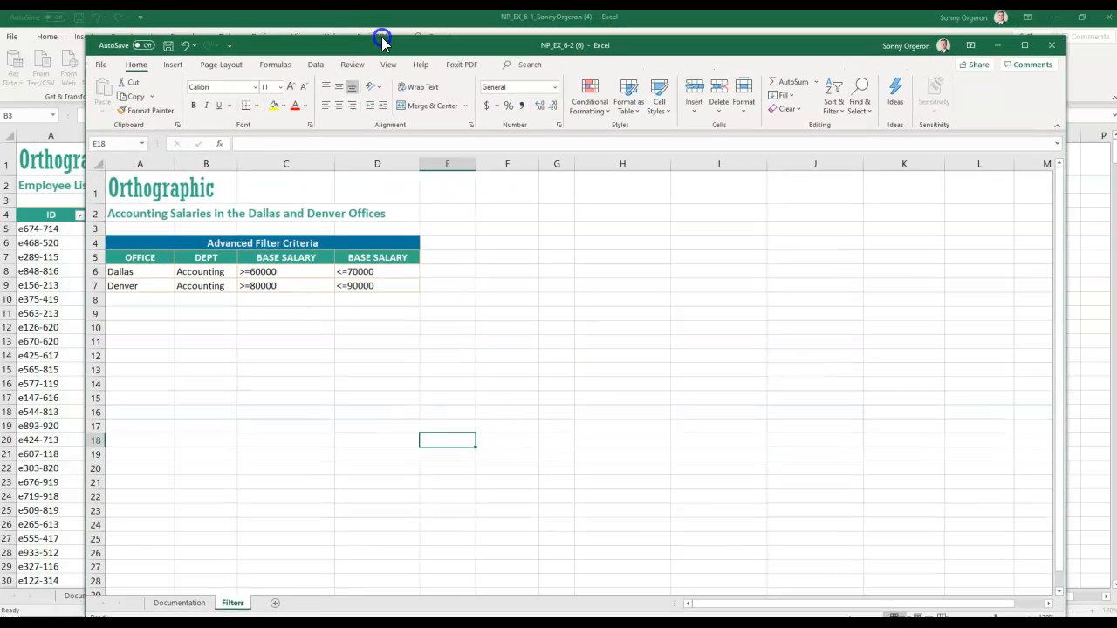
pyautogui.click(318, 67)
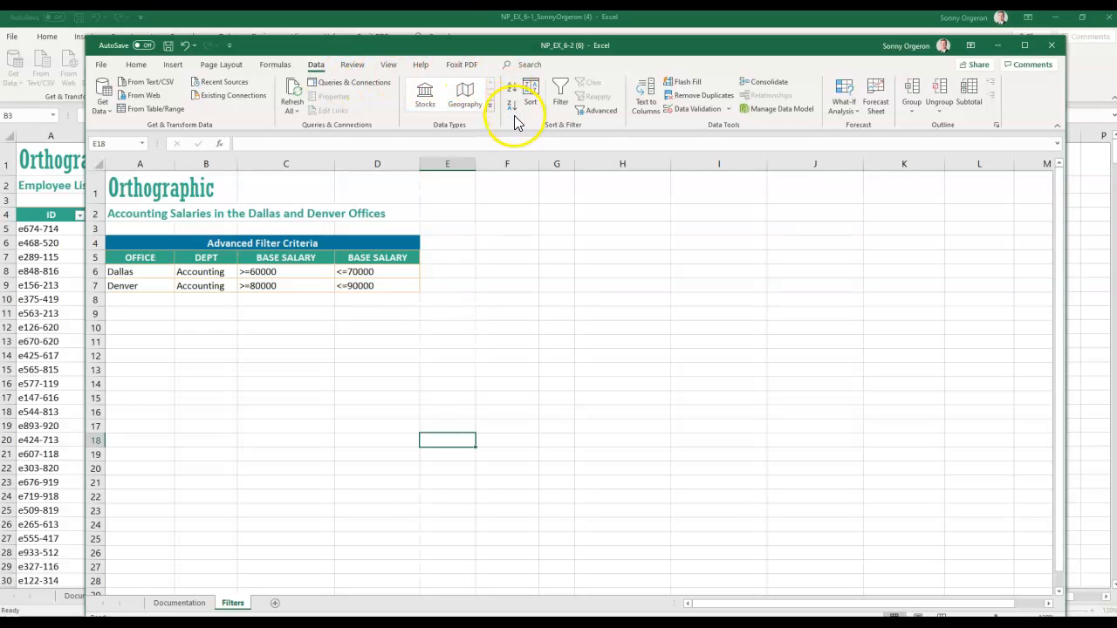
# - Start an Advanced Filter set to Copy to another location, with List range on NP_EX_6-1's Employees sheet
pyautogui.click(599, 110)
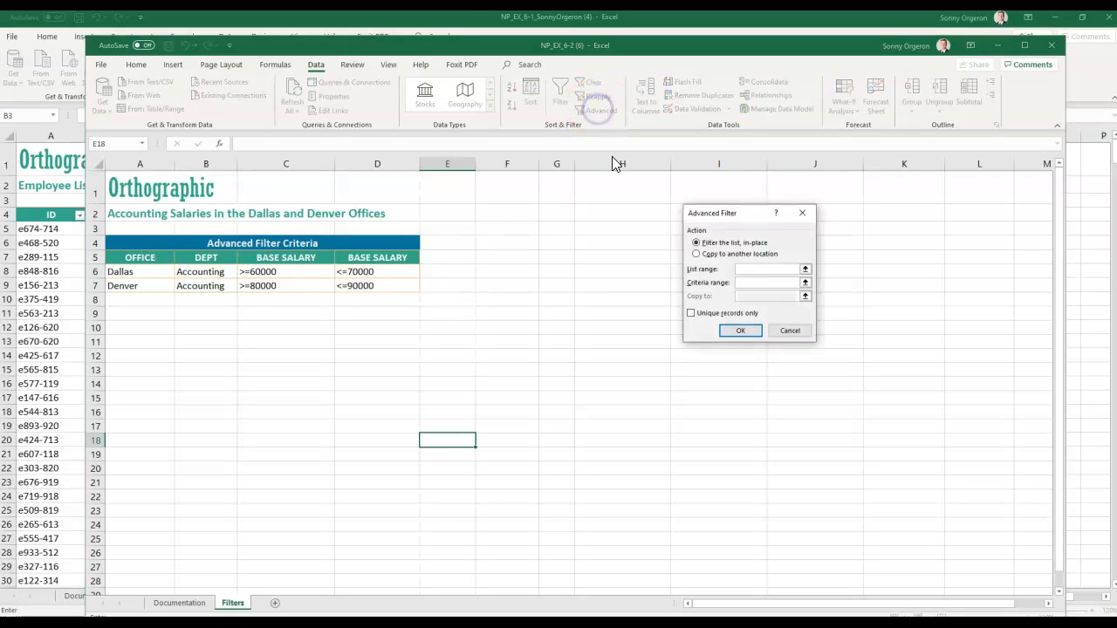
pyautogui.moveTo(711, 202); pyautogui.dragTo(492, 247)
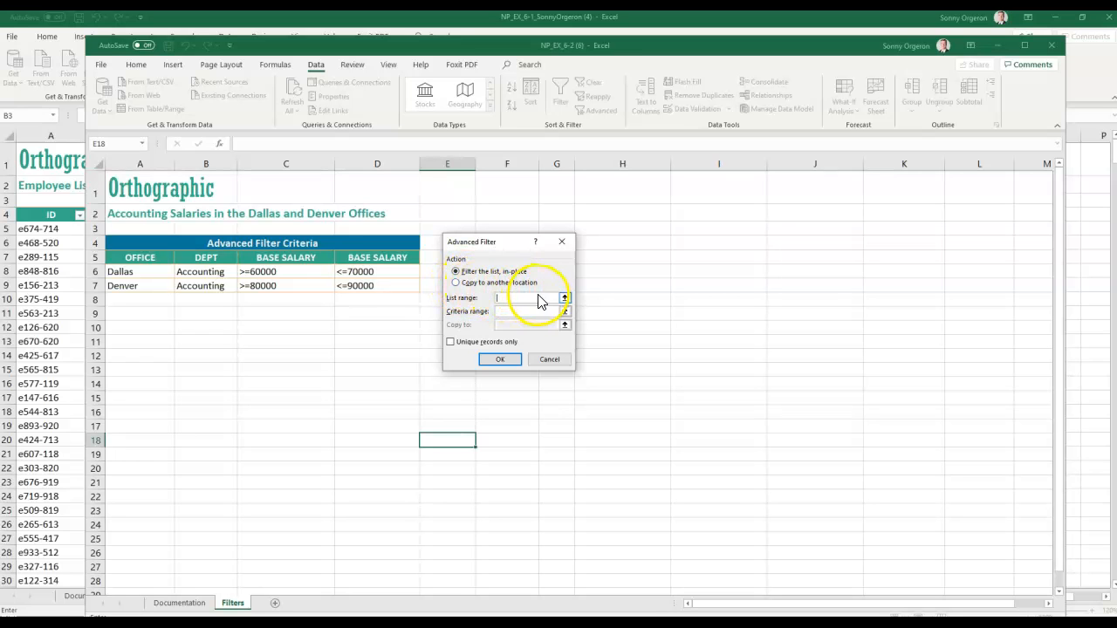
pyautogui.click(457, 284)
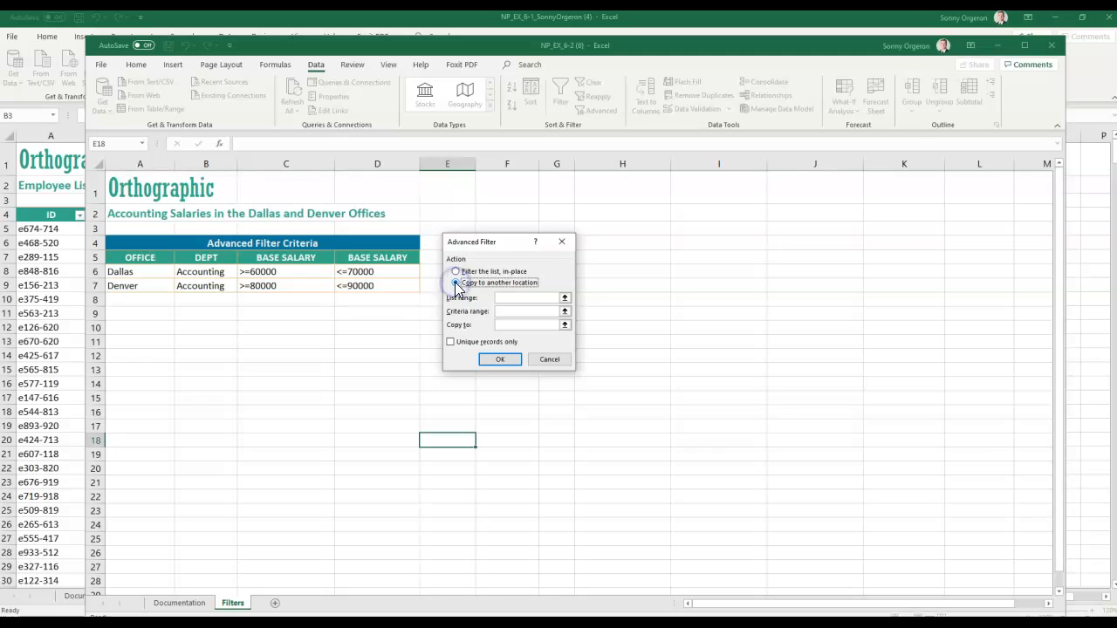
pyautogui.click(511, 299)
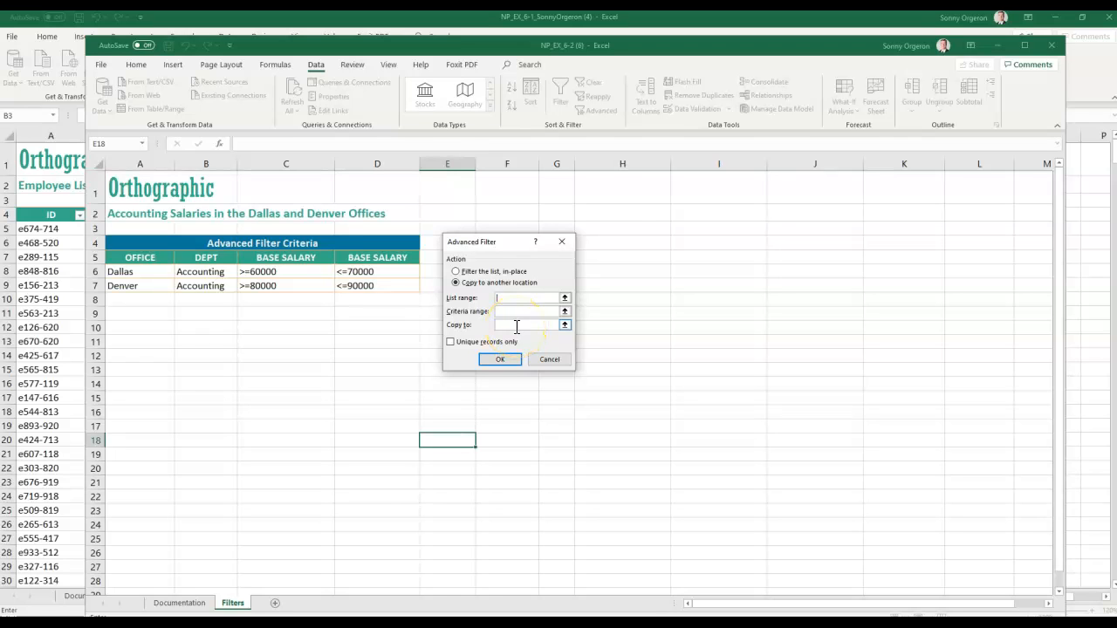
pyautogui.click(504, 299)
pyautogui.click(72, 554)
pyautogui.click(206, 599)
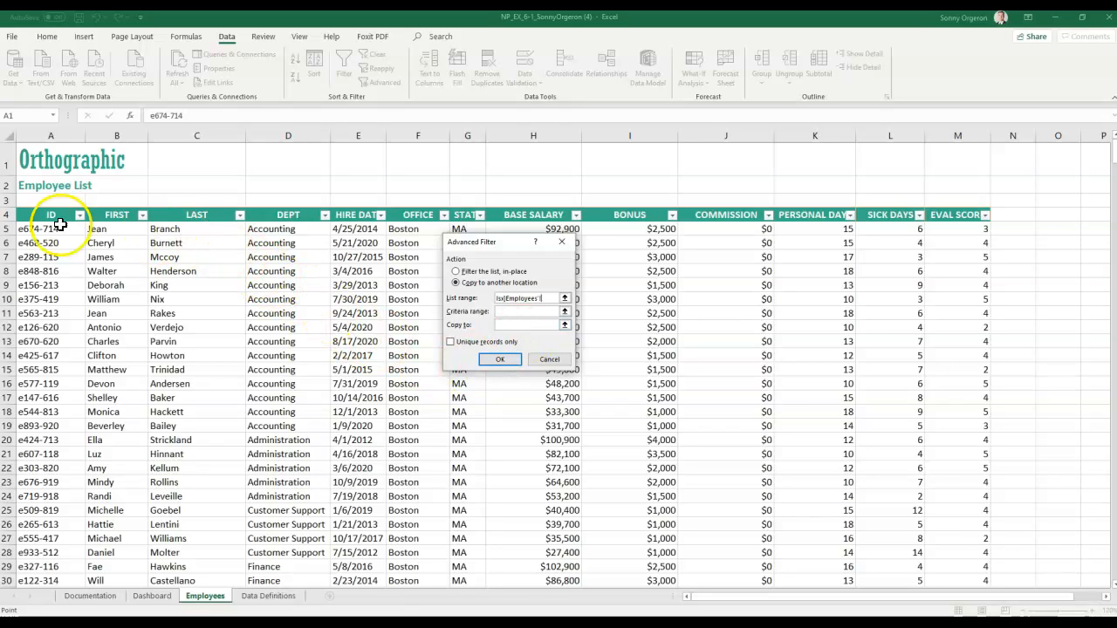
# - Set the Advanced Filter List range to Employees!$A$4:$M$534
pyautogui.click(26, 212)
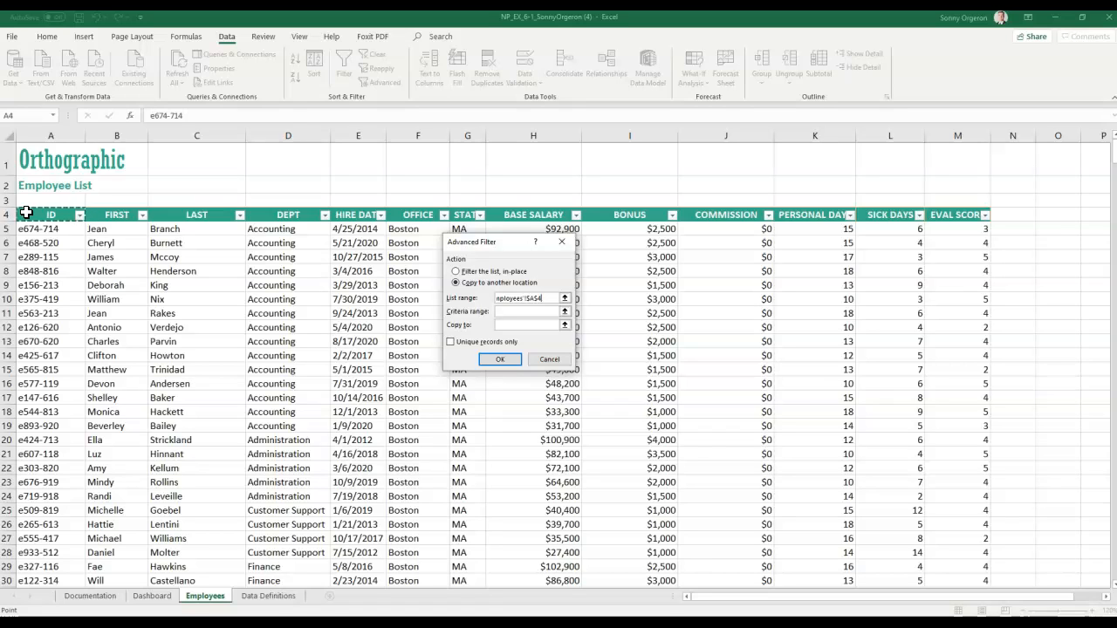
pyautogui.hotkey('ctrl', 'shift', 'Right')
pyautogui.hotkey('ctrl', 'shift', 'Down')
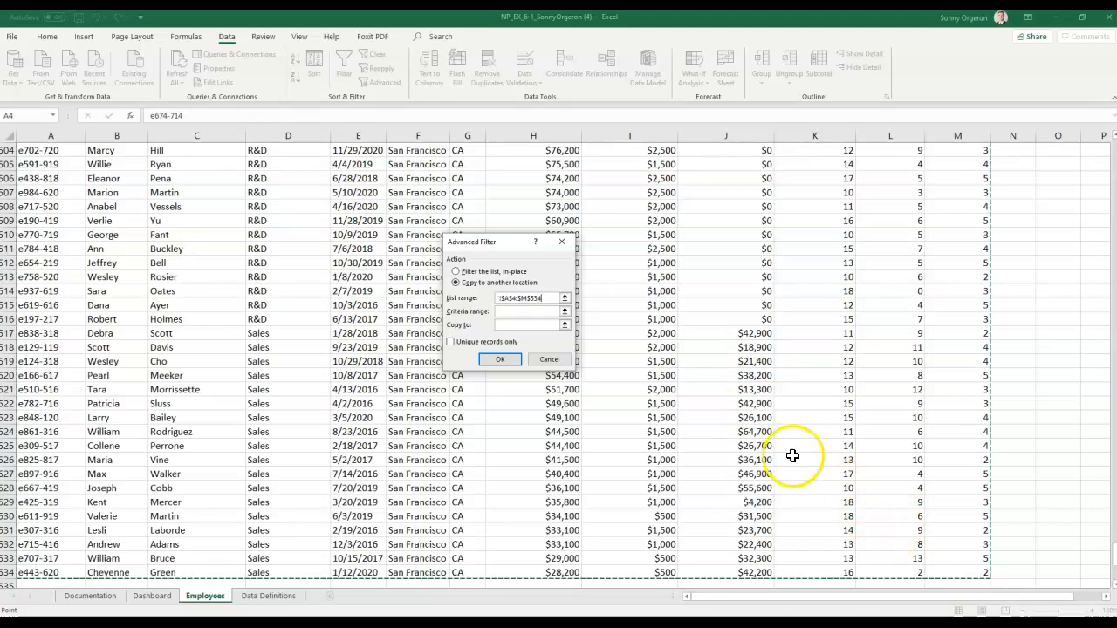
pyautogui.click(514, 311)
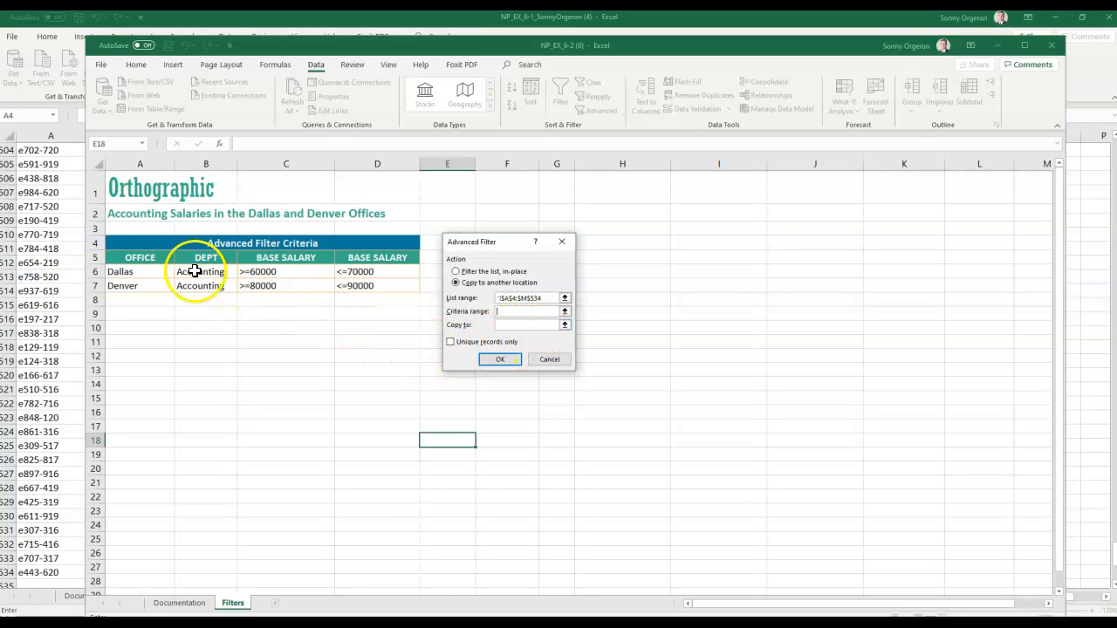
# - Use Filters!$A$5:$D$7 as criteria range, copy results to Filters!$A$9, and run the filter
pyautogui.moveTo(113, 255); pyautogui.dragTo(346, 280)
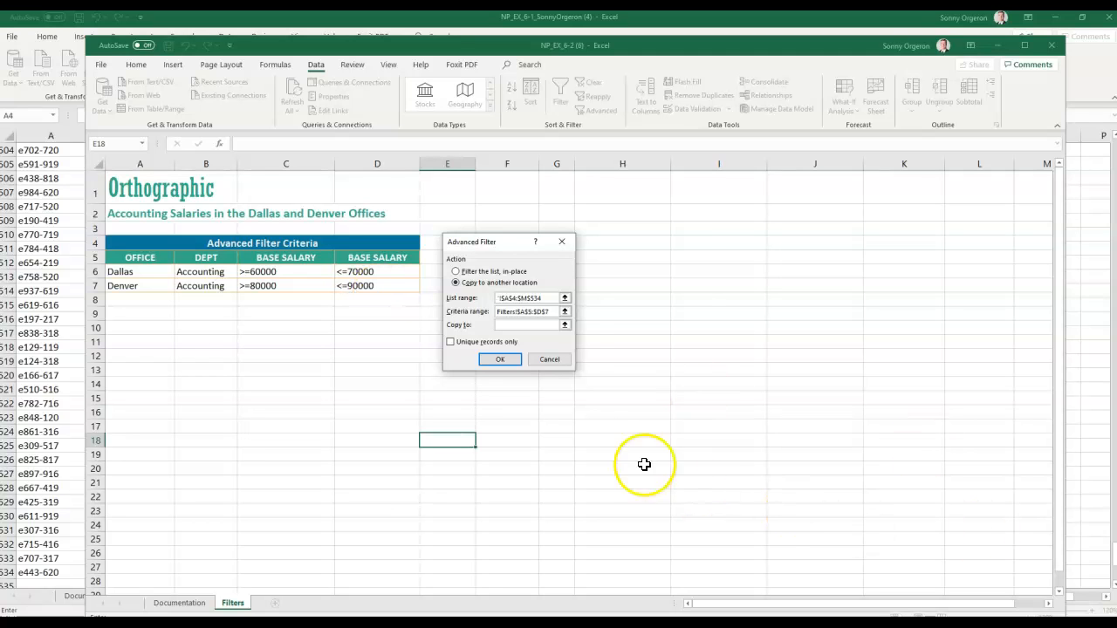
pyautogui.click(132, 312)
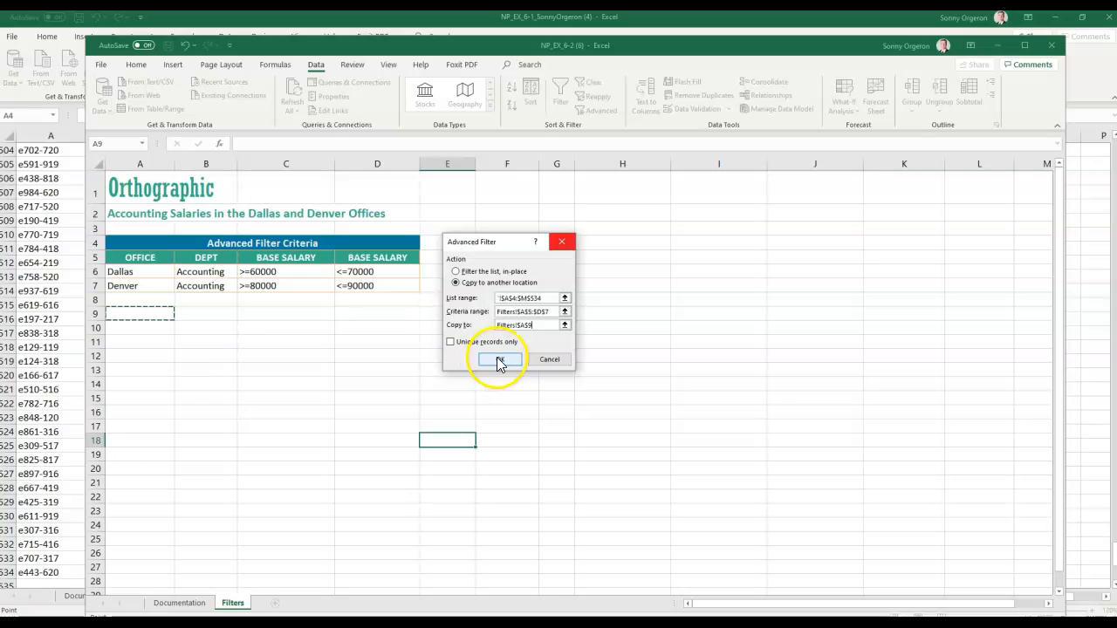
pyautogui.click(500, 363)
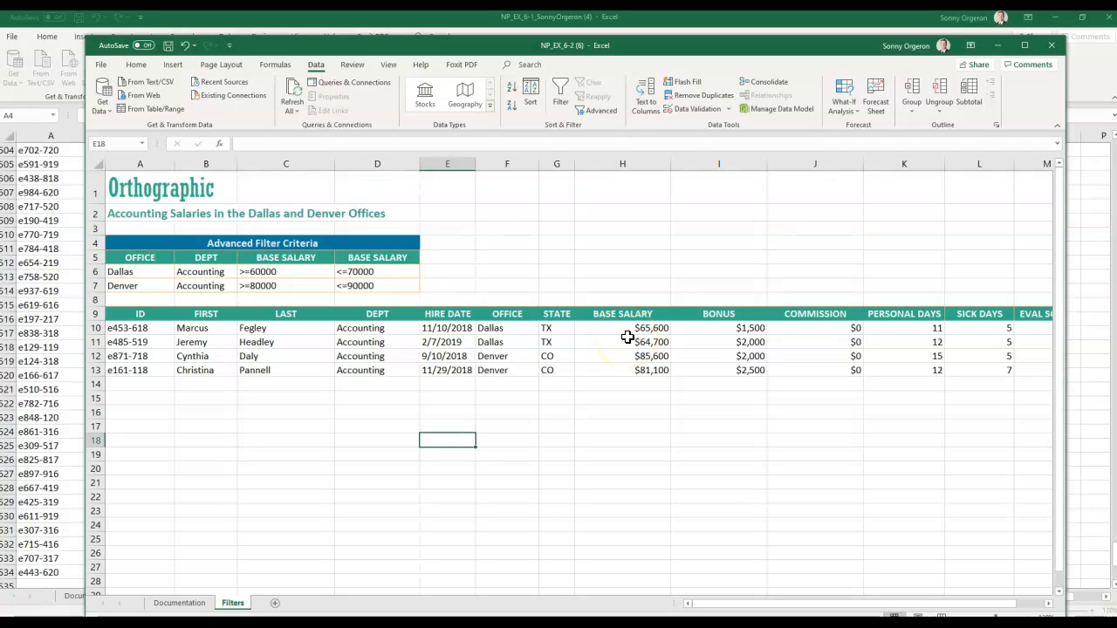
# - Check the Dallas and Denver base salaries, then save and close NP_EX_6-2
pyautogui.moveTo(643, 328); pyautogui.dragTo(643, 342)
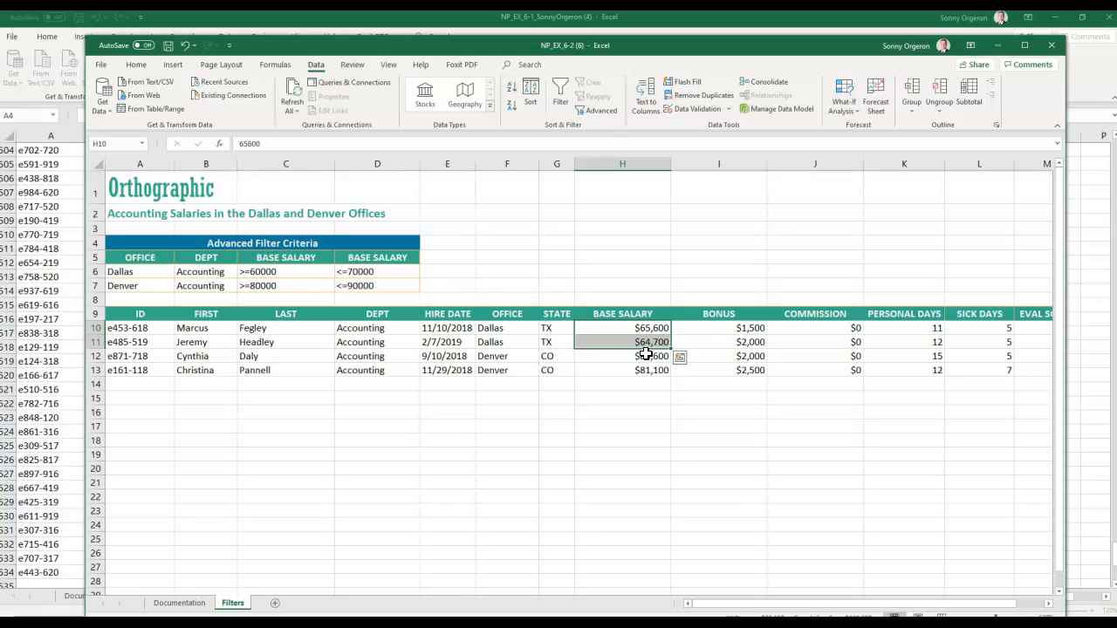
pyautogui.moveTo(664, 361); pyautogui.dragTo(663, 372)
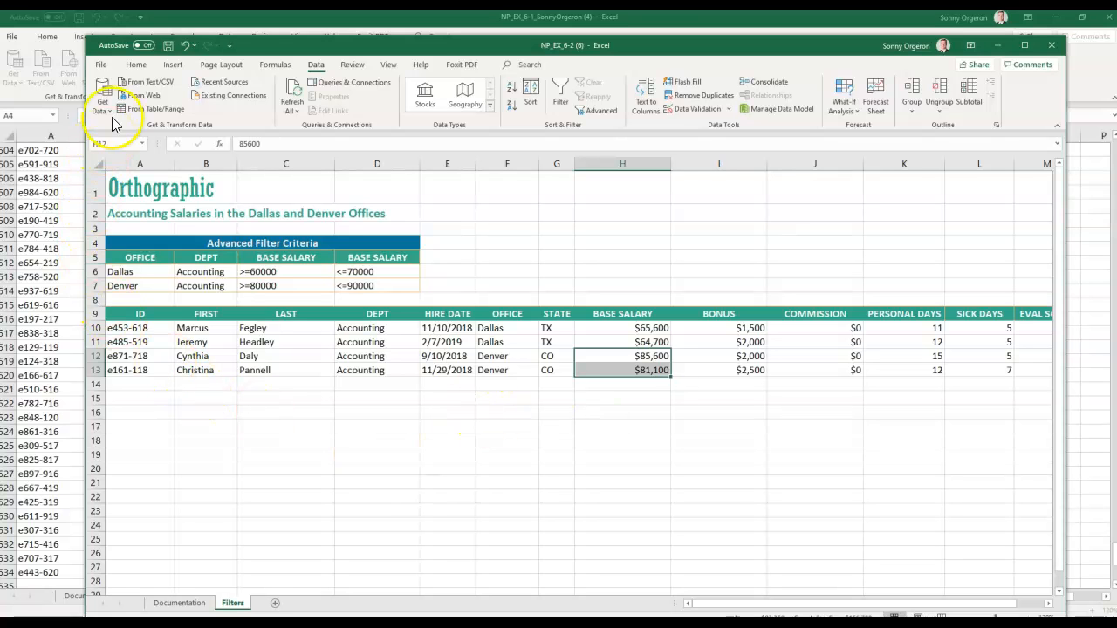
pyautogui.click(101, 64)
pyautogui.click(118, 197)
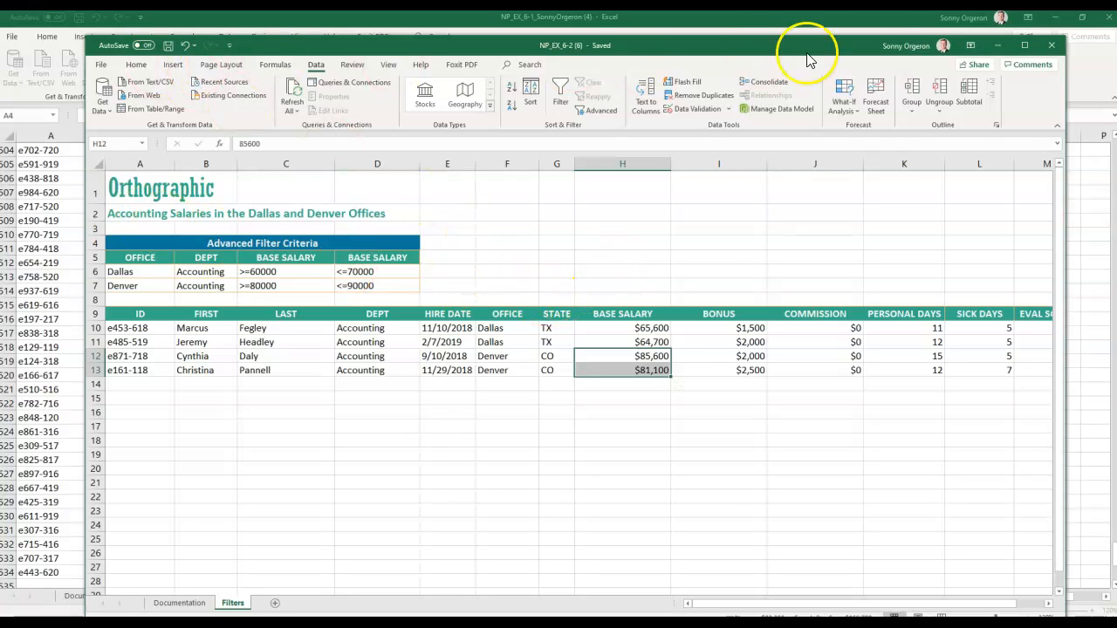
pyautogui.click(1051, 46)
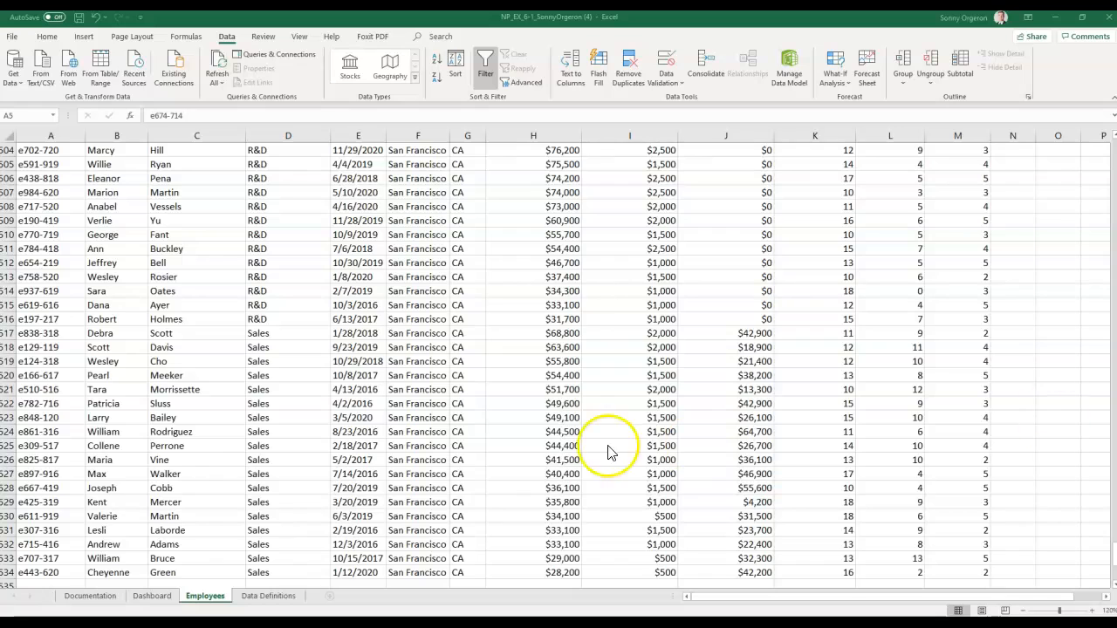
# - Jump to header cell A4 through the Name Box and bring up the Insert ribbon
pyautogui.click(42, 115)
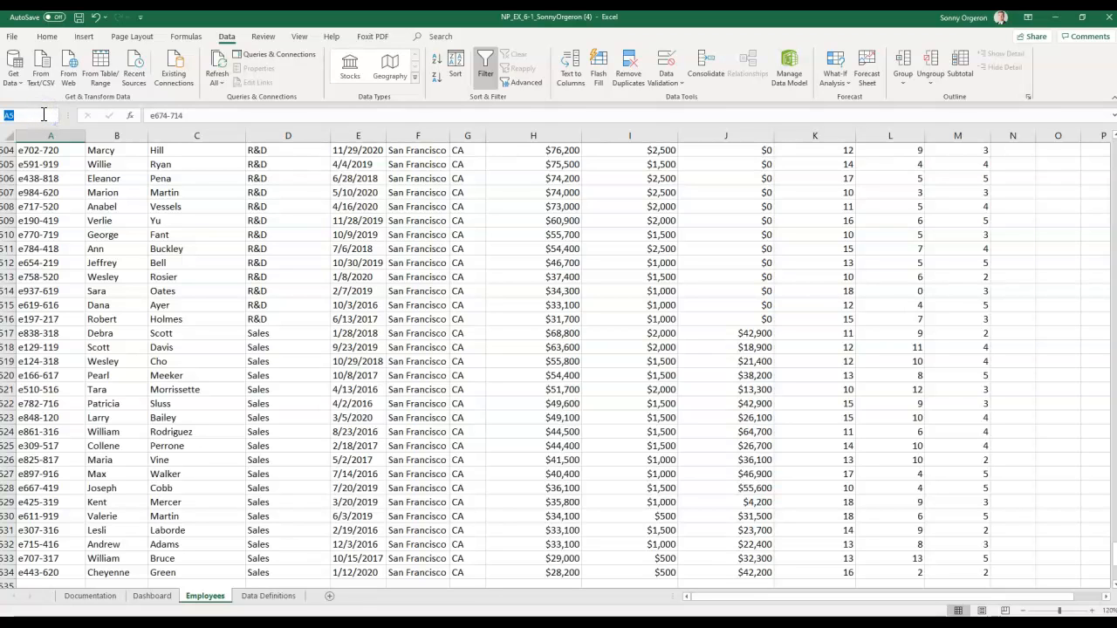
pyautogui.write('A4')
pyautogui.press('Return')
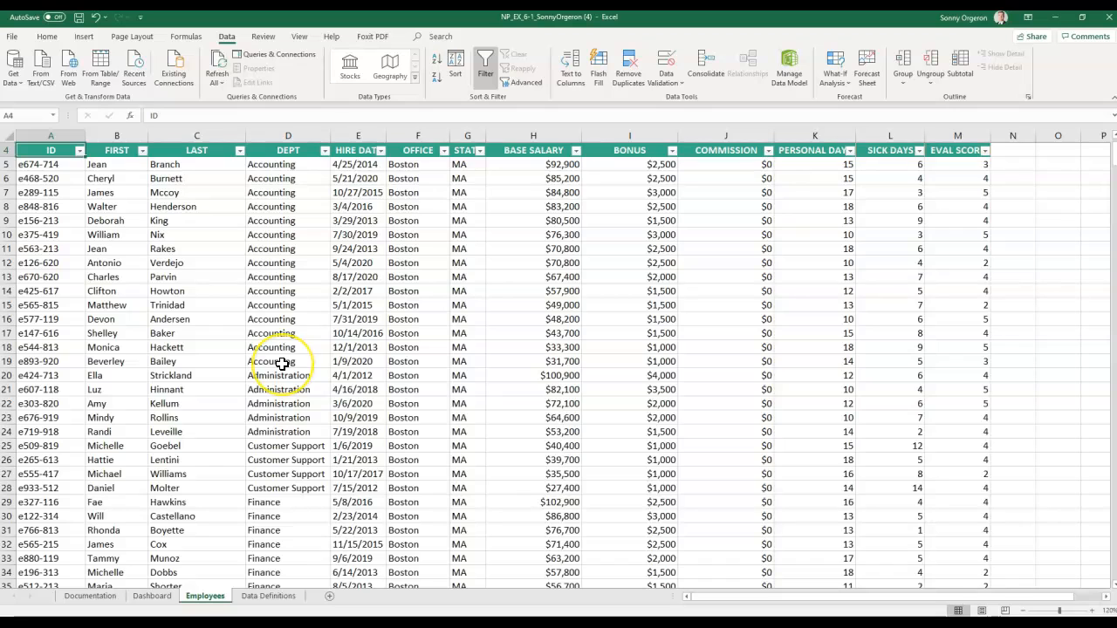
pyautogui.click(83, 37)
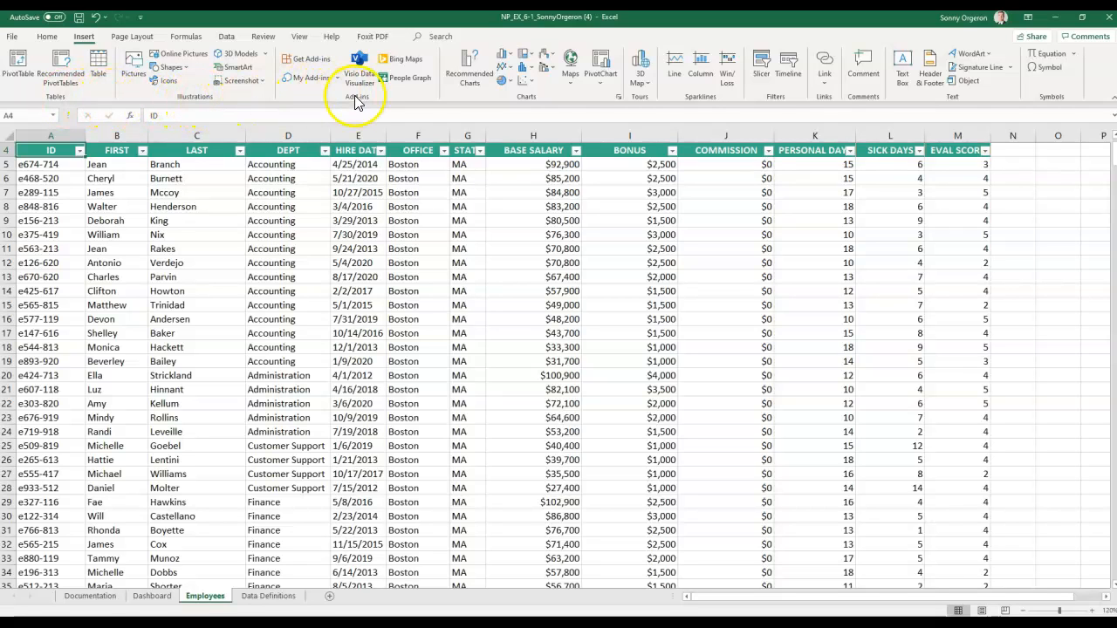
# - Create a table from $A$4:$M$534 with 'My table has headers' checked
pyautogui.click(96, 61)
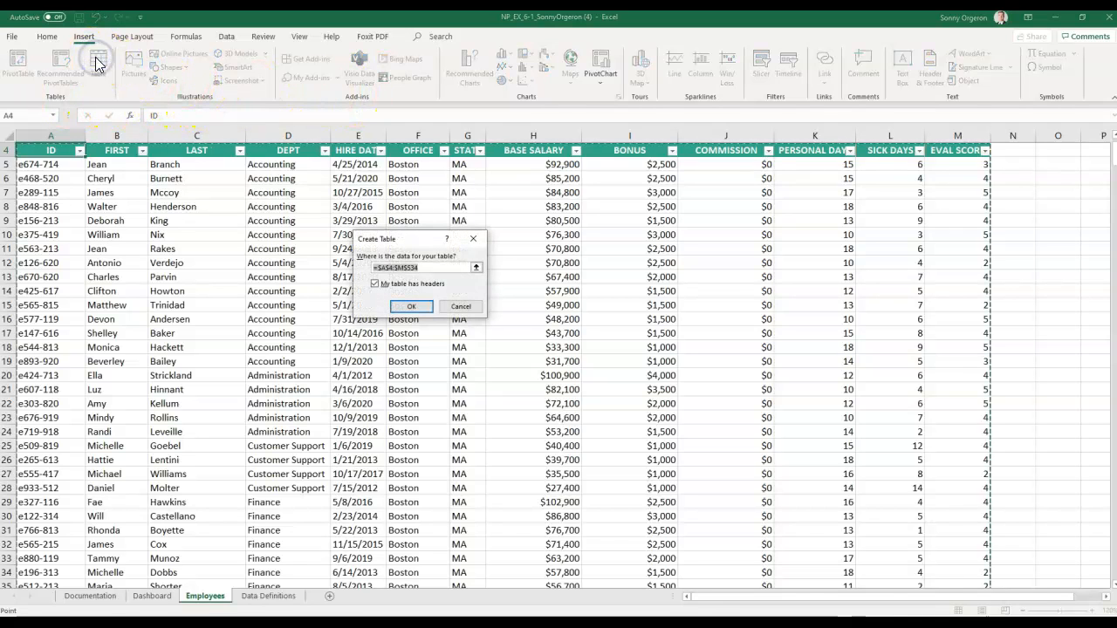
pyautogui.click(406, 239)
pyautogui.moveTo(406, 238); pyautogui.dragTo(503, 208)
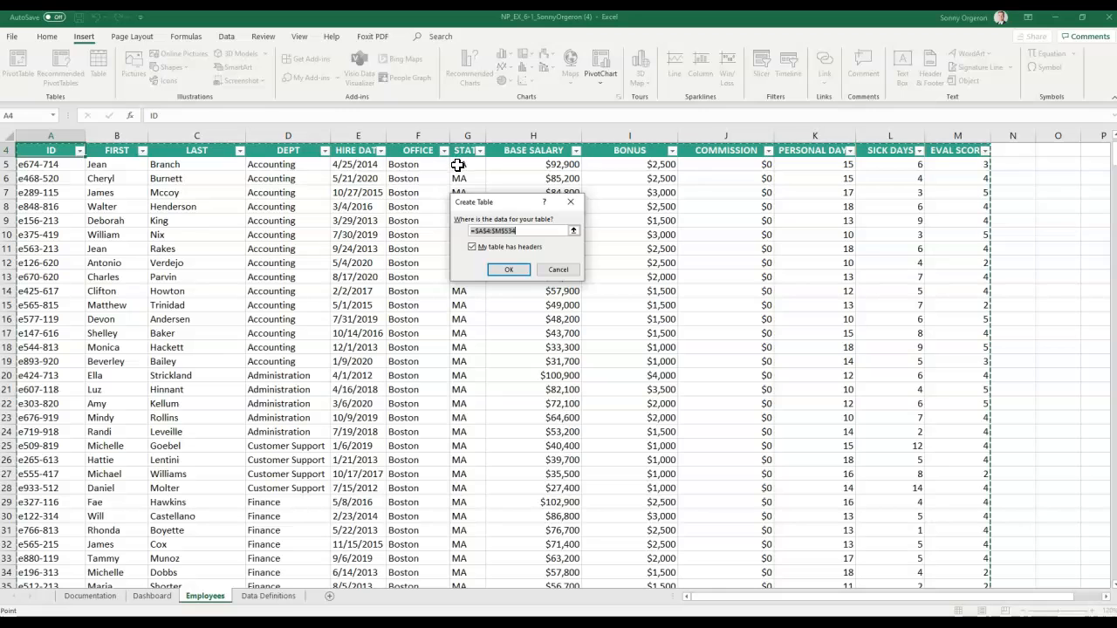
pyautogui.click(508, 270)
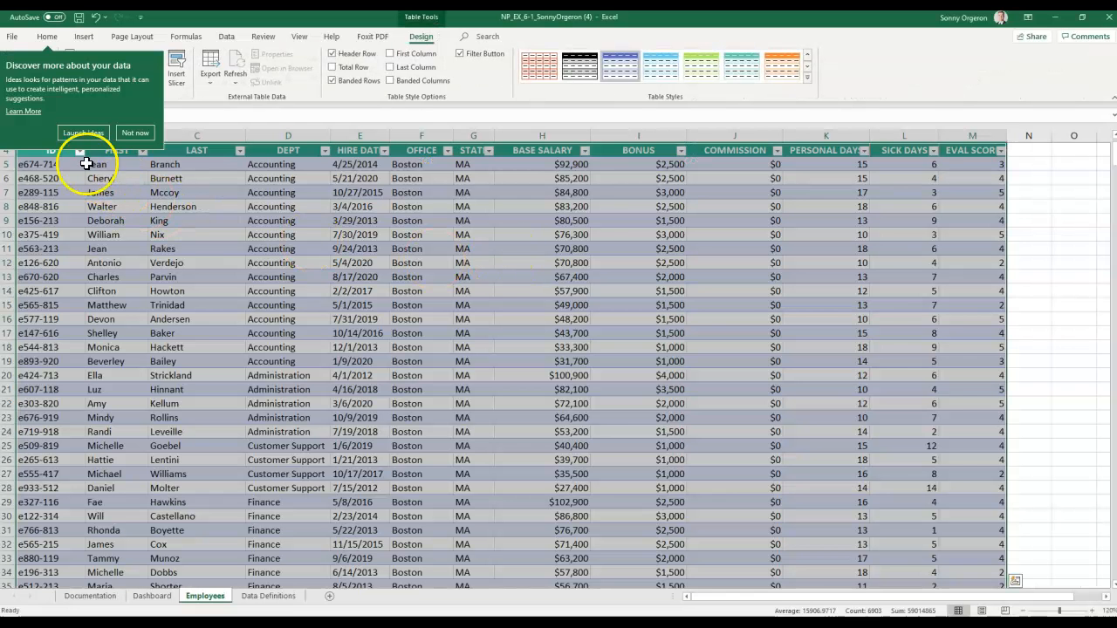
# - Dismiss the Ideas pop-up, select cell A4, then undo and redo the table conversion
pyautogui.click(135, 133)
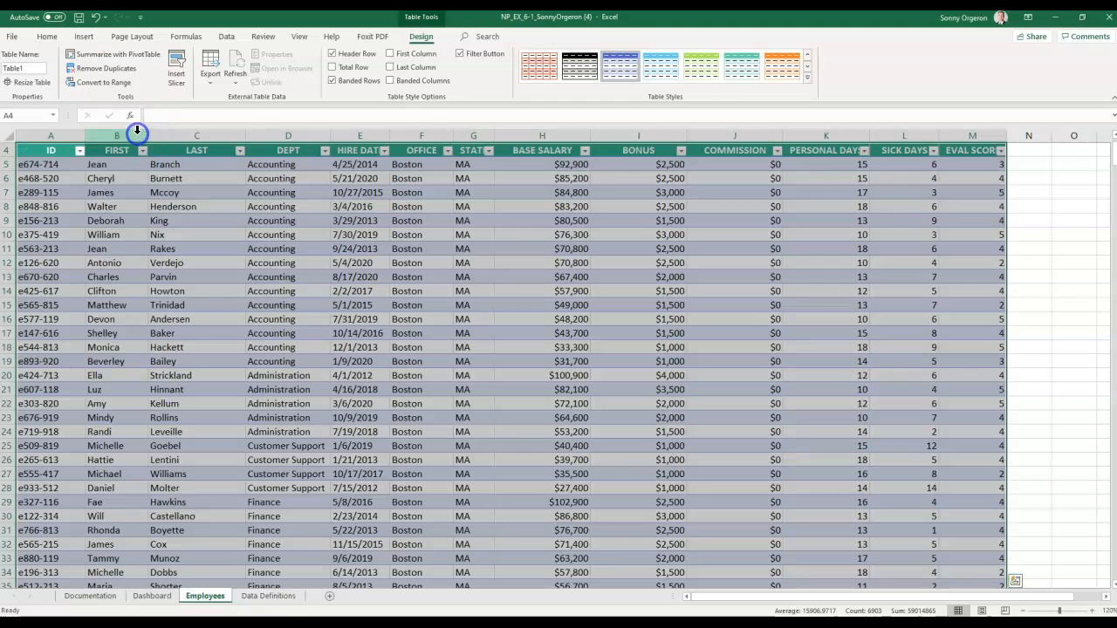
pyautogui.click(157, 305)
pyautogui.click(52, 148)
pyautogui.click(96, 16)
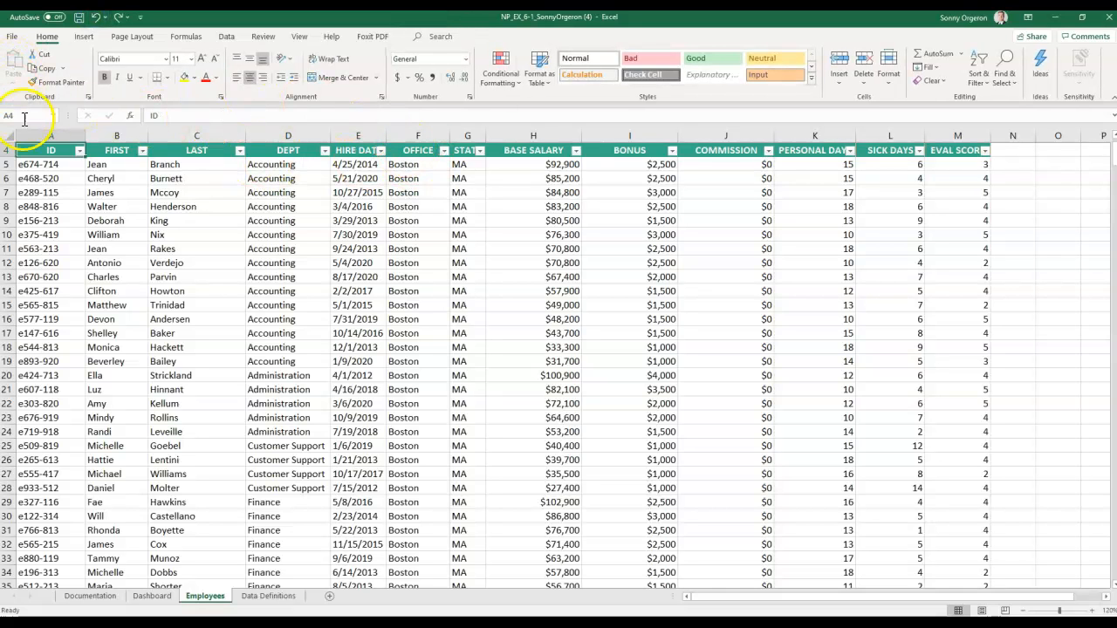
pyautogui.click(118, 17)
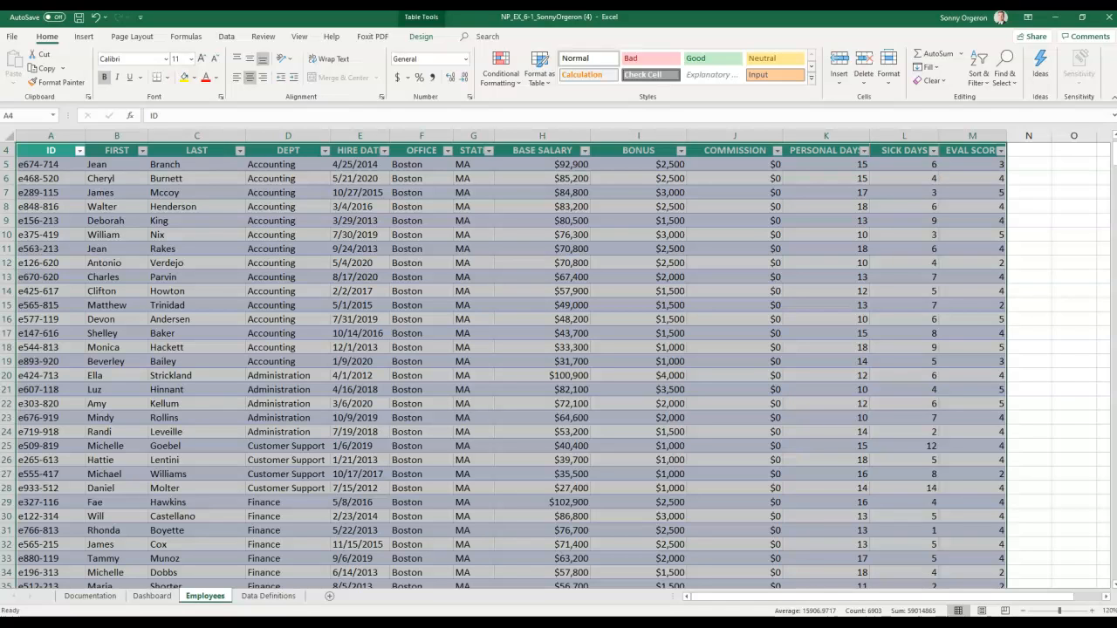
pyautogui.click(37, 154)
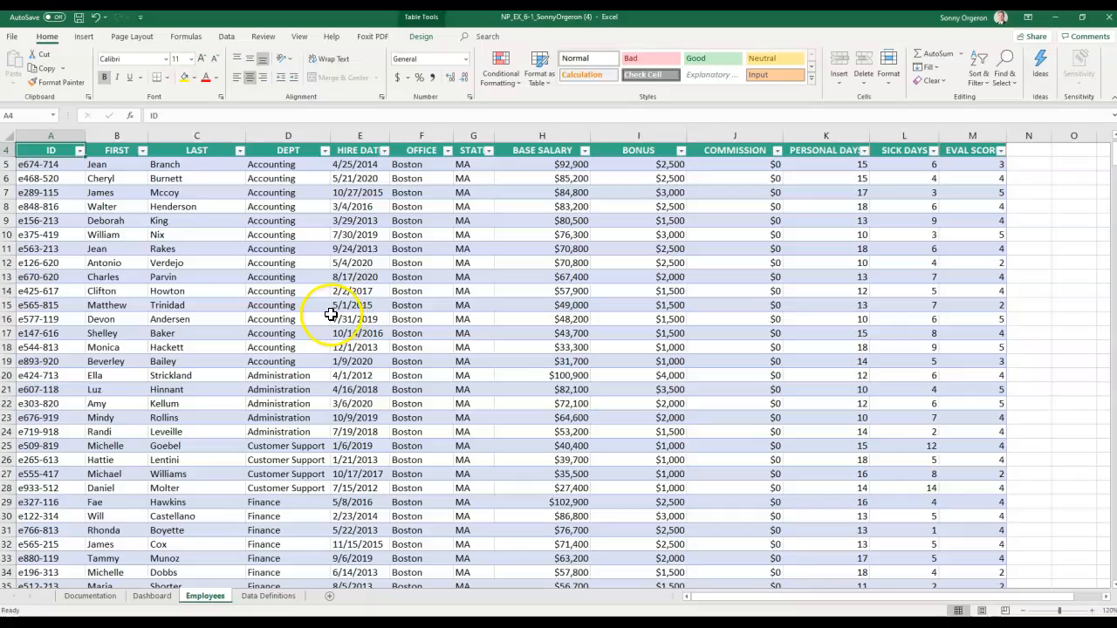
pyautogui.scroll(1, 331, 312)
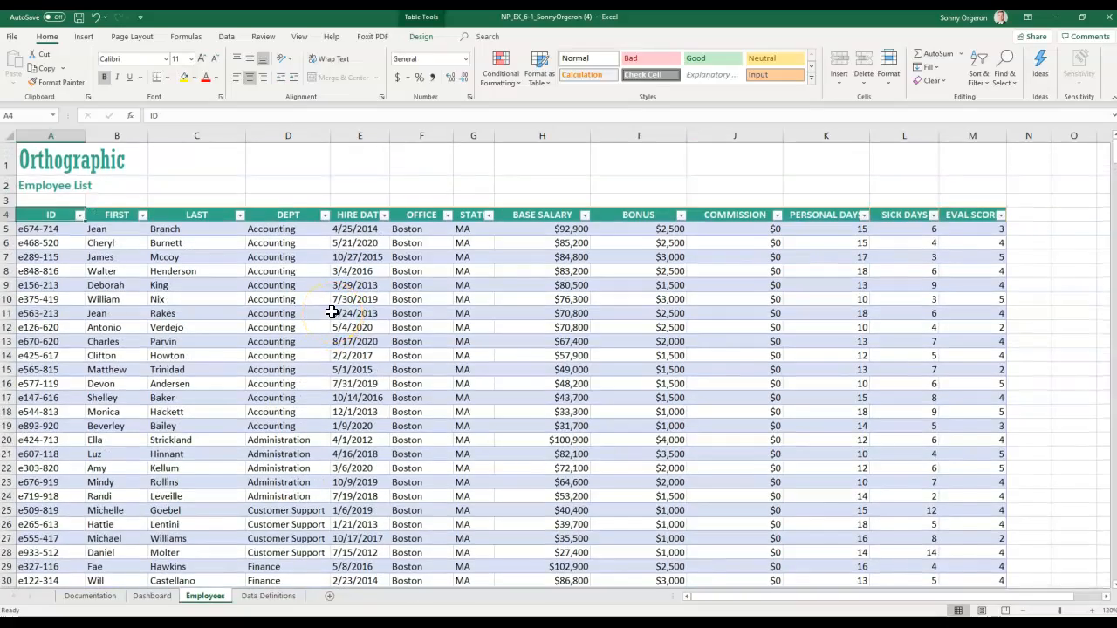
pyautogui.scroll(-4, 332, 312)
pyautogui.scroll(4, 332, 312)
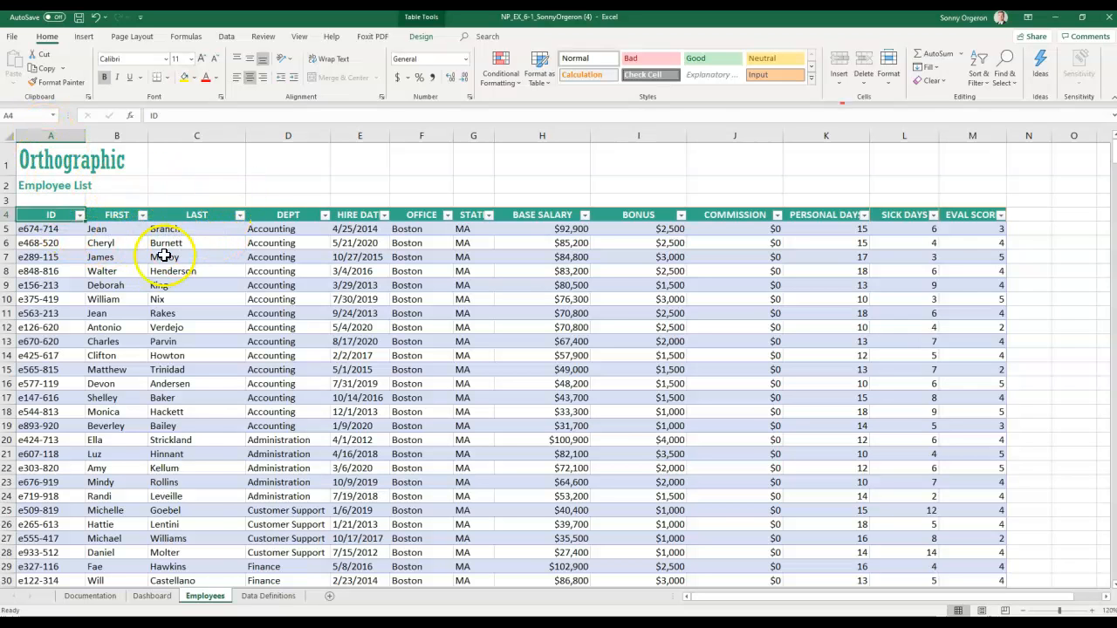
pyautogui.scroll(-1, 147, 260)
pyautogui.scroll(-1, 142, 262)
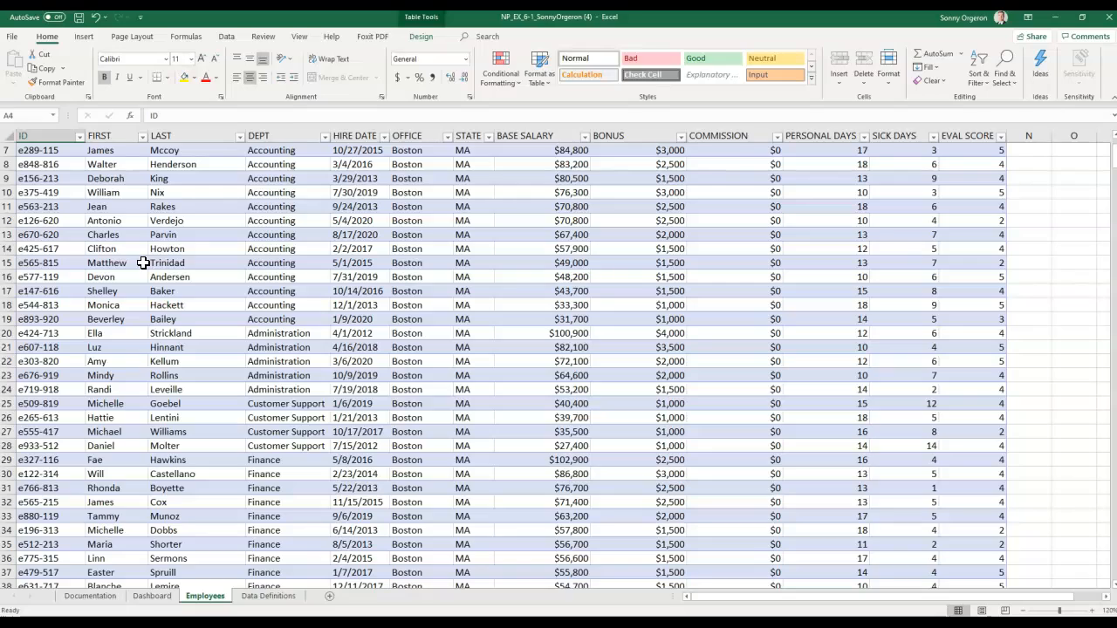
pyautogui.scroll(2, 120, 233)
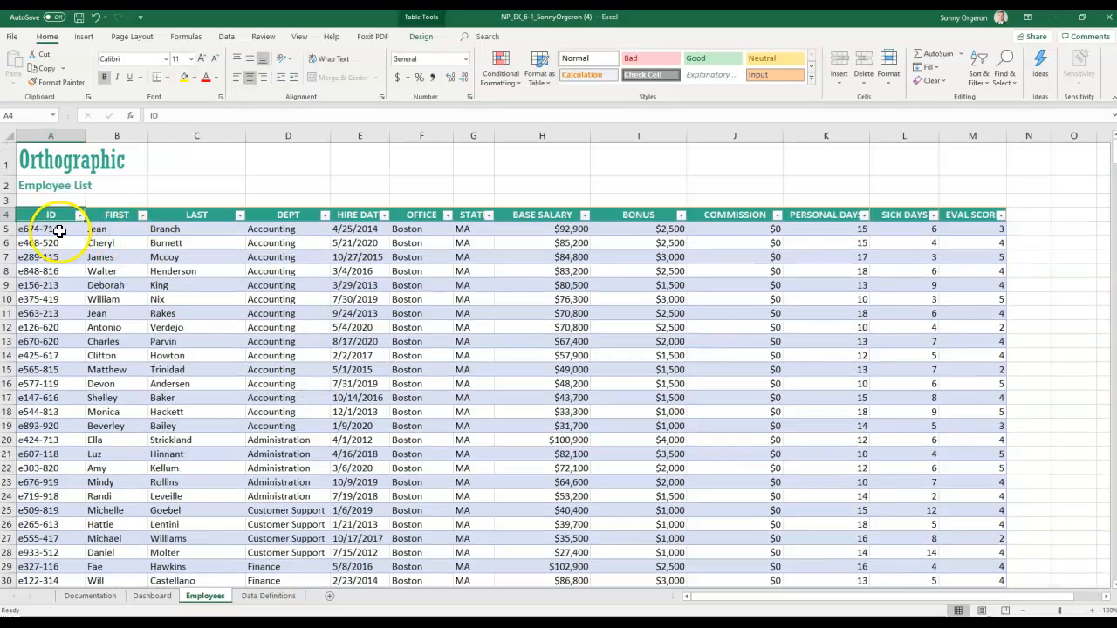
pyautogui.scroll(-2, 161, 283)
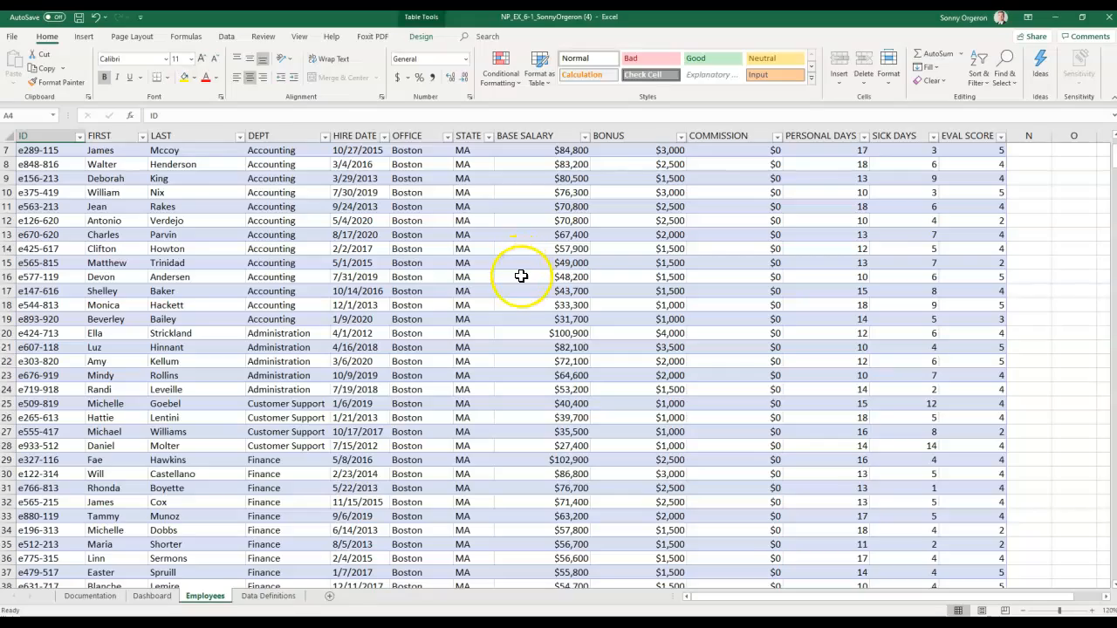
pyautogui.scroll(-4, 515, 289)
pyautogui.scroll(-7, 514, 292)
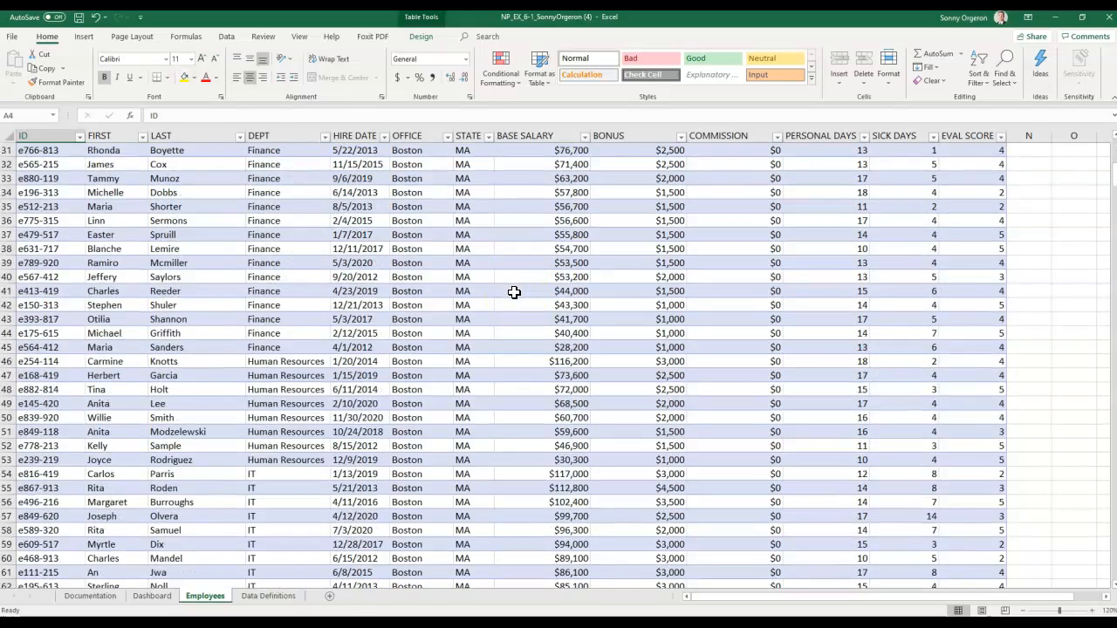
pyautogui.scroll(9, 514, 292)
pyautogui.scroll(1, 514, 292)
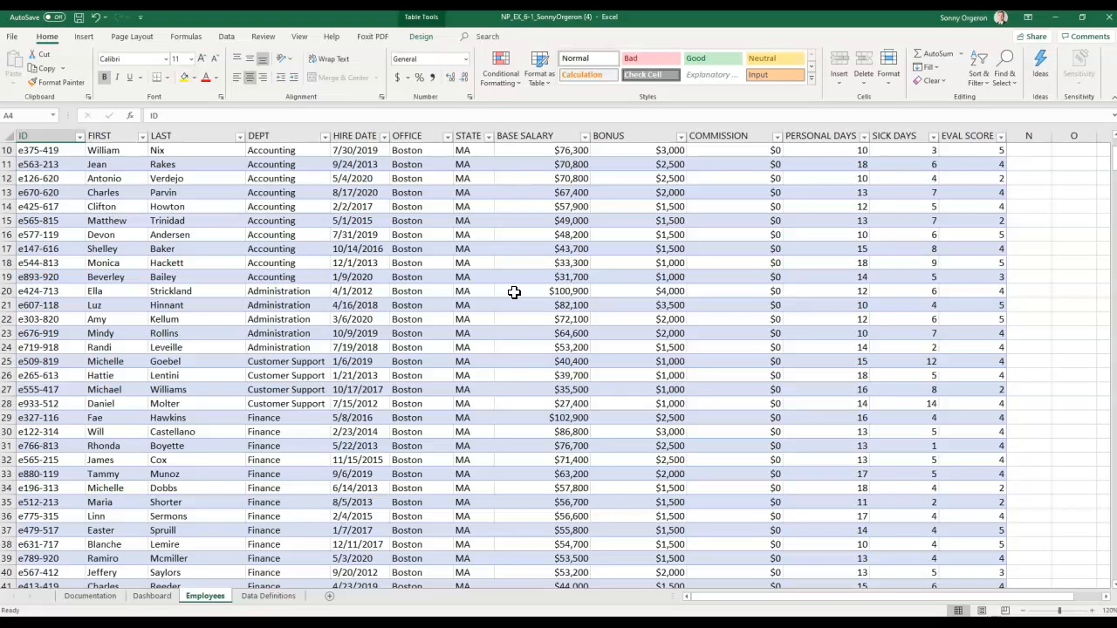
pyautogui.scroll(3, 514, 293)
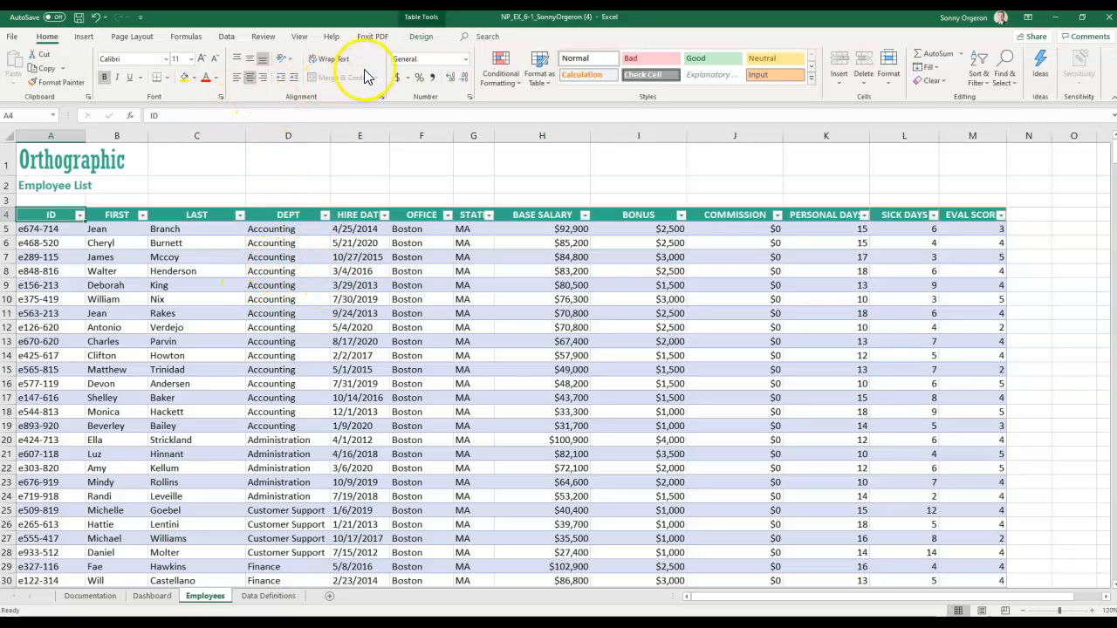
# - Enter Employees_Tbl as the table name on the Design tab, then select cell C1
pyautogui.click(422, 36)
pyautogui.click(43, 69)
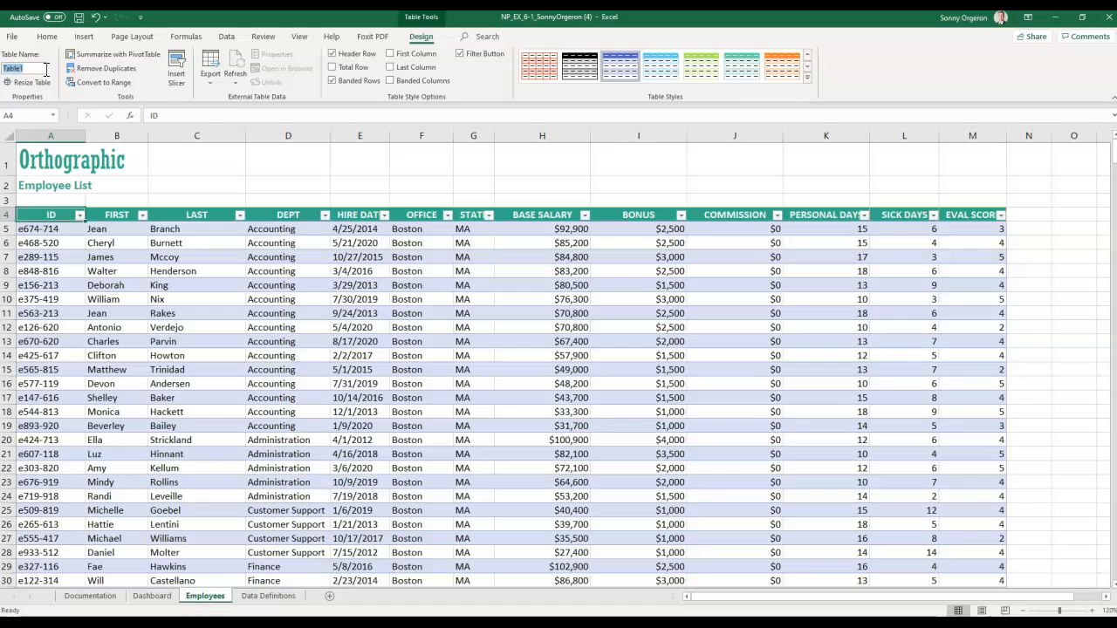
pyautogui.write('Employees')
pyautogui.write('_Tbl')
pyautogui.press('Return')
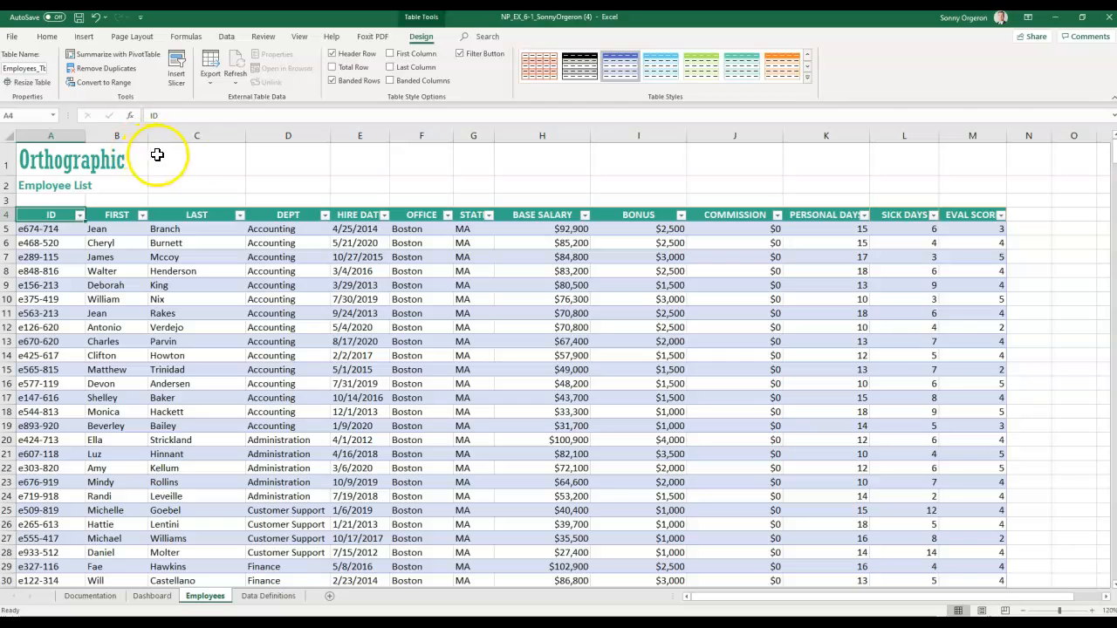
pyautogui.click(194, 158)
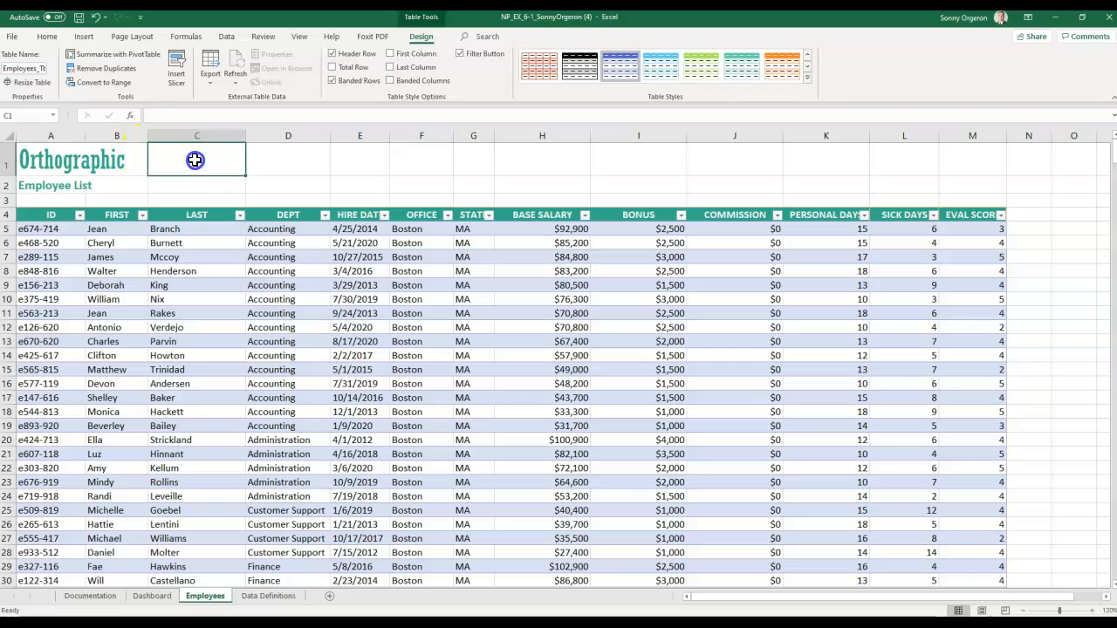
# - Select cells A1, A5, C2 and A6 in turn, then return to the table Design tab
pyautogui.click(32, 153)
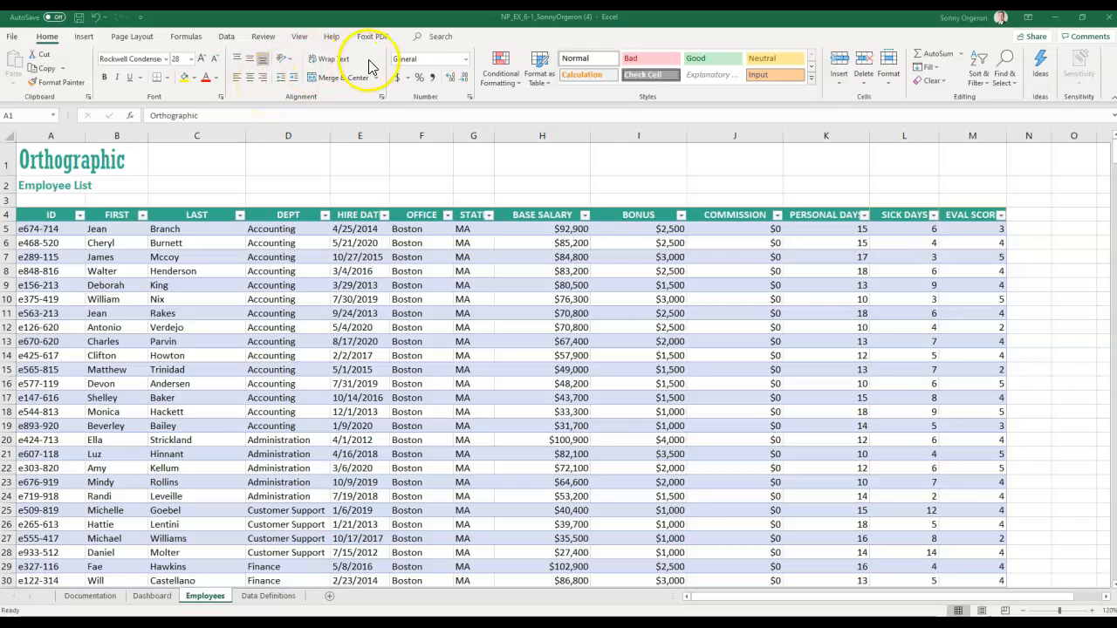
pyautogui.click(40, 229)
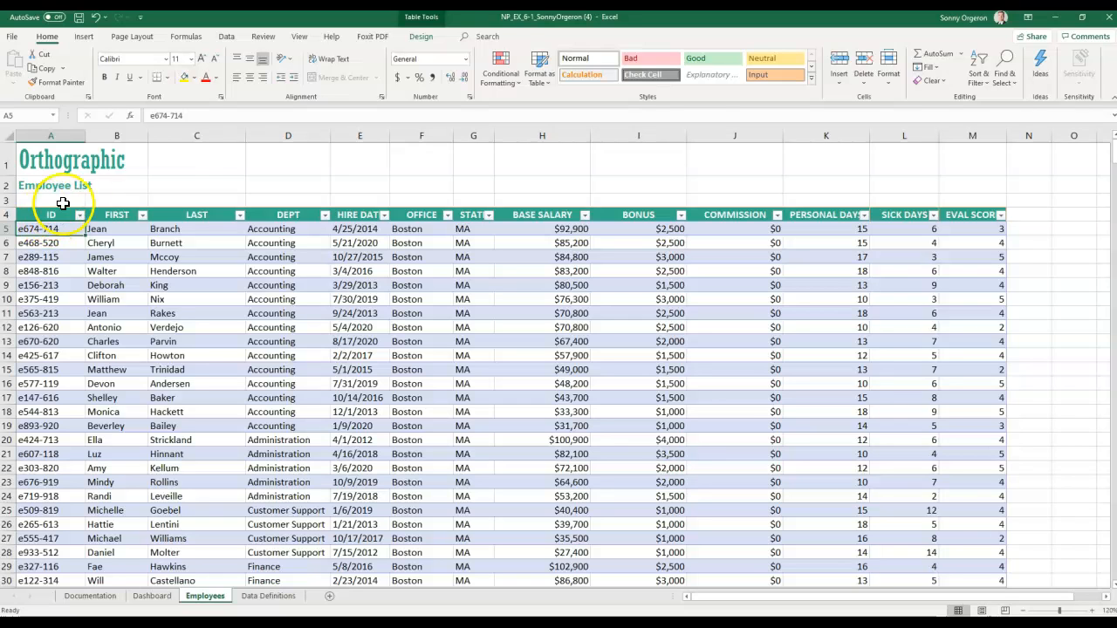
pyautogui.click(201, 181)
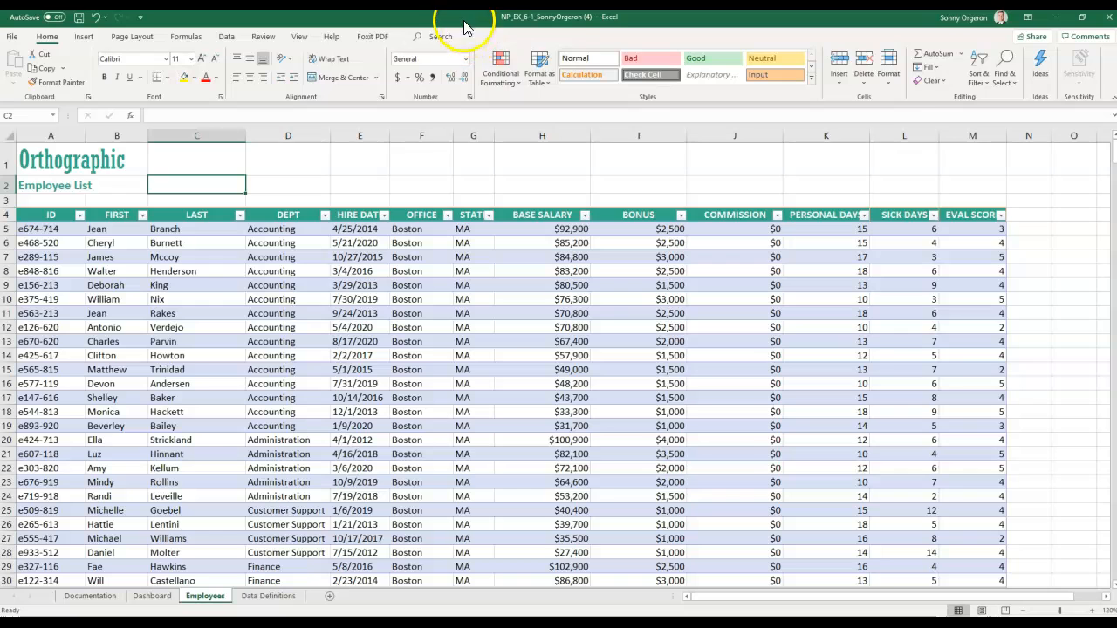
pyautogui.click(38, 244)
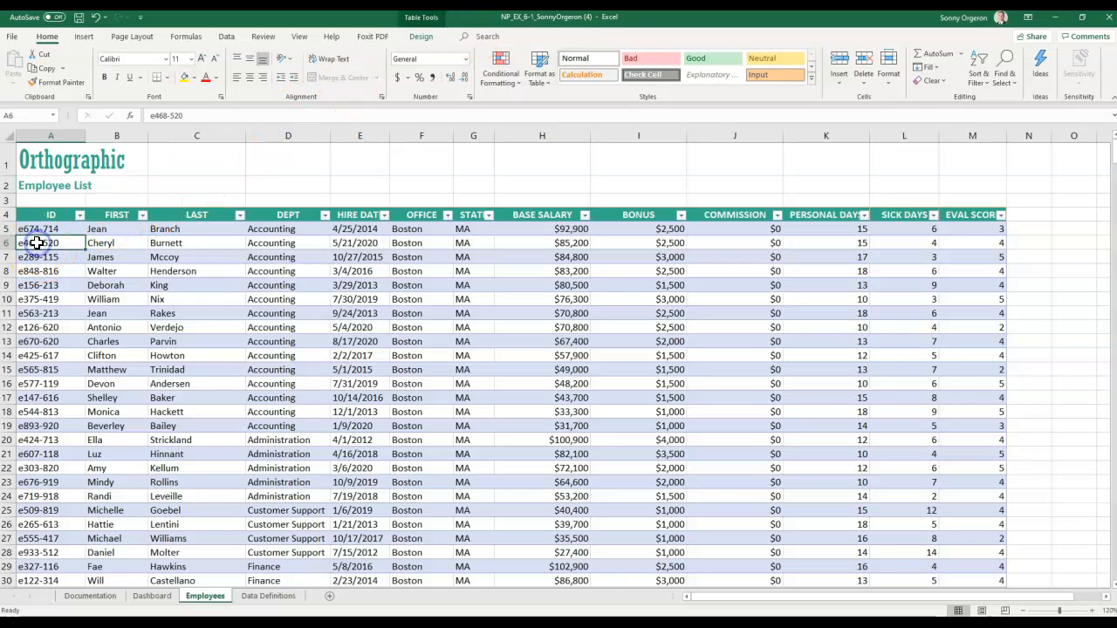
pyautogui.click(422, 36)
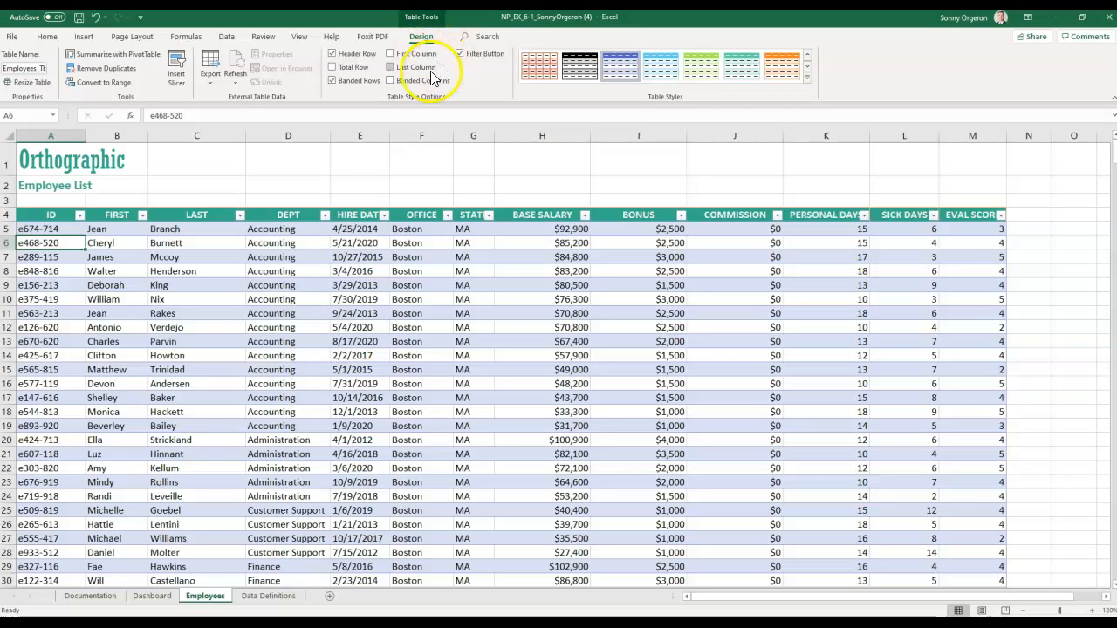
# - Turn the First Column and Last Column options on, then off again
pyautogui.click(393, 55)
pyautogui.click(392, 67)
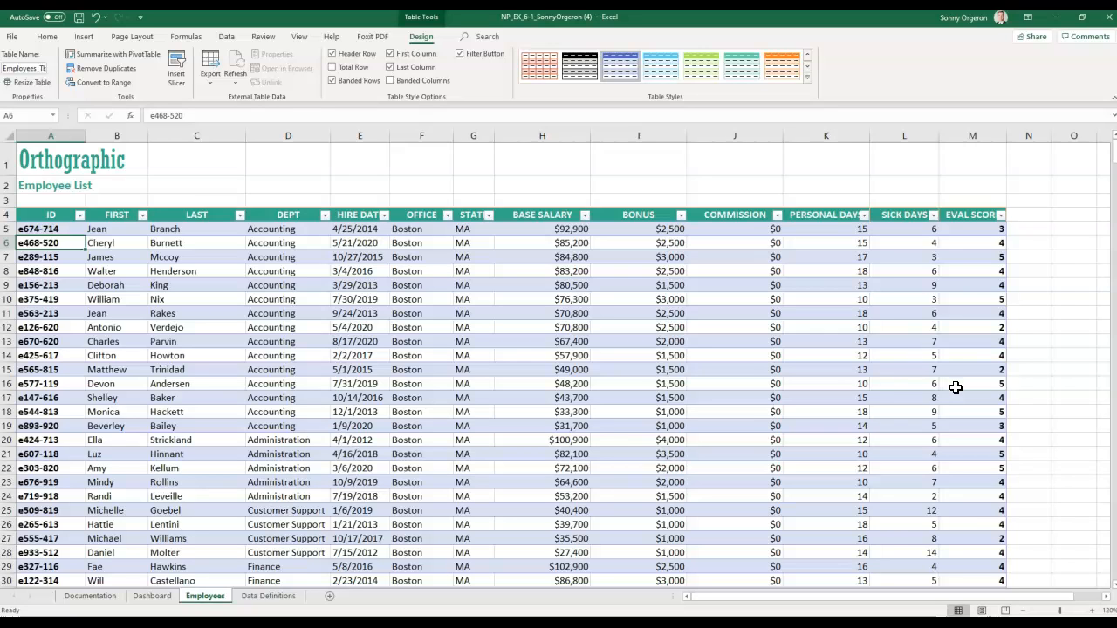
pyautogui.click(390, 55)
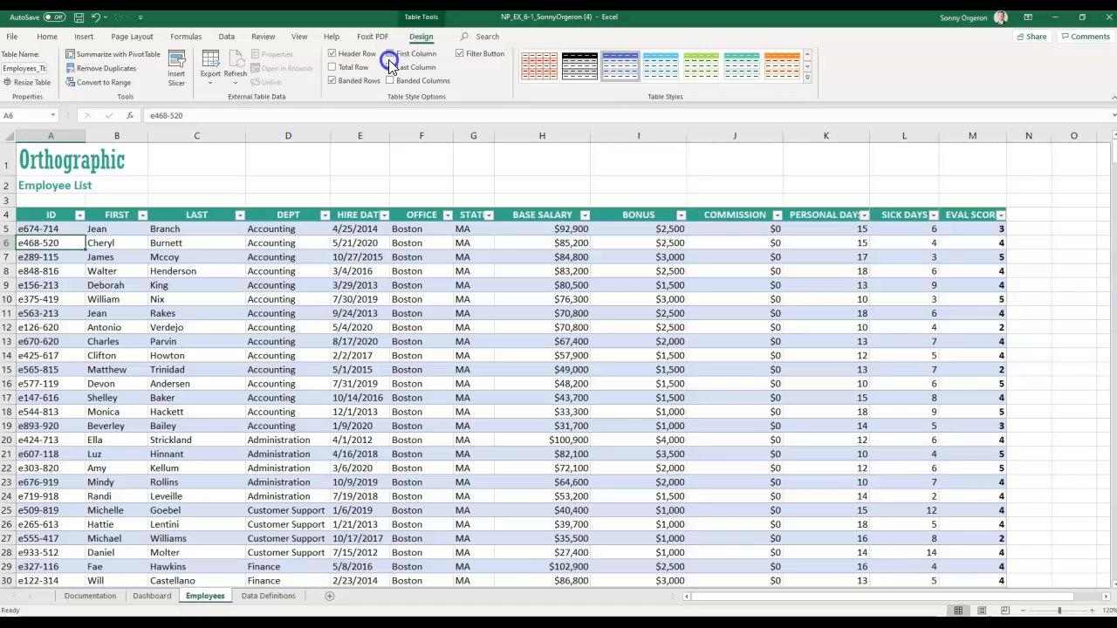
pyautogui.click(392, 68)
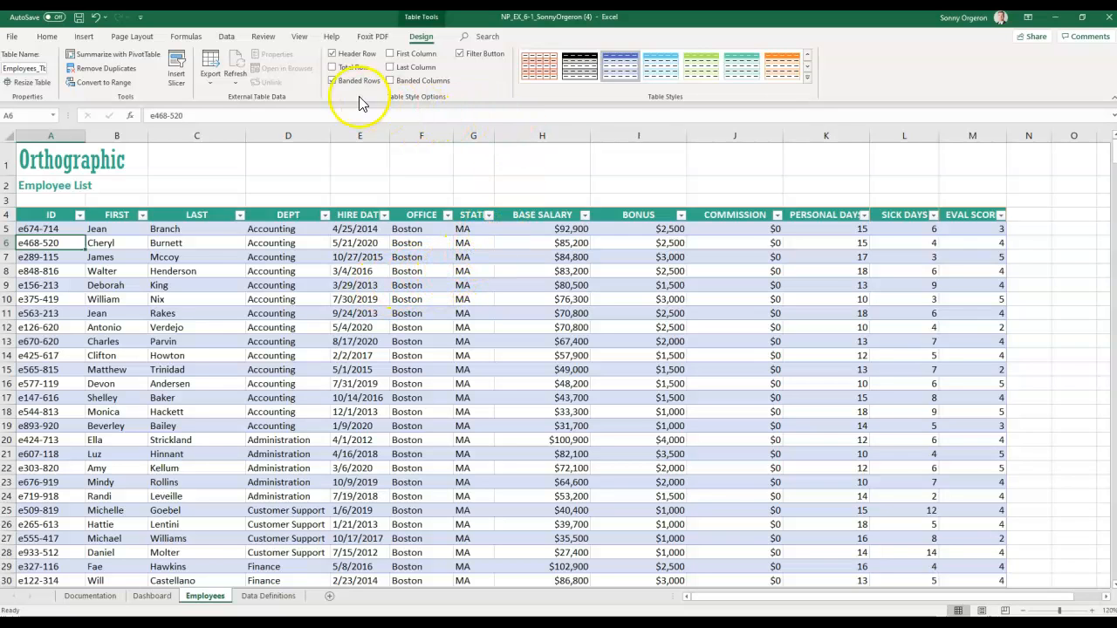
# - Switch Banded Rows and Filter Button off and back on, then expand the Table Styles gallery
pyautogui.click(332, 80)
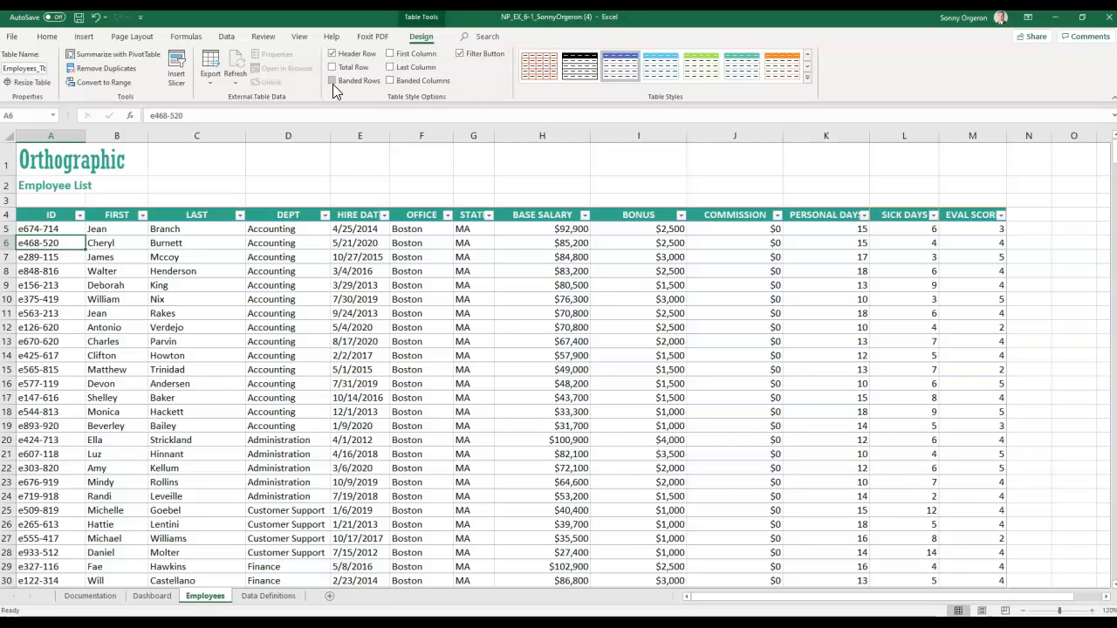
pyautogui.click(332, 84)
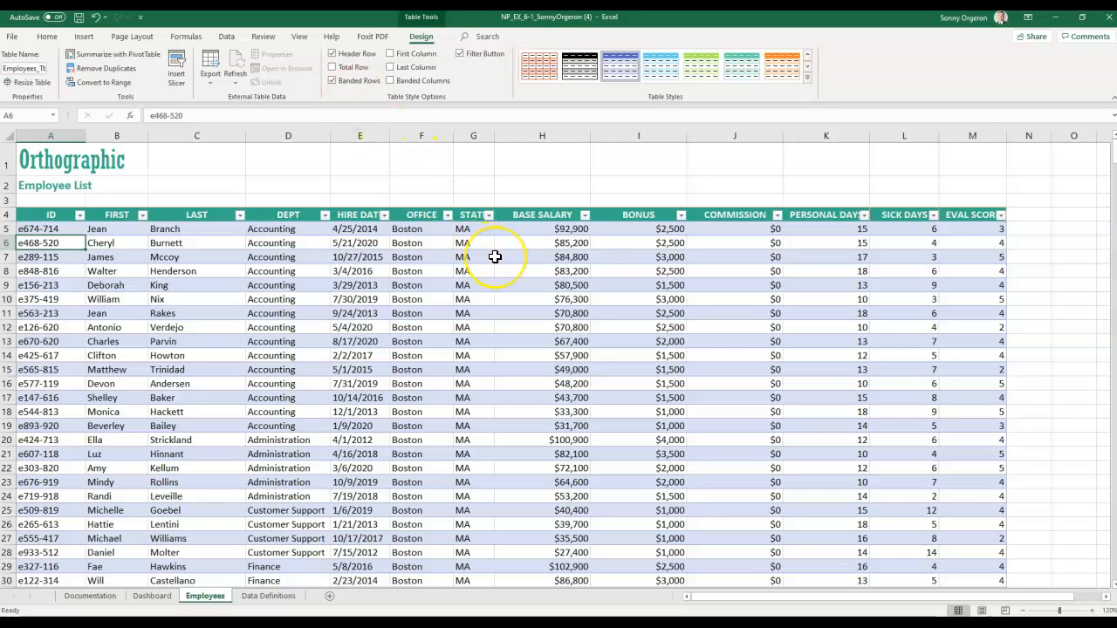
pyautogui.click(462, 54)
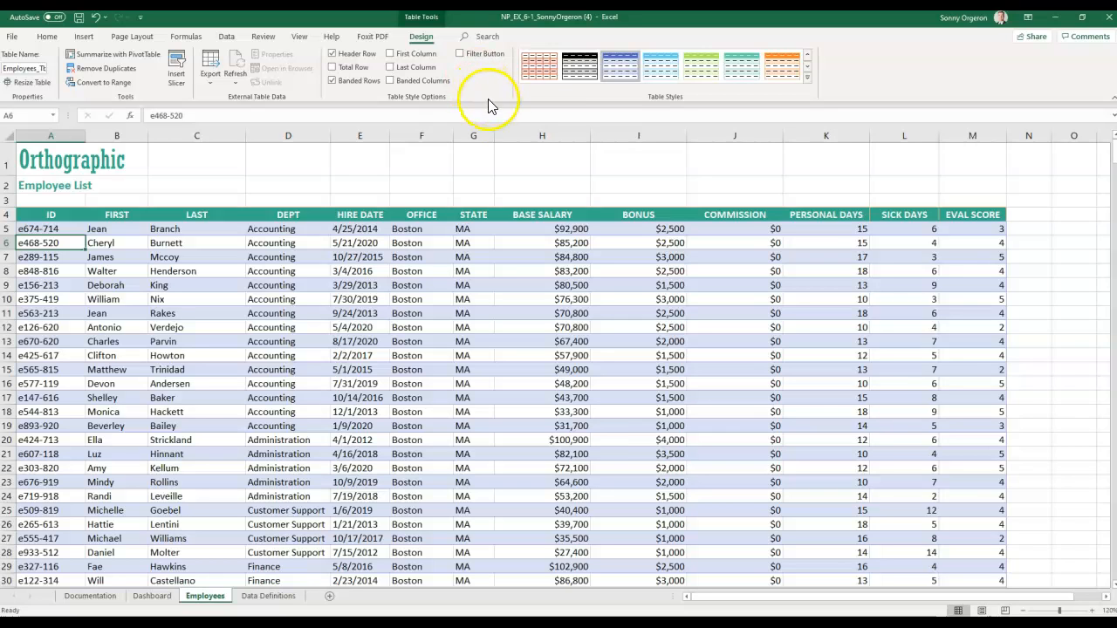
pyautogui.click(459, 55)
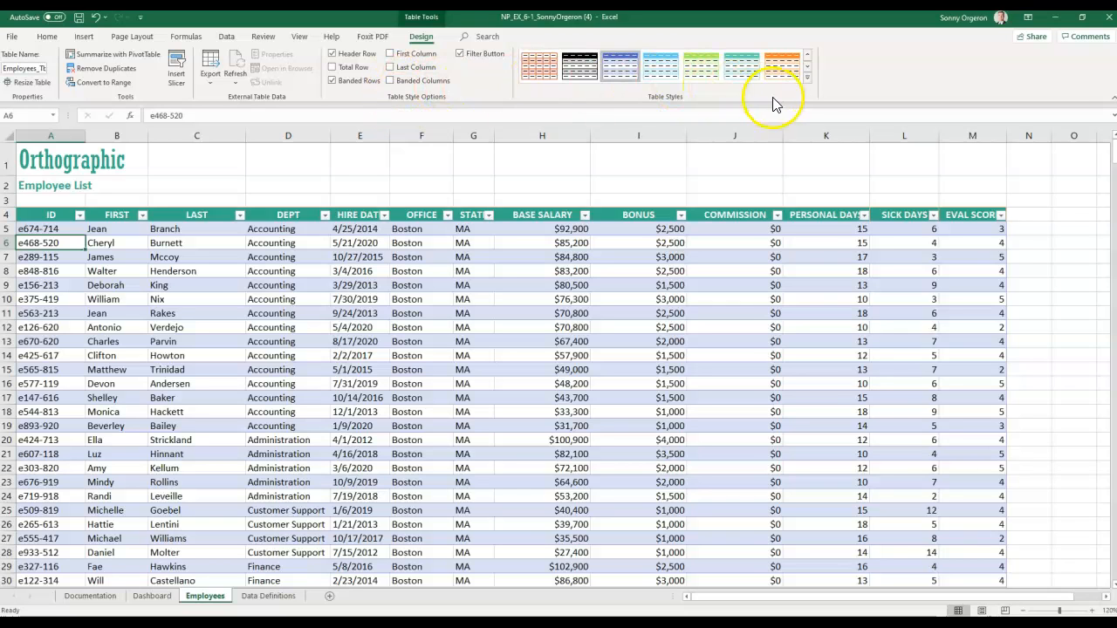
pyautogui.click(806, 79)
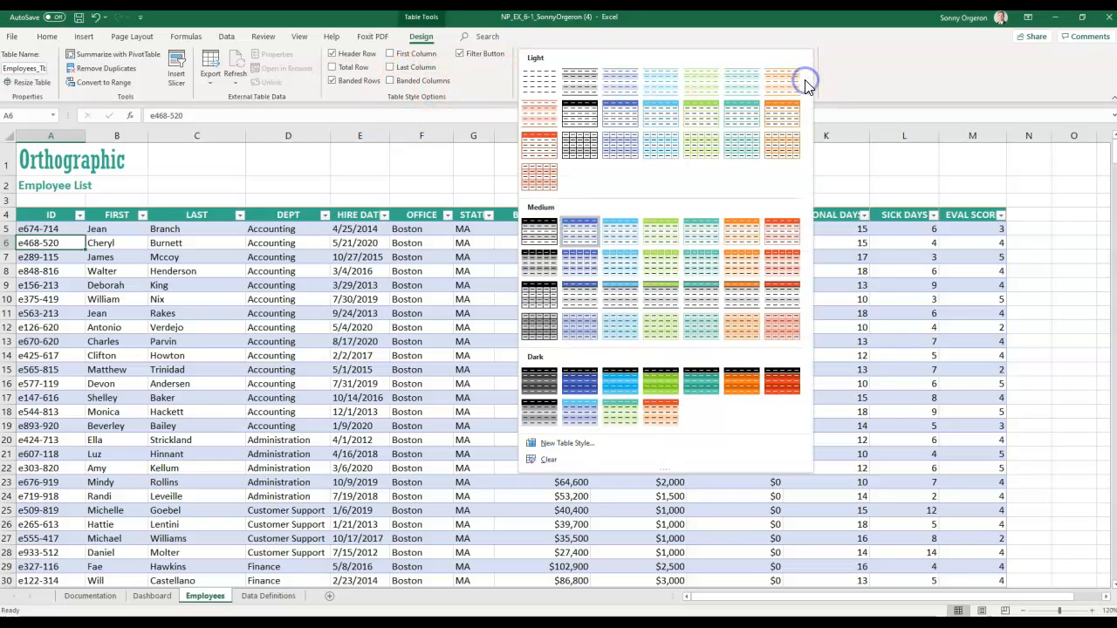
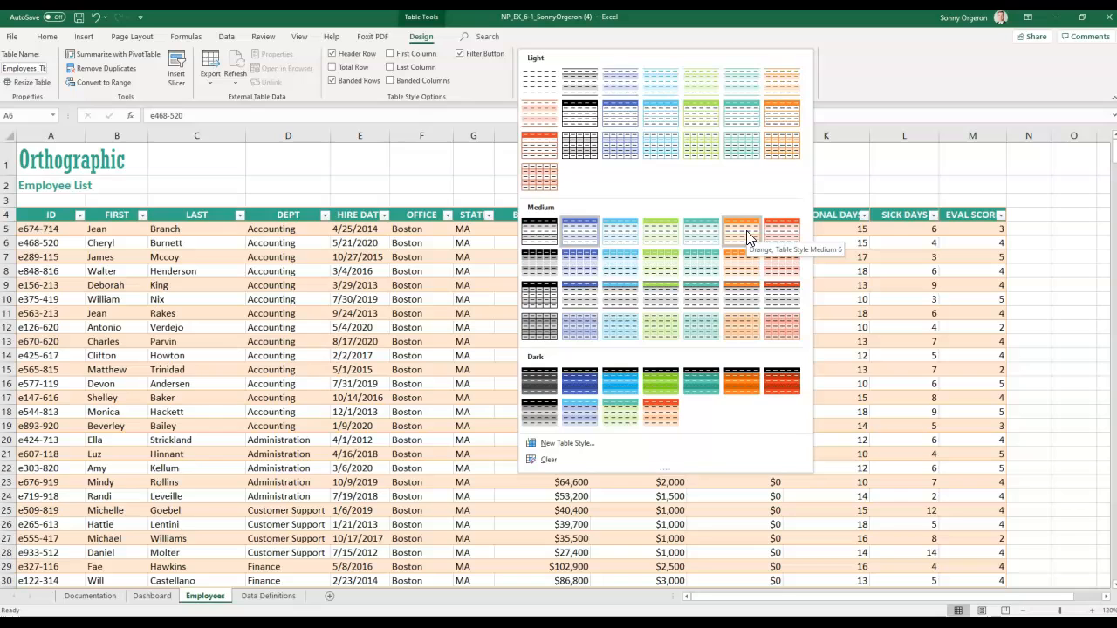
# - Apply the Orange Table Style Medium 6 to the employee table and turn on its Total Row
pyautogui.click(747, 230)
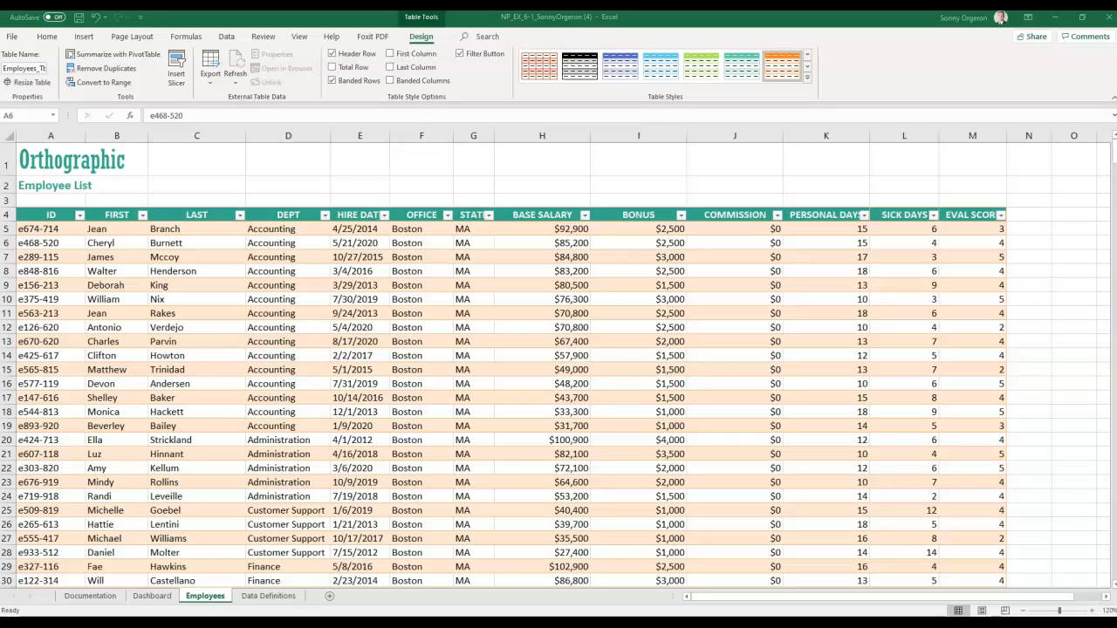
pyautogui.click(420, 40)
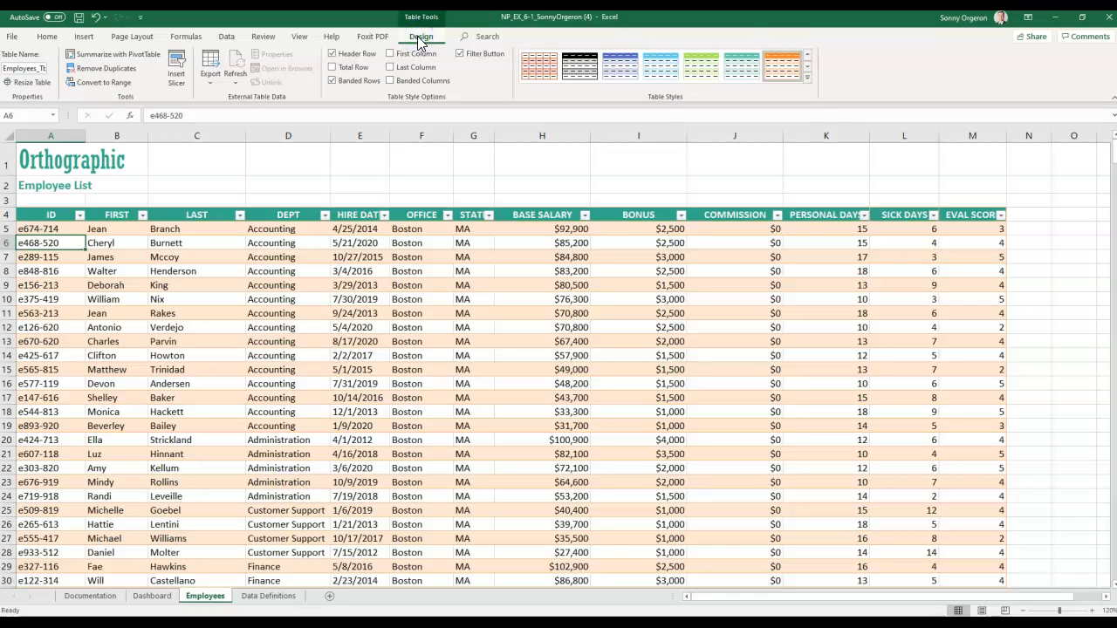
pyautogui.click(331, 68)
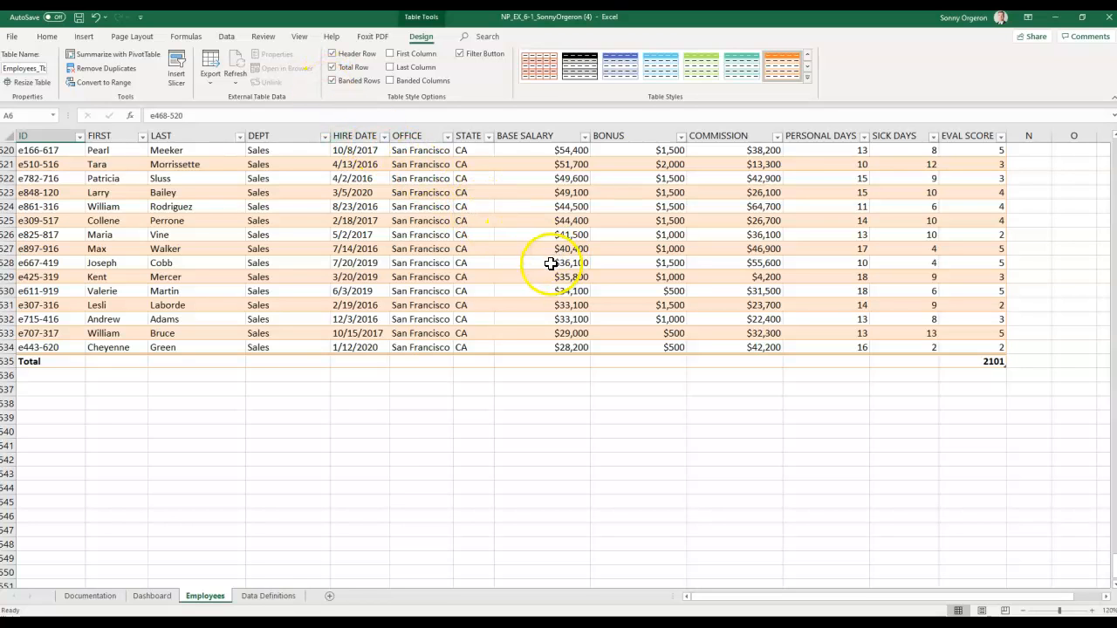
# - Set the Total row to Sum for BASE SALARY, BONUS and COMMISSION ($32,803,000, $985,500, $2,413,900)
pyautogui.click(550, 361)
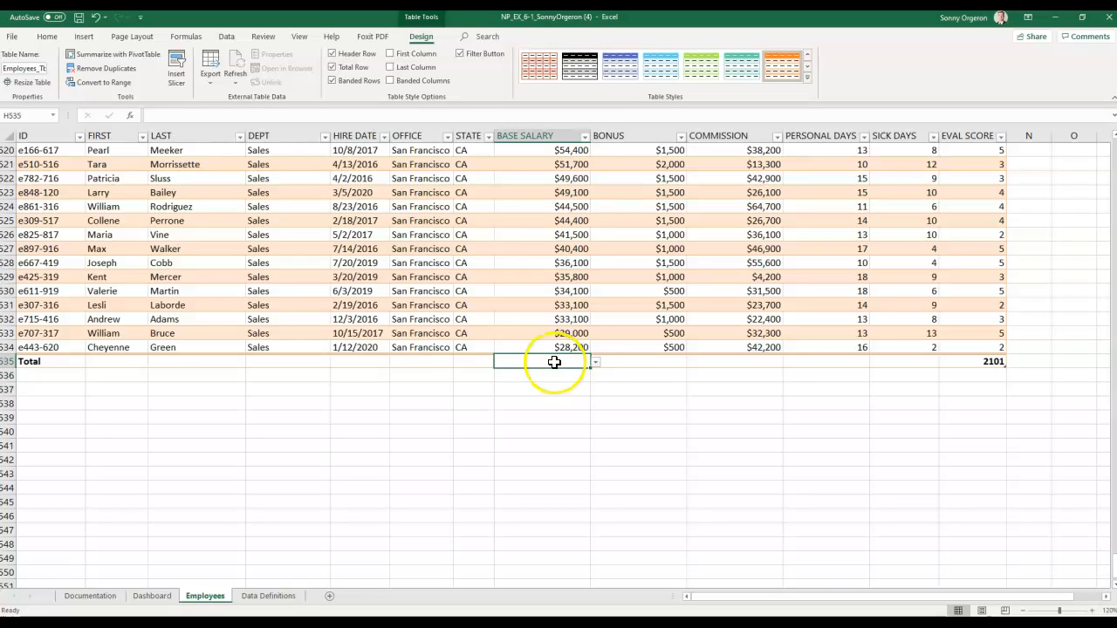
pyautogui.click(595, 362)
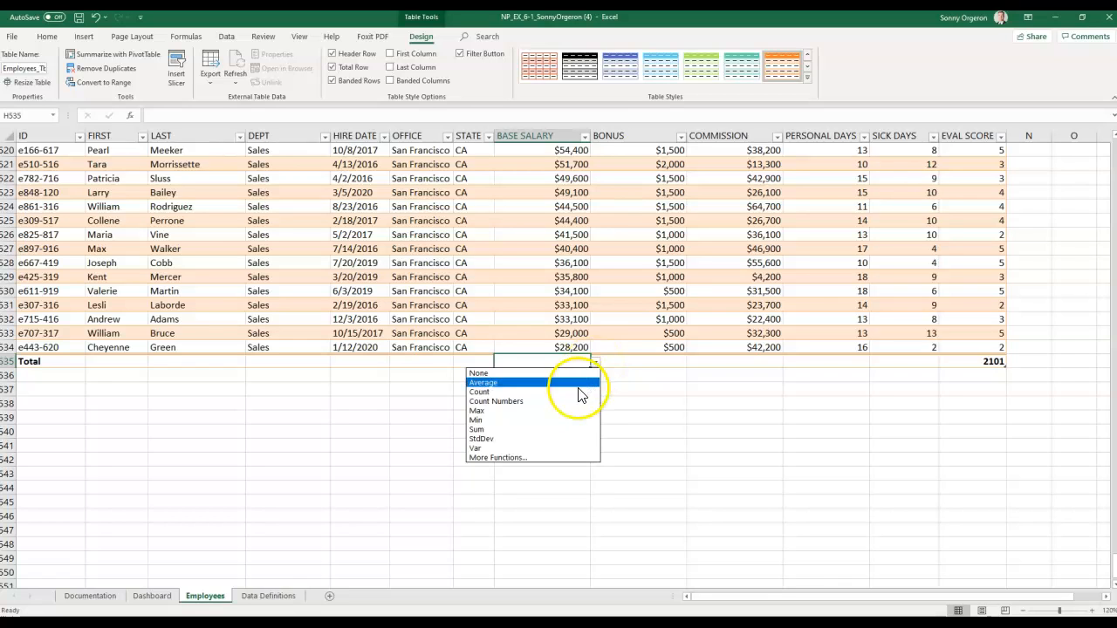
pyautogui.click(576, 431)
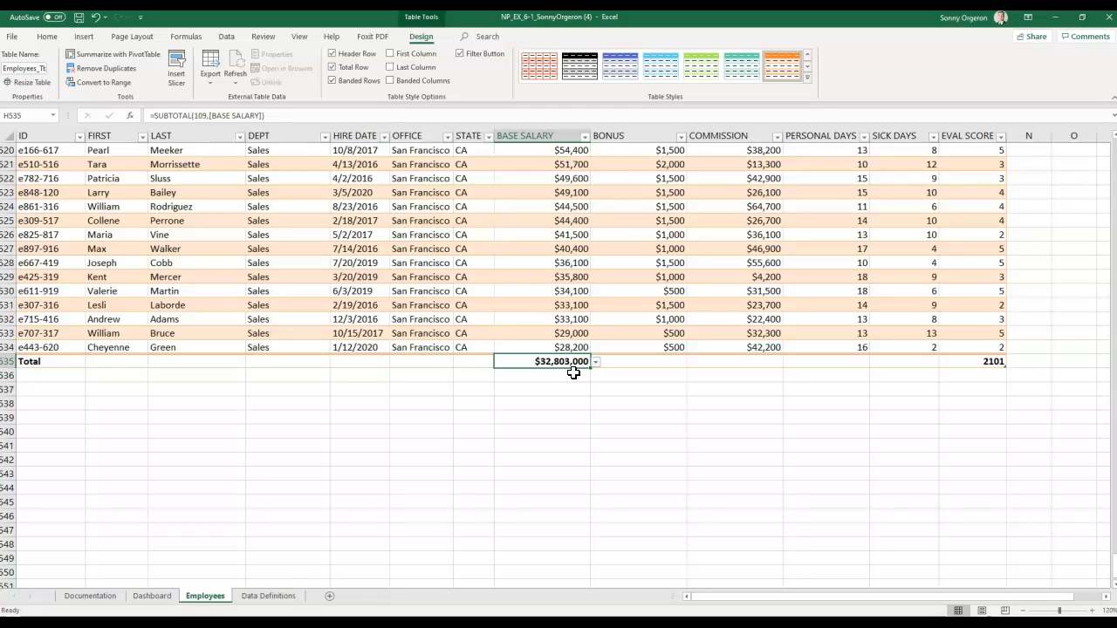
pyautogui.press('Tab')
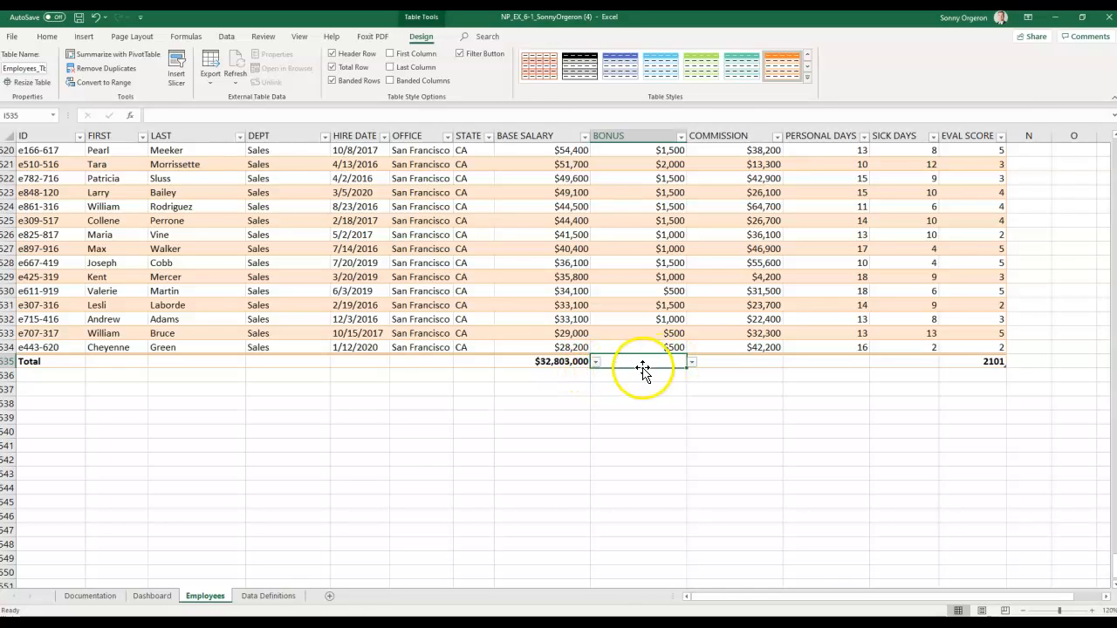
pyautogui.click(693, 365)
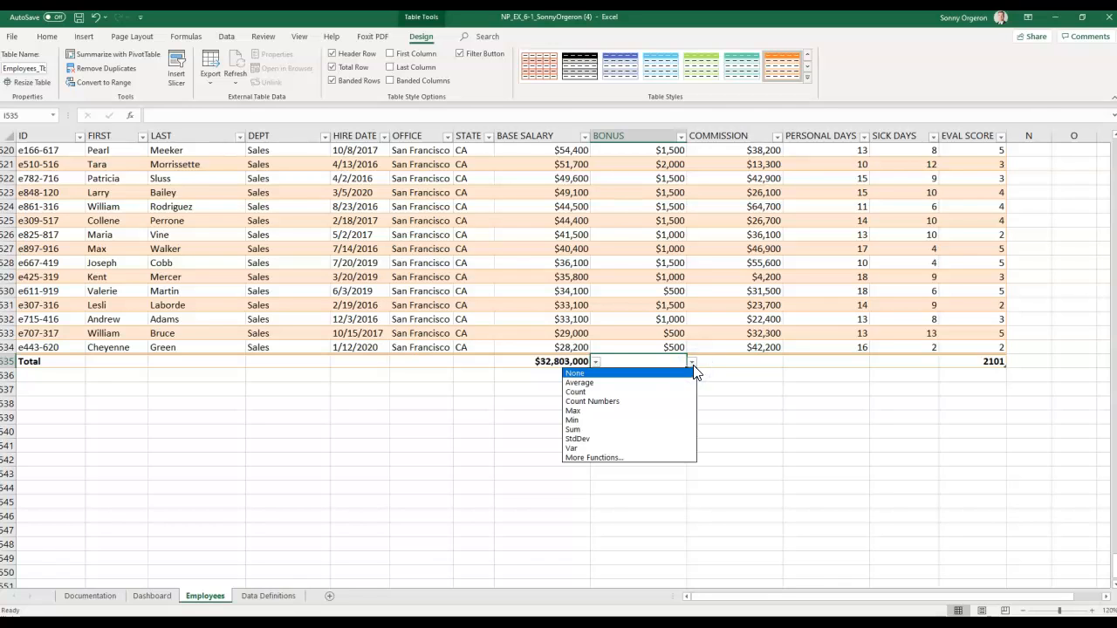
pyautogui.click(662, 428)
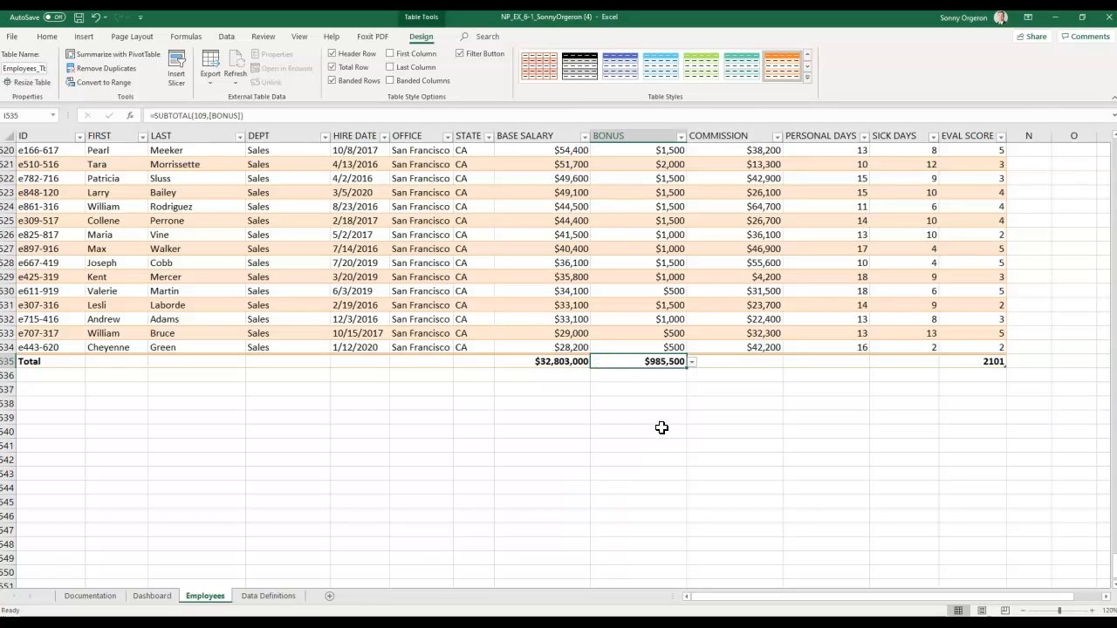
pyautogui.press('Tab')
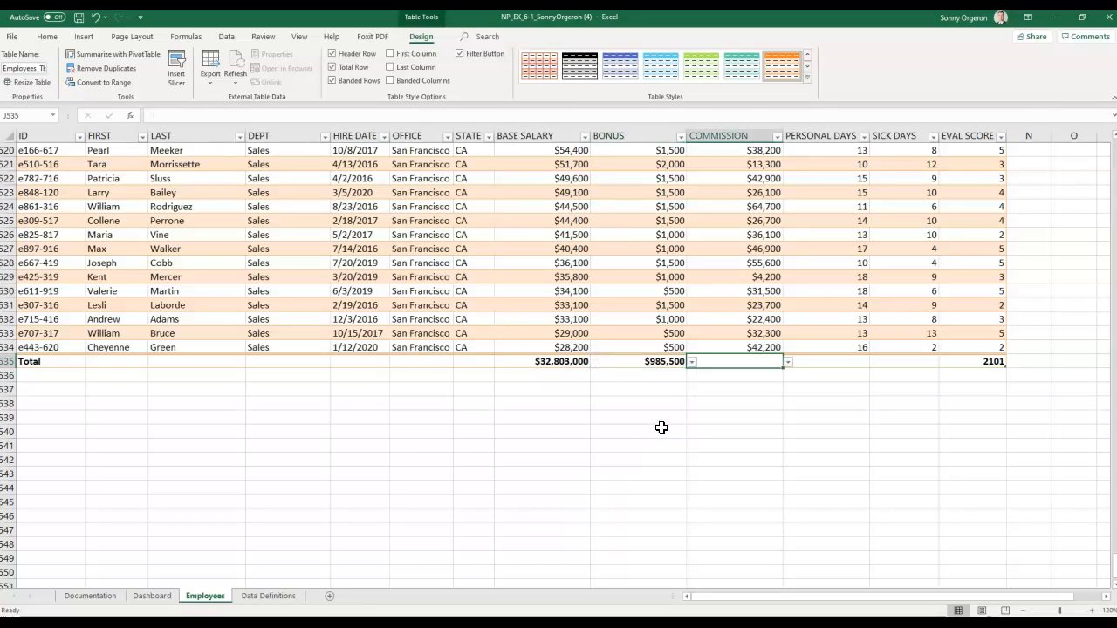
pyautogui.click(788, 363)
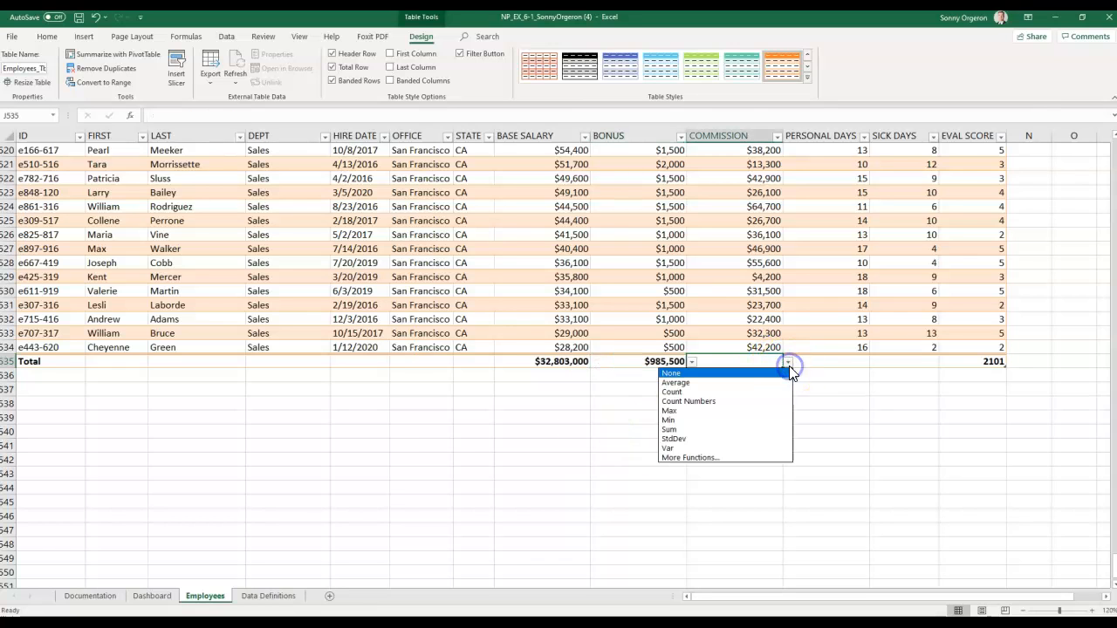
pyautogui.click(740, 434)
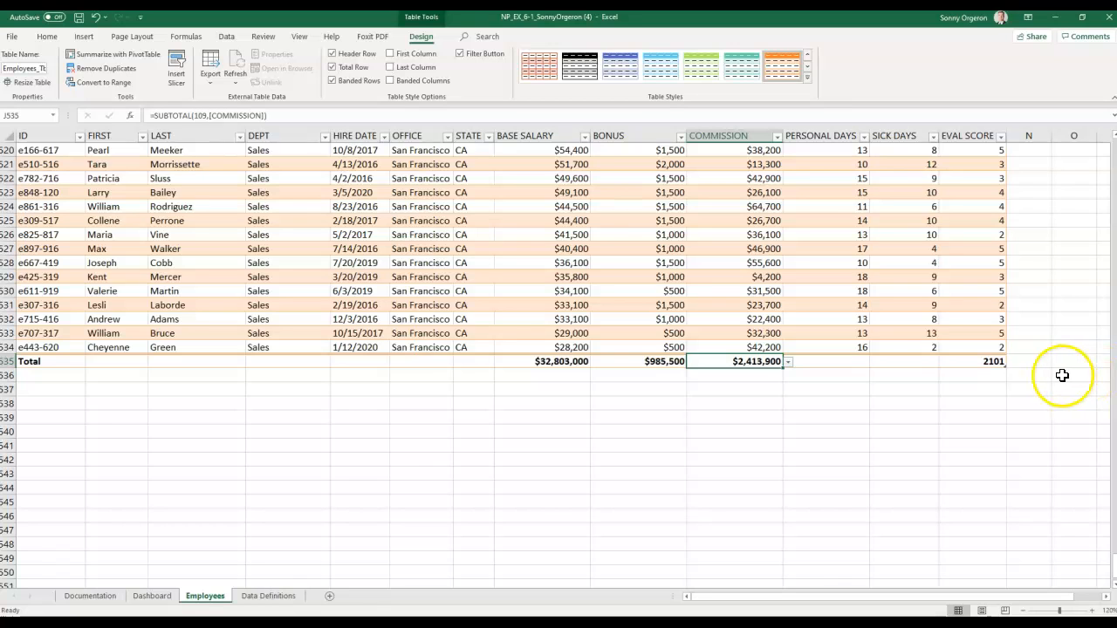
pyautogui.press('Right')
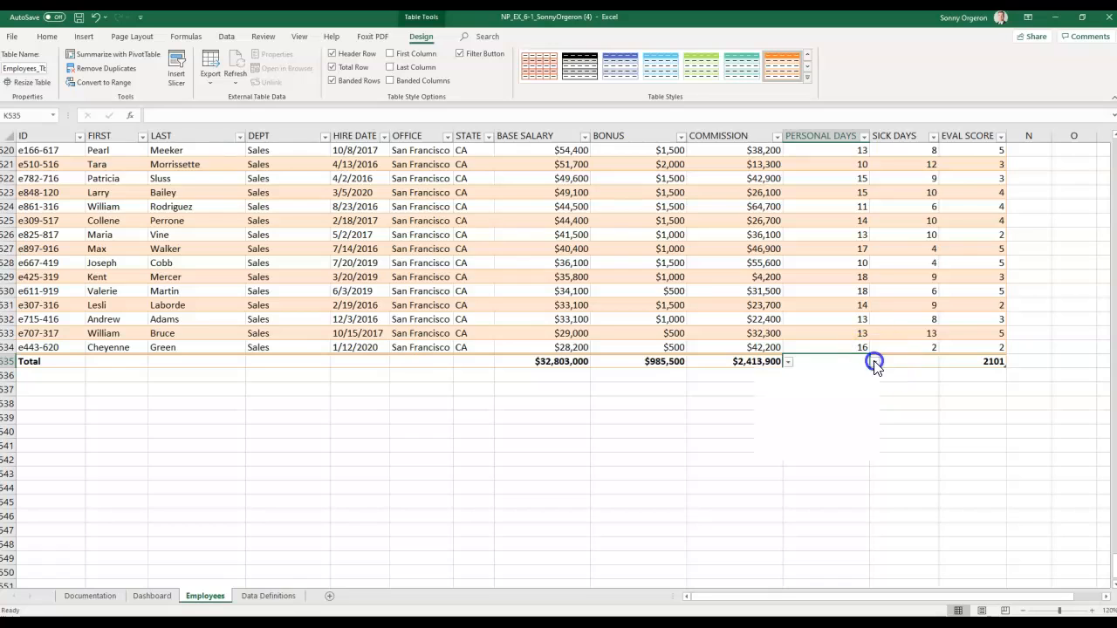
# - Switch the PERSONAL DAYS, SICK DAYS and EVAL SCORE totals to Average (about 13.97, 6.21, 3.96)
pyautogui.click(874, 360)
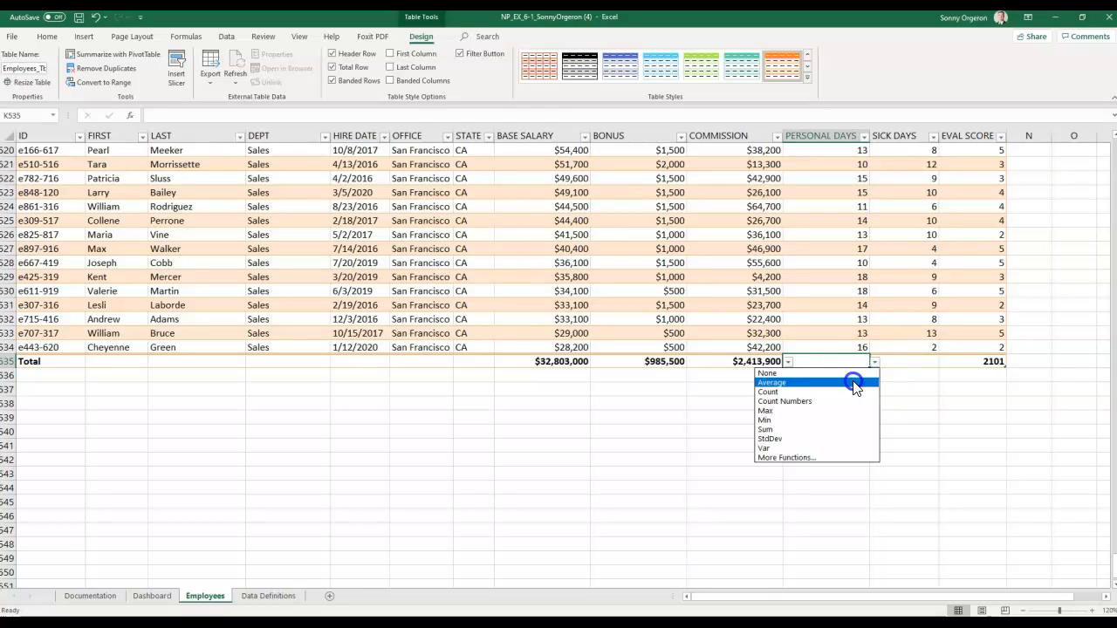
pyautogui.click(854, 384)
pyautogui.press('Right')
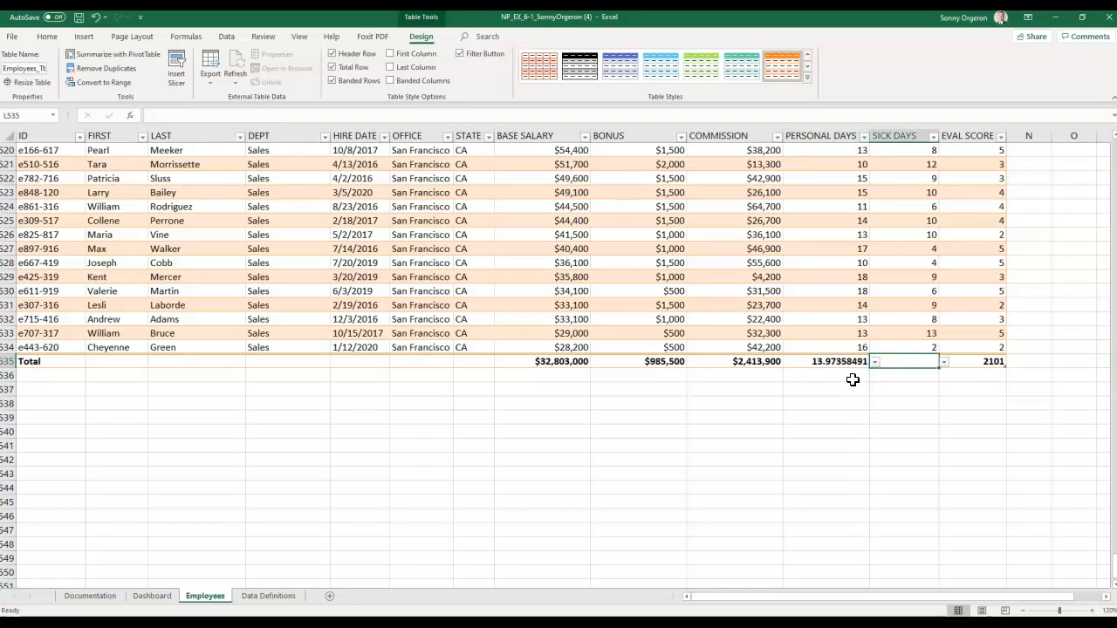
pyautogui.click(945, 363)
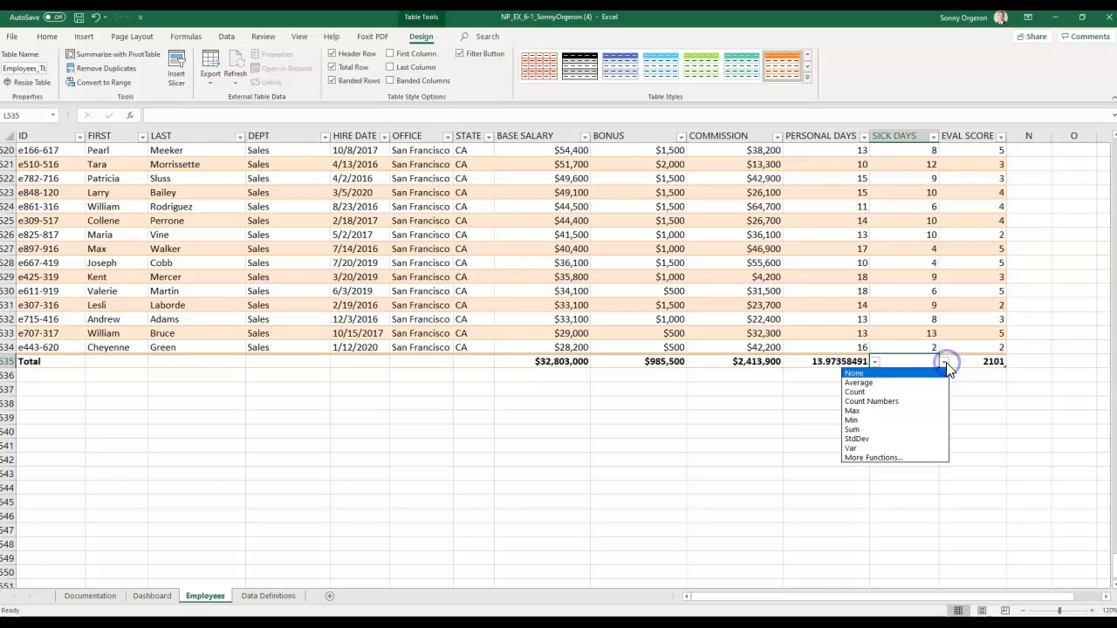
pyautogui.click(930, 382)
pyautogui.click(960, 361)
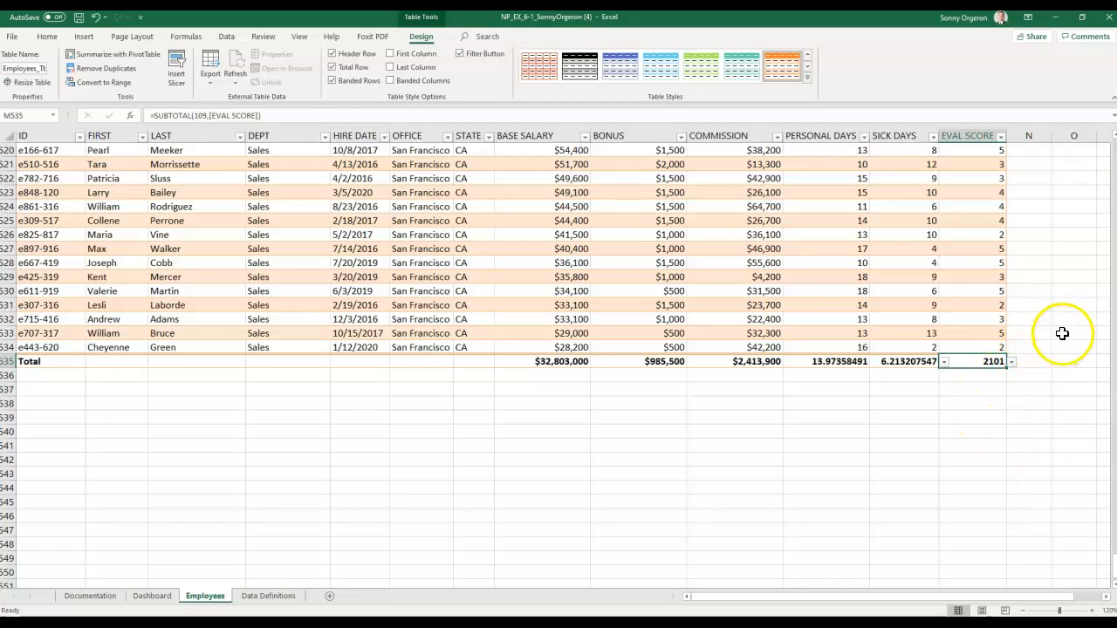
pyautogui.click(1011, 361)
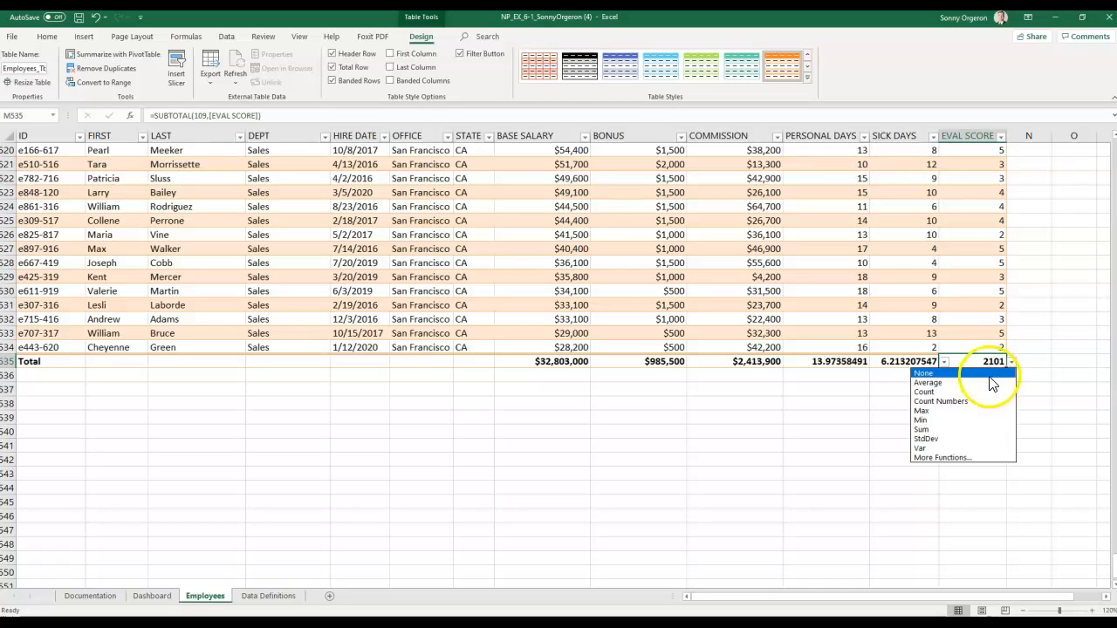
pyautogui.click(986, 384)
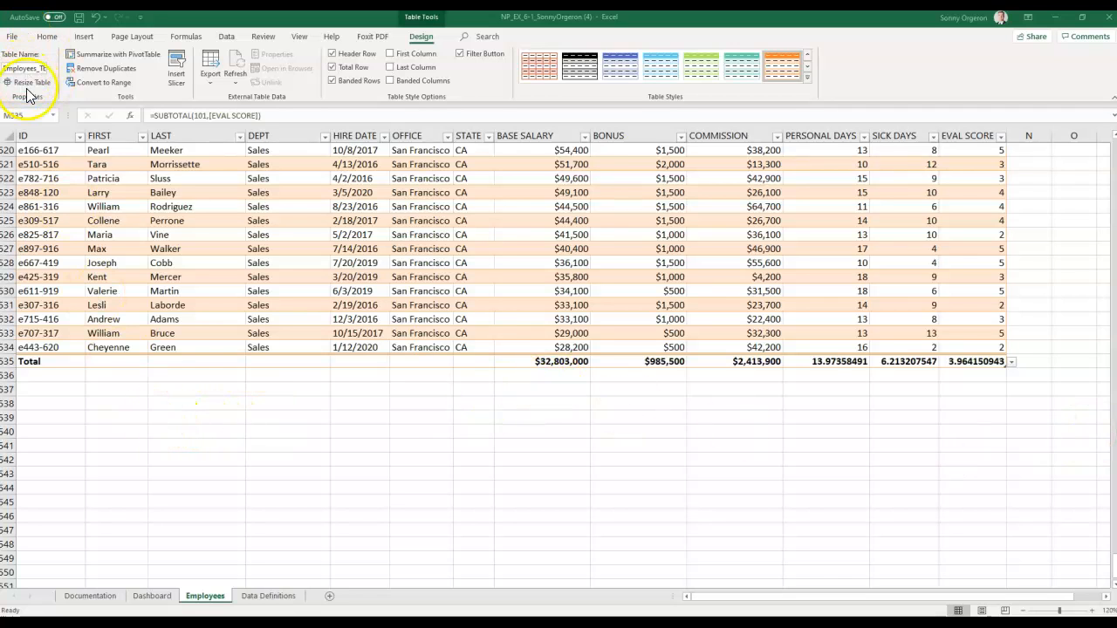
# - Jump to cell A11 through the Name Box and select the entire row 11
pyautogui.click(41, 38)
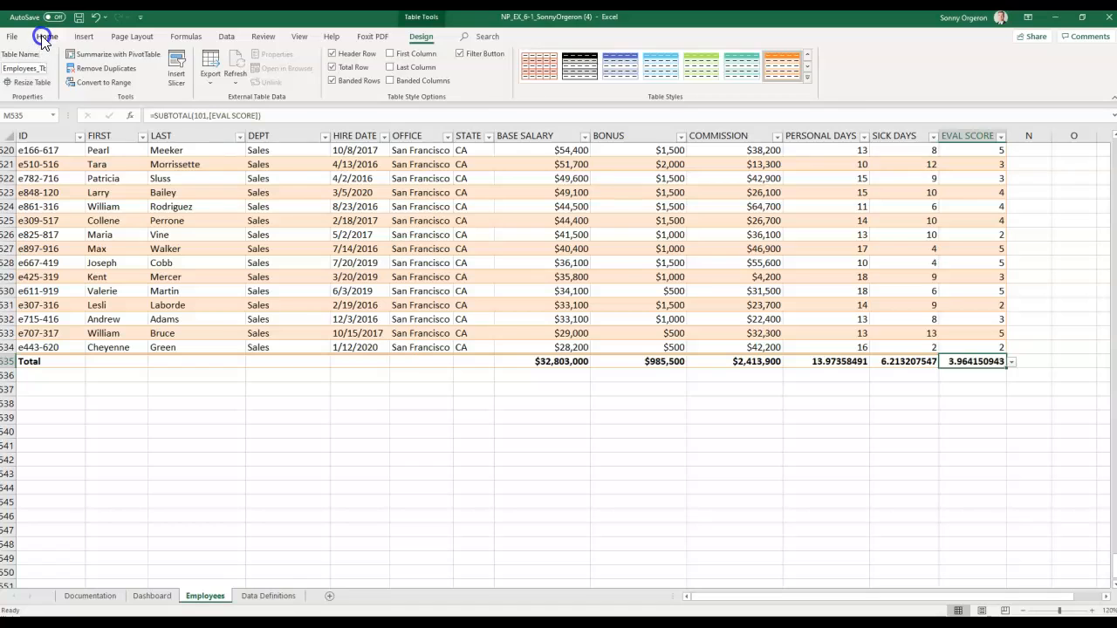
pyautogui.click(11, 116)
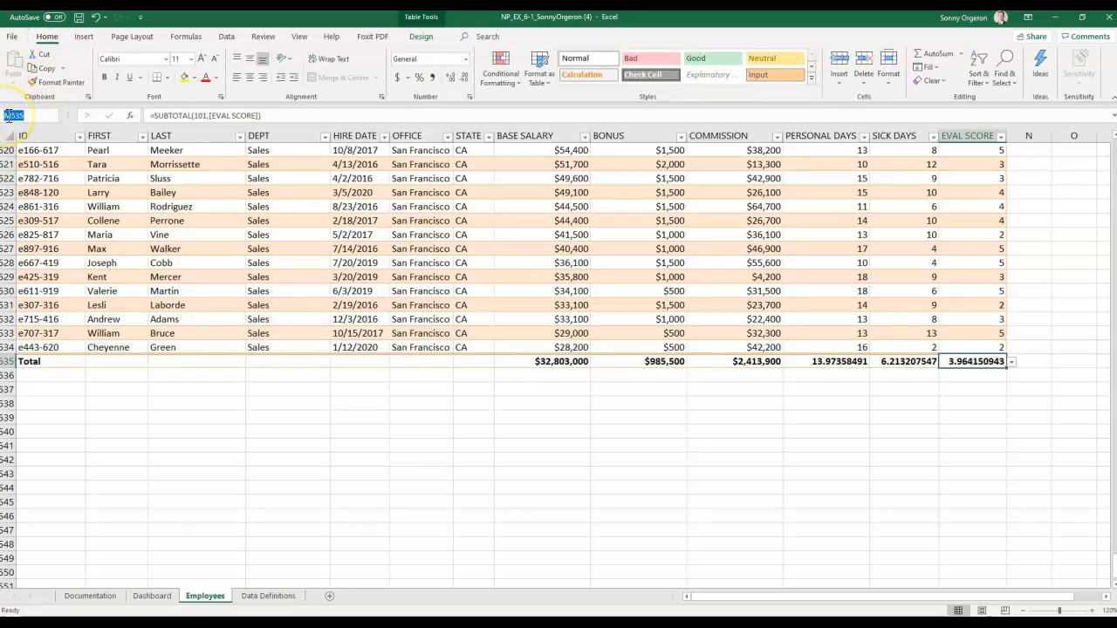
pyautogui.write('A11')
pyautogui.press('Return')
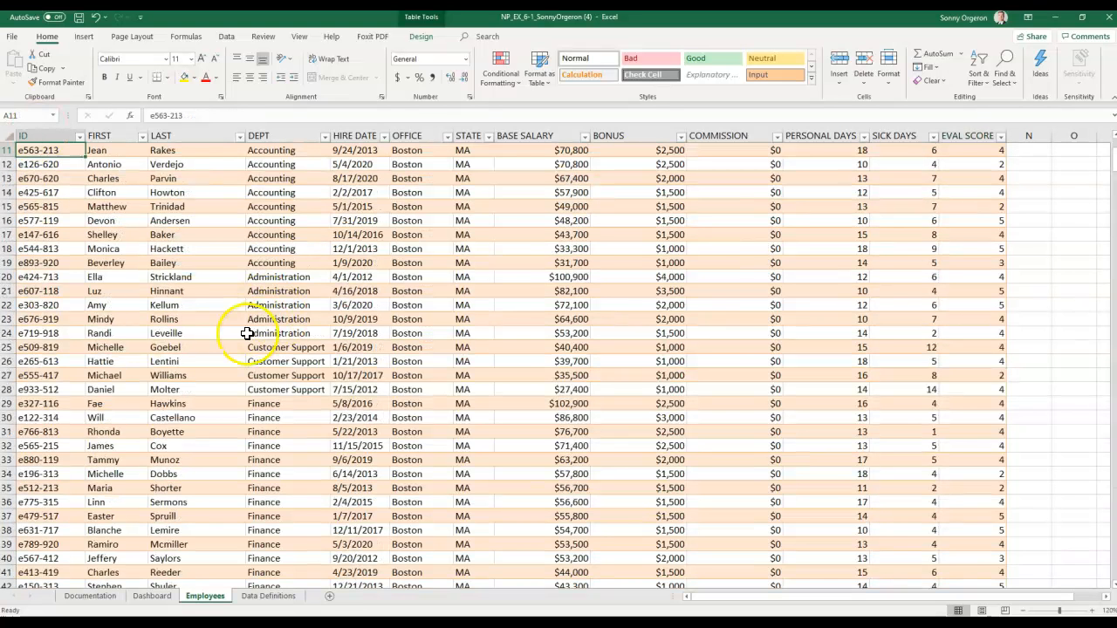
pyautogui.scroll(2, 242, 335)
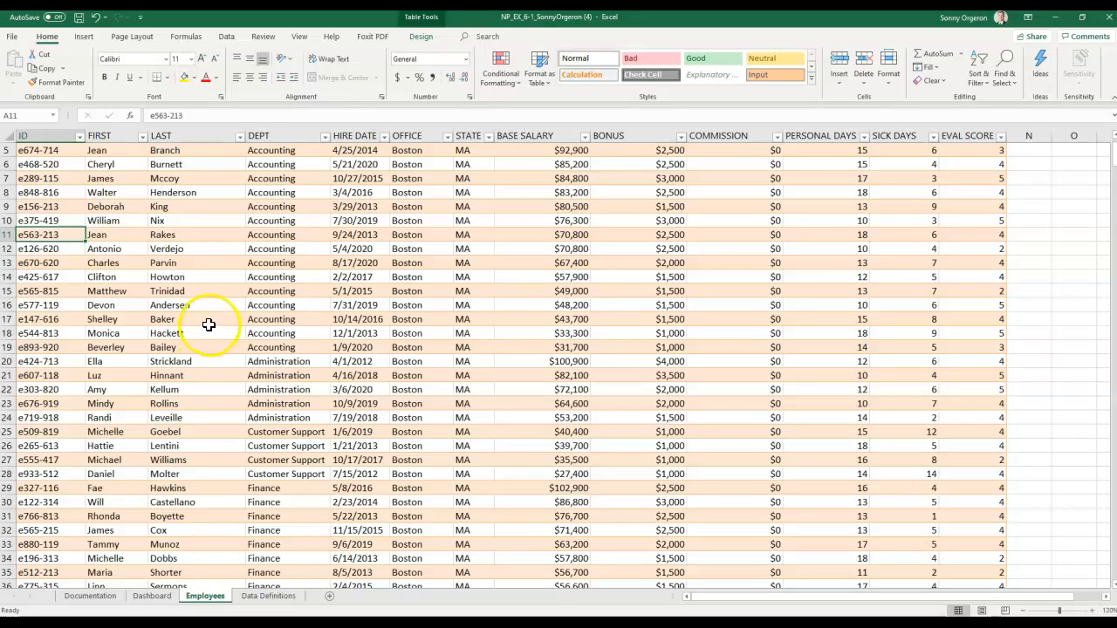
pyautogui.click(11, 235)
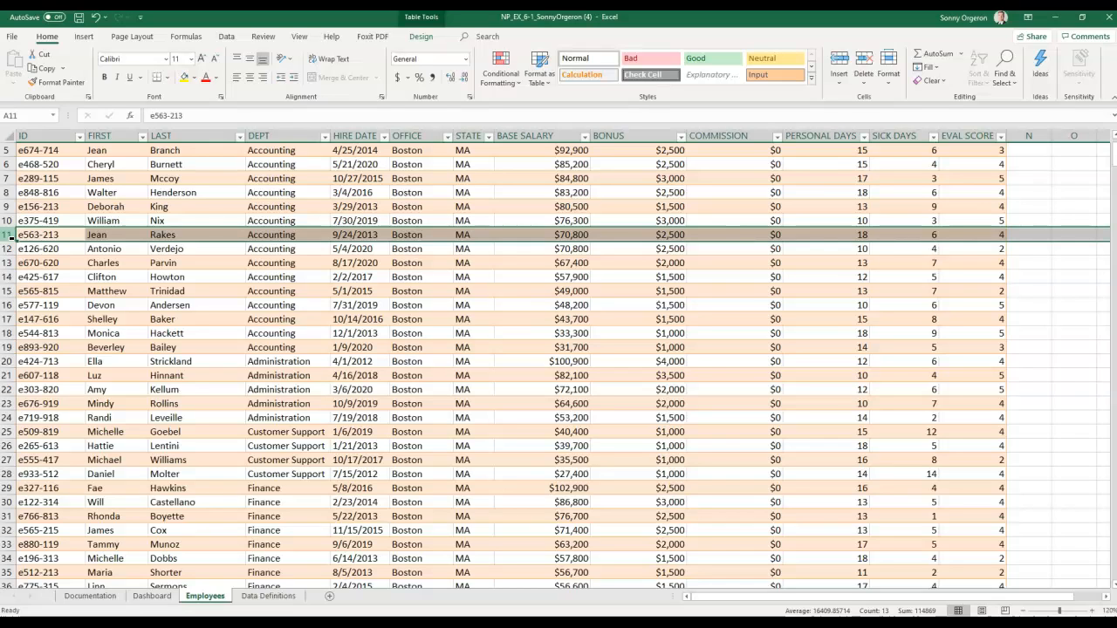
# - Delete the employee record in row 11 so the next record moves up
pyautogui.click(47, 38)
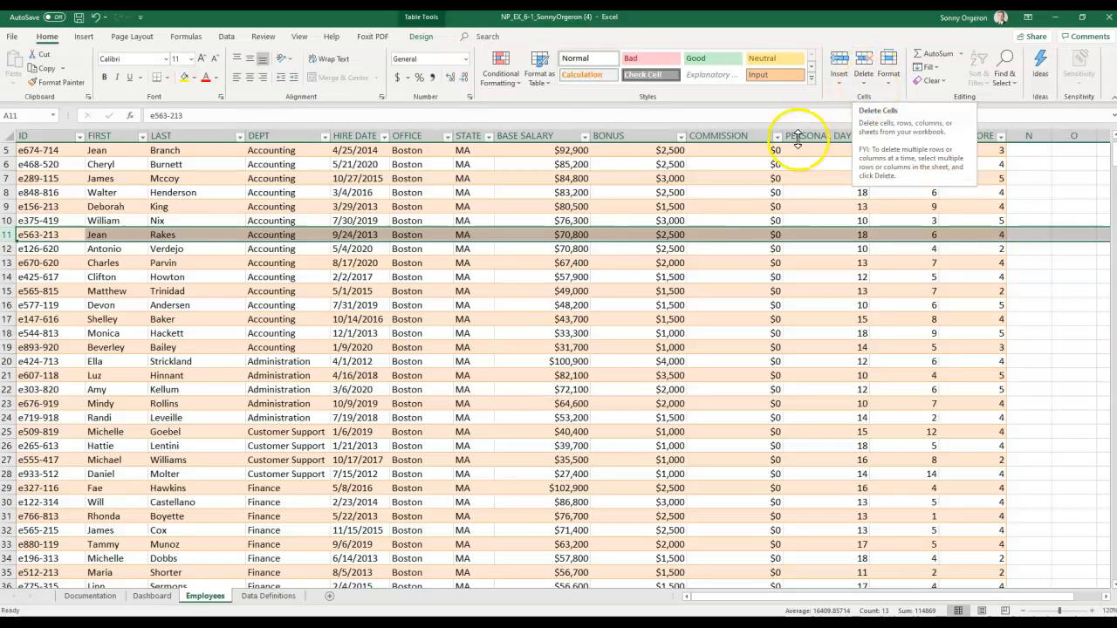
pyautogui.click(14, 235)
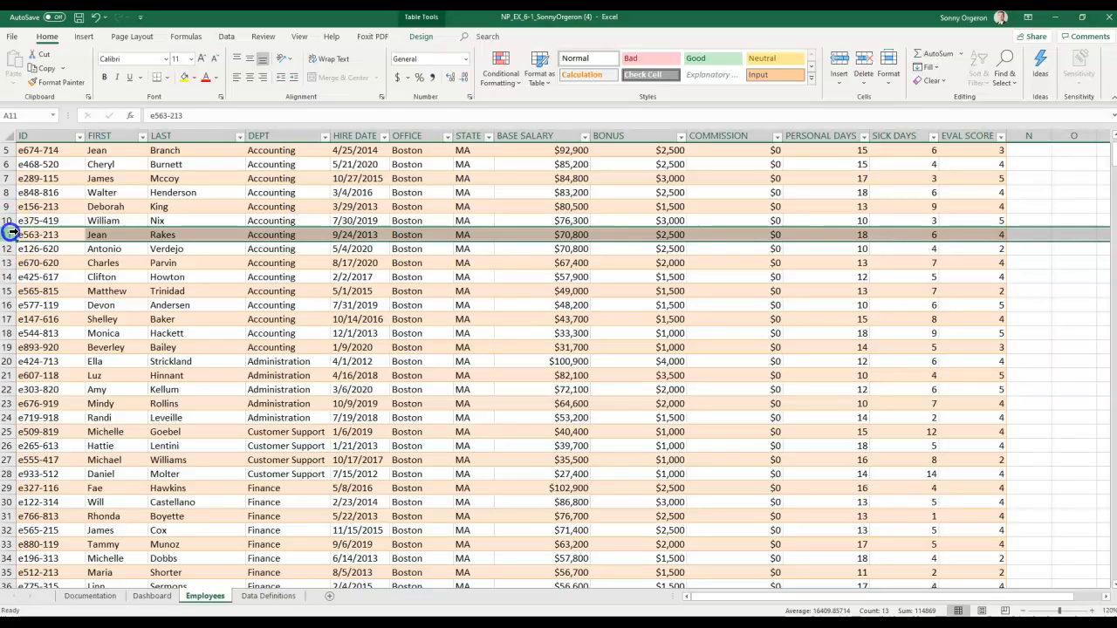
pyautogui.rightClick(12, 234)
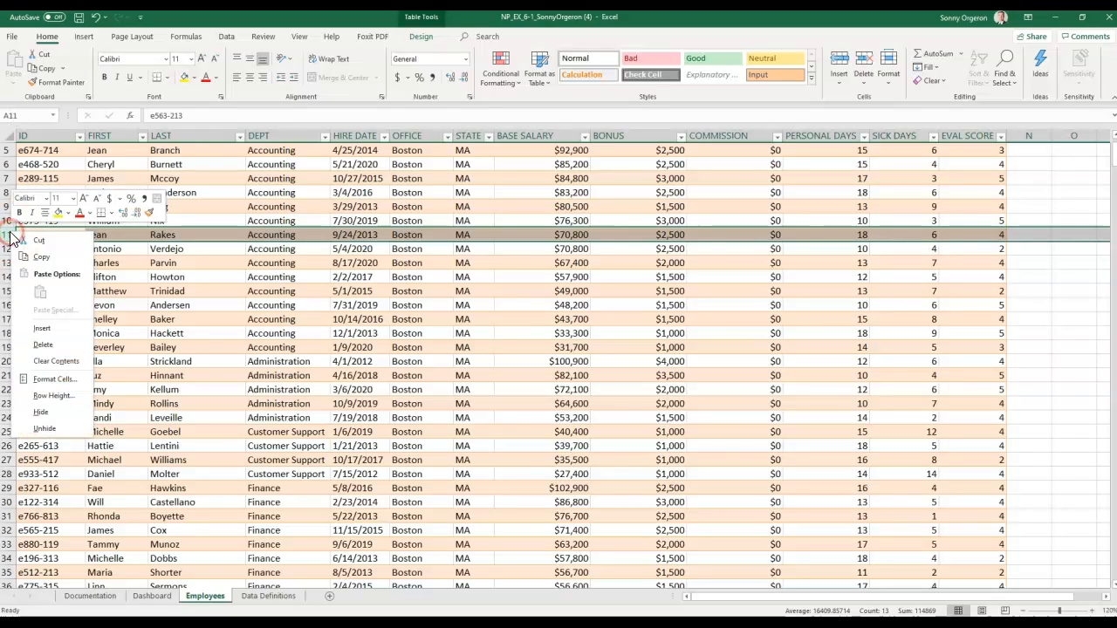
pyautogui.click(43, 345)
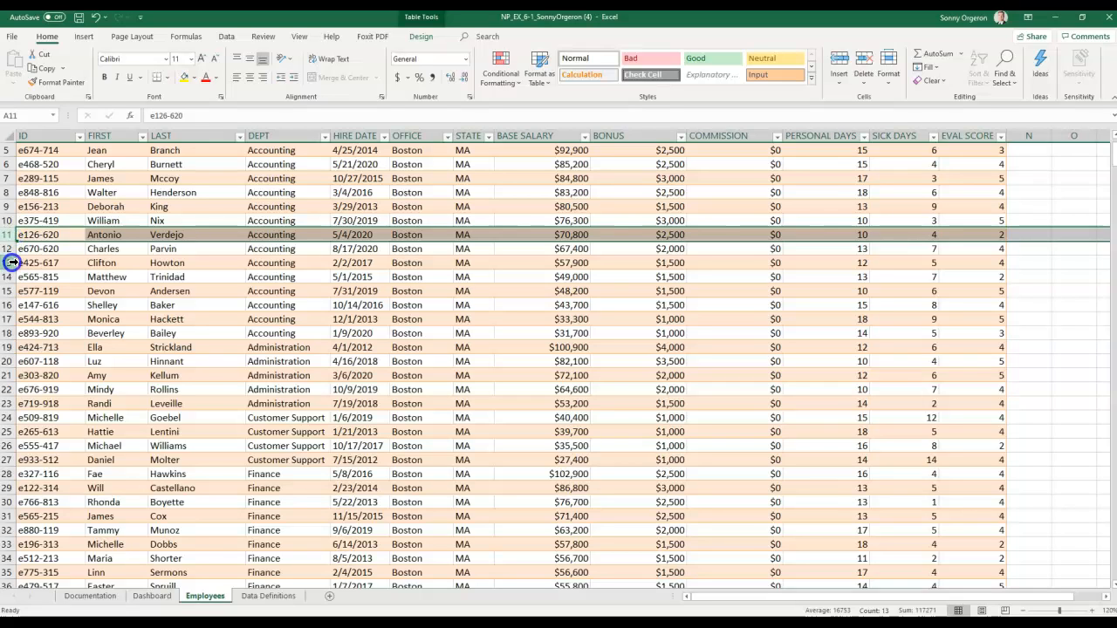
pyautogui.click(842, 68)
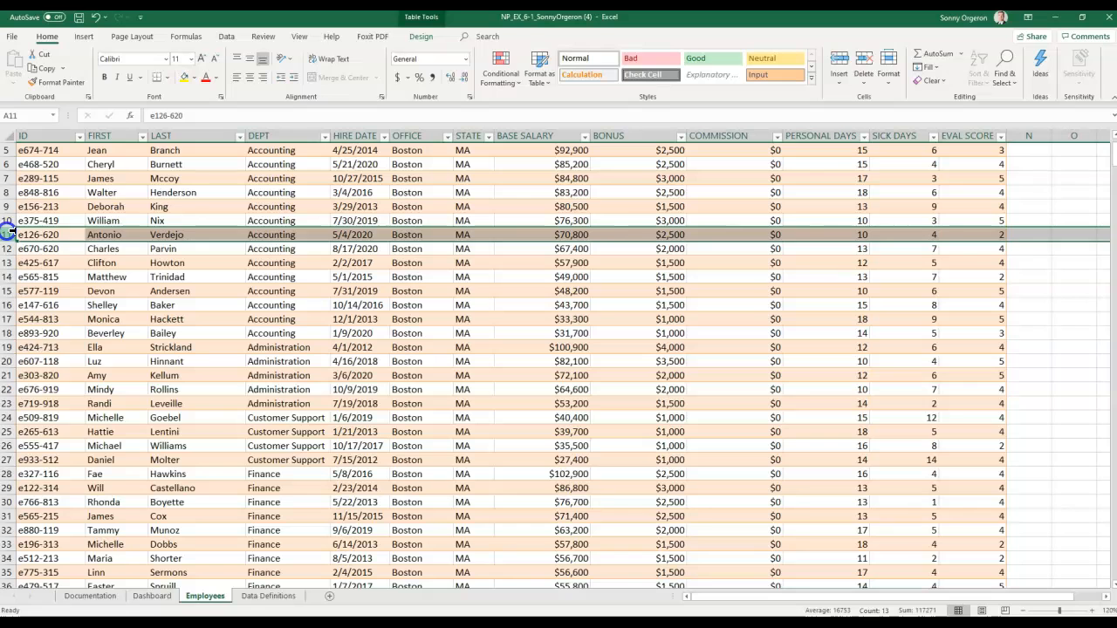
# - Insert a blank row 11 and paste the copied Accounting employee record into it
pyautogui.rightClick(7, 234)
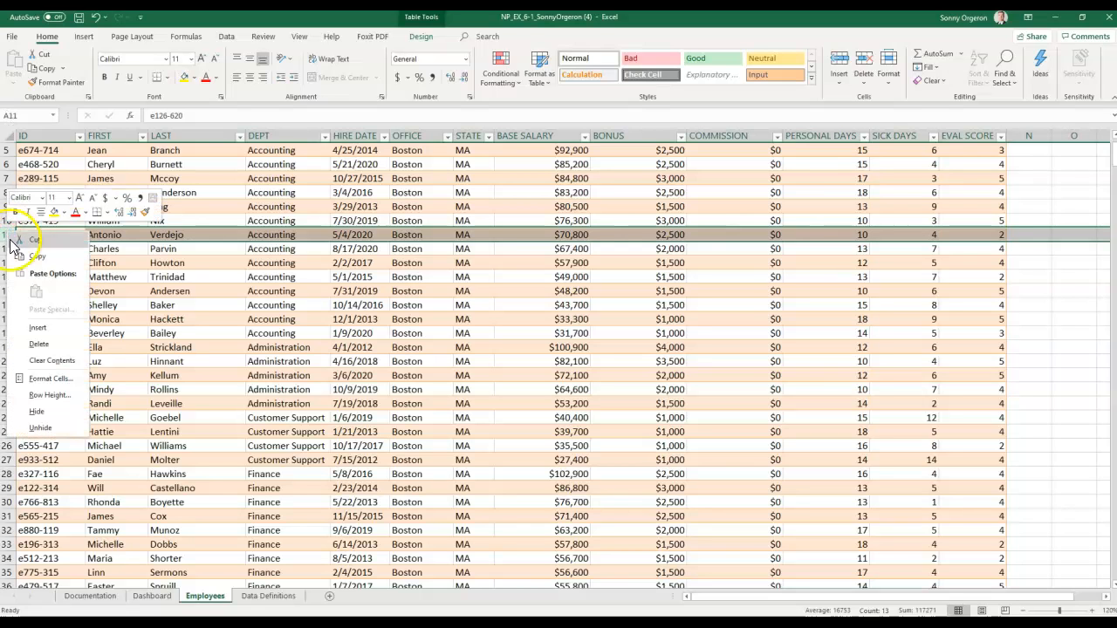
pyautogui.click(39, 327)
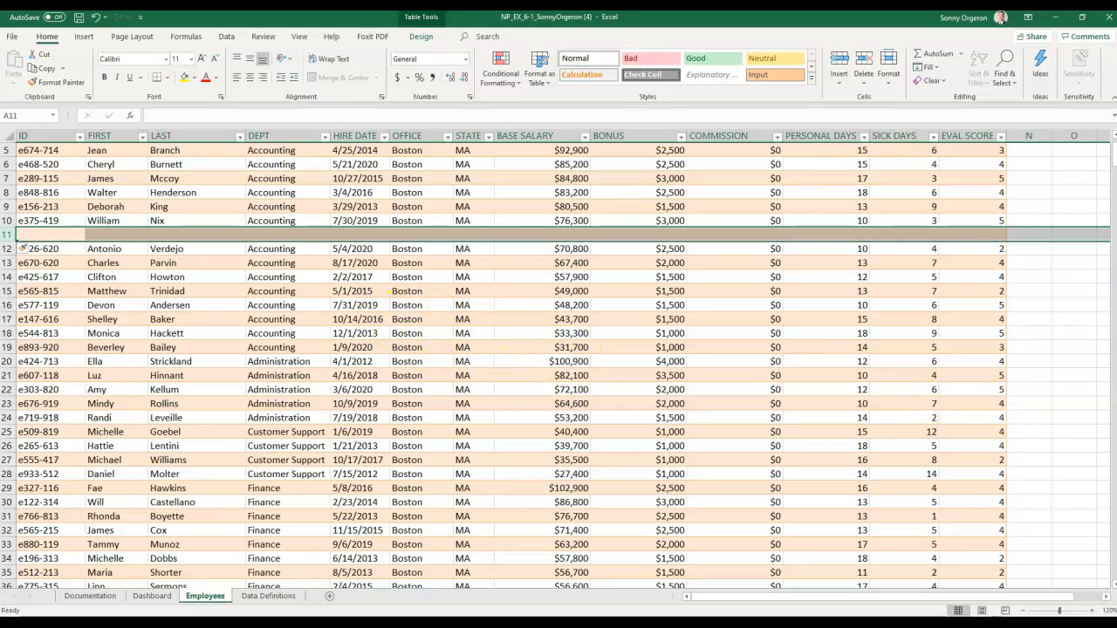
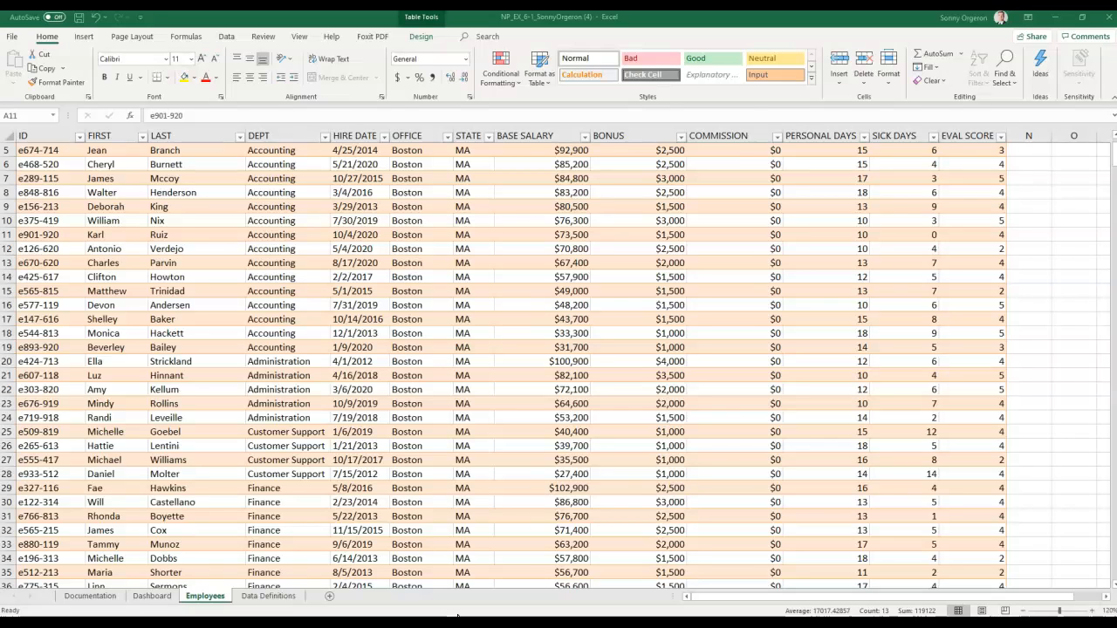
pyautogui.click(7, 234)
# - Insert a new blank table column between the LAST and DEPT columns
pyautogui.scroll(2, 495, 399)
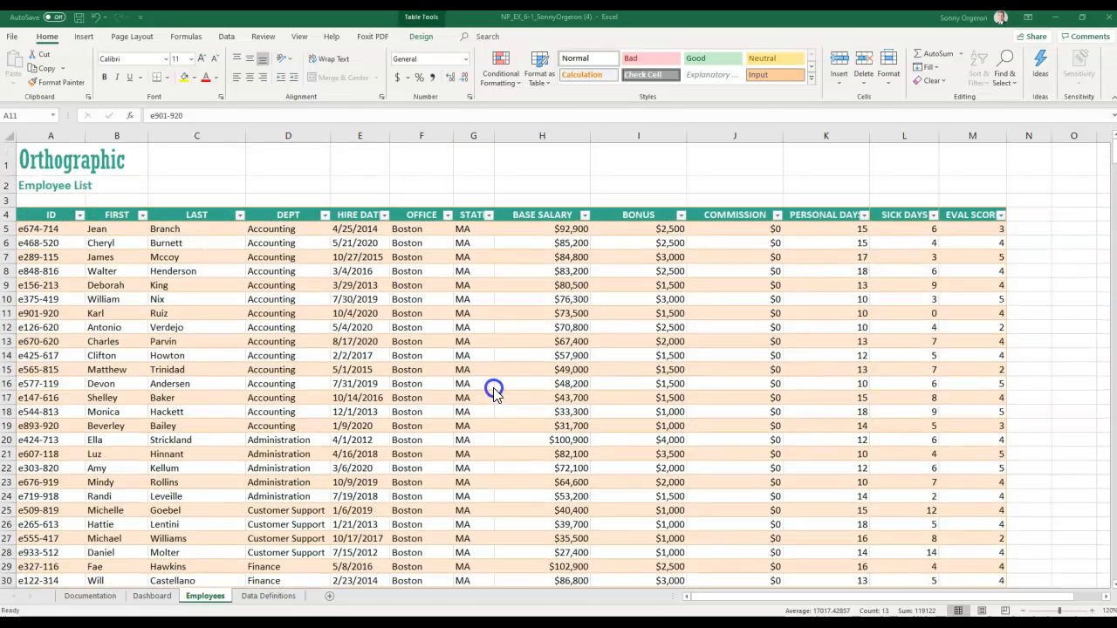
pyautogui.click(287, 135)
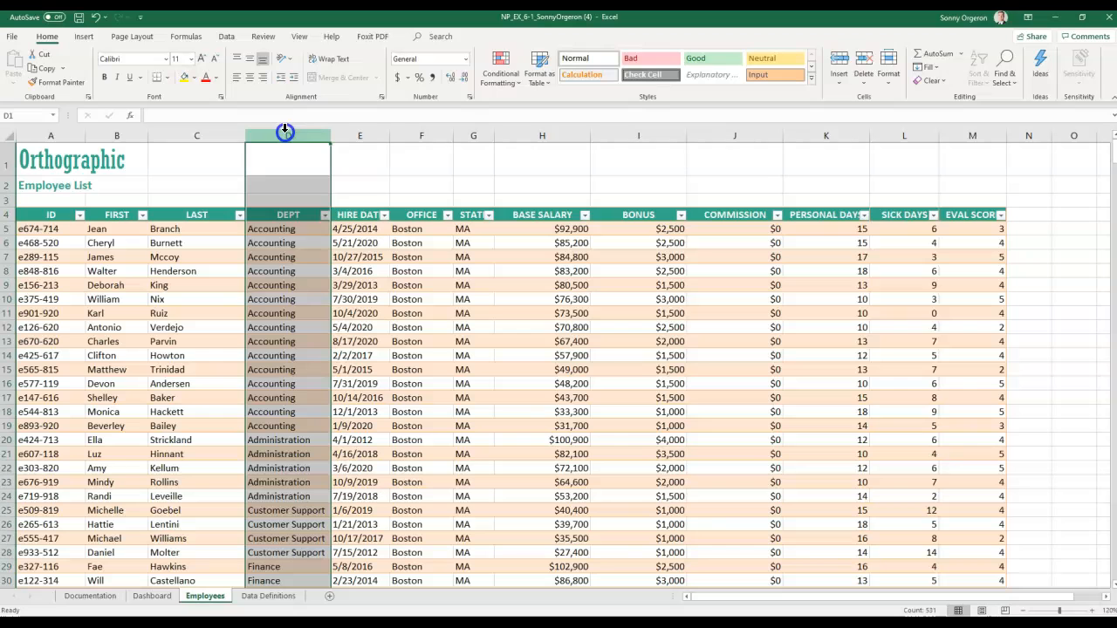
pyautogui.rightClick(285, 131)
pyautogui.click(316, 232)
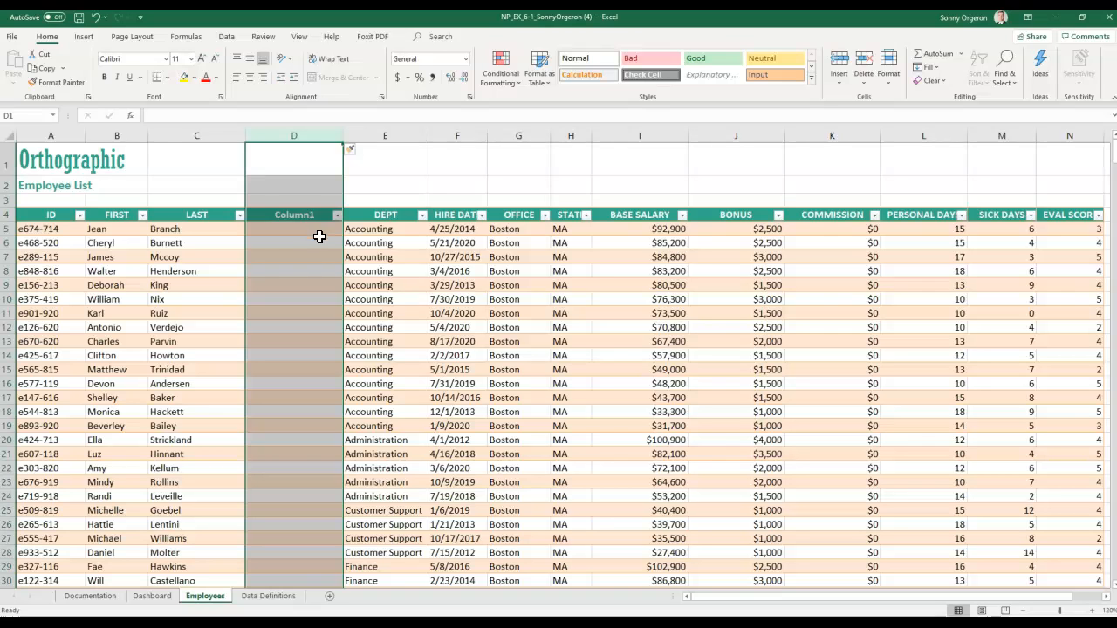
pyautogui.click(289, 216)
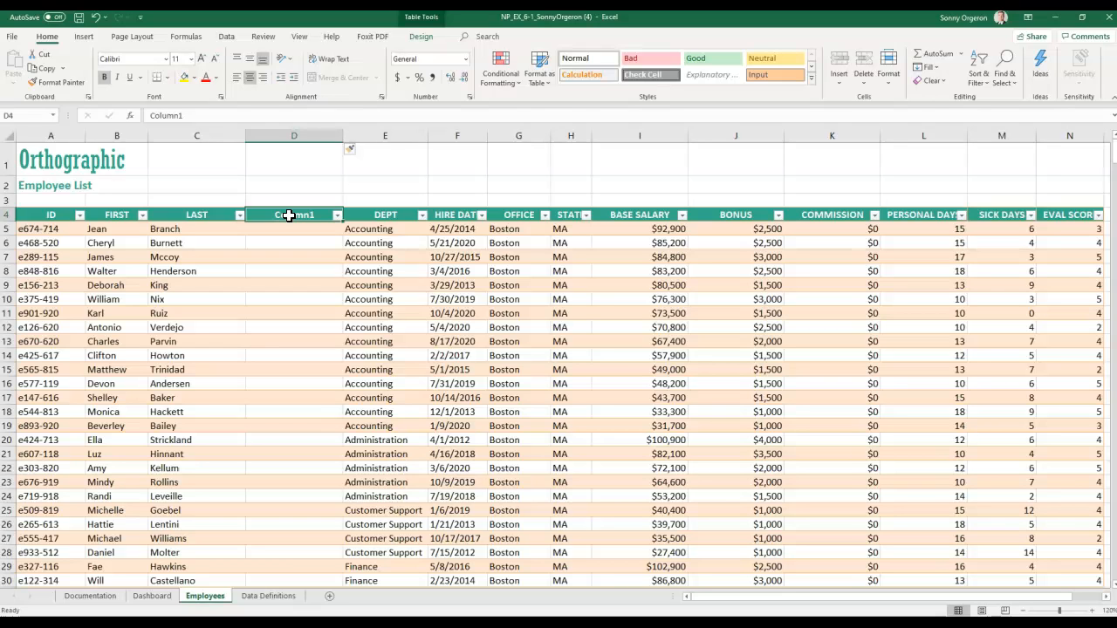
# - Rename the Column1 header in D4 to FULL NAME
pyautogui.write('FULL')
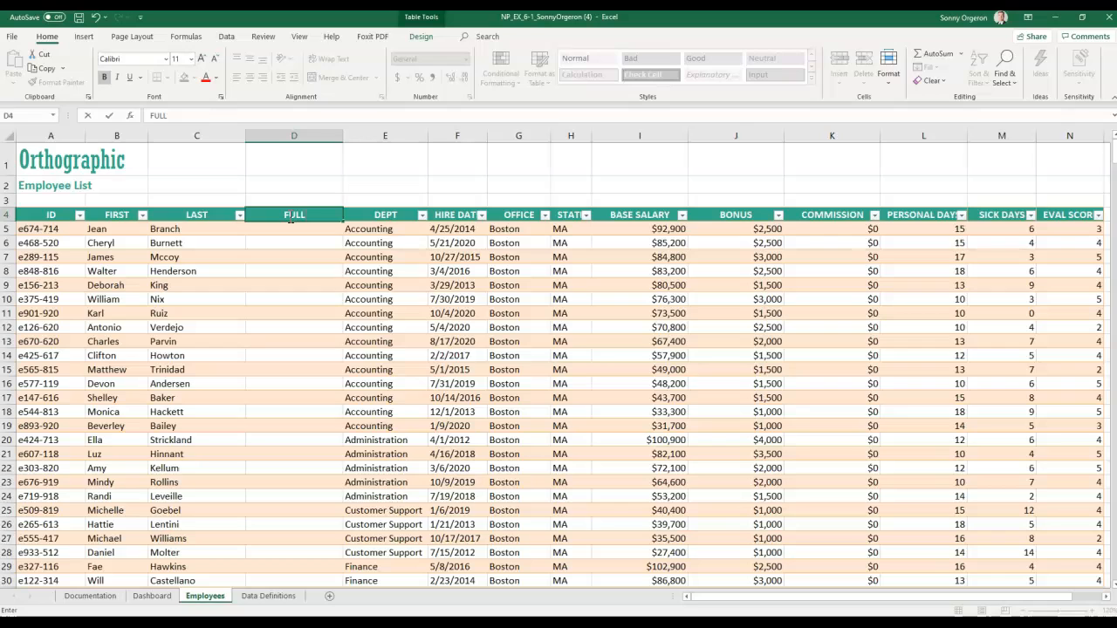
pyautogui.write(' NAME')
pyautogui.press('Return')
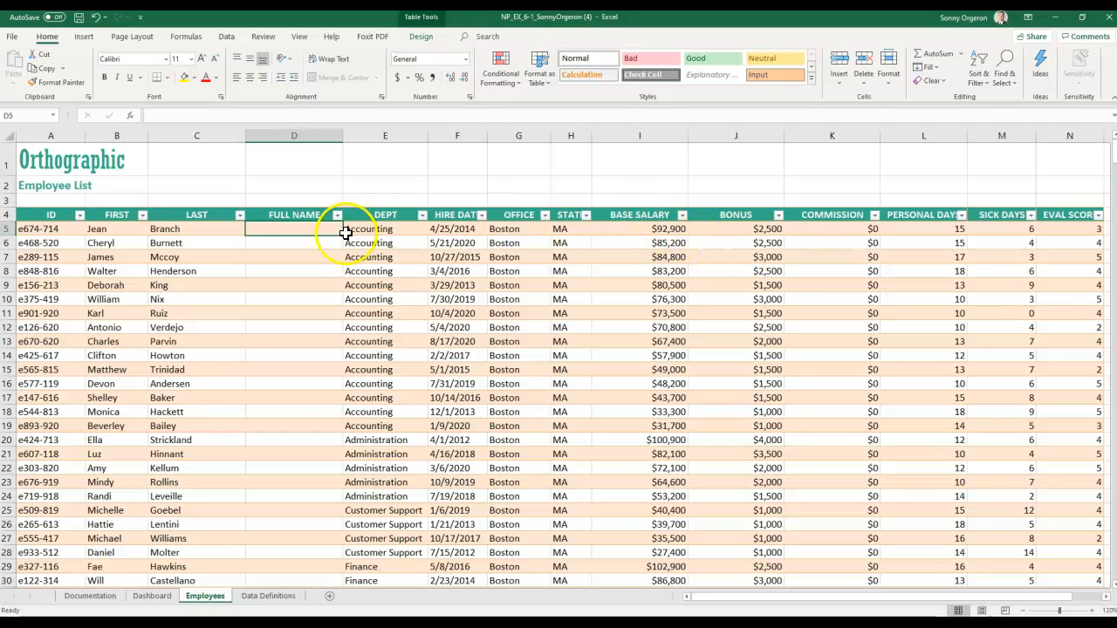
# - Start a formula in D5 with the LAST column reference, =[LAST], picked from AutoComplete
pyautogui.click(285, 231)
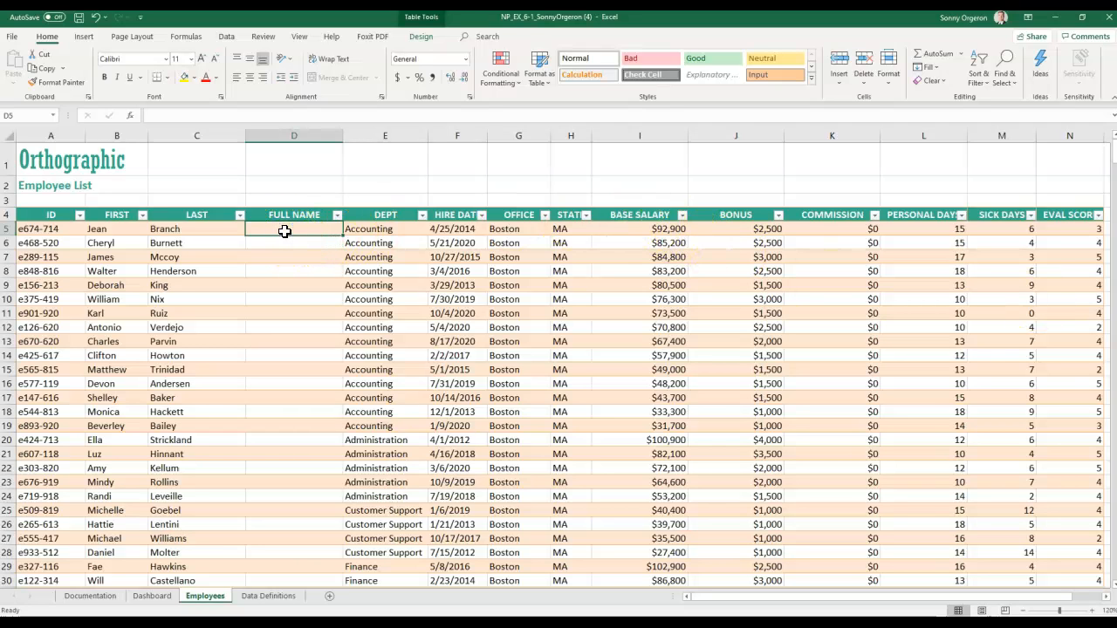
pyautogui.doubleClick(285, 232)
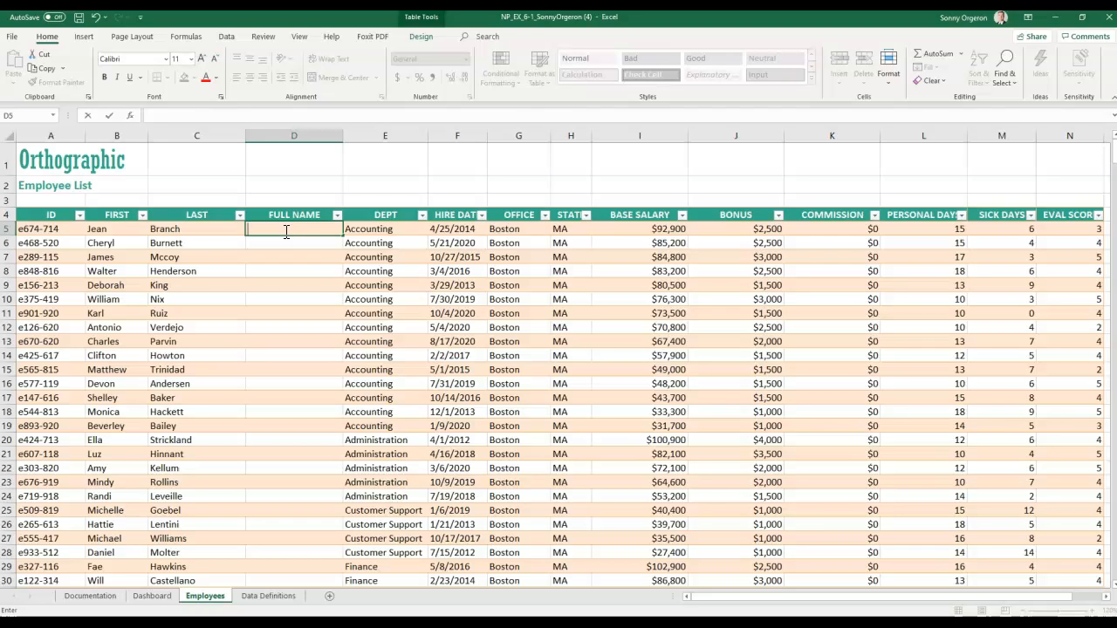
pyautogui.write('=')
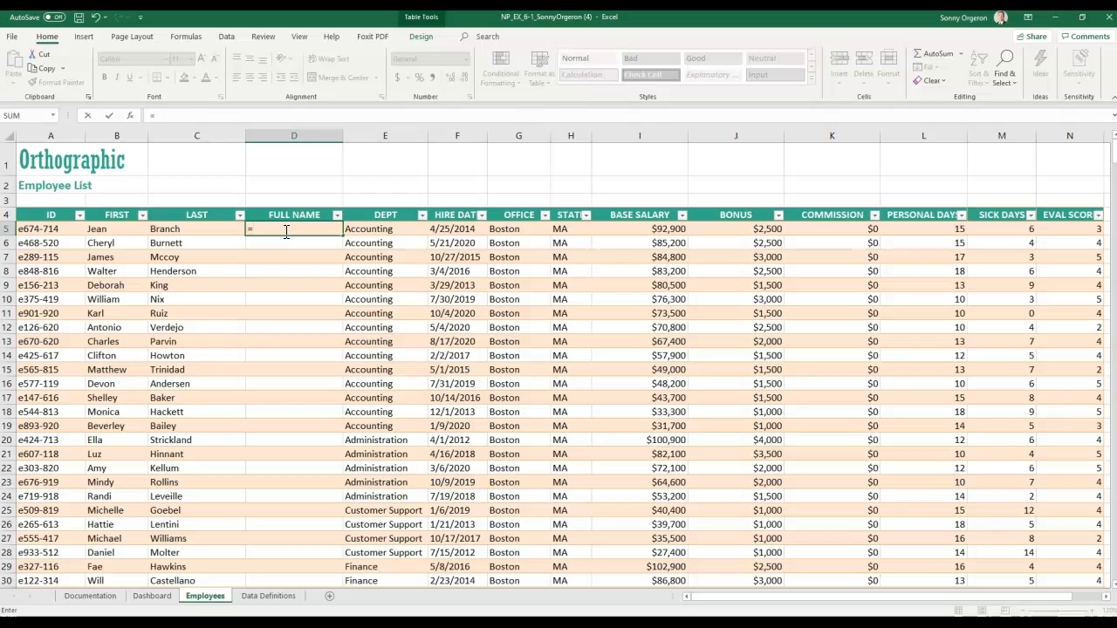
pyautogui.write('[')
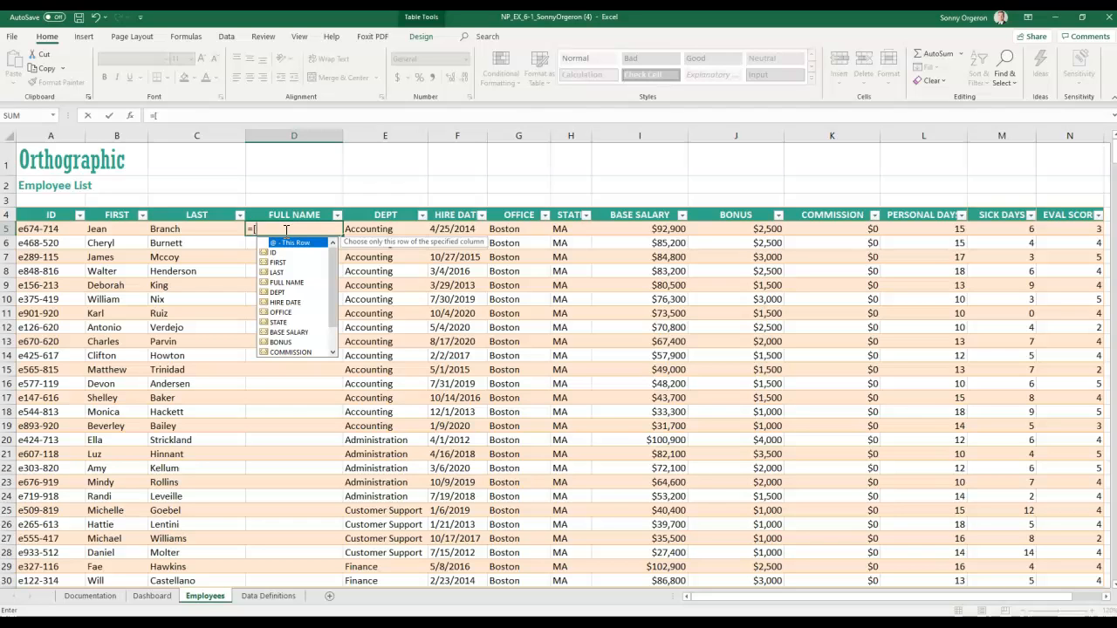
pyautogui.press('Down')
pyautogui.press('Down')
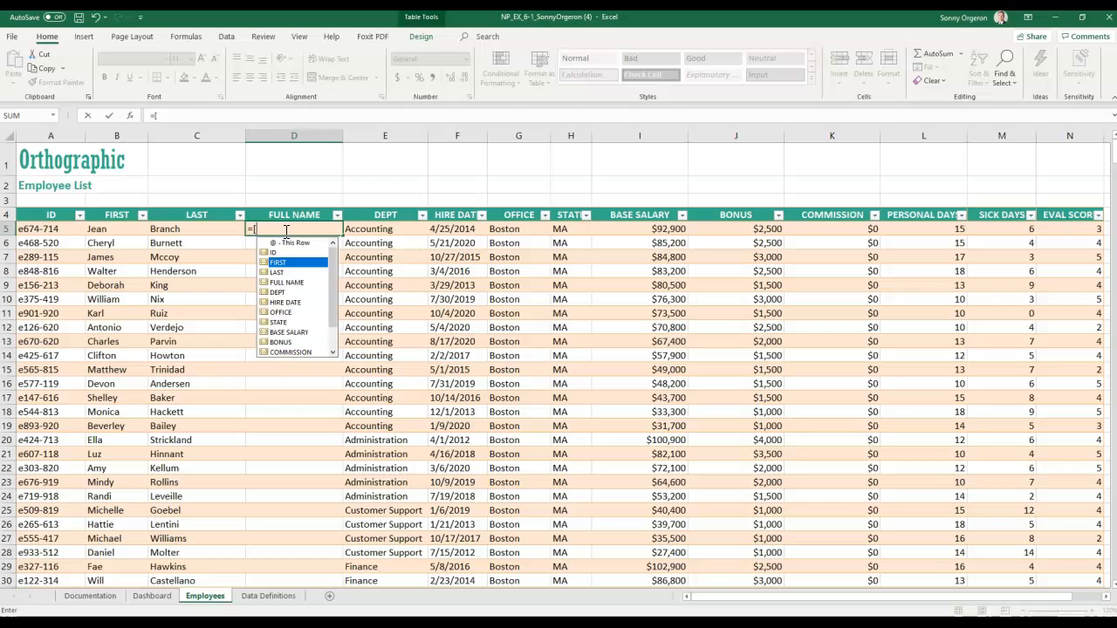
pyautogui.press('Down')
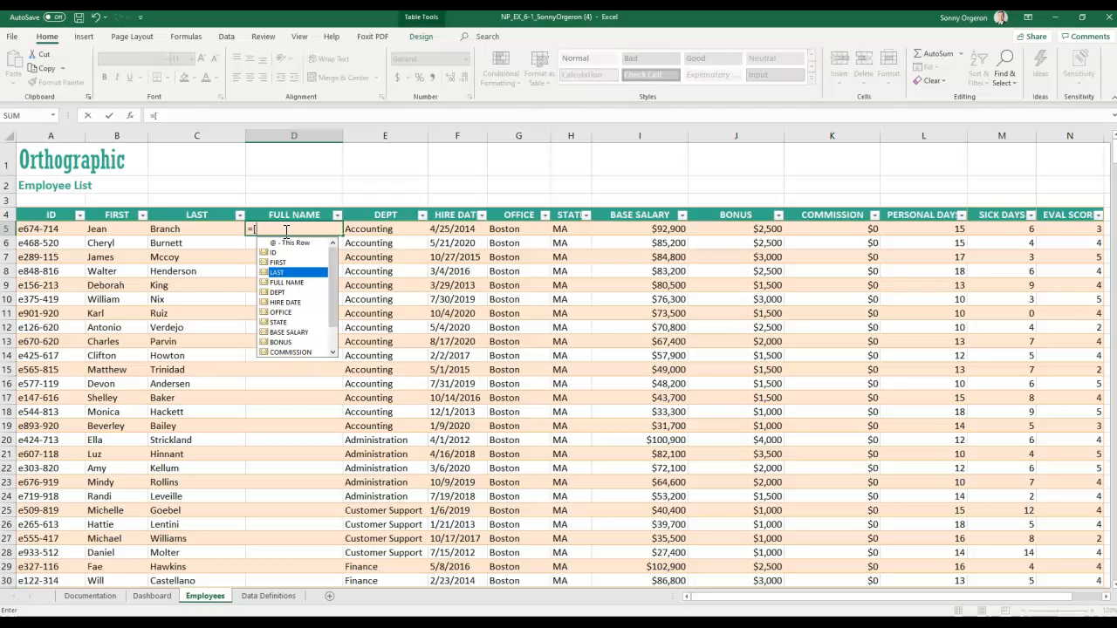
pyautogui.press('Tab')
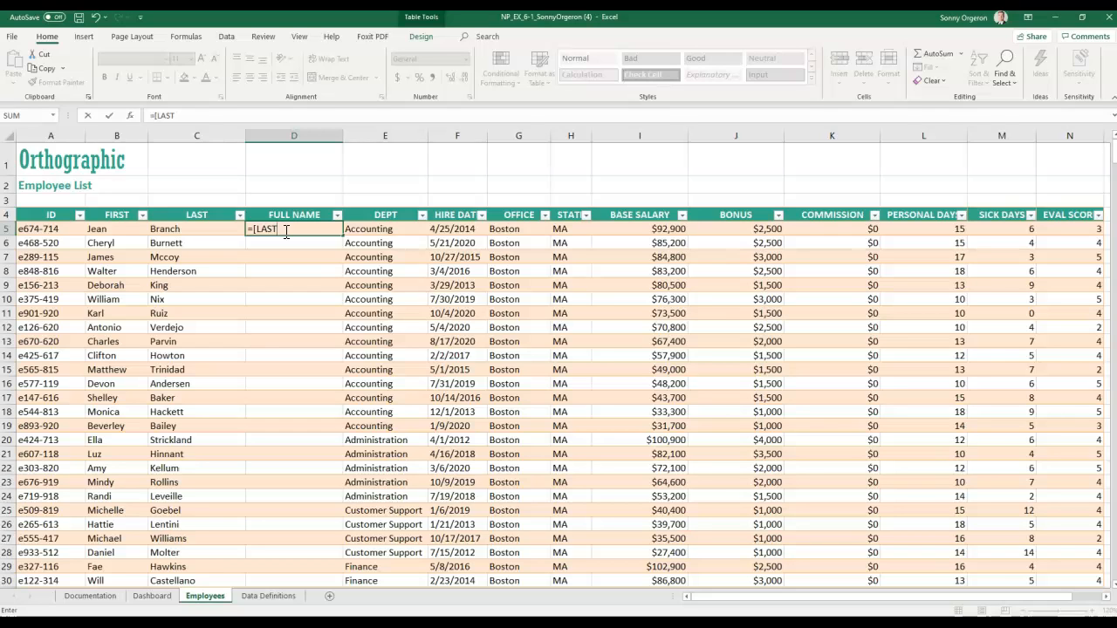
pyautogui.write(']')
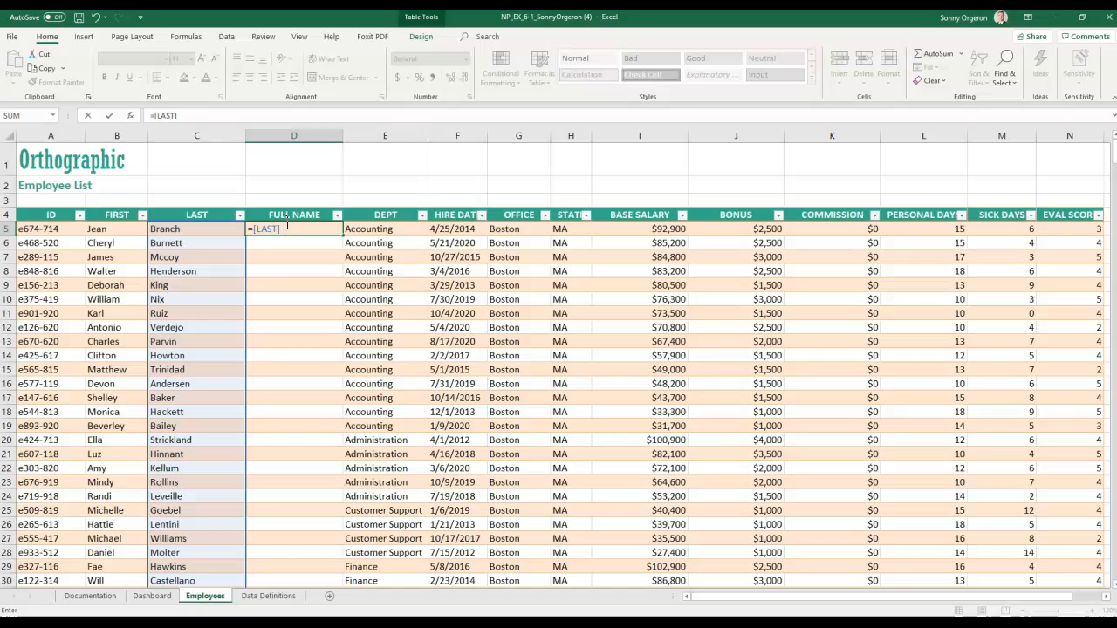
# - Complete the formula as =[LAST] &","& [FIRST] and enter it
pyautogui.write('&","&')
pyautogui.write('[')
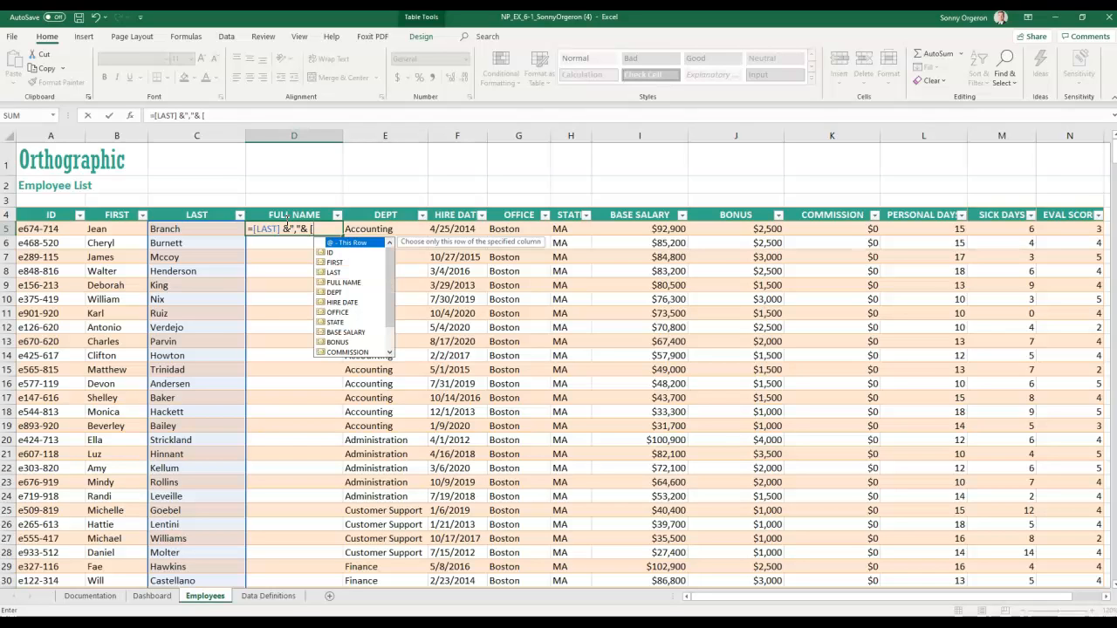
pyautogui.press('Down')
pyautogui.press('Down')
pyautogui.press('Down')
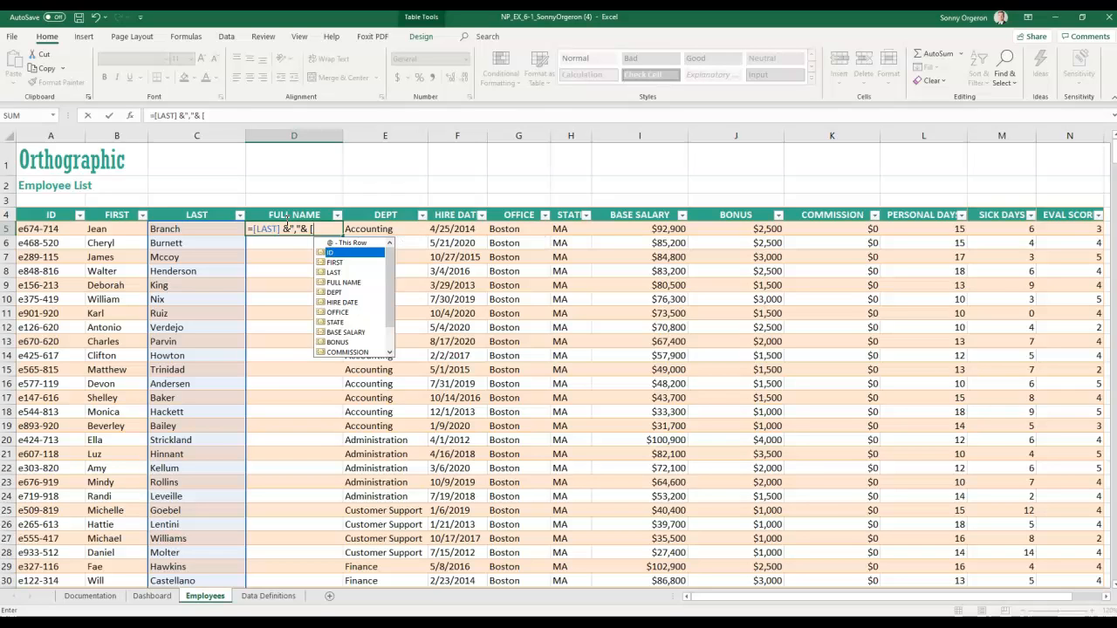
pyautogui.press('Up')
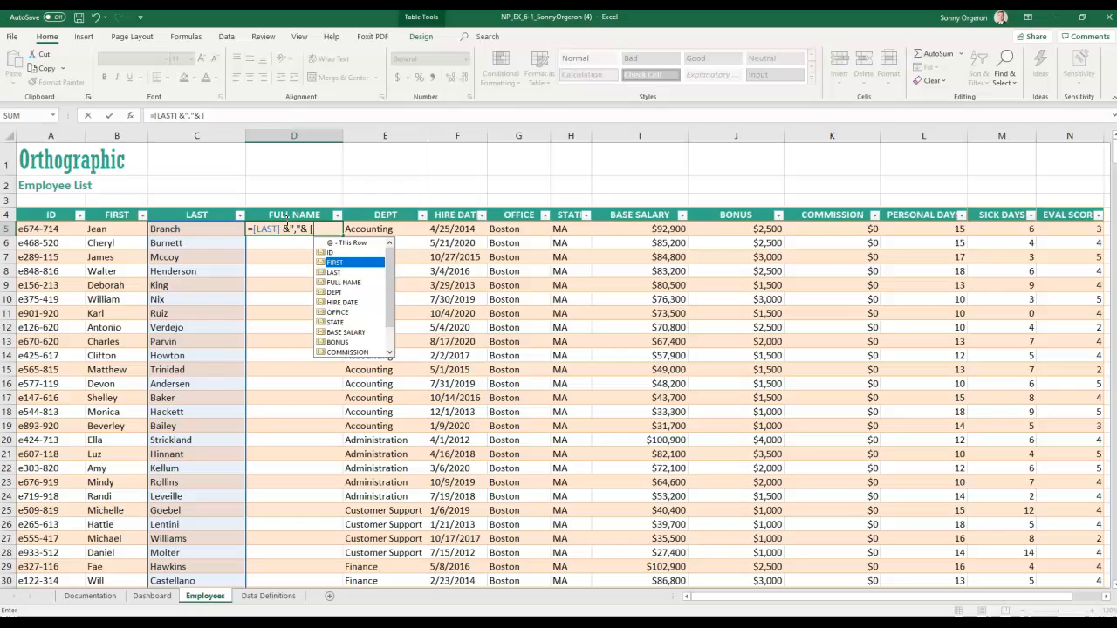
pyautogui.press('Down')
pyautogui.press('Down')
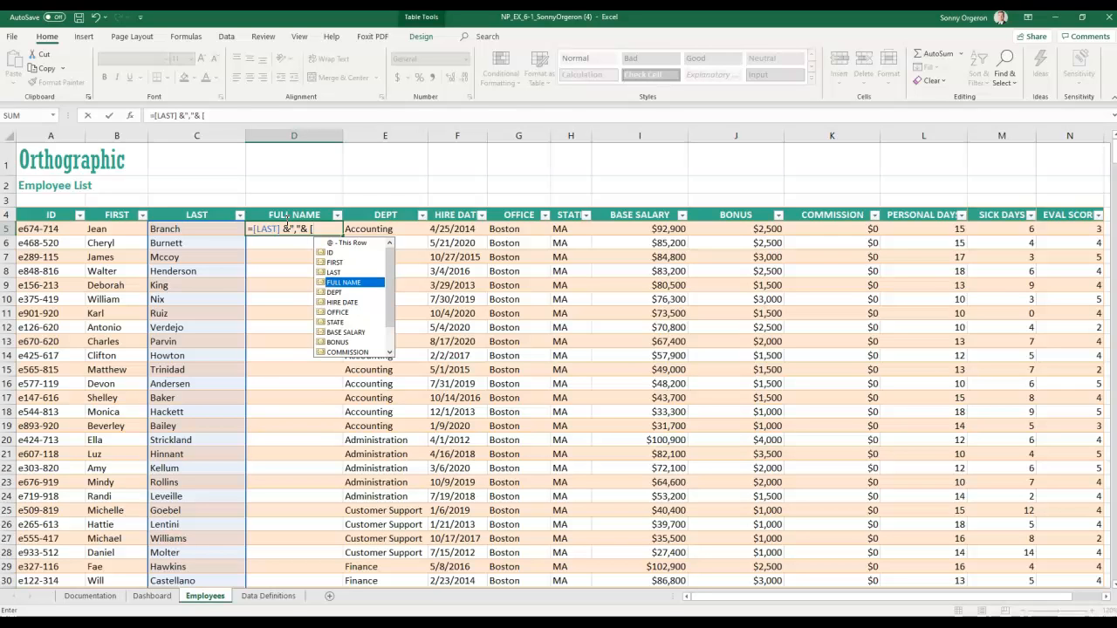
pyautogui.press('Up')
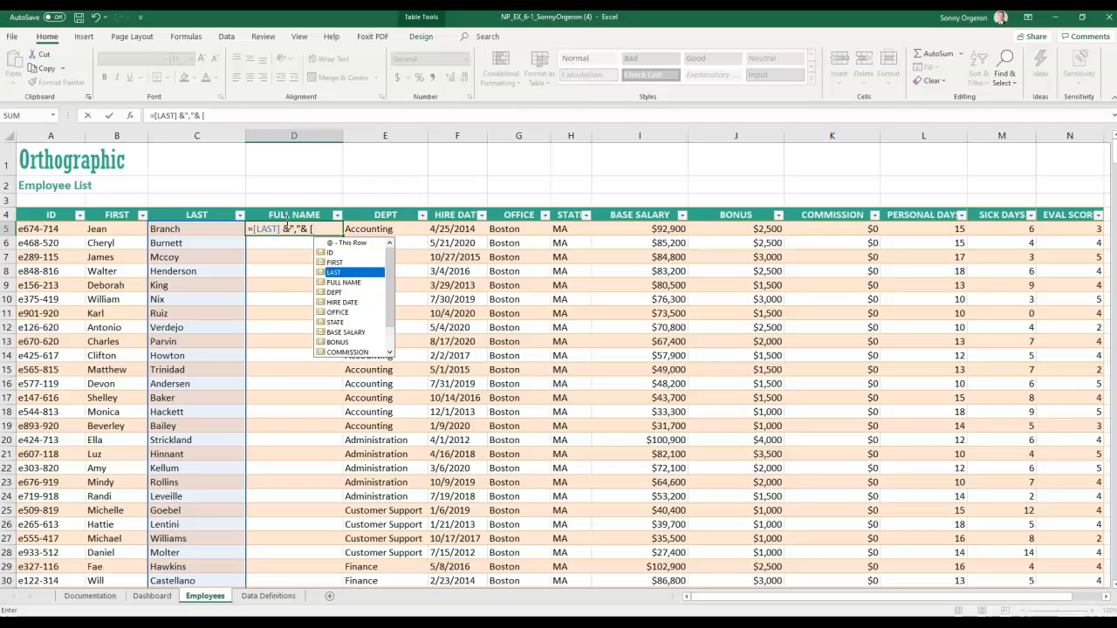
pyautogui.press('Up')
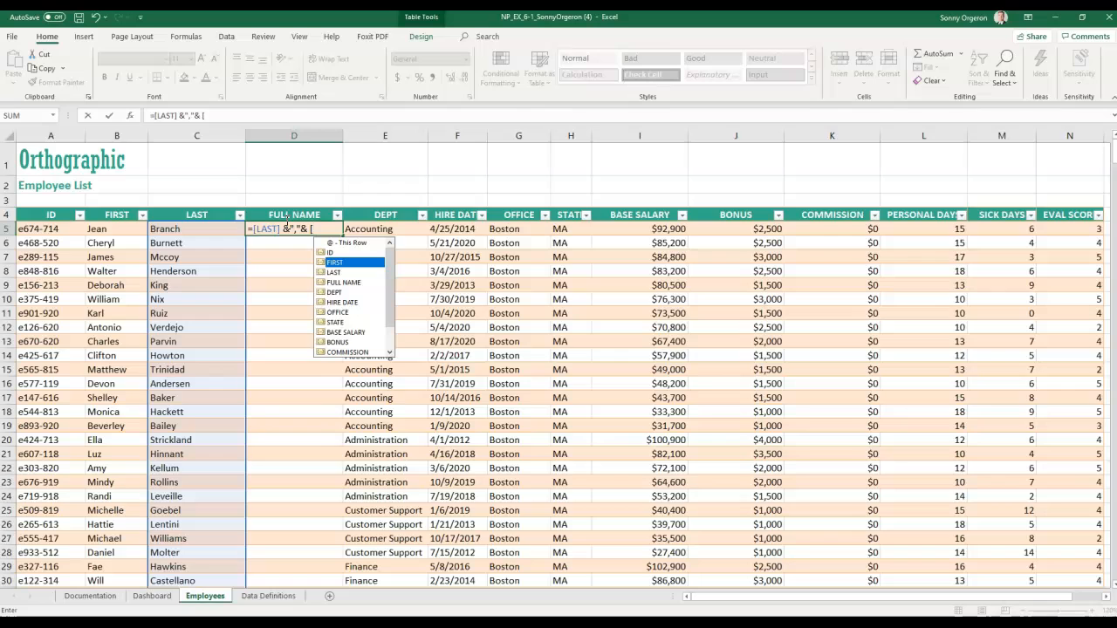
pyautogui.press('Tab')
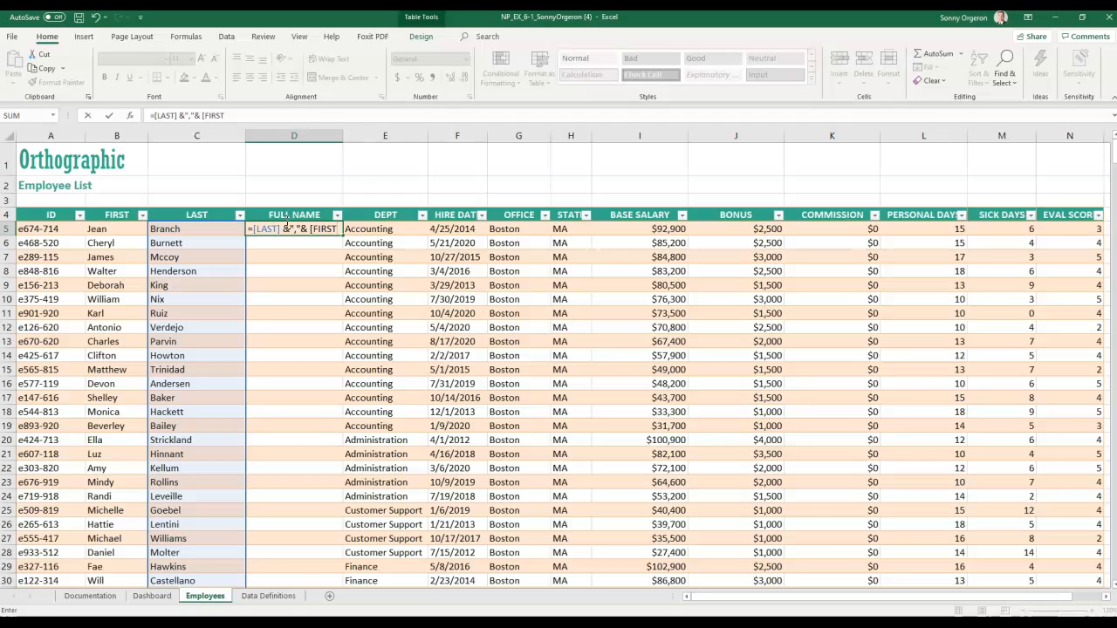
pyautogui.write(']')
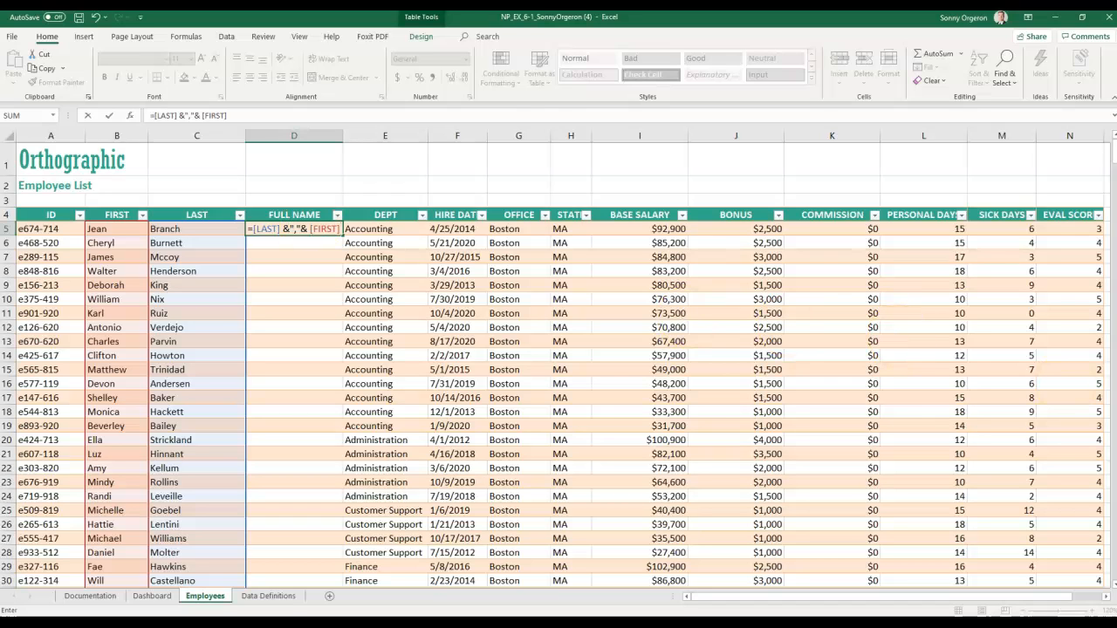
pyautogui.press('Return')
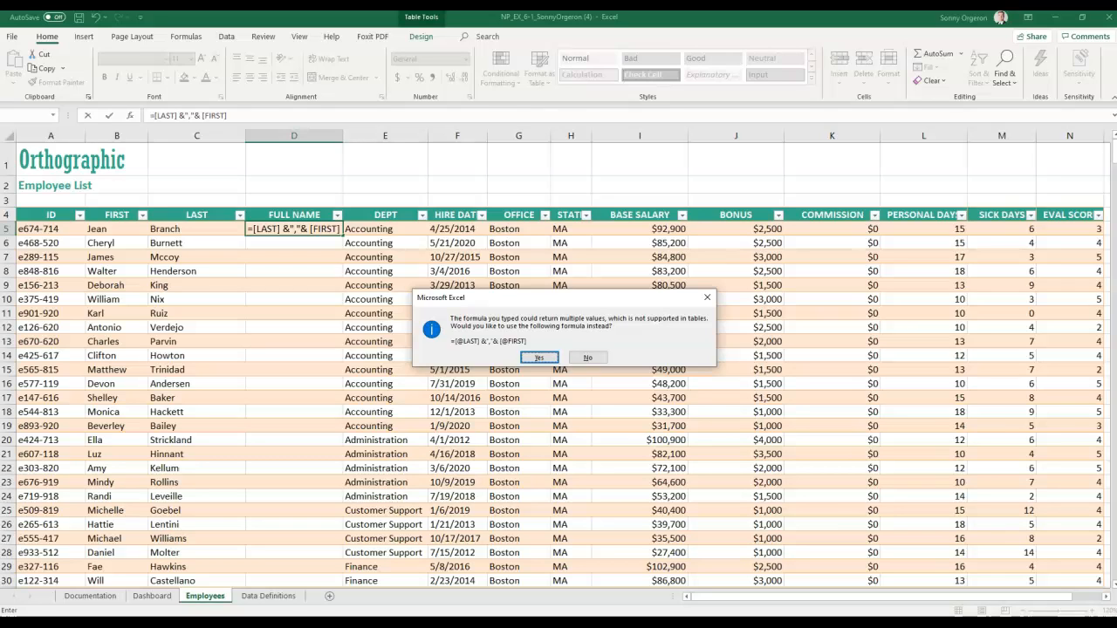
pyautogui.press('Return')
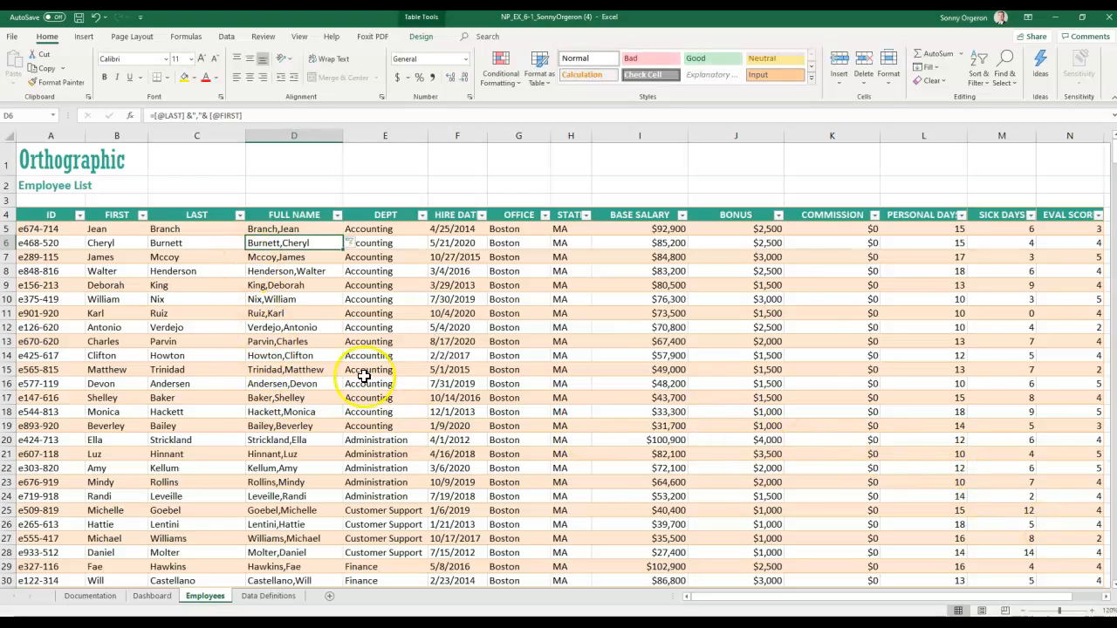
pyautogui.scroll(-3, 362, 417)
pyautogui.scroll(-2, 301, 426)
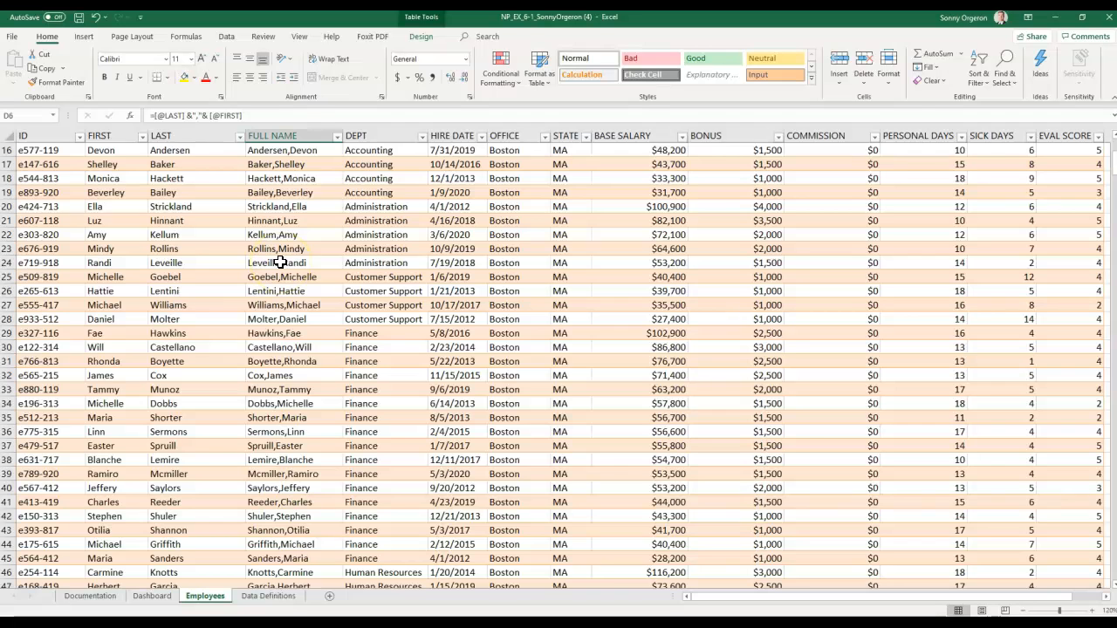
pyautogui.scroll(5, 279, 262)
pyautogui.click(289, 228)
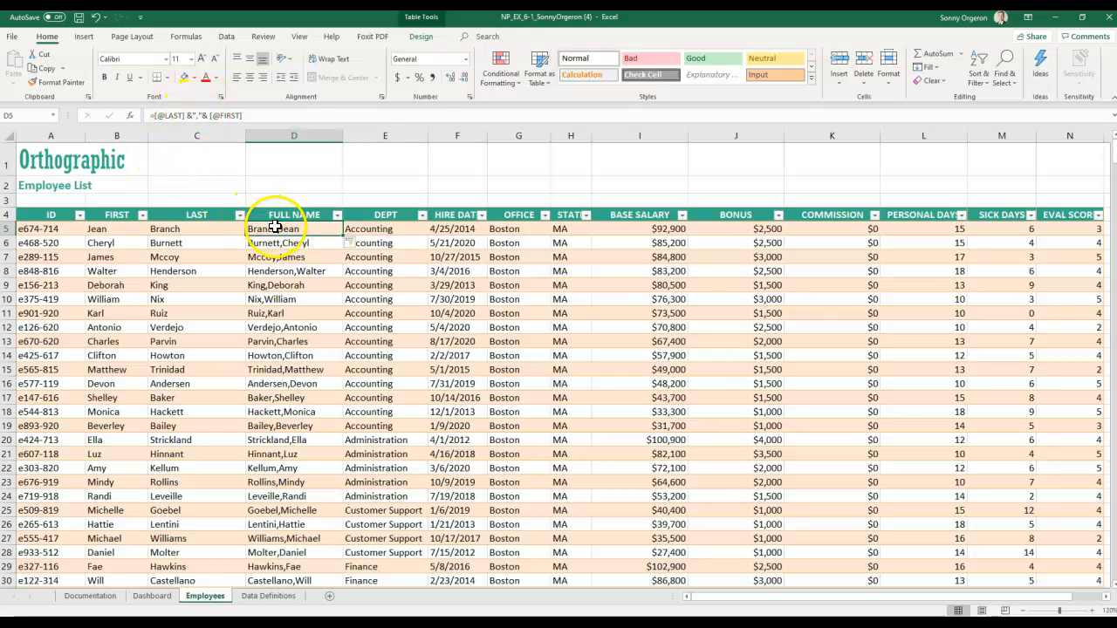
pyautogui.click(197, 116)
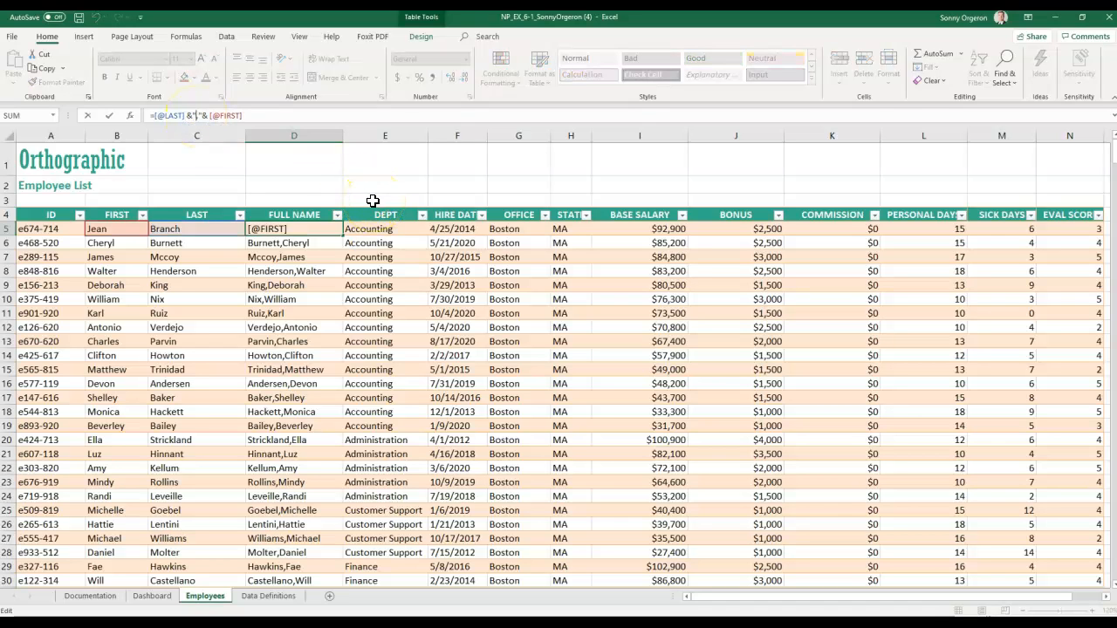
pyautogui.write(',')
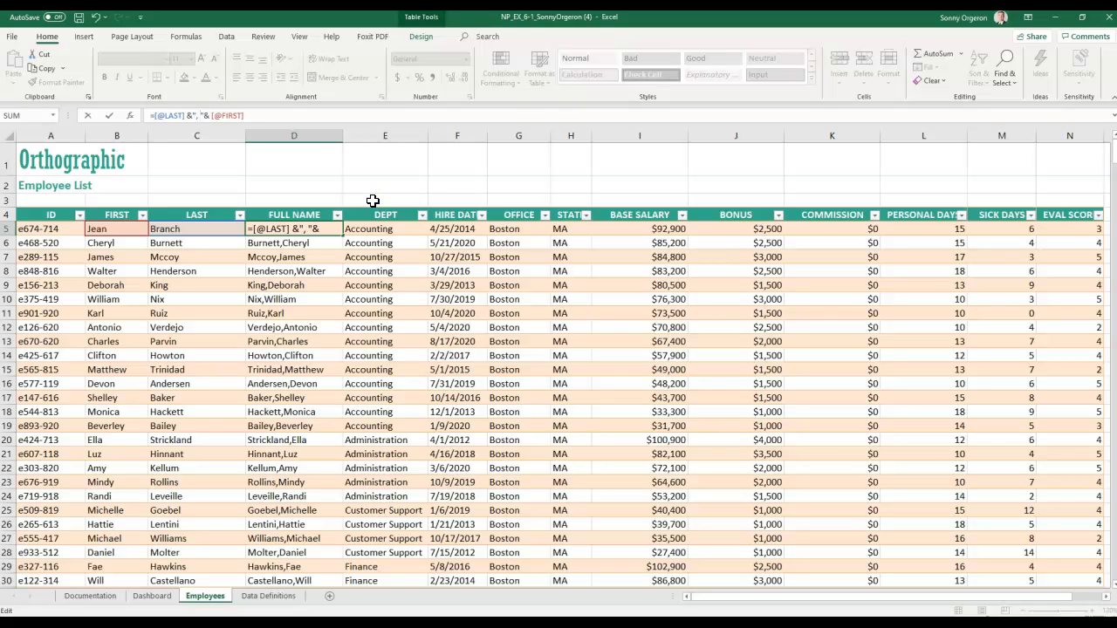
pyautogui.press('Return')
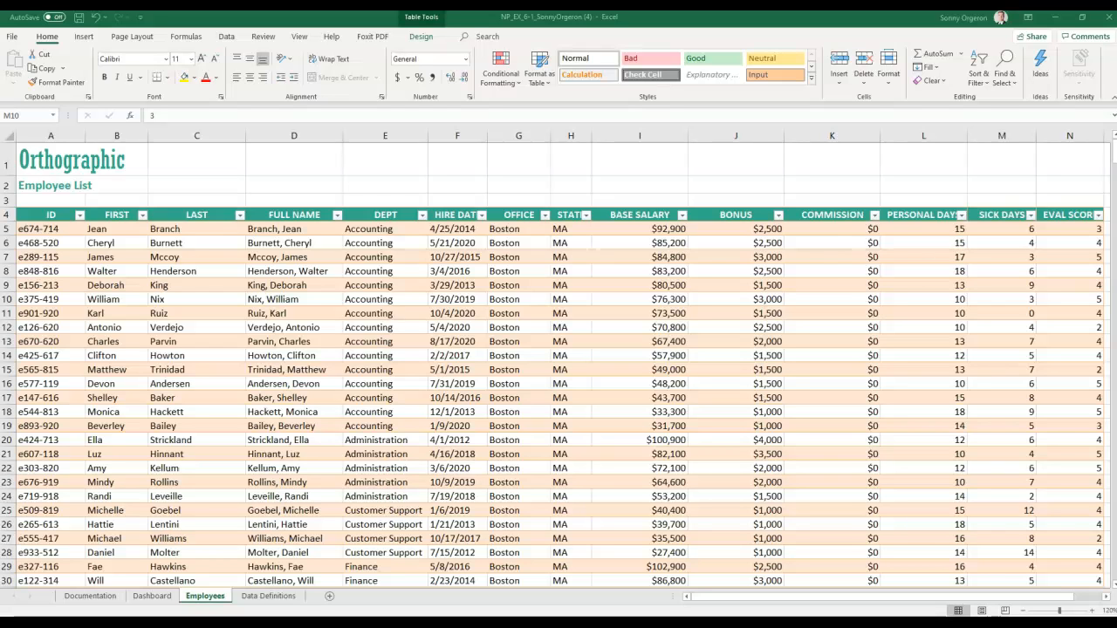
# - Insert a new empty table column in column G, before OFFICE
pyautogui.click(517, 135)
pyautogui.rightClick(514, 136)
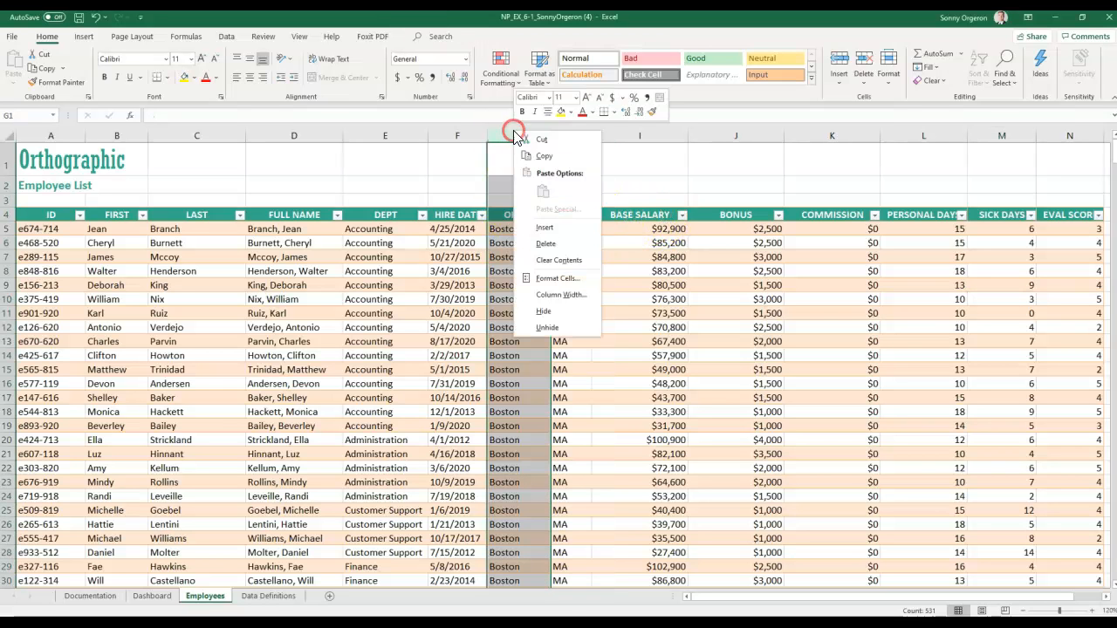
pyautogui.click(545, 227)
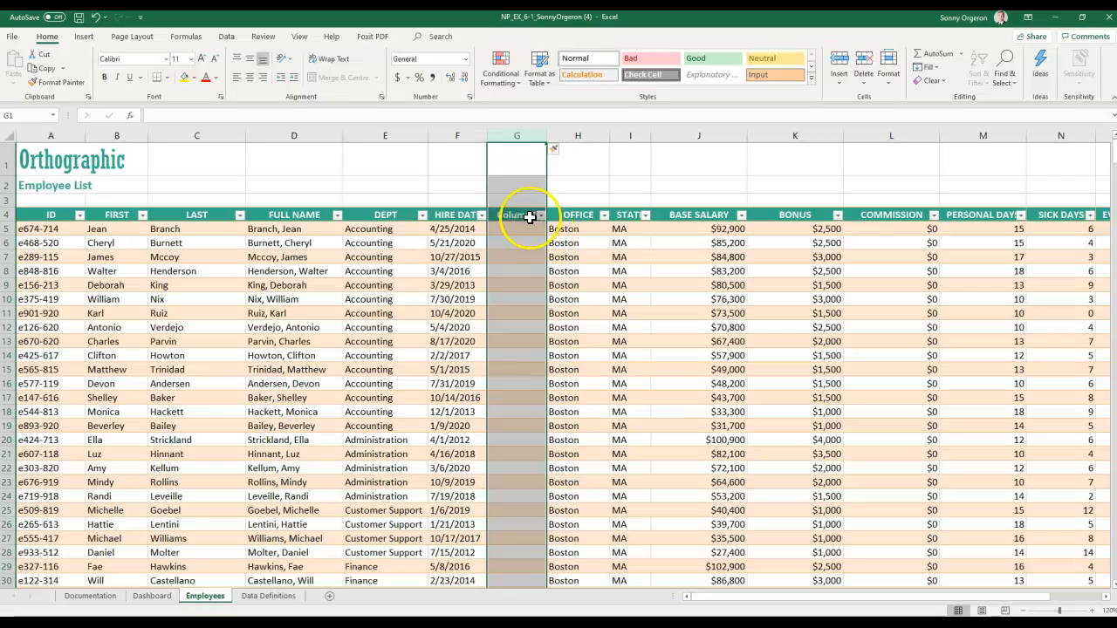
# - Rename the new Column1 header to HIRE YEAR and begin a =YEAR( formula in G5
pyautogui.click(528, 217)
pyautogui.doubleClick(521, 219)
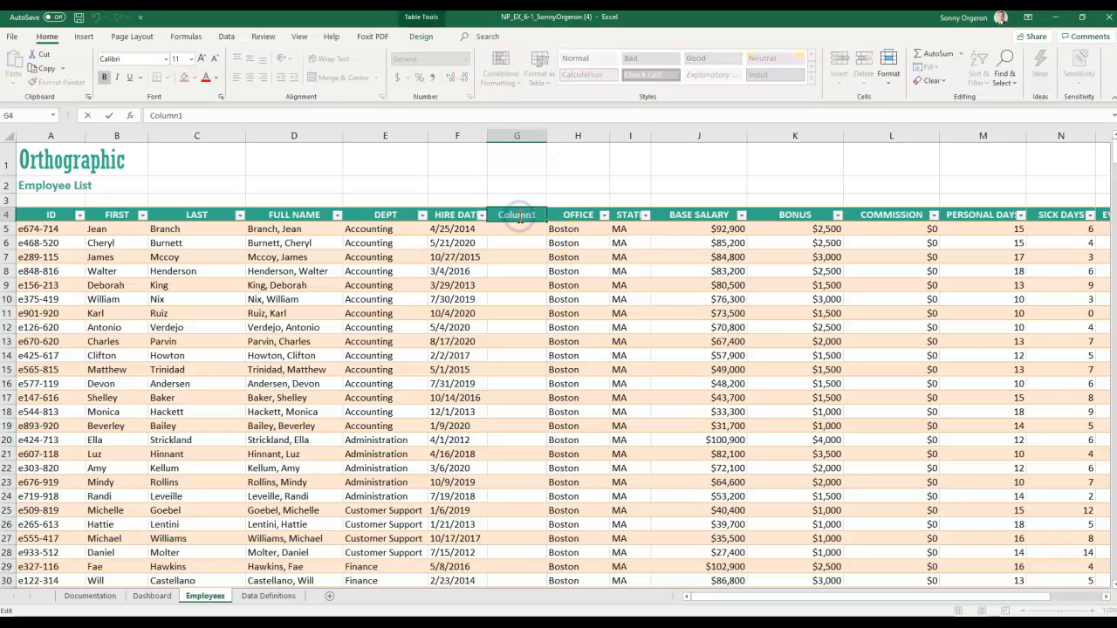
pyautogui.press('BackSpace')
pyautogui.press('BackSpace')
pyautogui.press('BackSpace')
pyautogui.press('BackSpace')
pyautogui.press('BackSpace')
pyautogui.press('BackSpace')
pyautogui.press('BackSpace')
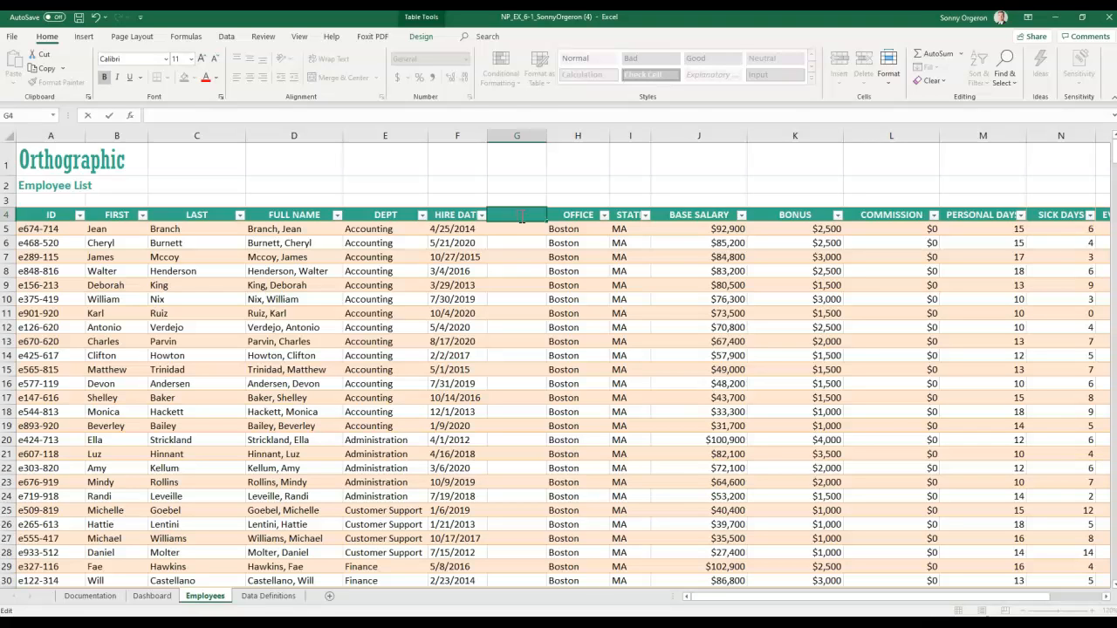
pyautogui.write('Ten')
pyautogui.press('BackSpace')
pyautogui.press('BackSpace')
pyautogui.press('BackSpace')
pyautogui.write('HIRE')
pyautogui.write(' DATE')
pyautogui.press('Return')
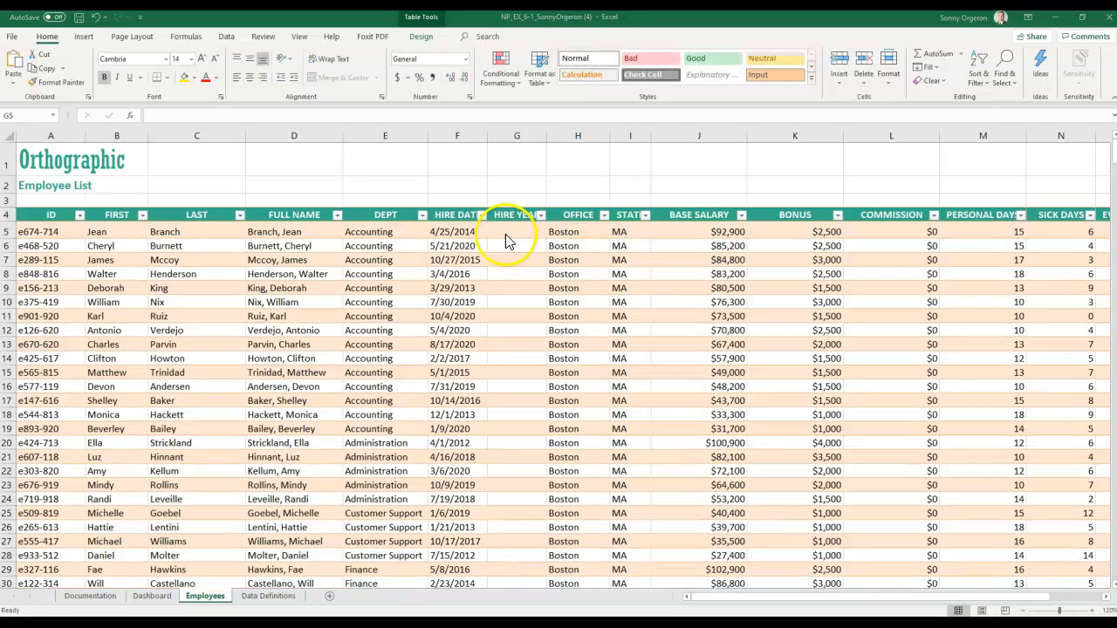
pyautogui.click(506, 231)
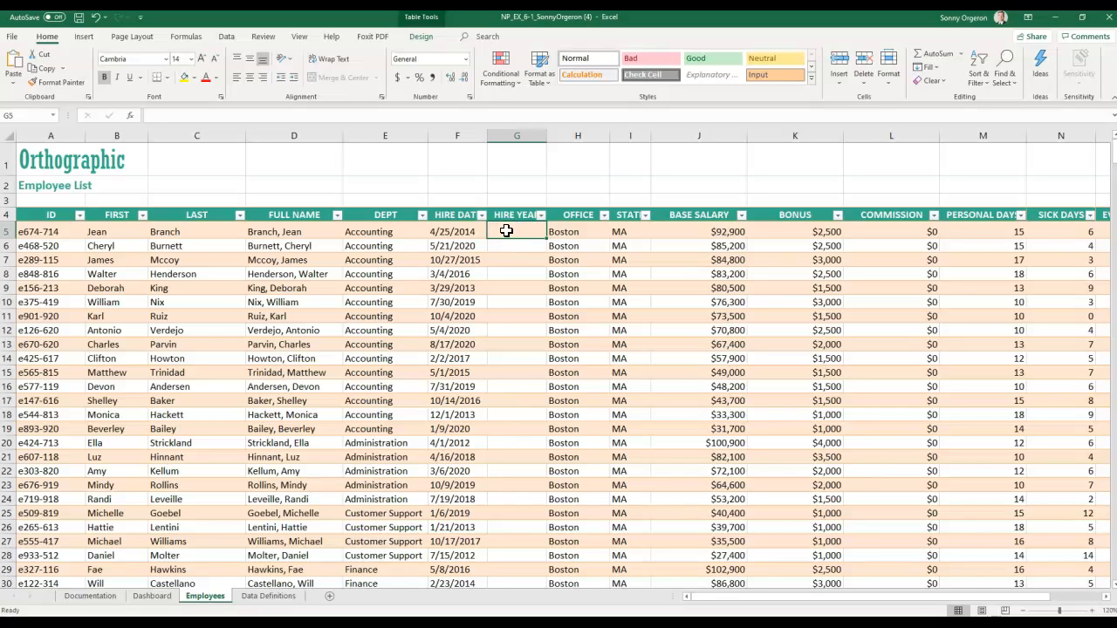
pyautogui.write('=')
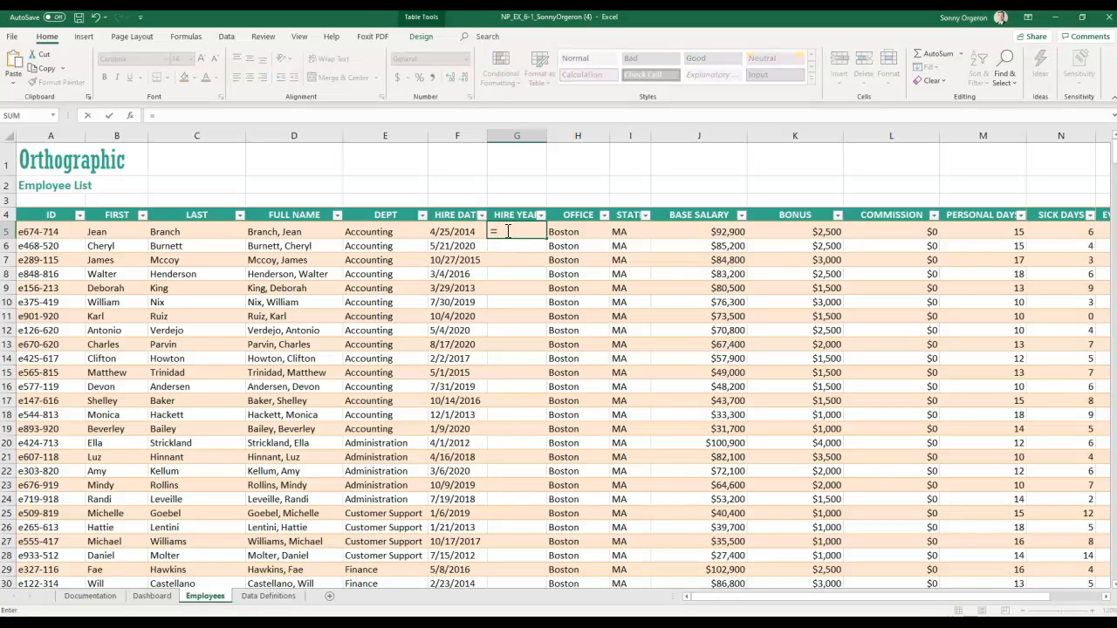
pyautogui.write('YEAR')
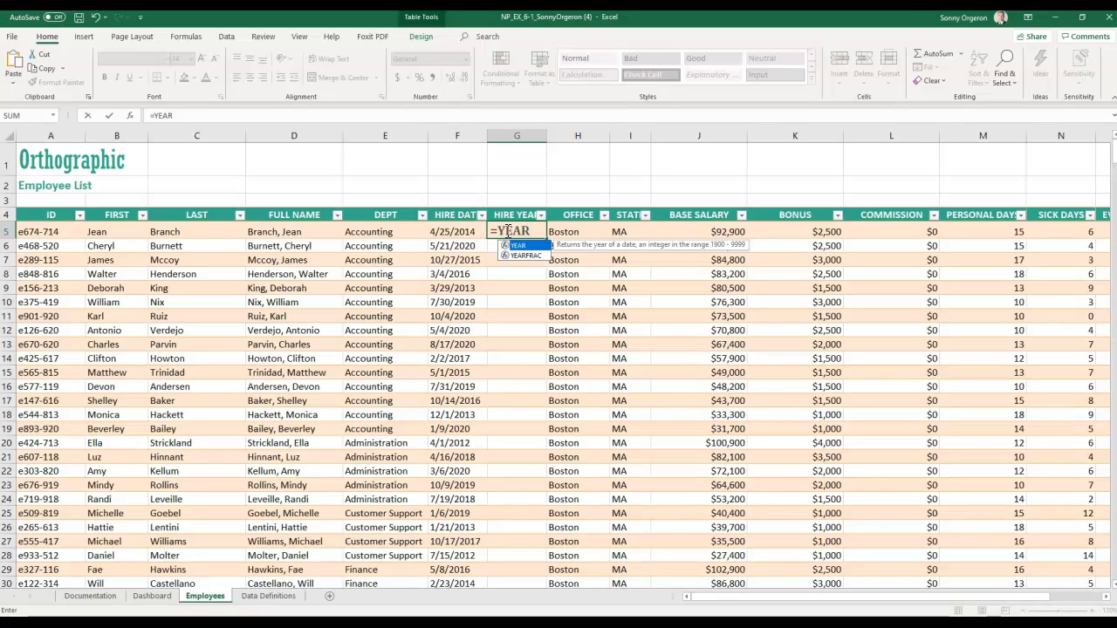
pyautogui.write('(')
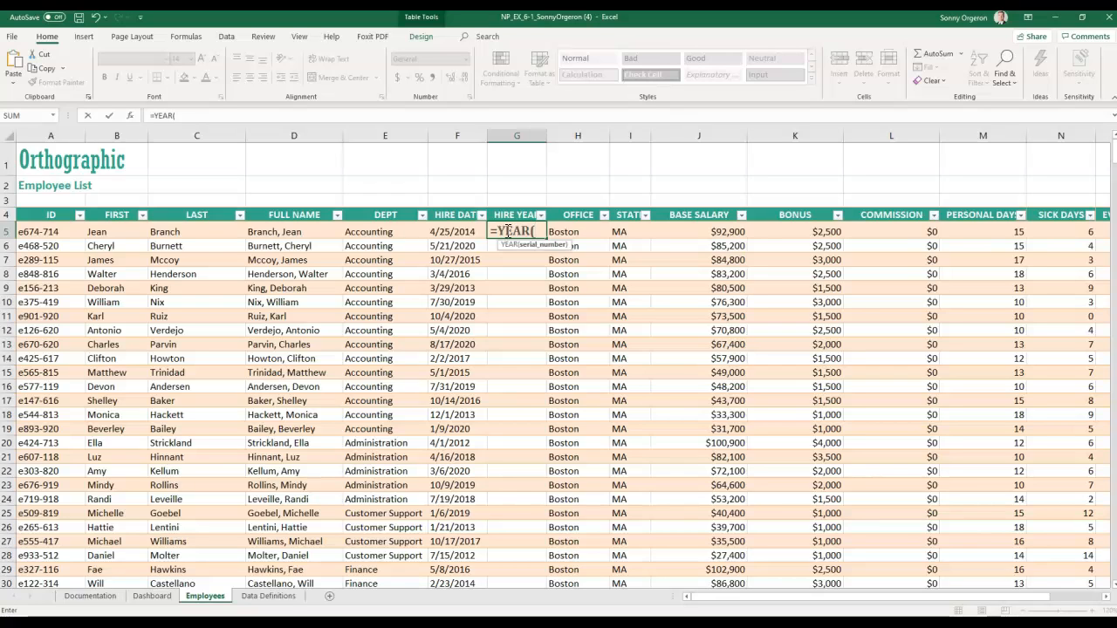
pyautogui.write('[')
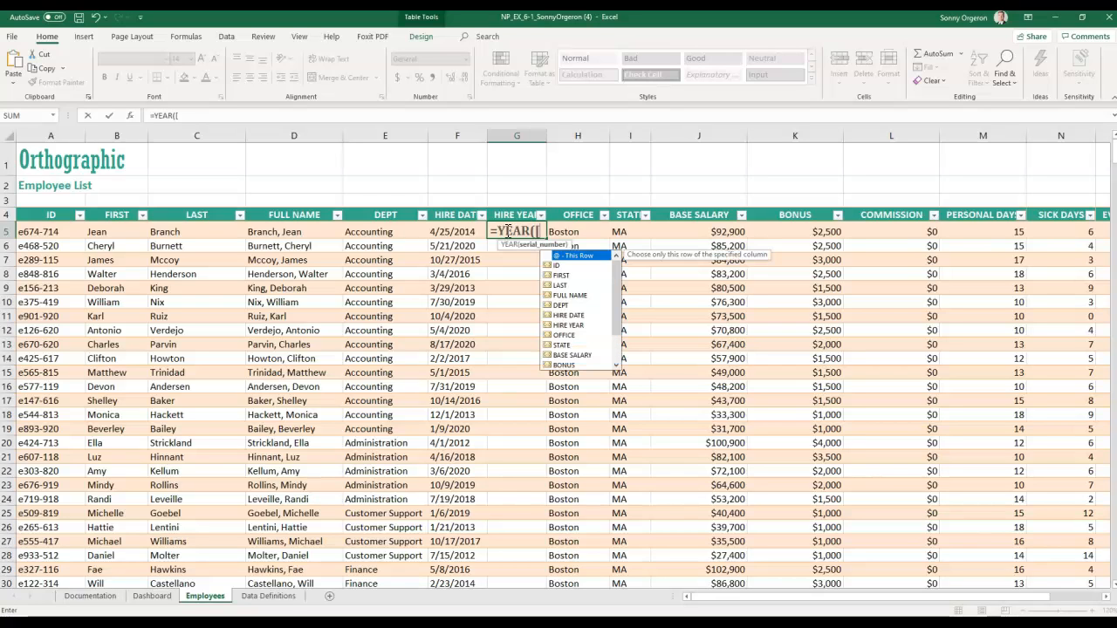
# - Complete G5 as =YEAR([@[HIRE DATE]]) so every row shows its hire year
pyautogui.press('Down')
pyautogui.press('Down')
pyautogui.press('Down')
pyautogui.press('Down')
pyautogui.press('Down')
pyautogui.press('Down')
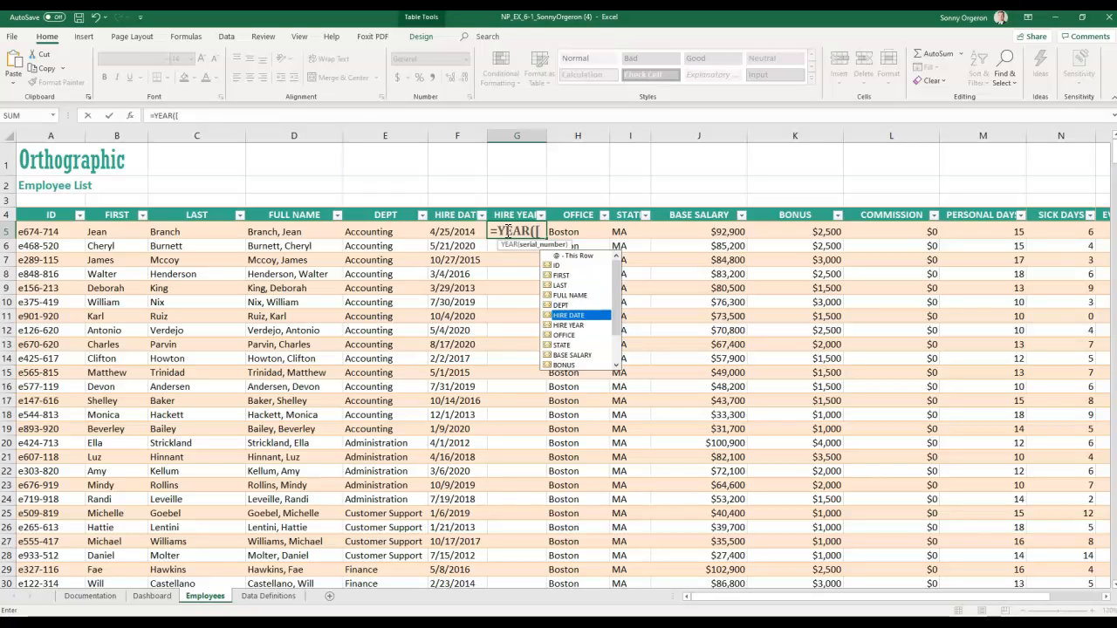
pyautogui.press('Tab')
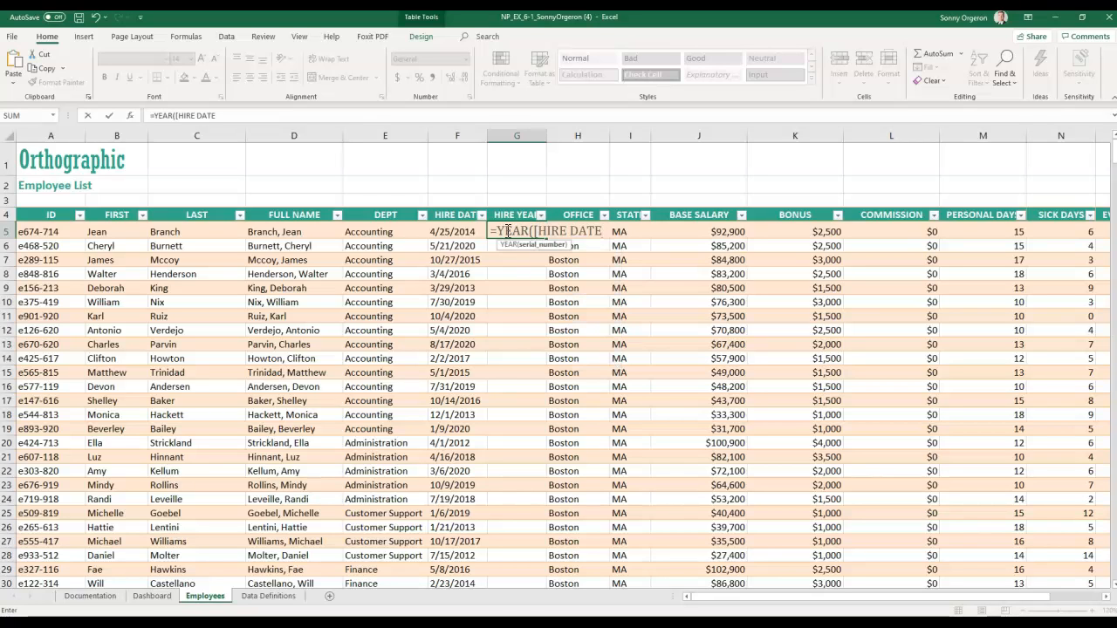
pyautogui.write('])')
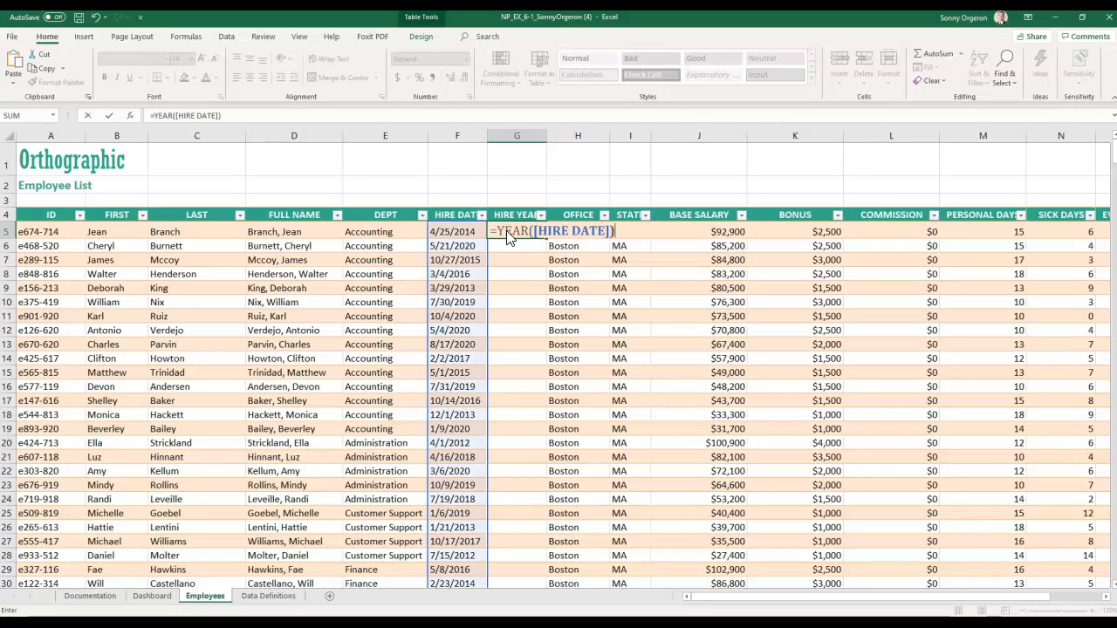
pyautogui.press('Return')
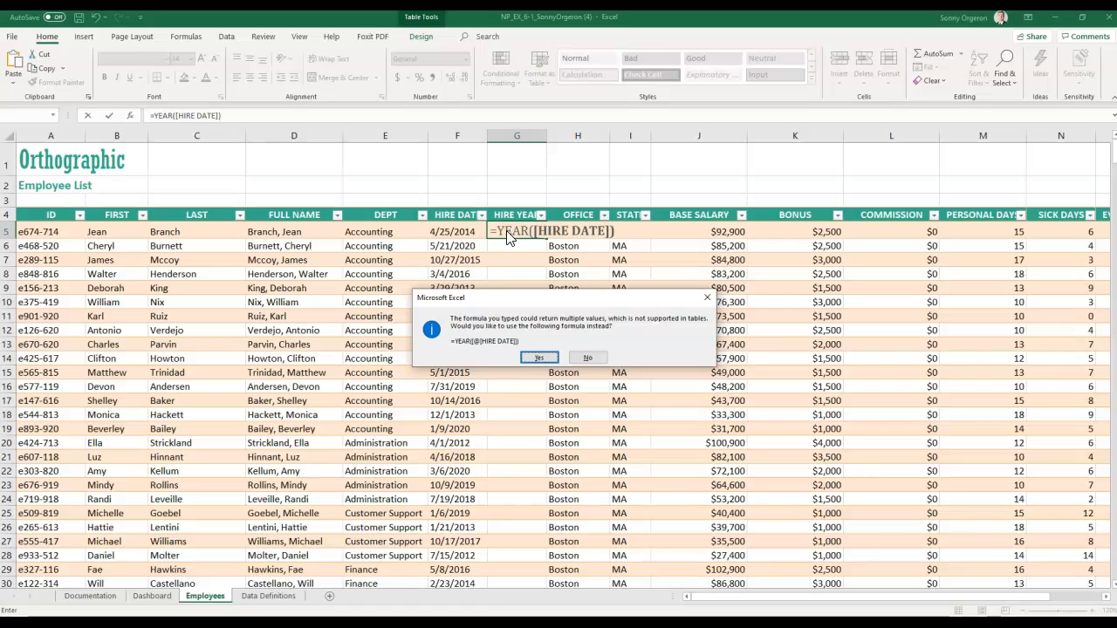
pyautogui.press('Return')
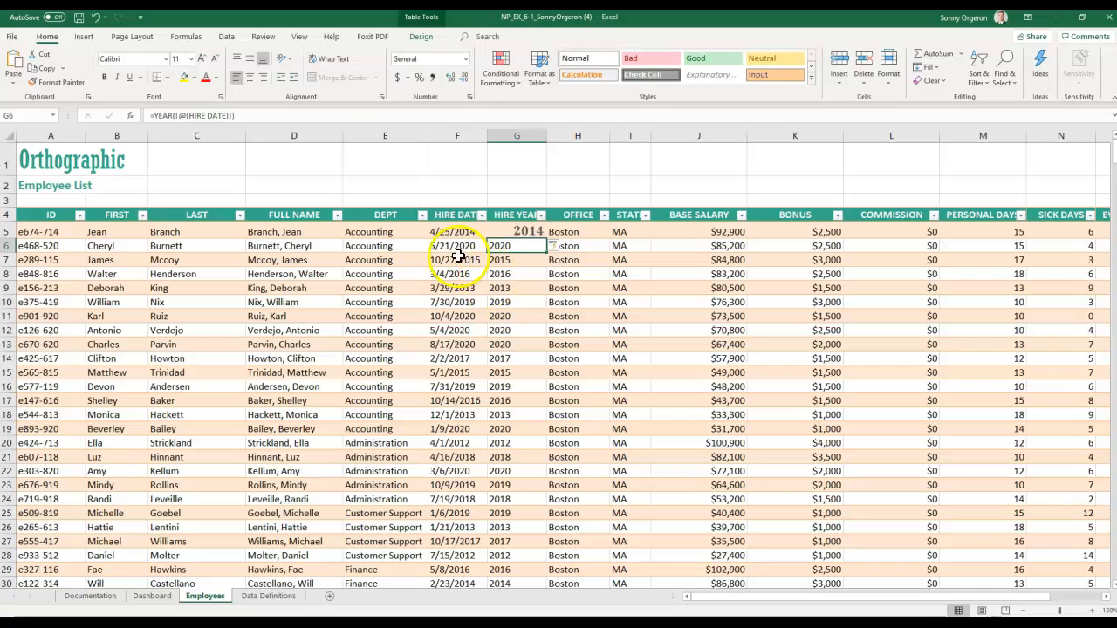
# - Copy G7's plain formatting onto G5's oversized 2014 with Format Painter
pyautogui.click(531, 231)
pyautogui.click(511, 245)
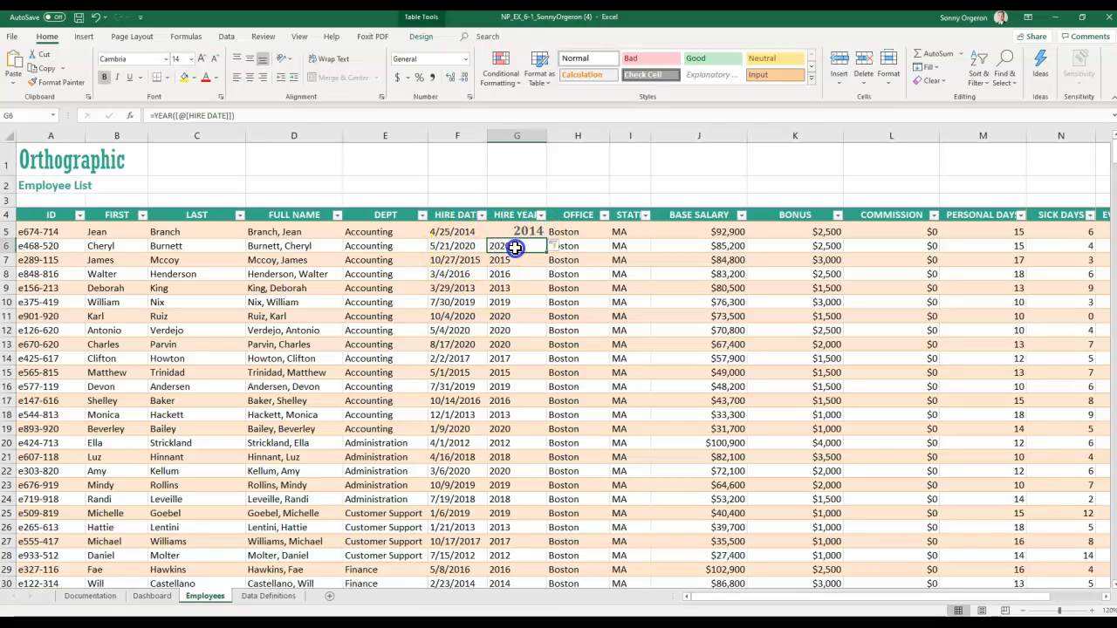
pyautogui.click(508, 260)
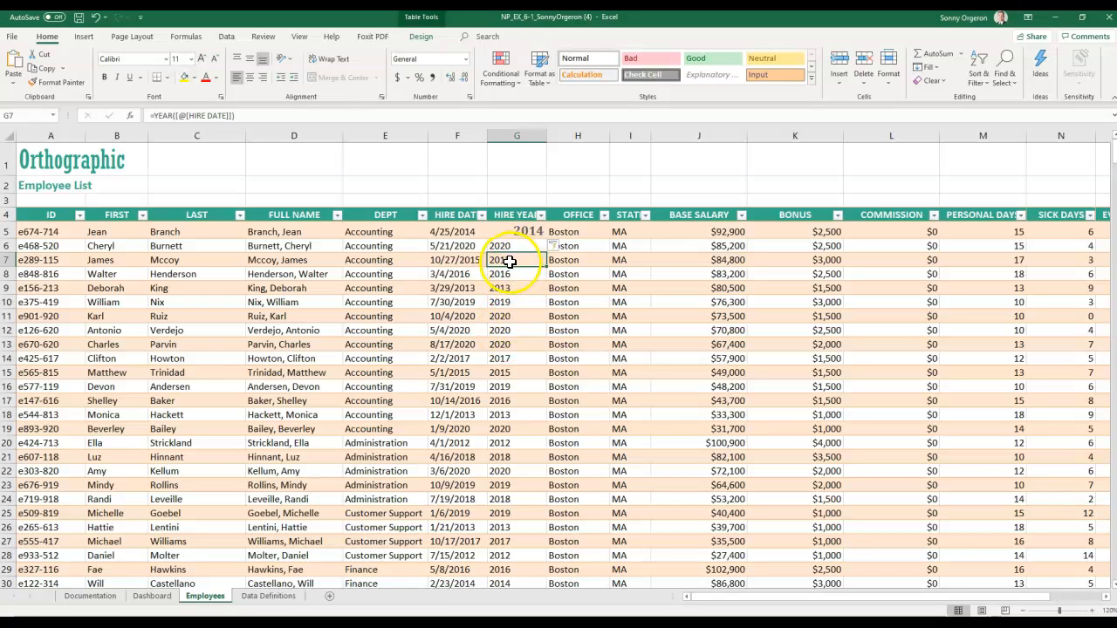
pyautogui.click(508, 233)
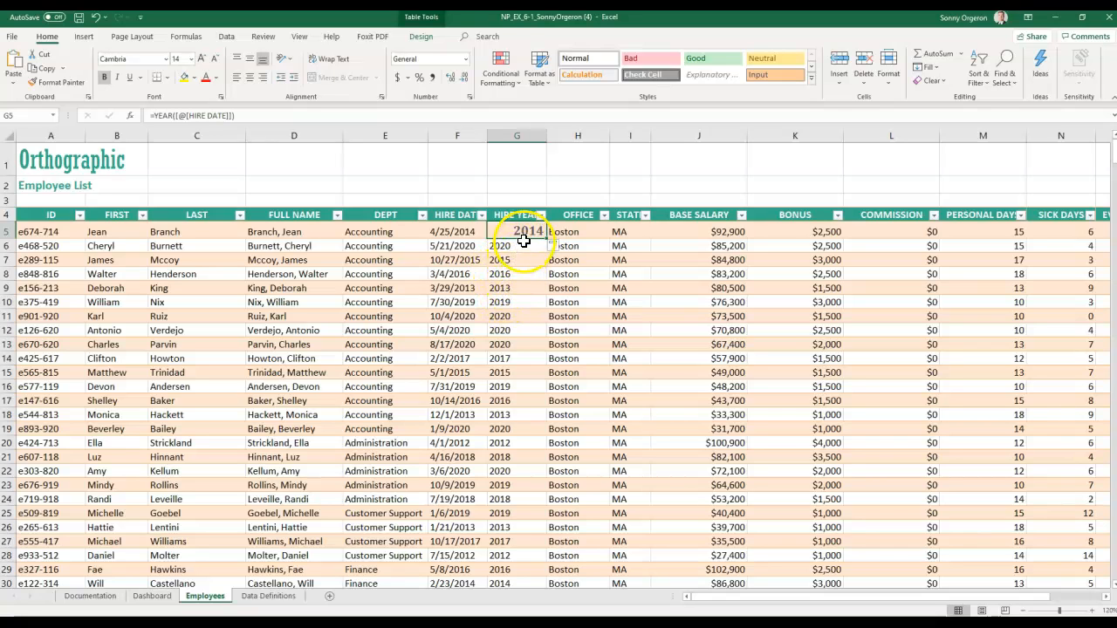
pyautogui.click(510, 258)
pyautogui.rightClick(509, 260)
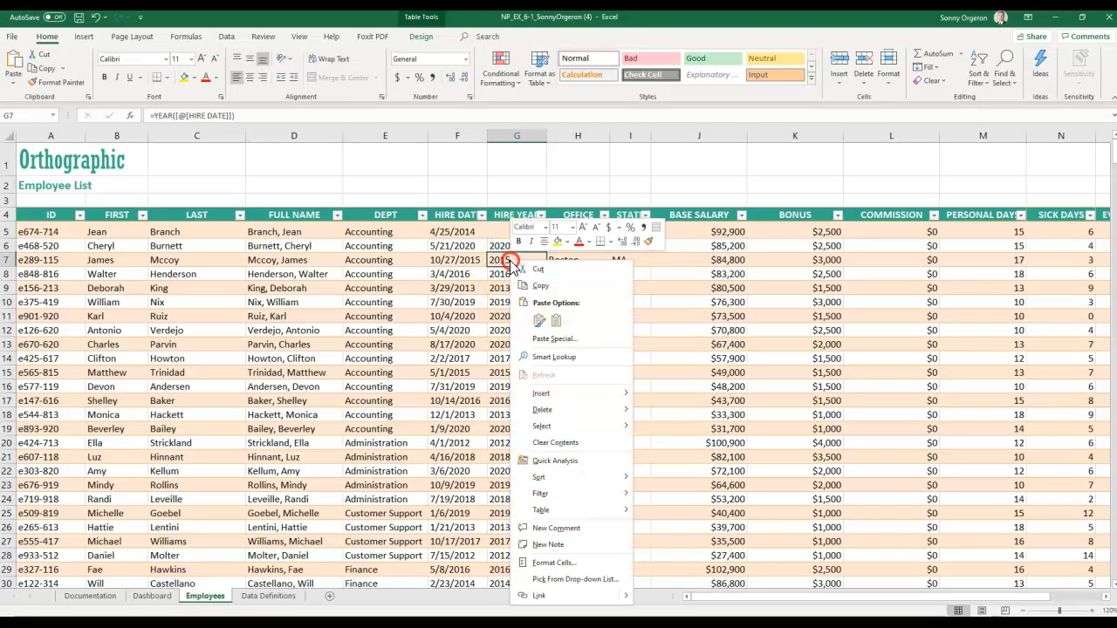
pyautogui.click(645, 247)
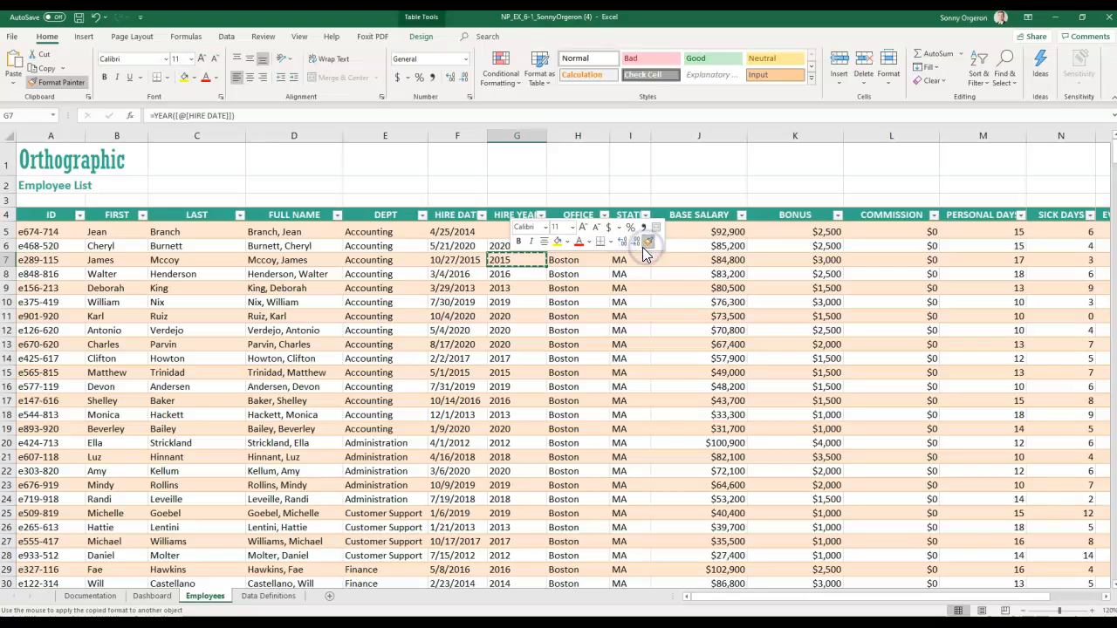
pyautogui.click(499, 234)
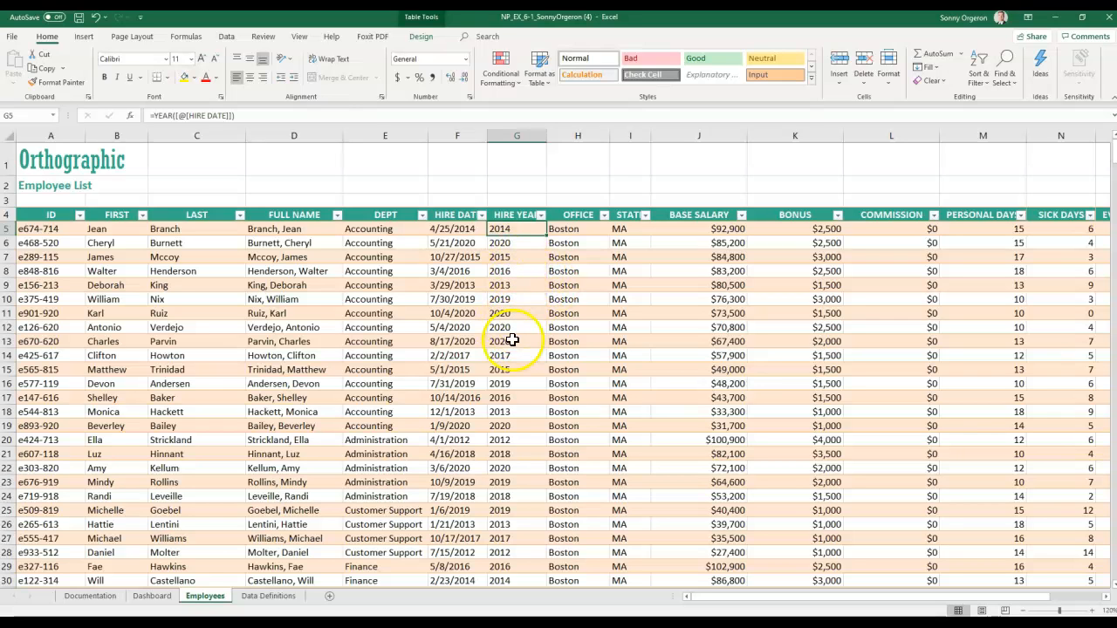
# - Format the whole HIRE YEAR column as General so years show as plain numbers like 2014
pyautogui.click(465, 58)
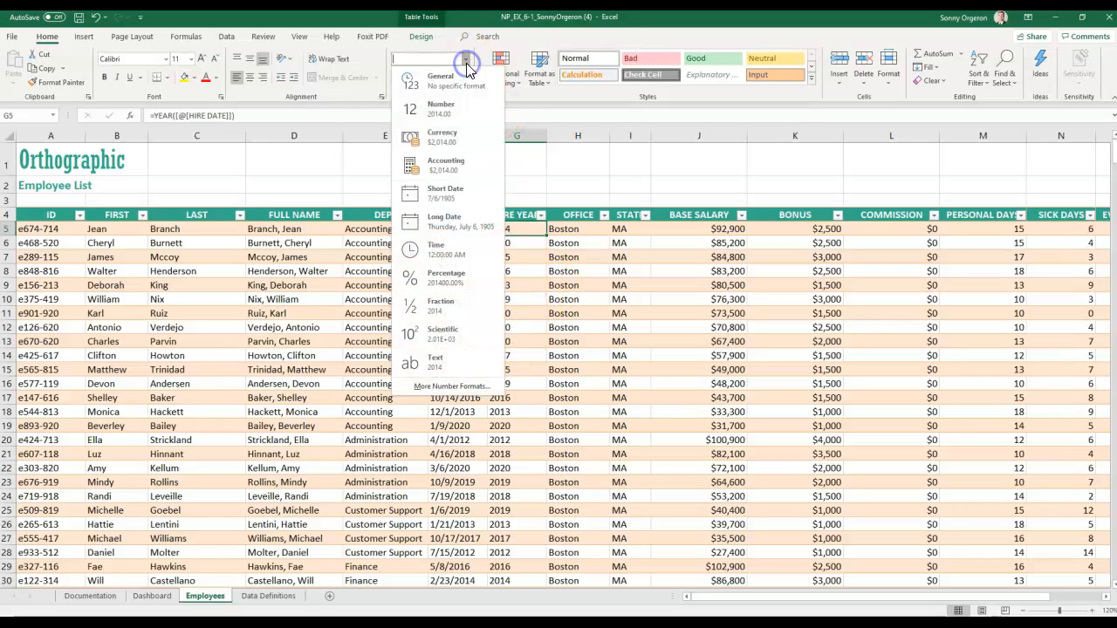
pyautogui.click(438, 192)
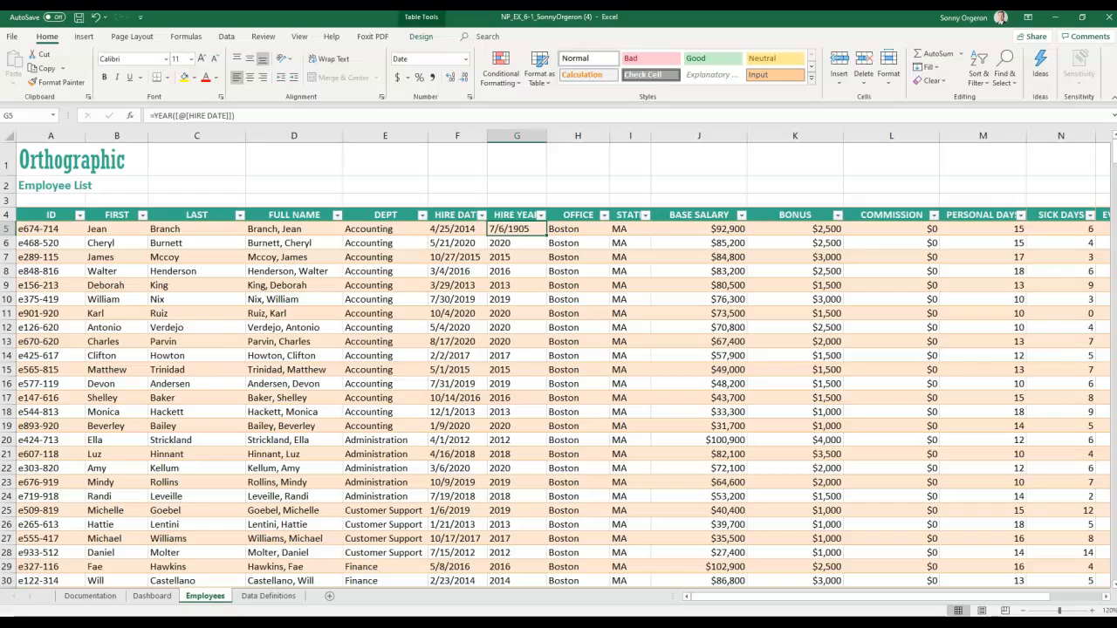
pyautogui.hotkey('ctrl', 'shift', 'Down')
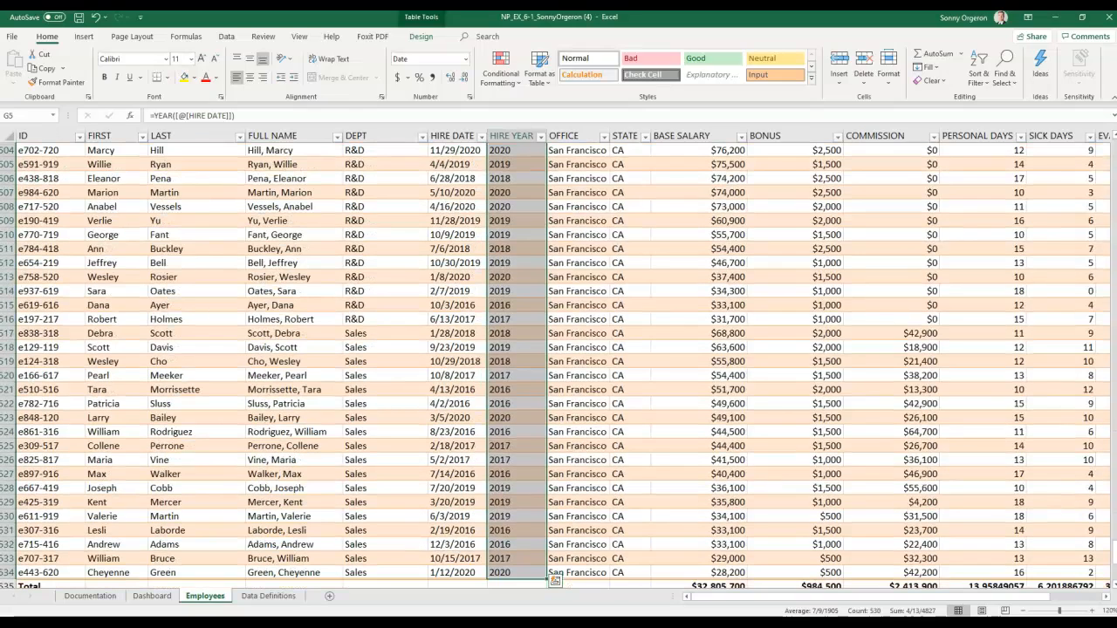
pyautogui.scroll(20, 990, 364)
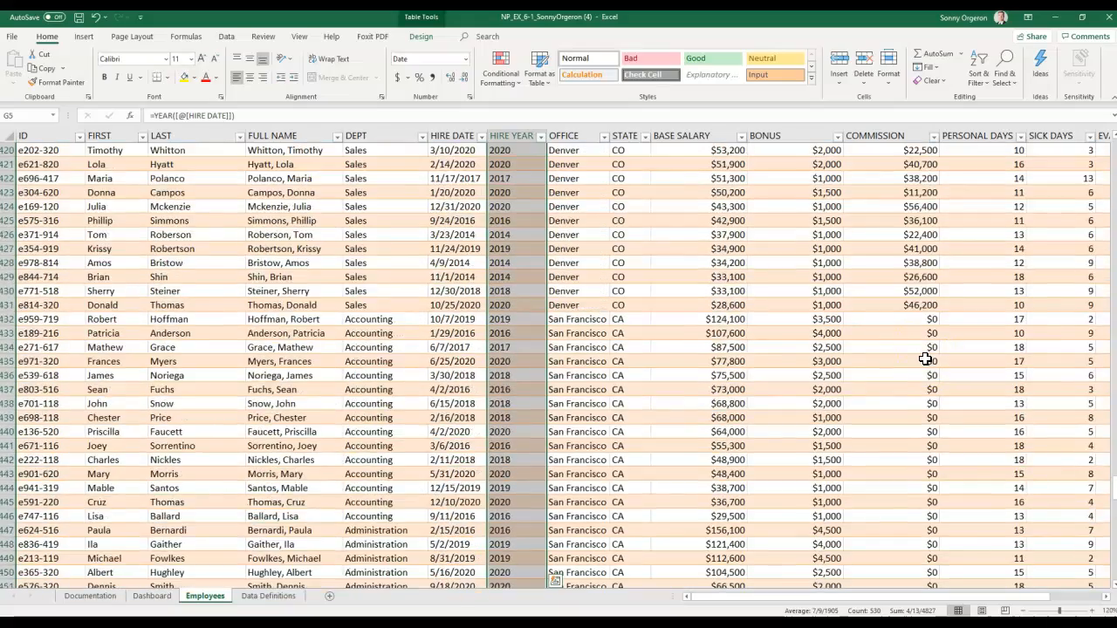
pyautogui.scroll(20, 925, 359)
pyautogui.scroll(20, 925, 359)
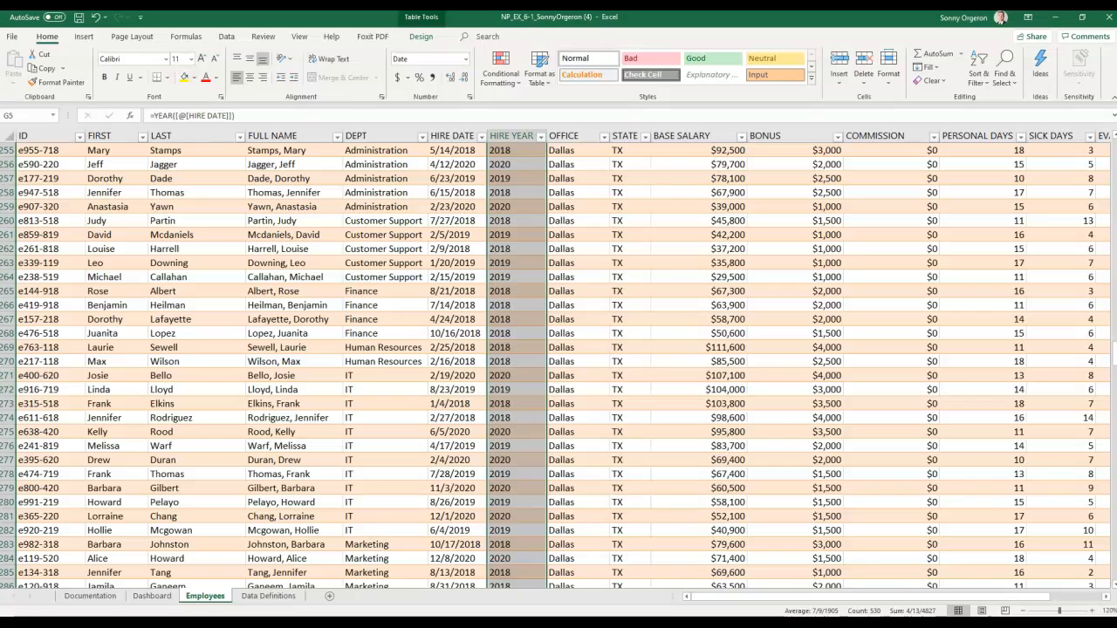
pyautogui.moveTo(1110, 358); pyautogui.dragTo(1112, 140)
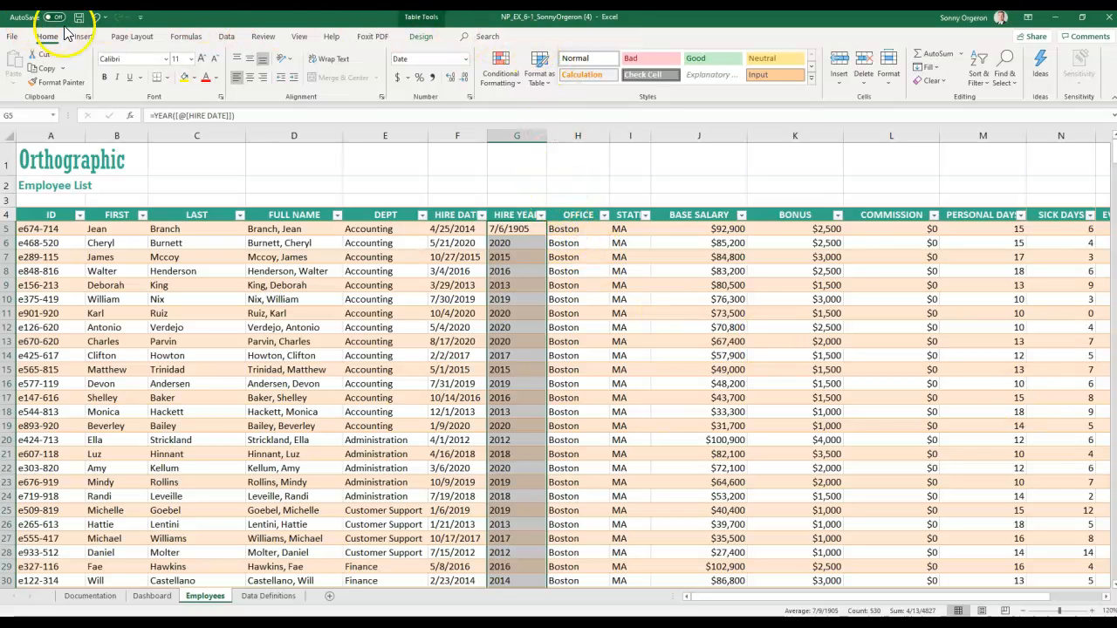
pyautogui.click(465, 58)
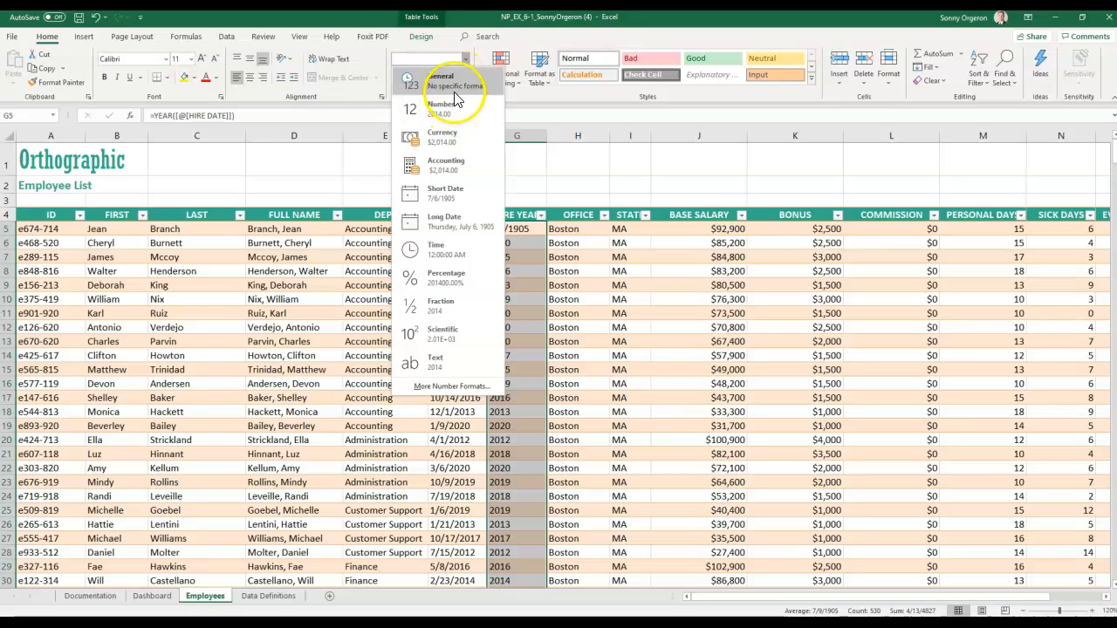
pyautogui.click(454, 85)
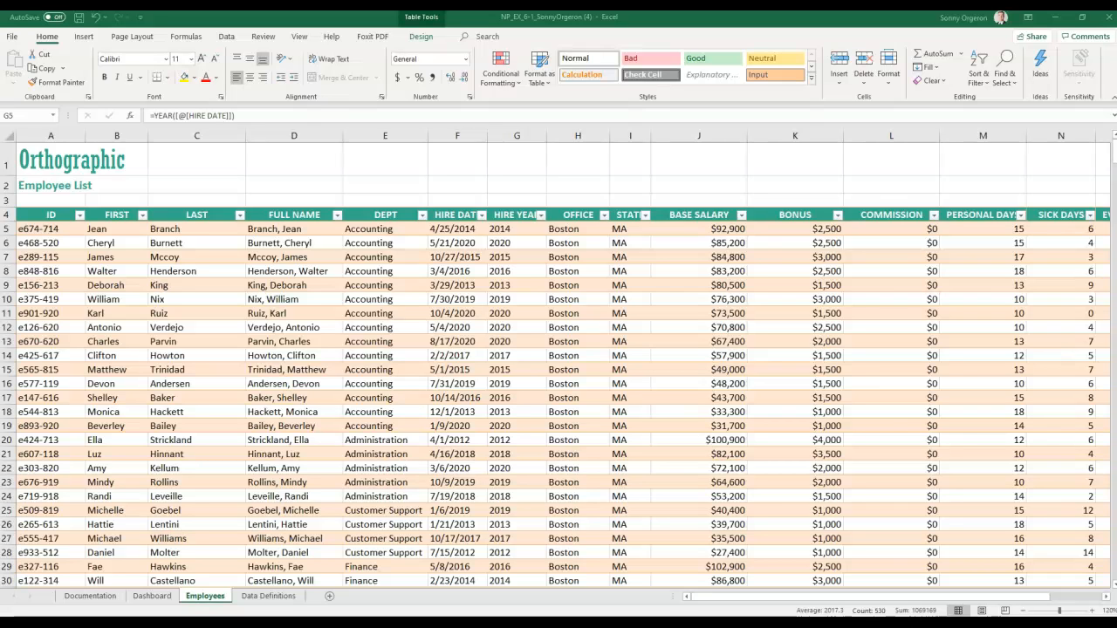
# - Insert a new empty table column in column M, before PERSONAL DAYS
pyautogui.click(973, 131)
pyautogui.rightClick(973, 131)
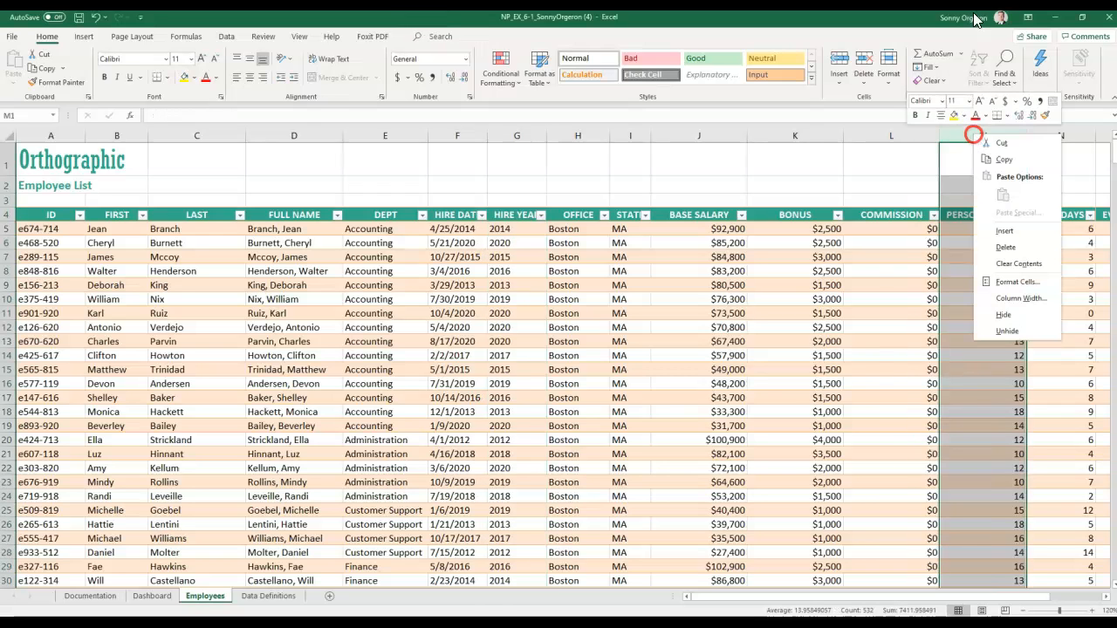
pyautogui.click(997, 233)
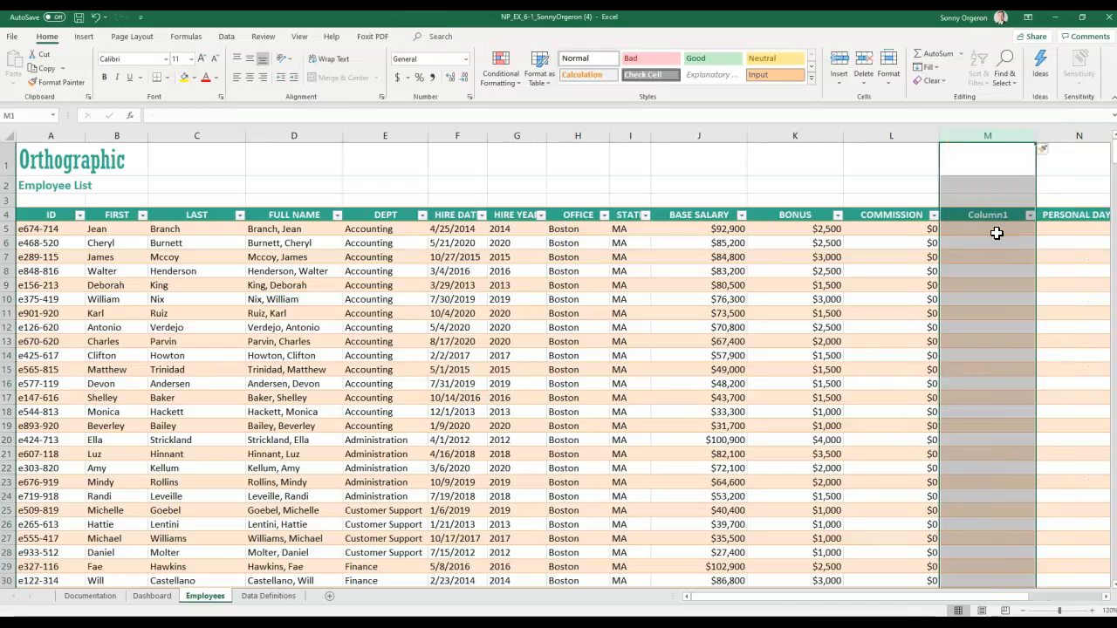
# - Rename the new Column1 header to WAGES and begin a =SUM( formula in M5
pyautogui.click(989, 215)
pyautogui.doubleClick(965, 217)
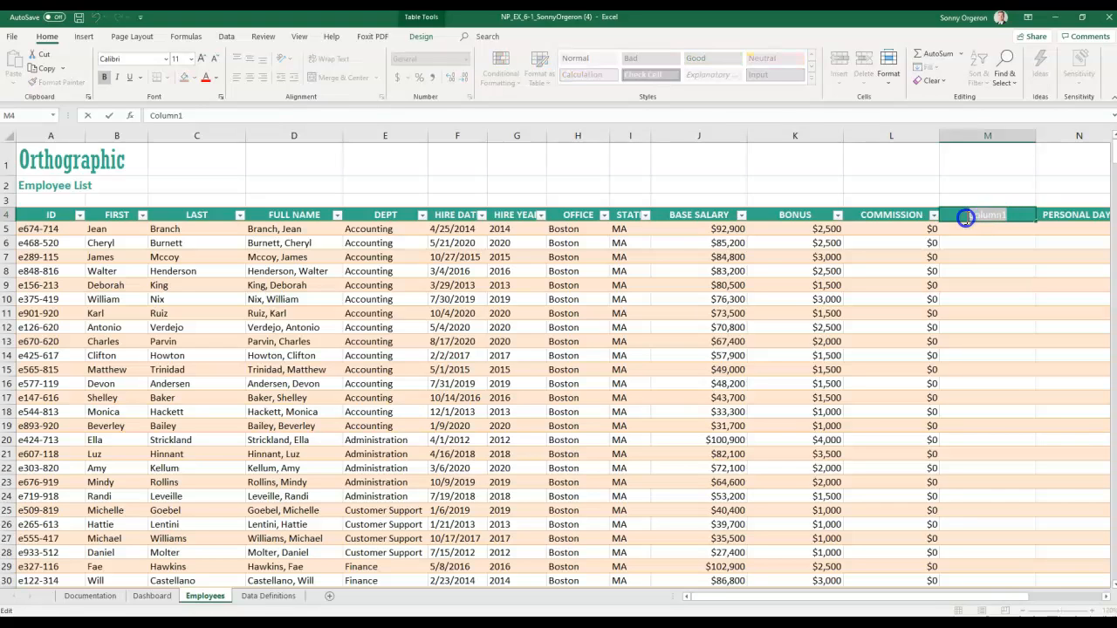
pyautogui.press('Delete')
pyautogui.write('wages')
pyautogui.press('BackSpace')
pyautogui.press('BackSpace')
pyautogui.press('BackSpace')
pyautogui.press('BackSpace')
pyautogui.press('BackSpace')
pyautogui.write('WAGES')
pyautogui.press('Return')
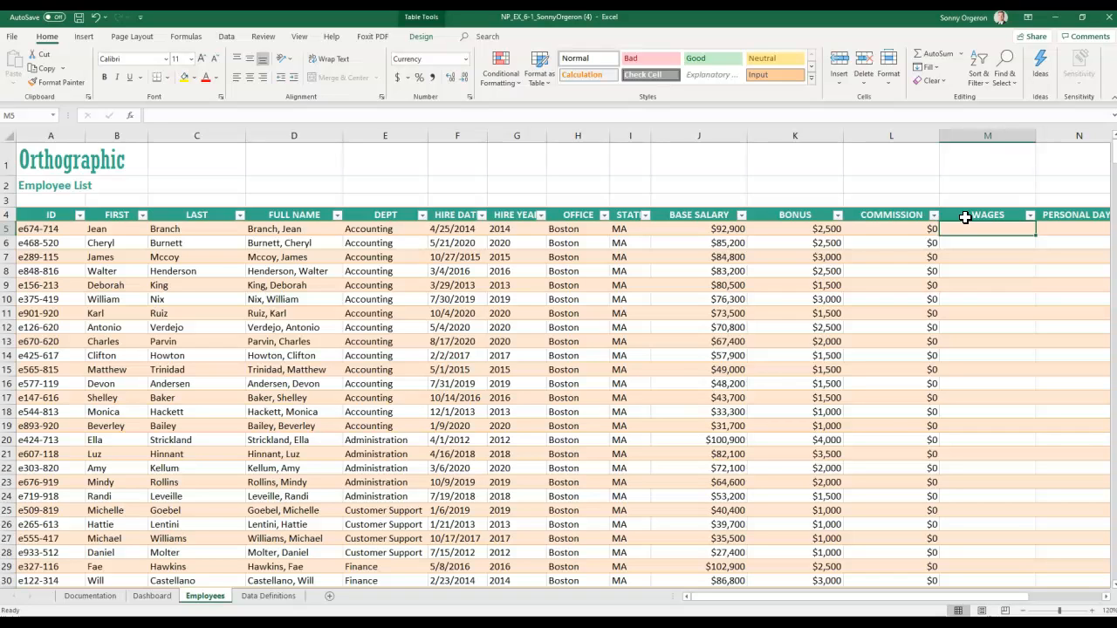
pyautogui.write('=SUM(')
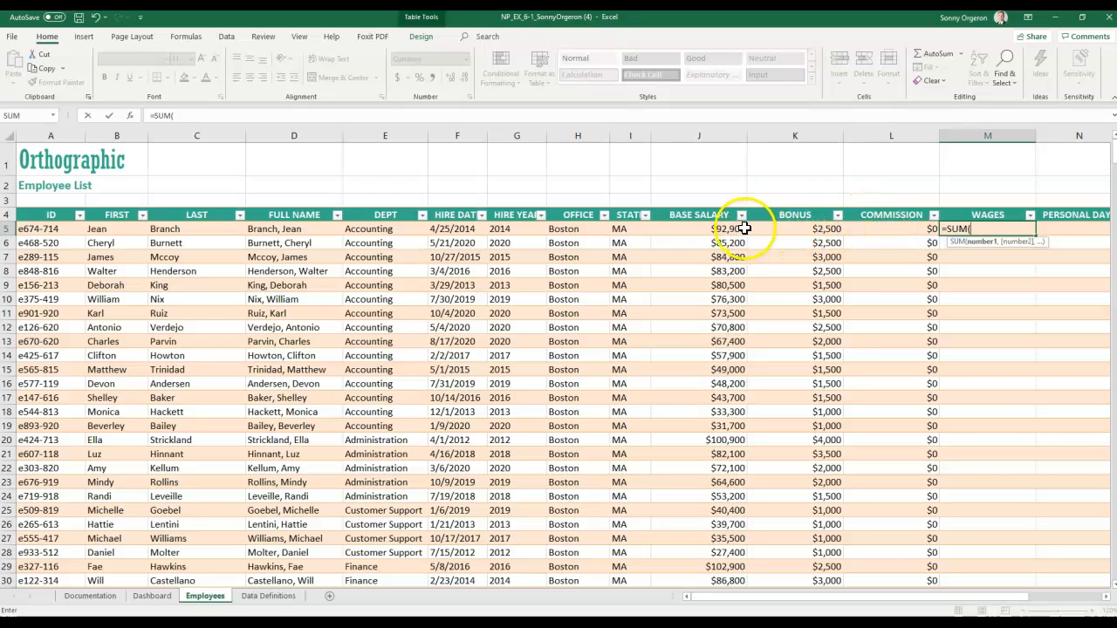
# - Complete =SUM(Employees_Tbl[@[BASE SALARY]:[COMMISSION]]) for every WAGES row and save the workbook
pyautogui.moveTo(729, 229); pyautogui.dragTo(856, 223)
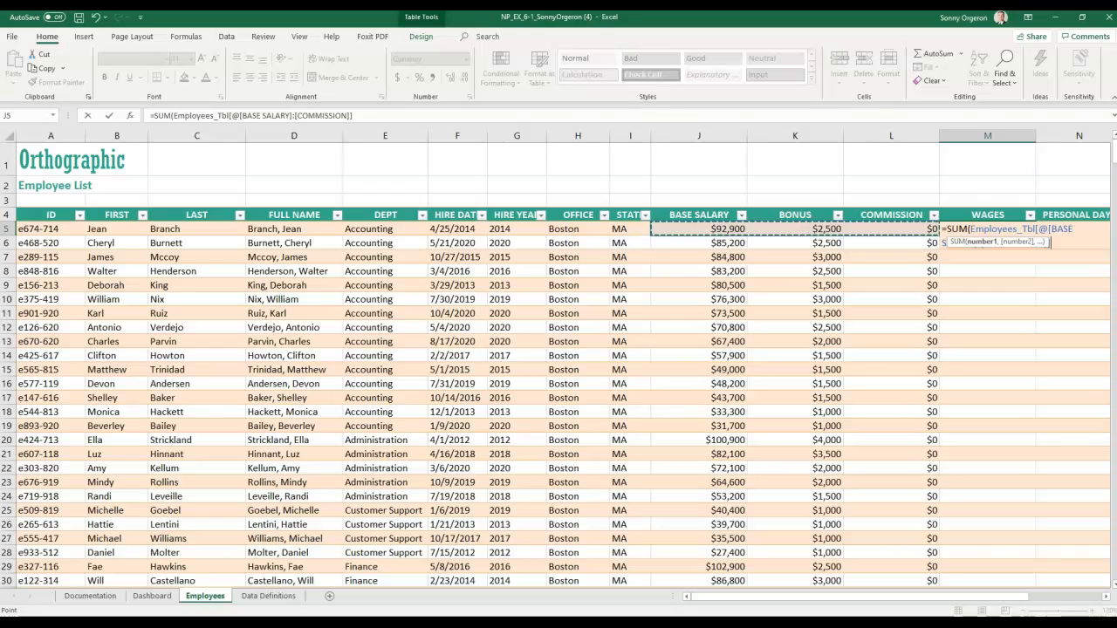
pyautogui.press('Return')
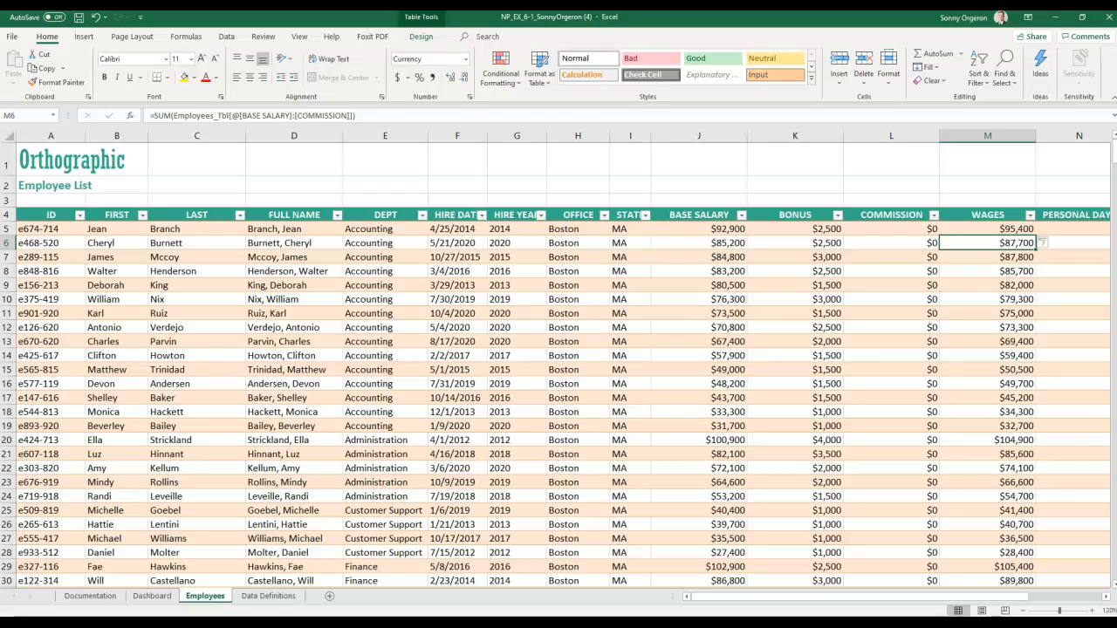
pyautogui.click(78, 17)
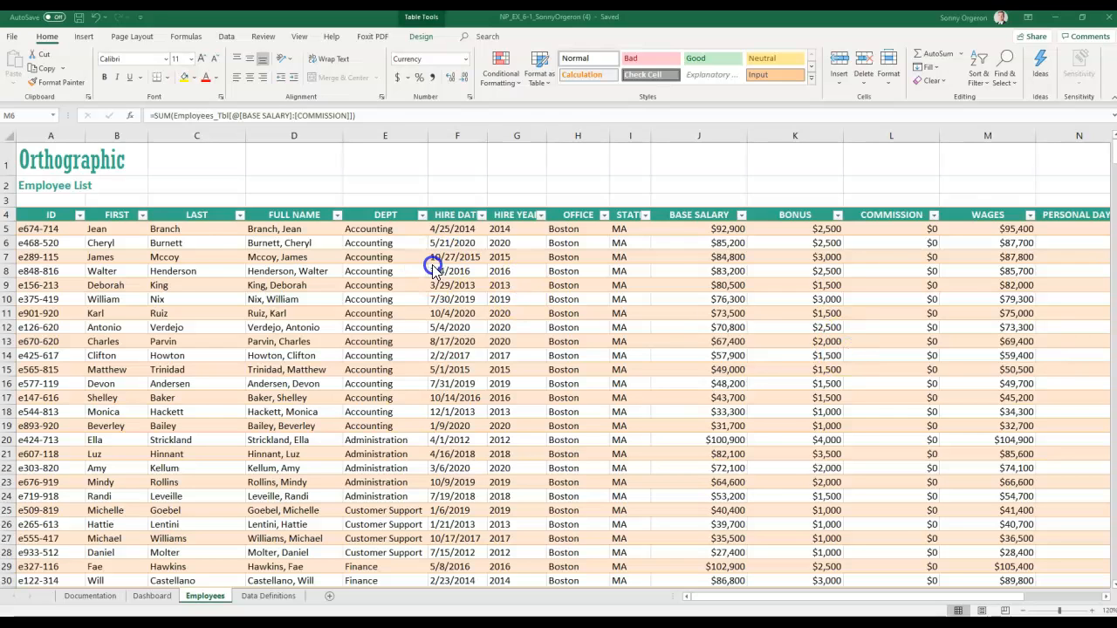
# - Edit the wages formula in cell M6, then select the table's ID header cell
pyautogui.press('F2')
pyautogui.press('Home')
pyautogui.write('=')
pyautogui.click(32, 216)
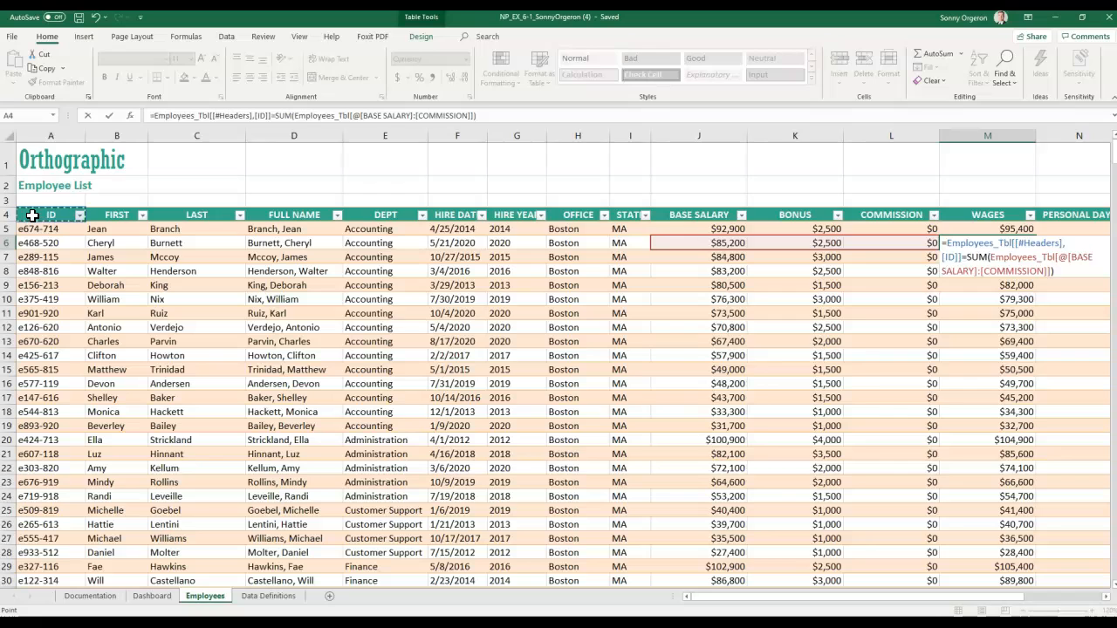
pyautogui.press('Return')
pyautogui.click(32, 215)
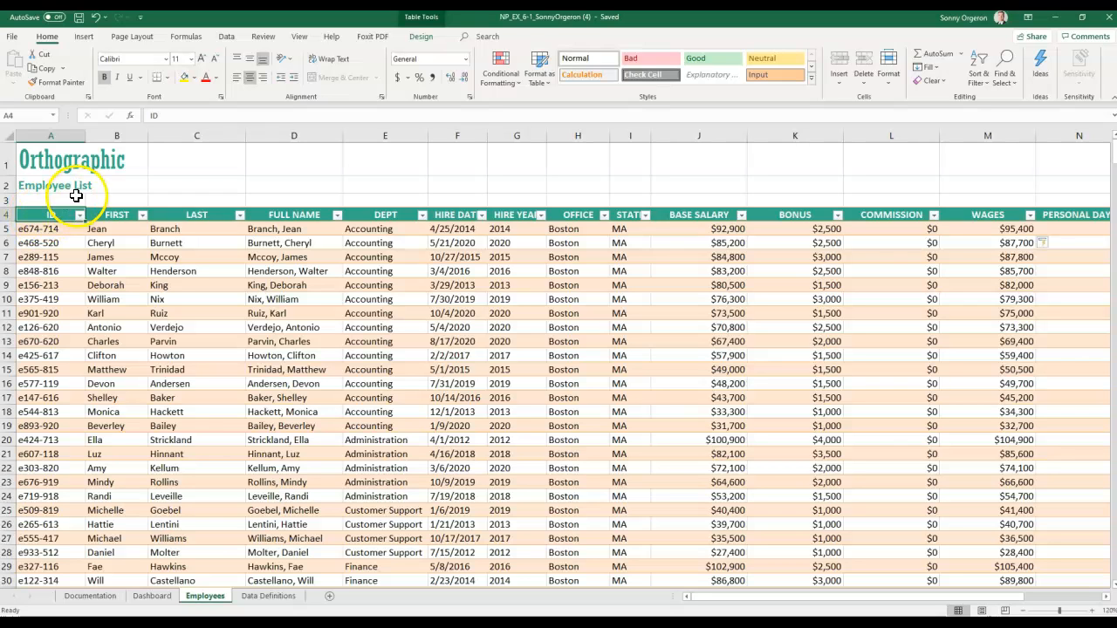
# - Insert slicers for the DEPT, HIRE YEAR and OFFICE columns of the employee table
pyautogui.click(84, 36)
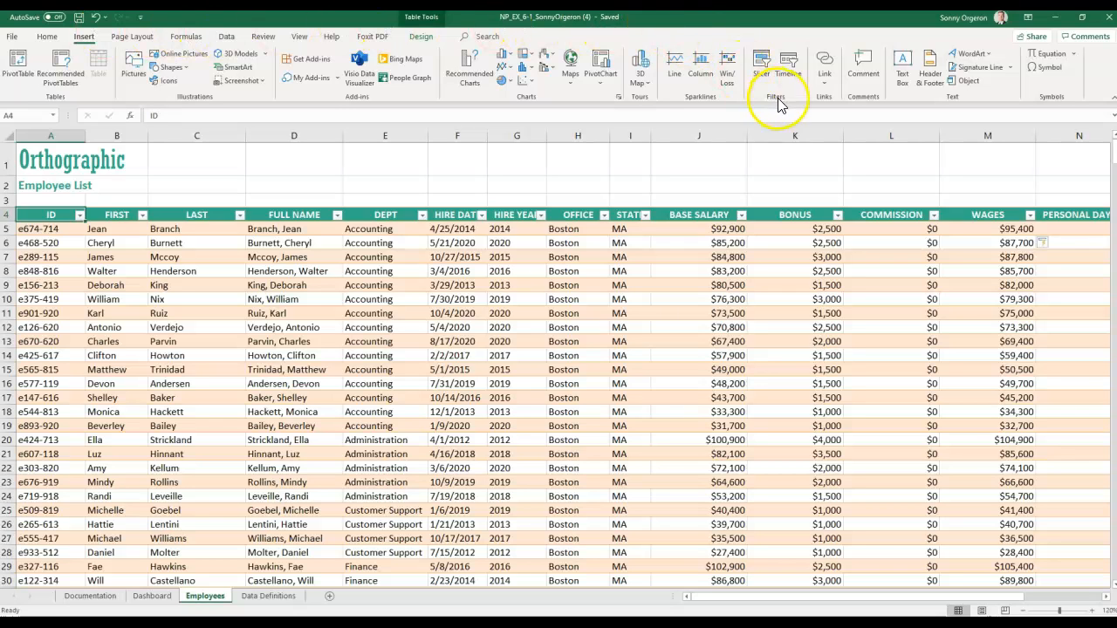
pyautogui.click(758, 73)
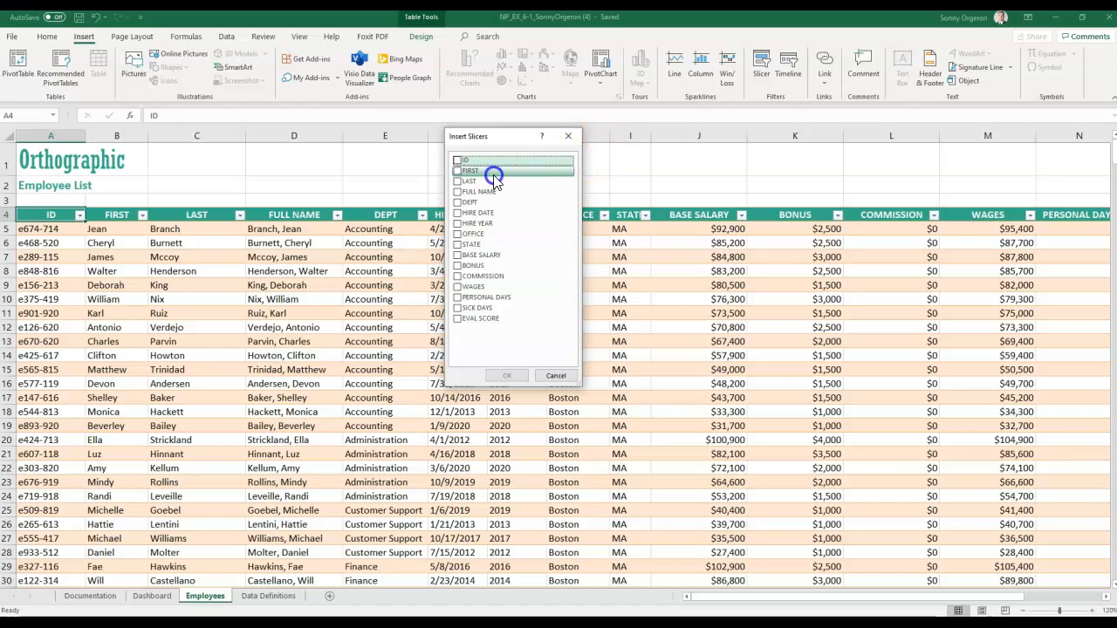
pyautogui.click(456, 202)
pyautogui.click(457, 224)
pyautogui.click(457, 234)
pyautogui.click(509, 376)
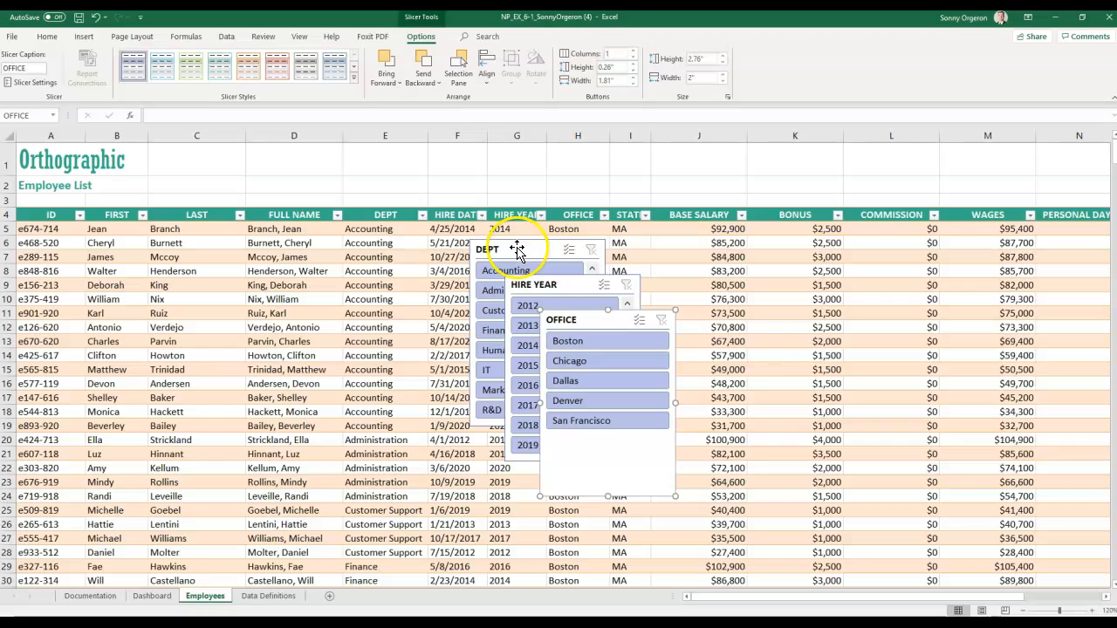
# - Place DEPT and HIRE YEAR slicers top-left, OFFICE top-right, and filter DEPT to Customer Support
pyautogui.click(522, 253)
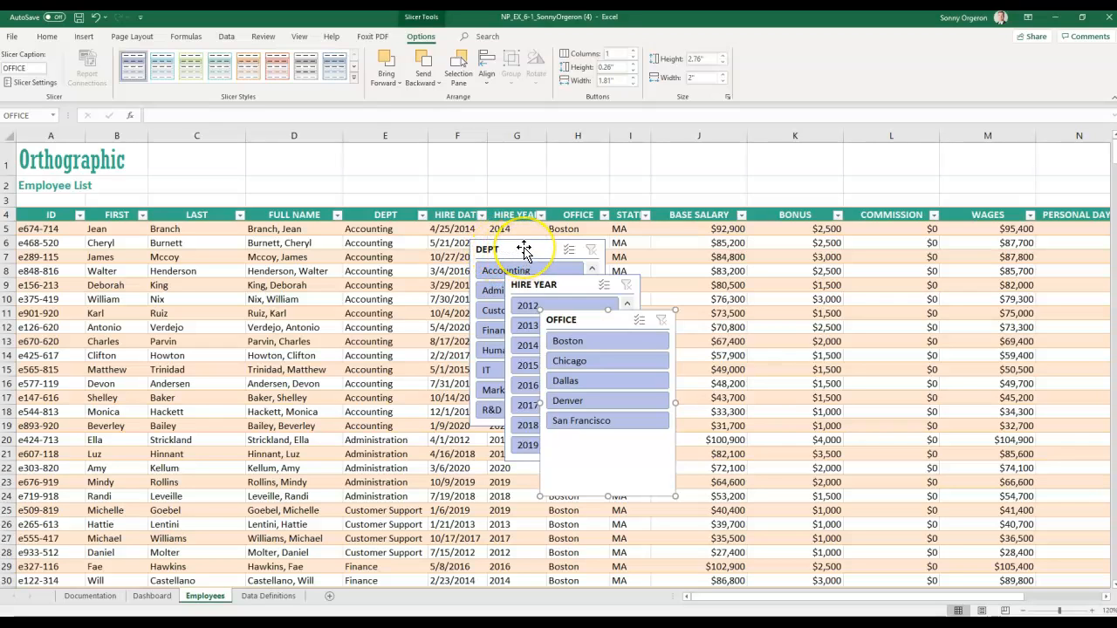
pyautogui.moveTo(523, 251); pyautogui.dragTo(151, 170)
pyautogui.moveTo(78, 159); pyautogui.dragTo(74, 154)
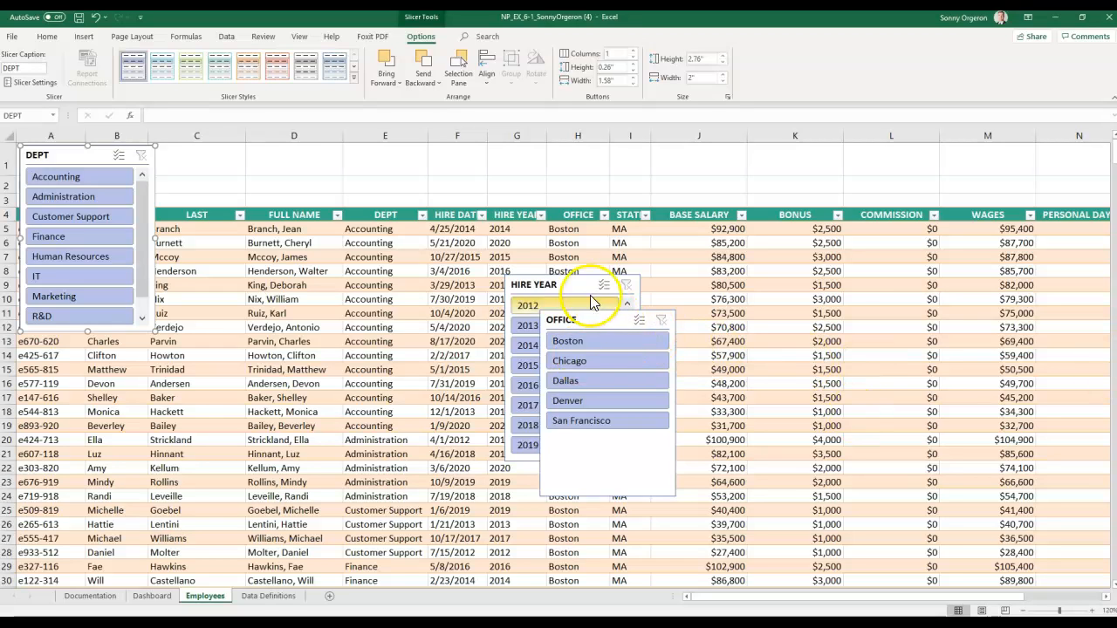
pyautogui.moveTo(555, 277); pyautogui.dragTo(226, 157)
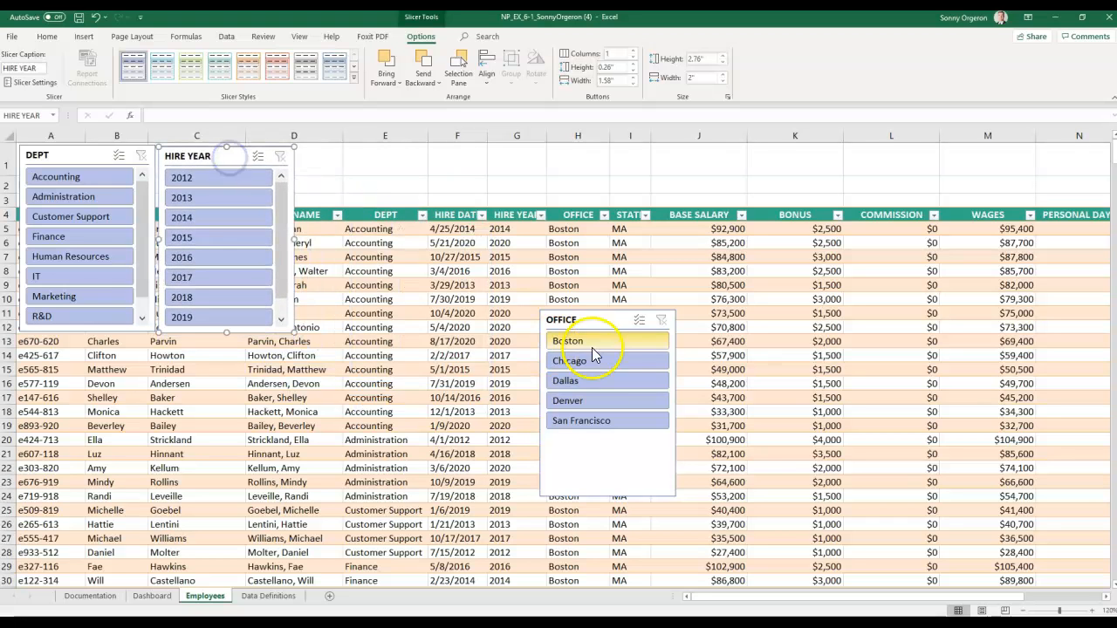
pyautogui.moveTo(603, 324); pyautogui.dragTo(1029, 162)
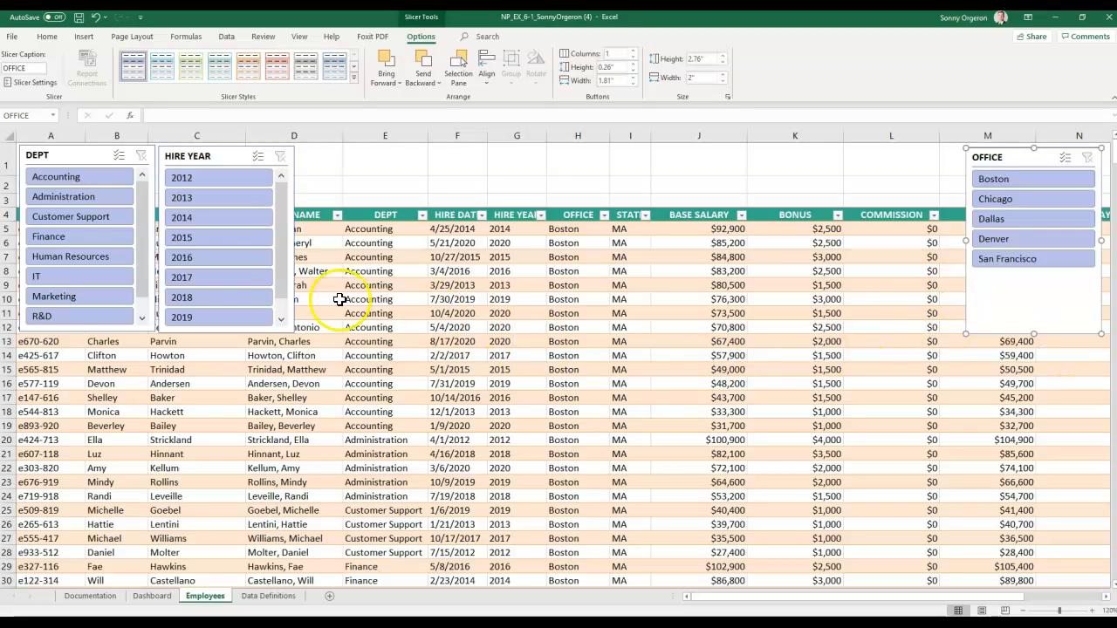
pyautogui.click(30, 218)
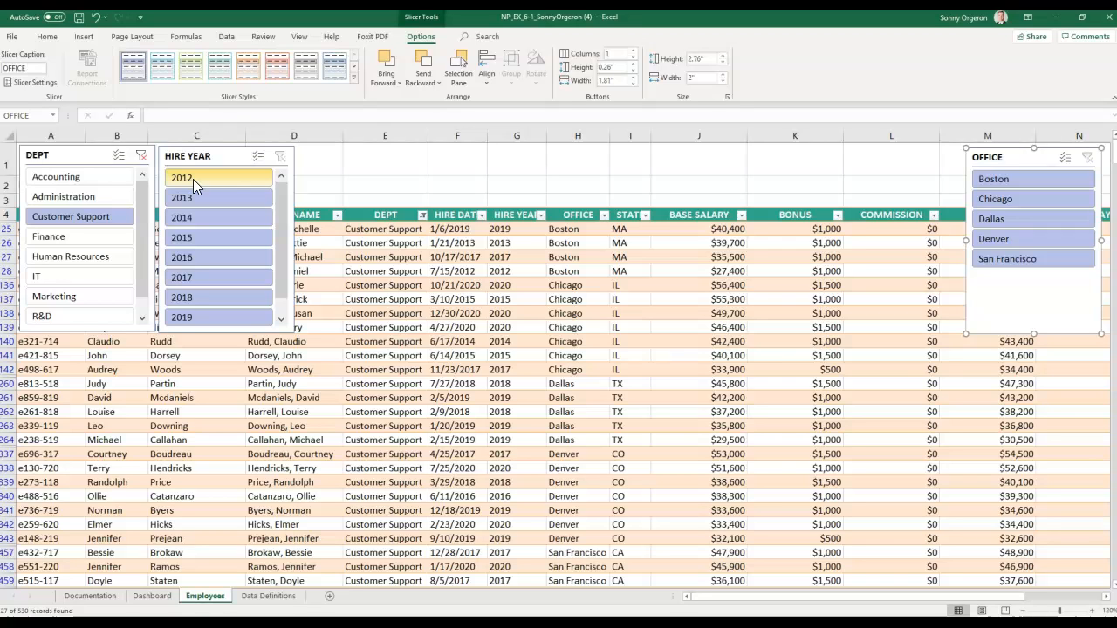
# - Enable Multi-Select on the HIRE YEAR slicer and start deselecting the earliest hire years
pyautogui.click(258, 157)
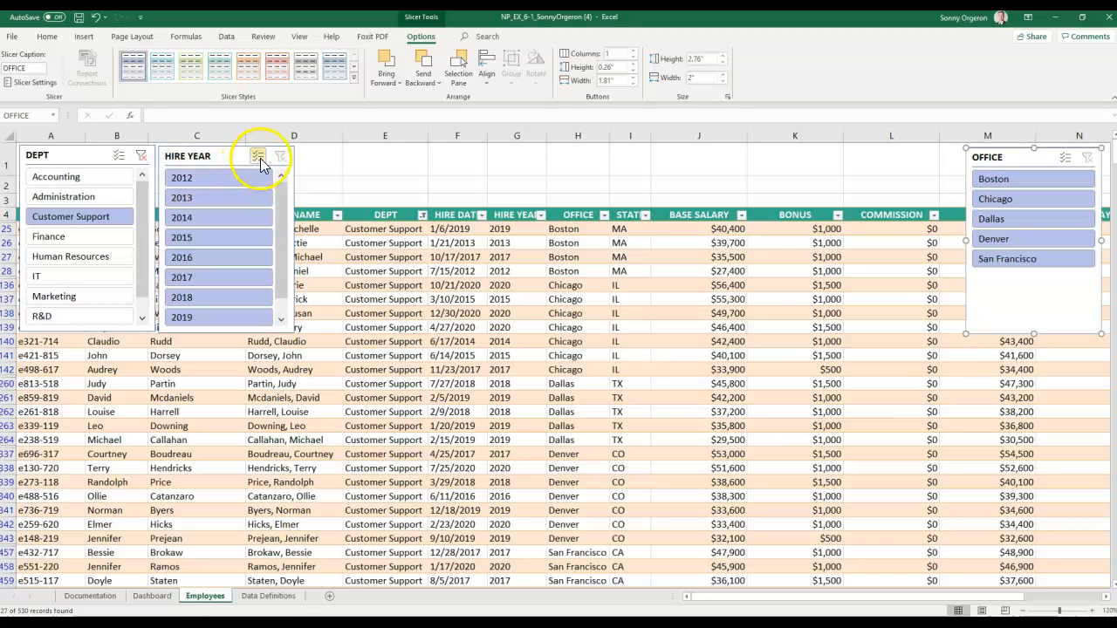
pyautogui.click(221, 180)
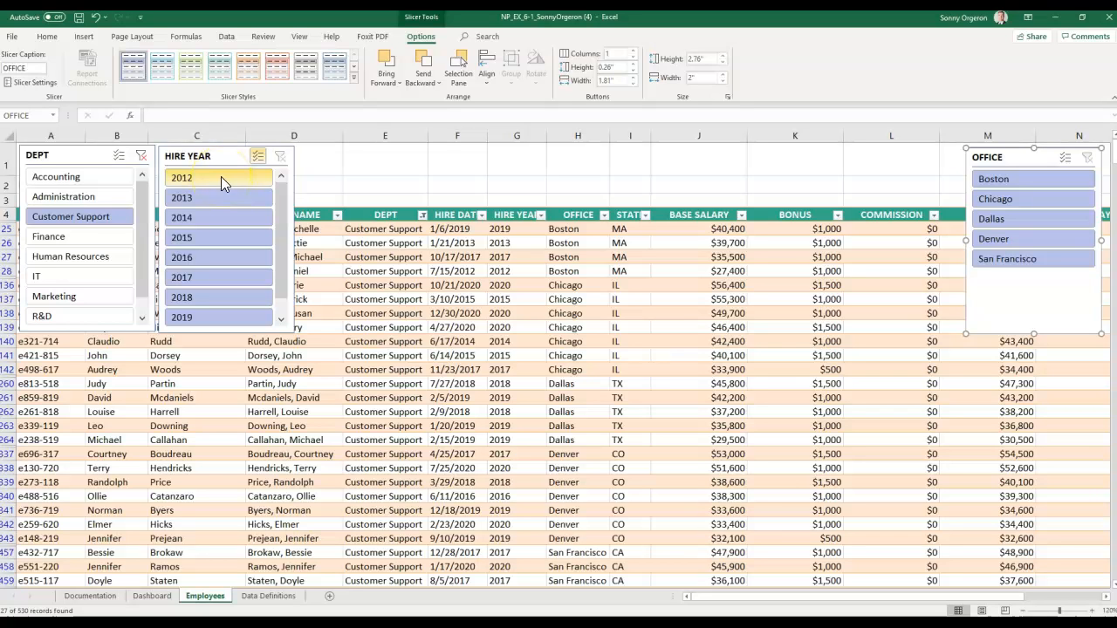
# - Deselect hire years 2012 through 2016, leaving 21 Customer Support records hired 2017 or later
pyautogui.click(219, 177)
pyautogui.click(204, 197)
pyautogui.click(199, 217)
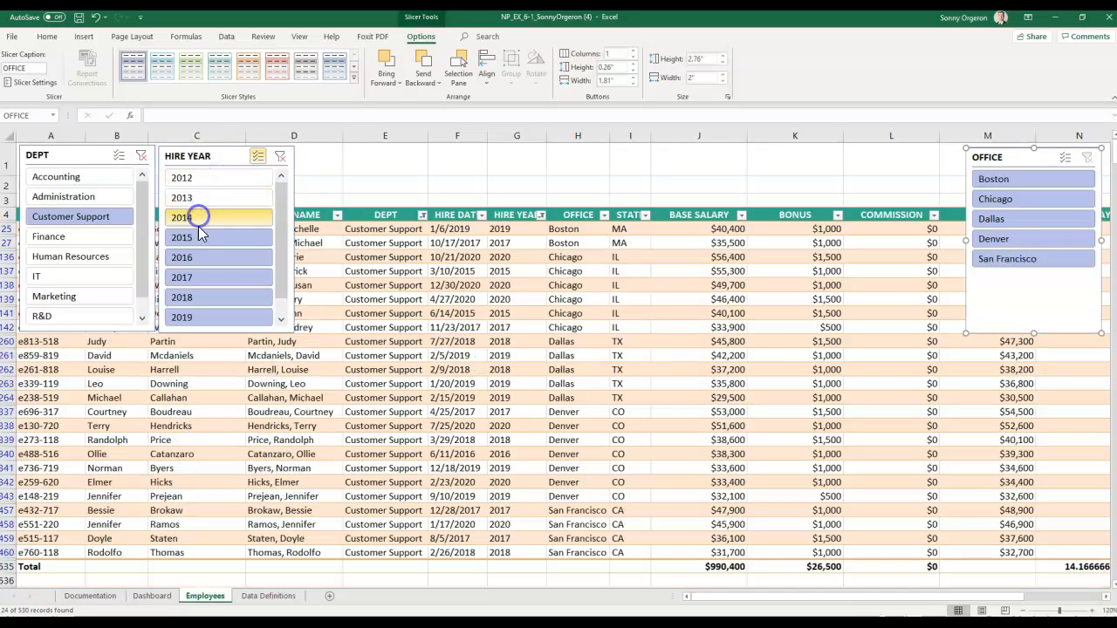
pyautogui.click(198, 238)
pyautogui.click(197, 258)
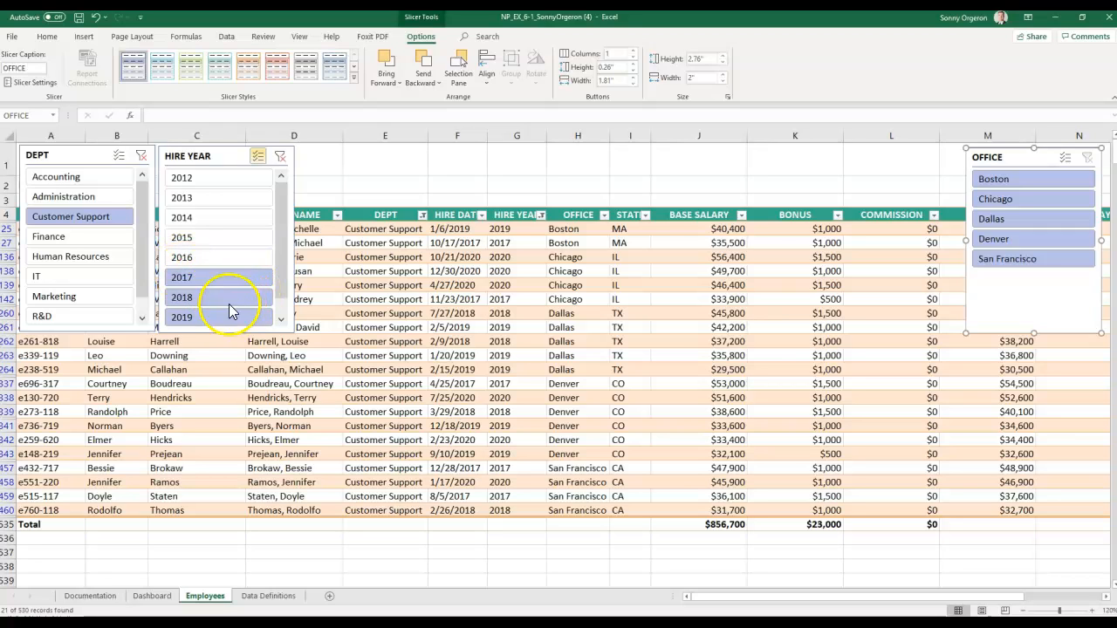
pyautogui.click(221, 279)
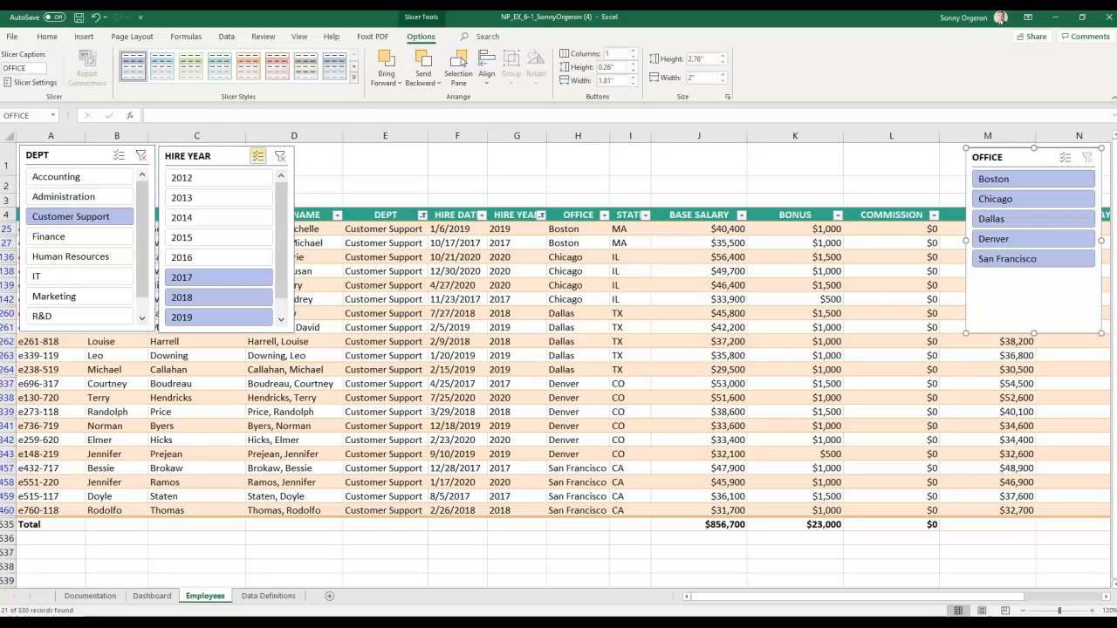
# - Filter the table to the Denver office and enlarge the HIRE YEAR slicer
pyautogui.click(996, 238)
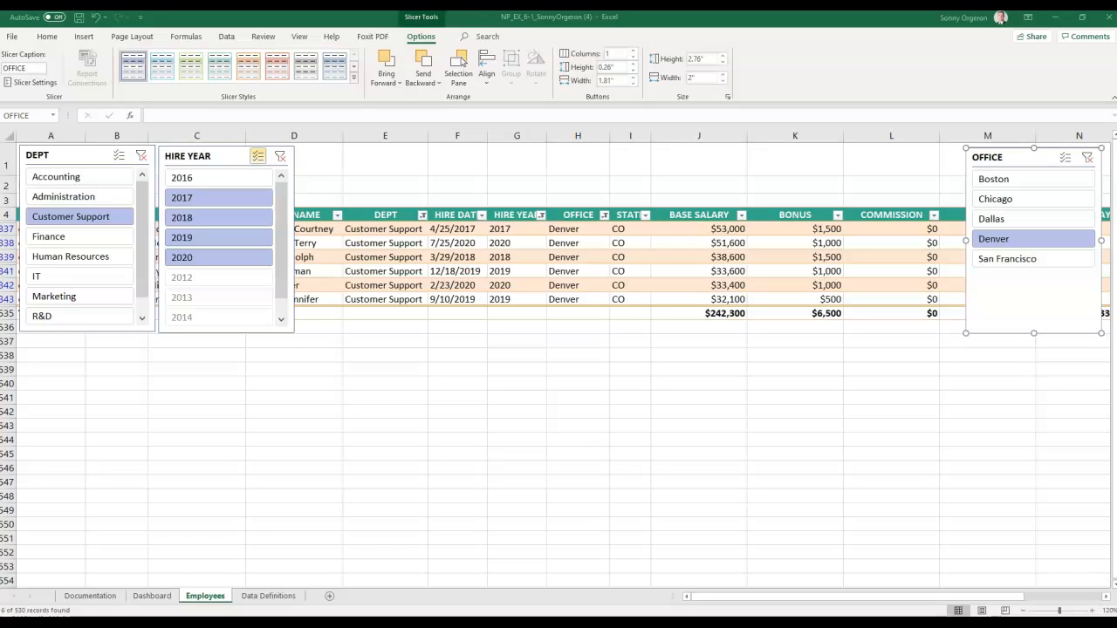
pyautogui.click(191, 158)
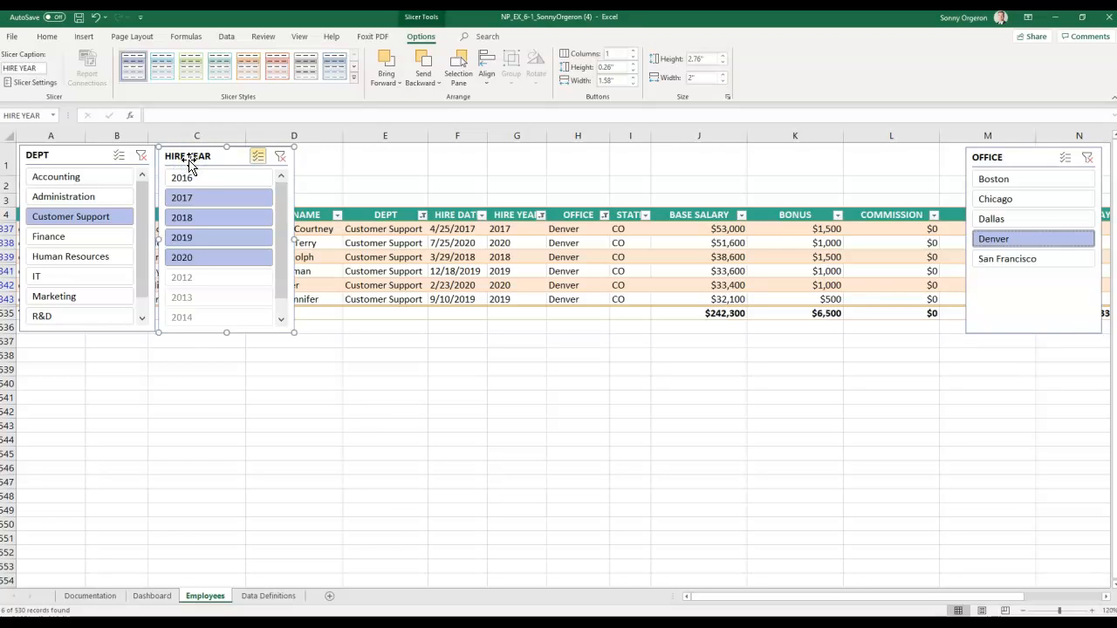
pyautogui.click(195, 173)
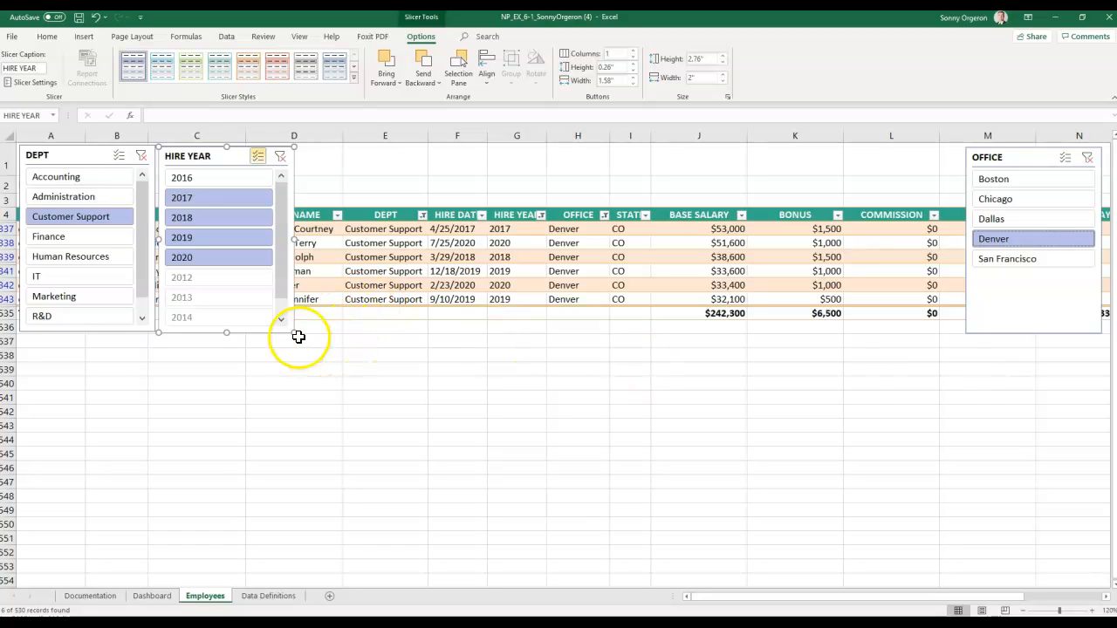
pyautogui.moveTo(292, 332); pyautogui.dragTo(333, 360)
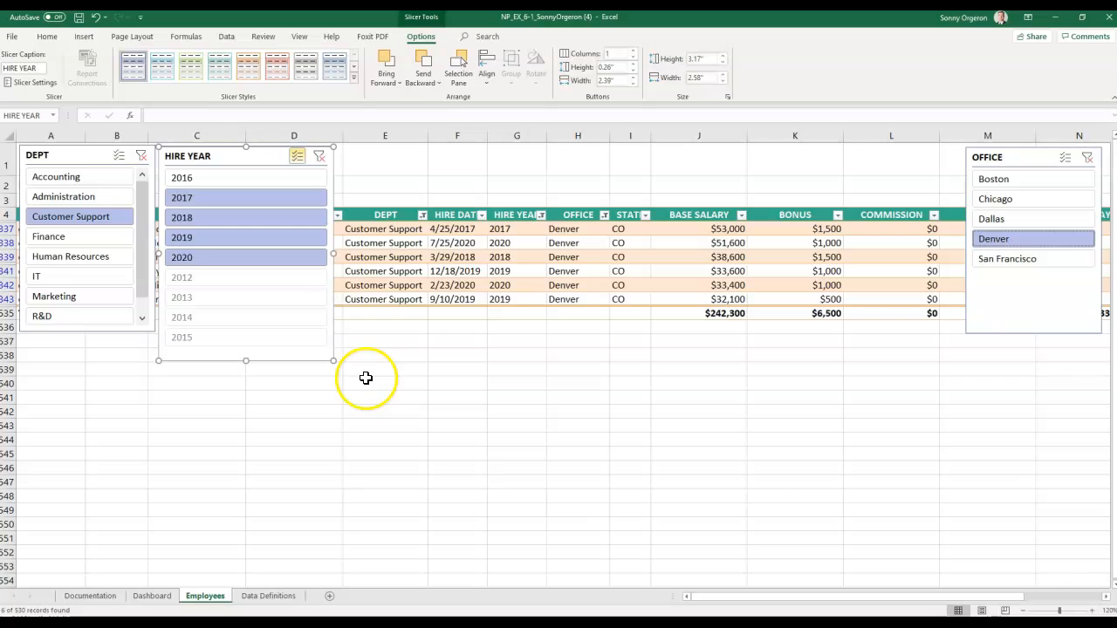
# - Shrink the HIRE YEAR slicer's box and cut it off the Employees sheet
pyautogui.click(48, 39)
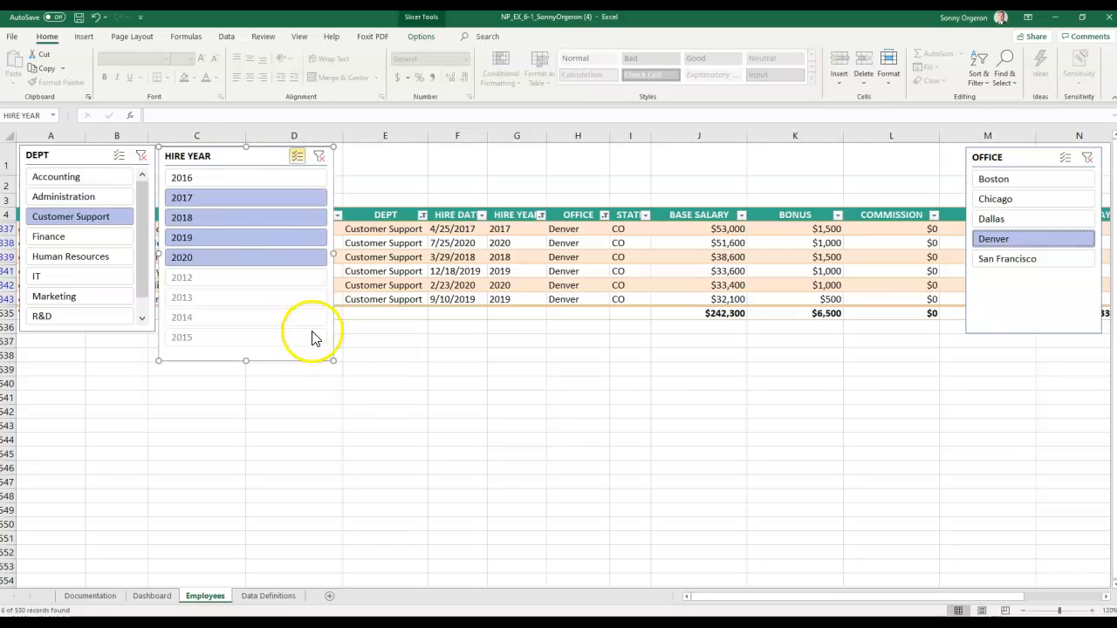
pyautogui.moveTo(332, 361); pyautogui.dragTo(313, 334)
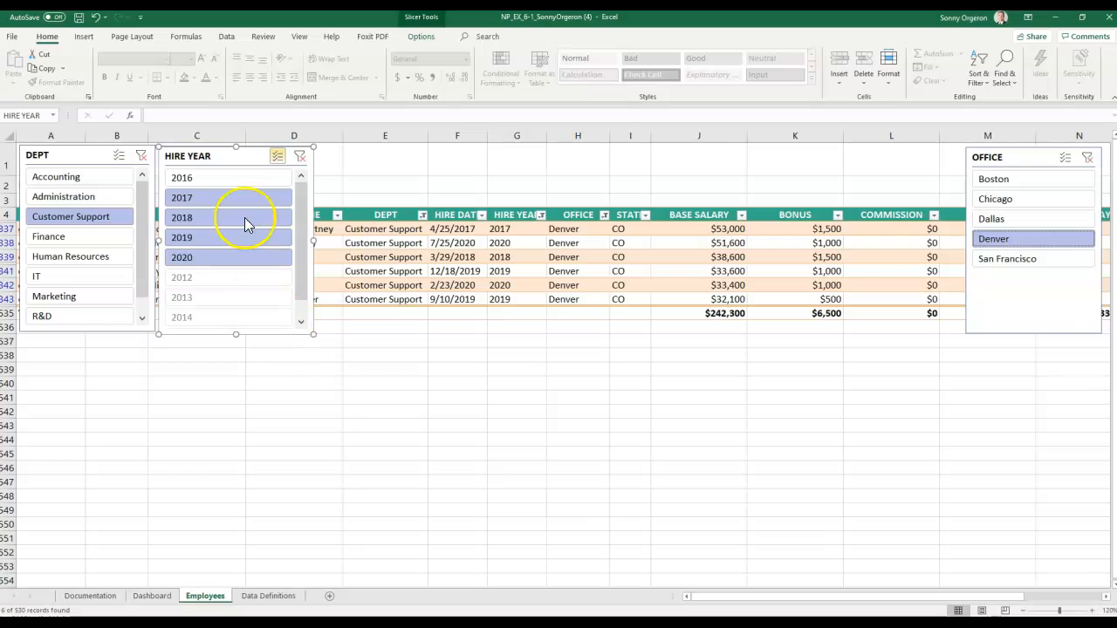
pyautogui.rightClick(225, 159)
pyautogui.click(244, 165)
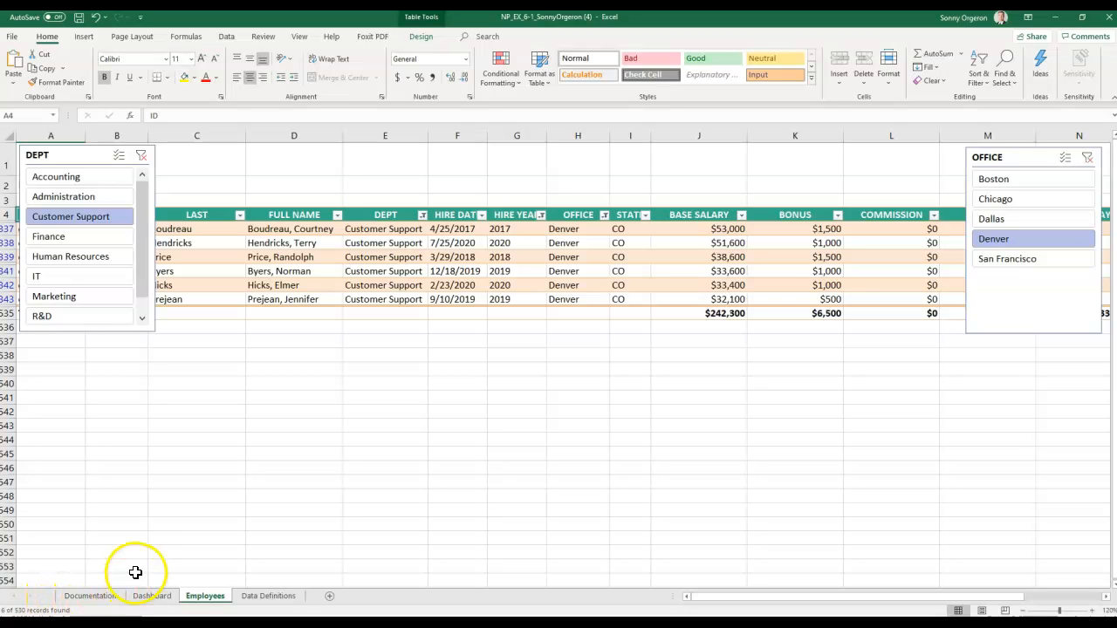
# - Paste the HIRE YEAR slicer at Dashboard cell B4, Alt-resized to span rows 4–9
pyautogui.click(152, 599)
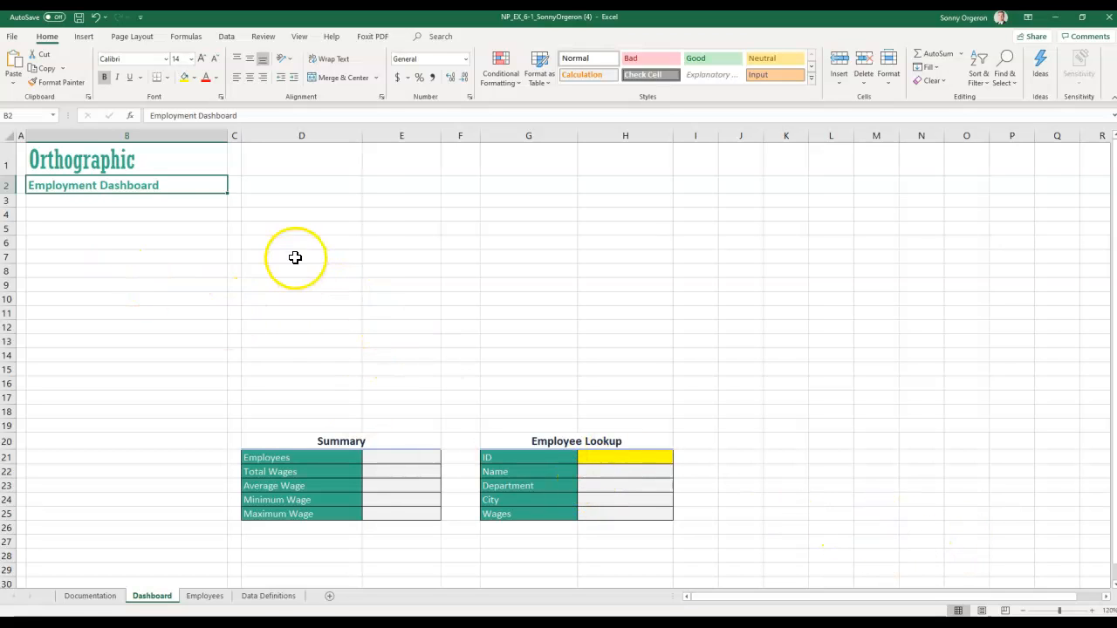
pyautogui.click(57, 213)
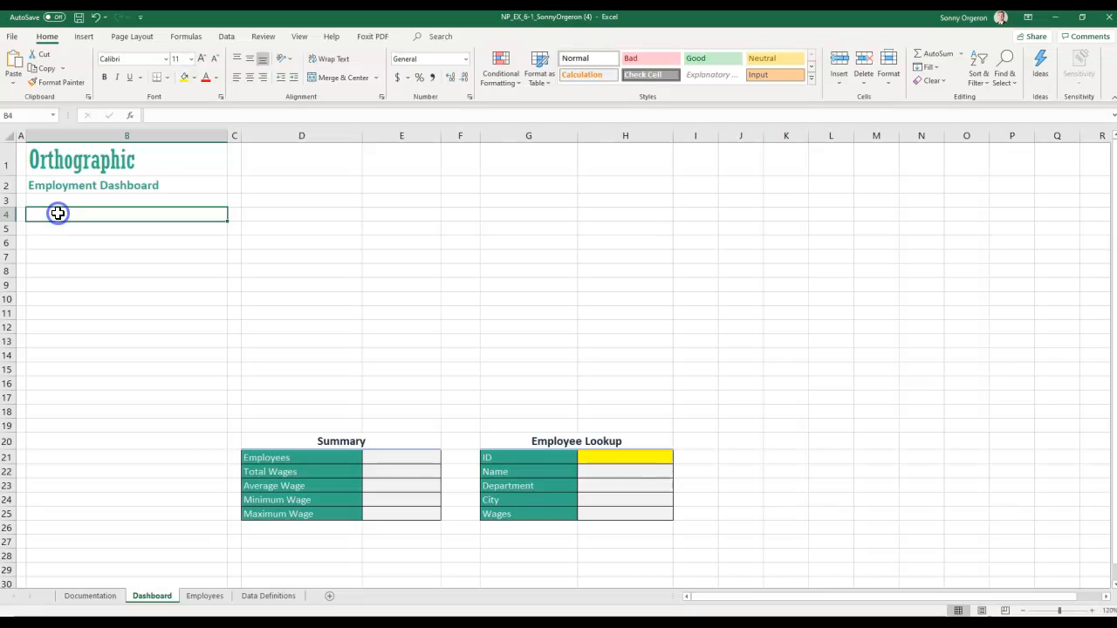
pyautogui.hotkey('ctrl', 'v')
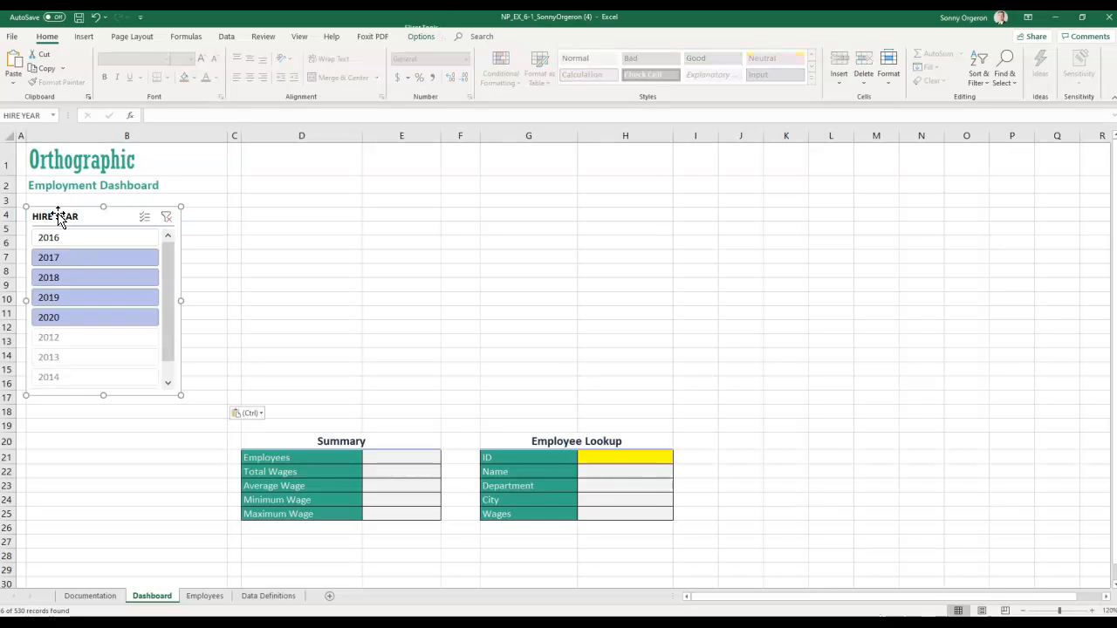
pyautogui.rightClick(58, 215)
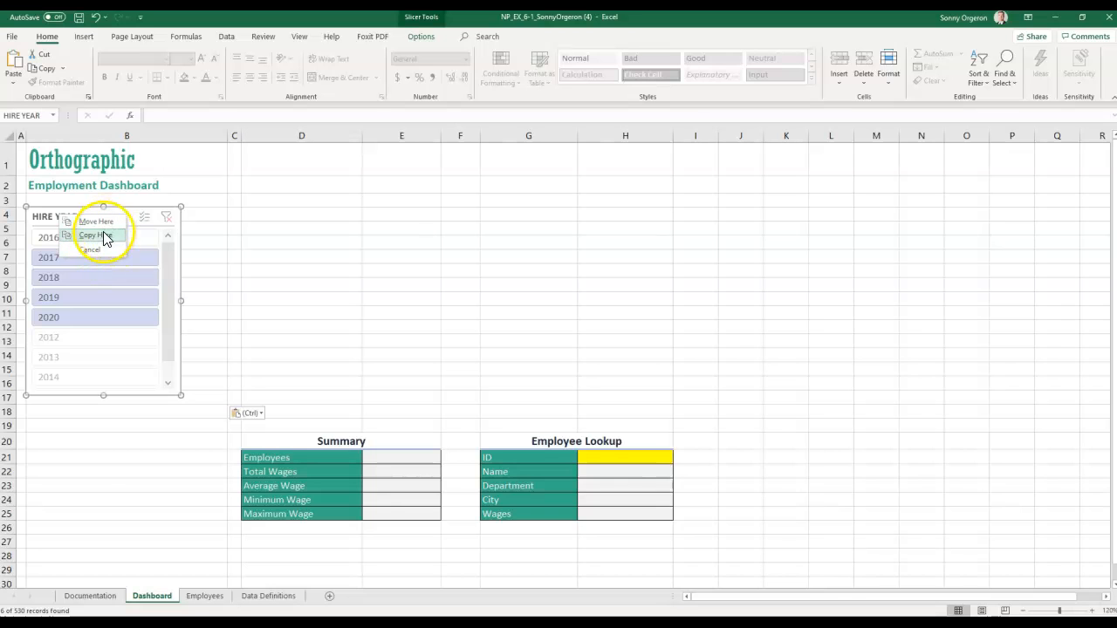
pyautogui.press('Escape')
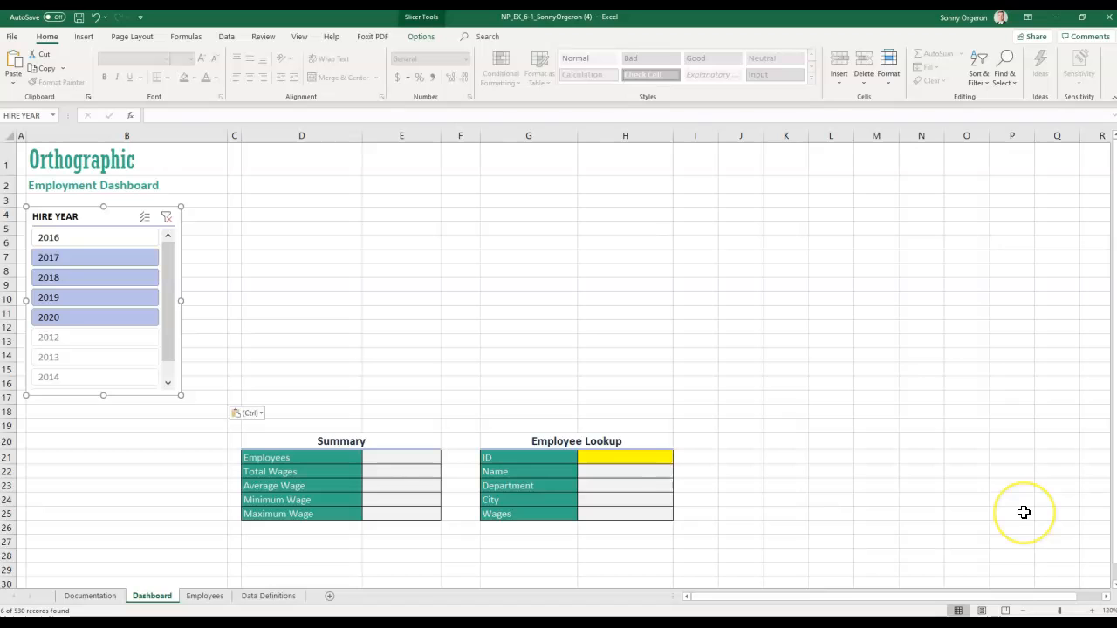
pyautogui.press('alt')
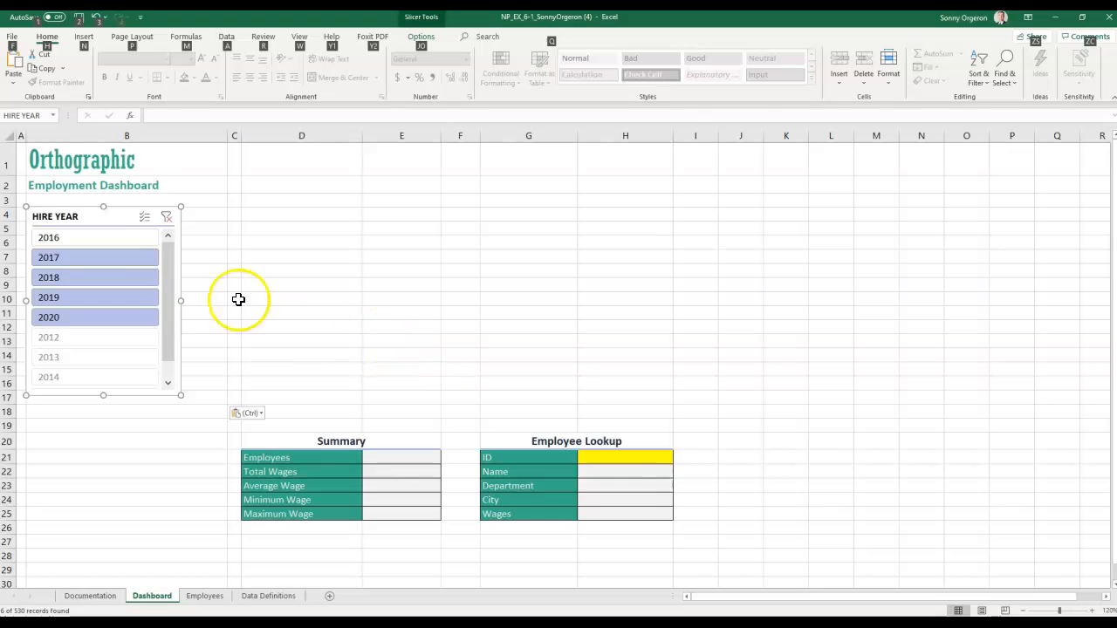
pyautogui.moveTo(181, 394); pyautogui.dragTo(174, 288)
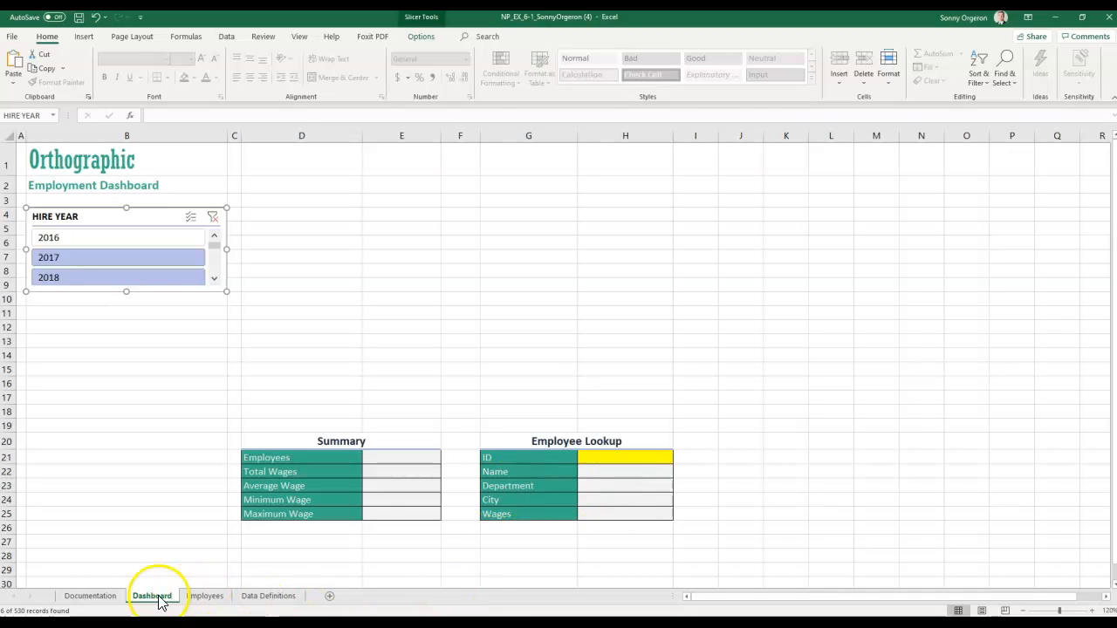
# - Cut the OFFICE slicer from the Employees sheet
pyautogui.click(205, 595)
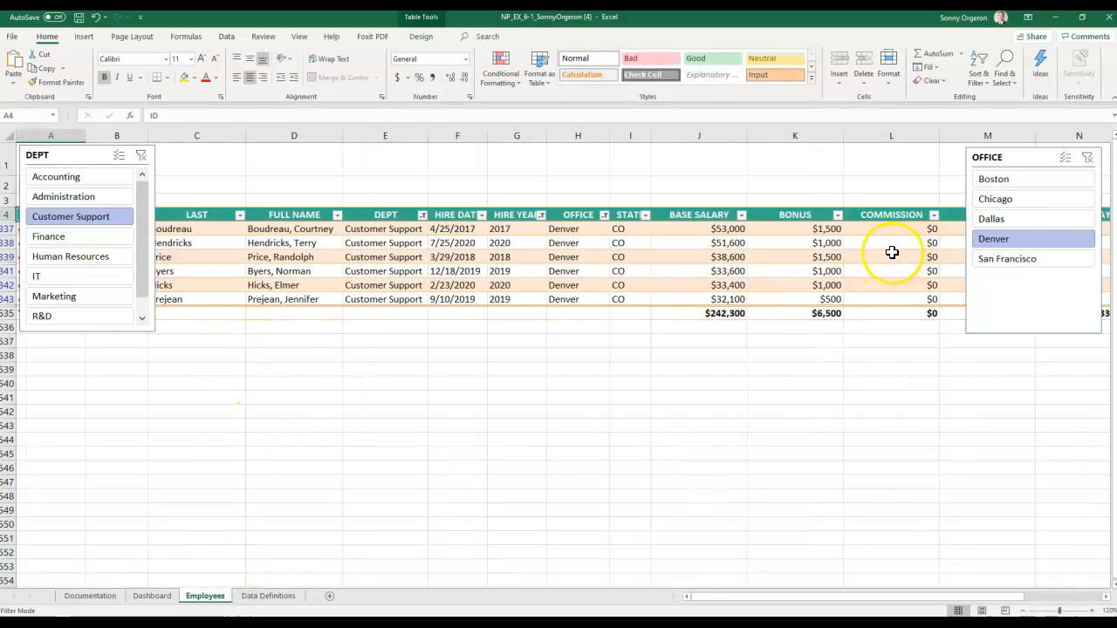
pyautogui.click(995, 157)
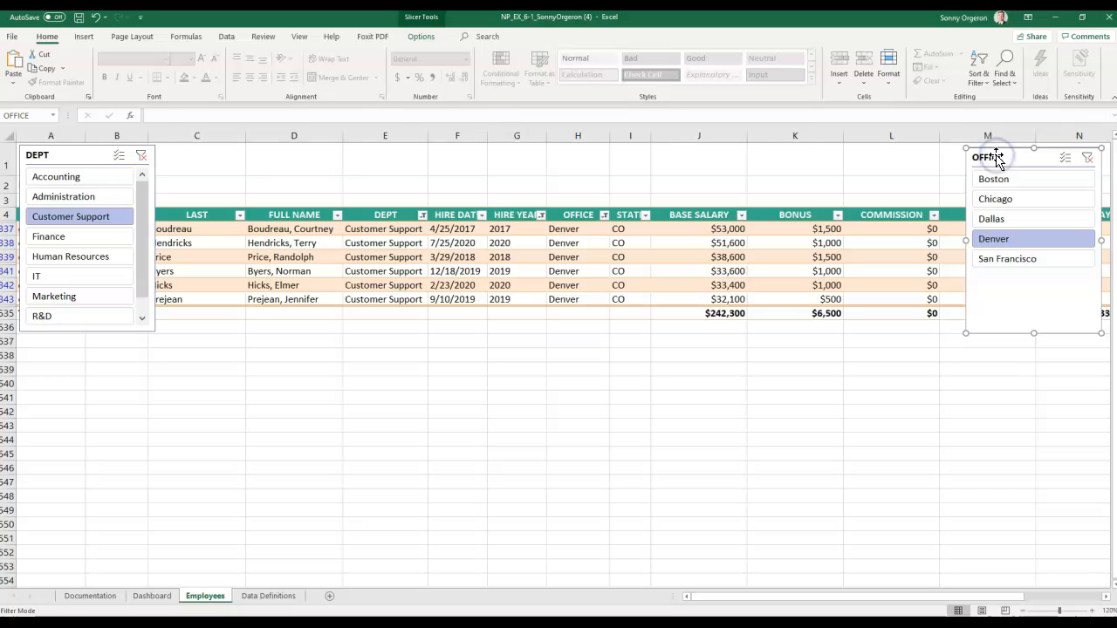
pyautogui.rightClick(996, 157)
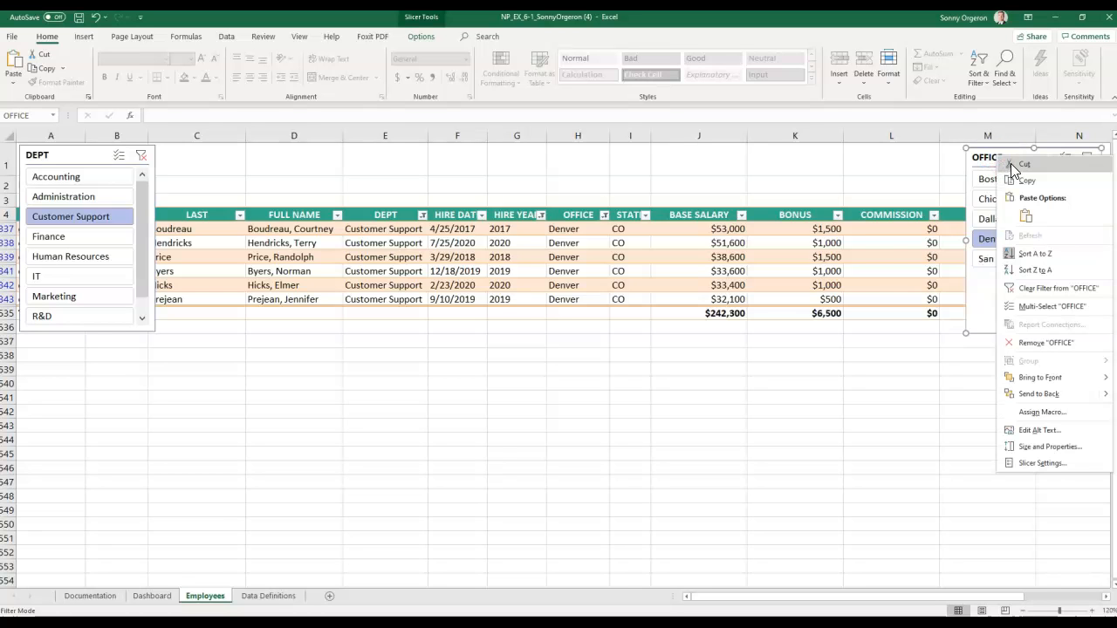
pyautogui.click(1014, 166)
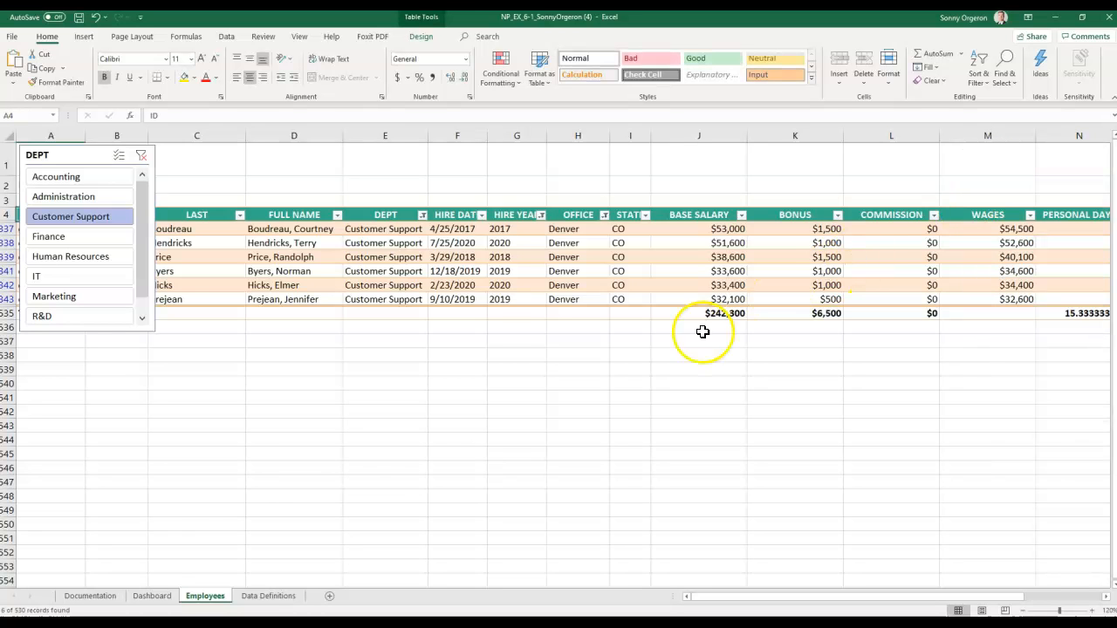
# - Paste the OFFICE slicer at Dashboard cell B11 and resize it to HIRE YEAR's width
pyautogui.click(152, 597)
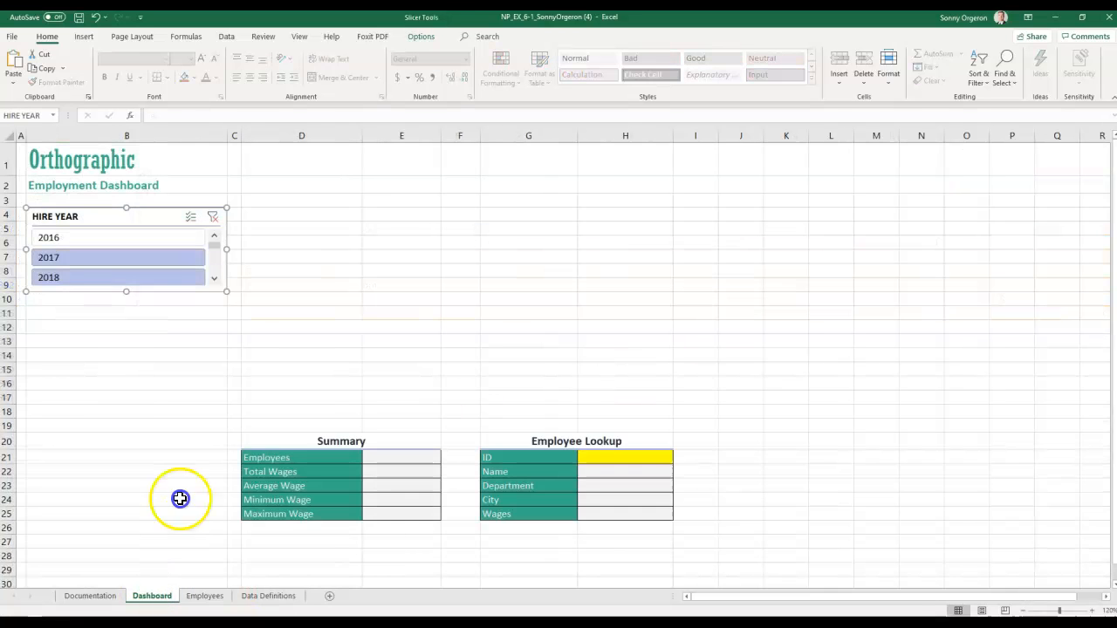
pyautogui.click(54, 315)
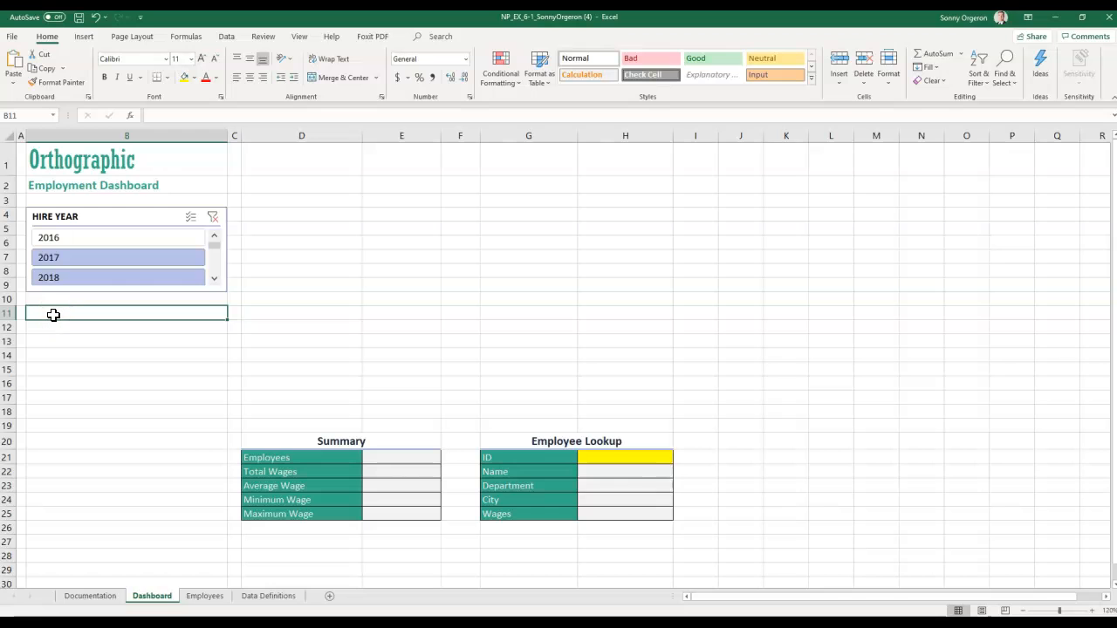
pyautogui.rightClick(54, 315)
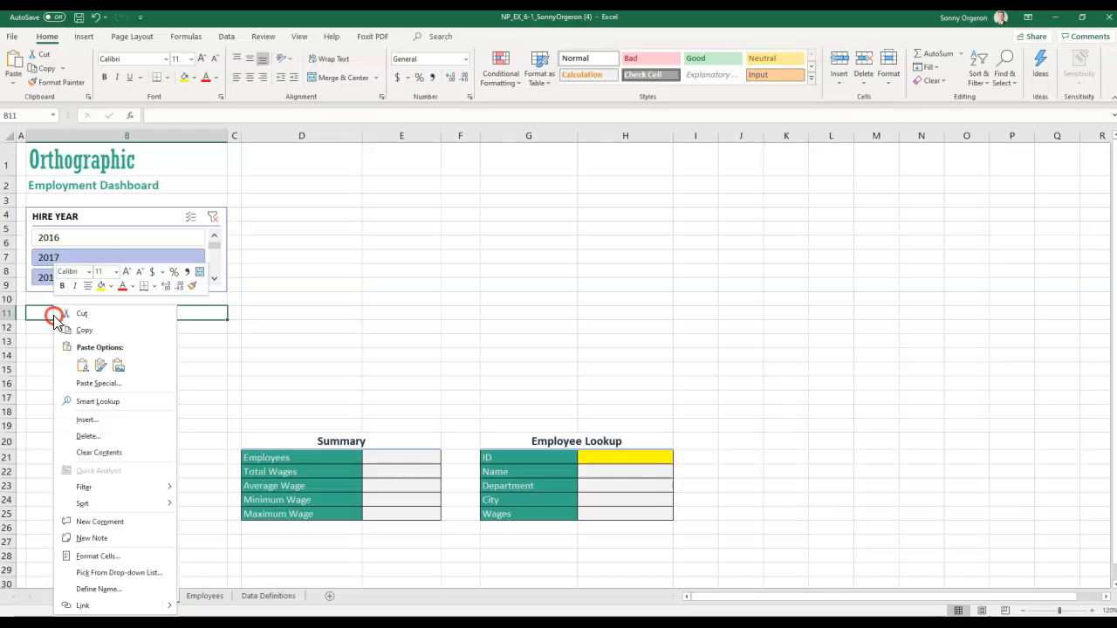
pyautogui.click(83, 365)
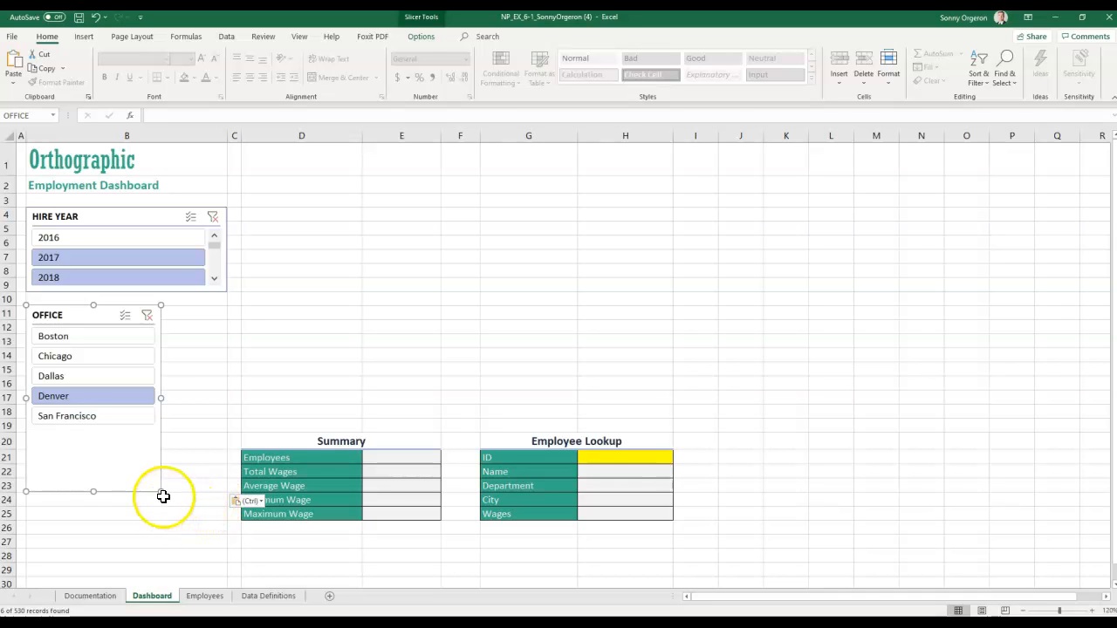
pyautogui.press('alt')
pyautogui.press('alt')
pyautogui.press('alt')
pyautogui.moveTo(158, 491); pyautogui.dragTo(158, 490)
pyautogui.moveTo(162, 491); pyautogui.dragTo(183, 374)
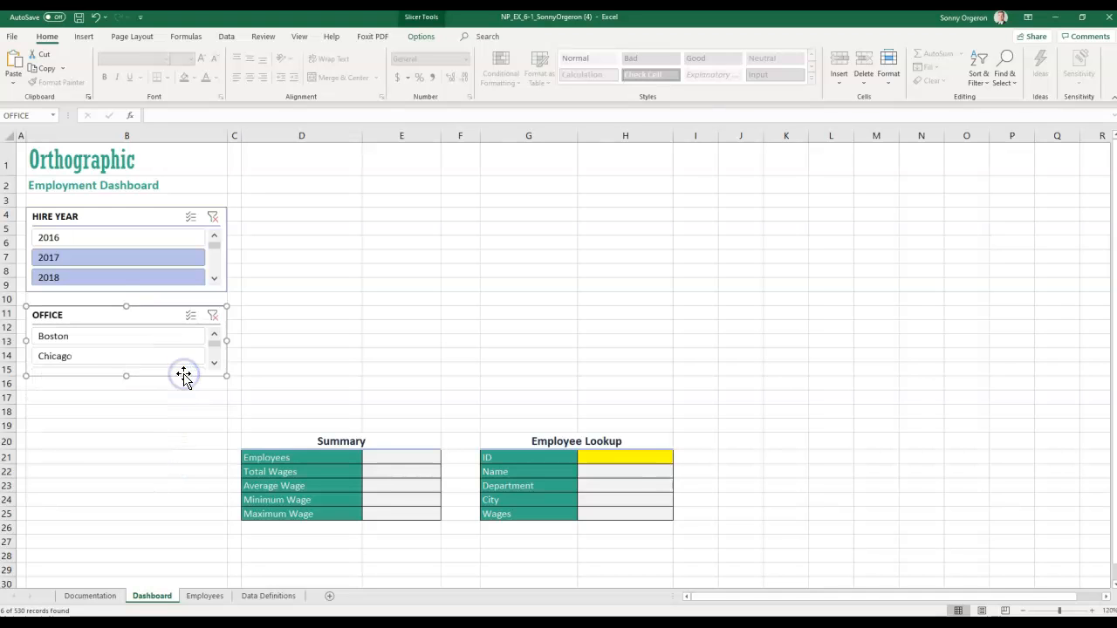
pyautogui.click(64, 398)
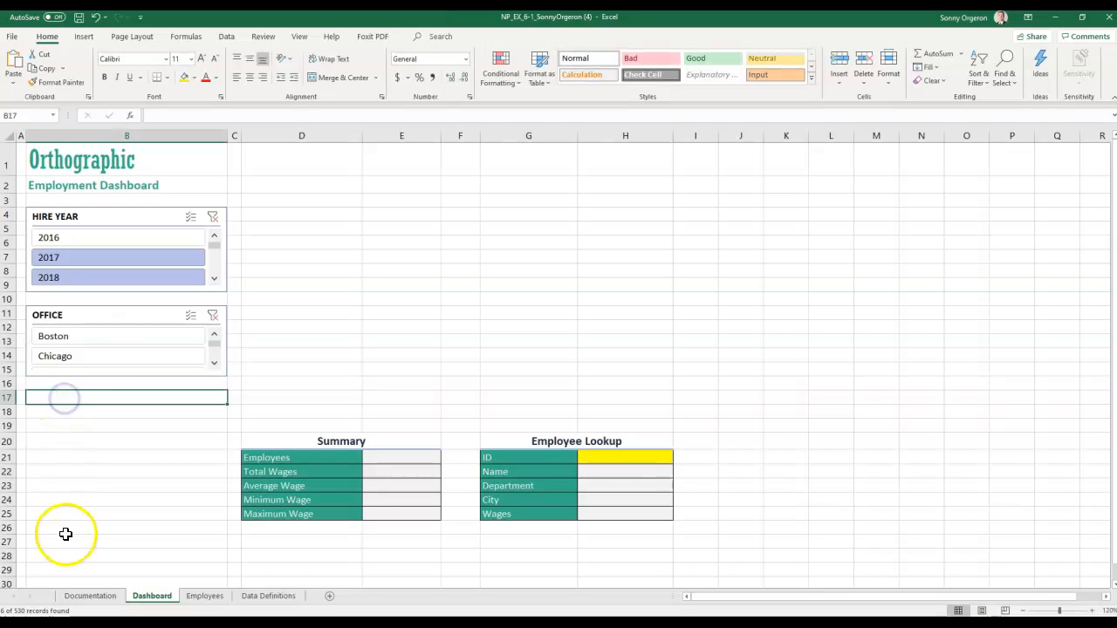
# - Cut the DEPT slicer from the Employees sheet
pyautogui.click(191, 600)
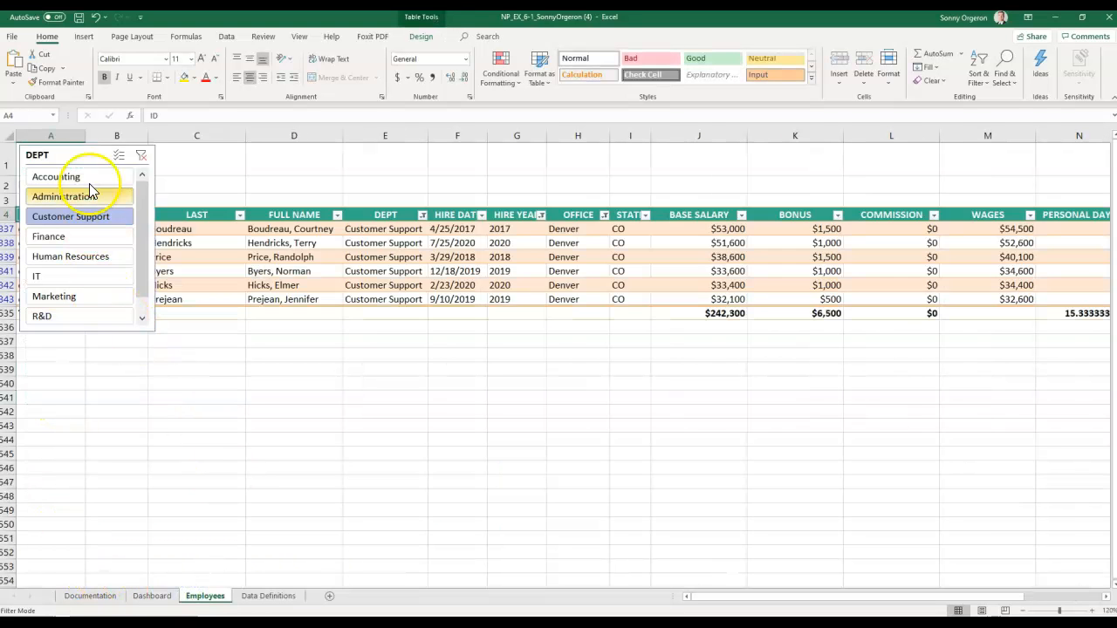
pyautogui.click(71, 153)
pyautogui.rightClick(70, 154)
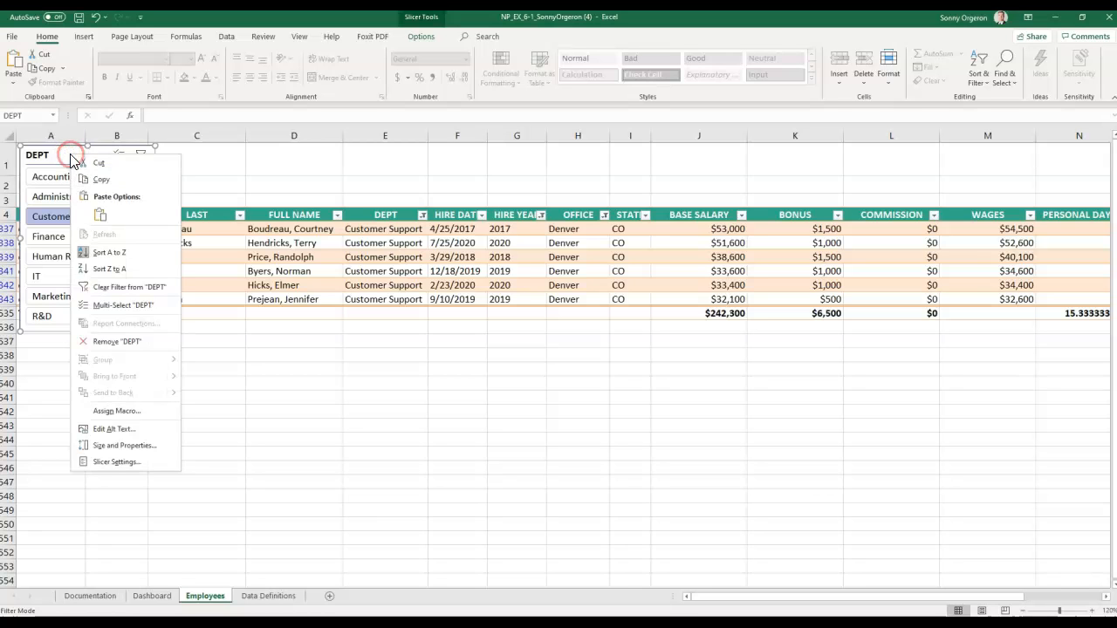
pyautogui.click(88, 165)
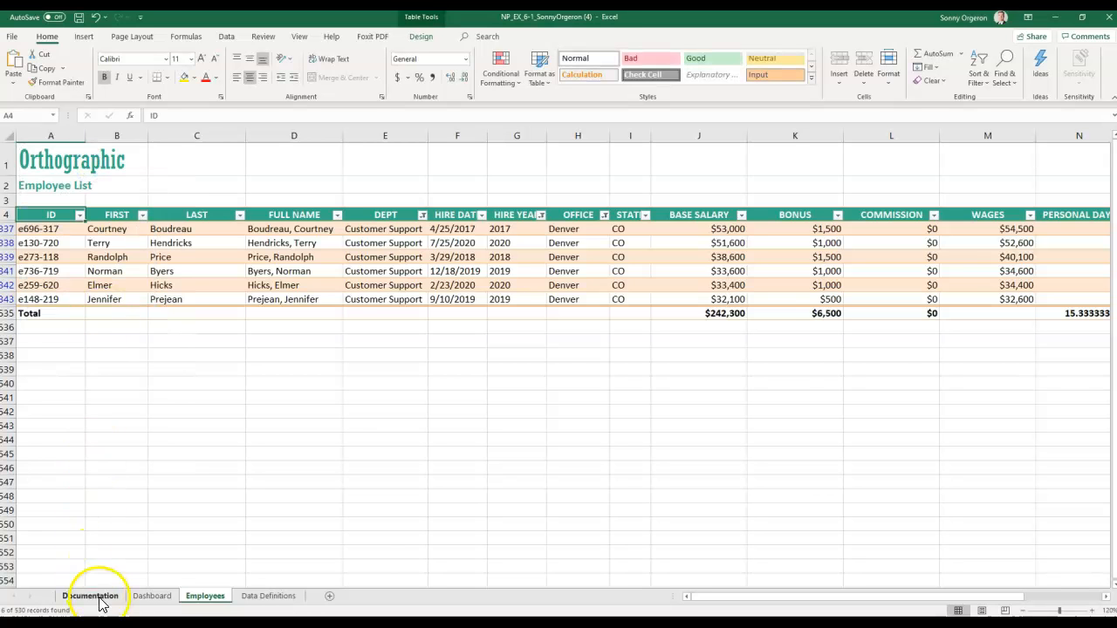
# - Paste the DEPT slicer at Dashboard cell B17
pyautogui.click(148, 597)
pyautogui.click(57, 398)
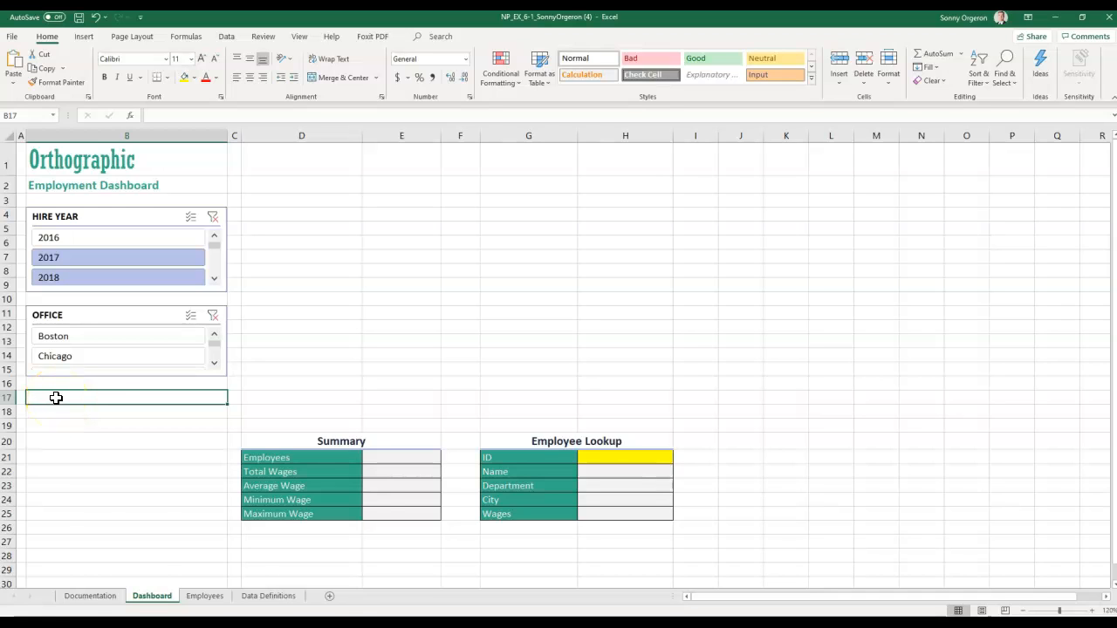
pyautogui.hotkey('ctrl', 'v')
pyautogui.click(54, 402)
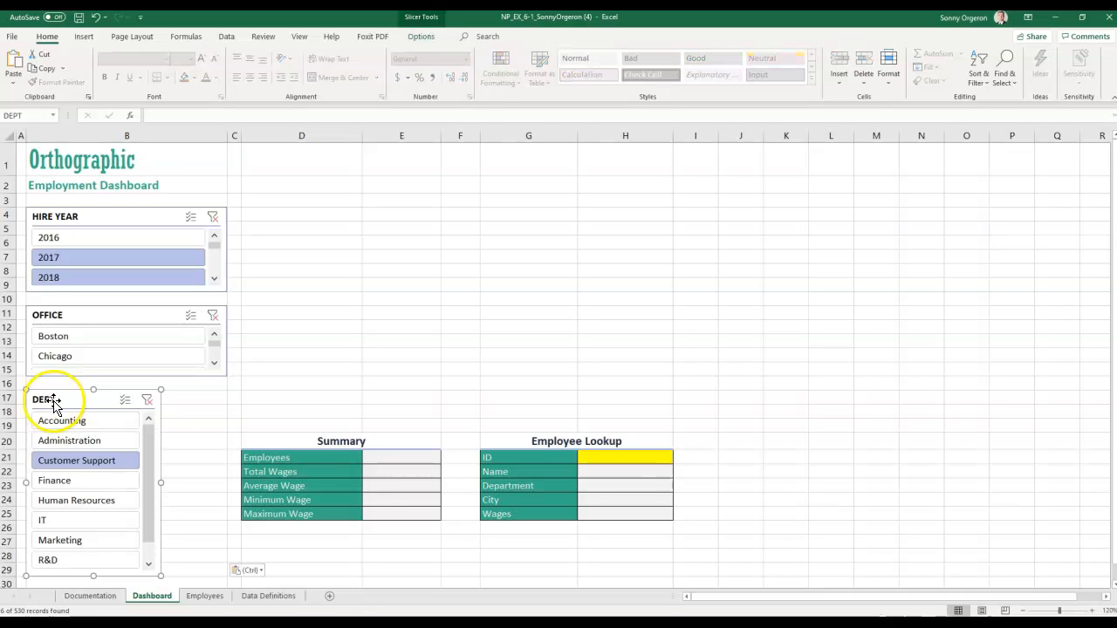
pyautogui.scroll(-1, 57, 401)
pyautogui.scroll(1, 57, 402)
pyautogui.scroll(-1, 218, 519)
pyautogui.scroll(1, 217, 520)
# - Resize the DEPT slicer to fill column B's width across rows 17–25
pyautogui.click(212, 518)
pyautogui.scroll(-2, 212, 510)
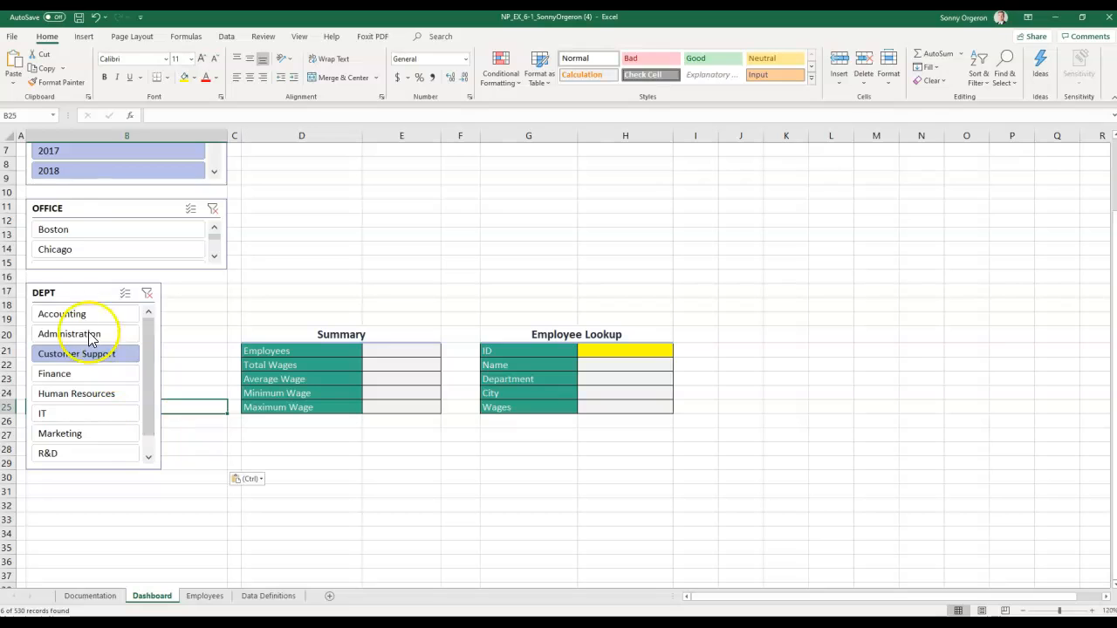
pyautogui.click(79, 293)
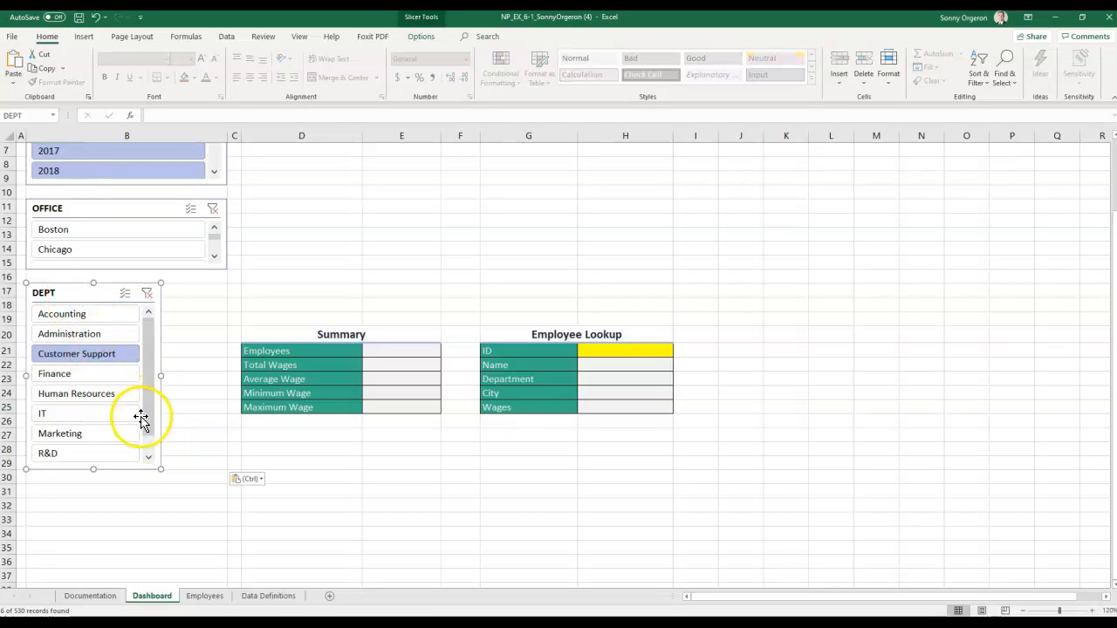
pyautogui.press('alt')
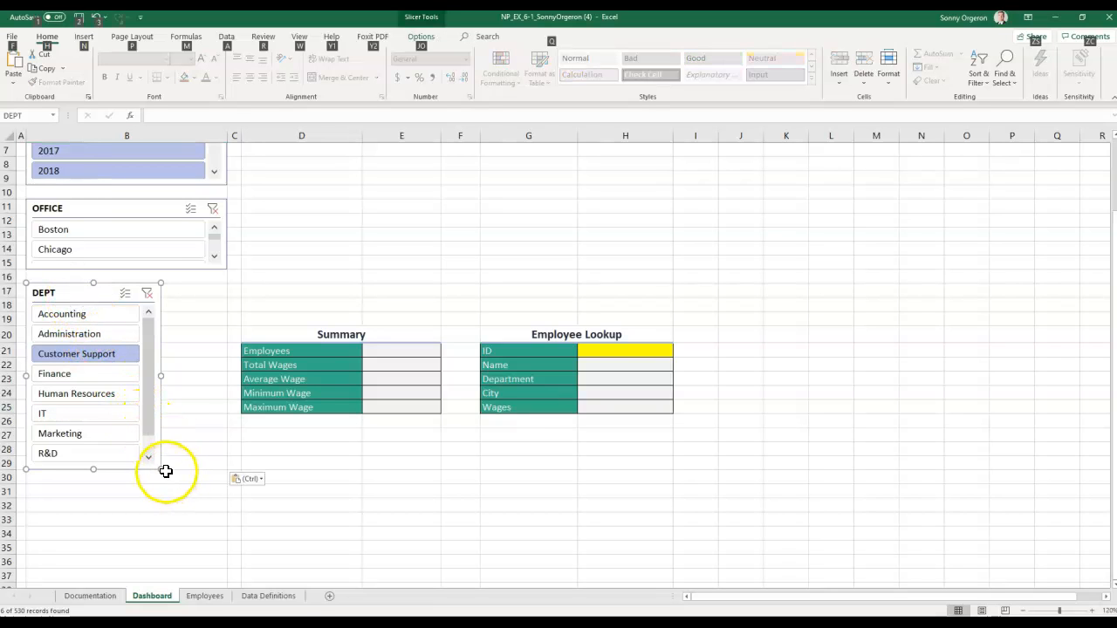
pyautogui.click(164, 471)
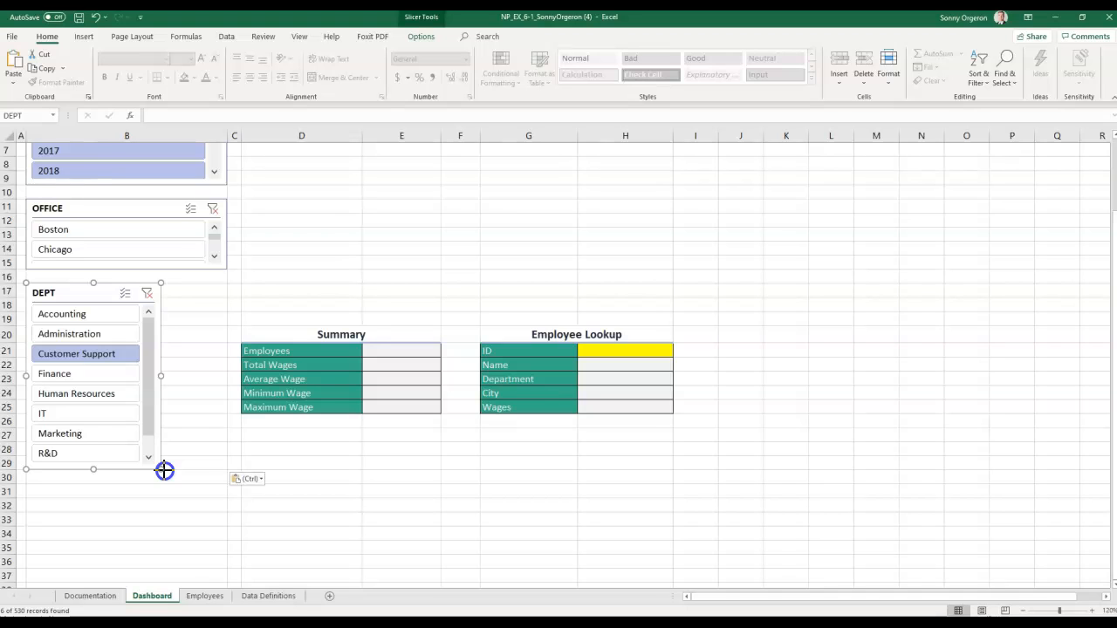
pyautogui.moveTo(164, 469); pyautogui.dragTo(183, 411)
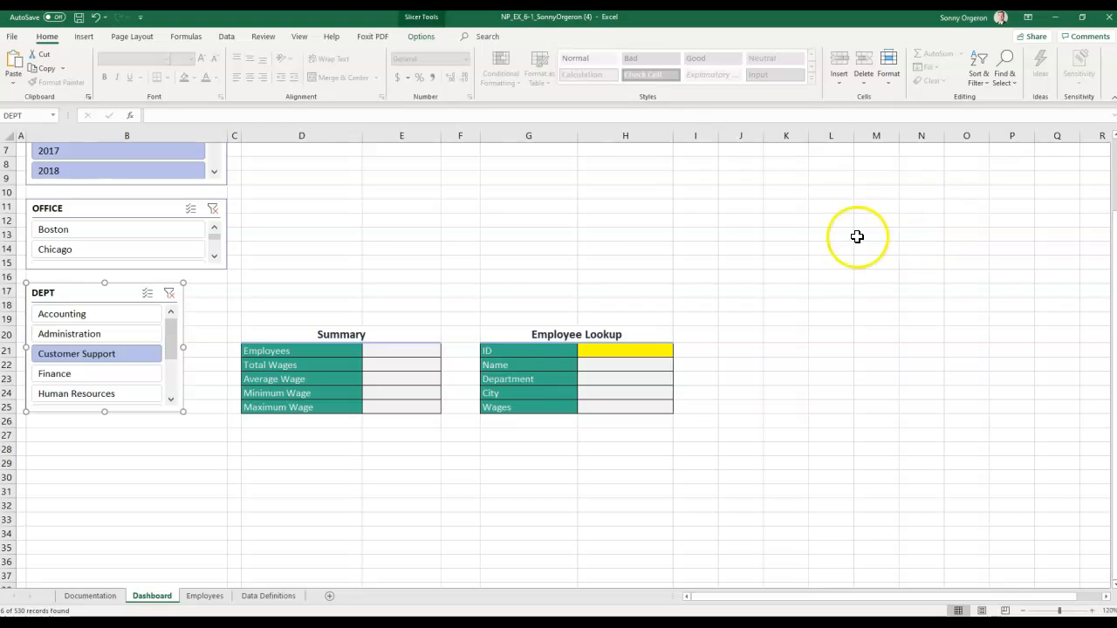
# - Filter the HIRE YEAR slicer to 2020 hires
pyautogui.click(346, 264)
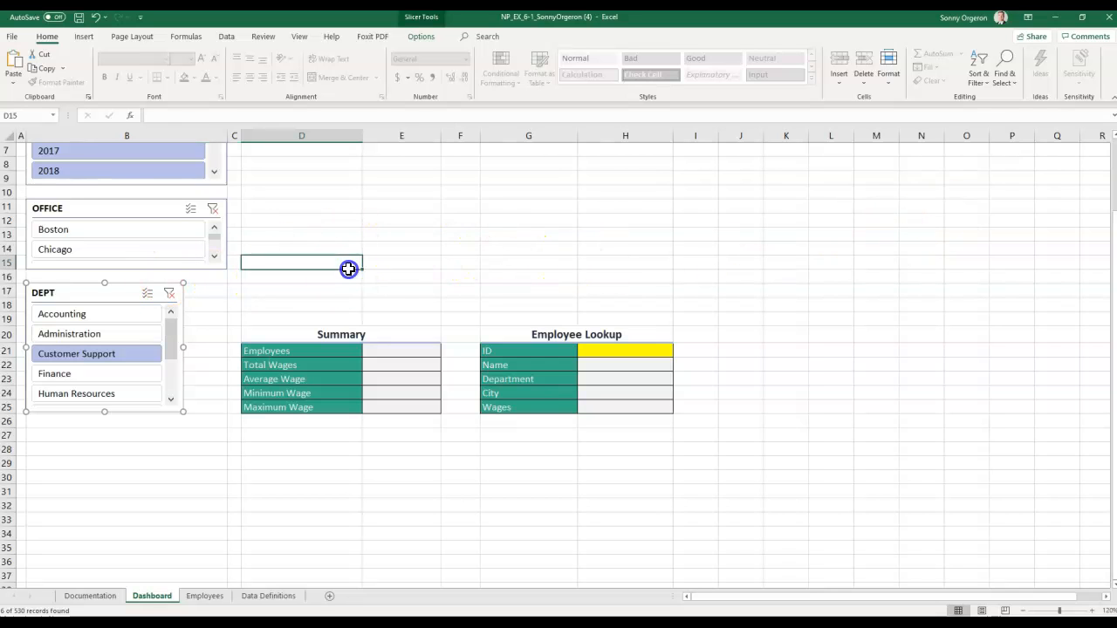
pyautogui.scroll(2, 349, 268)
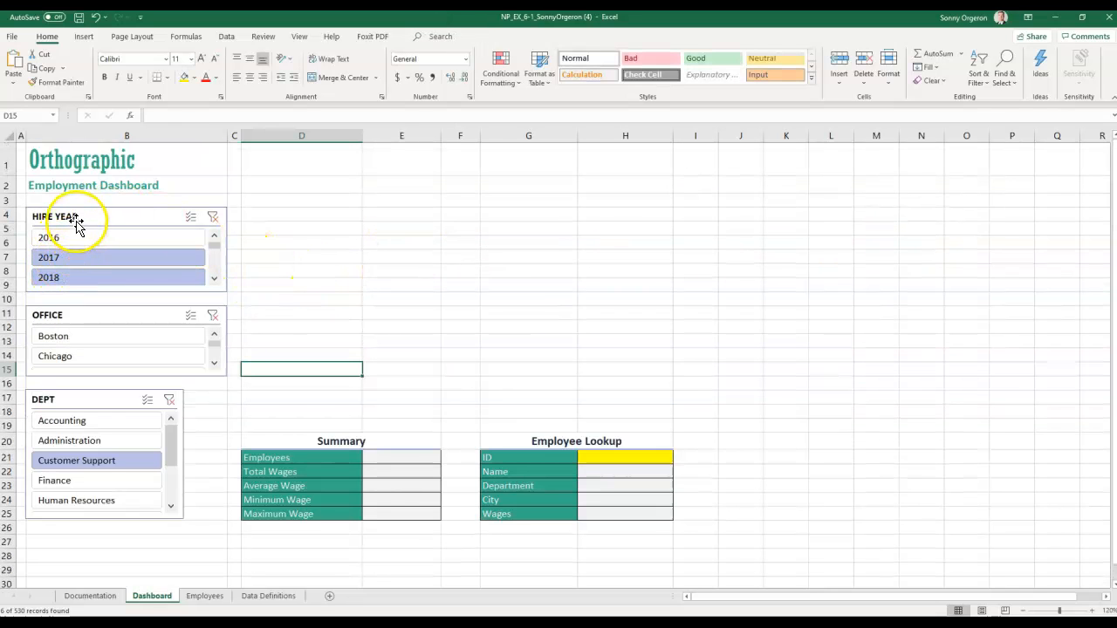
pyautogui.scroll(-2, 87, 249)
pyautogui.scroll(2, 113, 254)
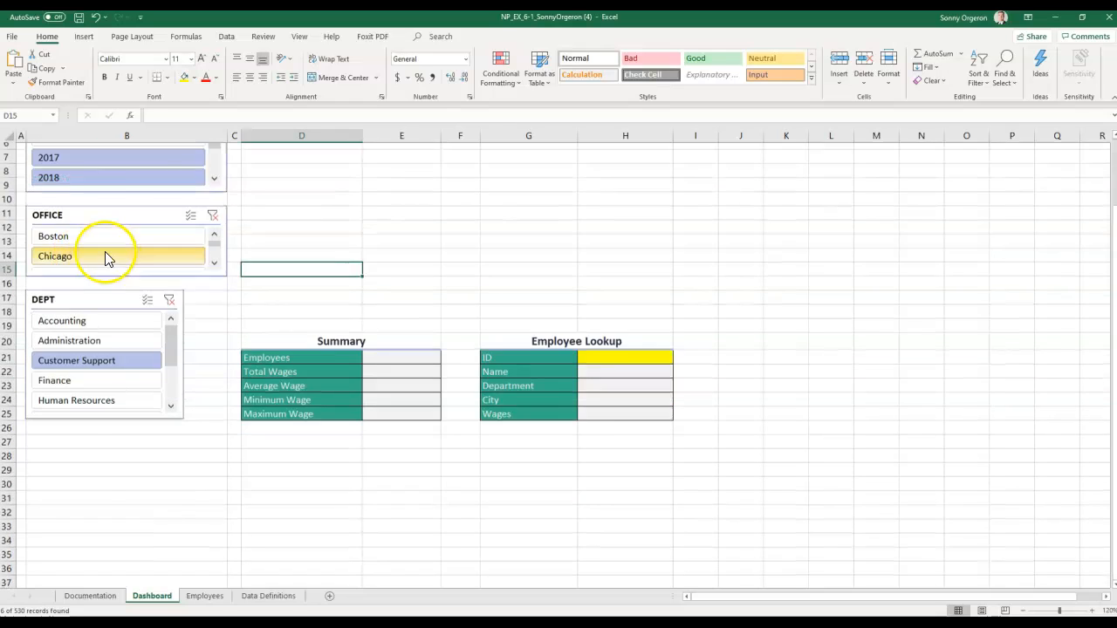
pyautogui.click(213, 279)
pyautogui.click(214, 279)
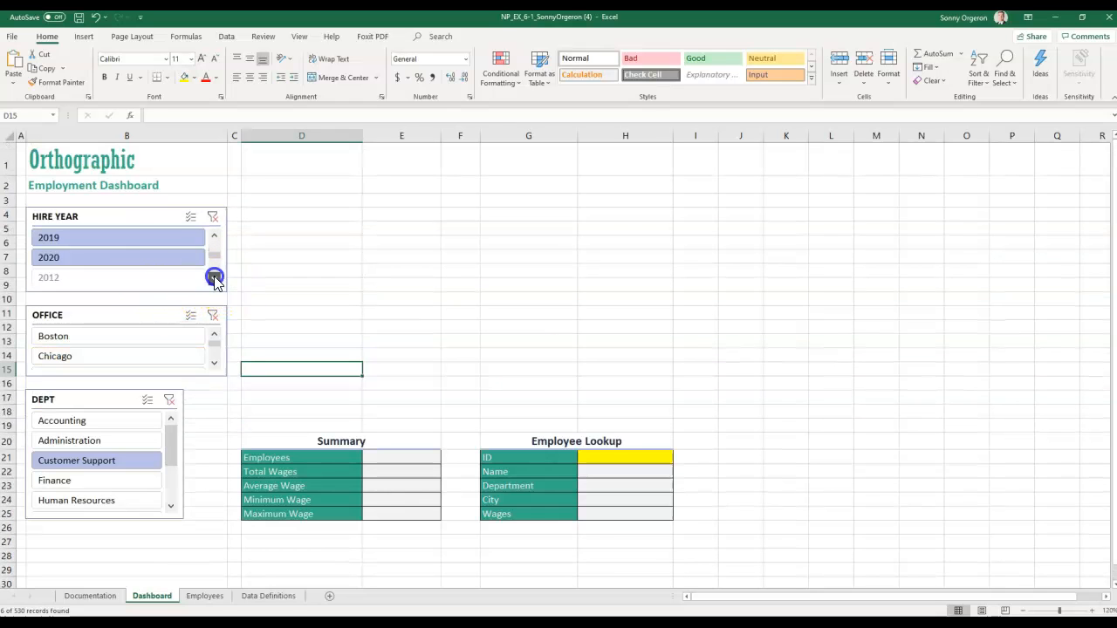
pyautogui.click(213, 279)
pyautogui.click(124, 244)
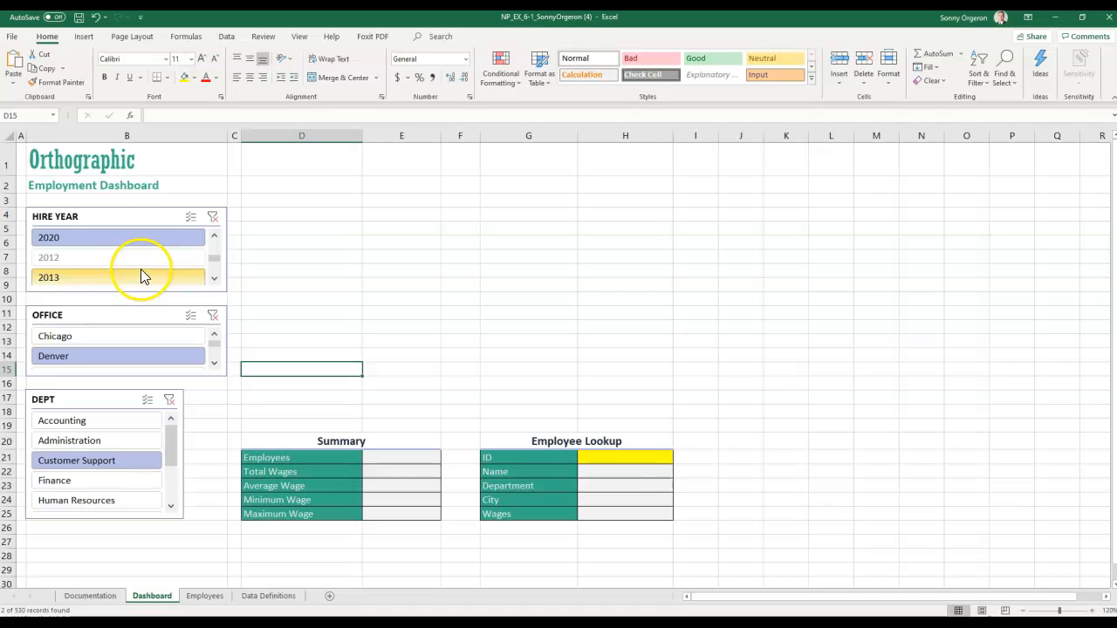
# - Narrow the filter to the Chicago office and the Accounting department
pyautogui.click(214, 236)
pyautogui.click(214, 236)
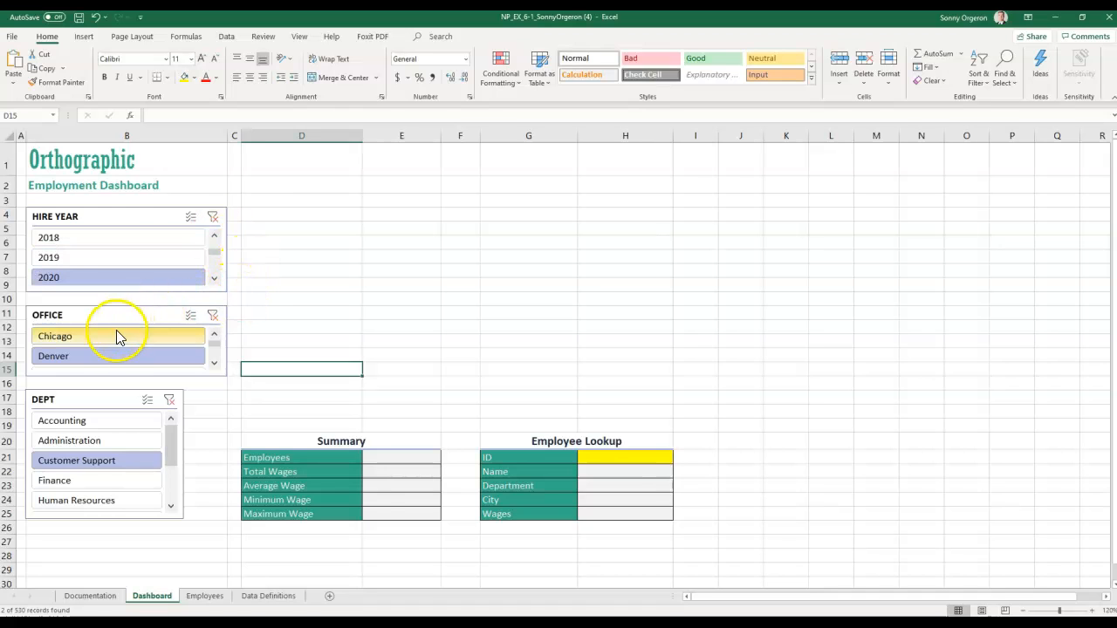
pyautogui.click(94, 337)
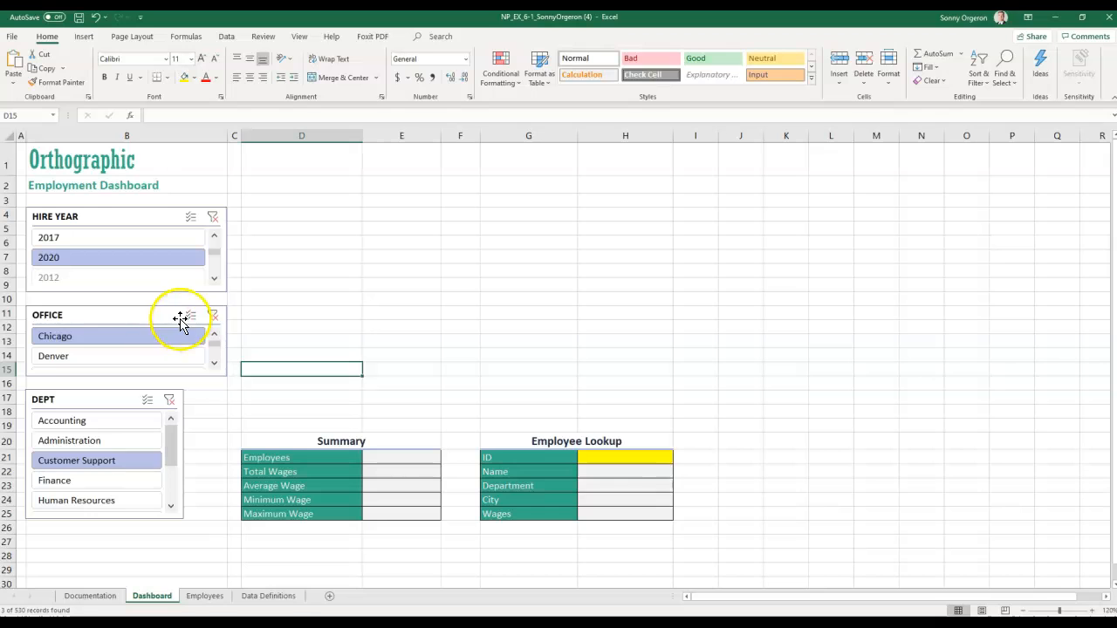
pyautogui.click(62, 420)
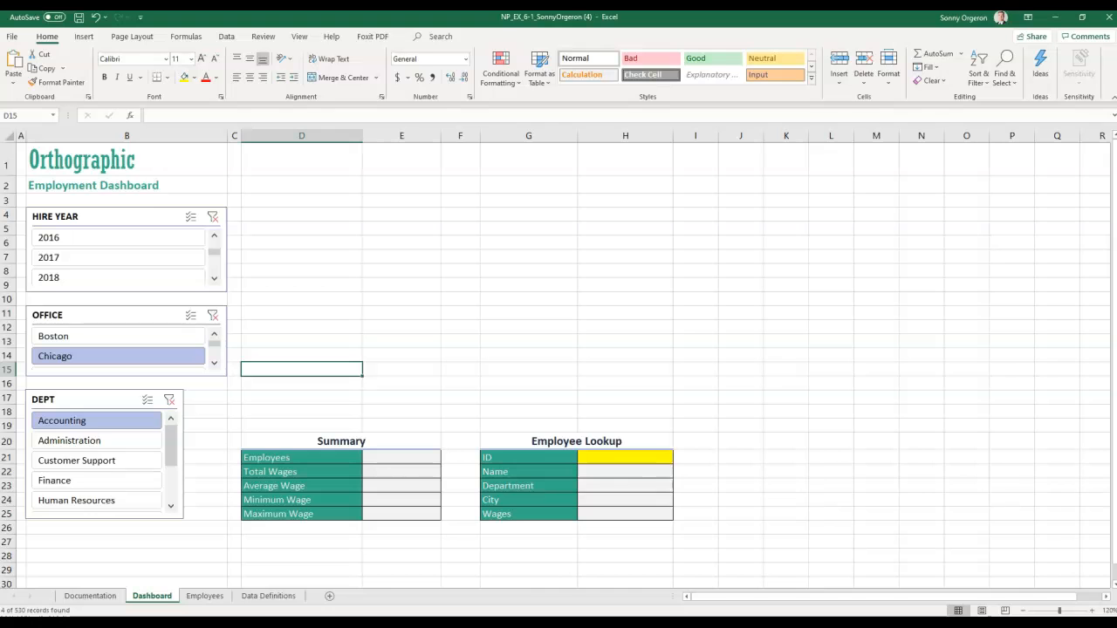
# - Check the four matching employees on the Employees sheet, then return to the Dashboard
pyautogui.click(205, 596)
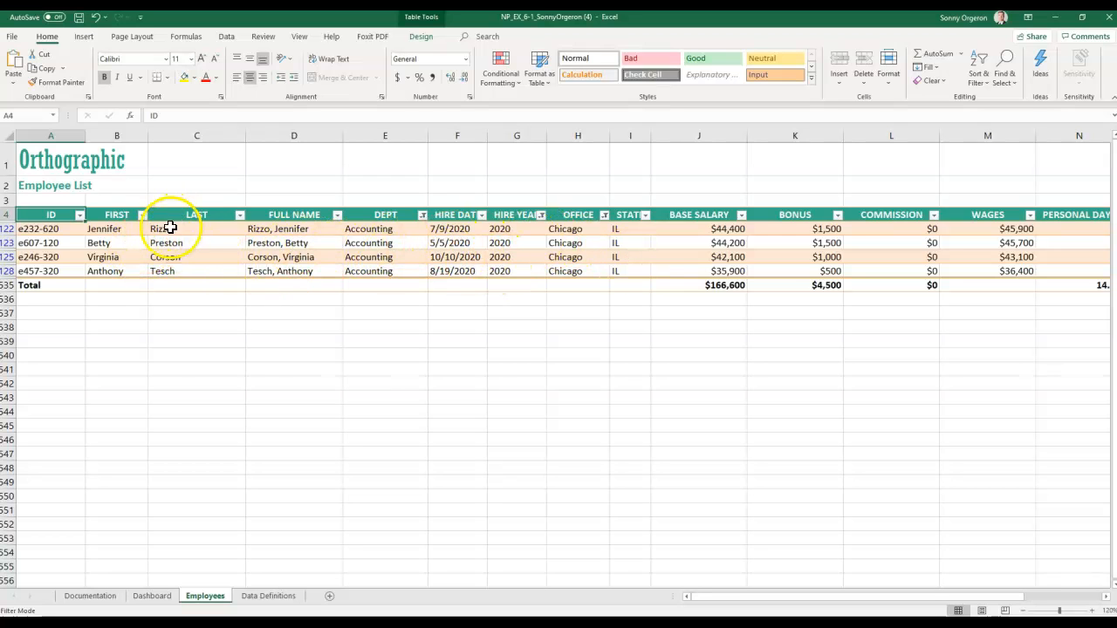
pyautogui.click(87, 596)
pyautogui.click(152, 597)
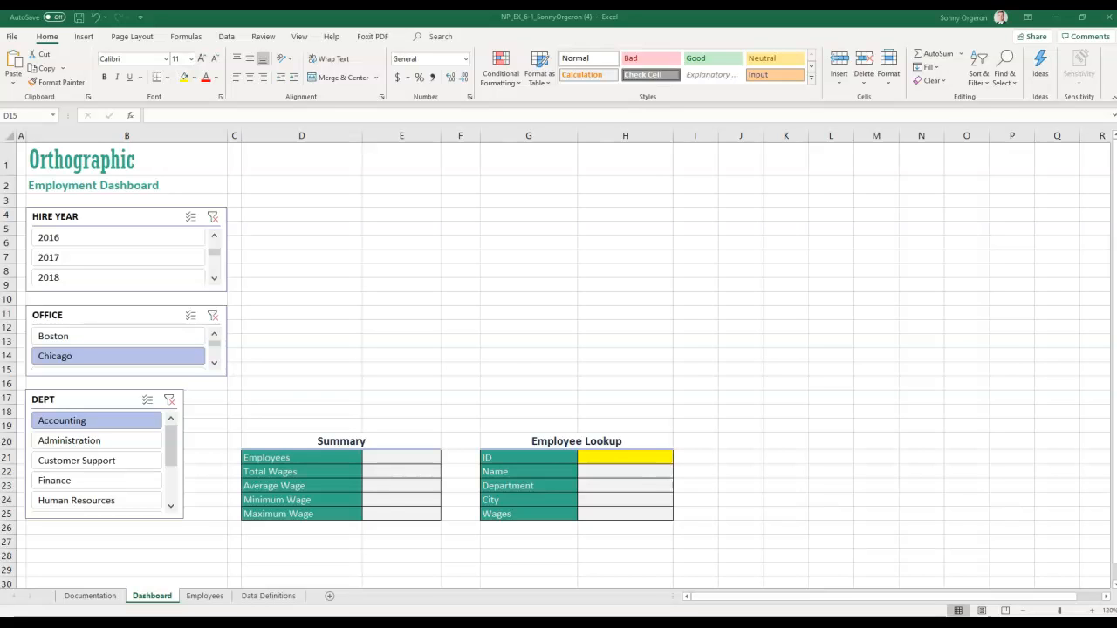
# - Set the HIRE YEAR slicer's button Columns from 1 to 3 in Slicer Options
pyautogui.click(94, 219)
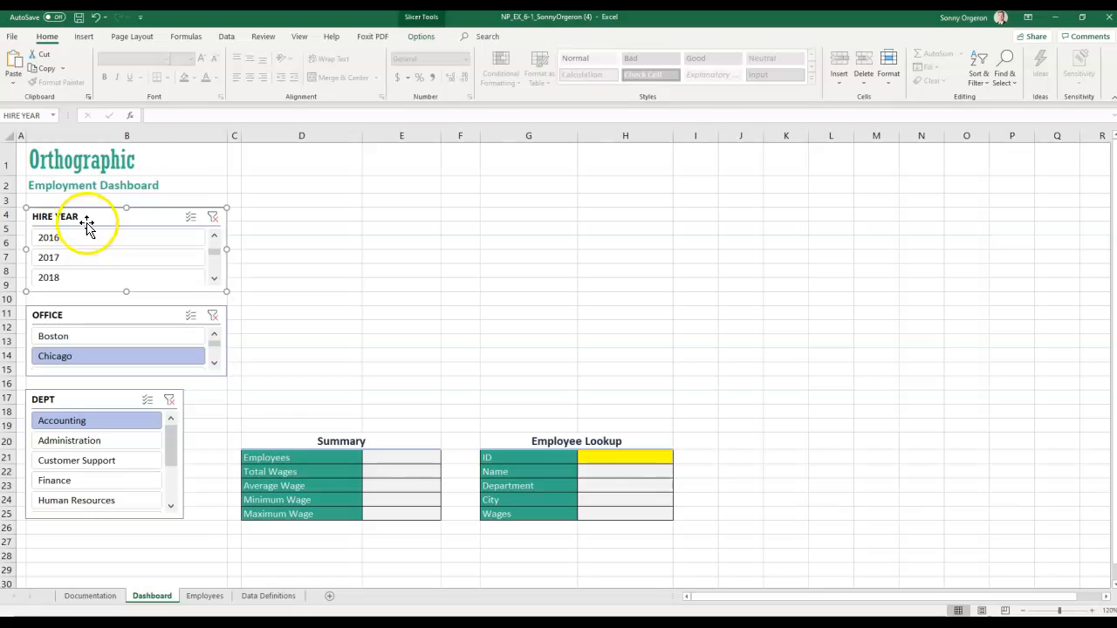
pyautogui.click(420, 37)
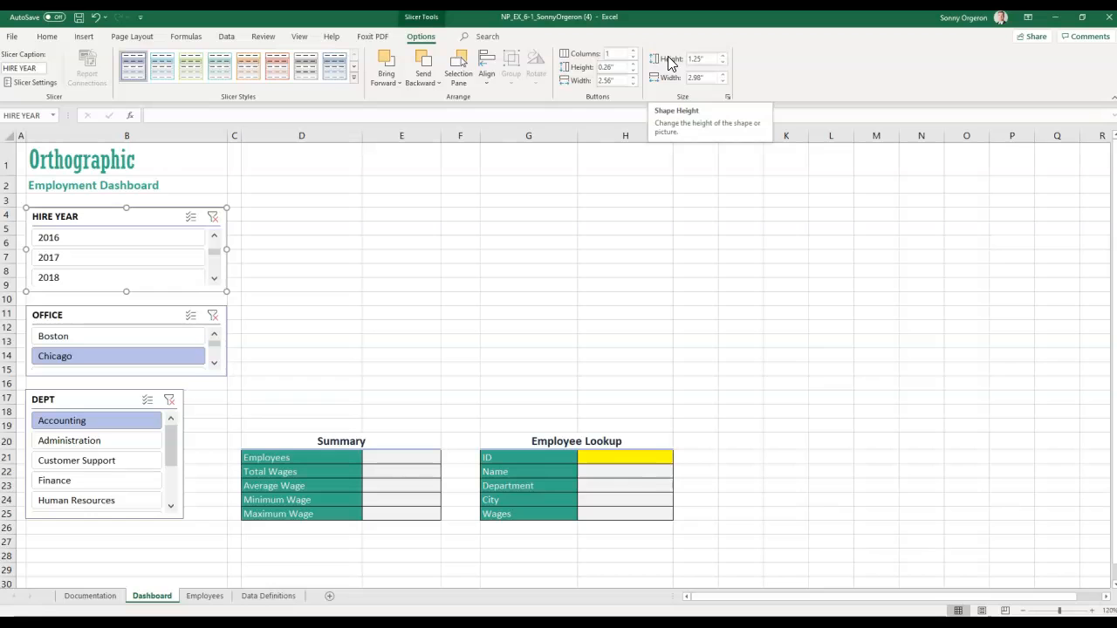
pyautogui.click(599, 58)
pyautogui.click(618, 55)
pyautogui.write('3')
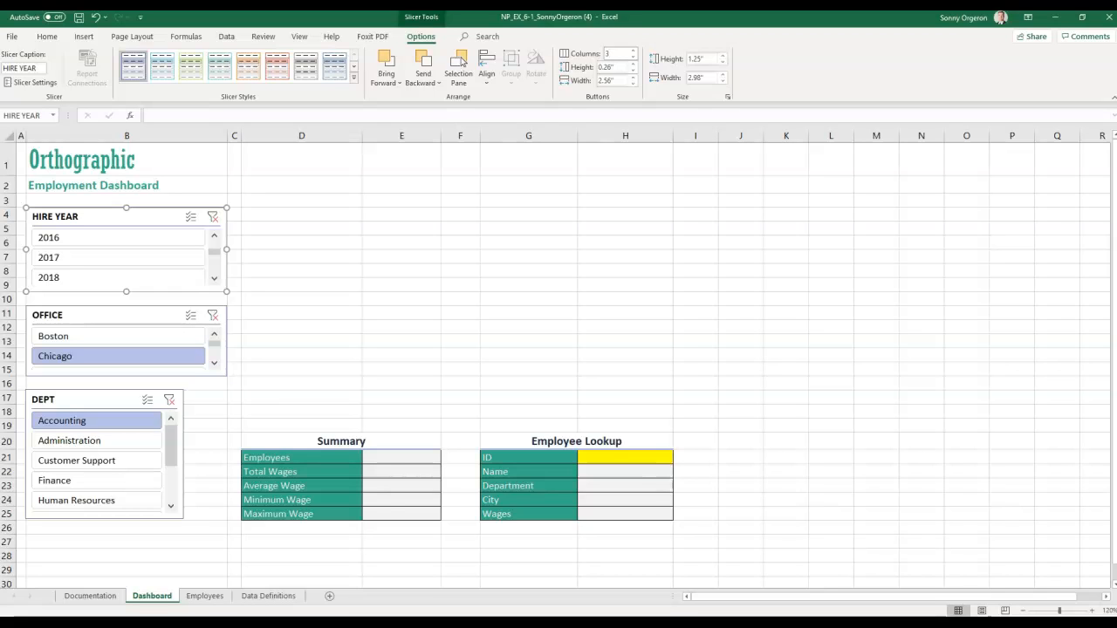
pyautogui.click(620, 67)
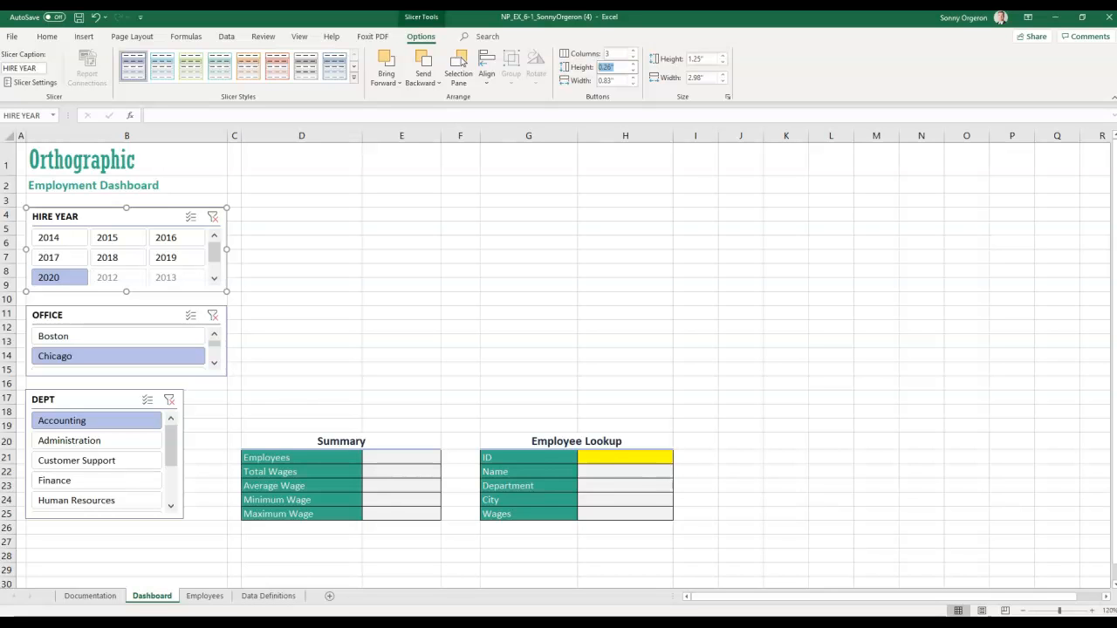
# - Set the OFFICE slicer to 3 button columns, correcting a mistaken 9
pyautogui.click(109, 321)
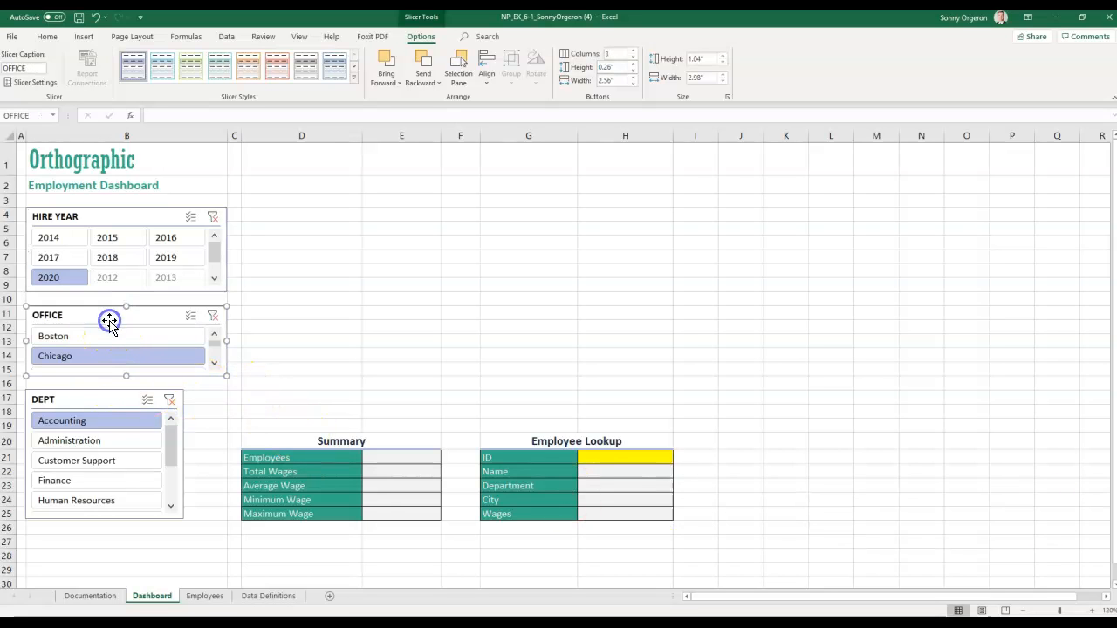
pyautogui.click(625, 54)
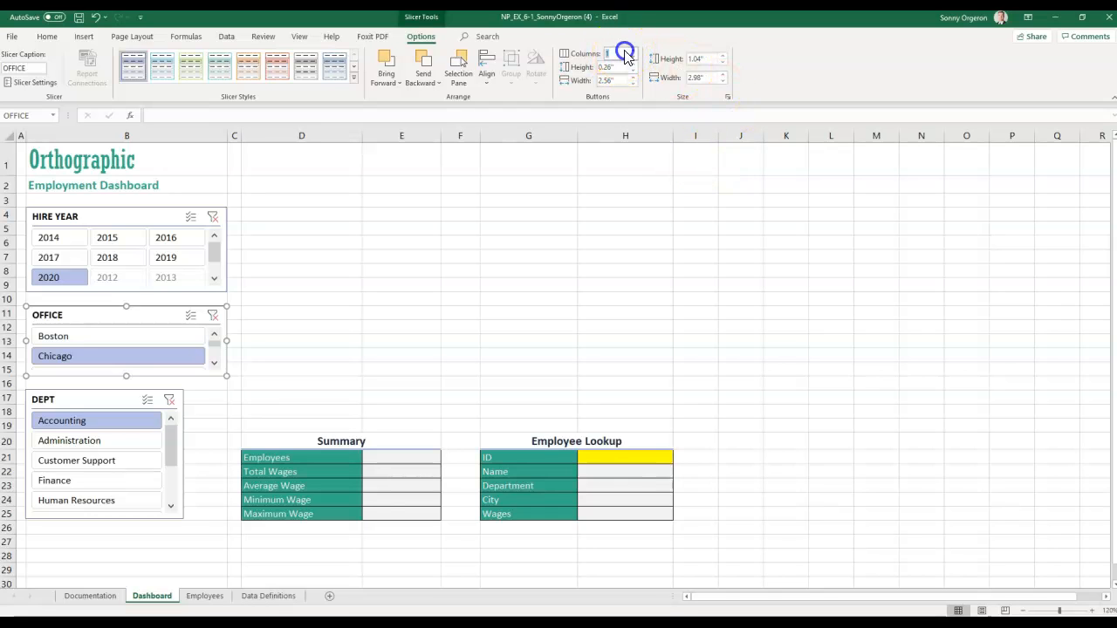
pyautogui.write('3')
pyautogui.press('Return')
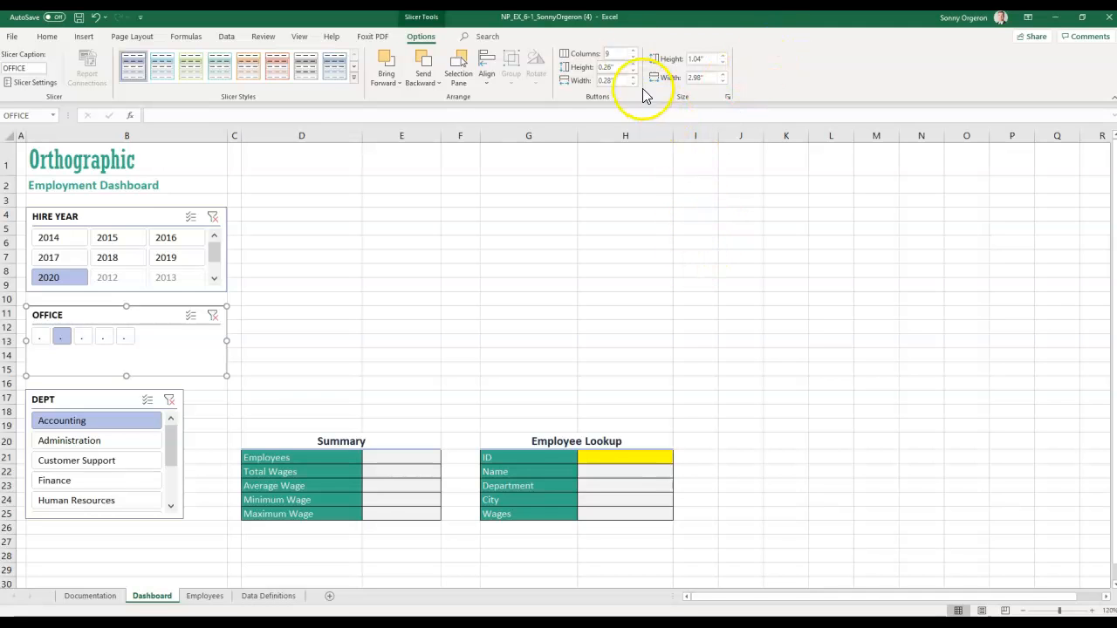
pyautogui.click(605, 55)
pyautogui.moveTo(605, 55); pyautogui.dragTo(623, 50)
pyautogui.write('3')
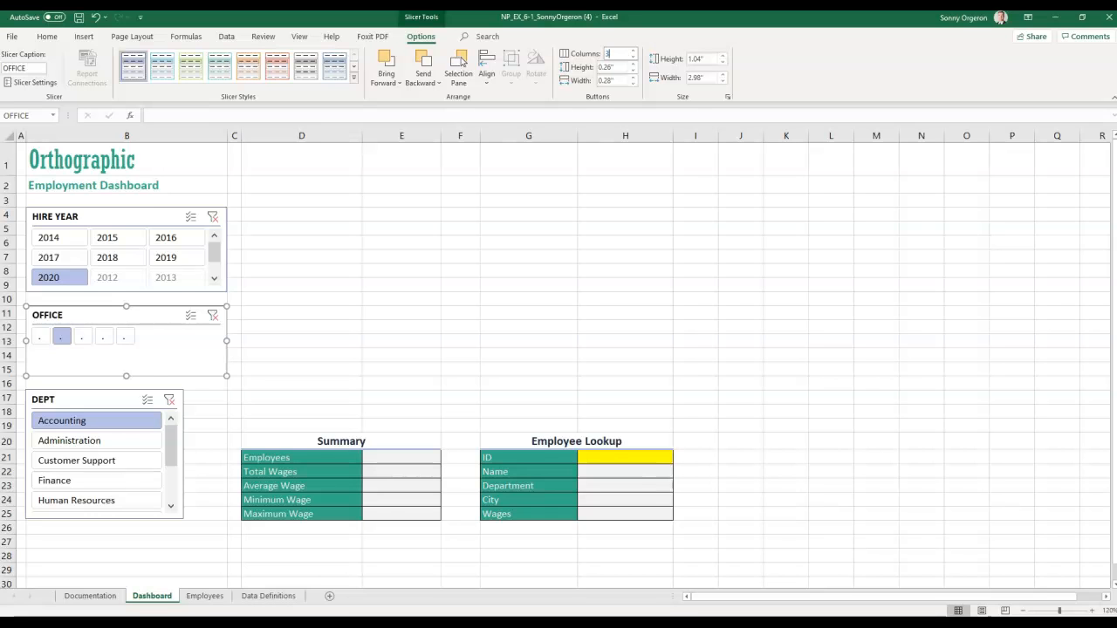
pyautogui.press('Return')
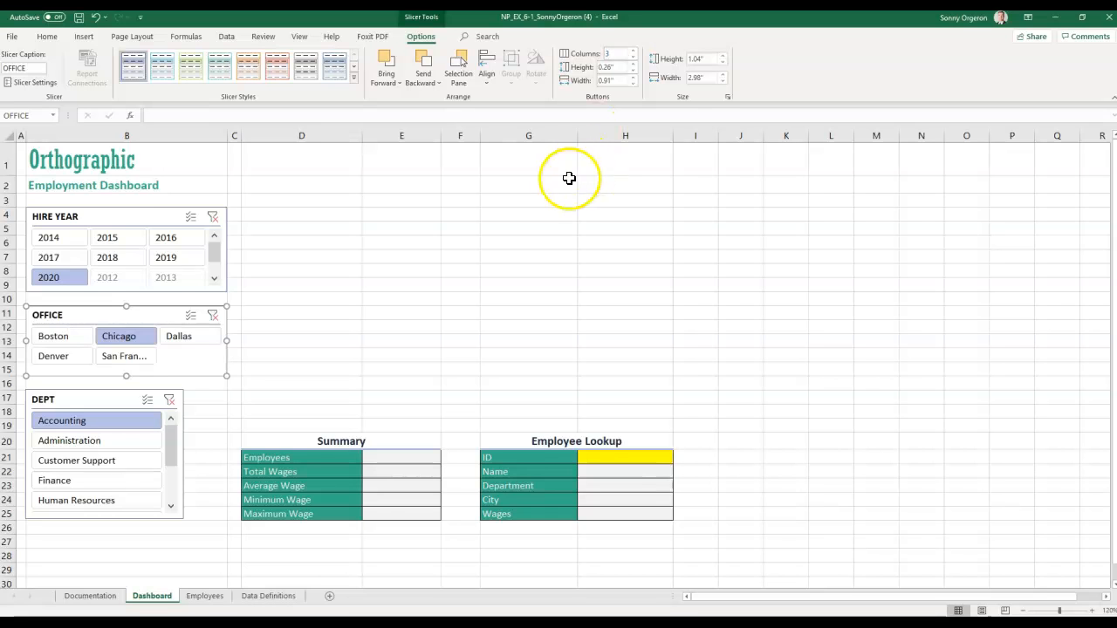
# - Set the DEPT slicer to 2 button columns
pyautogui.click(63, 401)
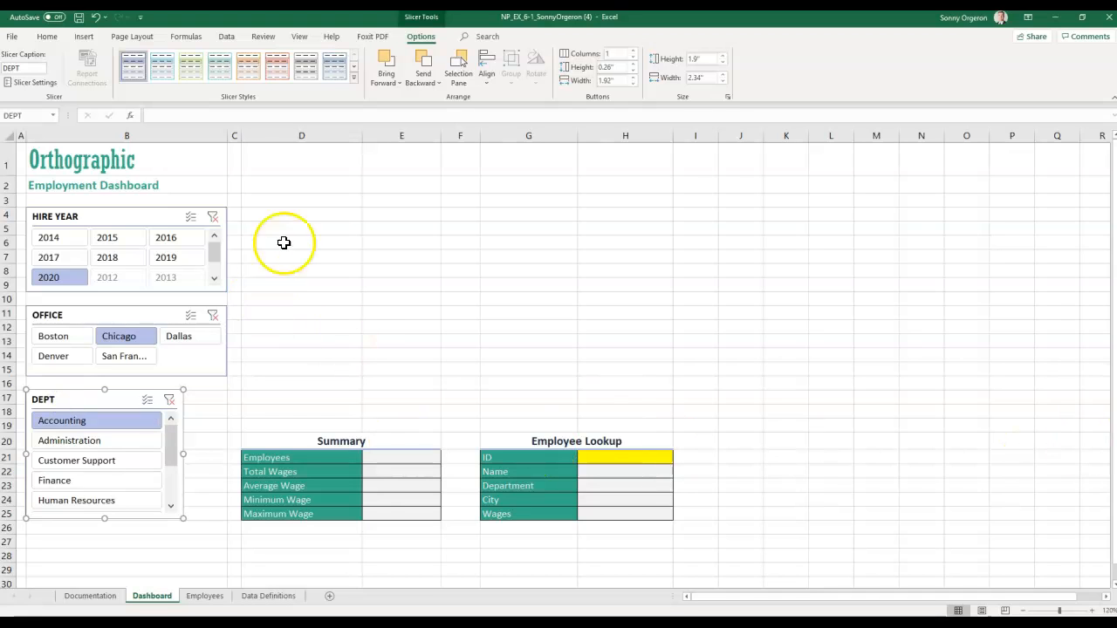
pyautogui.write('2')
pyautogui.press('Return')
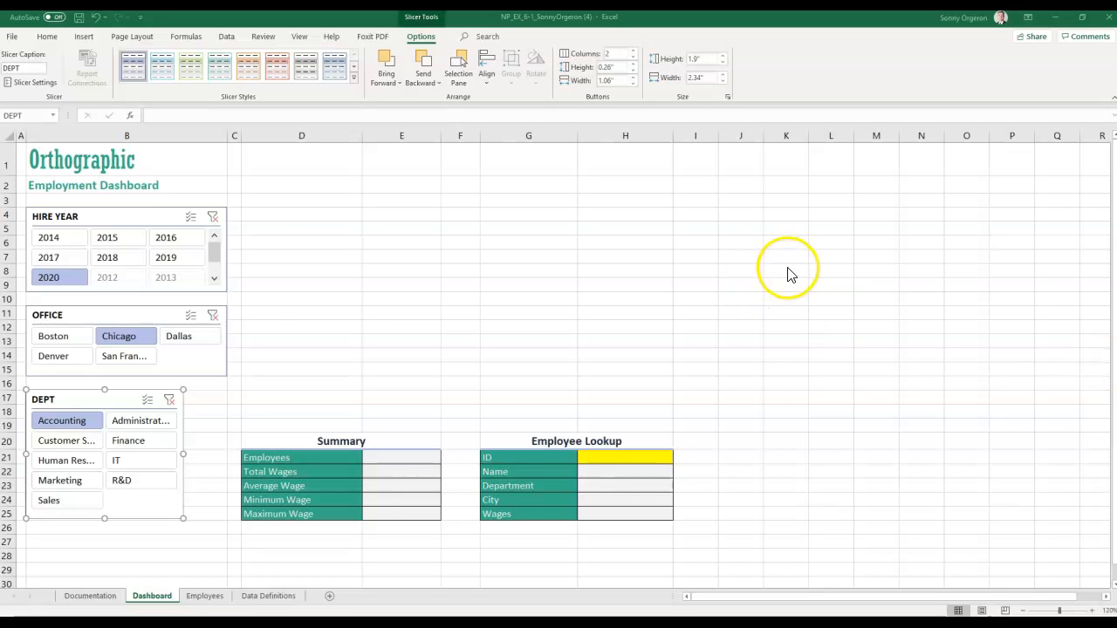
# - Clear the filters on the HIRE YEAR, OFFICE and DEPT slicers
pyautogui.click(213, 217)
pyautogui.click(218, 319)
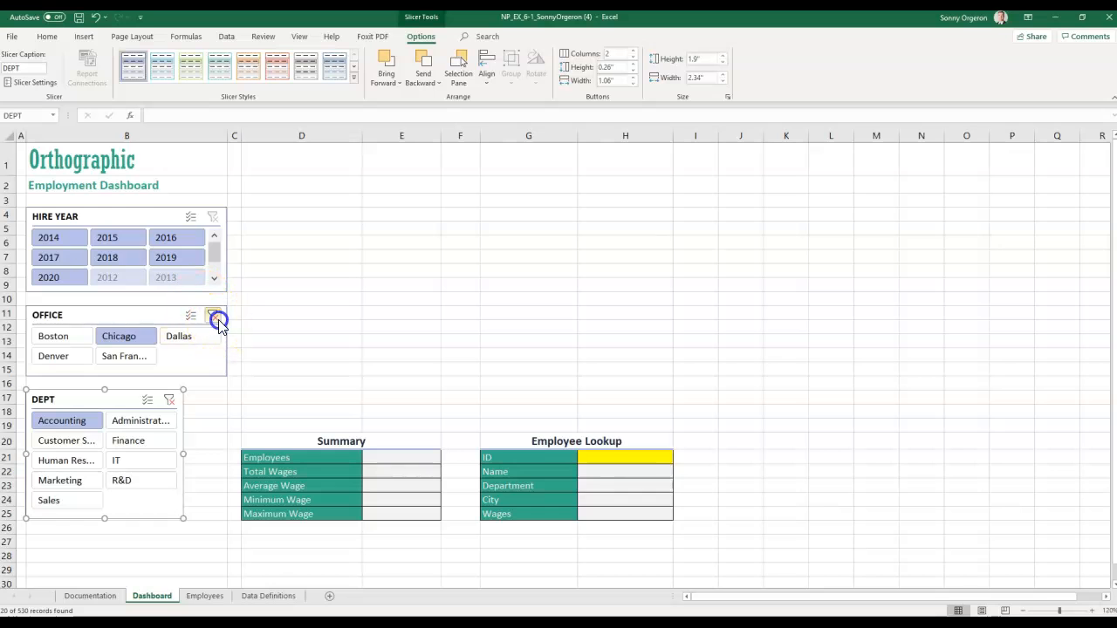
pyautogui.click(170, 401)
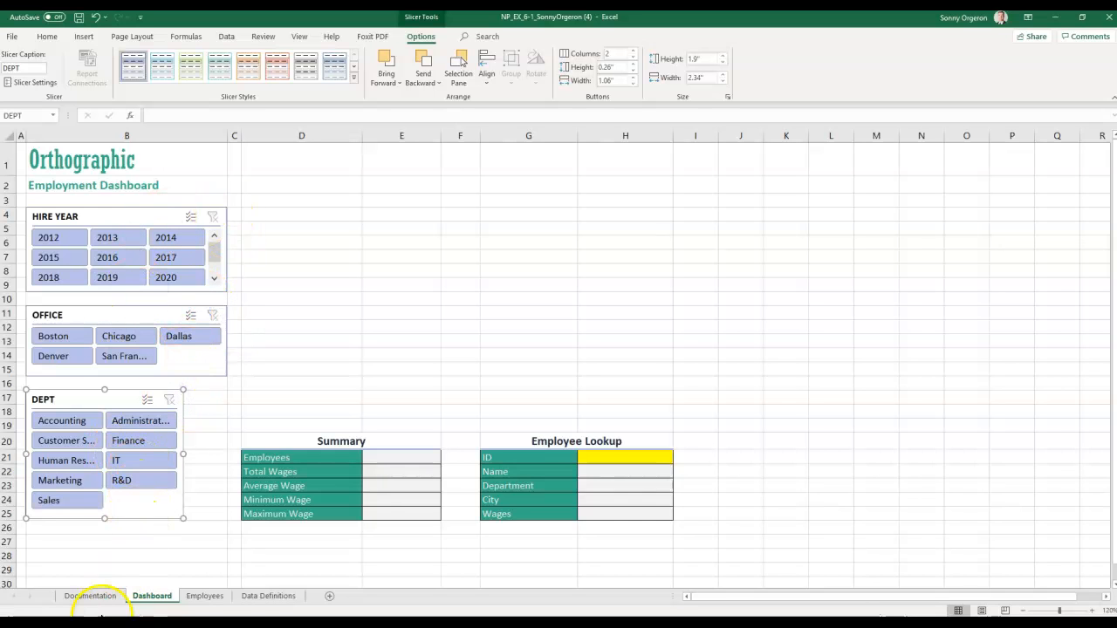
# - Review the unfiltered Employees table, then go to Dashboard cell E21
pyautogui.click(197, 602)
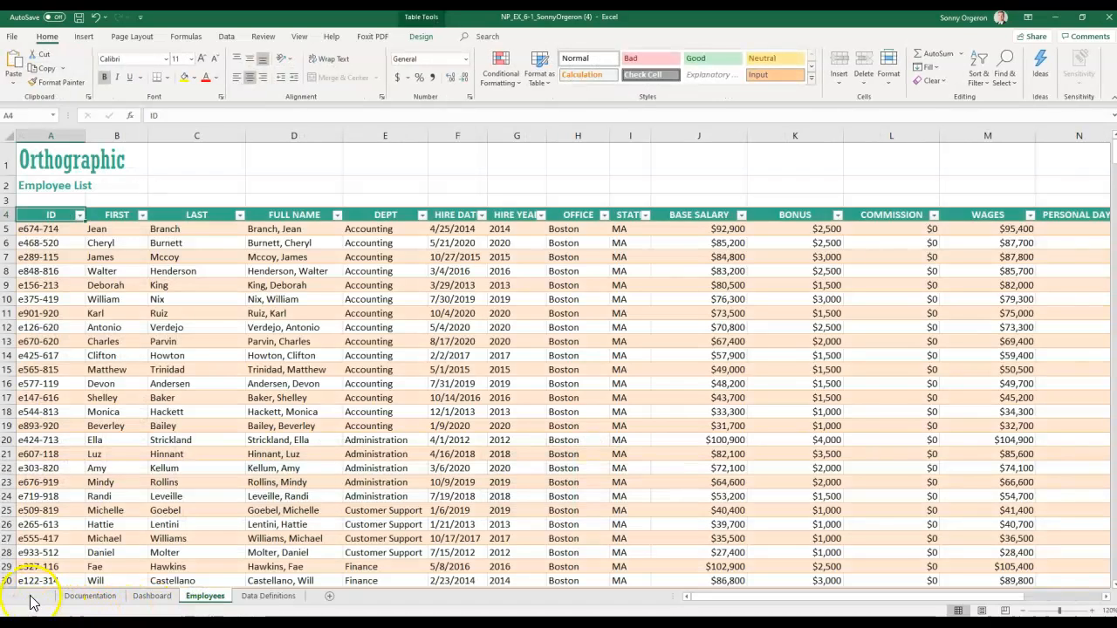
pyautogui.scroll(-3, 212, 223)
pyautogui.scroll(1, 209, 241)
pyautogui.scroll(4, 209, 241)
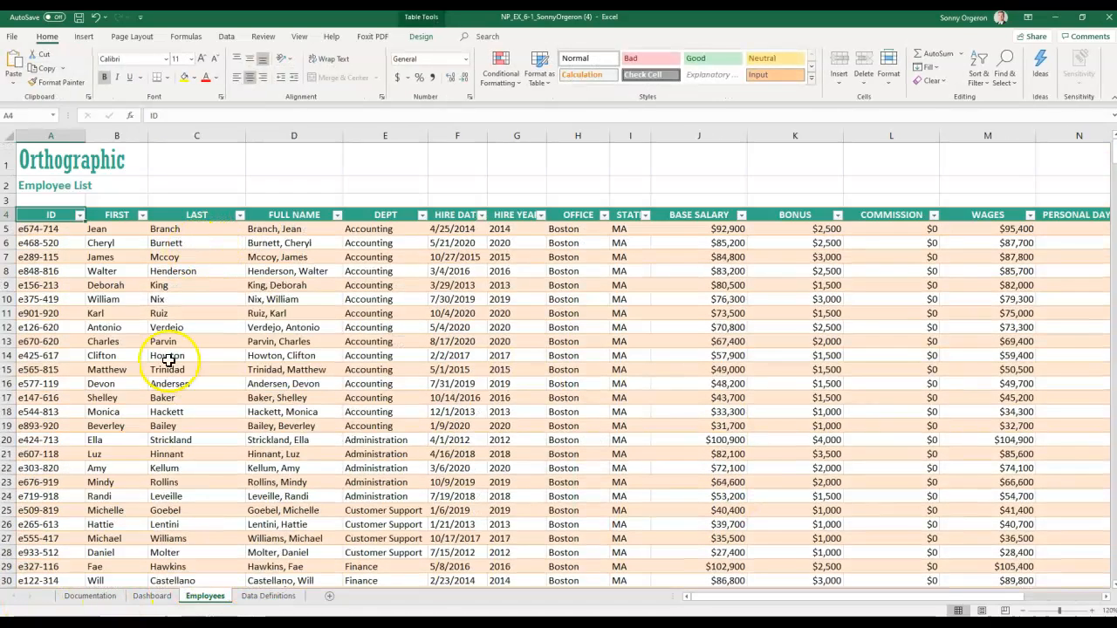
pyautogui.click(146, 598)
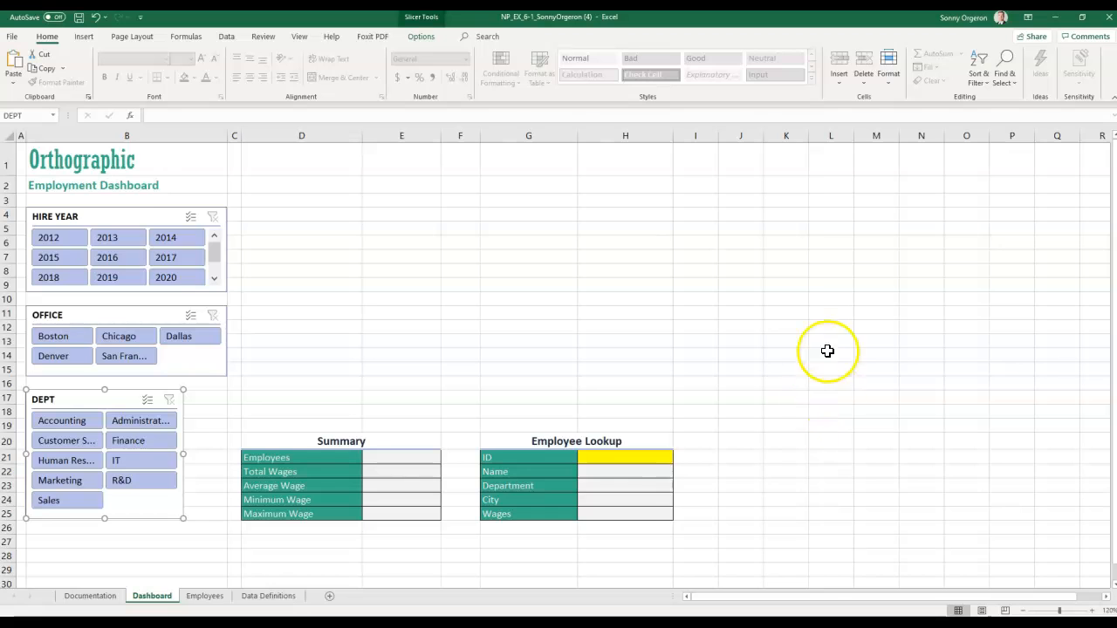
pyautogui.click(386, 451)
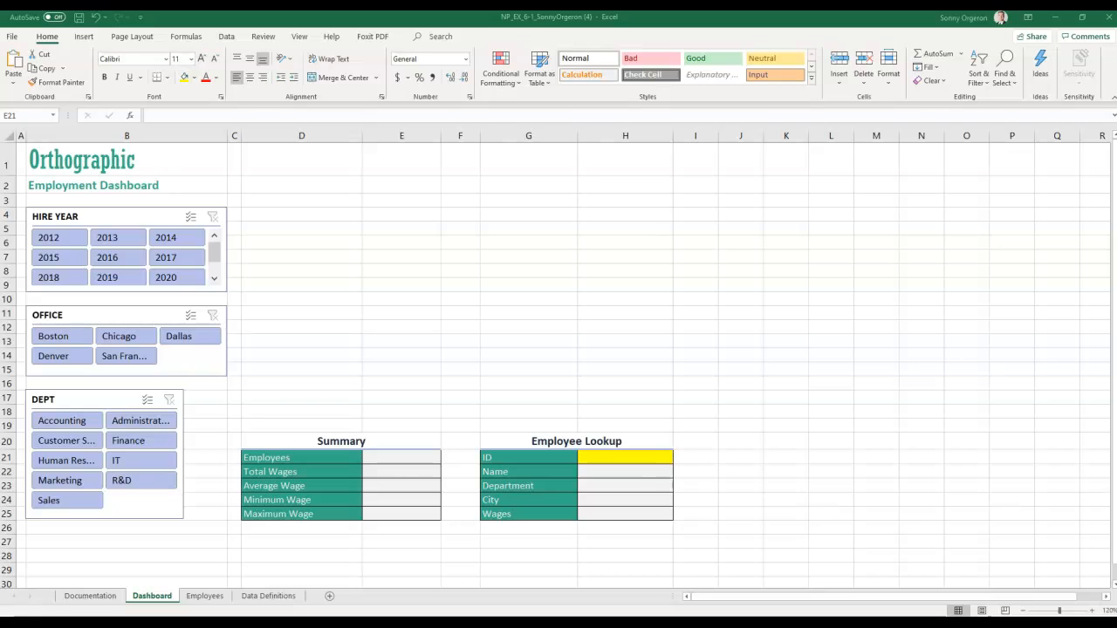
# - Paste =COUNTA(Employees_Tbl[ID]) into E21, showing 530 employees
pyautogui.click(393, 459)
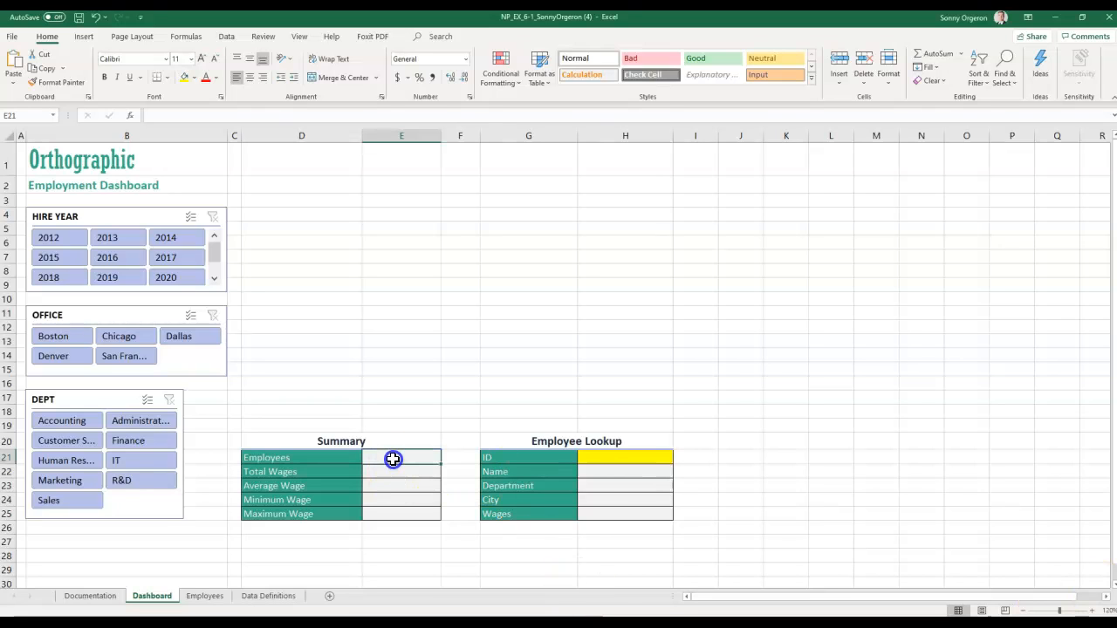
pyautogui.write('=COUNTA(Employees_Tbl[ID])')
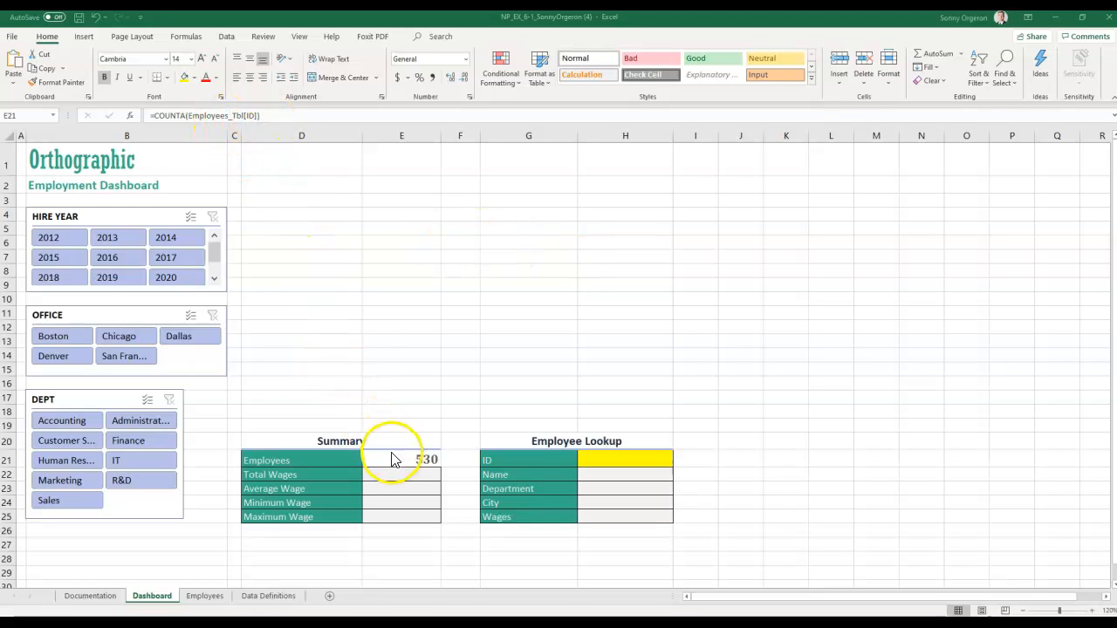
pyautogui.click(400, 477)
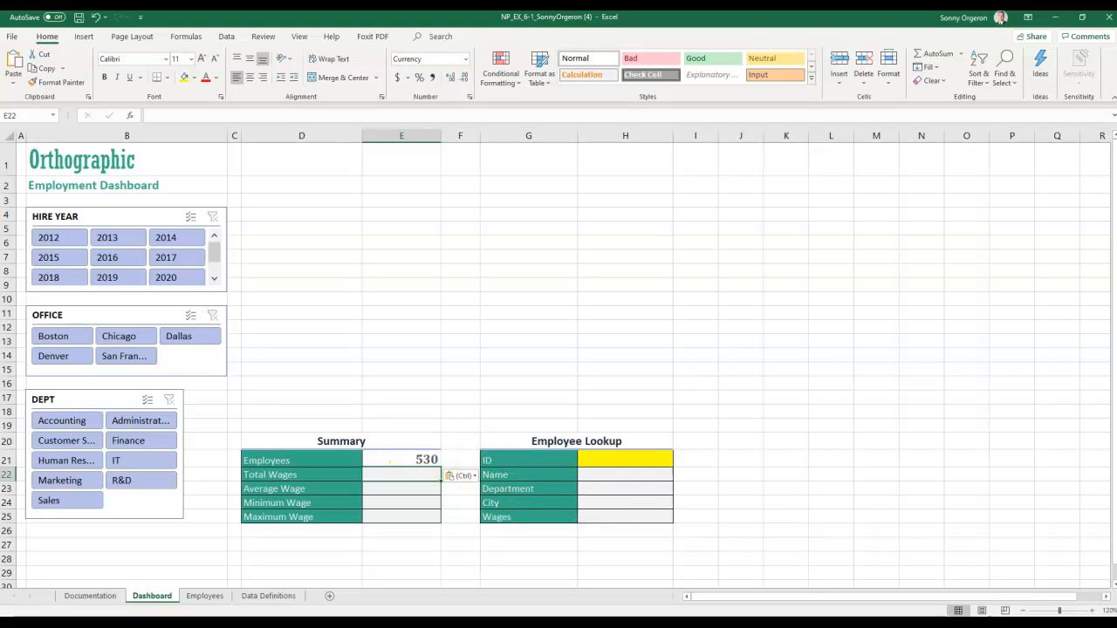
pyautogui.click(389, 457)
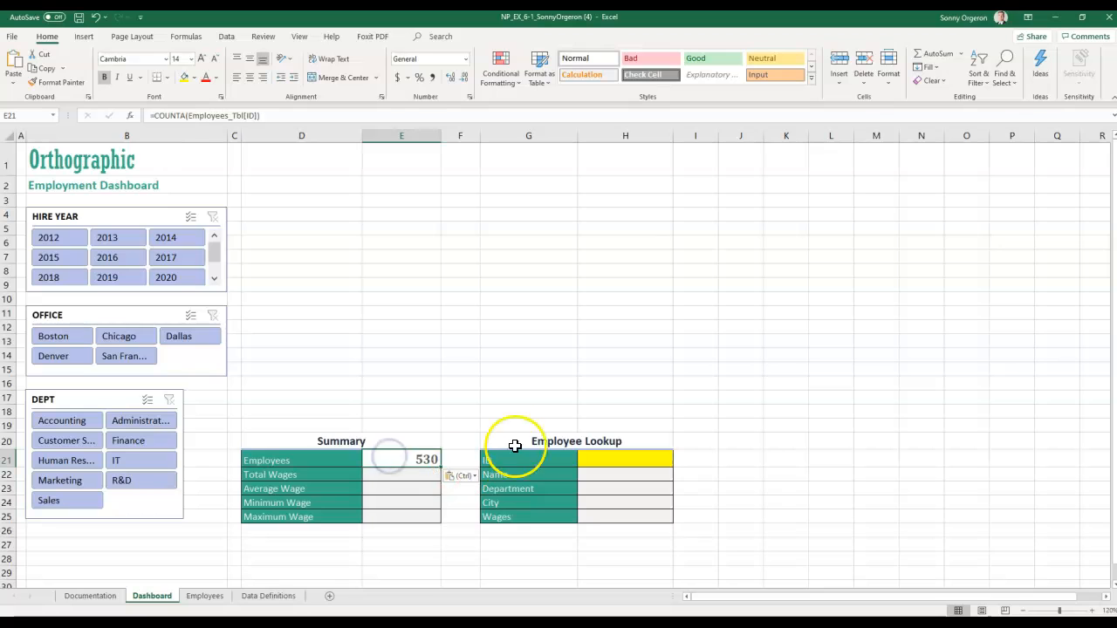
# - Filter the OFFICE slicer to Boston, 105 of 530 records, after briefly trying Chicago
pyautogui.click(54, 345)
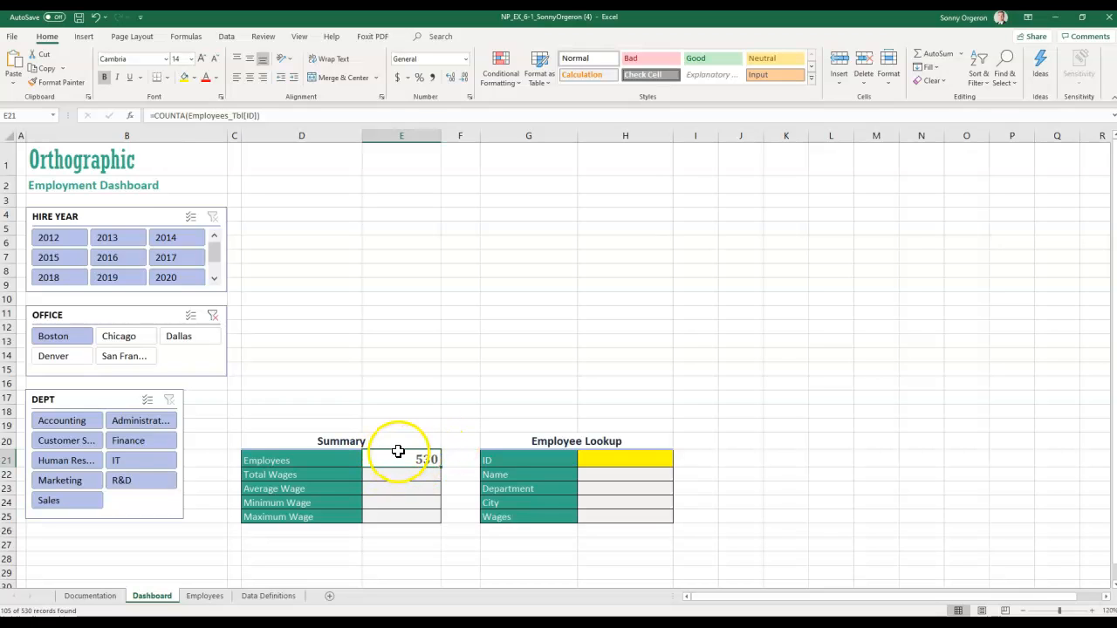
pyautogui.click(117, 339)
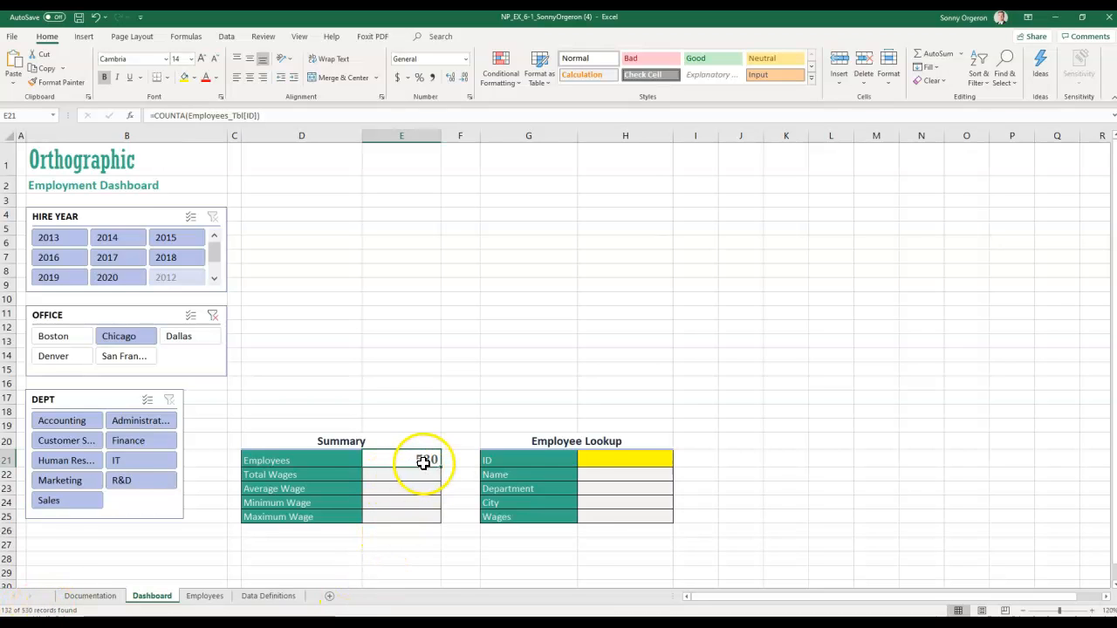
pyautogui.click(63, 338)
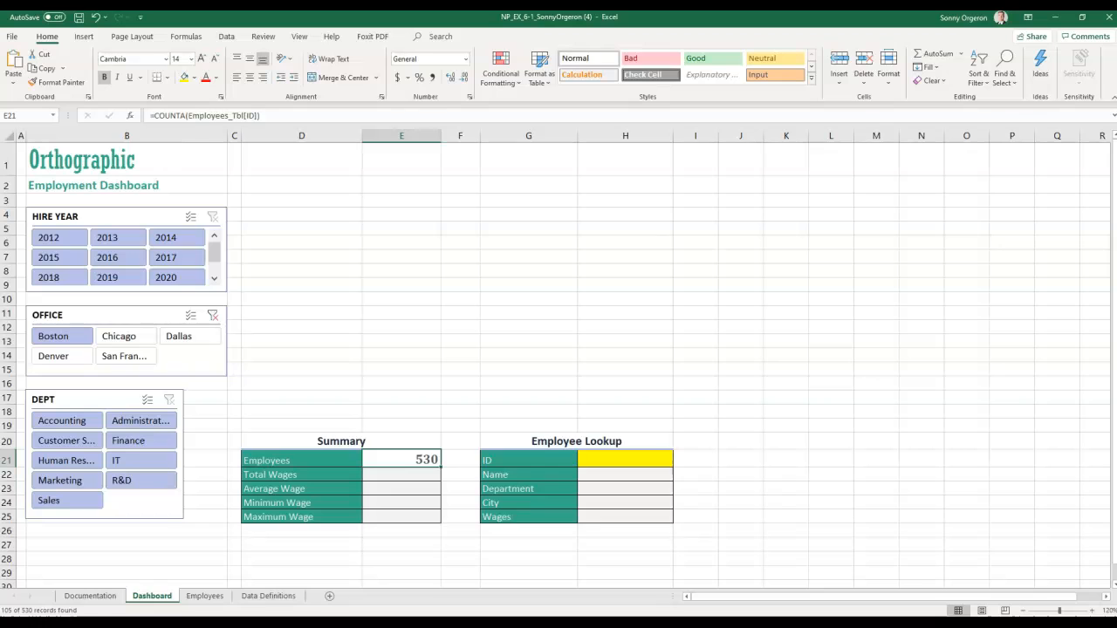
# - Start E21's formula as =SUBTOTAL with the COUNTA function number 3
pyautogui.write('=SUBT')
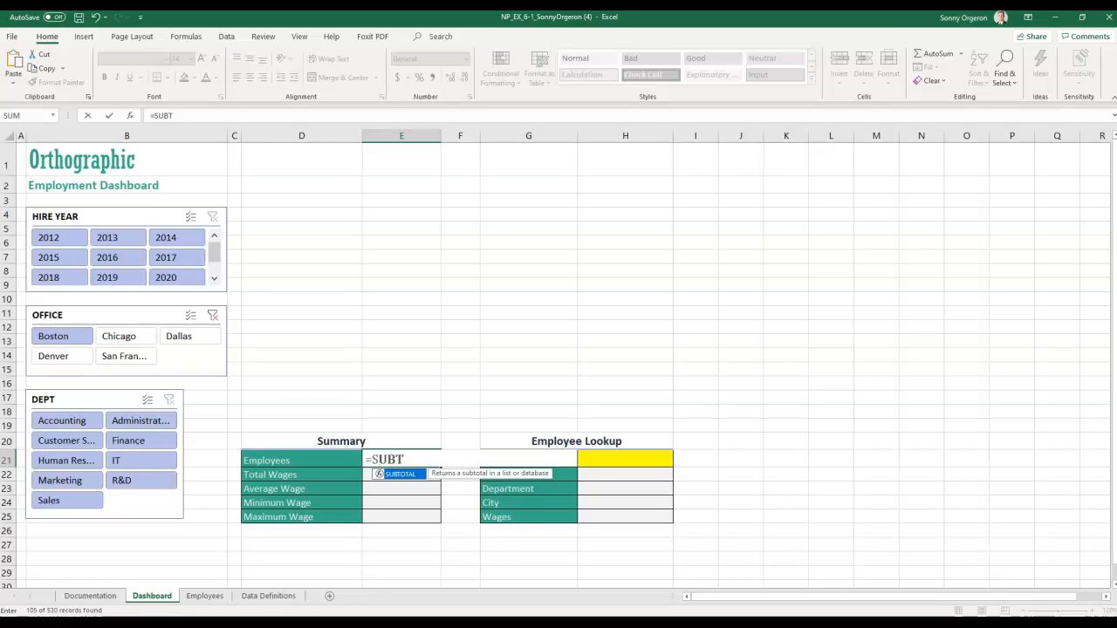
pyautogui.press('Return')
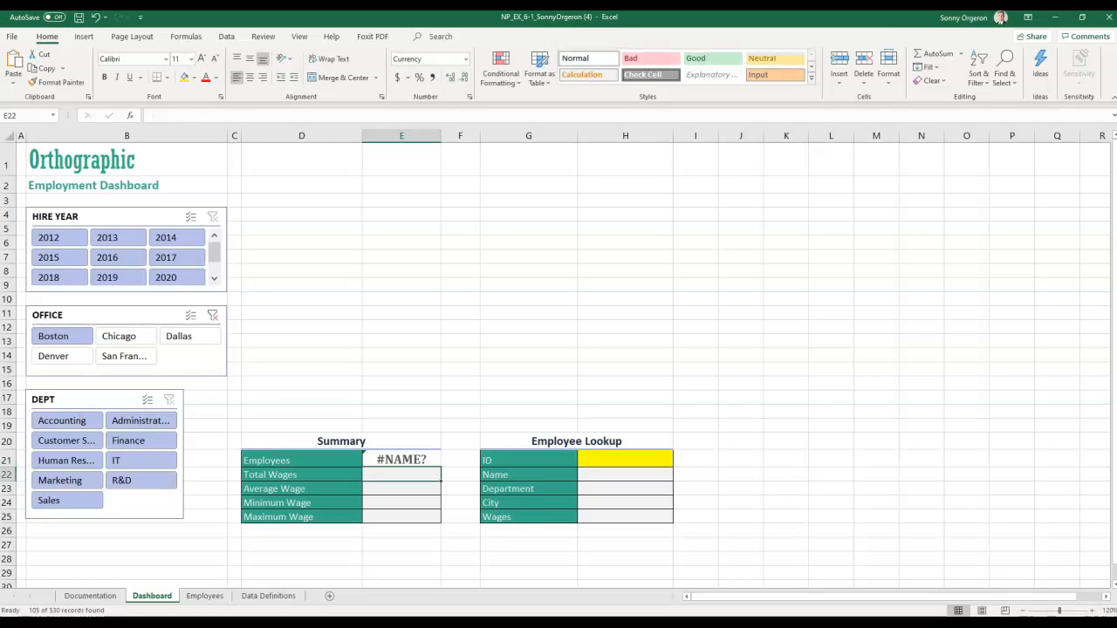
pyautogui.click(430, 460)
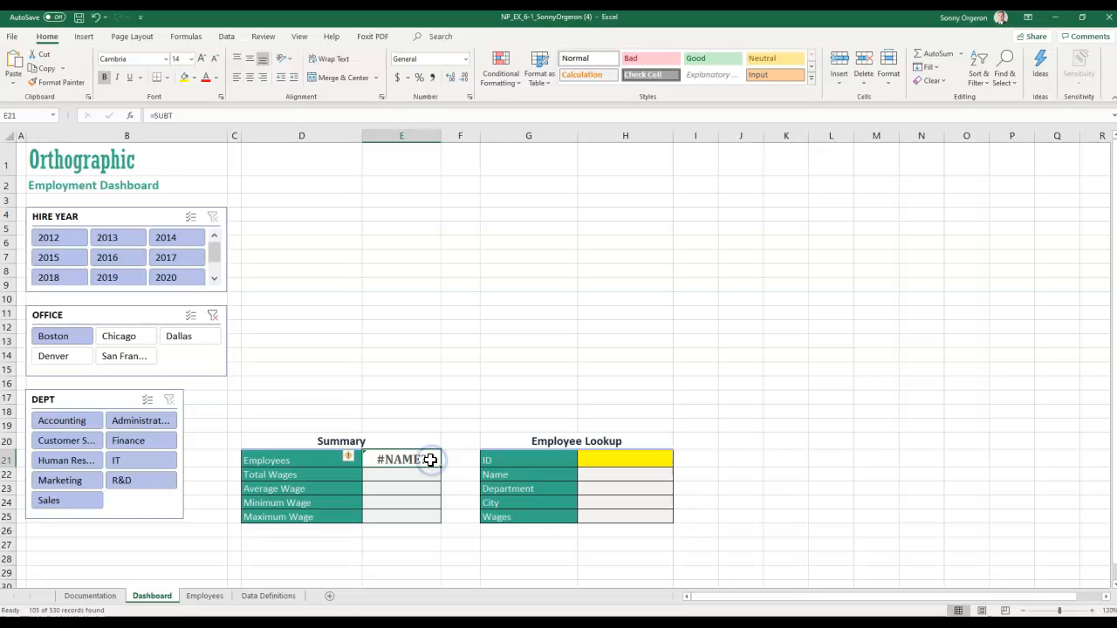
pyautogui.write('=SUN')
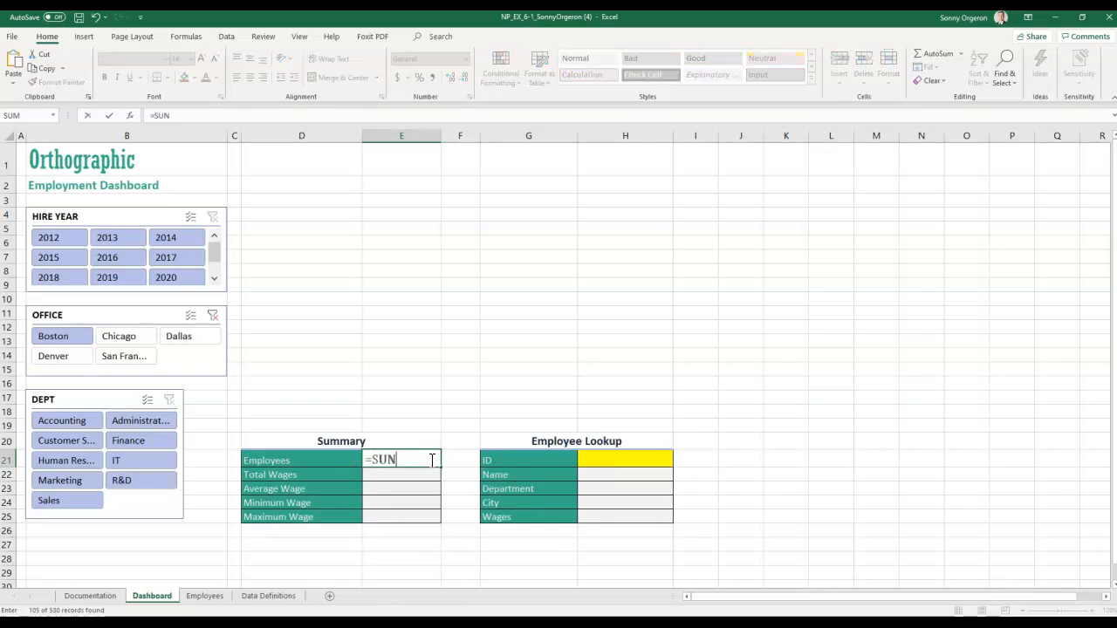
pyautogui.press('Tab')
pyautogui.click(431, 460)
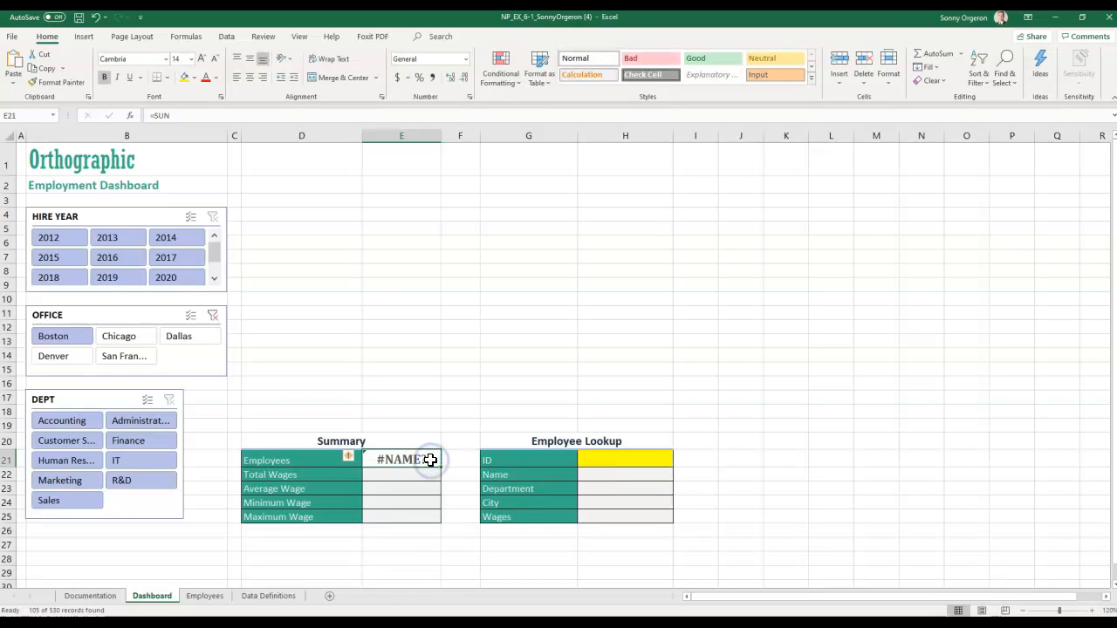
pyautogui.write('=')
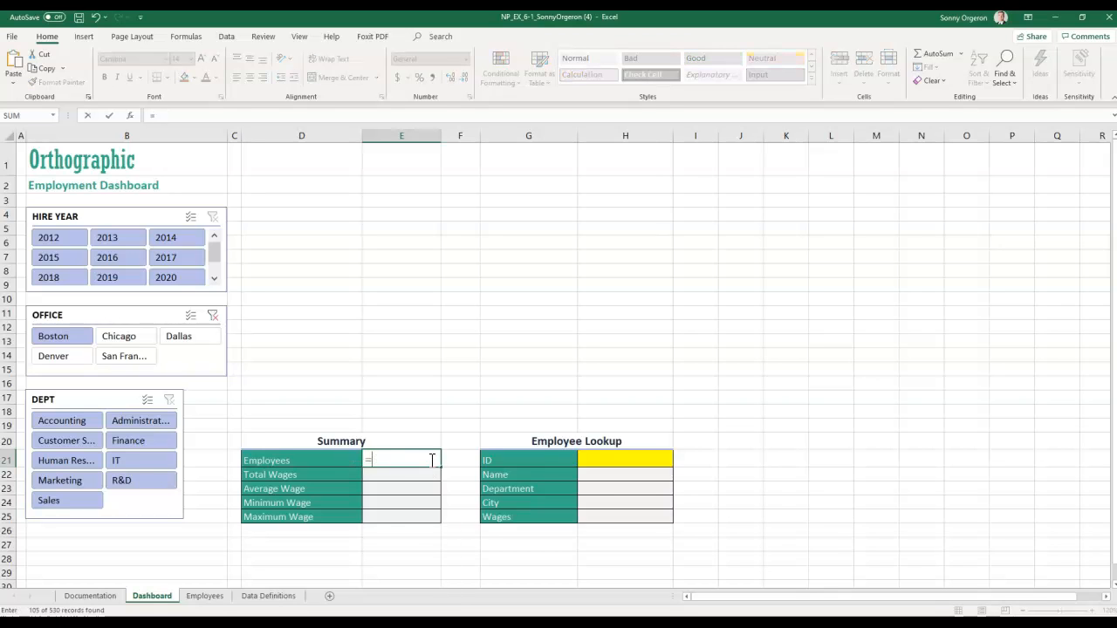
pyautogui.write('SUBT')
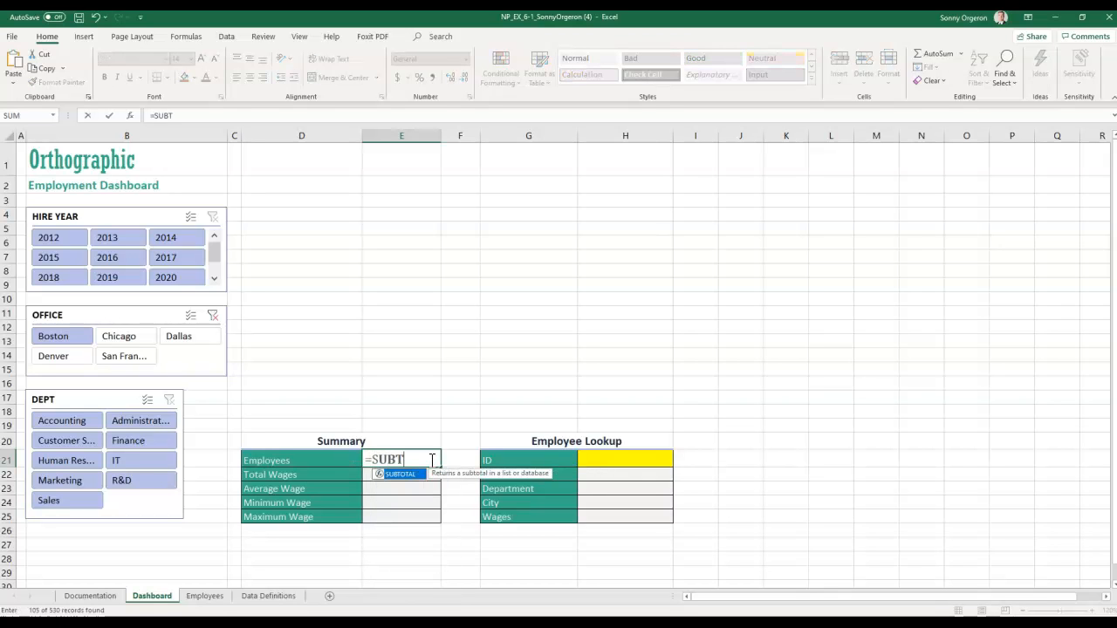
pyautogui.write('O')
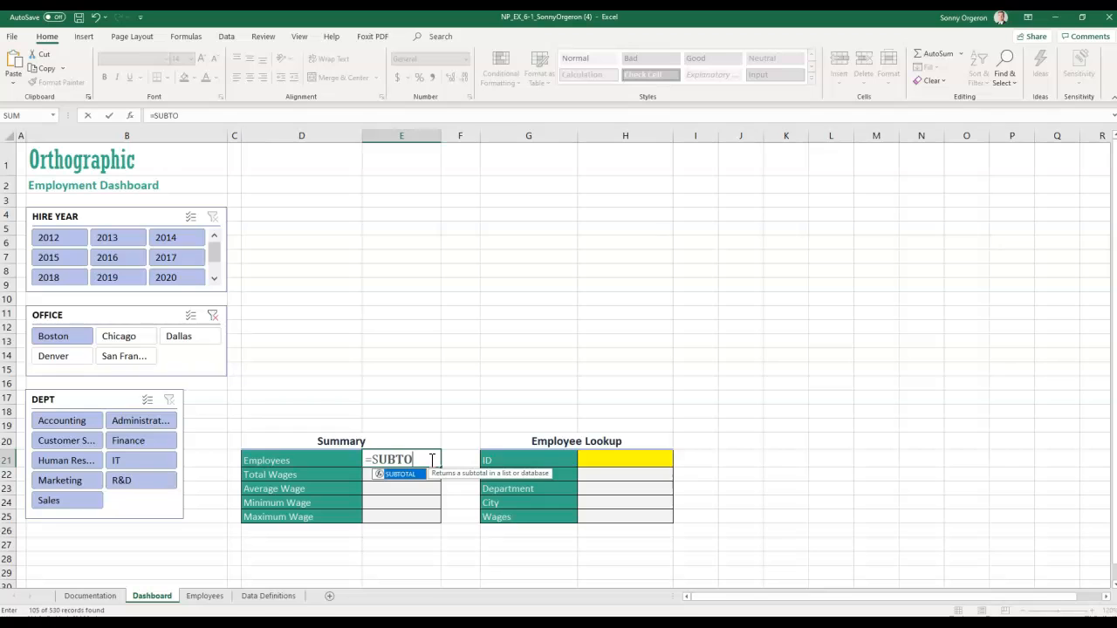
pyautogui.write('TAL')
pyautogui.write('(')
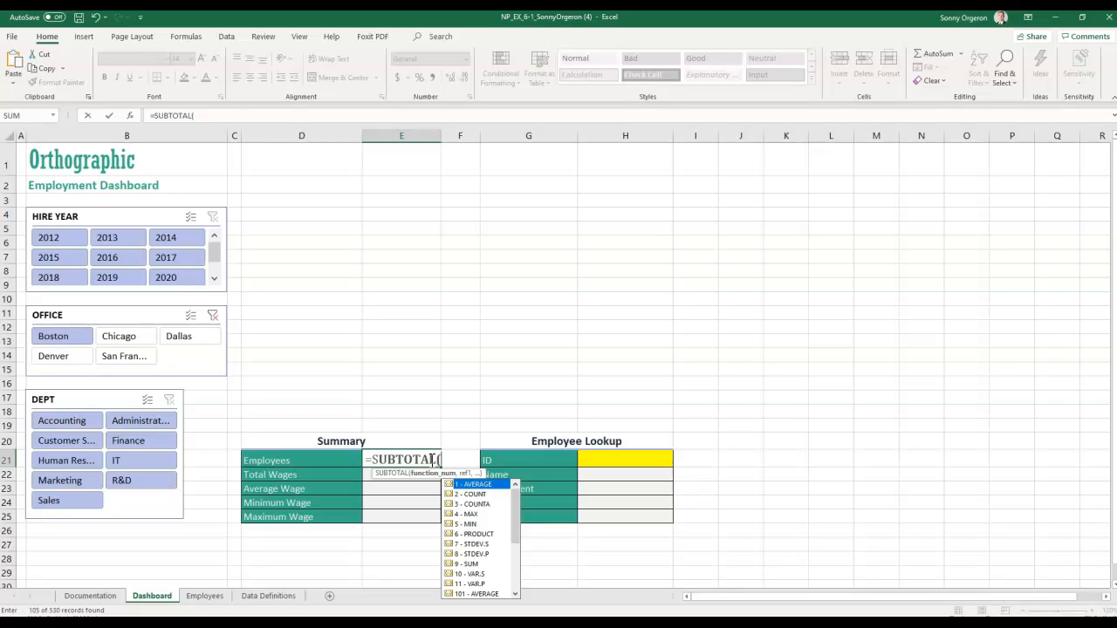
pyautogui.press('Down')
pyautogui.press('Down')
pyautogui.press('Down')
pyautogui.press('Down')
pyautogui.press('Down')
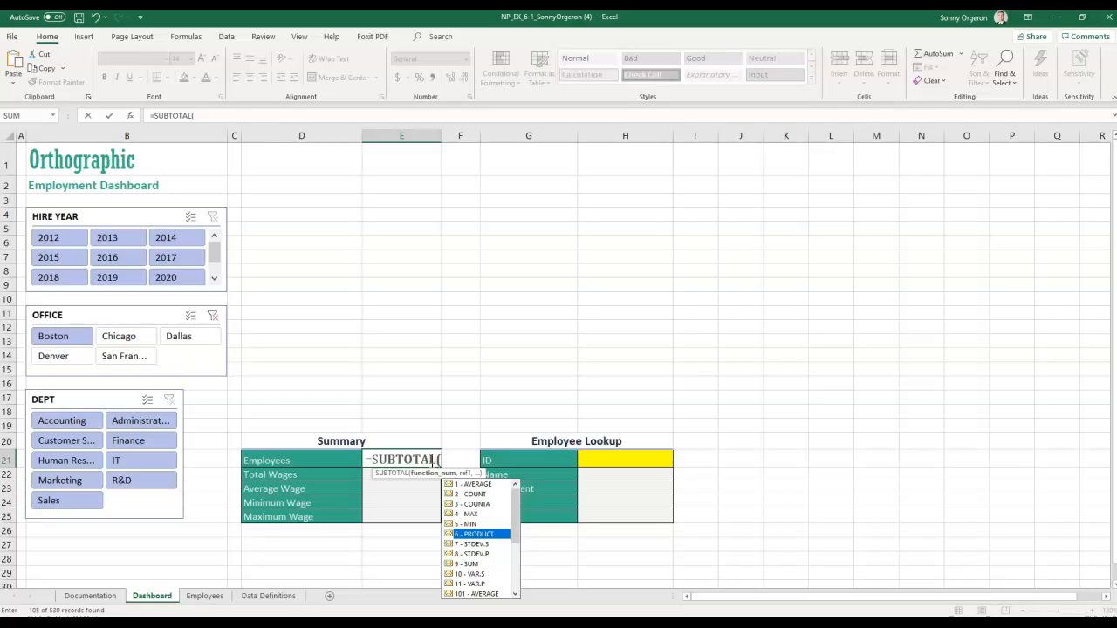
pyautogui.press('Up')
pyautogui.press('Up')
pyautogui.press('Up')
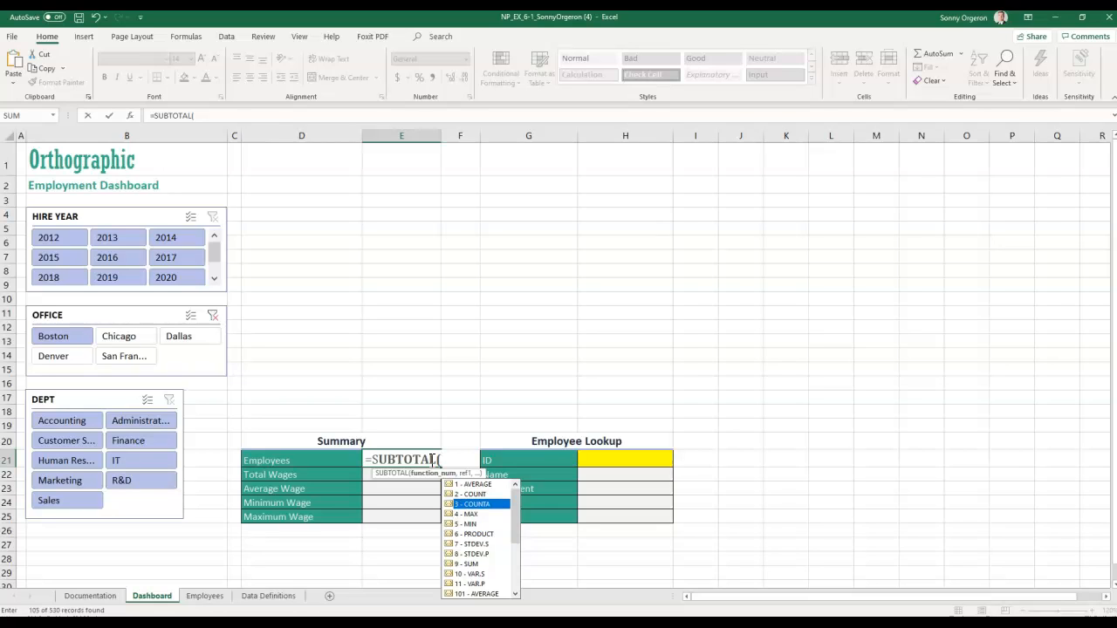
pyautogui.press('Tab')
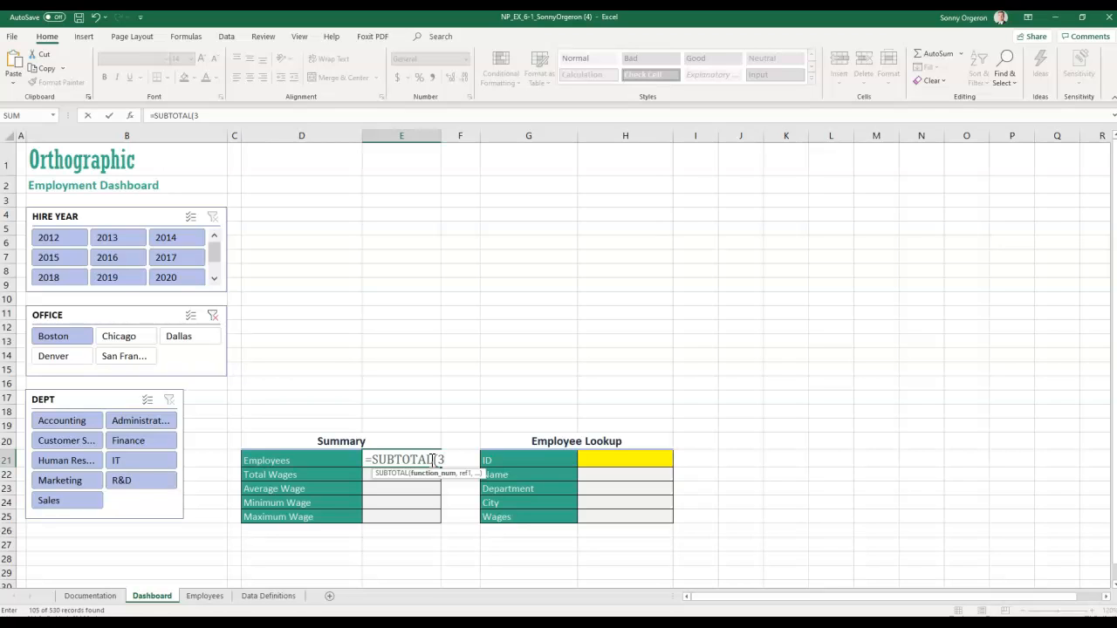
pyautogui.write(', em')
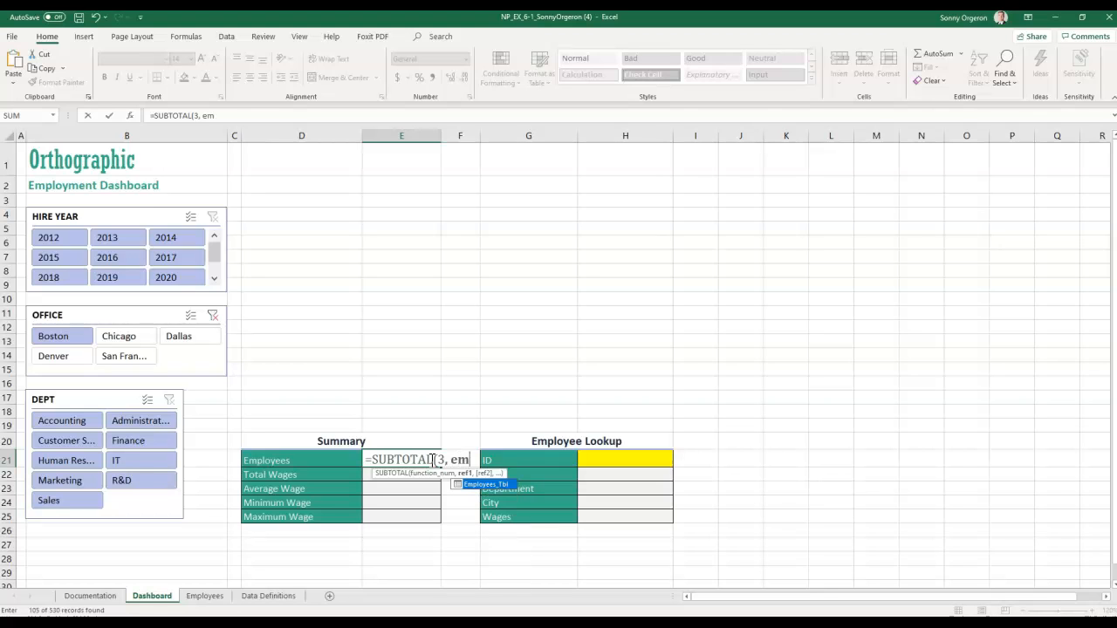
pyautogui.hotkey('ctrl', 'Return')
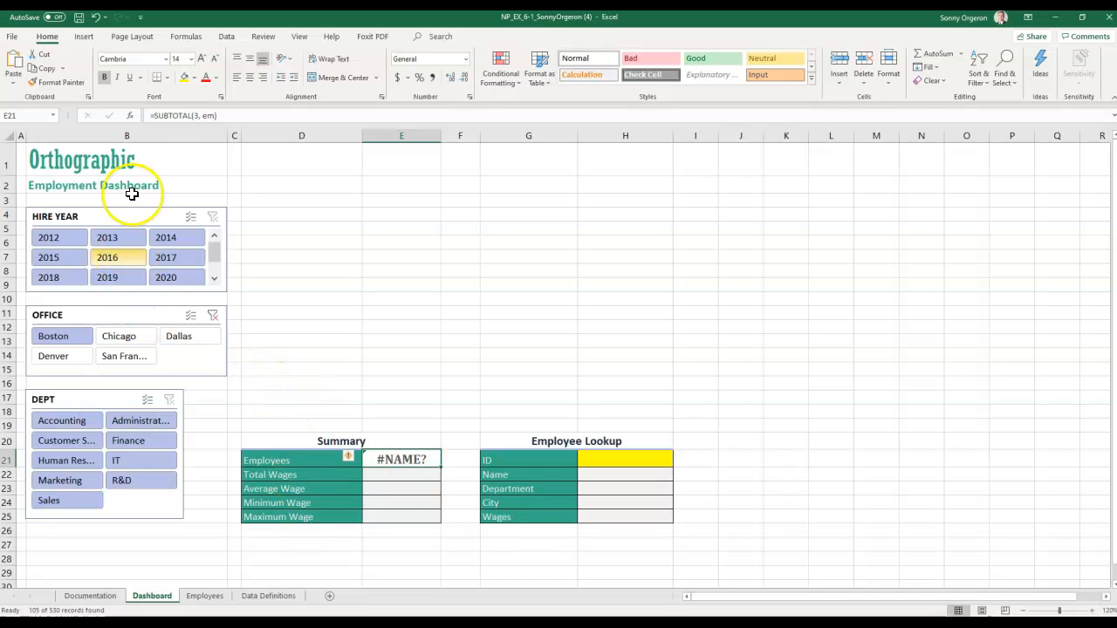
# - Complete it as =SUBTOTAL(3,employees_tbl[ID]) and accept Excel's suggested correction
pyautogui.click(214, 115)
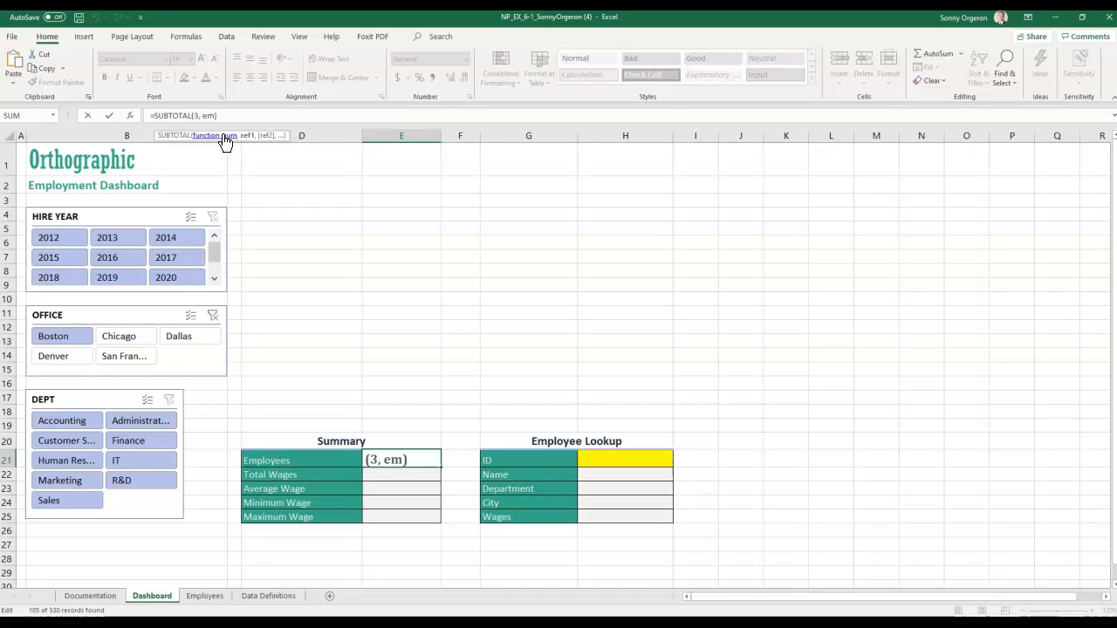
pyautogui.write('ployee')
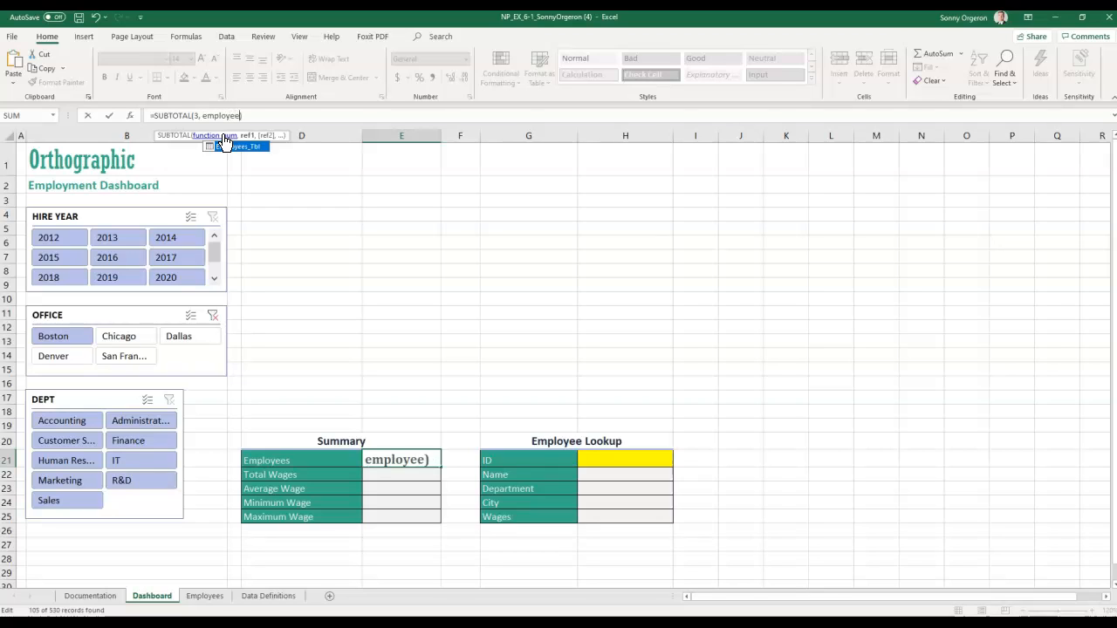
pyautogui.write('s_tbl')
pyautogui.write('[ID]')
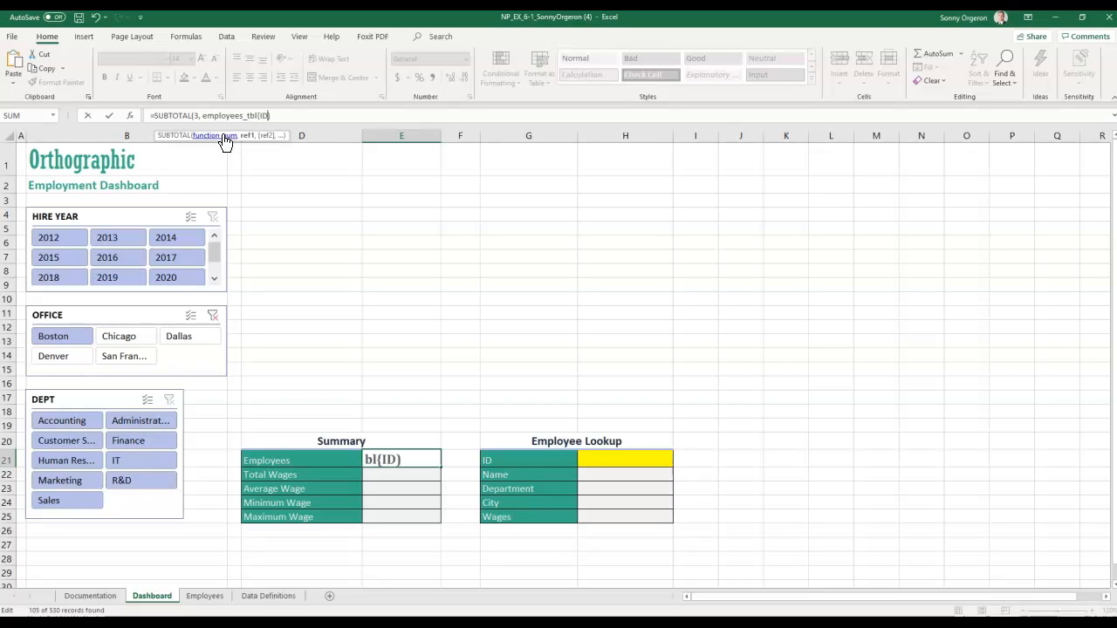
pyautogui.write('))')
pyautogui.press('Return')
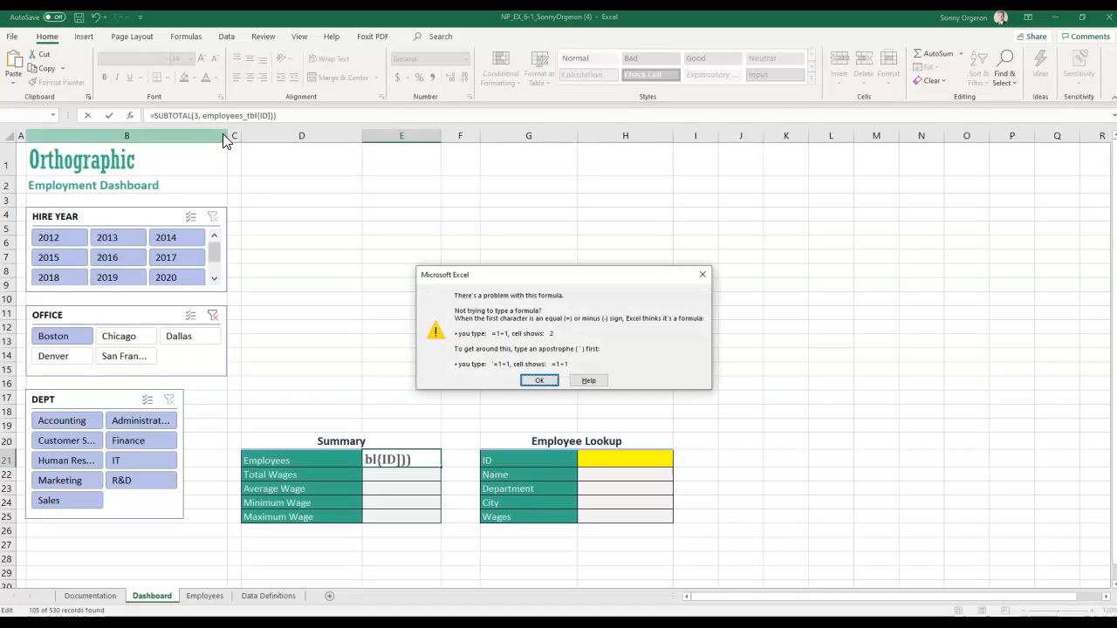
pyautogui.press('Return')
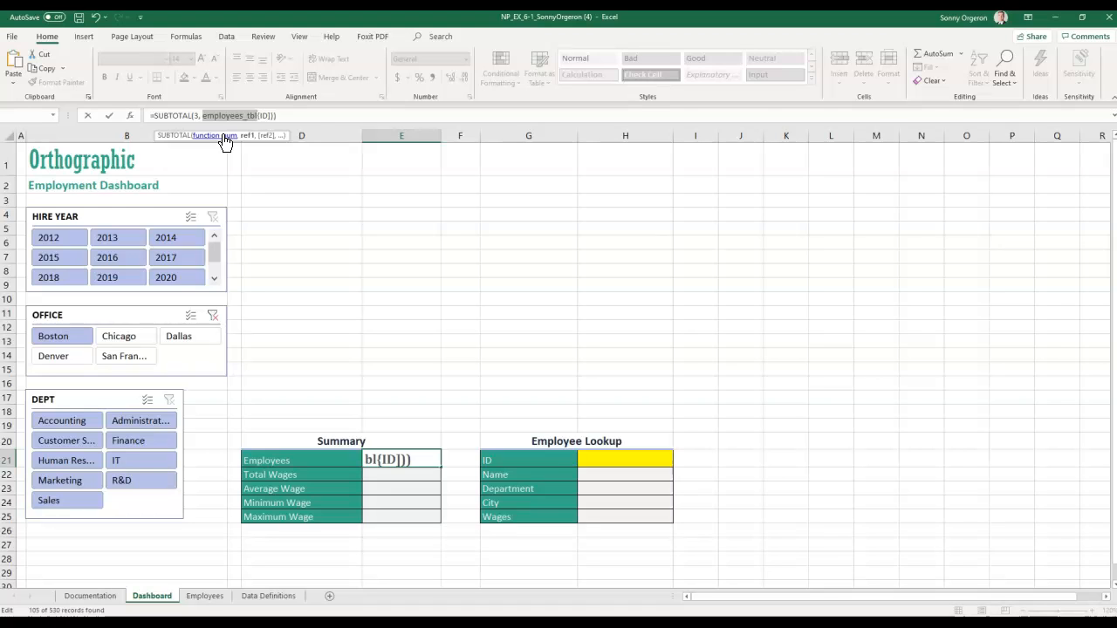
pyautogui.click(288, 116)
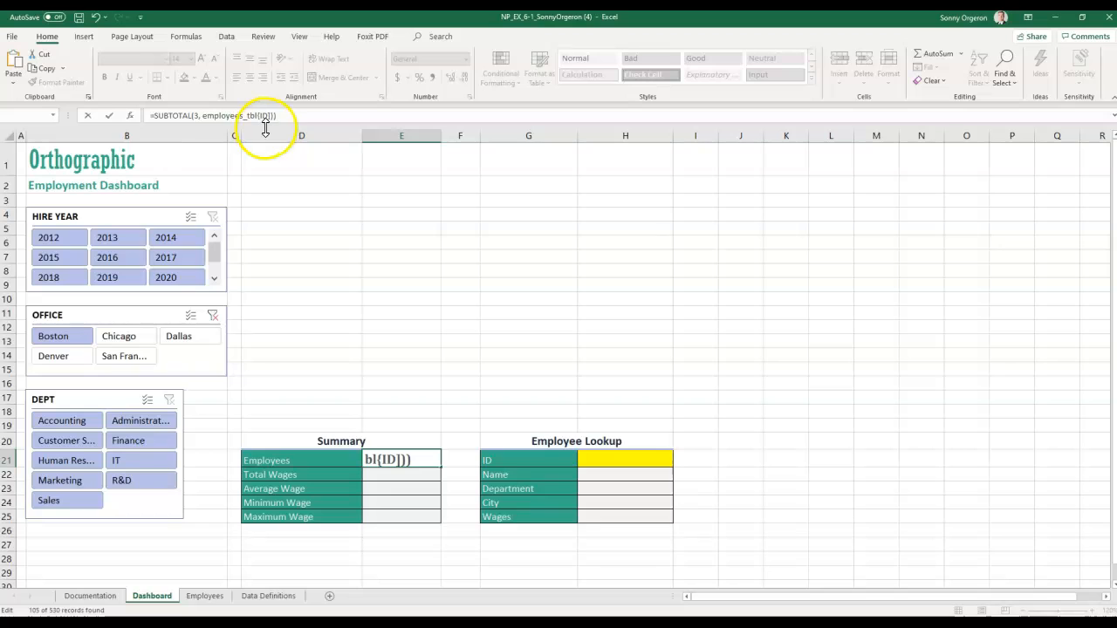
pyautogui.click(263, 117)
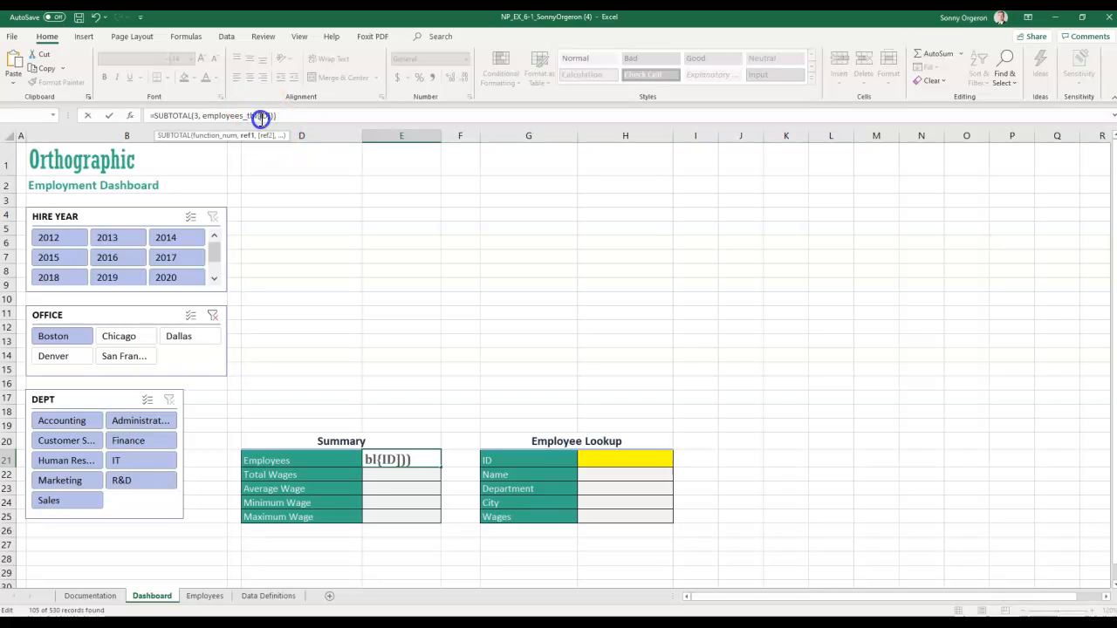
pyautogui.press('BackSpace')
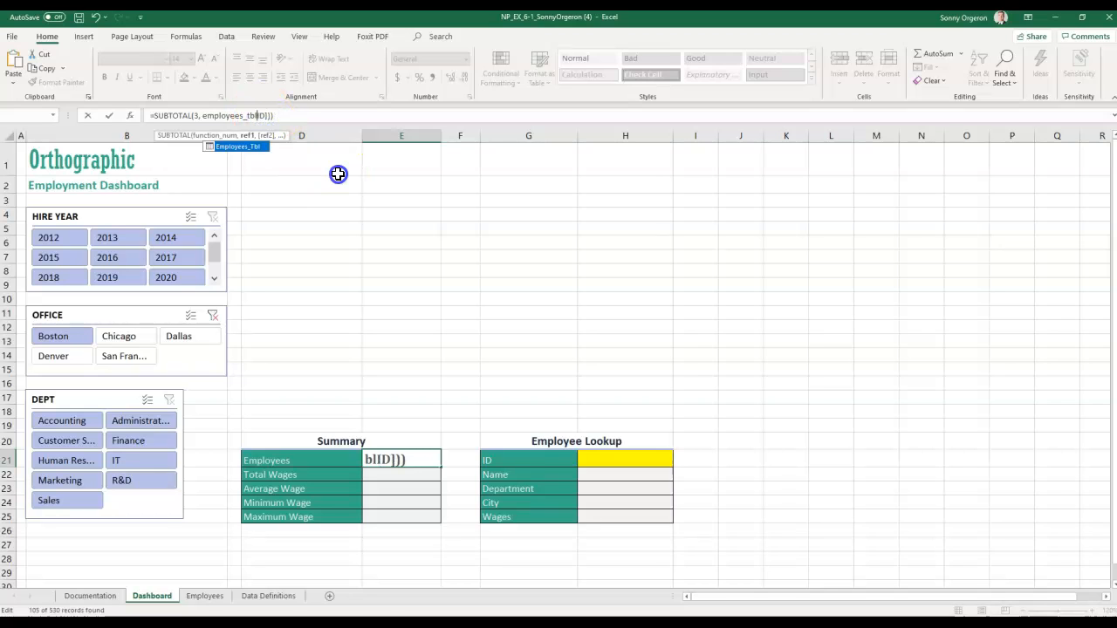
pyautogui.write('[')
pyautogui.press('Return')
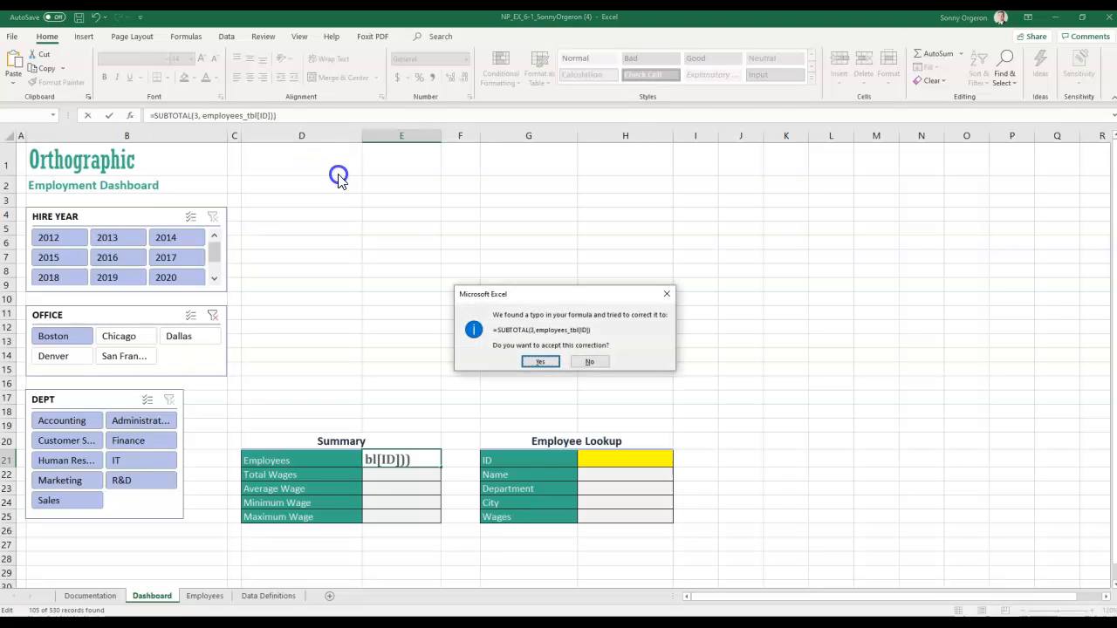
pyautogui.press('Return')
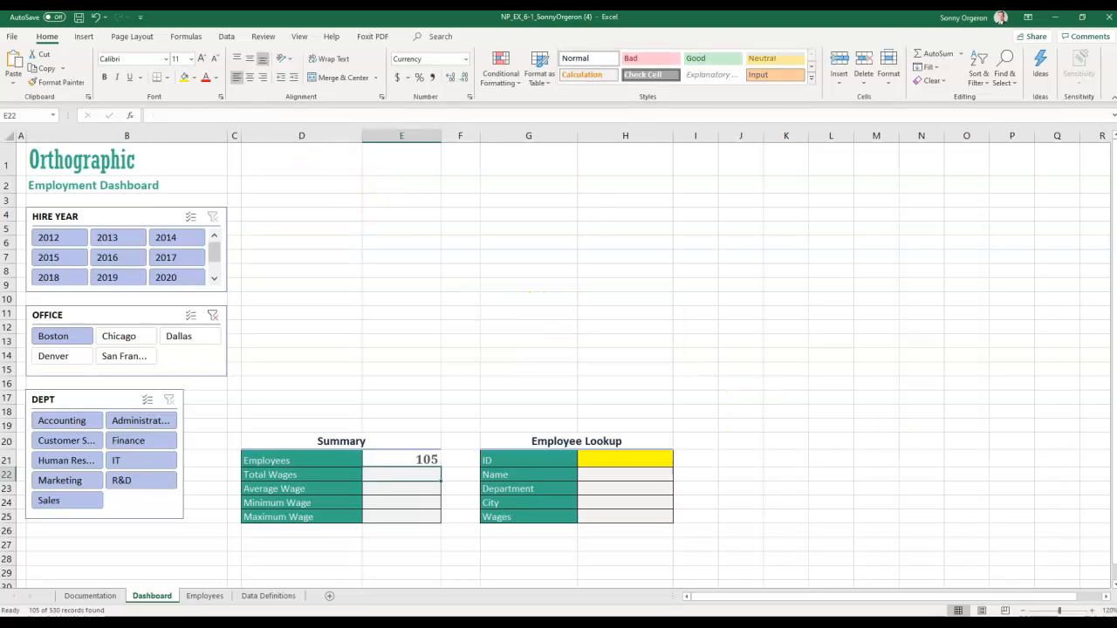
# - Put =SUBTOTAL(9,Employees_Tbl[WAGES]) in E22 so Total Wages shows $7,193,100
pyautogui.click(425, 459)
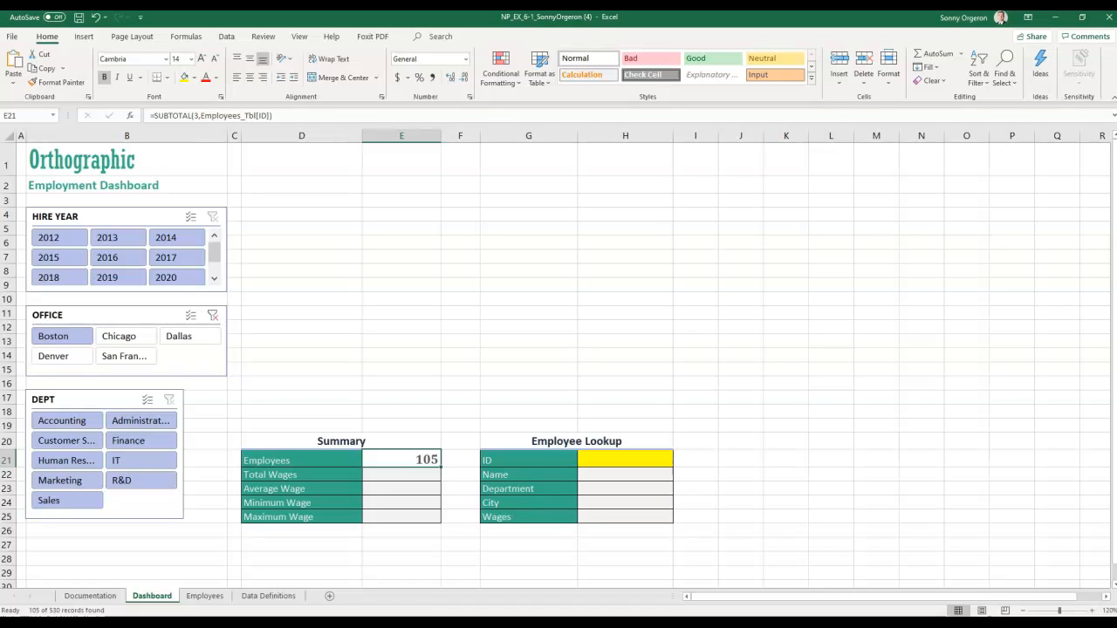
pyautogui.click(392, 478)
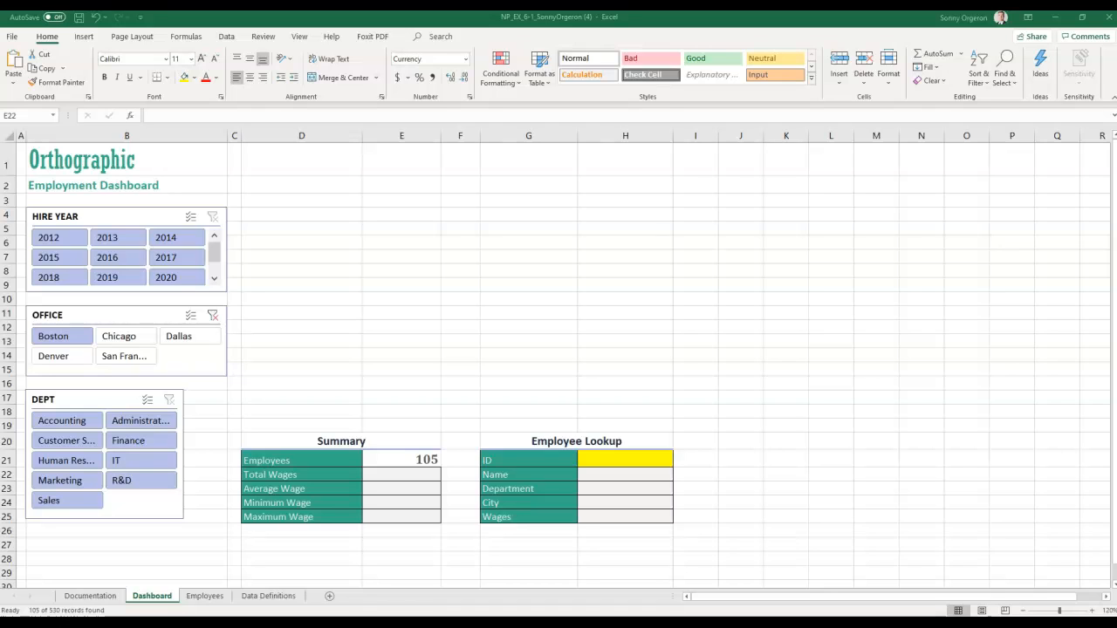
pyautogui.click(199, 116)
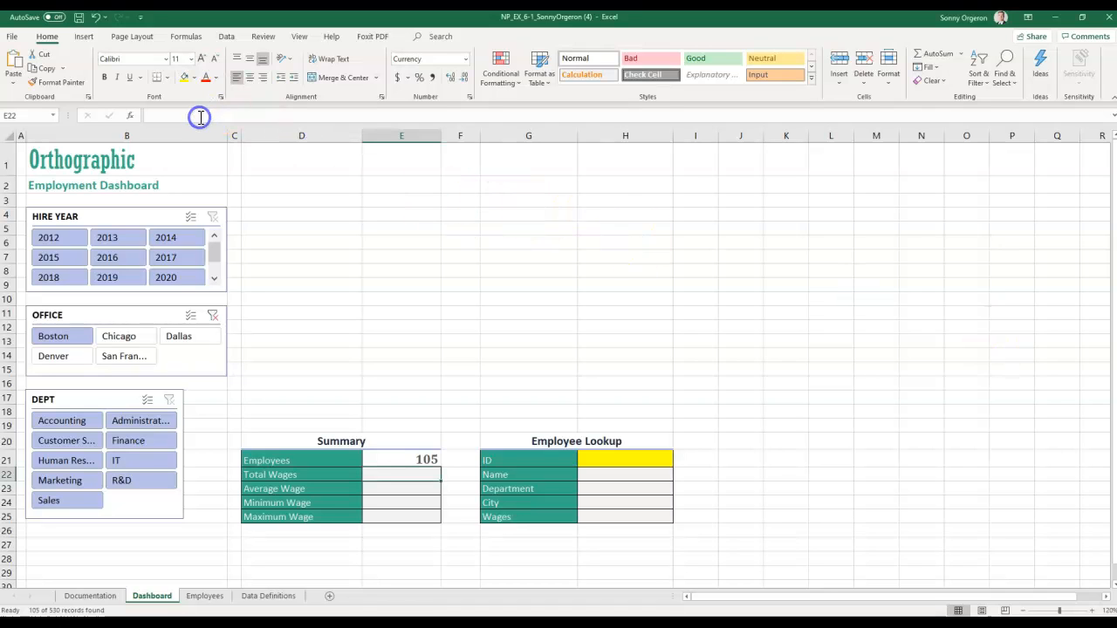
pyautogui.write('=SUBTOTAL(9,Employees_Tbl[WAGES])')
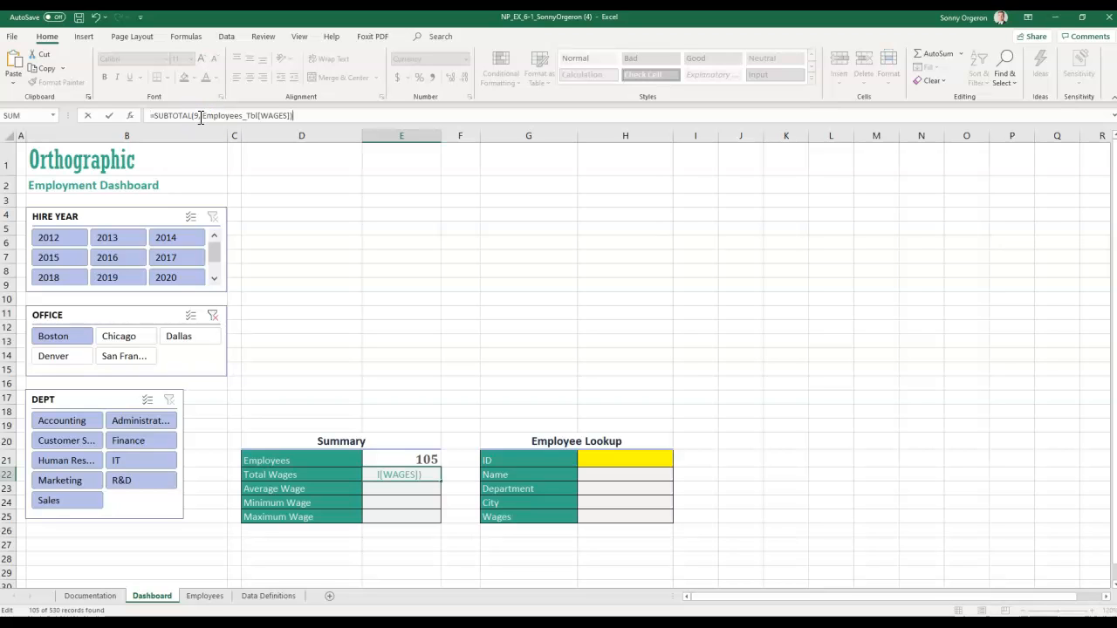
pyautogui.press('Return')
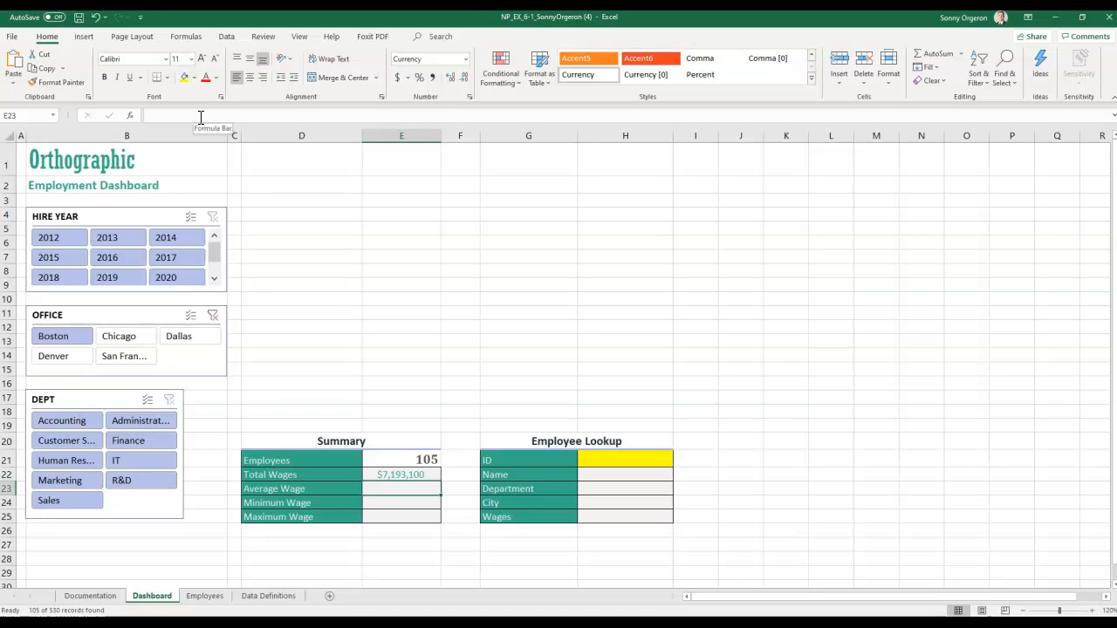
pyautogui.press('Up')
pyautogui.click(408, 459)
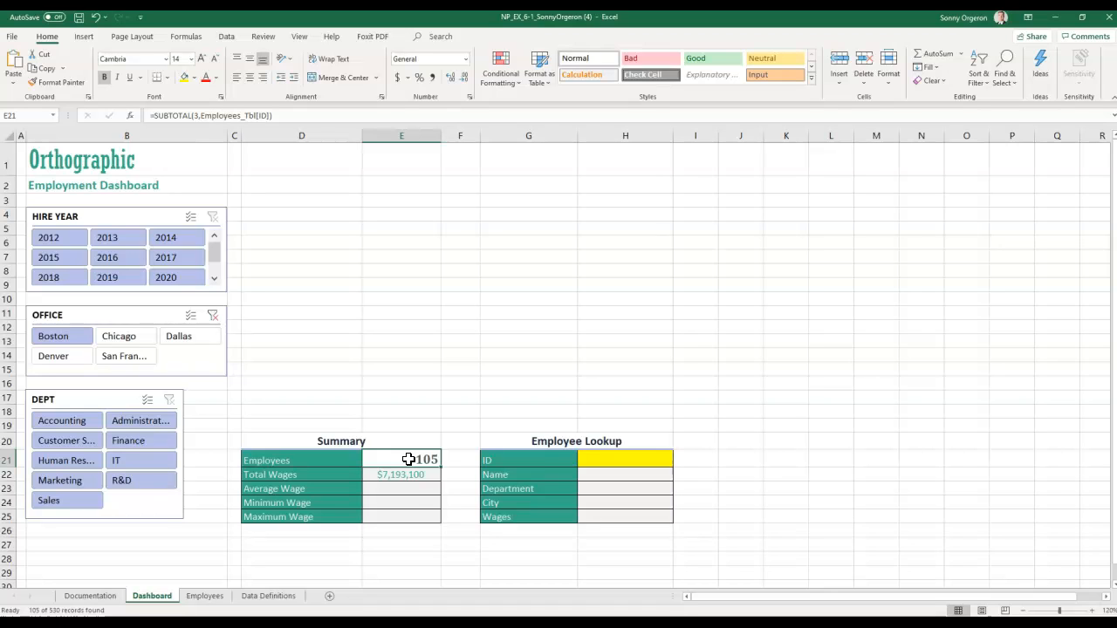
pyautogui.click(411, 488)
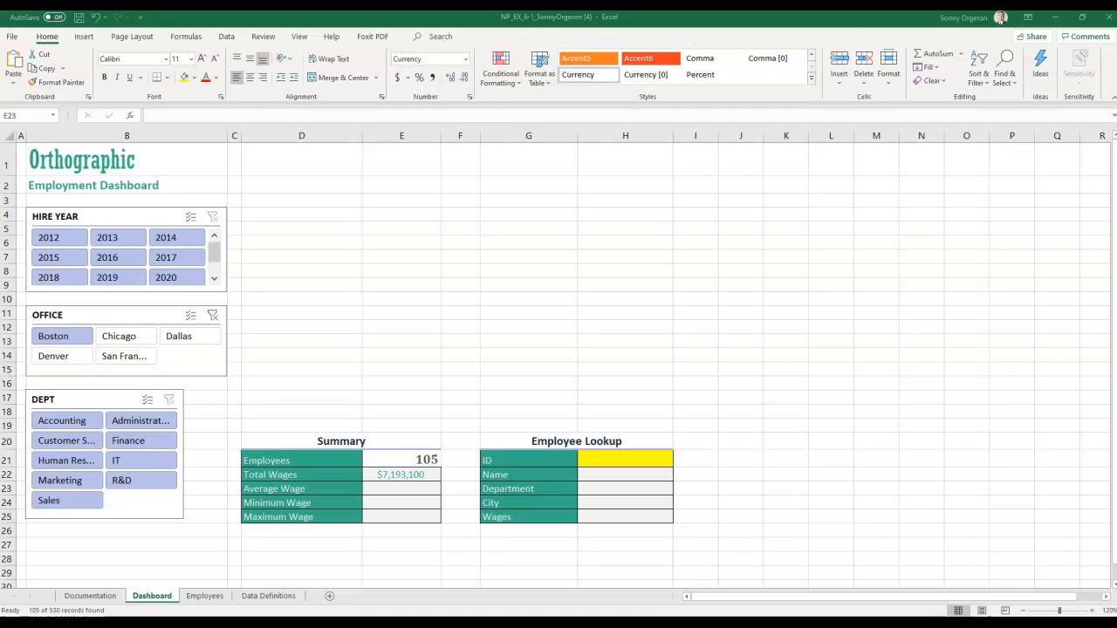
# - Paste the SUBTOTAL(1) average-wage formula into E23, giving 68505.714
pyautogui.click(394, 489)
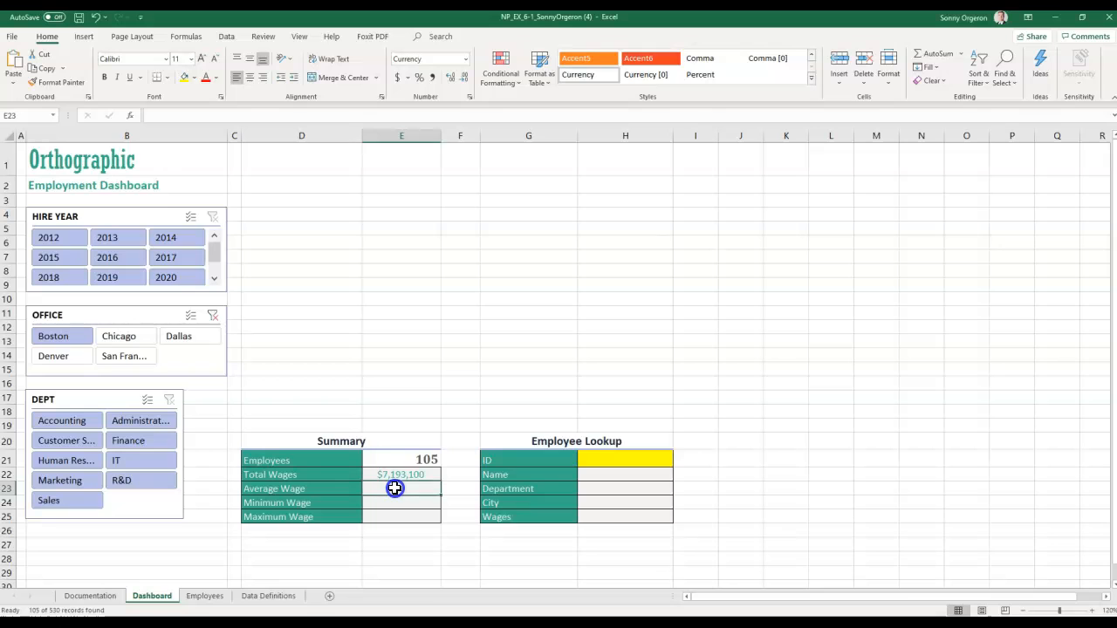
pyautogui.rightClick(394, 489)
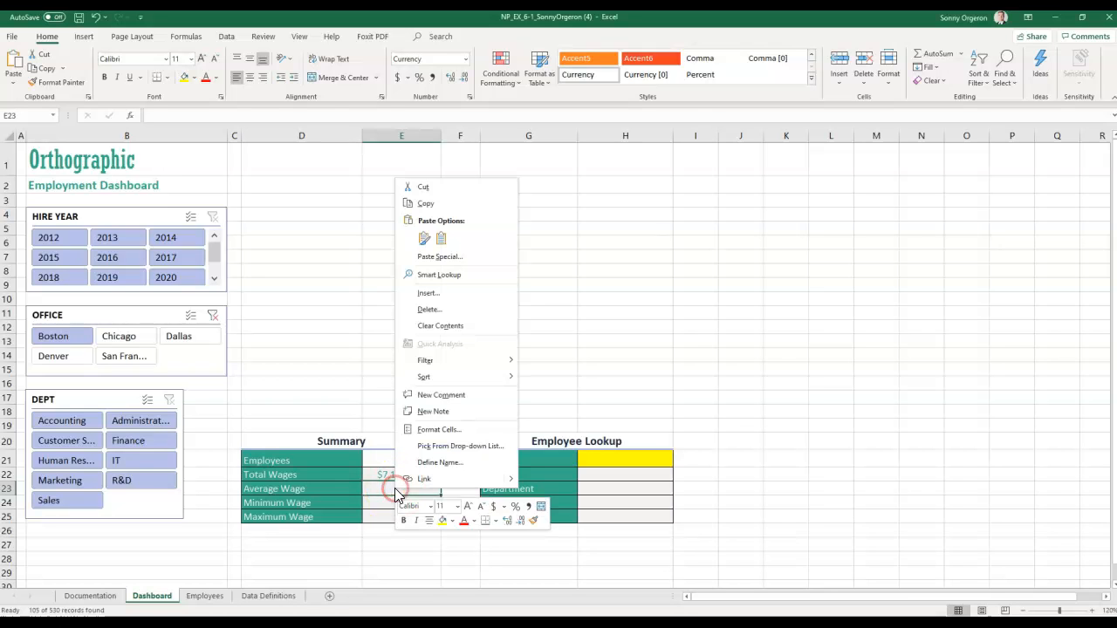
pyautogui.click(428, 241)
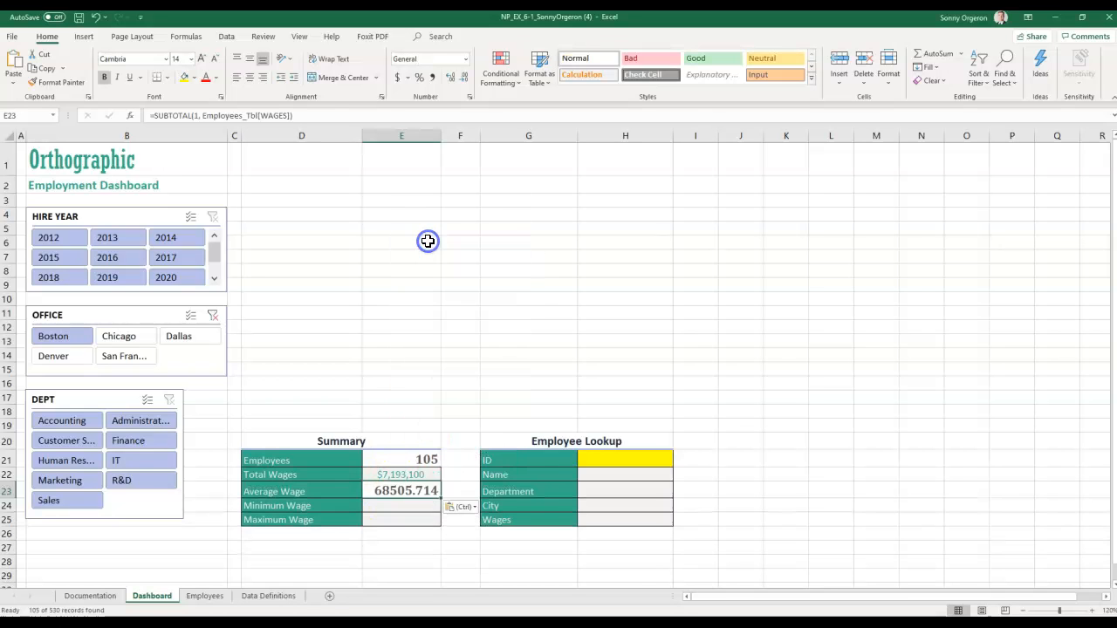
# - Paste the SUBTOTAL(5) minimum-wage formula into E24, giving 28400
pyautogui.click(399, 504)
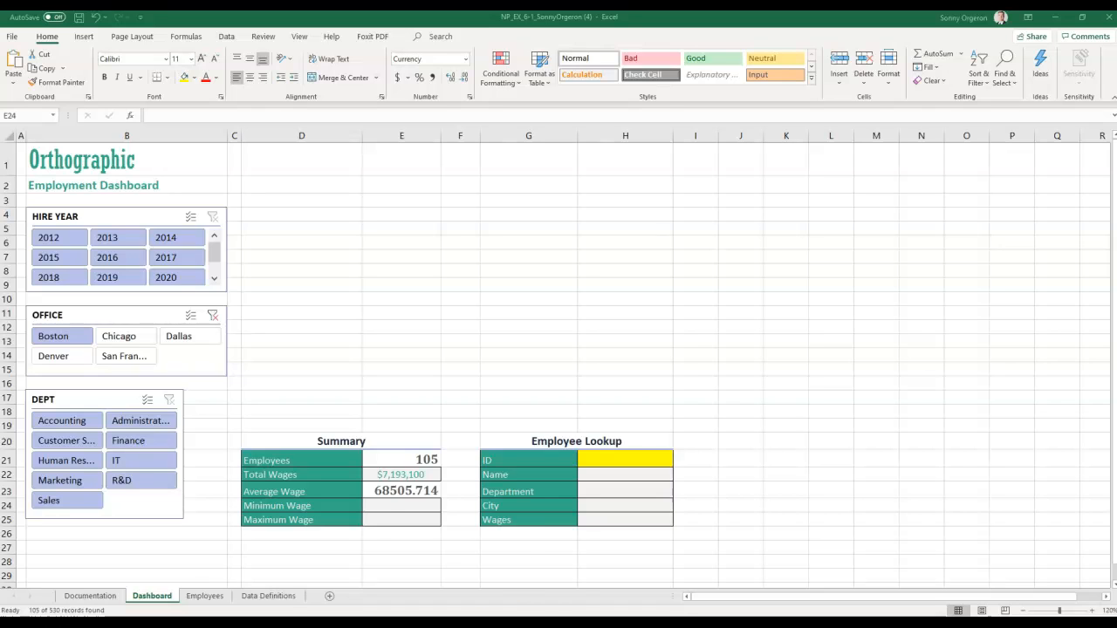
pyautogui.click(401, 505)
pyautogui.rightClick(401, 505)
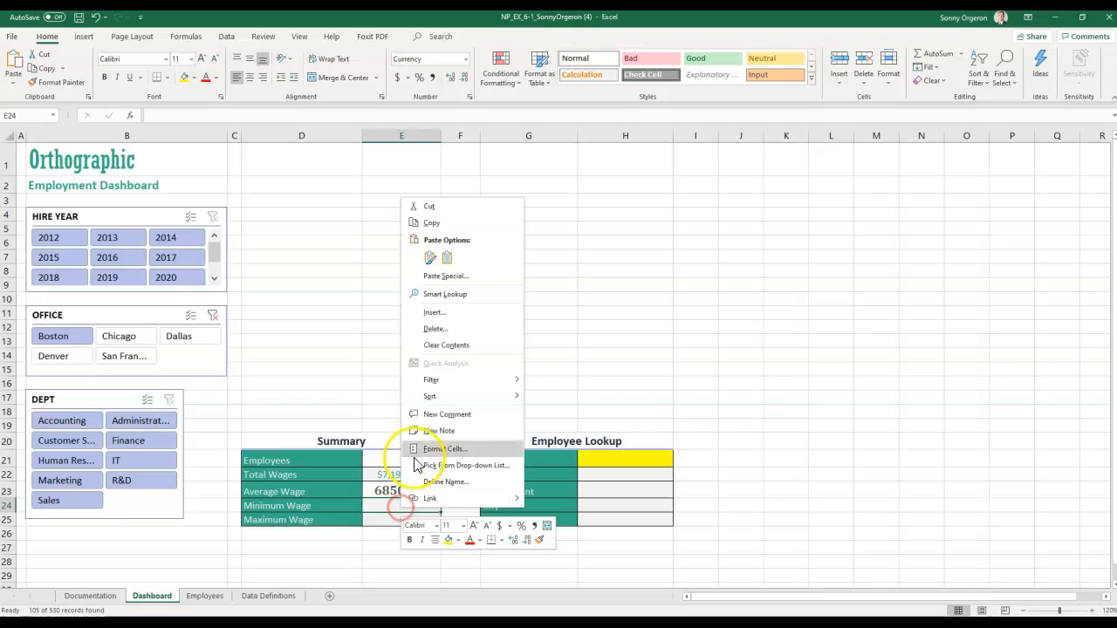
pyautogui.click(430, 257)
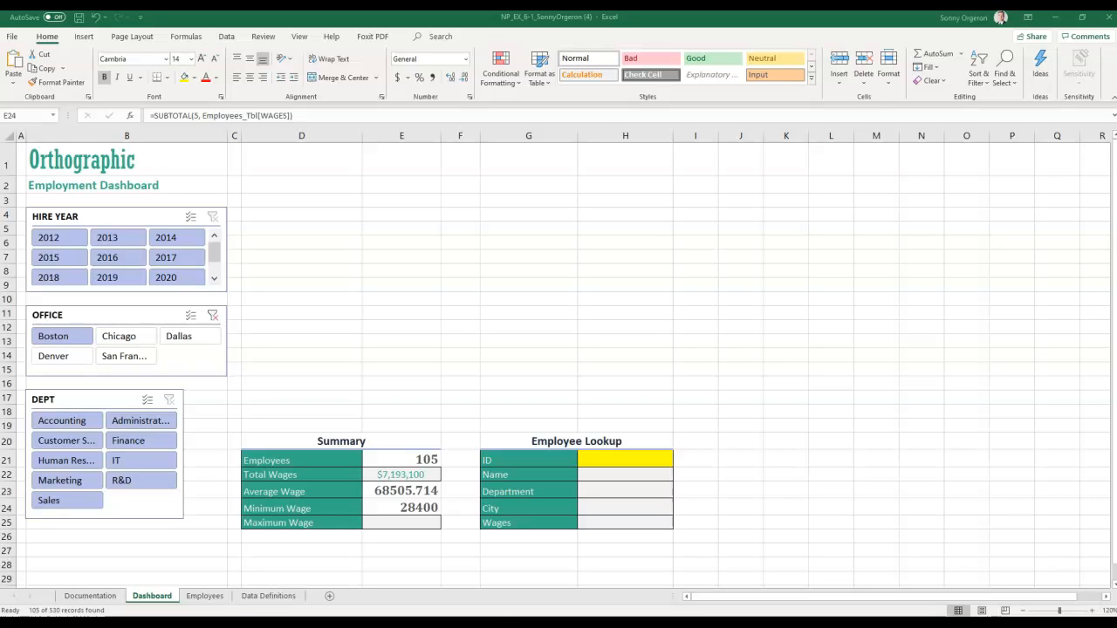
# - Paste =SUBTOTAL(4,Employees_Tbl[WAGES]) into E25 for a Maximum Wage of 120000
pyautogui.click(404, 512)
pyautogui.click(404, 522)
pyautogui.hotkey('ctrl', 'v')
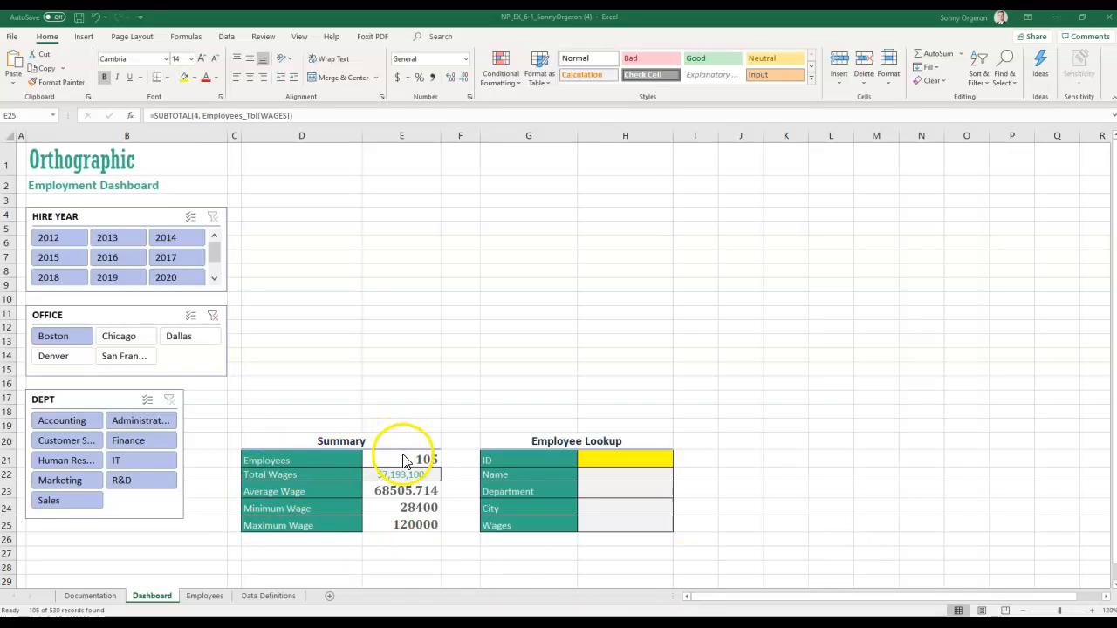
pyautogui.press('F2')
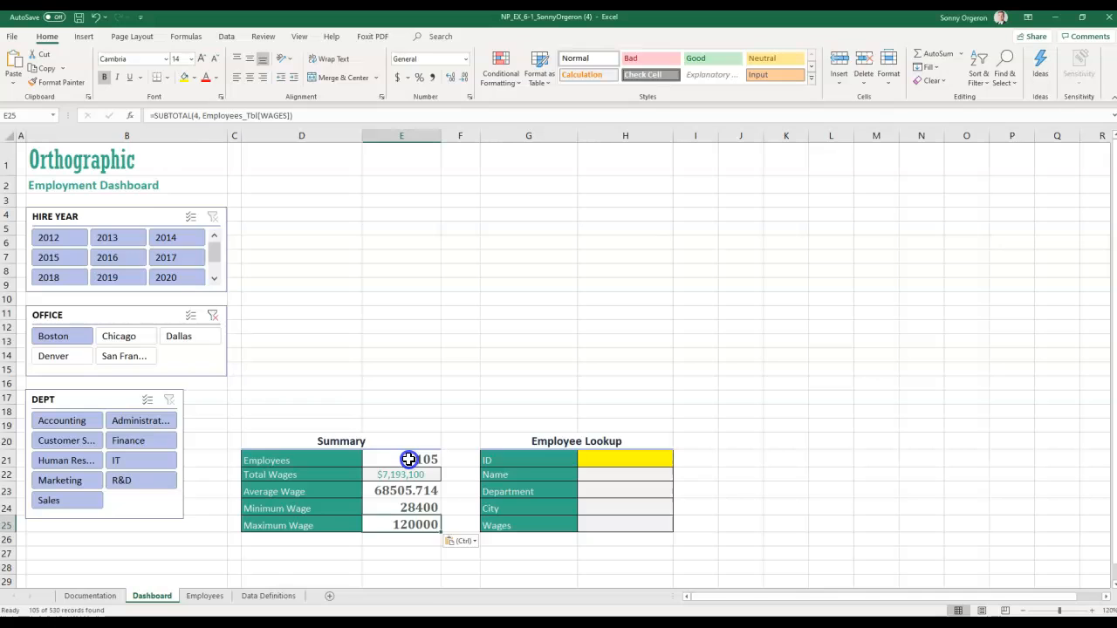
pyautogui.click(408, 459)
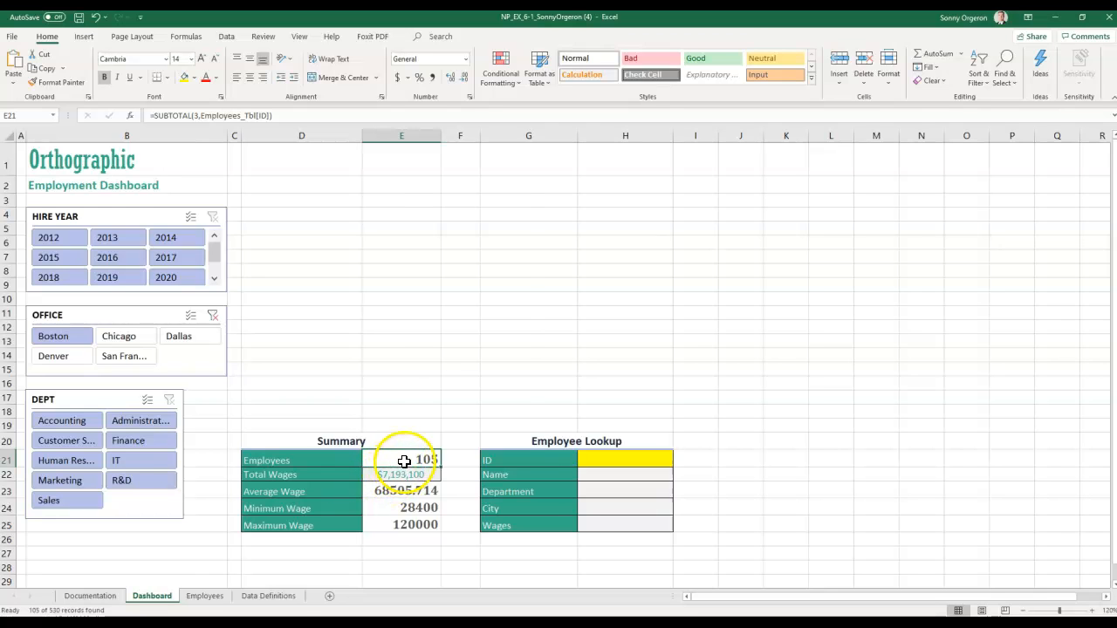
# - Copy E21's bold formatting onto the wage values E22:E25 with Format Painter
pyautogui.rightClick(405, 463)
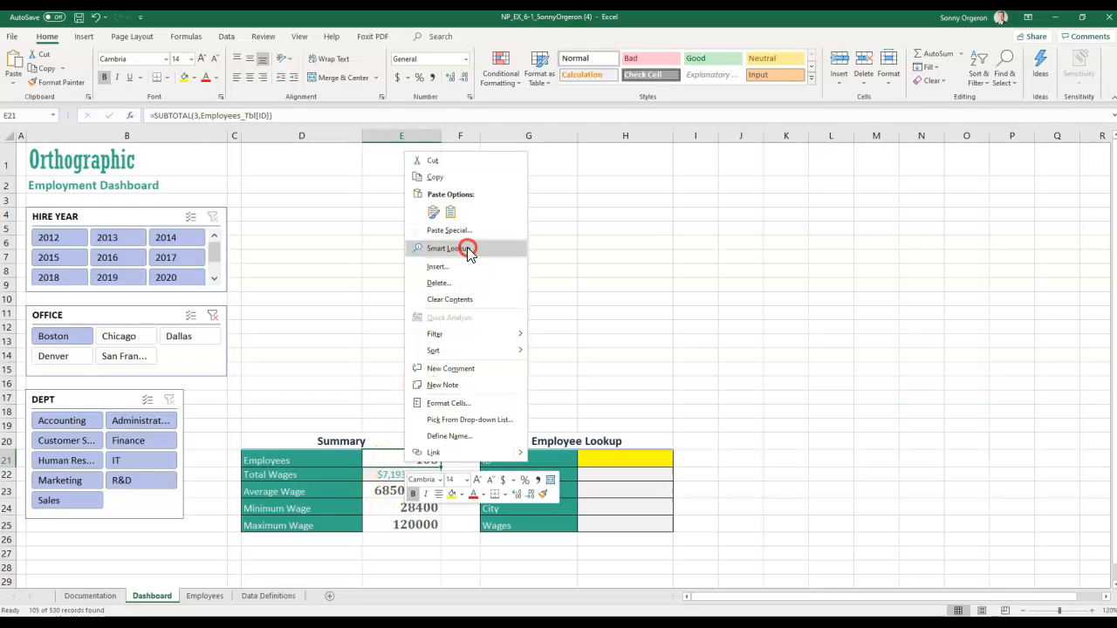
pyautogui.click(554, 497)
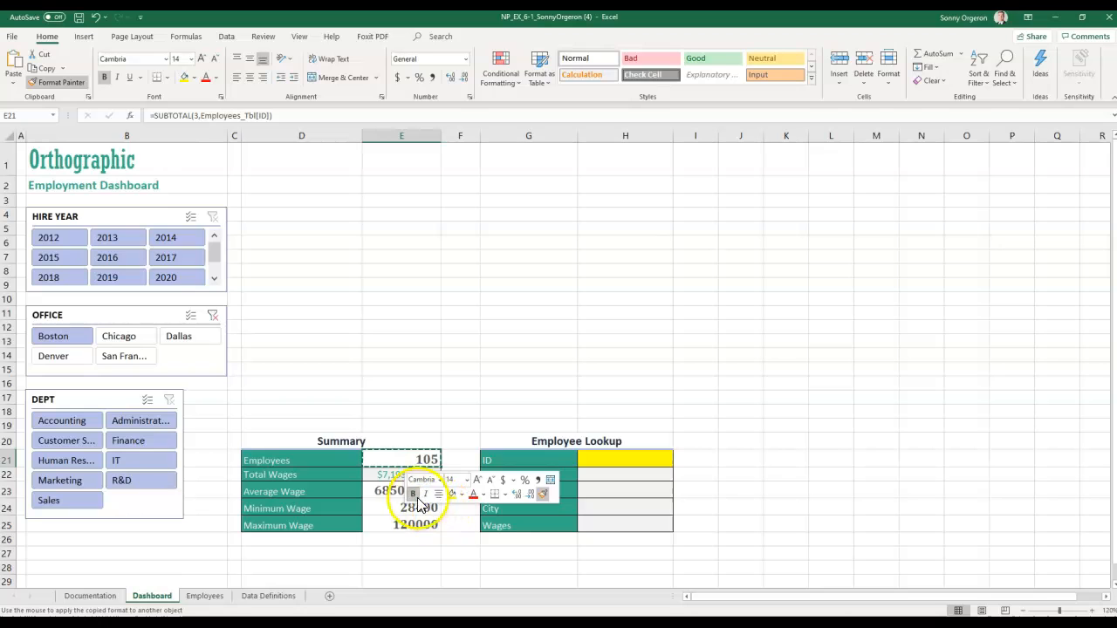
pyautogui.moveTo(385, 477); pyautogui.dragTo(385, 516)
pyautogui.click(391, 555)
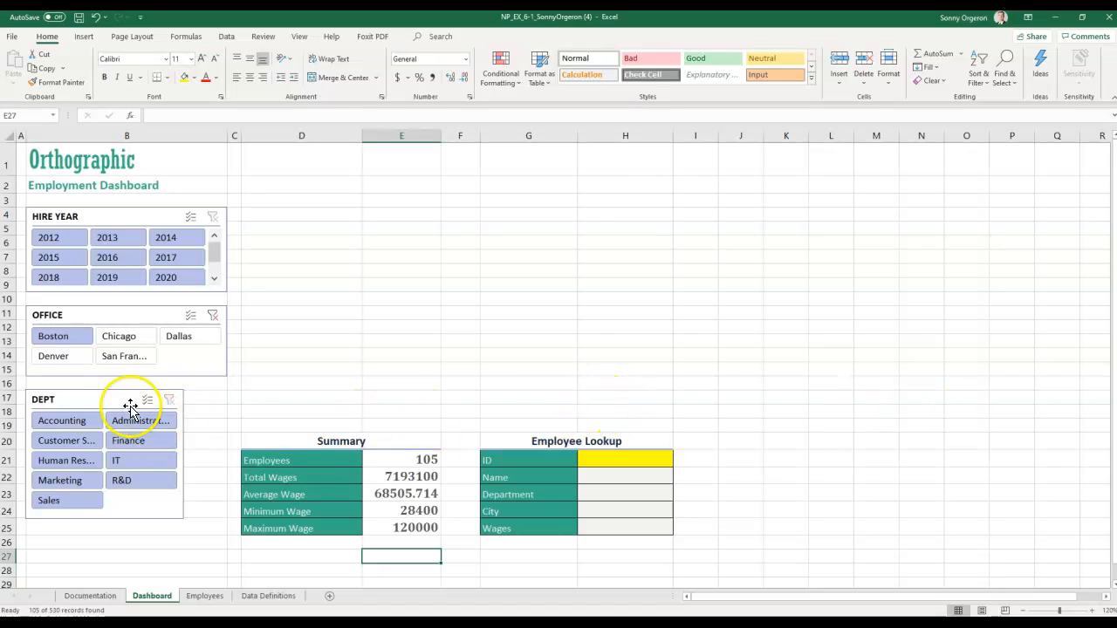
# - Filter the dashboard to Accounting, then clear the HIRE YEAR, OFFICE and DEPT slicer filters
pyautogui.click(77, 423)
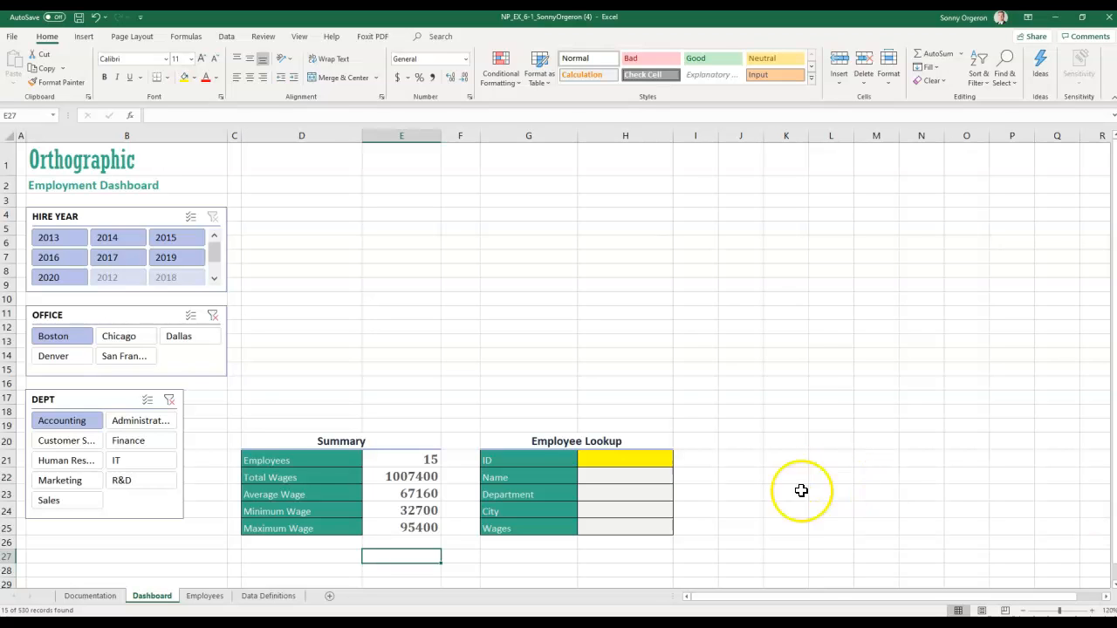
pyautogui.click(213, 217)
pyautogui.click(213, 315)
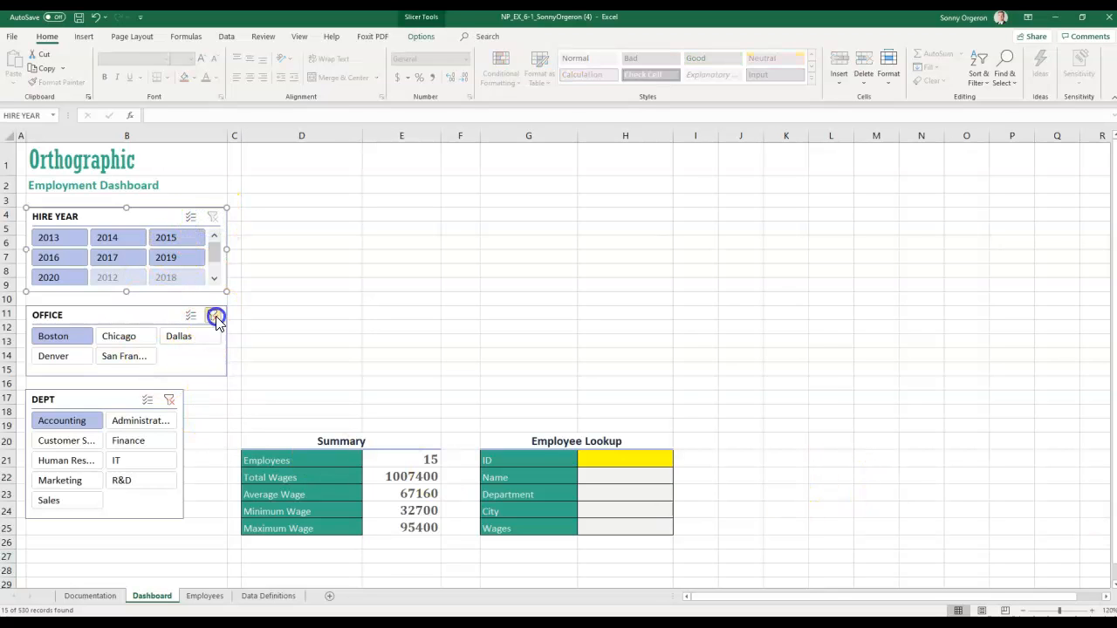
pyautogui.click(169, 400)
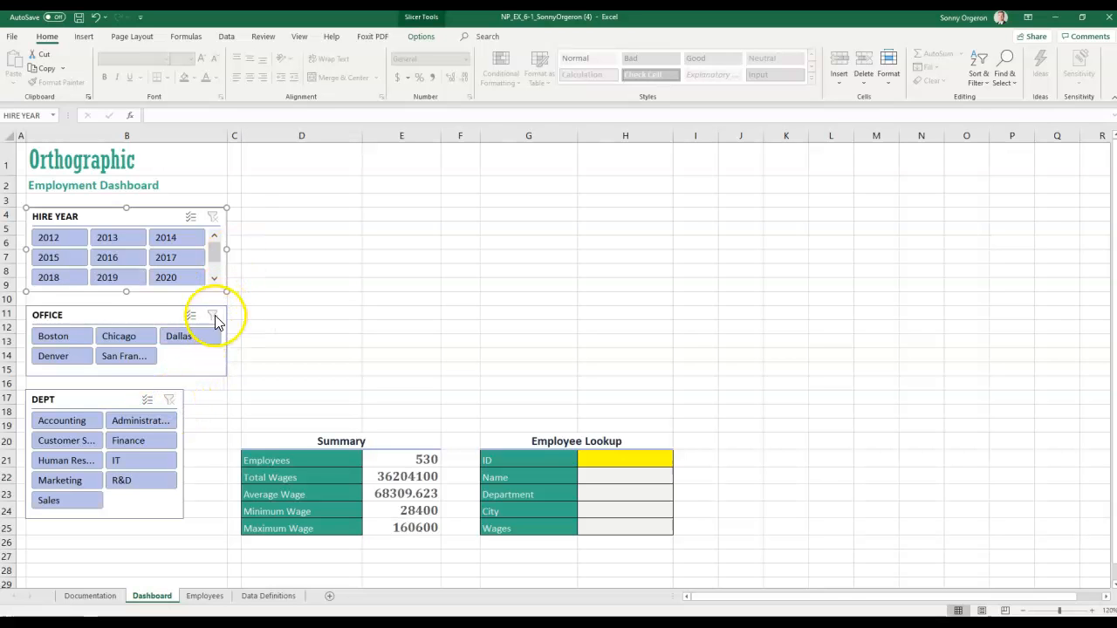
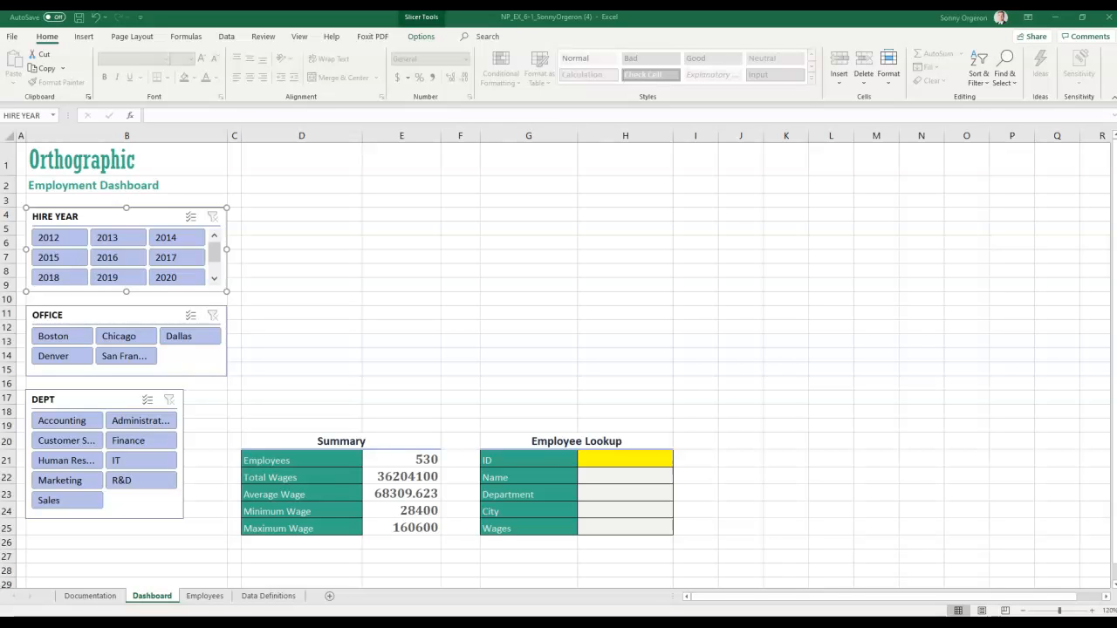
# - On the Employees sheet, select the WAGES column from M5 down to the last row
pyautogui.click(209, 596)
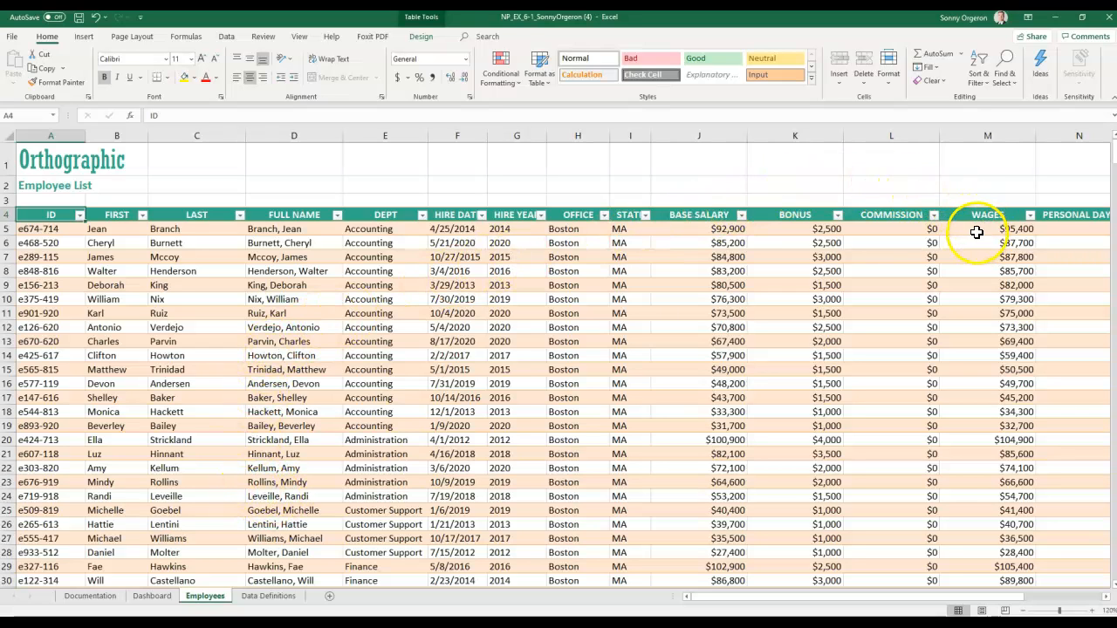
pyautogui.click(971, 233)
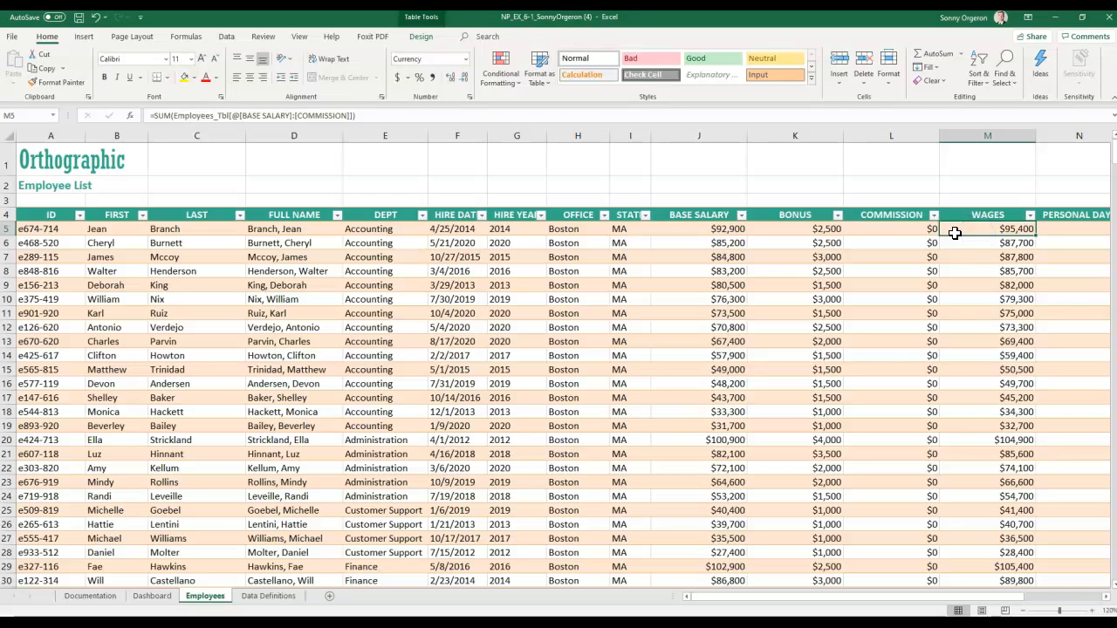
pyautogui.hotkey('ctrl', 'shift', 'Down')
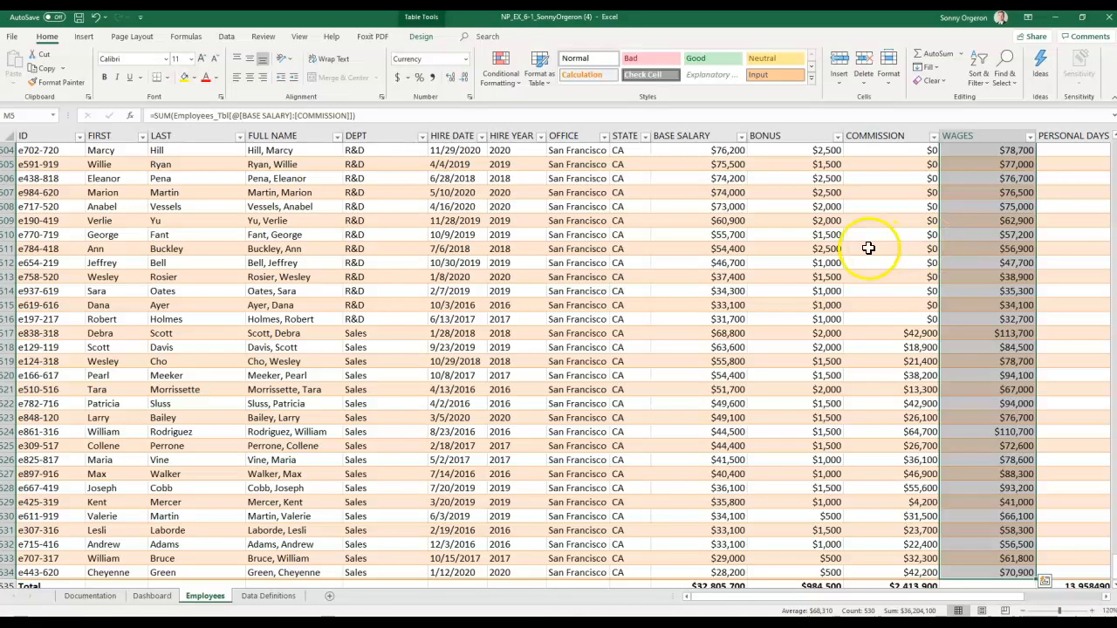
pyautogui.click(85, 37)
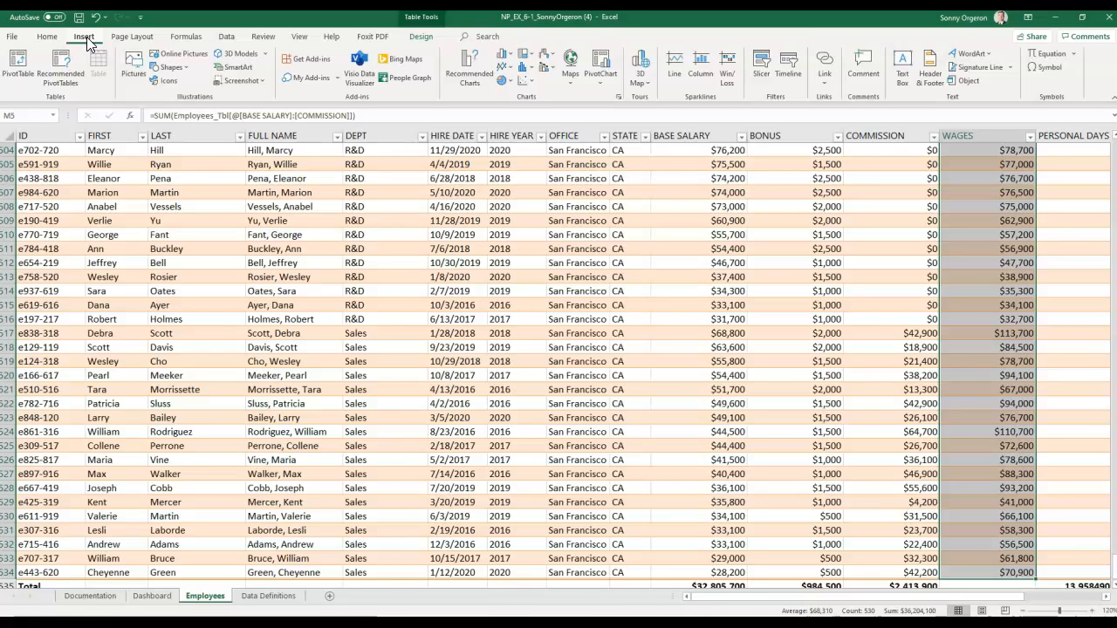
# - Compare the recommended chart previews for the wages and insert the Histogram
pyautogui.click(484, 76)
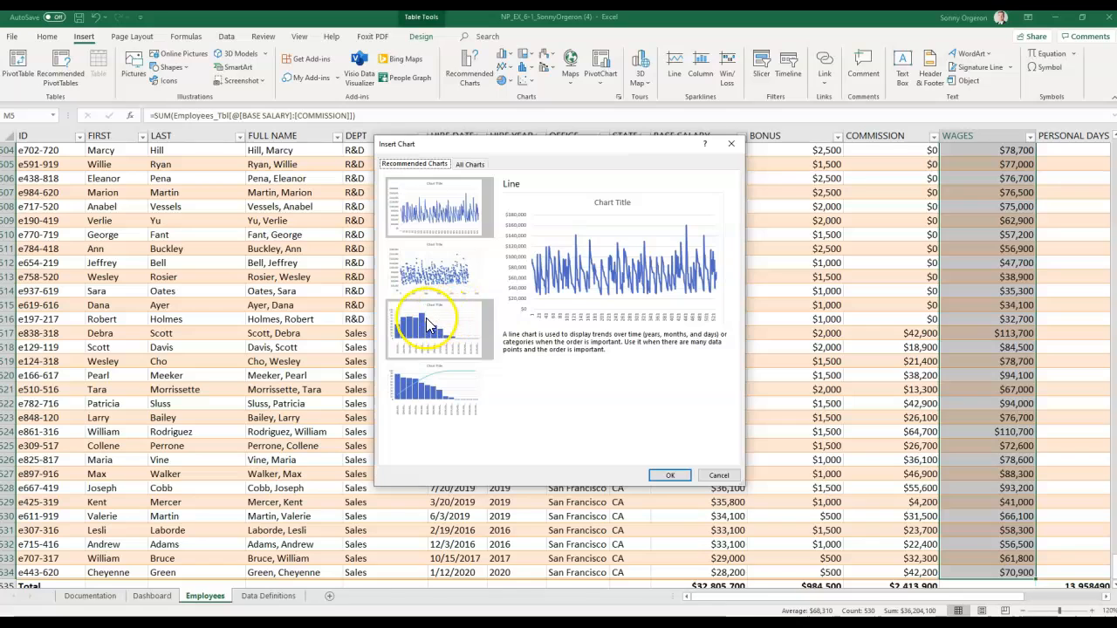
pyautogui.click(426, 326)
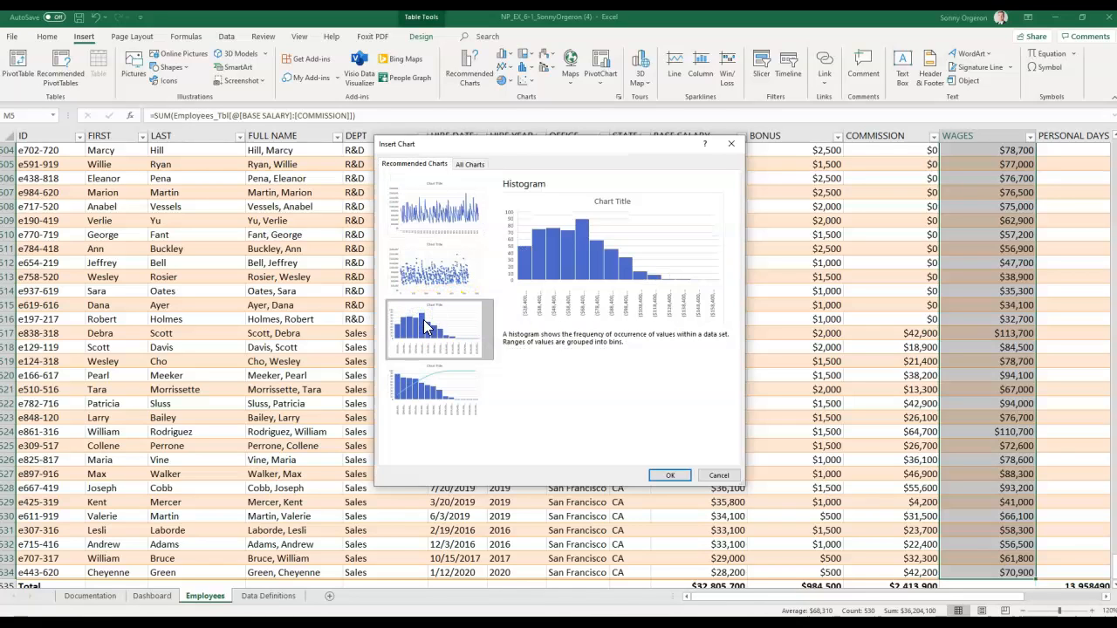
pyautogui.click(429, 216)
pyautogui.click(528, 174)
pyautogui.click(434, 252)
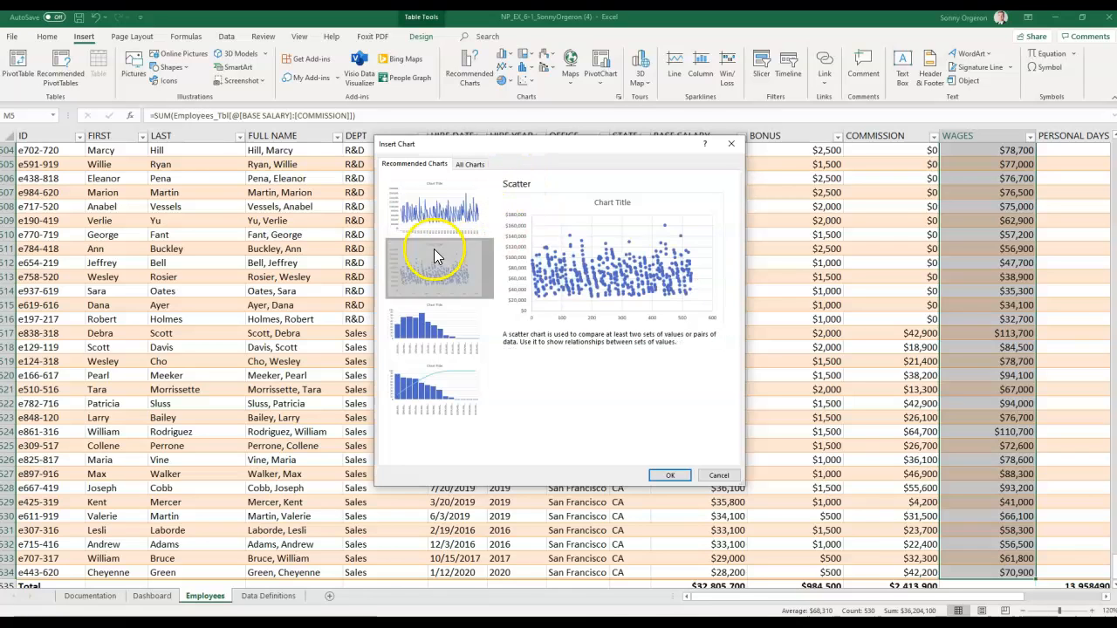
pyautogui.click(426, 346)
pyautogui.click(422, 377)
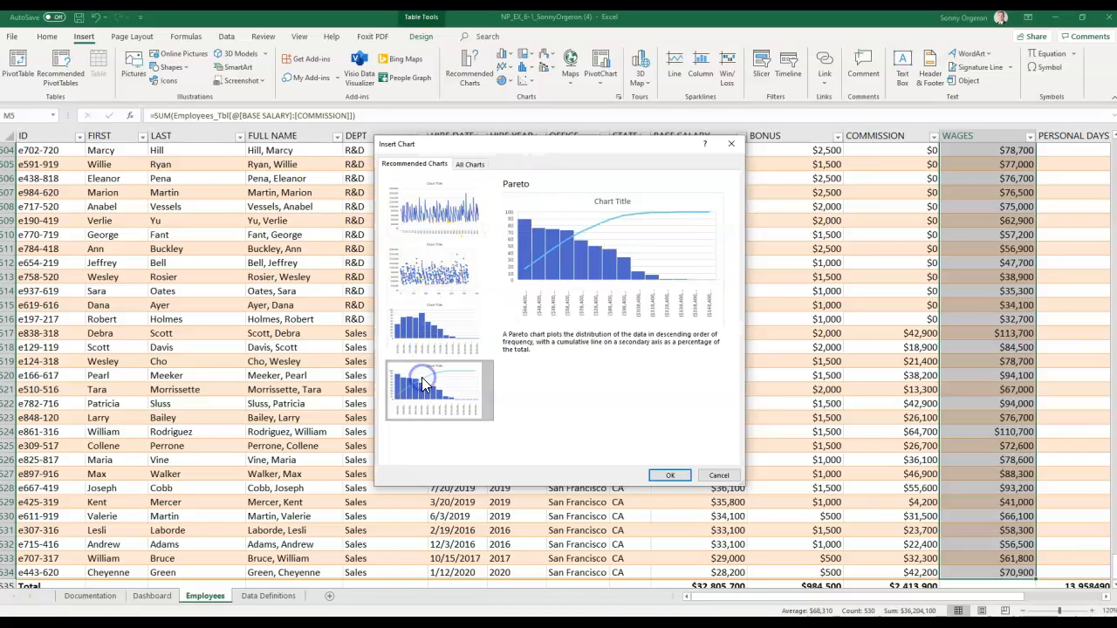
pyautogui.click(425, 345)
pyautogui.doubleClick(420, 334)
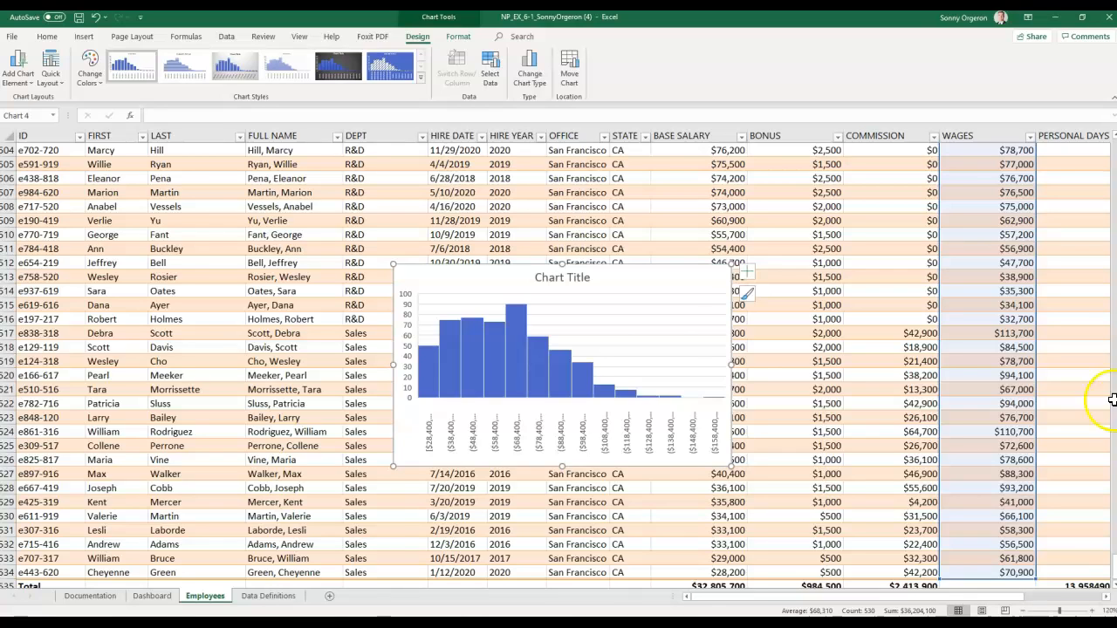
# - Move the histogram chart to the Dashboard sheet
pyautogui.rightClick(477, 285)
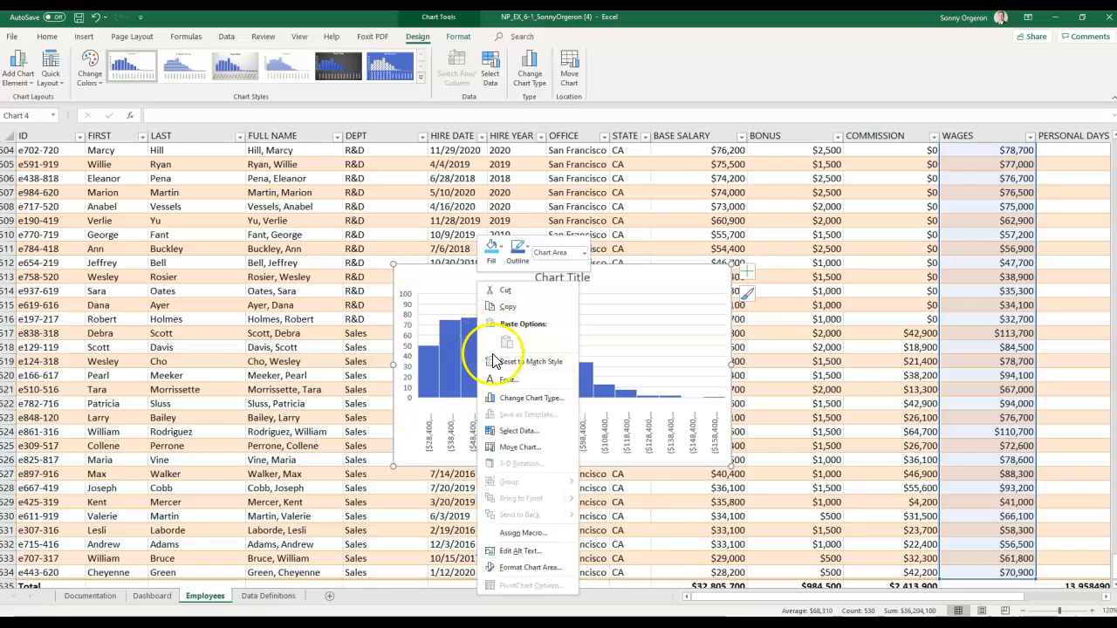
pyautogui.click(515, 448)
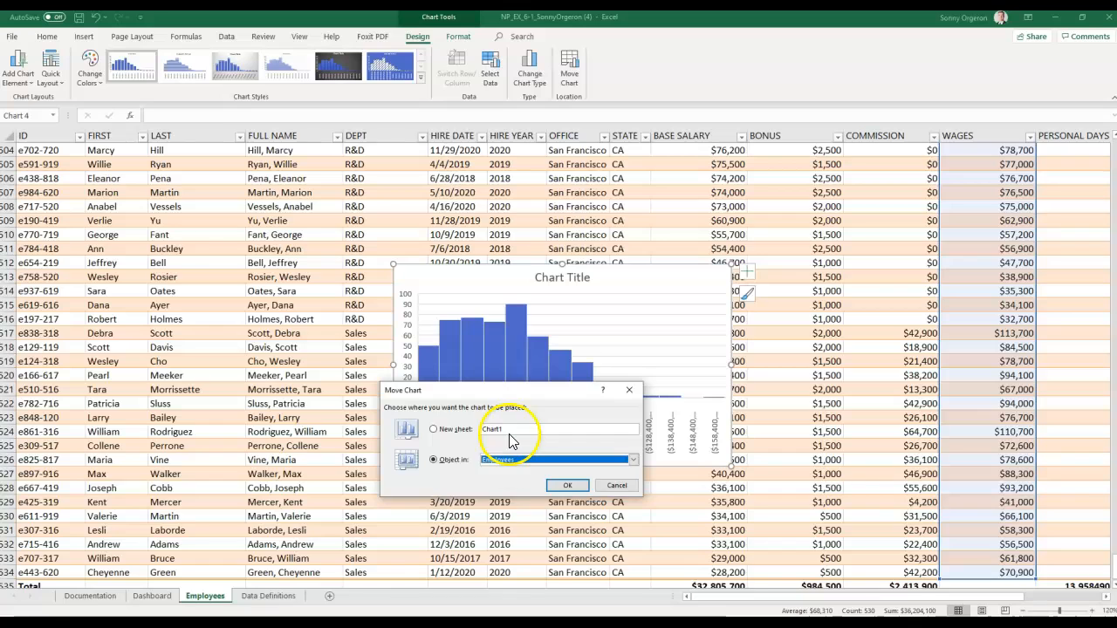
pyautogui.click(508, 463)
pyautogui.click(509, 478)
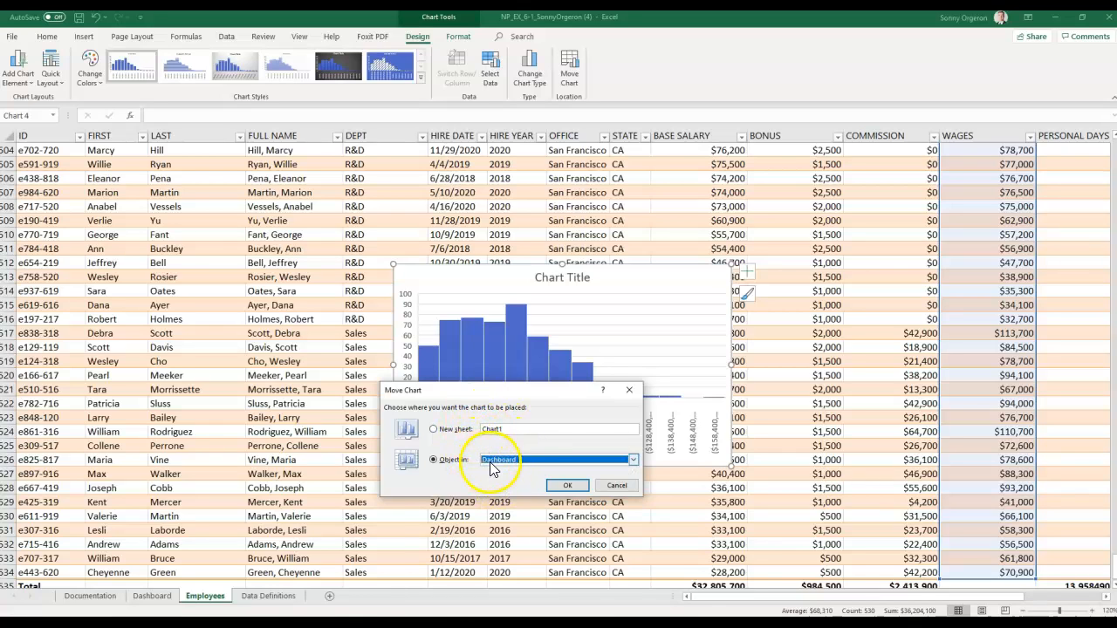
pyautogui.click(568, 485)
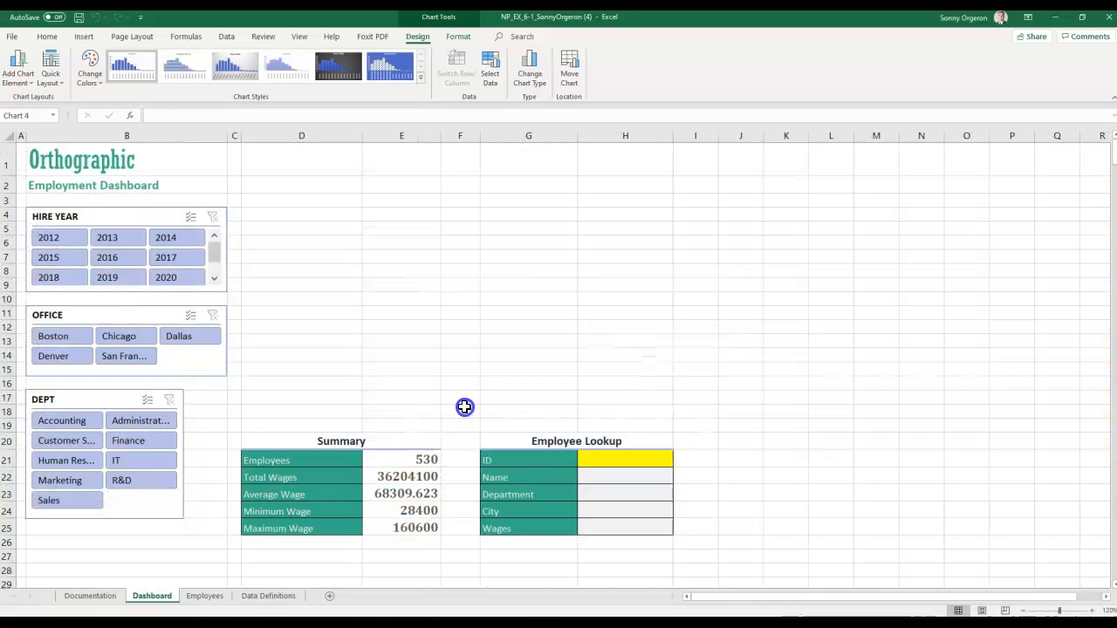
# - Deselect the chart at cell F12 and look over the Dashboard sheet
pyautogui.scroll(-12, 465, 408)
pyautogui.scroll(12, 467, 408)
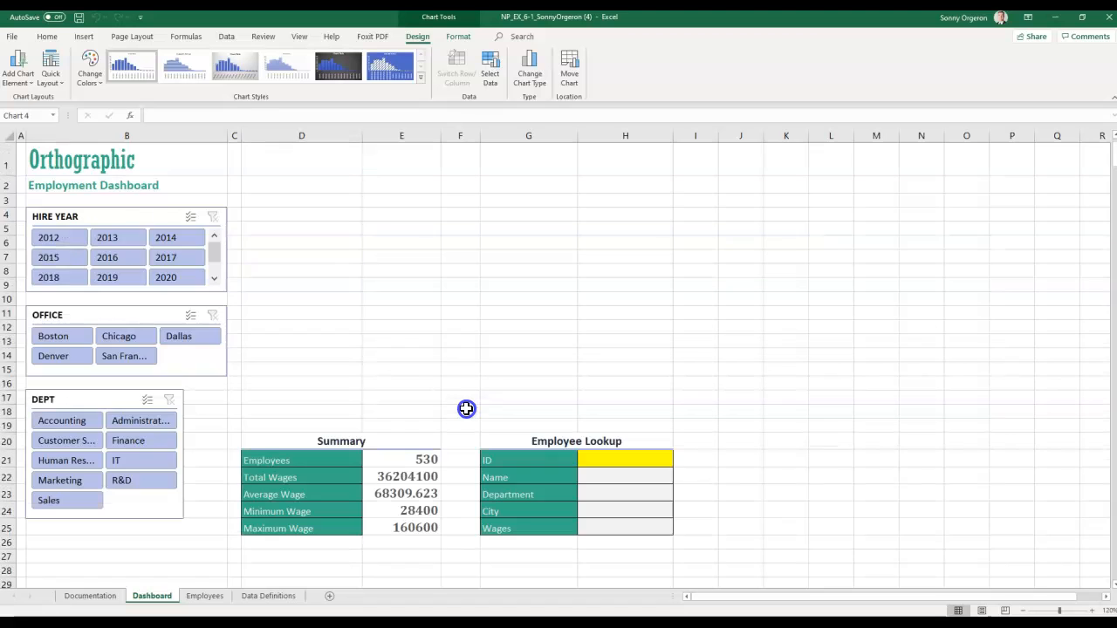
pyautogui.click(444, 327)
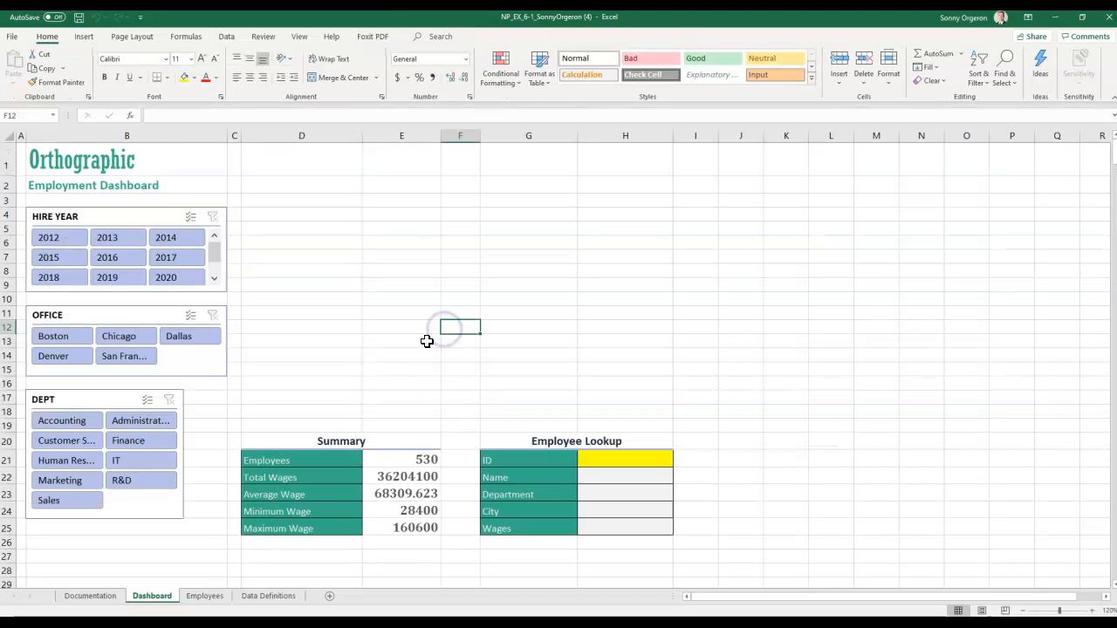
pyautogui.scroll(-5, 434, 327)
pyautogui.scroll(4, 489, 418)
pyautogui.moveTo(748, 599); pyautogui.dragTo(984, 600)
pyautogui.scroll(-18, 878, 464)
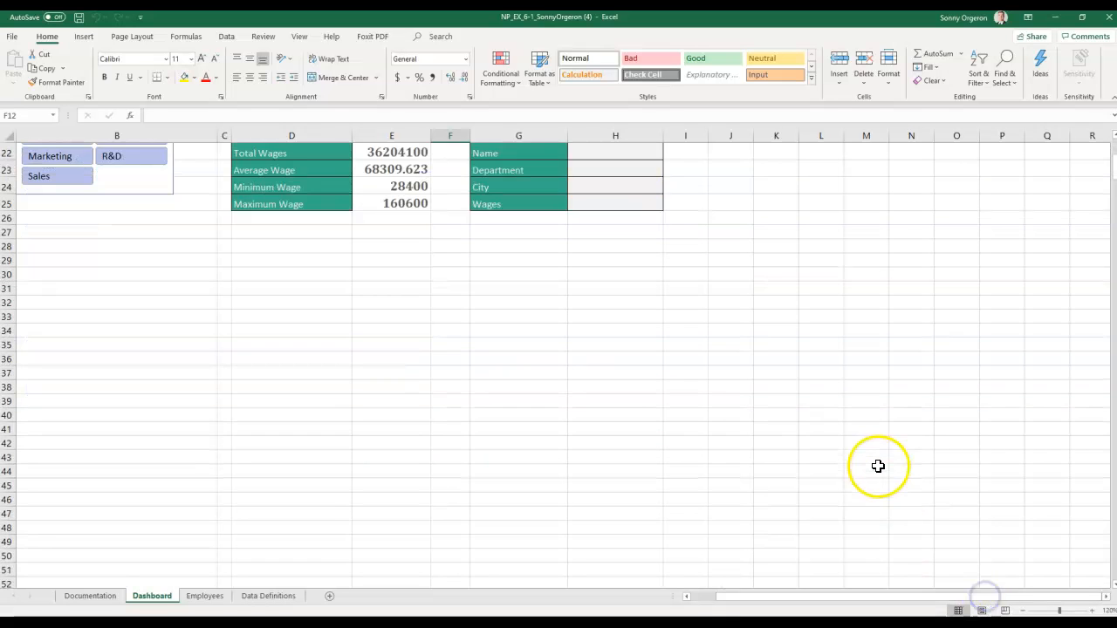
pyautogui.scroll(19, 829, 458)
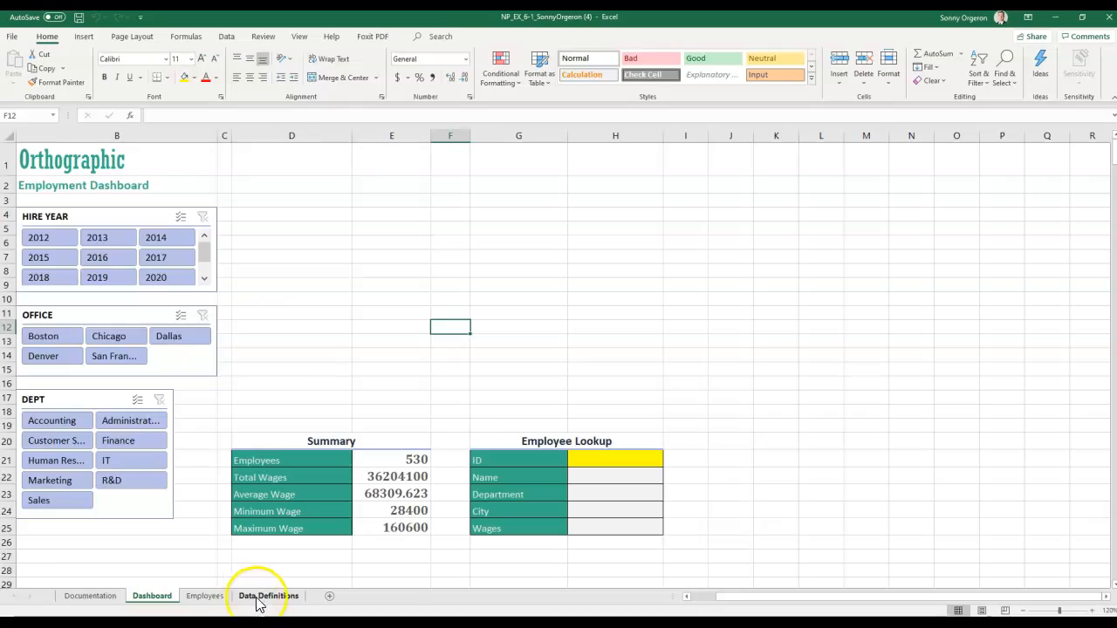
# - Return to the Employees sheet and reselect the WAGES column from M5 to the last row
pyautogui.click(206, 596)
pyautogui.scroll(15, 463, 451)
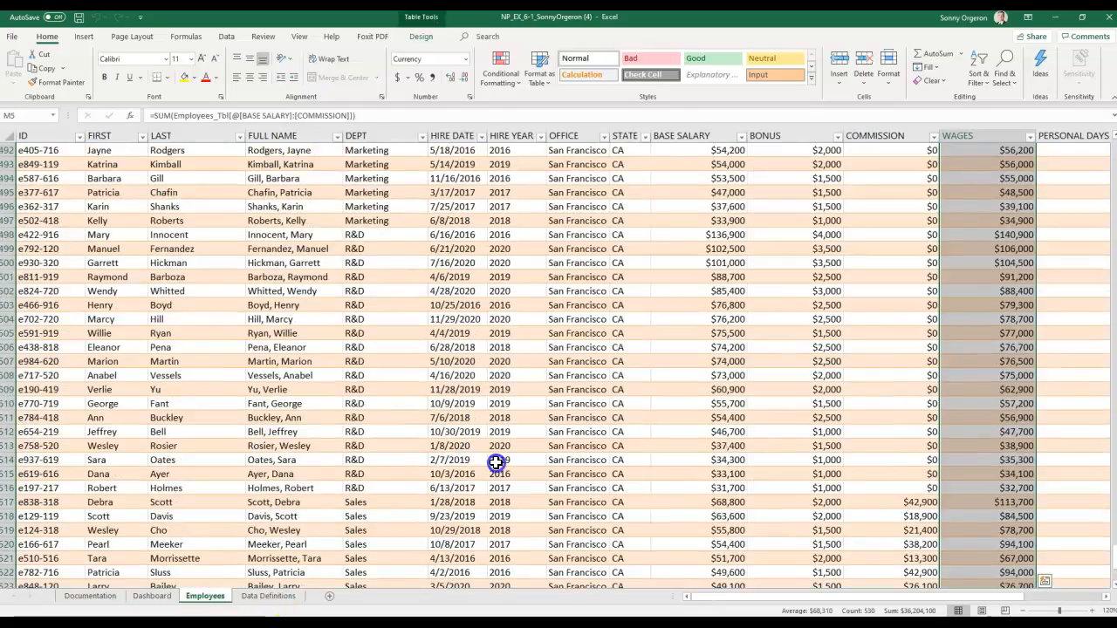
pyautogui.scroll(17, 491, 179)
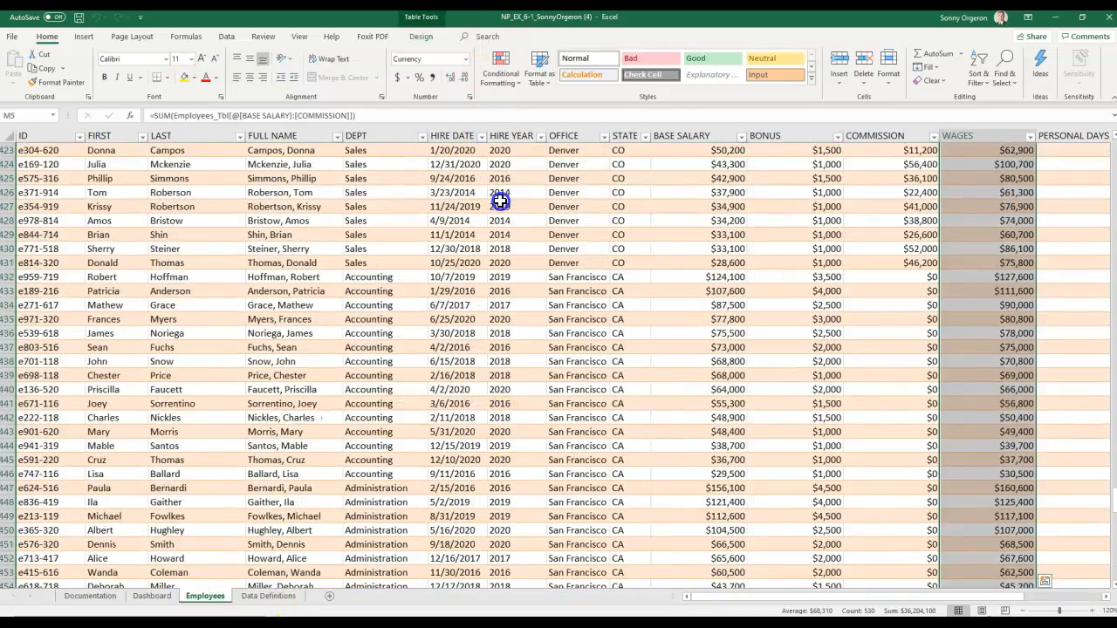
pyautogui.scroll(2, 494, 201)
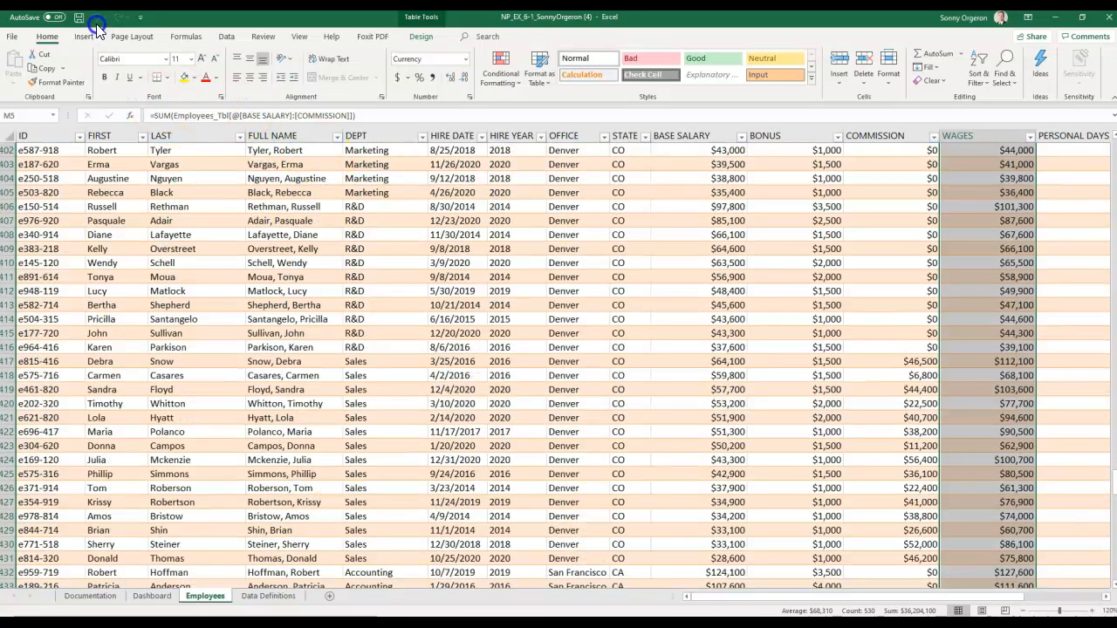
pyautogui.click(960, 334)
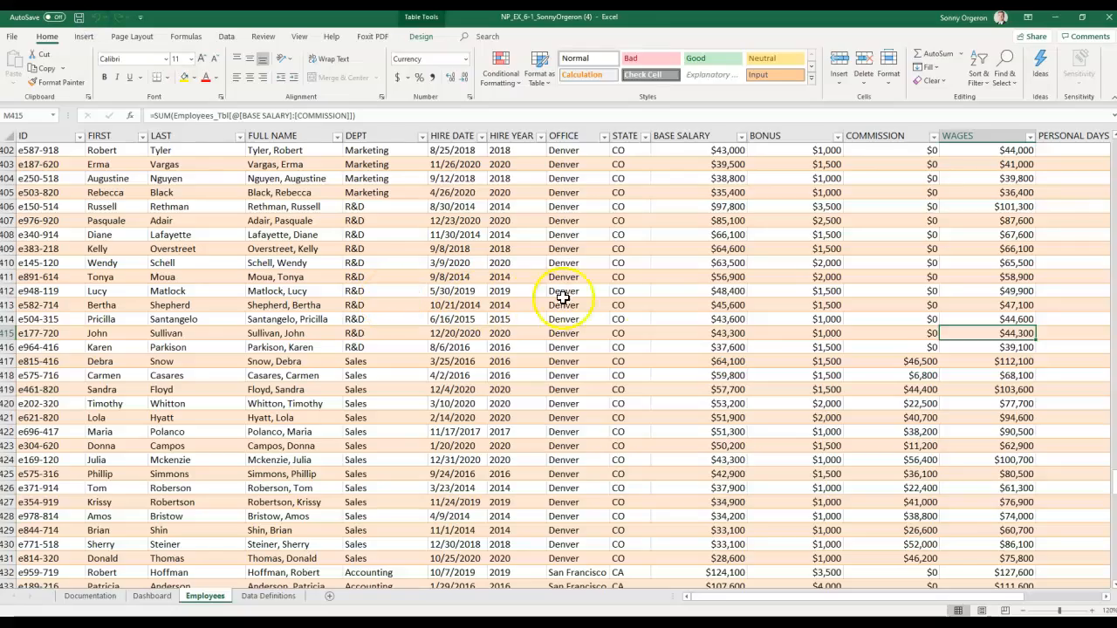
pyautogui.click(743, 346)
pyautogui.scroll(20, 1062, 215)
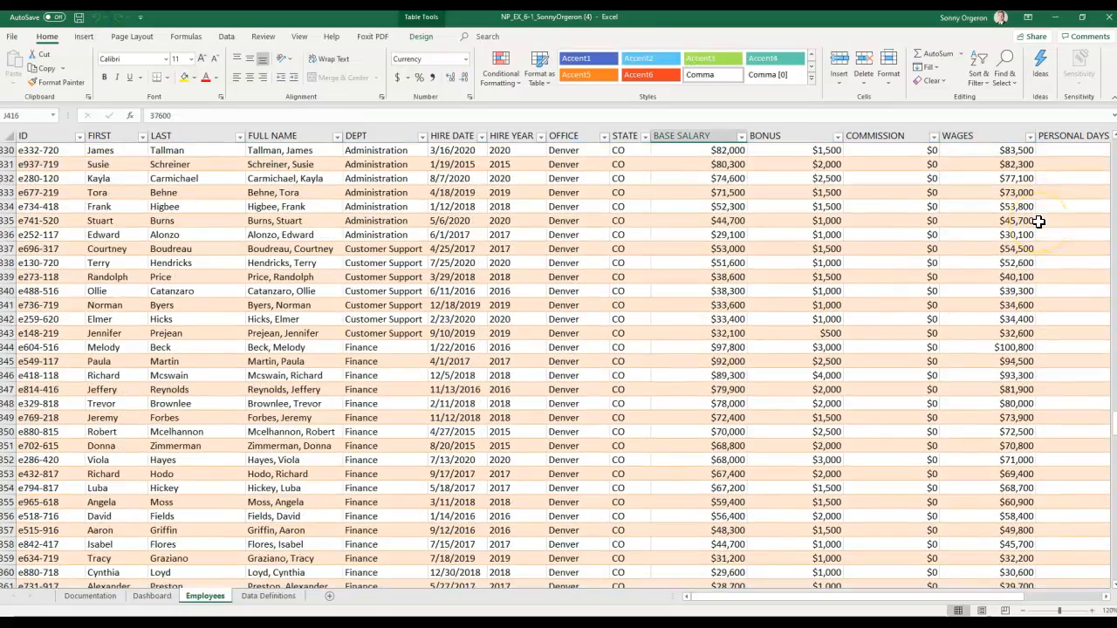
pyautogui.hotkey('ctrl', 'Home')
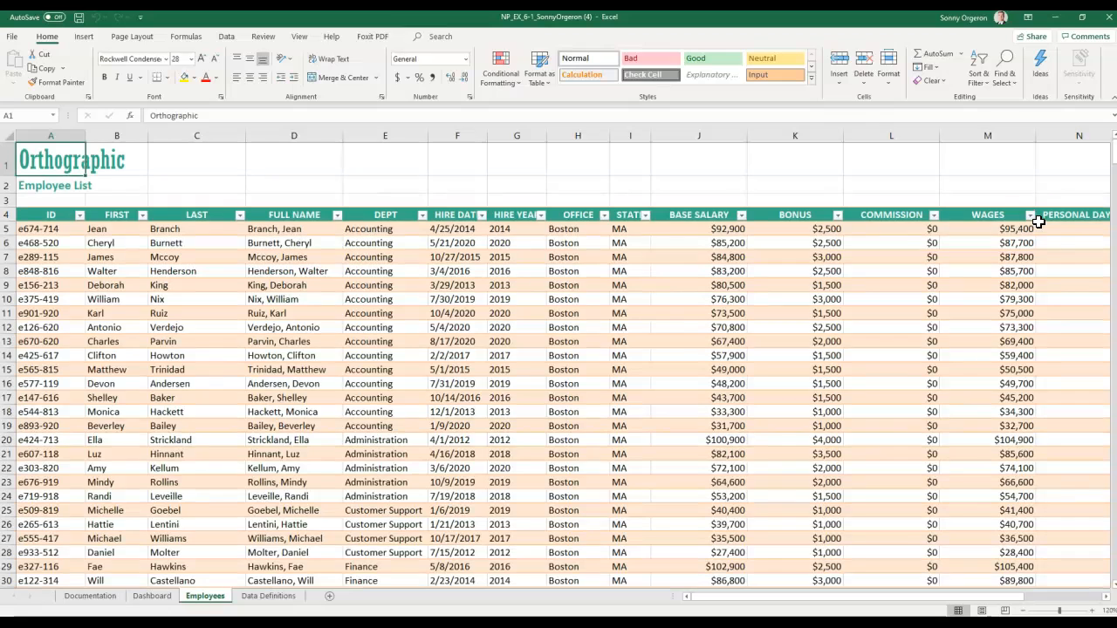
pyautogui.click(988, 228)
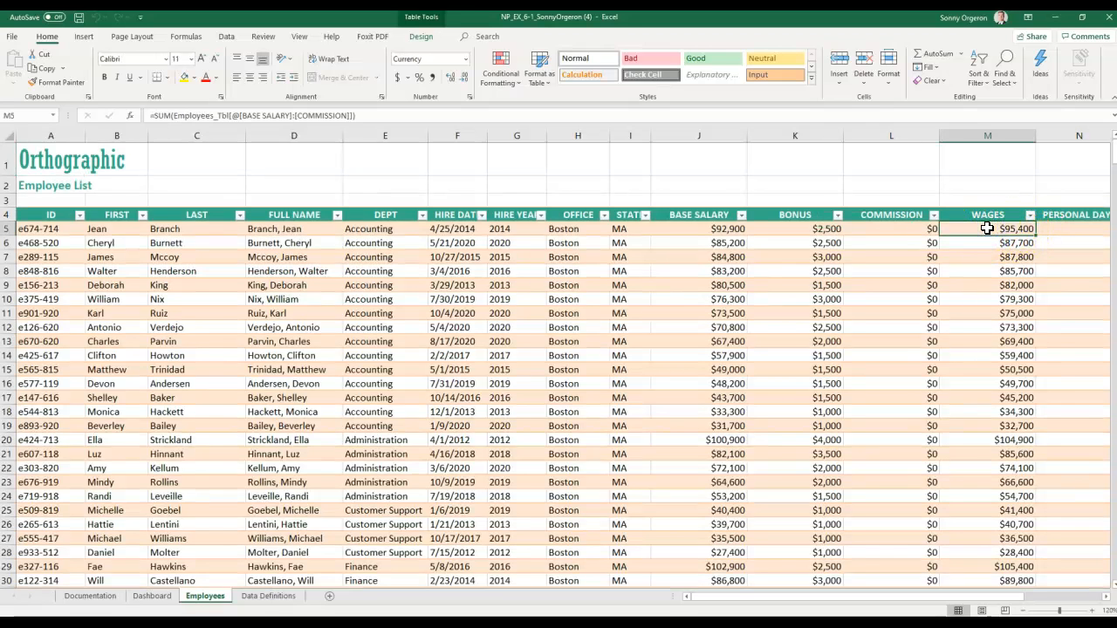
pyautogui.hotkey('ctrl', 'shift', 'Down')
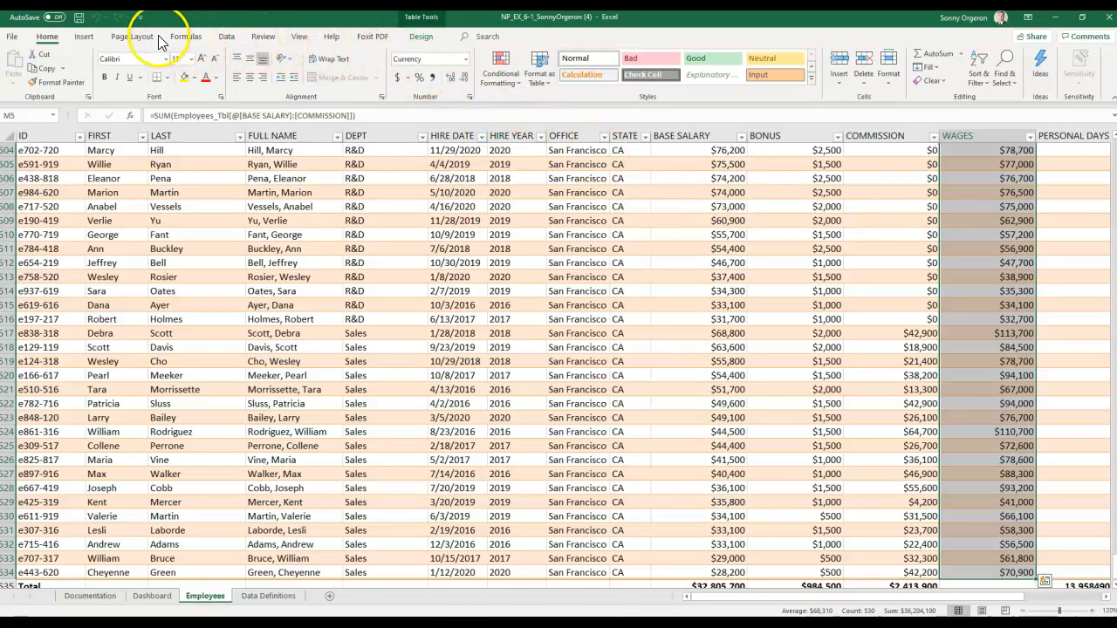
pyautogui.click(85, 36)
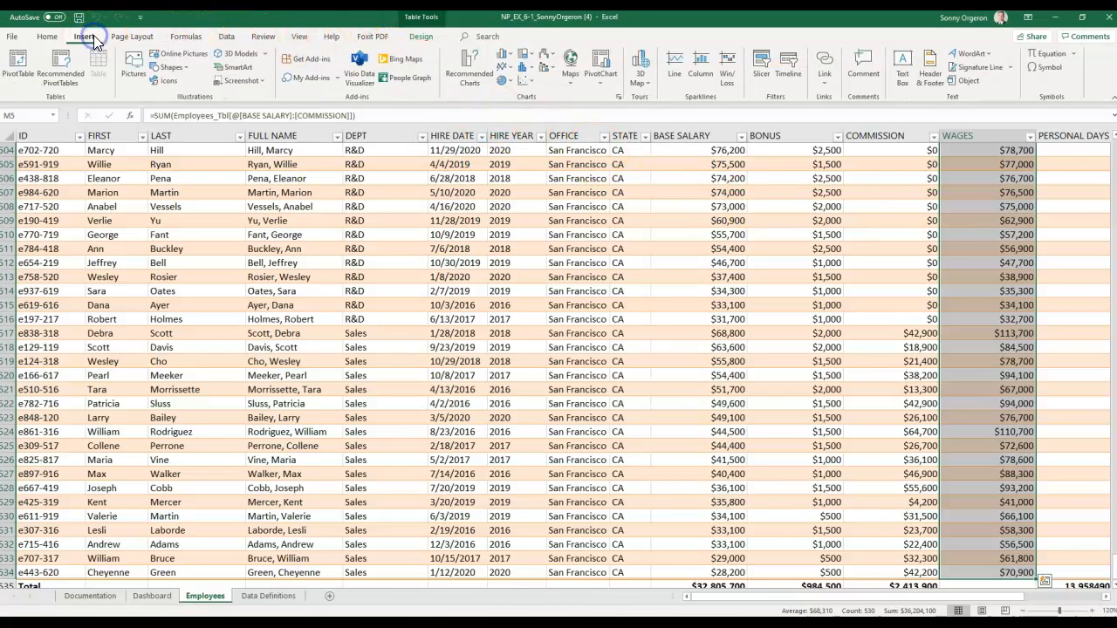
# - Insert a new wages Histogram, cut it, and go to the Dashboard sheet
pyautogui.click(456, 76)
pyautogui.click(439, 314)
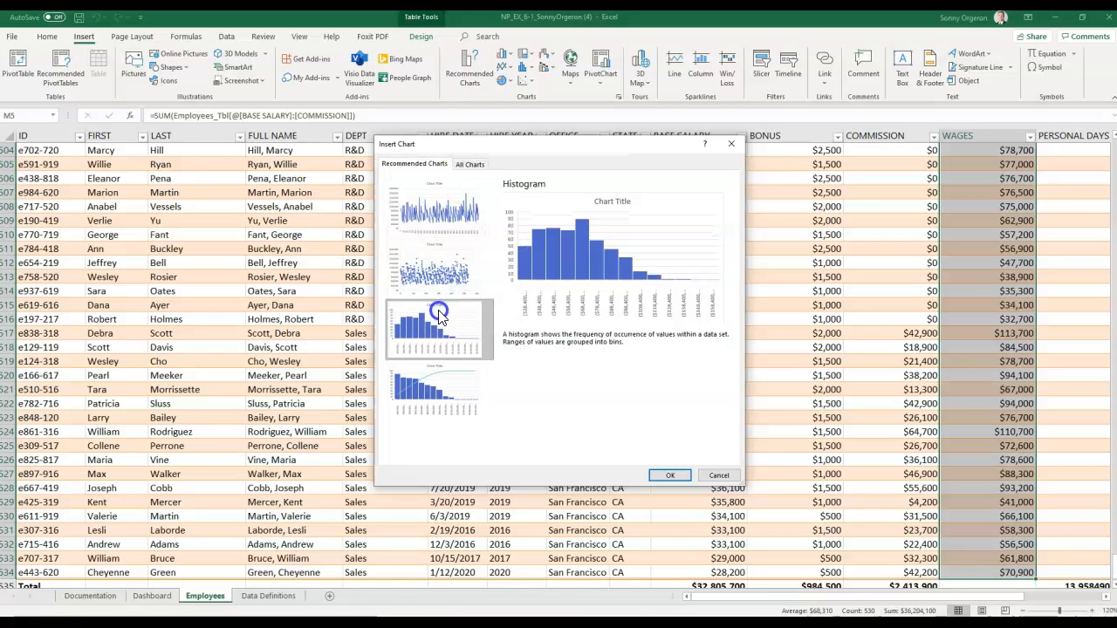
pyautogui.doubleClick(439, 318)
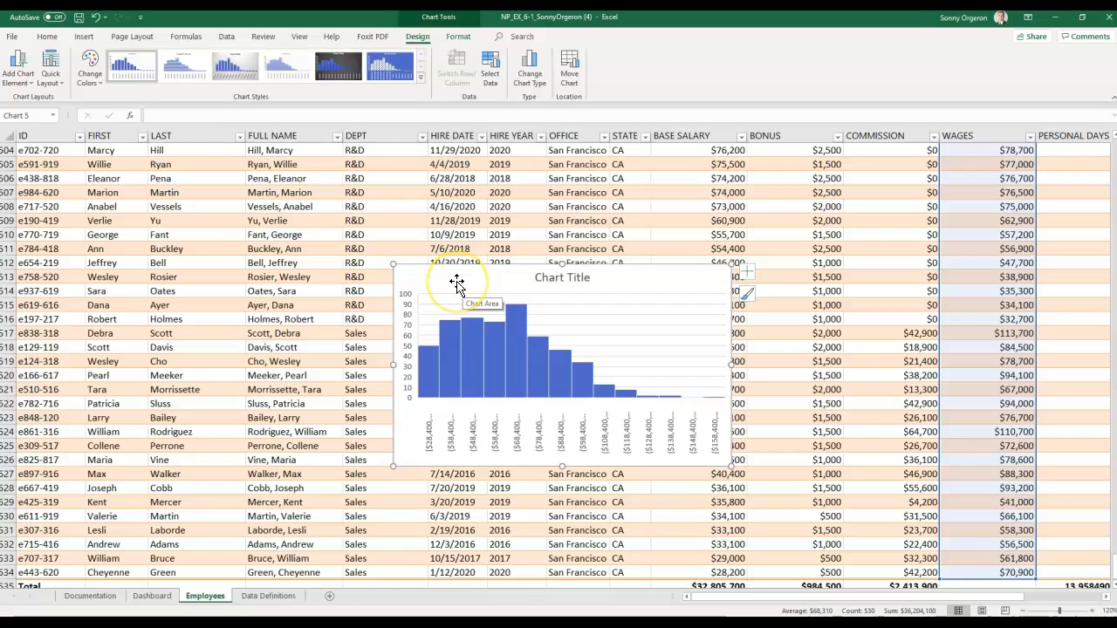
pyautogui.rightClick(456, 281)
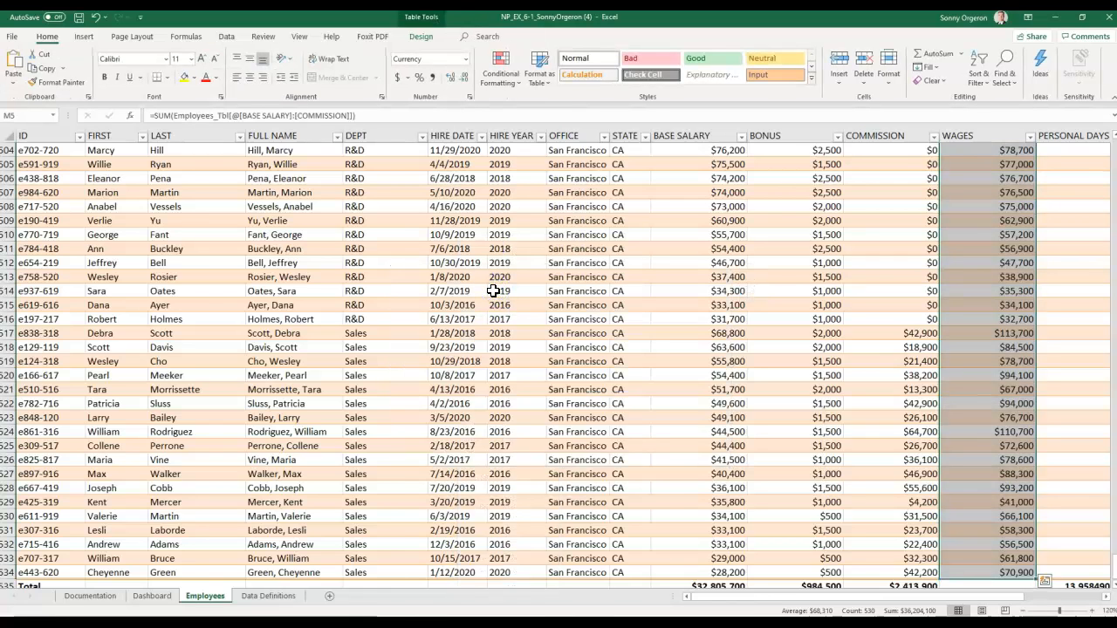
pyautogui.click(152, 597)
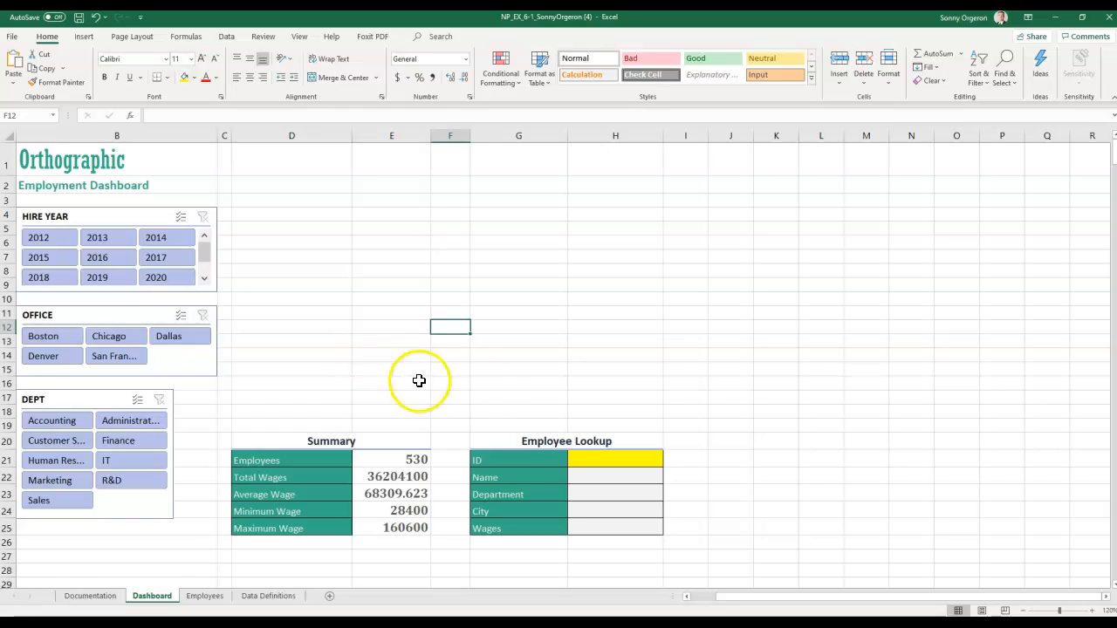
# - Paste the histogram chart at cell E4 on the Dashboard
pyautogui.click(370, 213)
pyautogui.rightClick(370, 214)
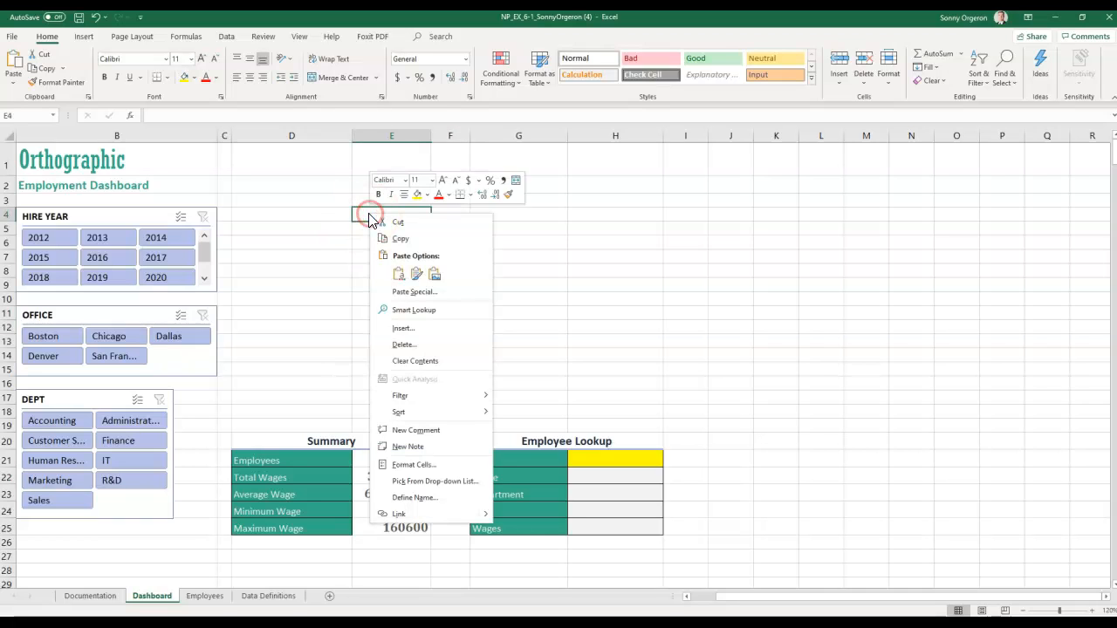
pyautogui.click(398, 274)
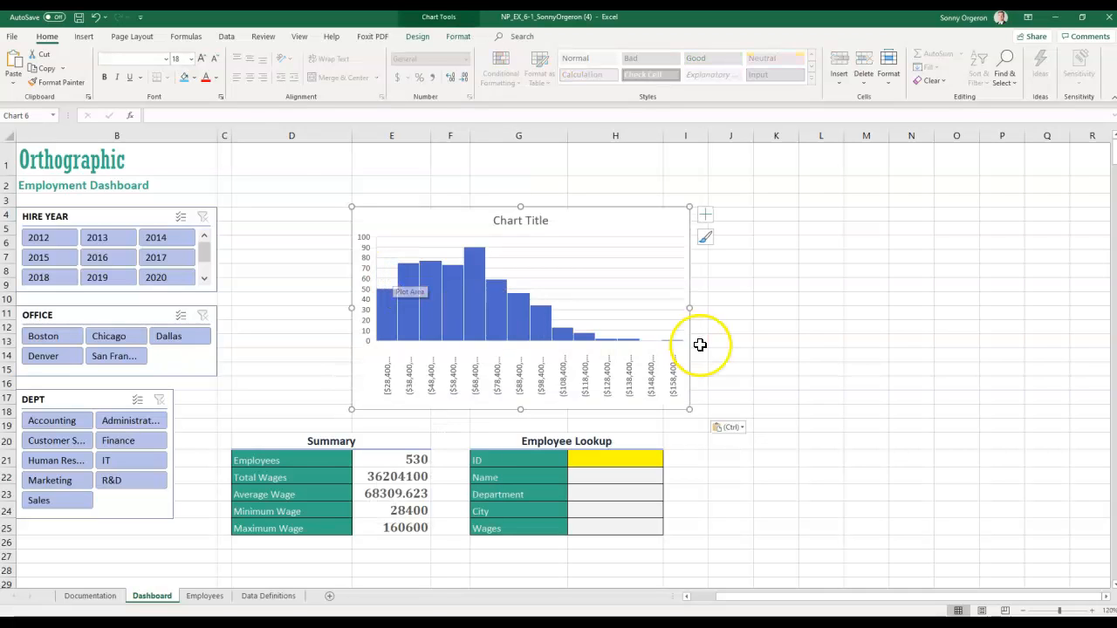
# - Move the histogram above the Summary table and widen it to column H
pyautogui.moveTo(408, 226); pyautogui.dragTo(283, 218)
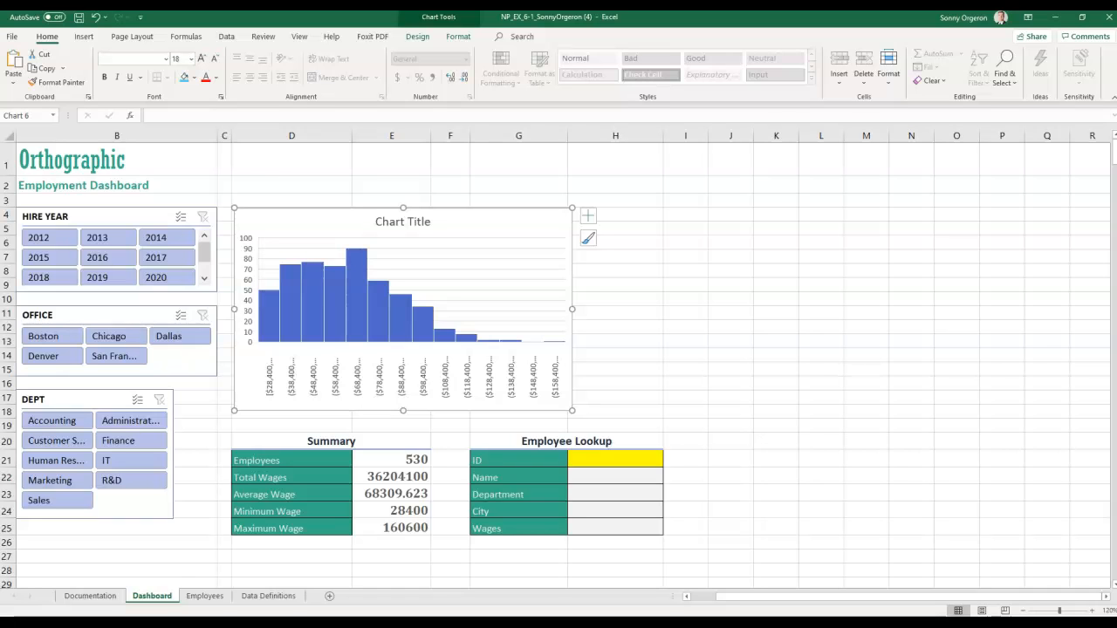
pyautogui.press('alt')
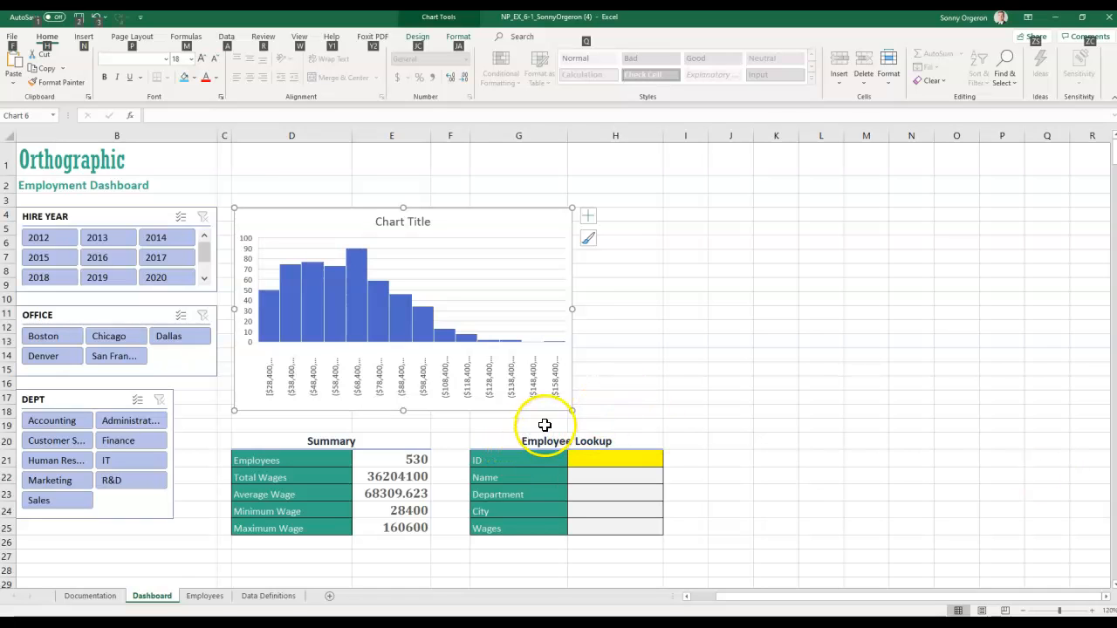
pyautogui.moveTo(573, 409); pyautogui.dragTo(635, 421)
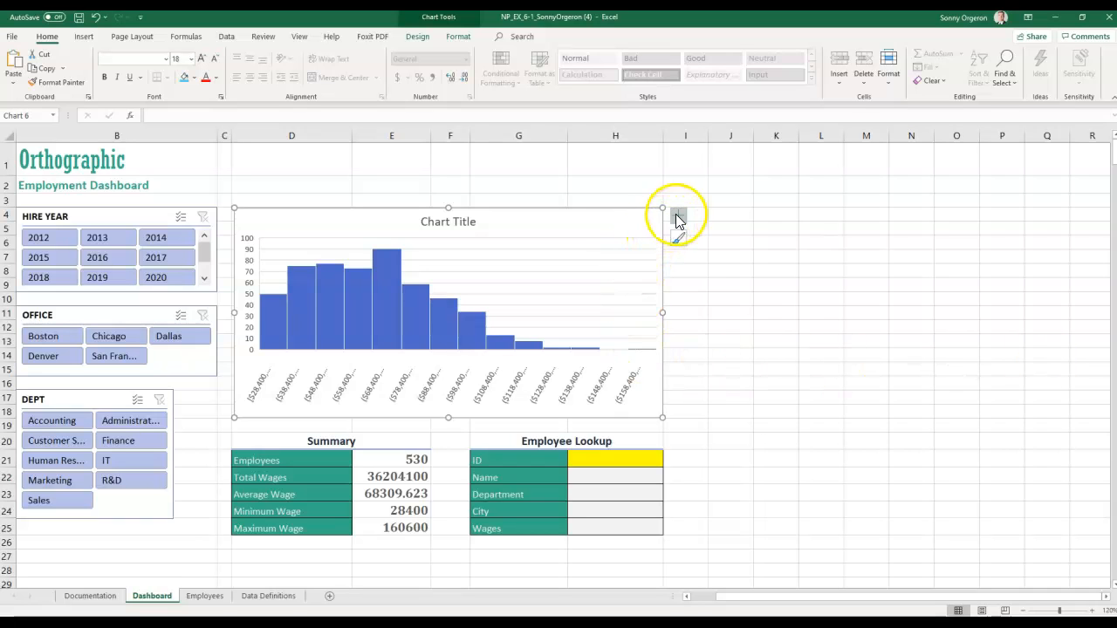
# - Turn off the histogram's Chart Title and Gridlines and turn on Data Labels
pyautogui.click(678, 215)
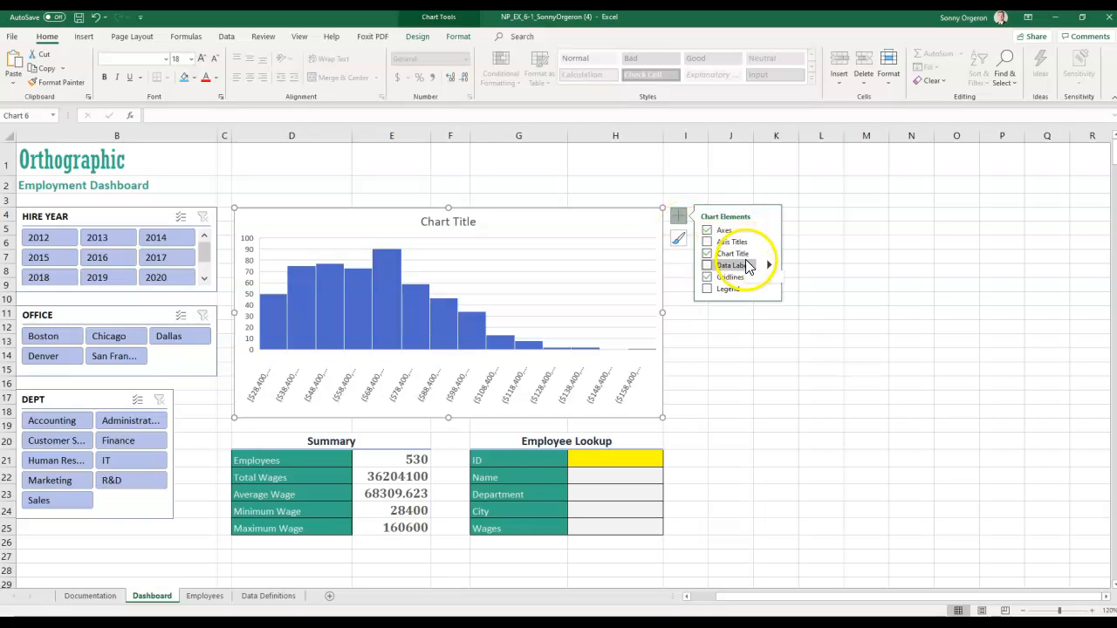
pyautogui.click(737, 253)
pyautogui.click(734, 276)
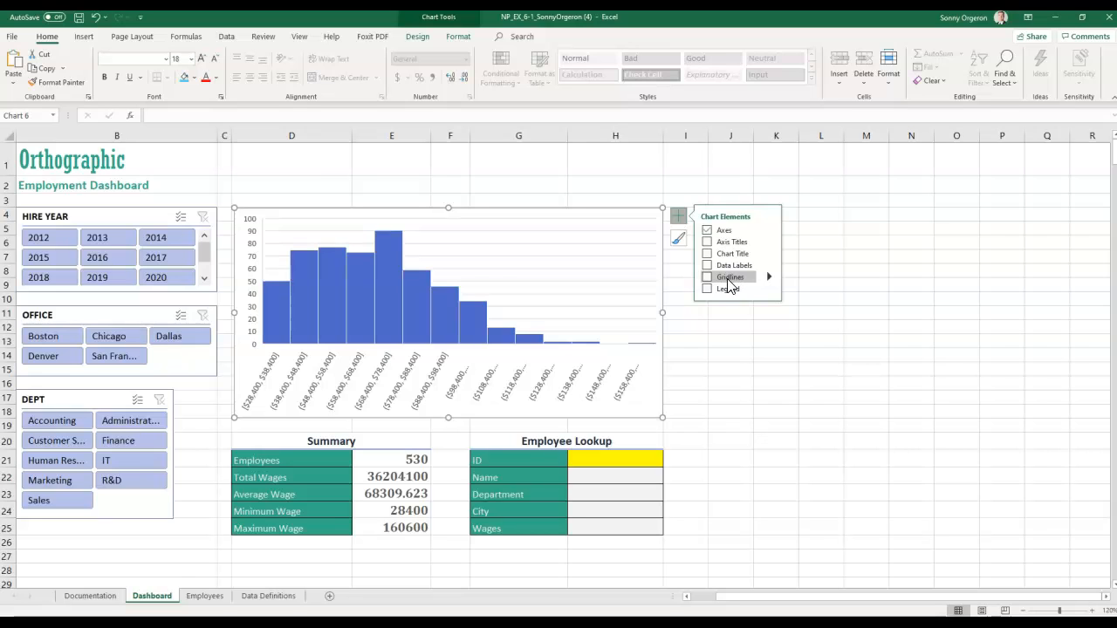
pyautogui.click(727, 267)
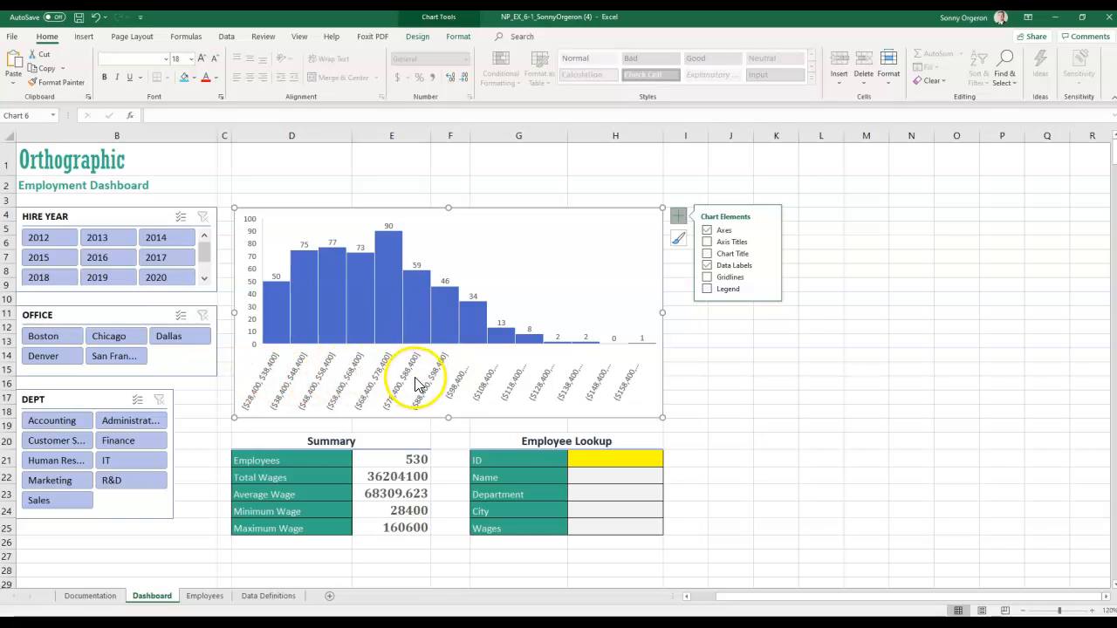
pyautogui.click(377, 384)
# - Set axis bin width 10000, overflow bin 100000 and underflow bin 40000
pyautogui.doubleClick(377, 384)
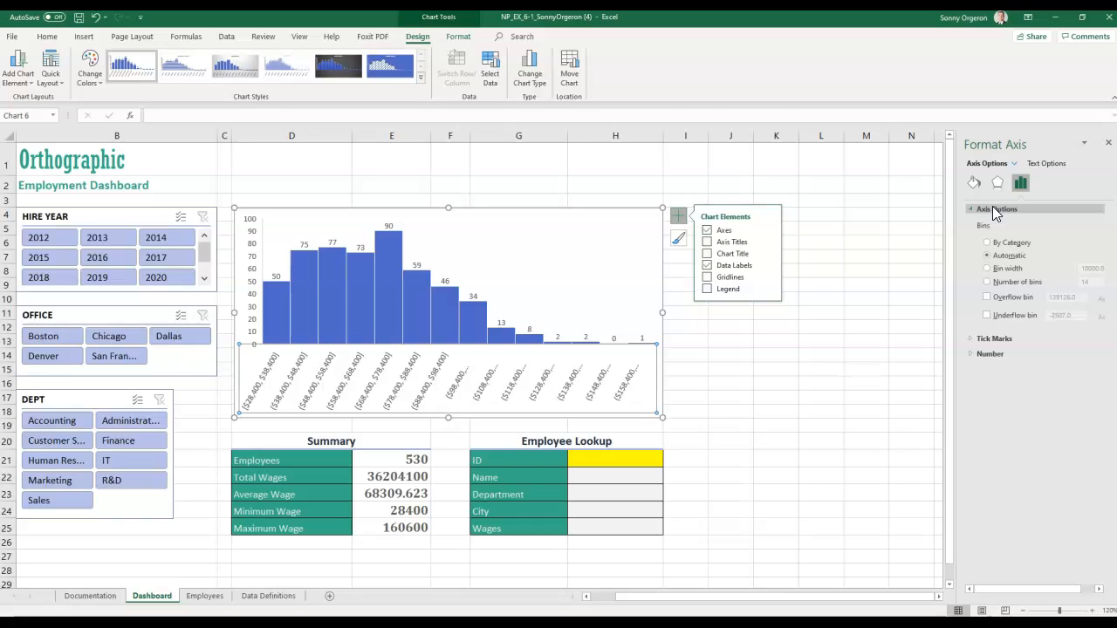
pyautogui.click(989, 271)
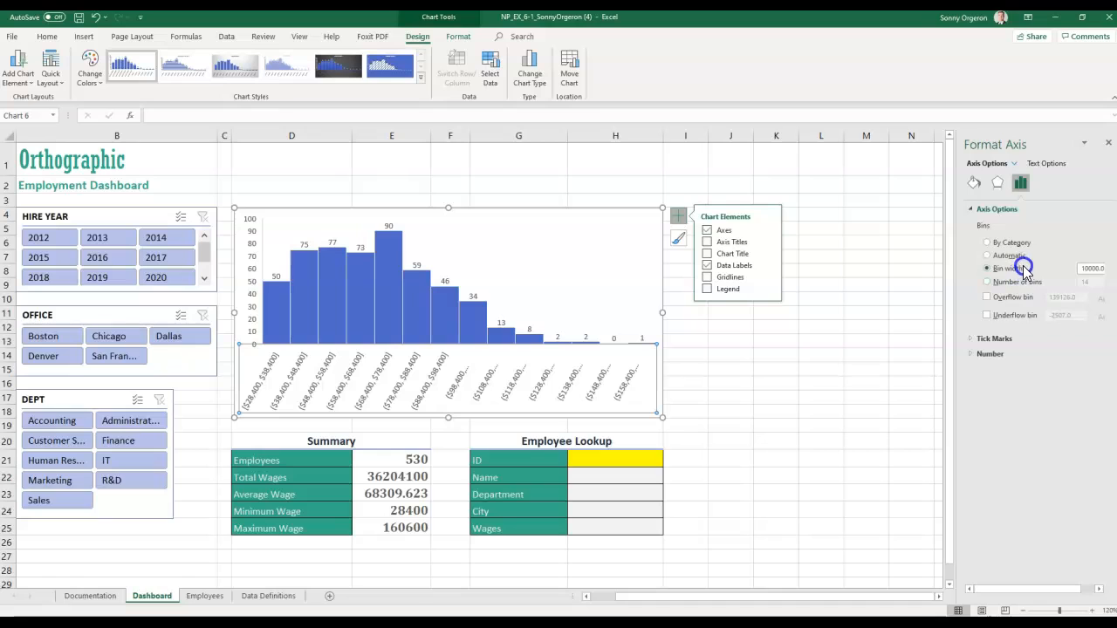
pyautogui.click(1086, 272)
pyautogui.doubleClick(1083, 270)
pyautogui.write('10000')
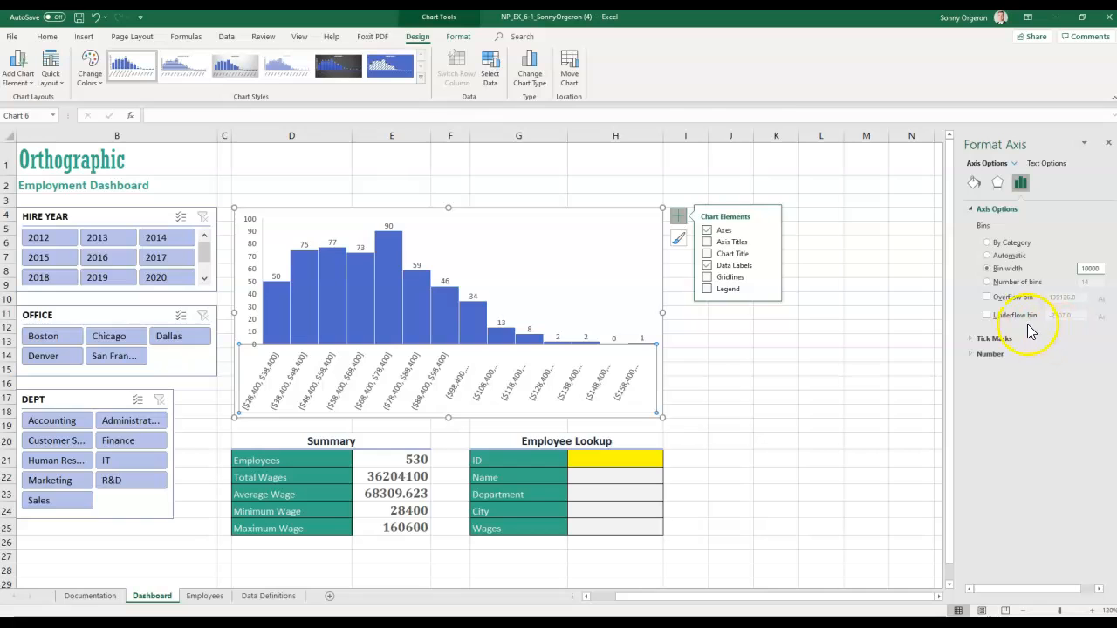
pyautogui.click(987, 297)
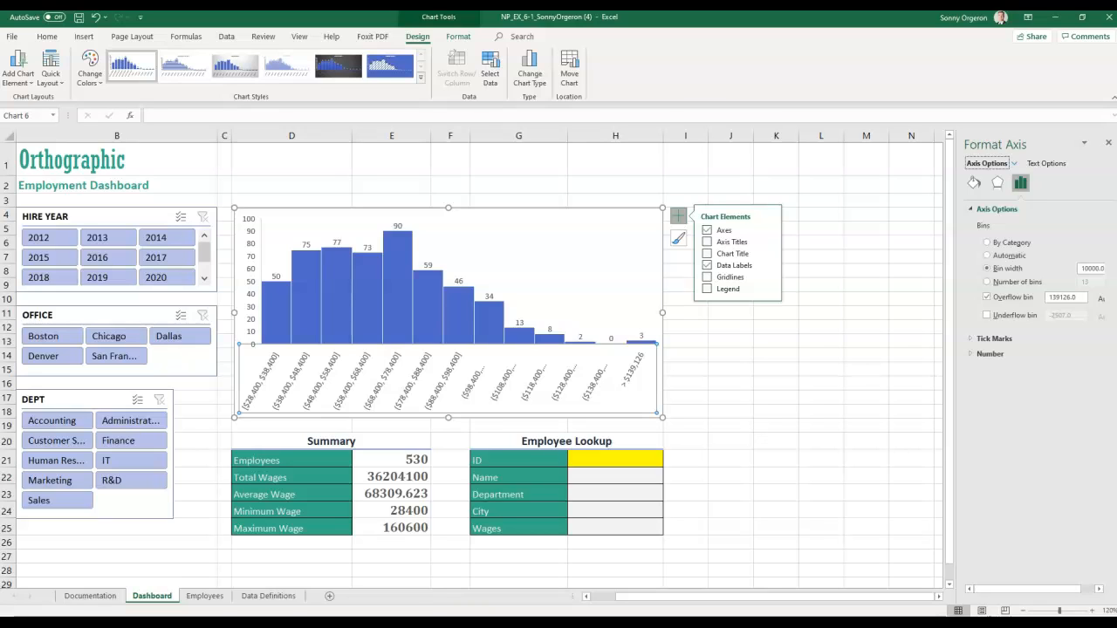
pyautogui.click(1078, 298)
pyautogui.moveTo(1077, 298); pyautogui.dragTo(1043, 305)
pyautogui.write('100000')
pyautogui.click(986, 316)
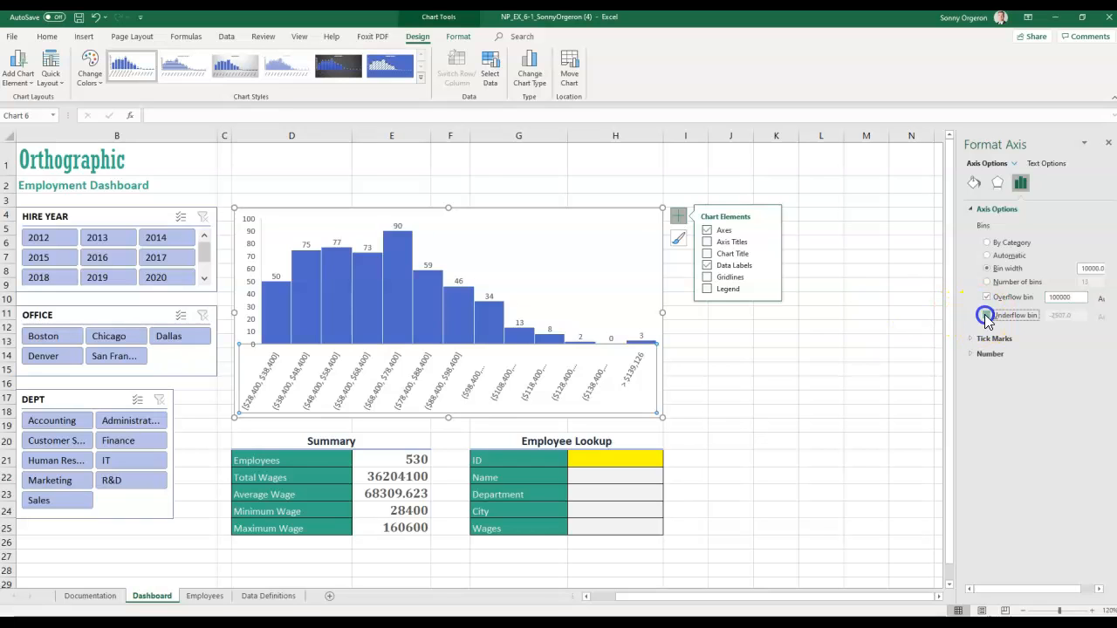
pyautogui.click(988, 316)
pyautogui.moveTo(1082, 316); pyautogui.dragTo(1038, 318)
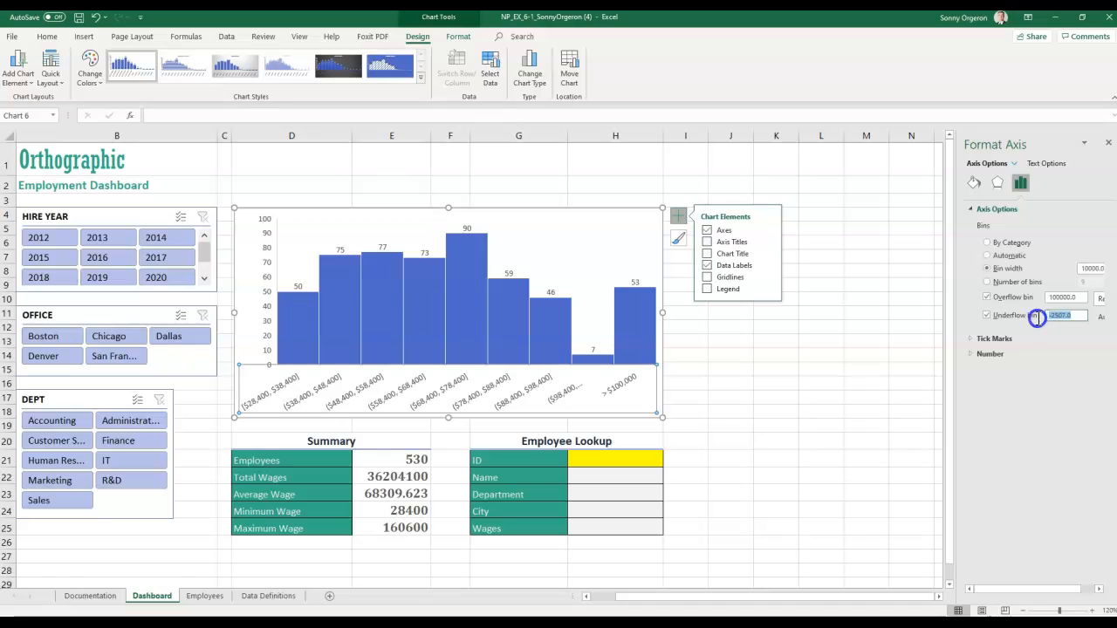
pyautogui.write('40000')
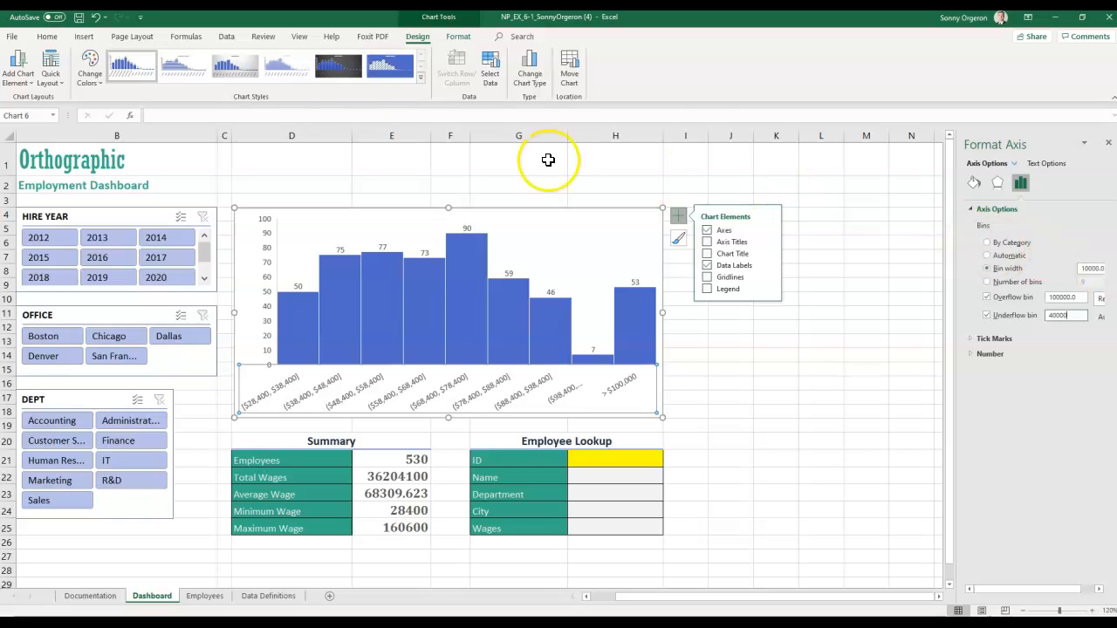
# - Set the axis labels to 8 pt font and close the Format Axis pane
pyautogui.click(46, 38)
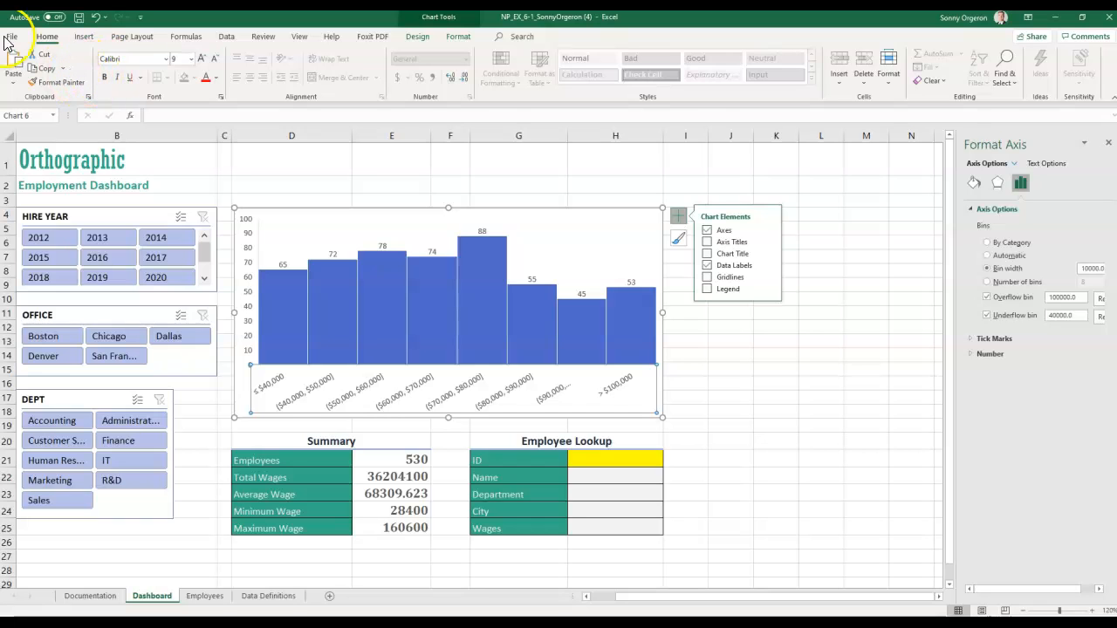
pyautogui.click(191, 58)
pyautogui.click(180, 75)
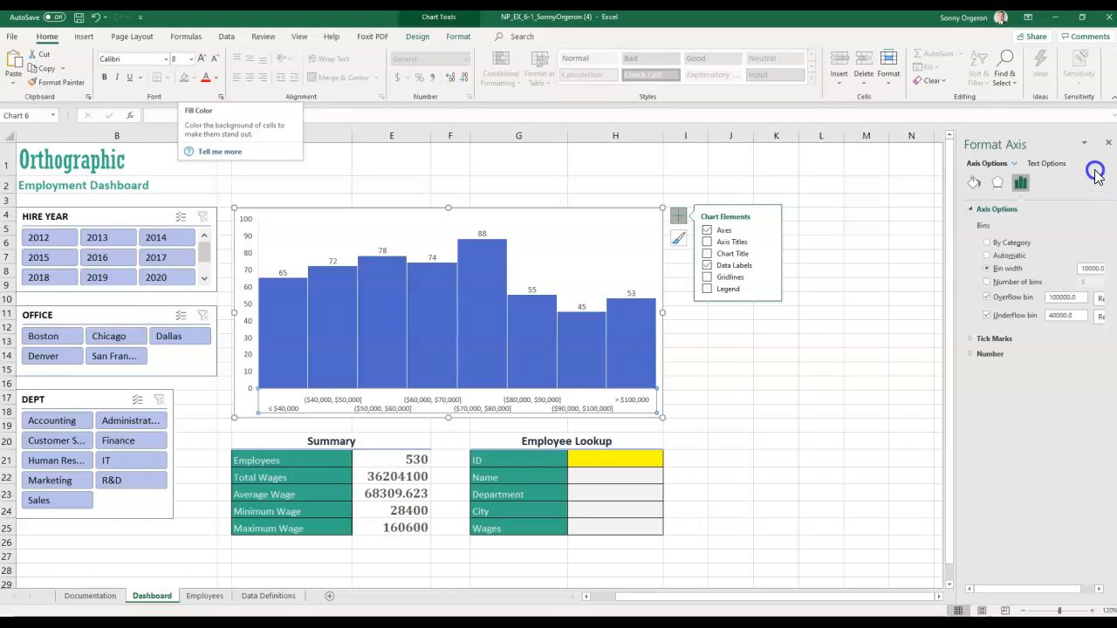
pyautogui.click(1107, 143)
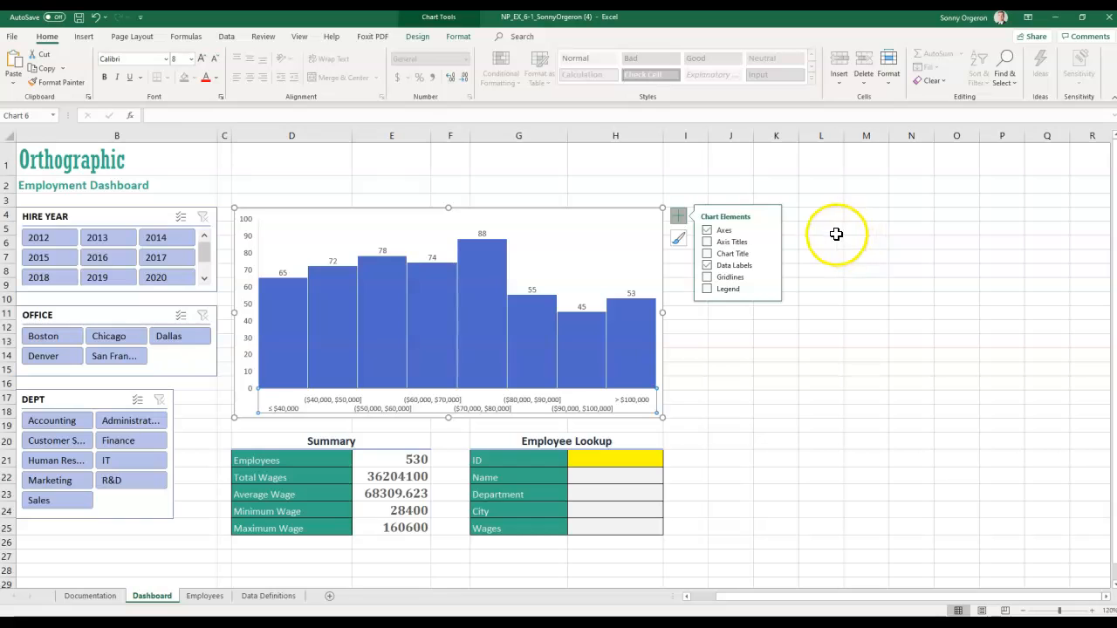
pyautogui.click(852, 214)
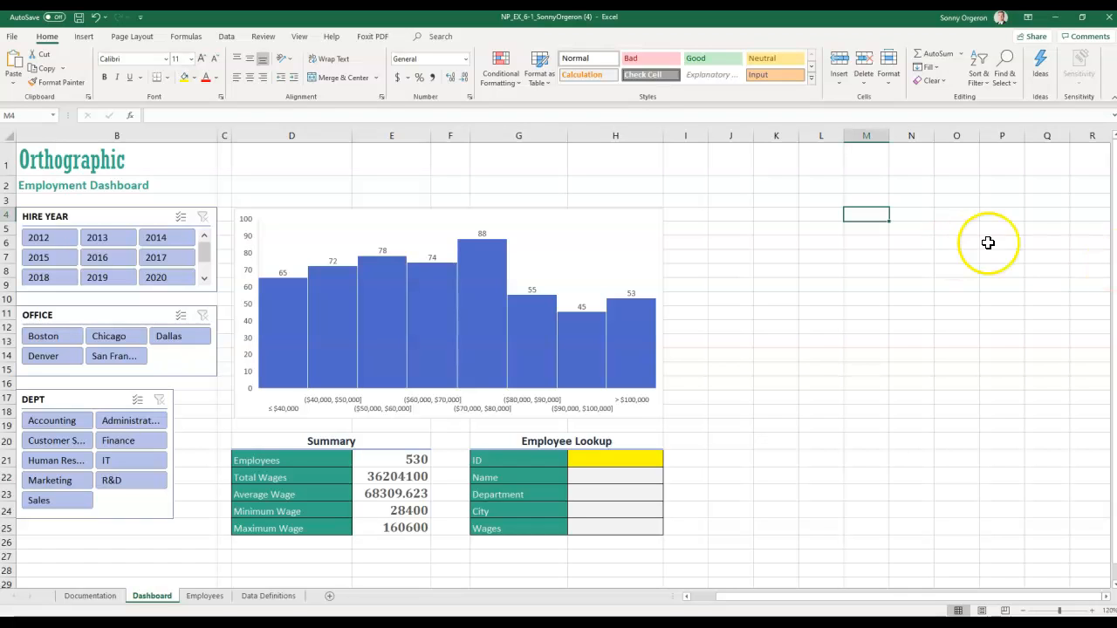
pyautogui.click(155, 277)
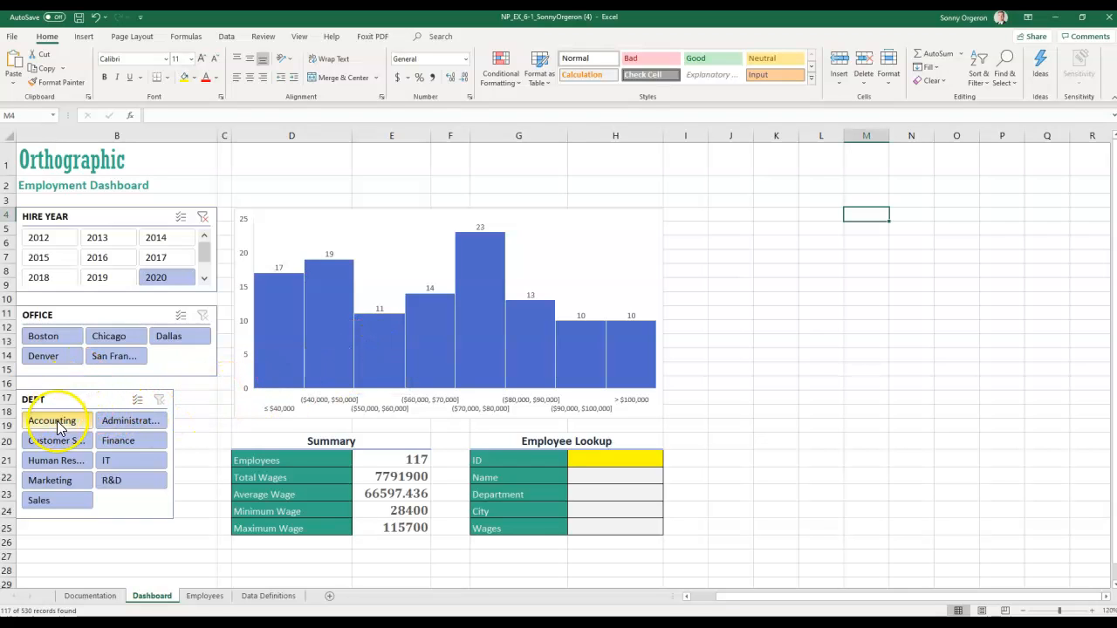
pyautogui.click(116, 445)
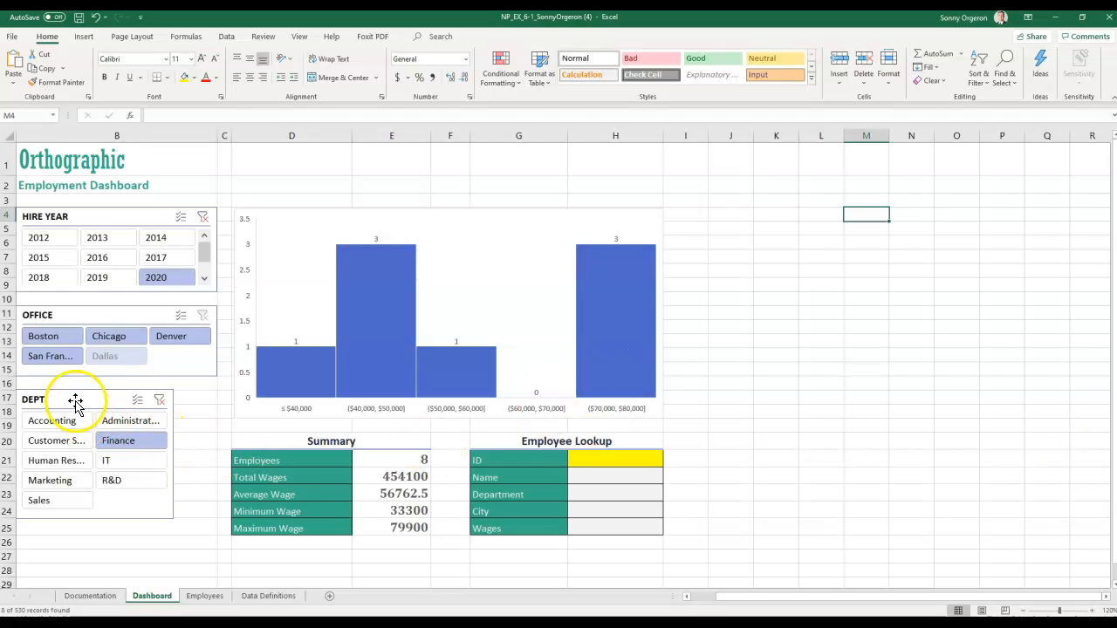
pyautogui.click(202, 220)
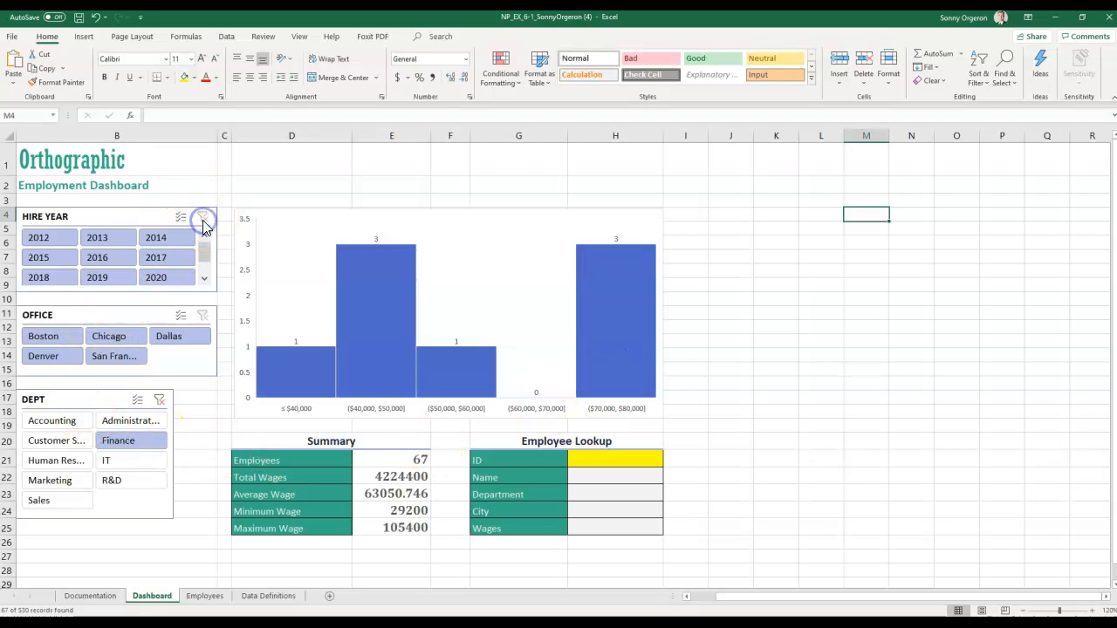
pyautogui.click(160, 400)
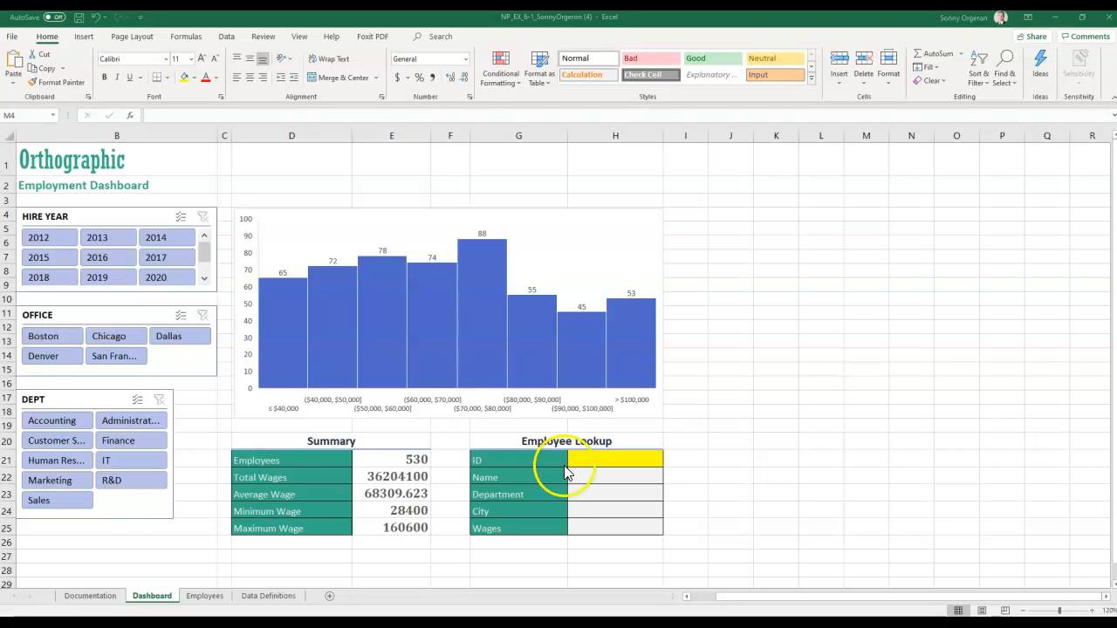
# - Enter an employee ID into lookup cell H21
pyautogui.click(614, 458)
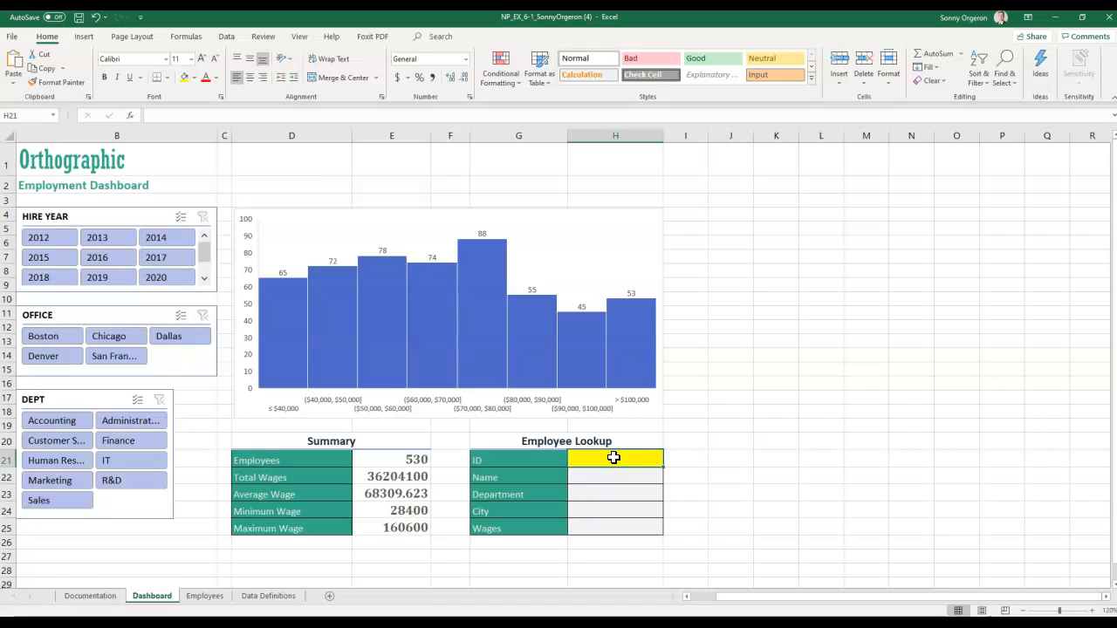
pyautogui.write('E850-316')
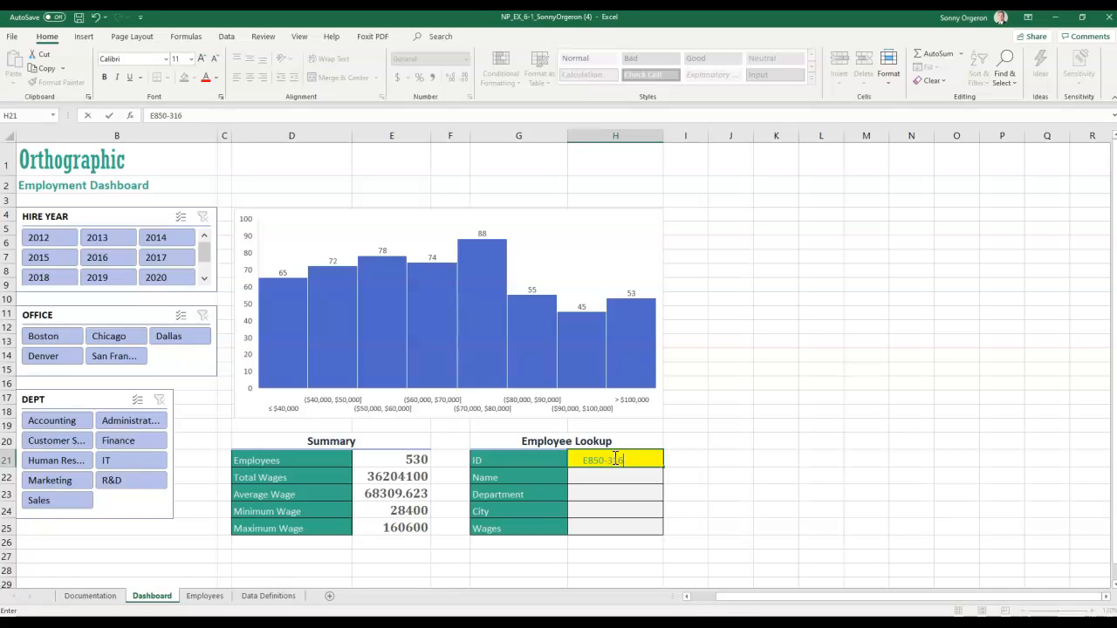
pyautogui.press('Return')
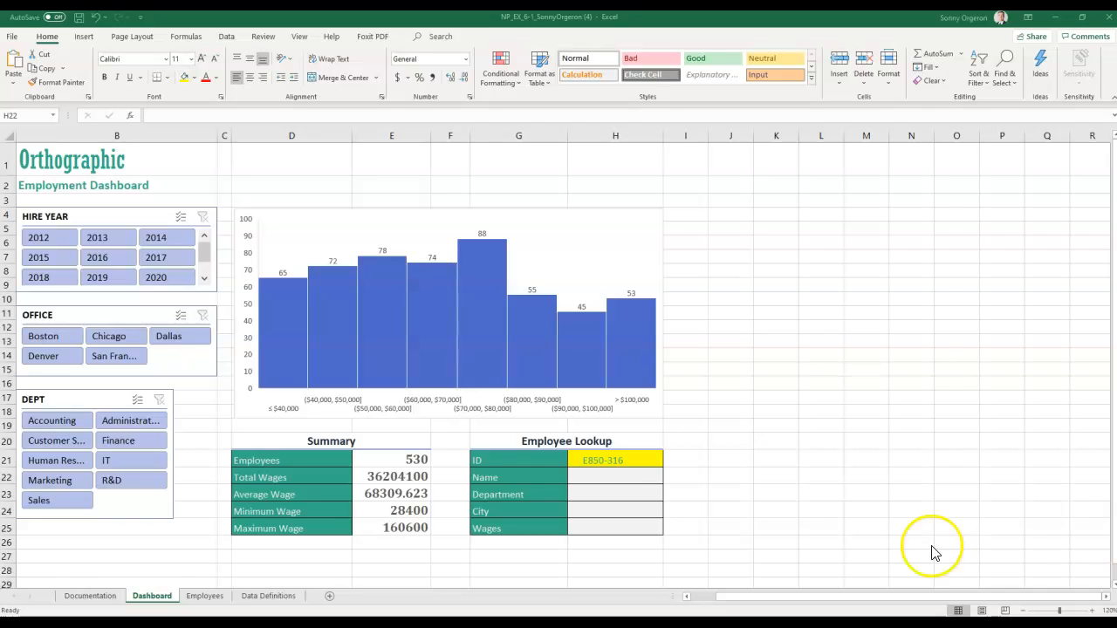
# - Paste =VLOOKUP(H21, Employees_Tbl, 4, FALSE) into H22 to show the employee's name
pyautogui.click(600, 476)
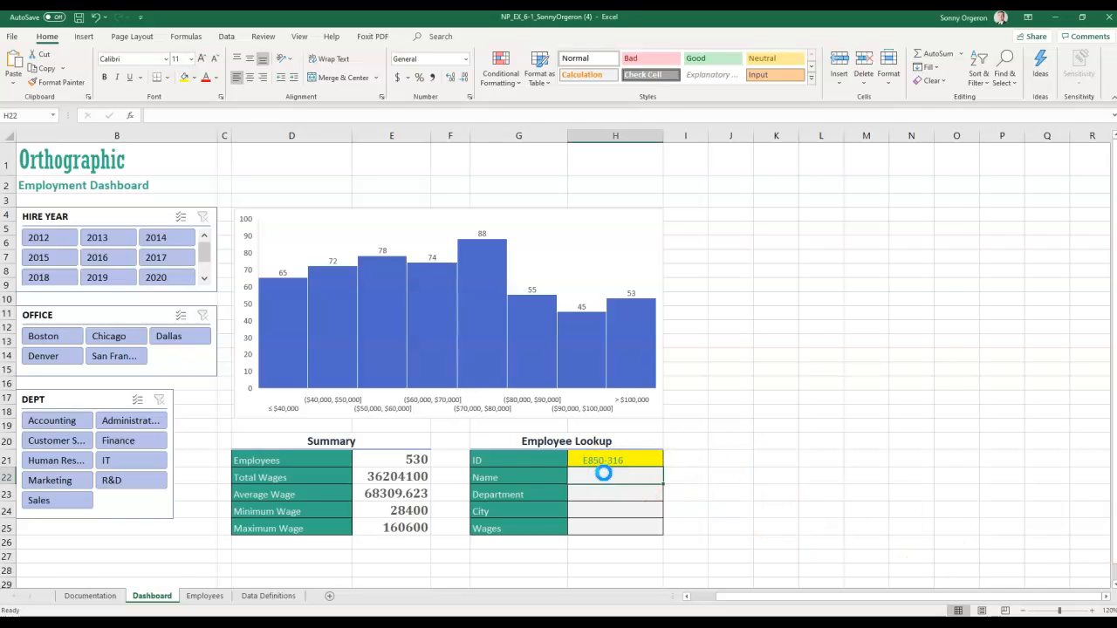
pyautogui.write('=VLOOKUP(H21, Employees_Tbl, 4, FALSE)')
pyautogui.press('Return')
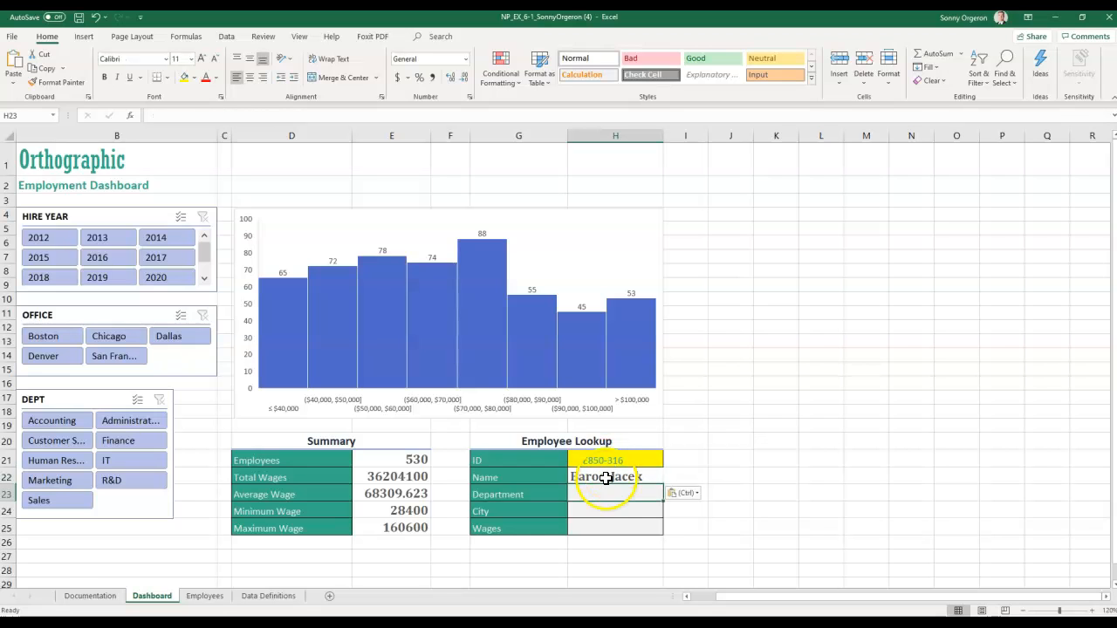
pyautogui.click(629, 482)
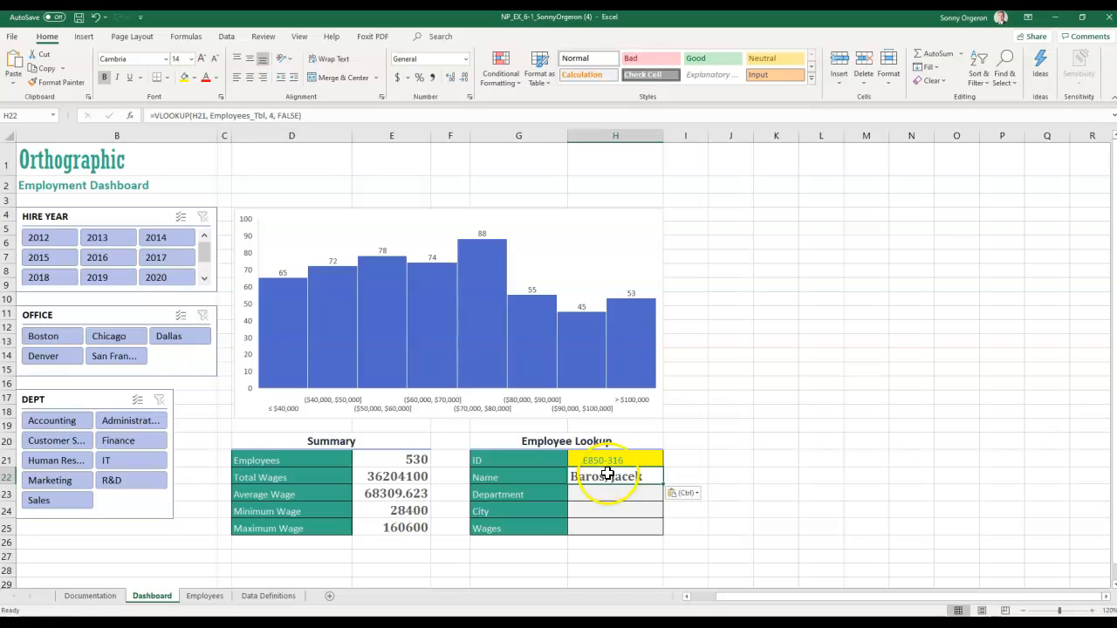
# - Check the ID column filter on the Employees sheet, then return to the Dashboard
pyautogui.click(205, 596)
pyautogui.scroll(20, 126, 334)
pyautogui.scroll(20, 113, 305)
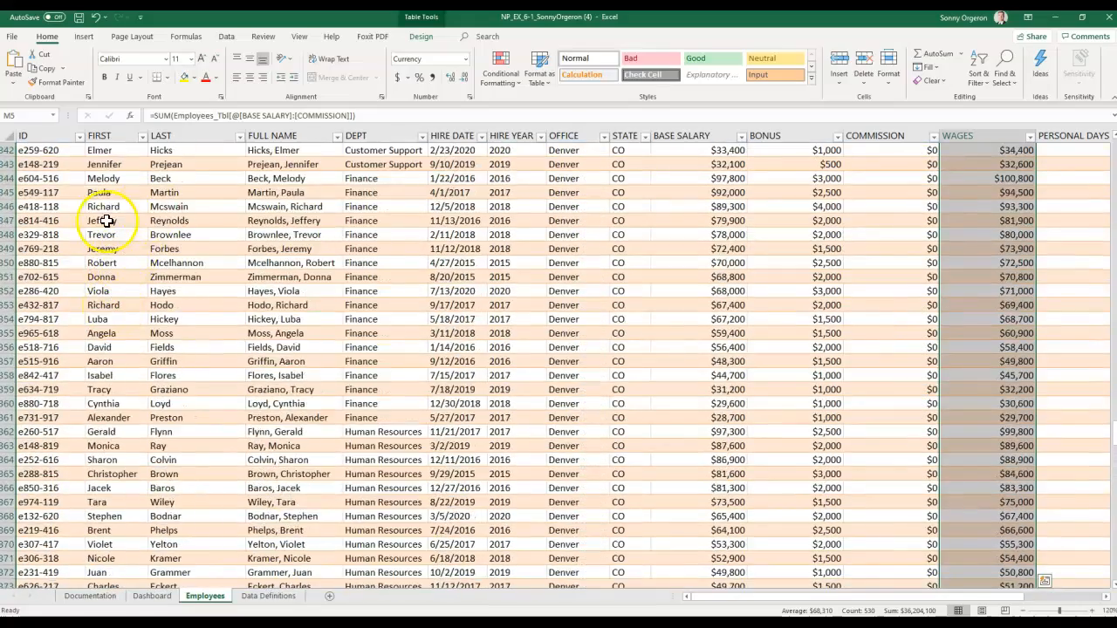
pyautogui.scroll(6, 107, 221)
pyautogui.click(80, 137)
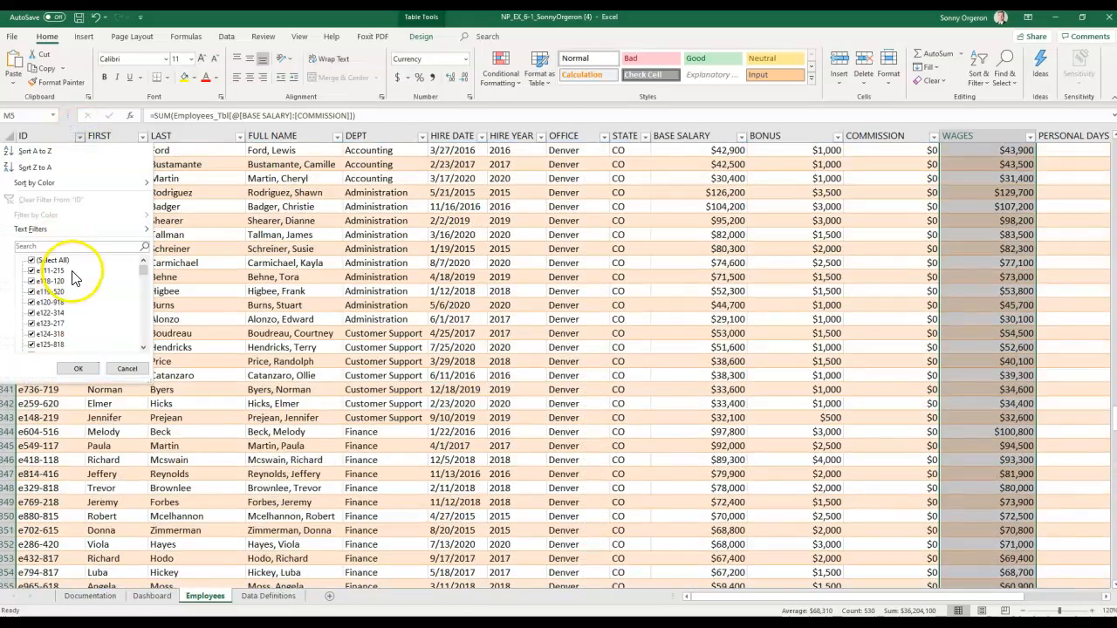
pyautogui.click(126, 369)
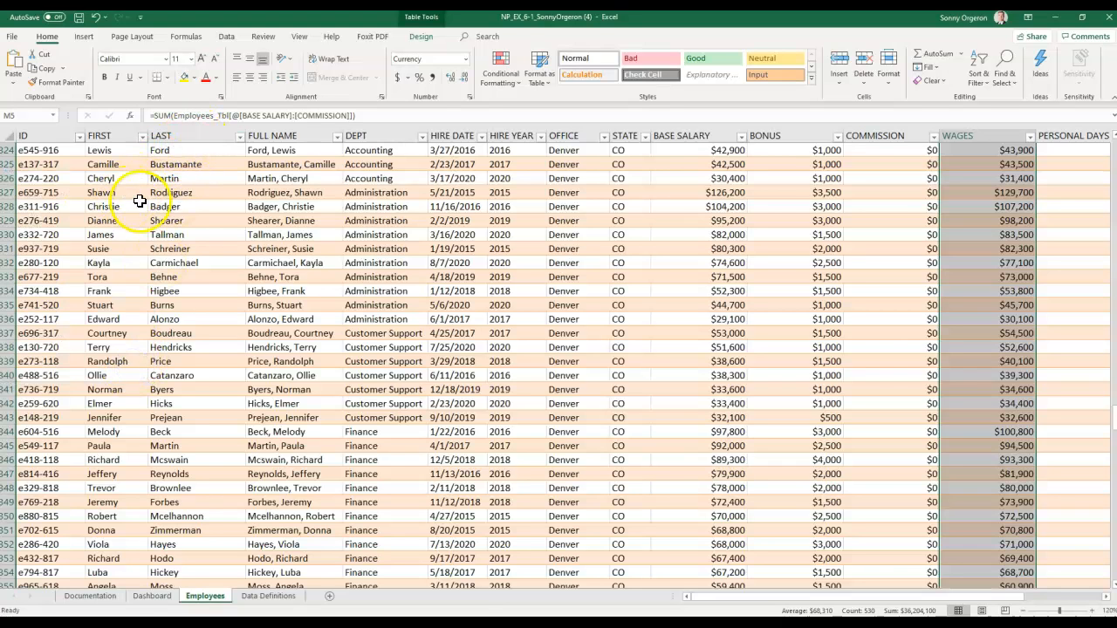
pyautogui.scroll(2, 80, 194)
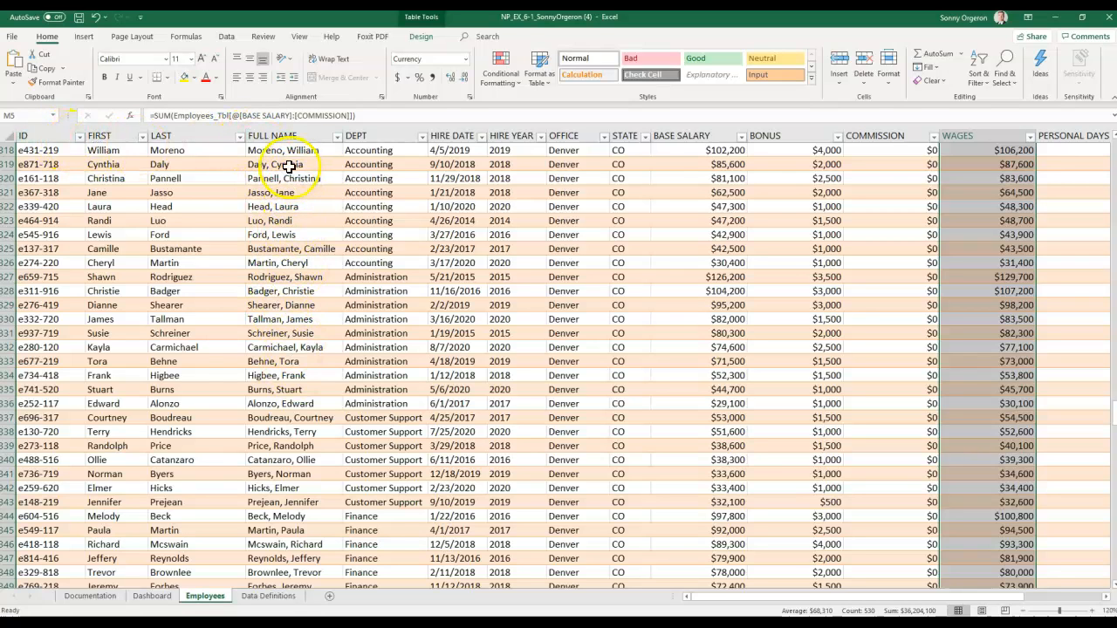
pyautogui.click(151, 596)
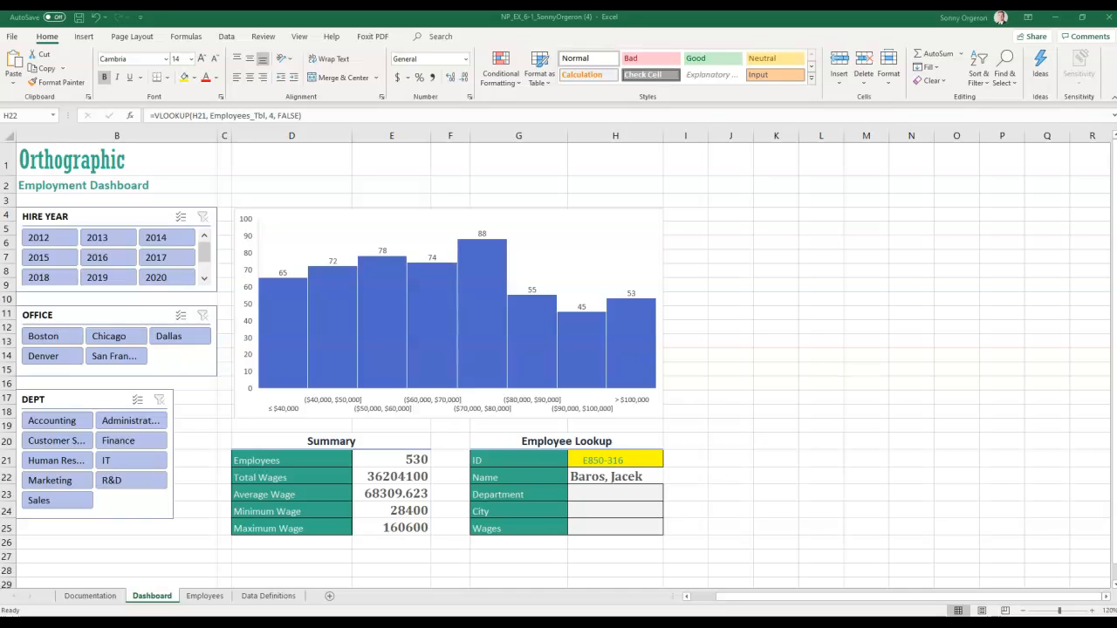
# - Paste the VLOOKUP into Department cell H23 with Match Destination Formatting, returning column 5 (Human Resources)
pyautogui.click(632, 471)
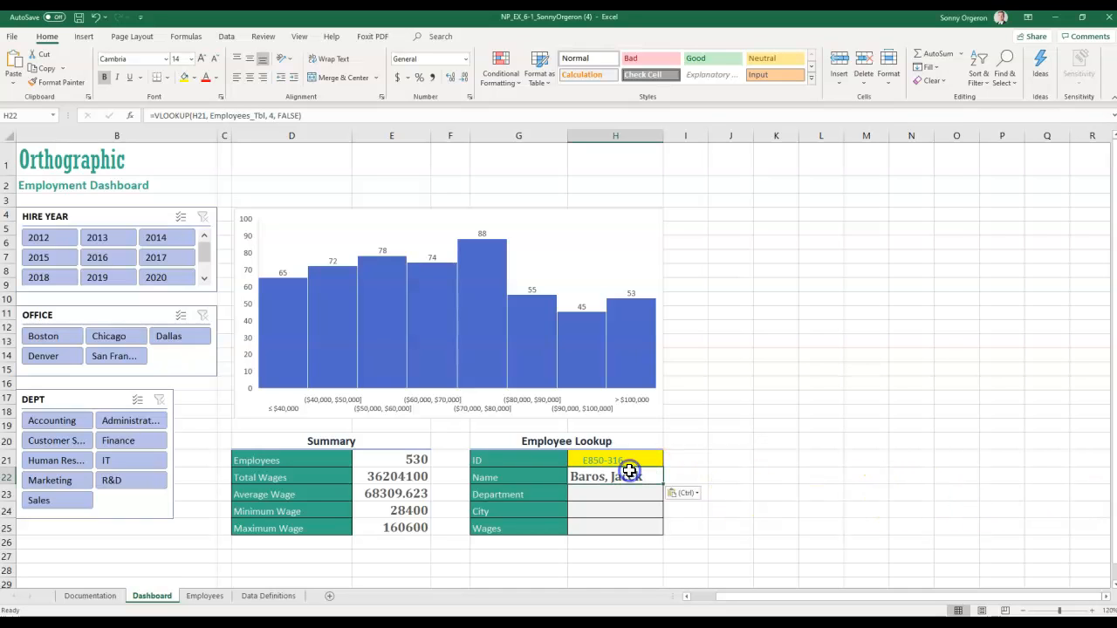
pyautogui.press('Return')
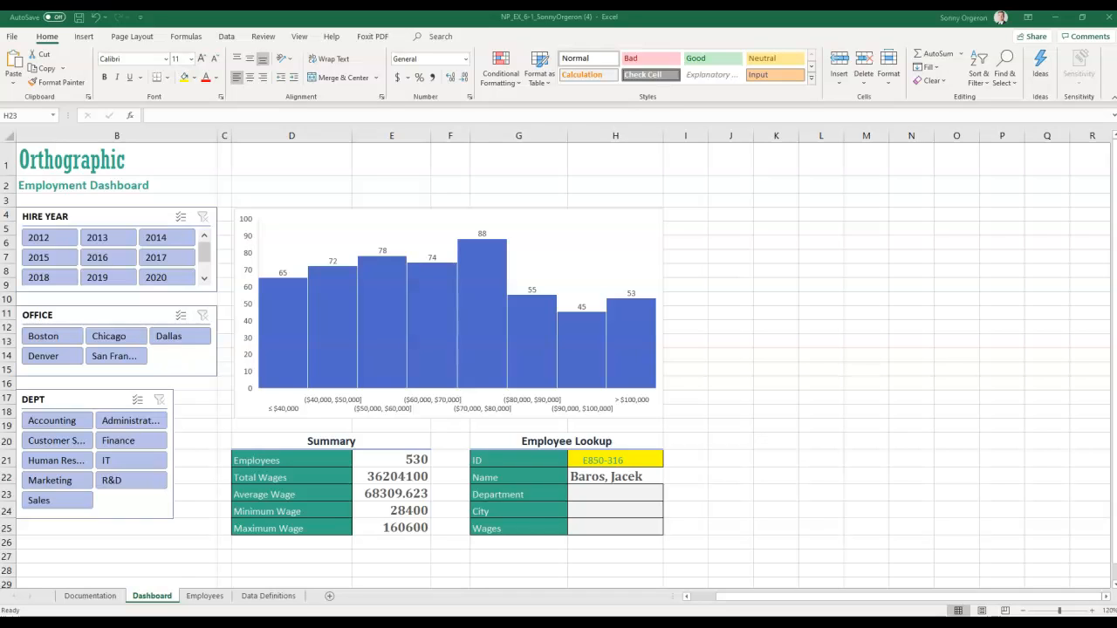
pyautogui.click(599, 497)
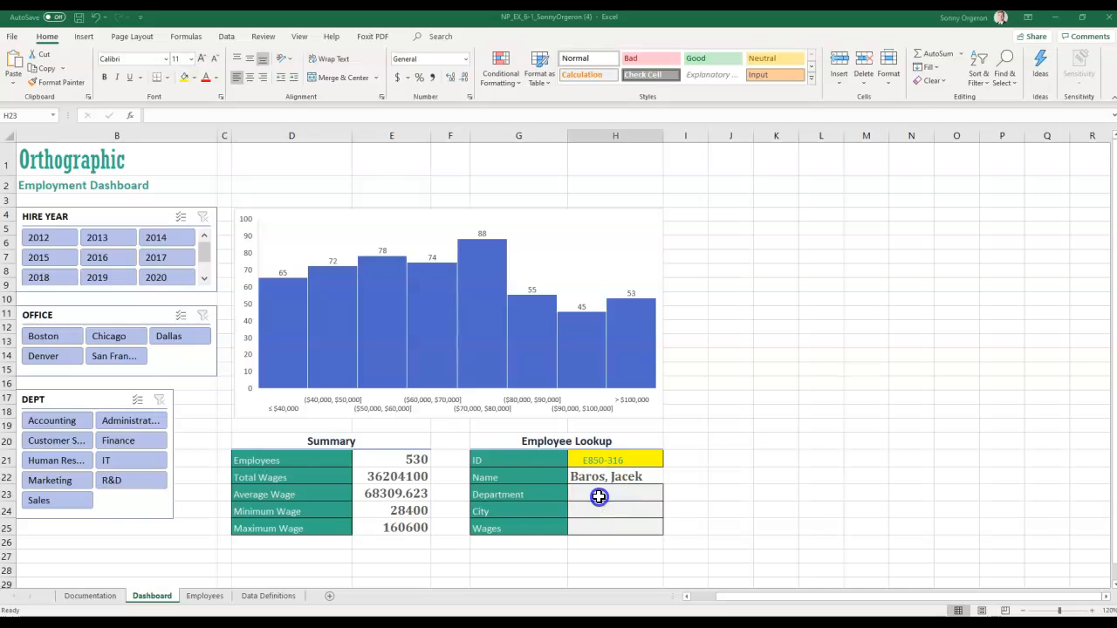
pyautogui.rightClick(598, 497)
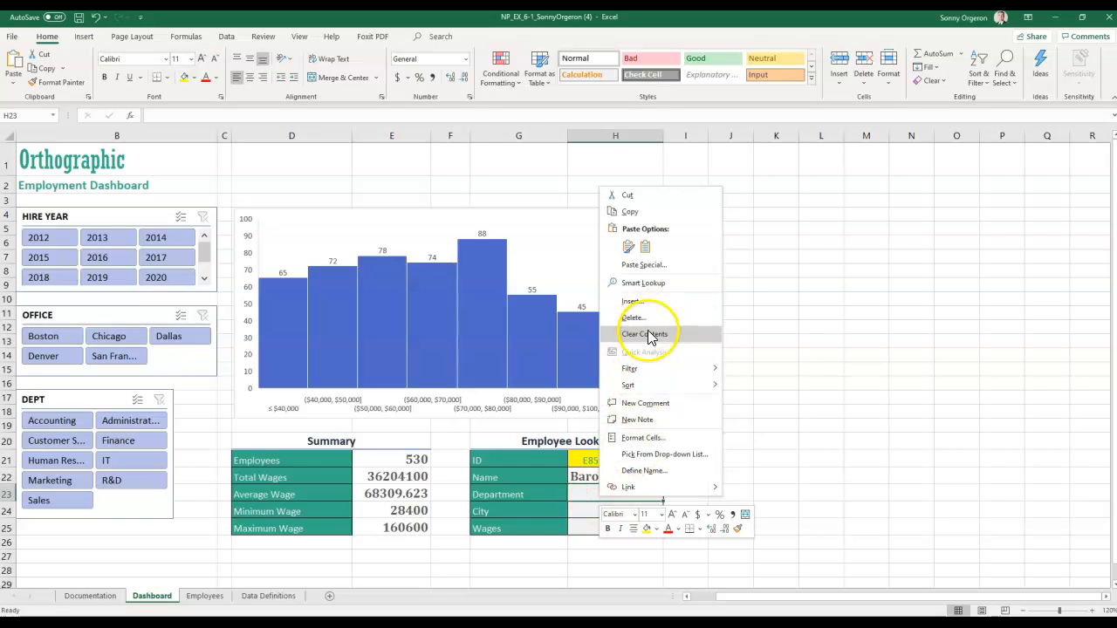
pyautogui.click(645, 248)
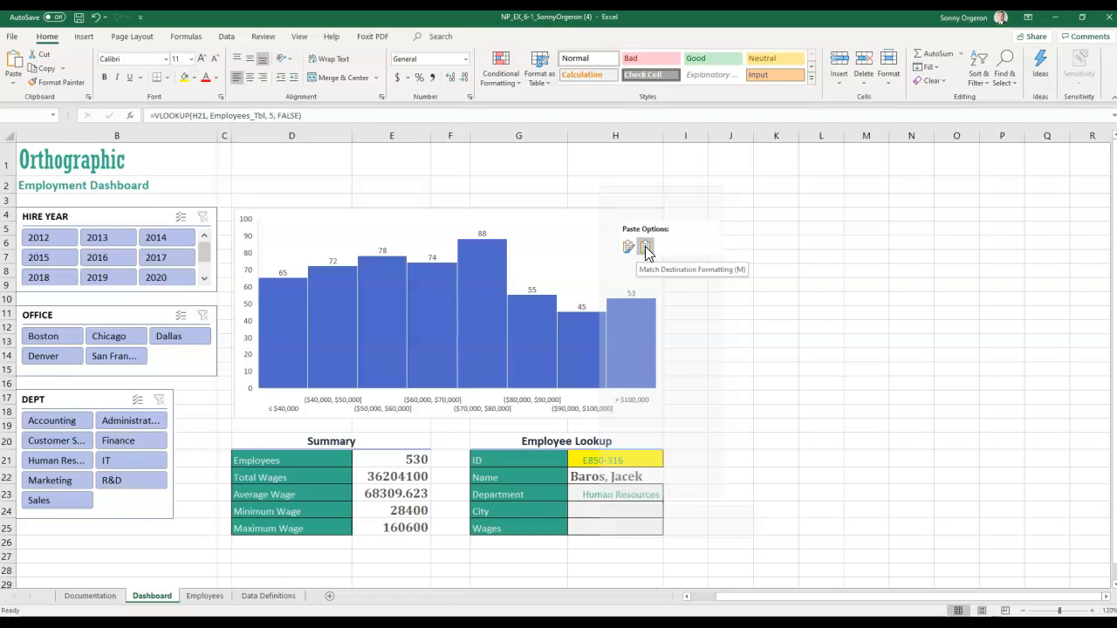
pyautogui.click(611, 514)
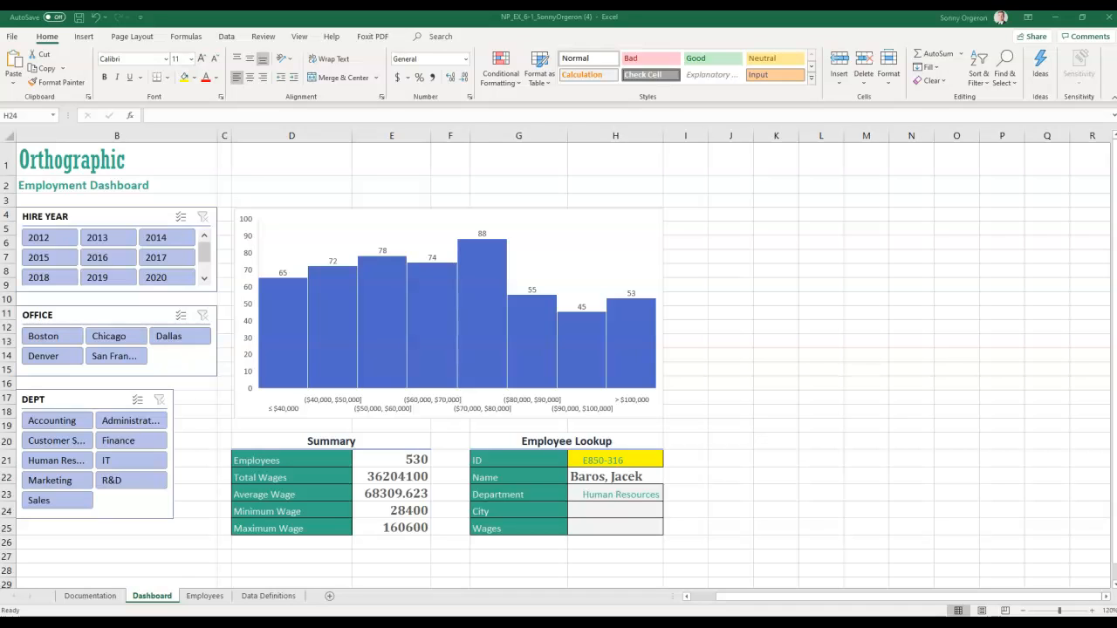
# - Paste the VLOOKUP lookup formula into the City cell H24
pyautogui.click(593, 512)
pyautogui.rightClick(594, 513)
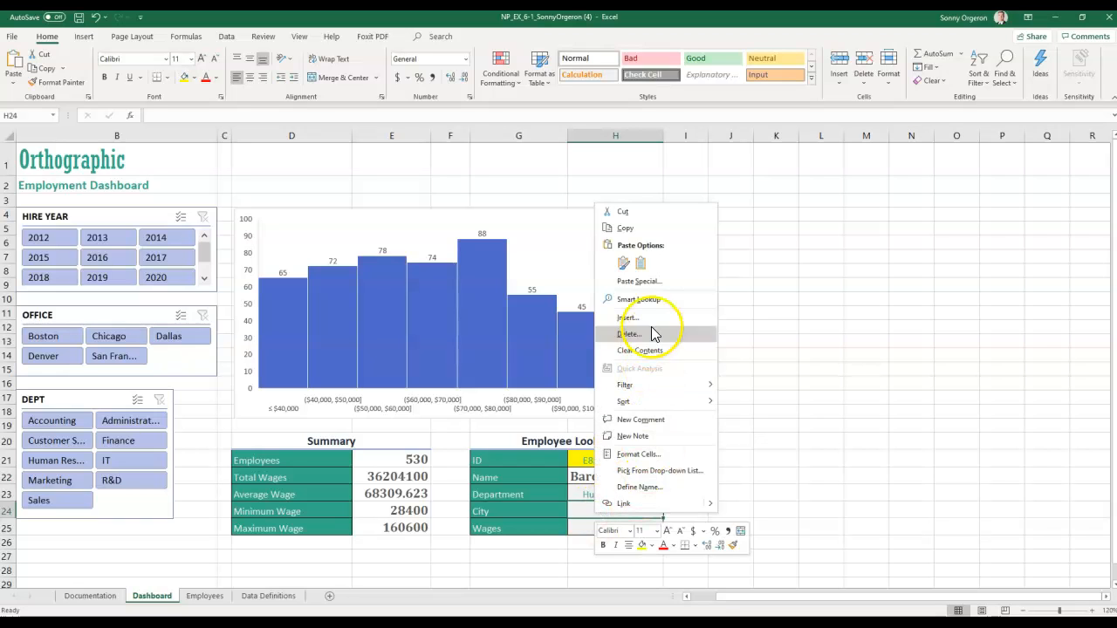
pyautogui.click(640, 263)
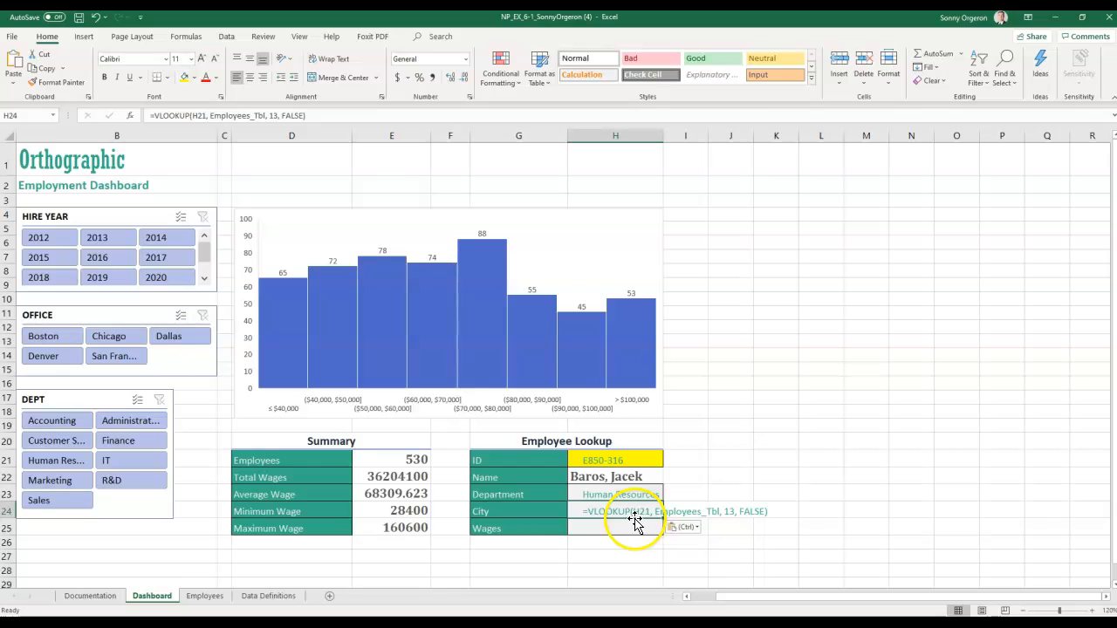
pyautogui.click(95, 16)
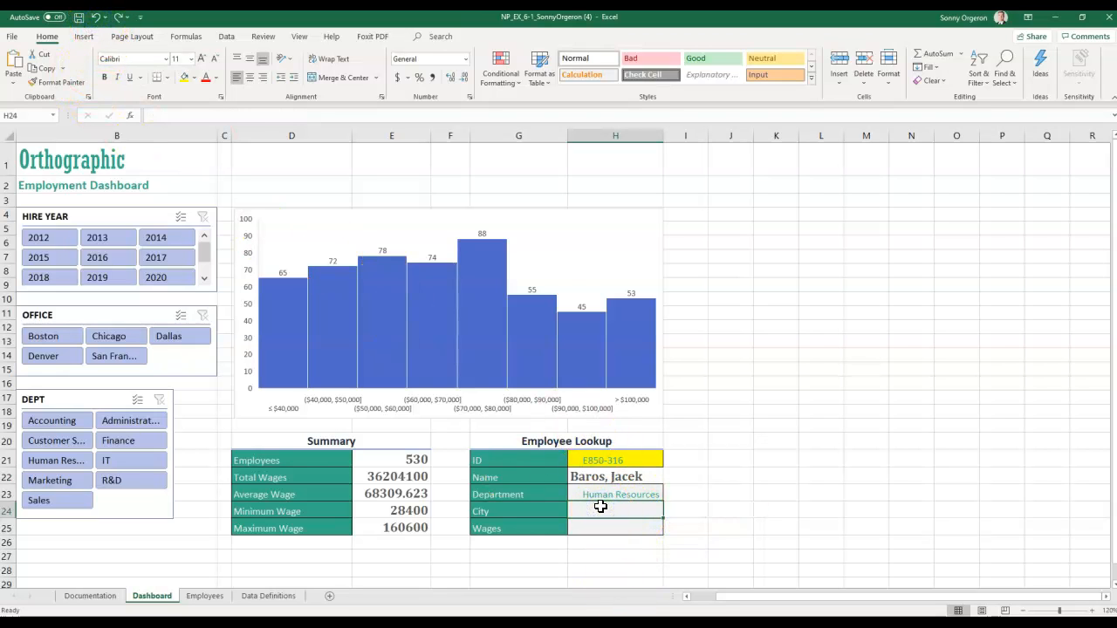
pyautogui.write('=VLOOKUP(H21, Employees_Tbl, 13, FALSE)')
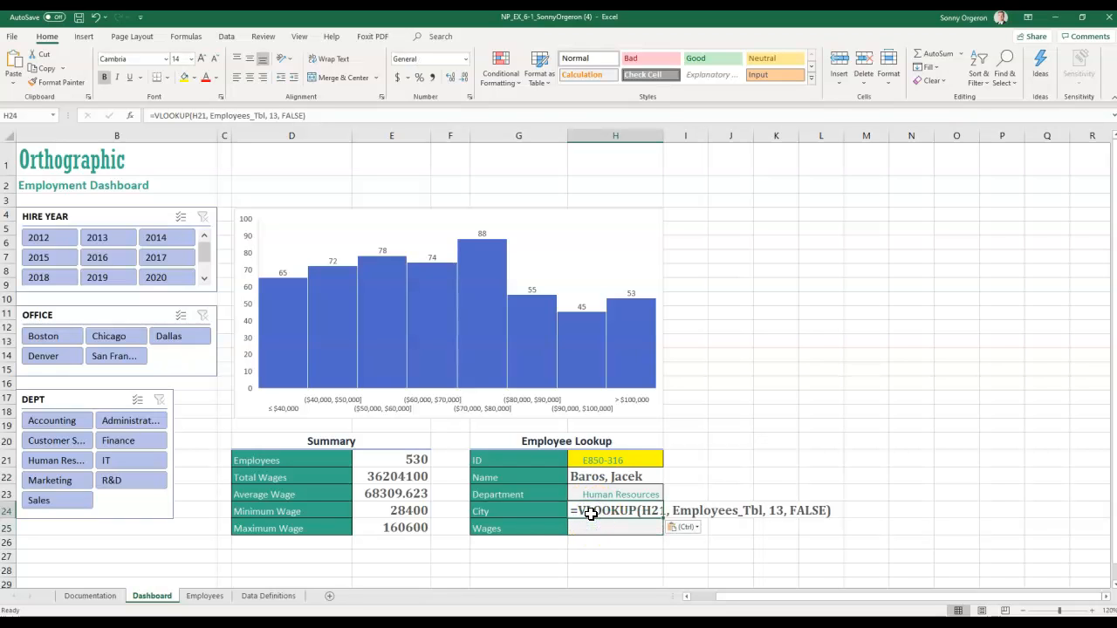
pyautogui.press('Delete')
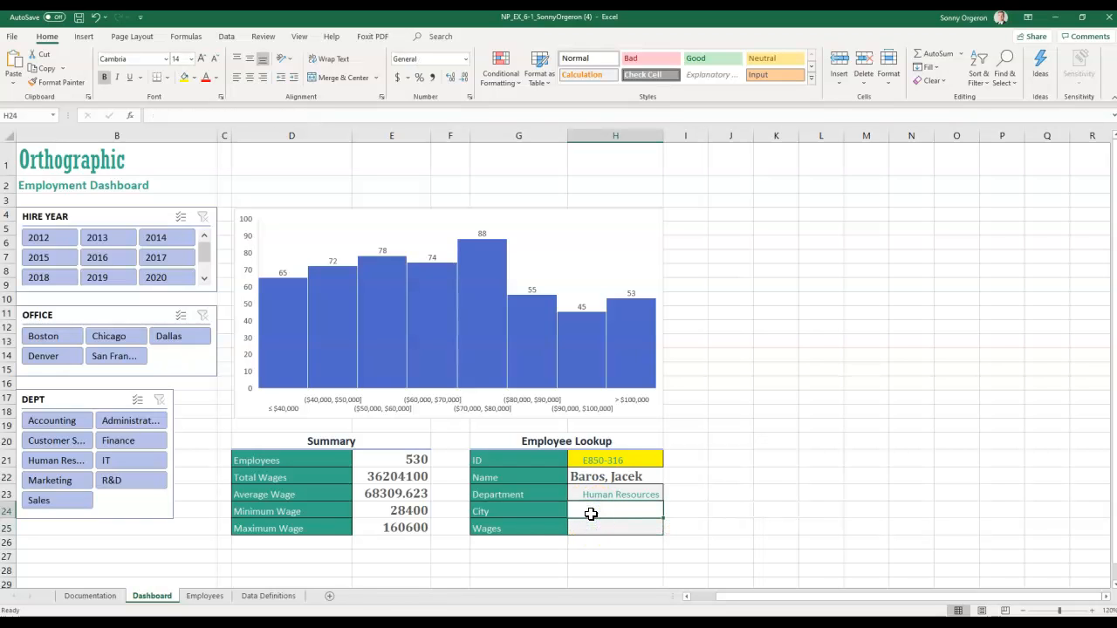
pyautogui.click(194, 117)
pyautogui.write('=VLOOKUP(H21, Employees, 11, FALSE)')
pyautogui.press('Return')
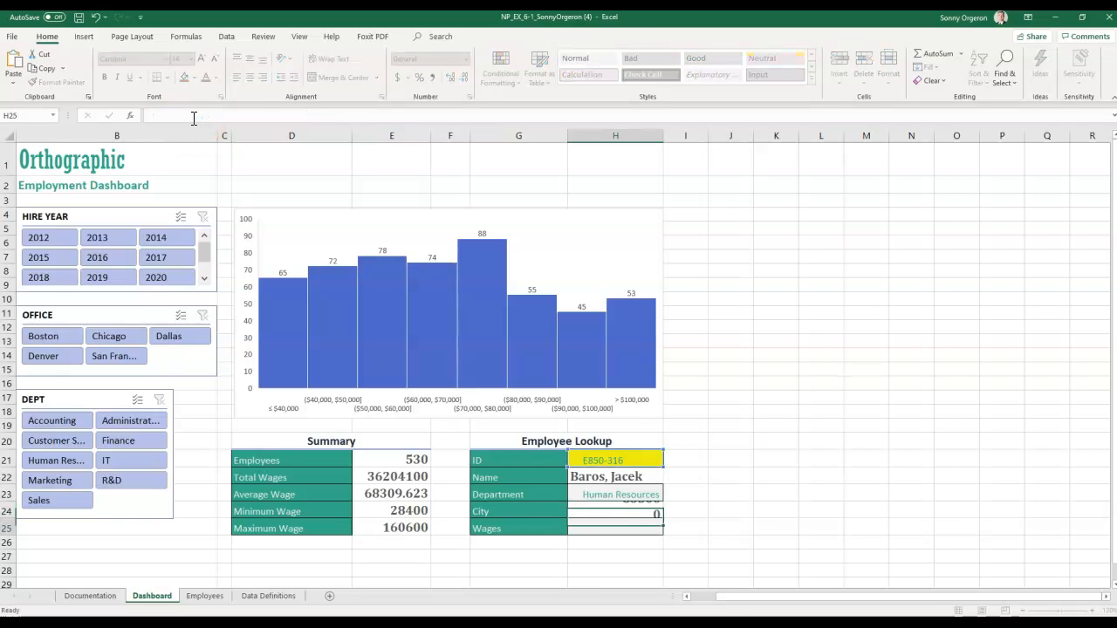
# - Replace the City formula so VLOOKUP returns column 8 instead of 13, showing Denver
pyautogui.click(612, 513)
pyautogui.click(260, 111)
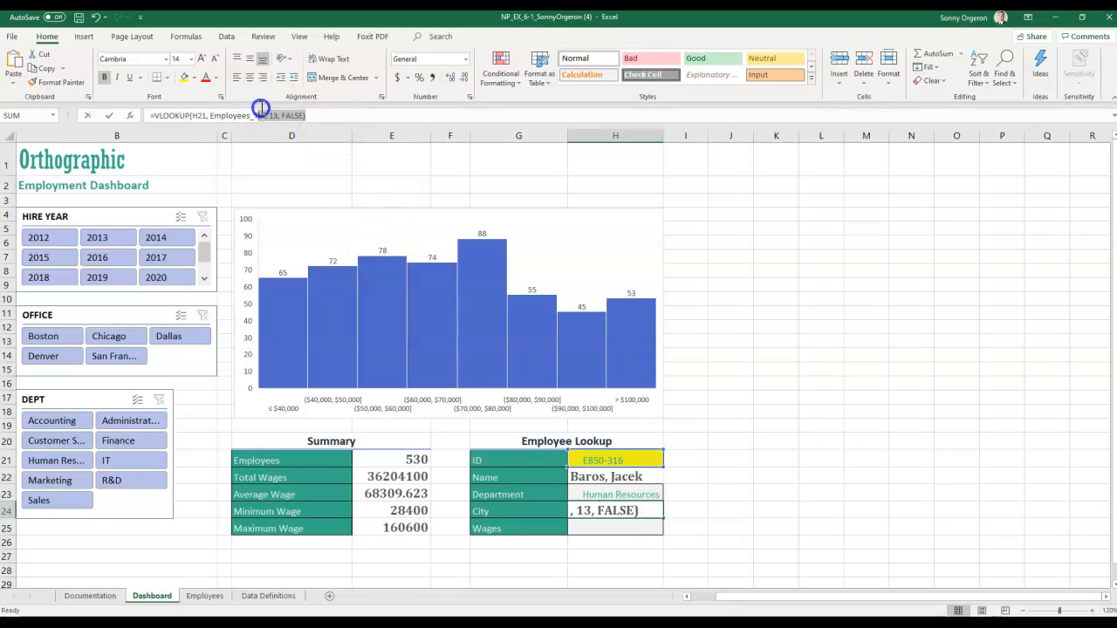
pyautogui.moveTo(260, 108); pyautogui.dragTo(130, 110)
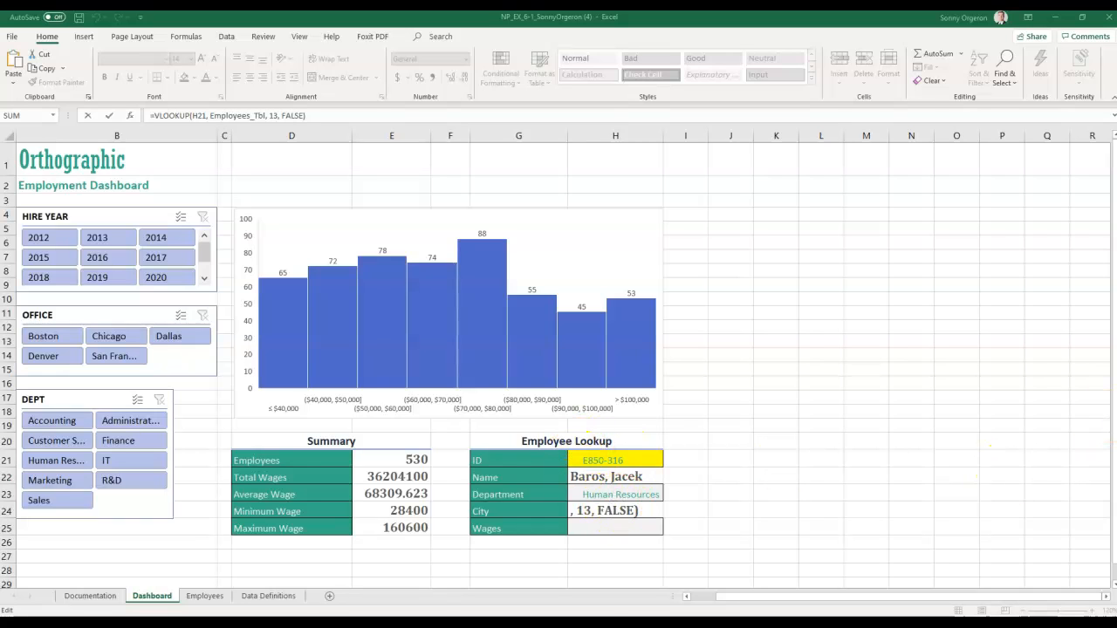
pyautogui.click(654, 515)
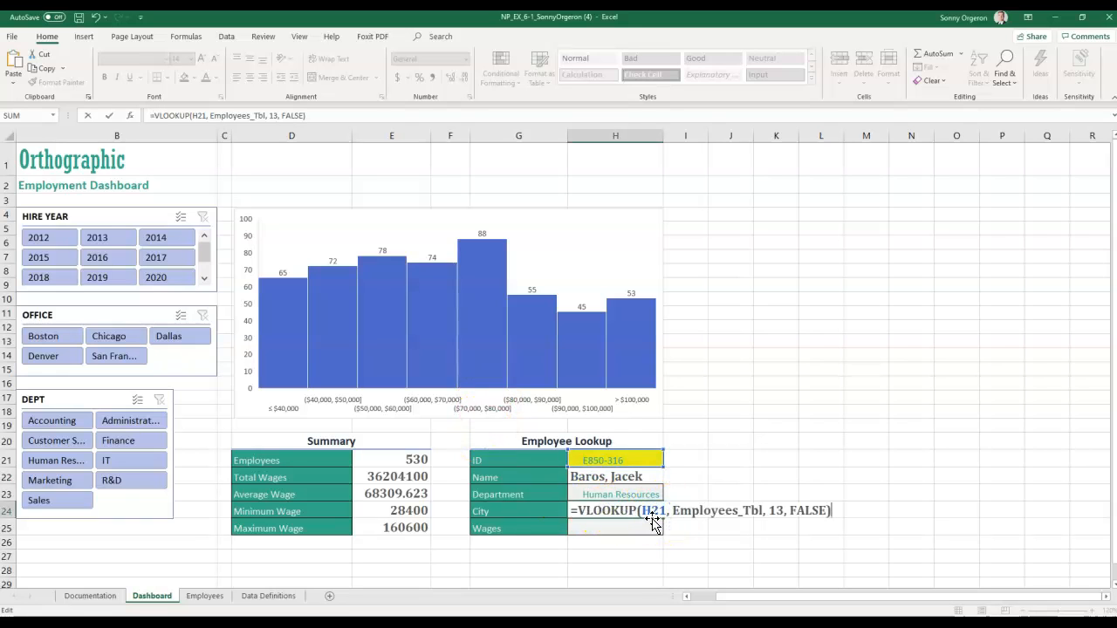
pyautogui.click(633, 515)
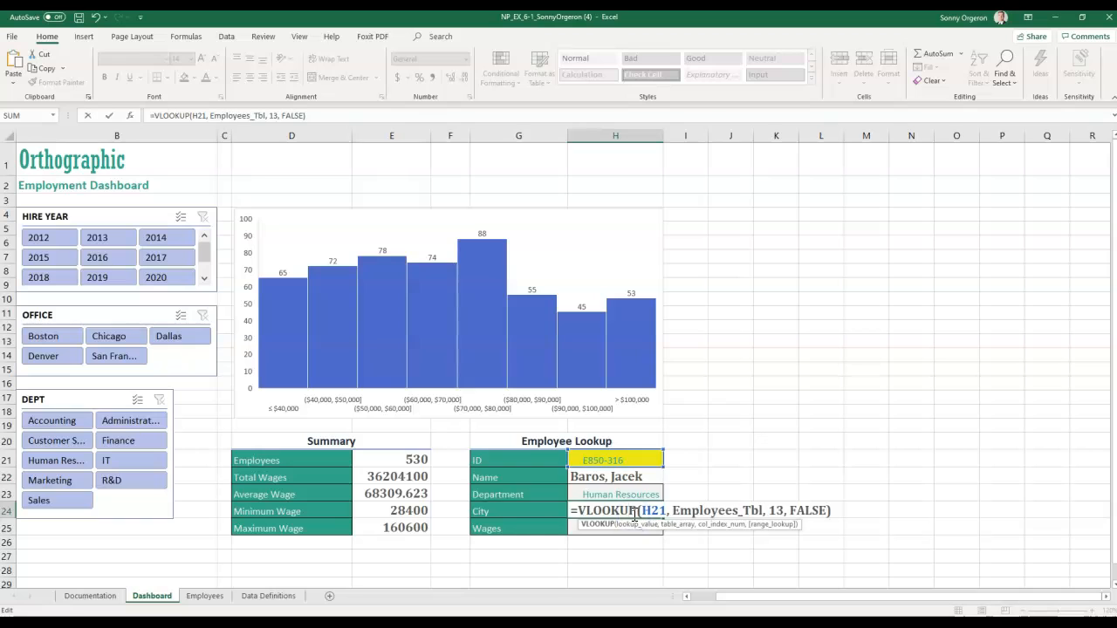
pyautogui.hotkey('ctrl', 'a')
pyautogui.press('Delete')
pyautogui.click(213, 115)
pyautogui.write('=VLOOKUP(H21, Employees_Tbl, 8, FALSE)')
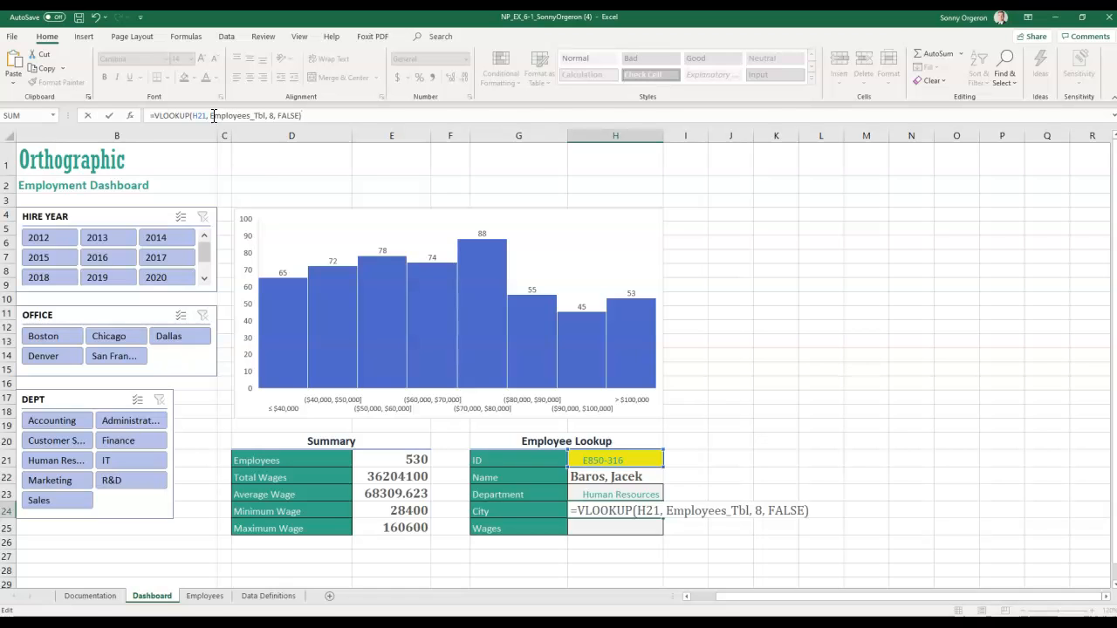
pyautogui.press('Return')
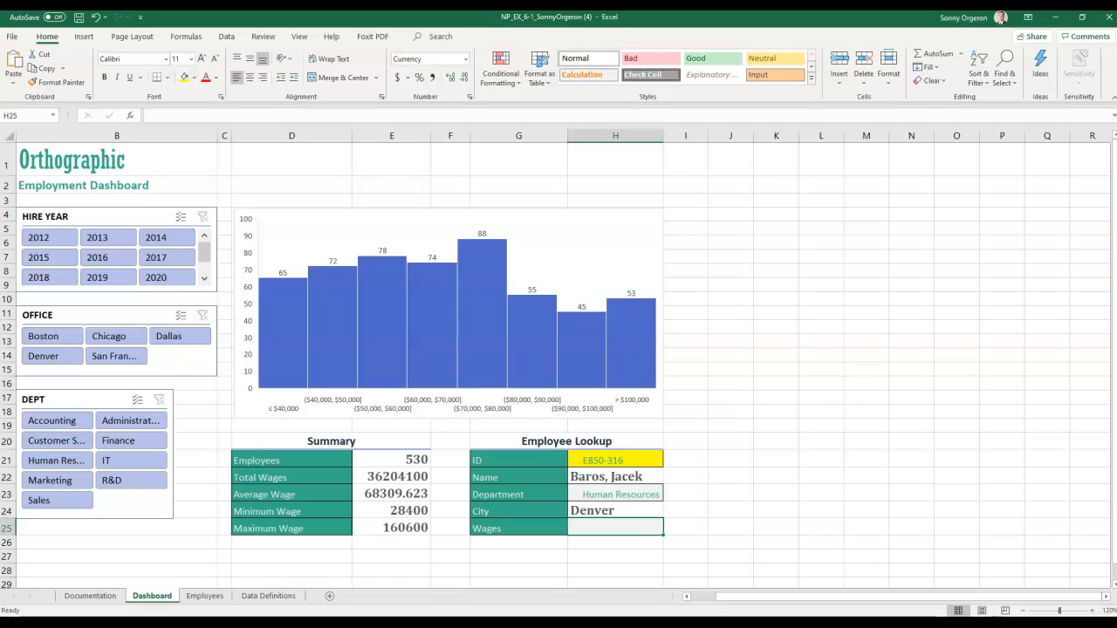
# - Paste the VLOOKUP formula into the Wages cell H25
pyautogui.hotkey('alt', 'Tab')
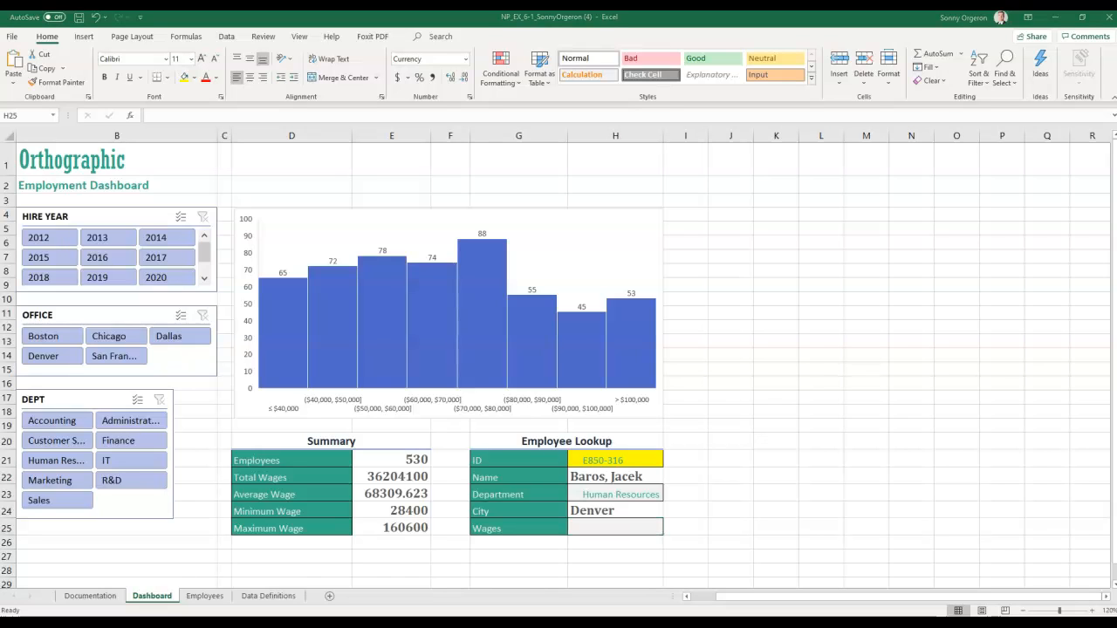
pyautogui.click(587, 527)
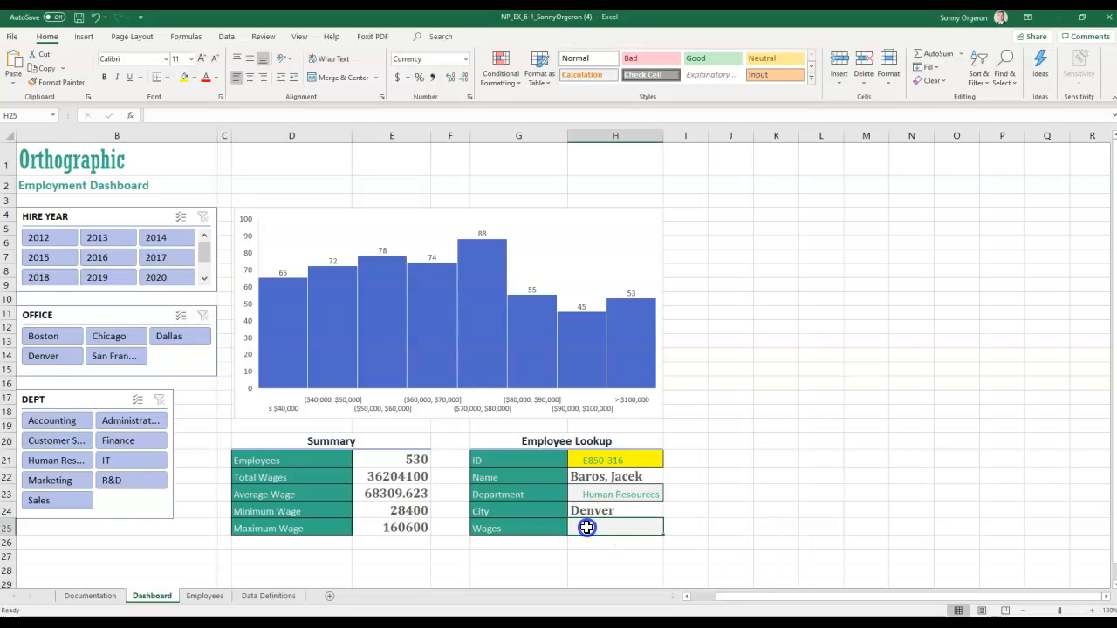
pyautogui.doubleClick(587, 527)
pyautogui.write('=VLOOKUP(H21,Employee_TBL,16,FALSE)')
# - Commit the Wages lookup showing 83300 and format-paint H22's formatting onto H23:H25
pyautogui.press('Return')
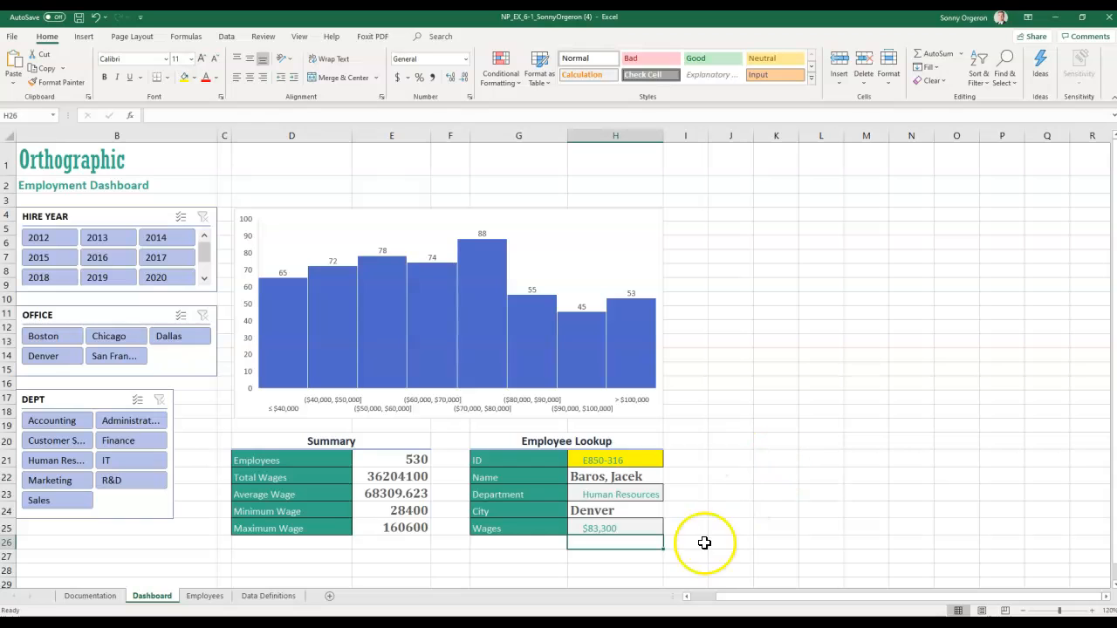
pyautogui.click(614, 477)
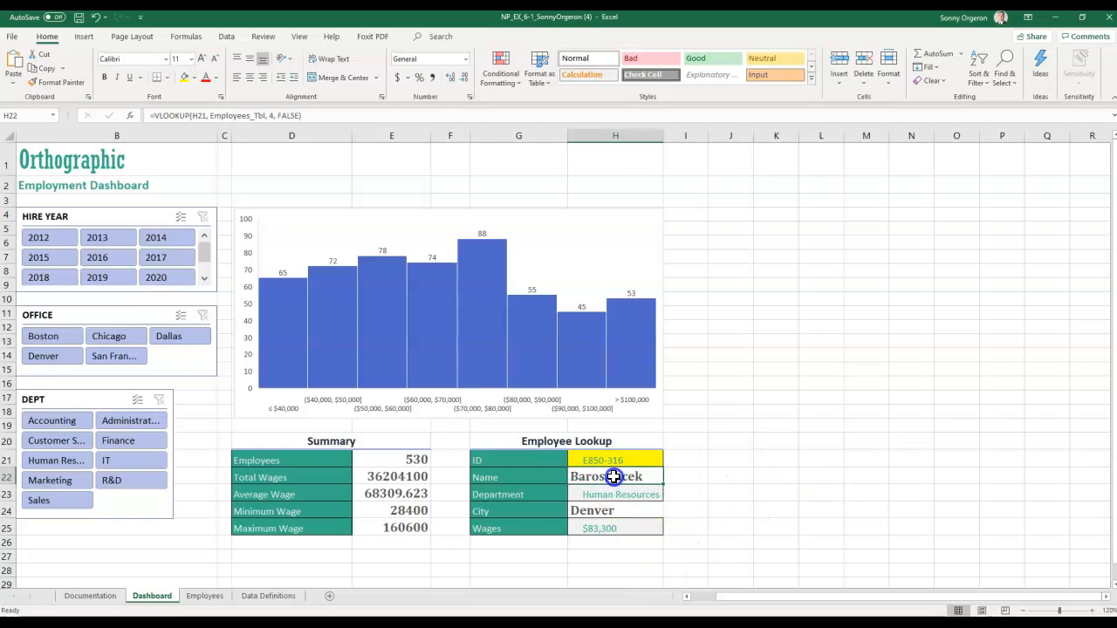
pyautogui.rightClick(615, 477)
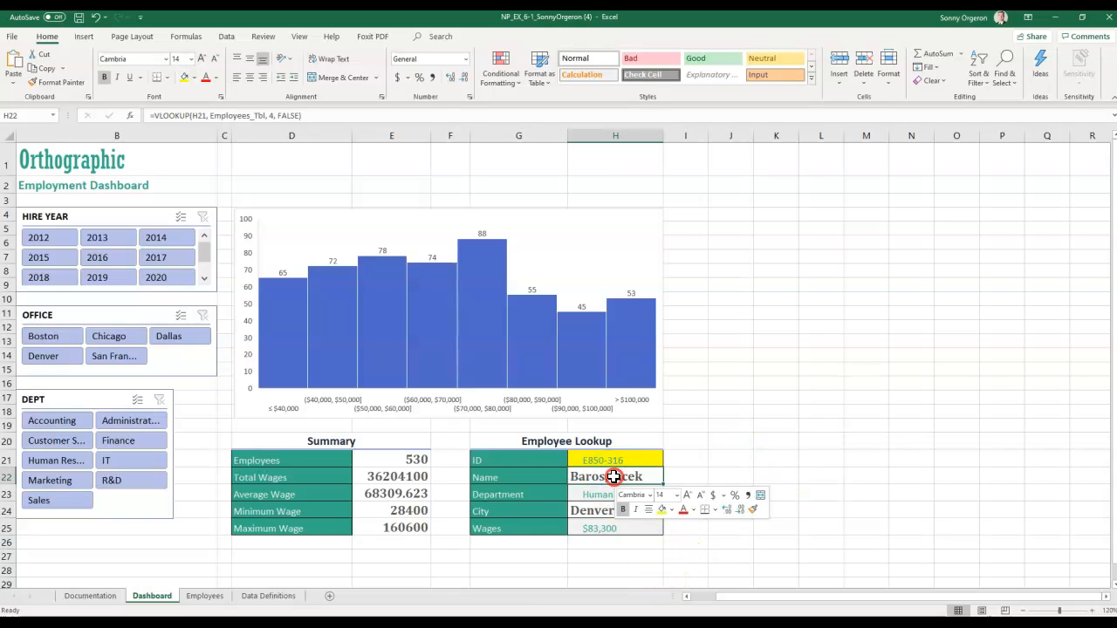
pyautogui.click(755, 517)
pyautogui.moveTo(606, 494); pyautogui.dragTo(592, 526)
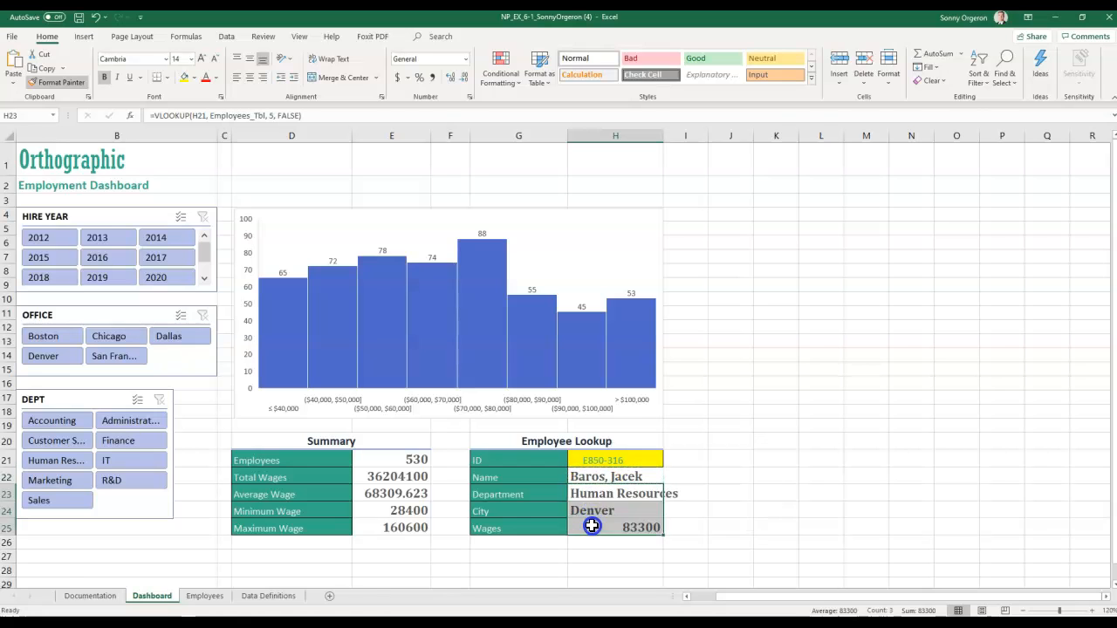
pyautogui.click(699, 506)
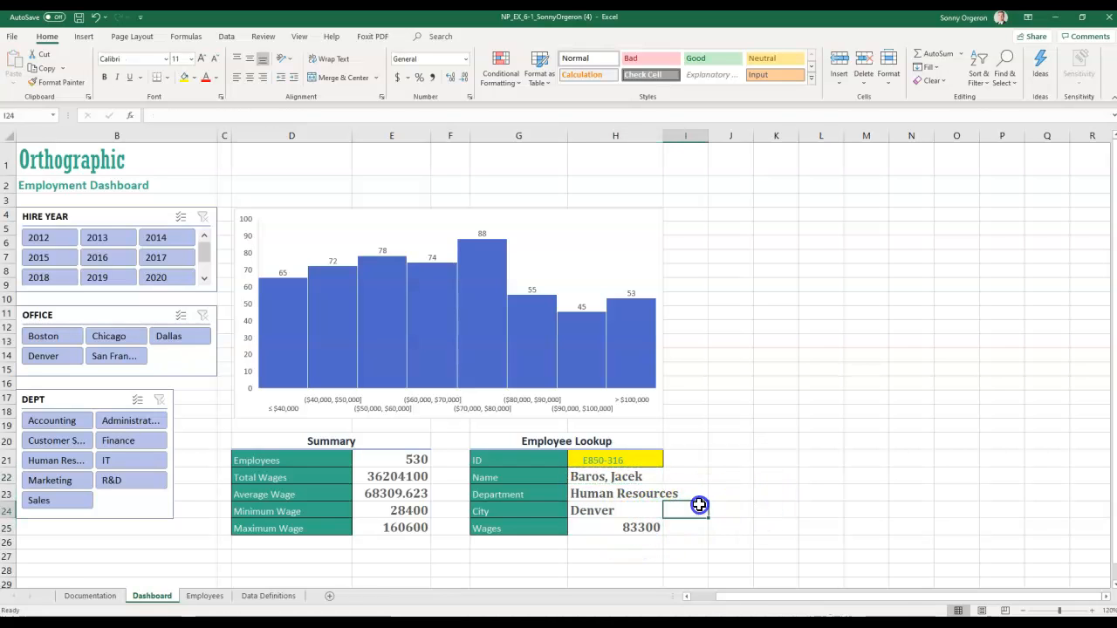
pyautogui.click(772, 479)
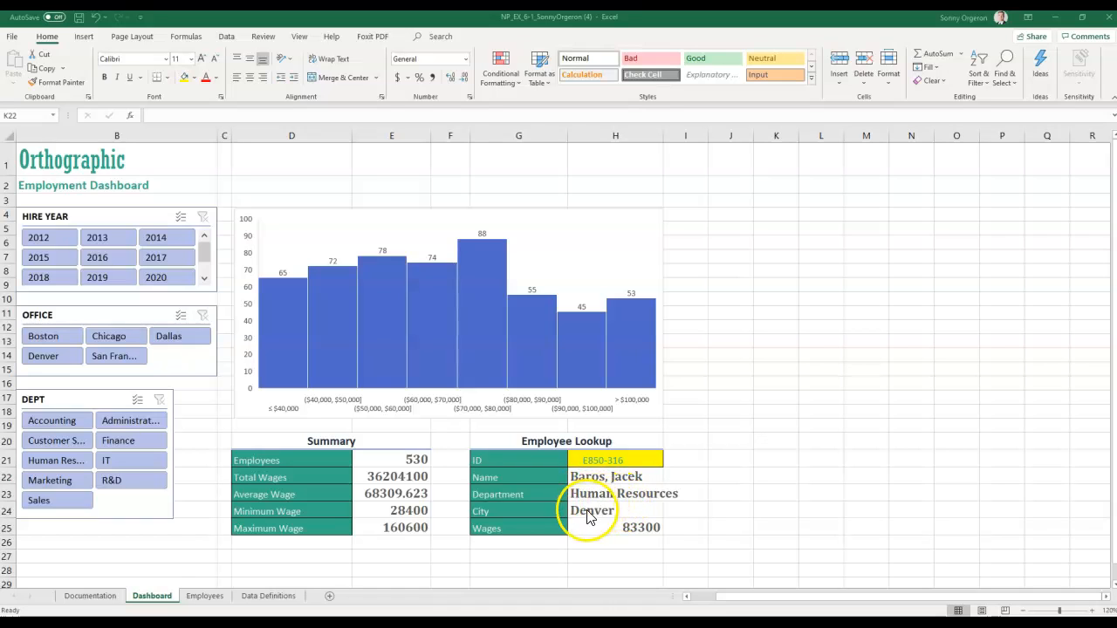
# - Enter a different employee ID in H21 so the lookup returns Finance, San Francisco and 64600
pyautogui.click(608, 464)
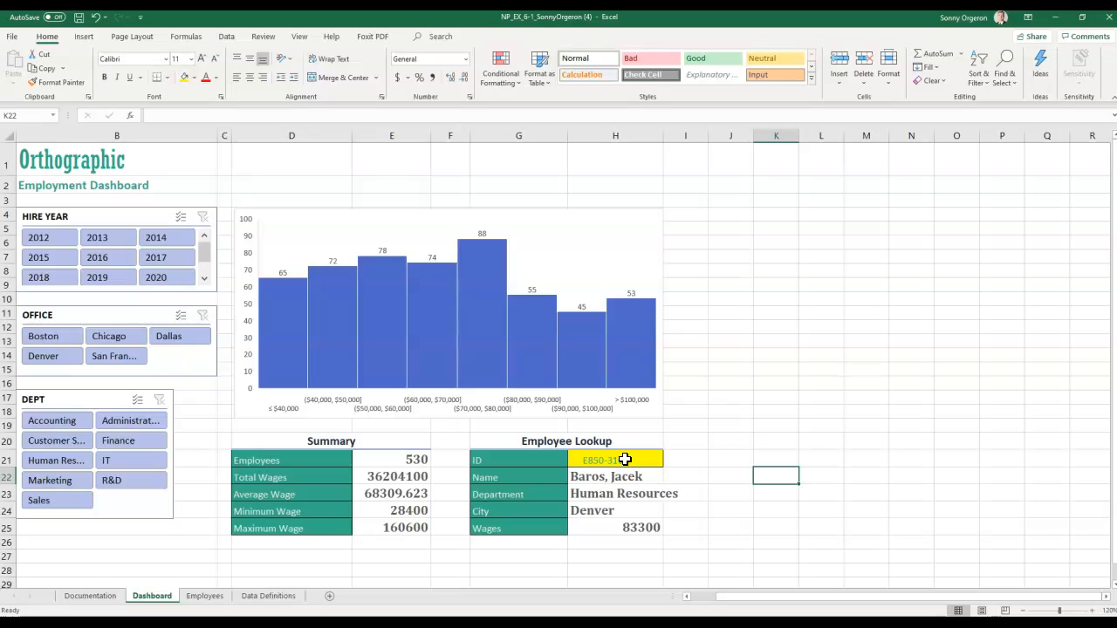
pyautogui.write('E140-617')
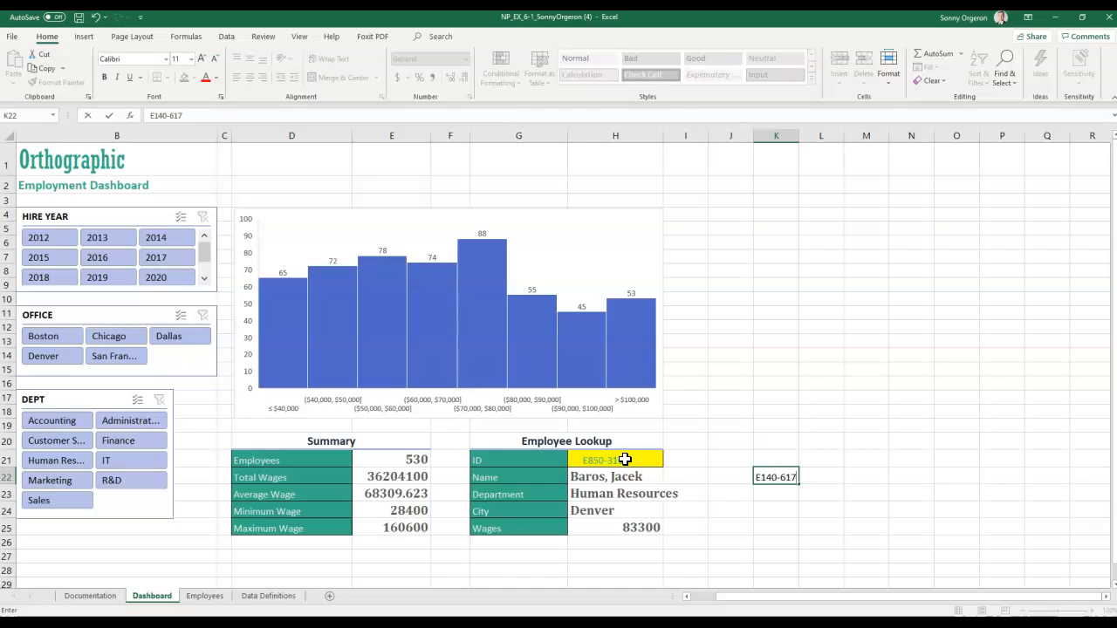
pyautogui.press('Return')
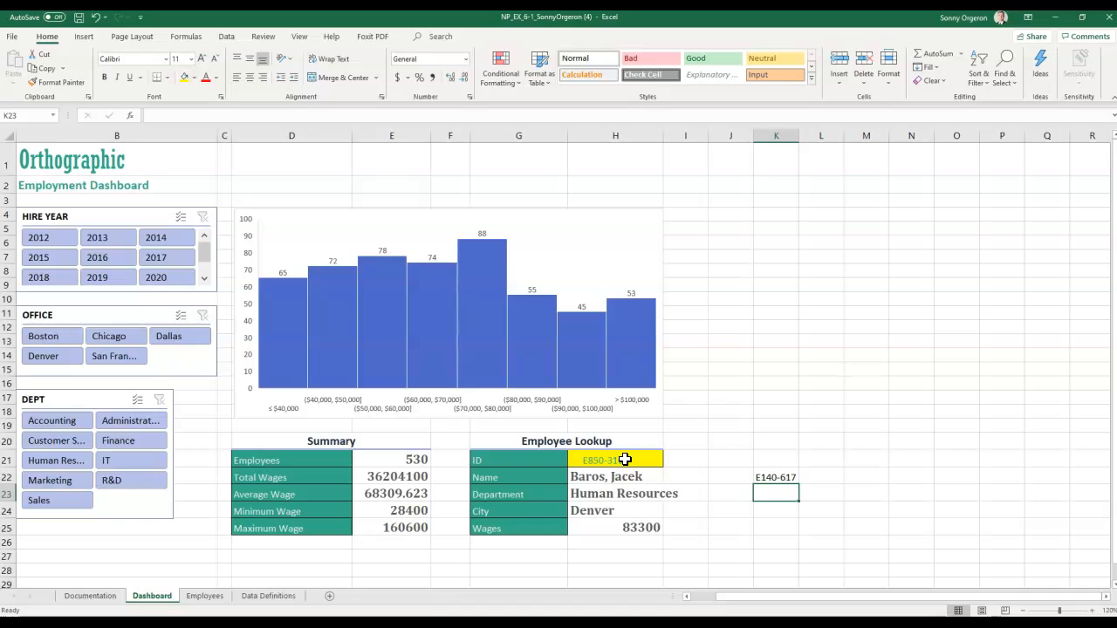
pyautogui.press('Up')
pyautogui.hotkey('ctrl', 'c')
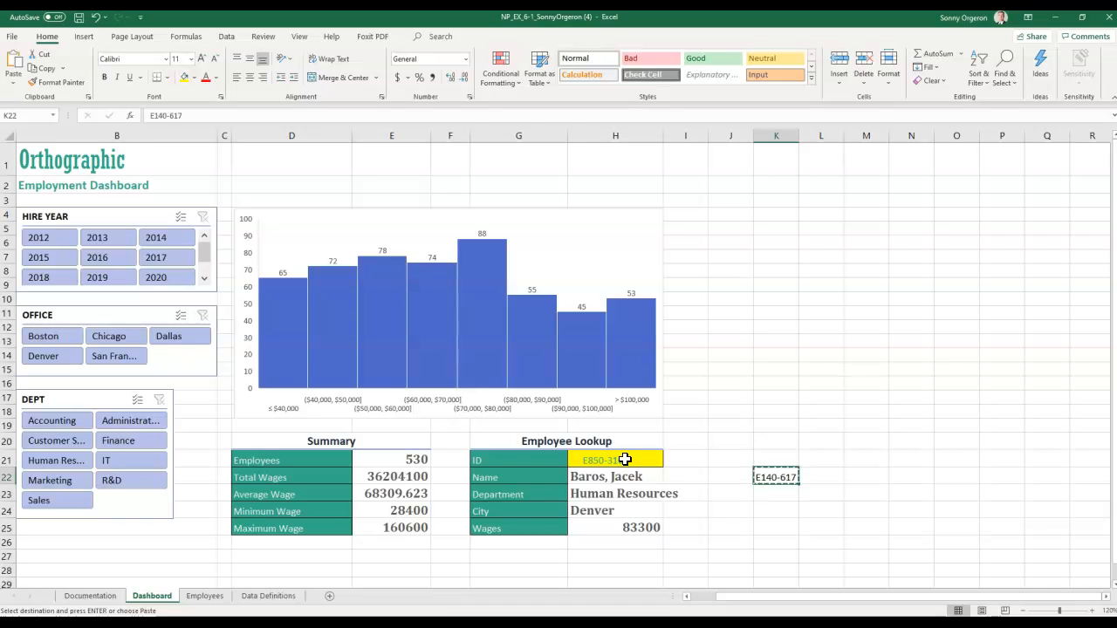
pyautogui.press('Up')
pyautogui.press('Left')
pyautogui.press('Left')
pyautogui.press('Left')
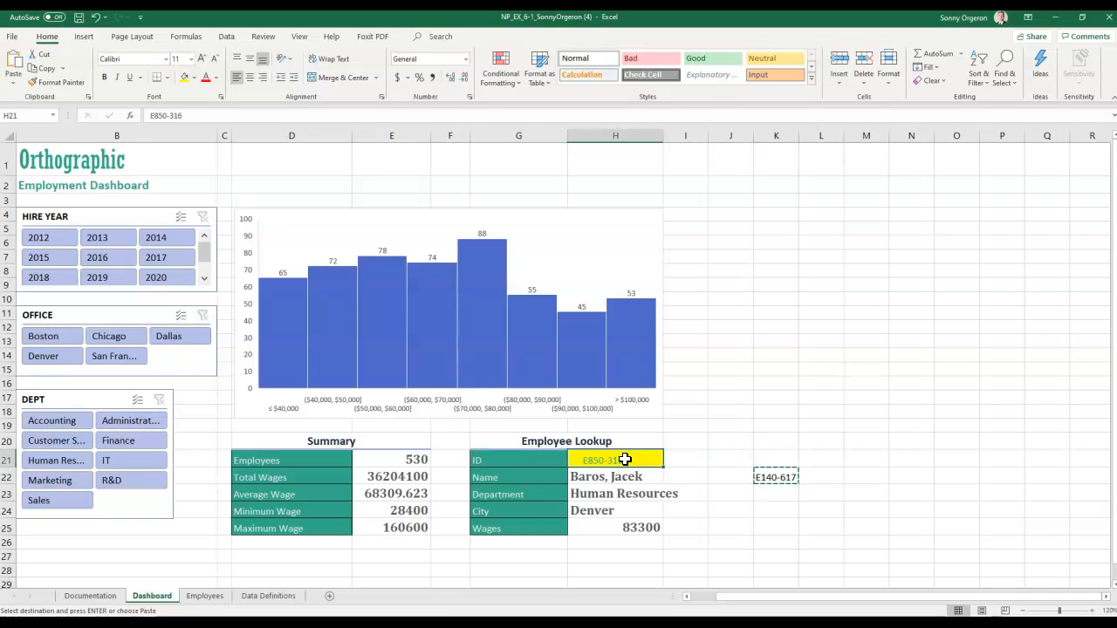
pyautogui.press('Escape')
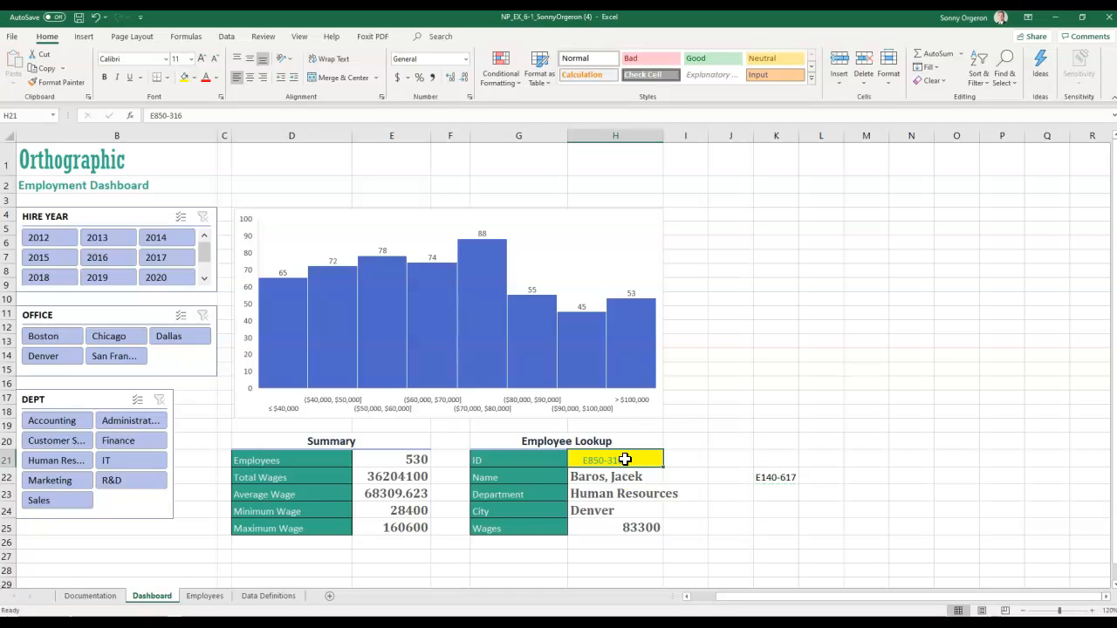
pyautogui.click(788, 478)
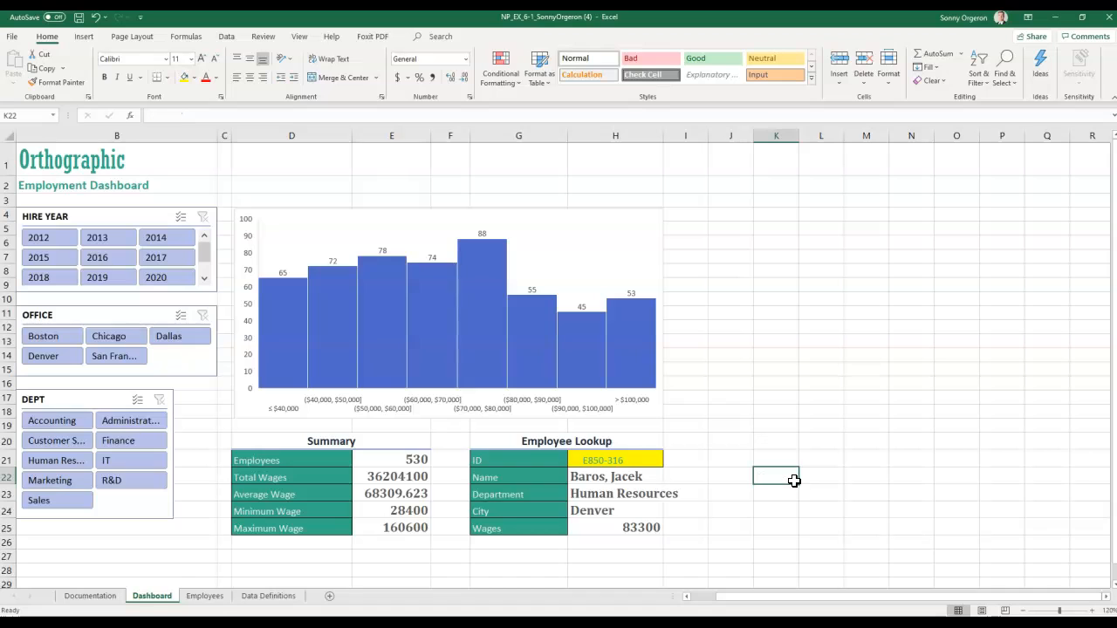
pyautogui.click(623, 459)
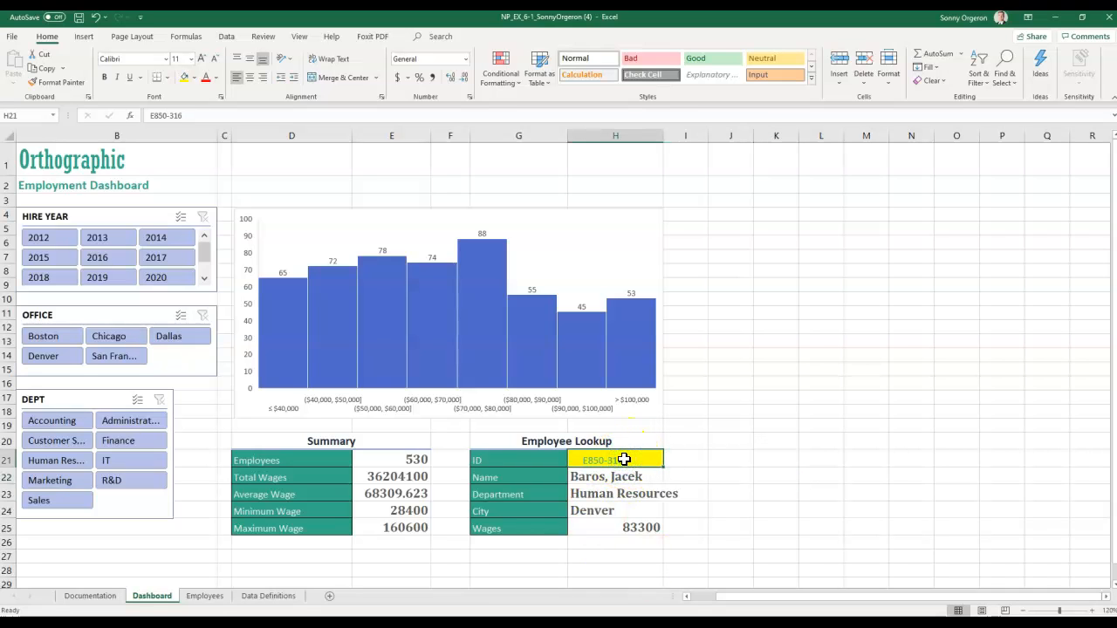
pyautogui.write('e140-617')
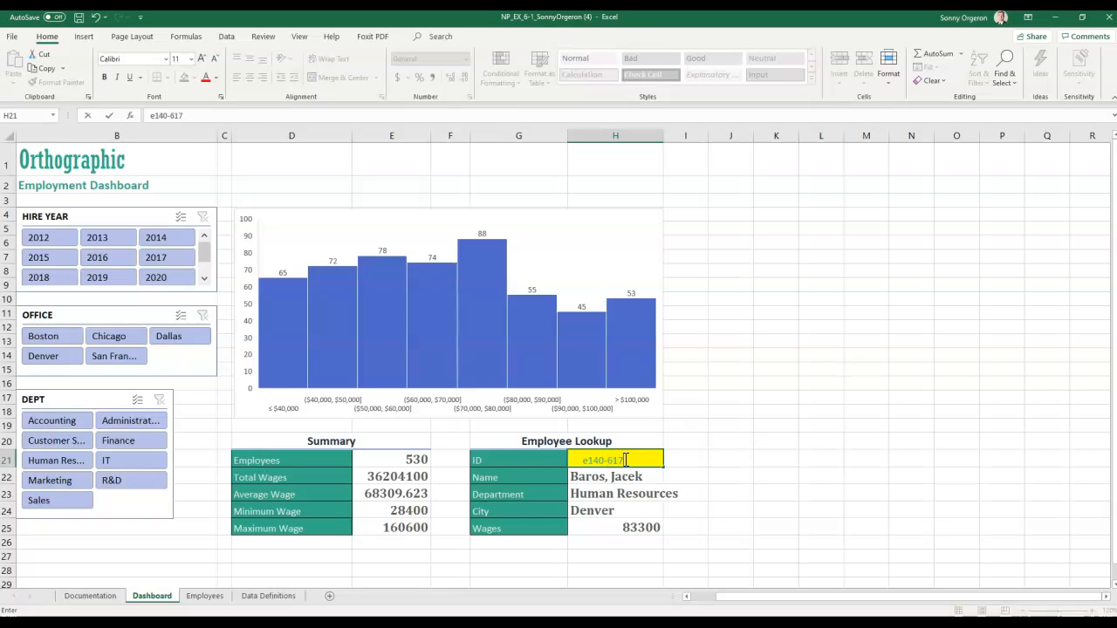
pyautogui.press('Return')
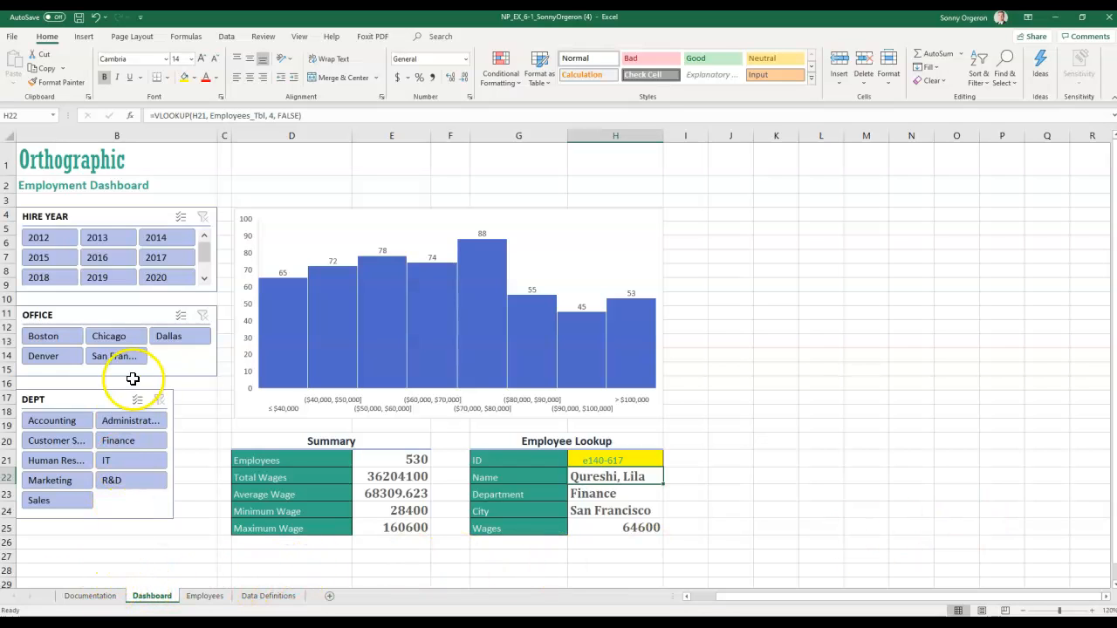
# - Save the workbook, then use Save As to store a copy on the Desktop
pyautogui.click(78, 18)
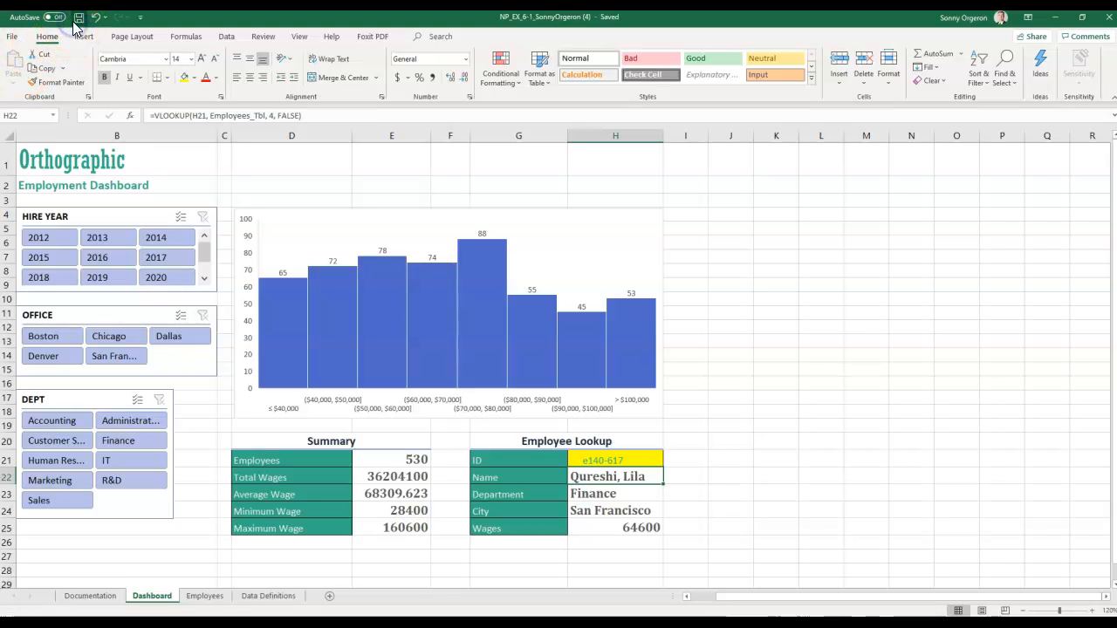
pyautogui.click(12, 35)
pyautogui.click(27, 191)
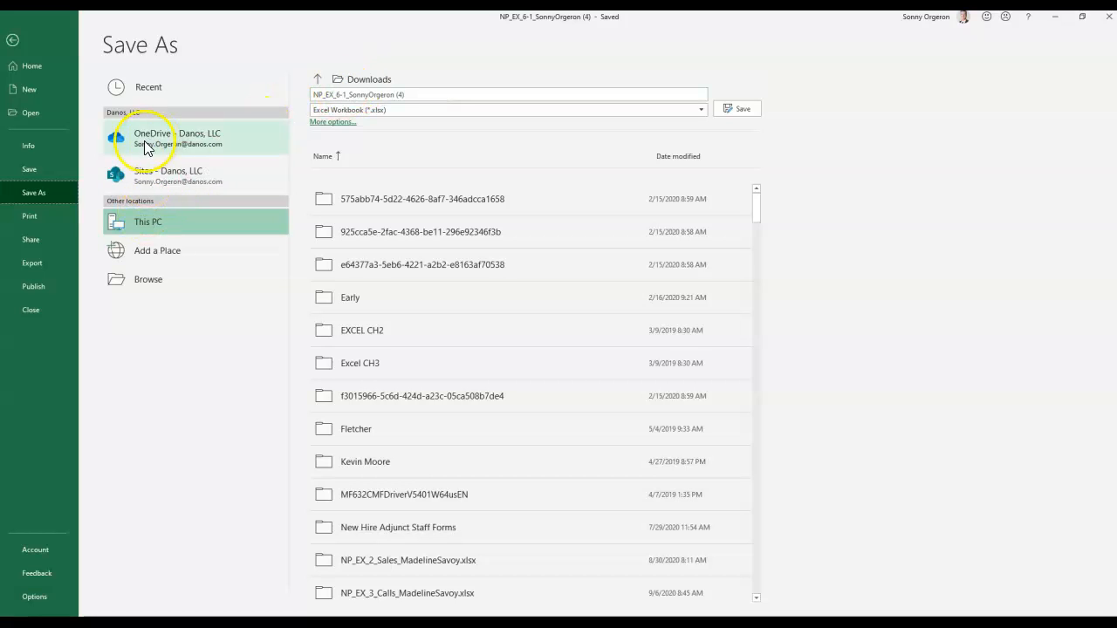
pyautogui.click(131, 281)
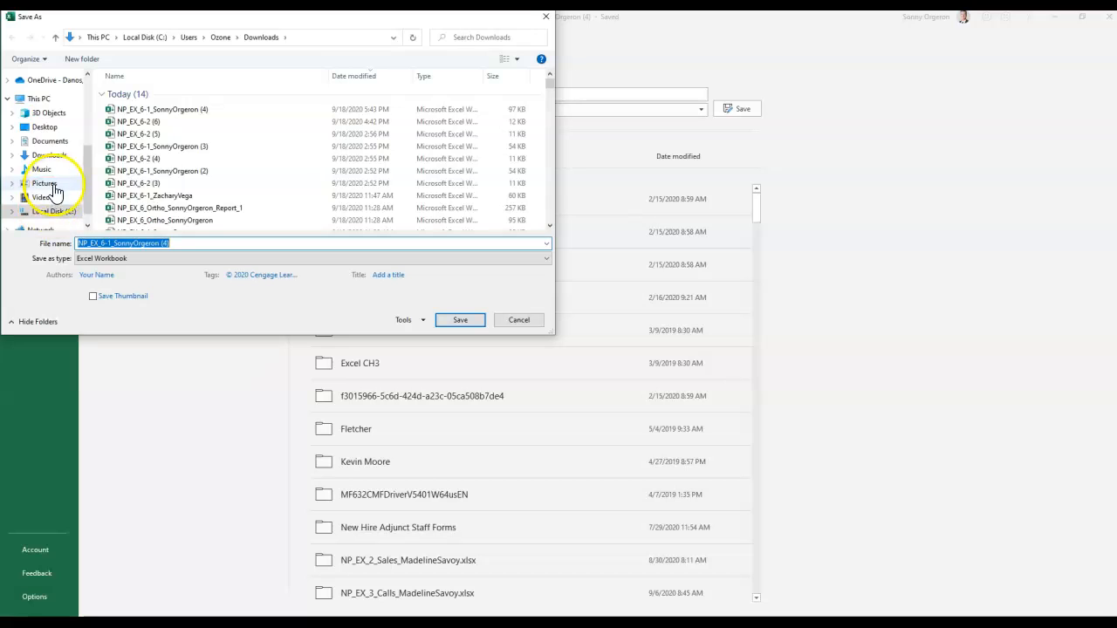
pyautogui.click(46, 128)
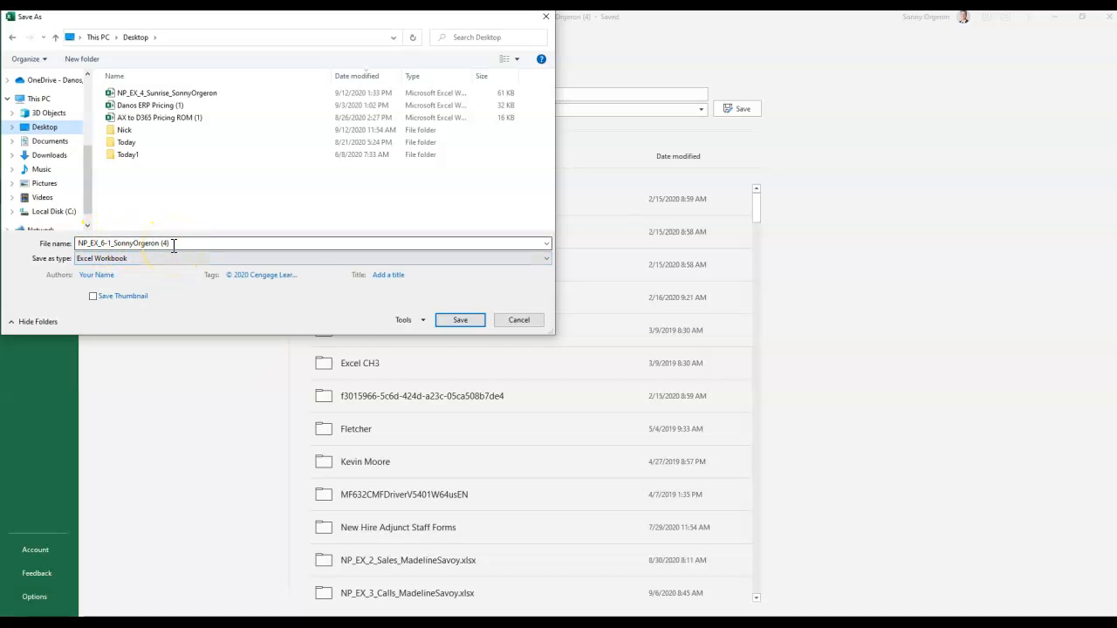
pyautogui.click(460, 319)
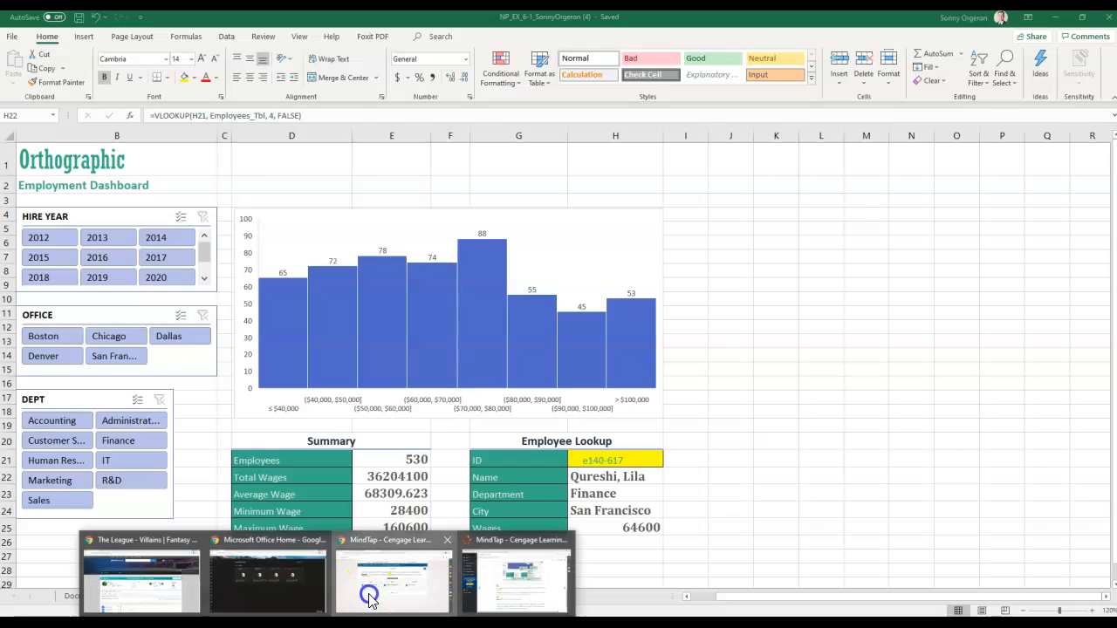
# - In MindTap, continue to the Step 2 upload page and select the expected file name, then return to Excel
pyautogui.click(368, 593)
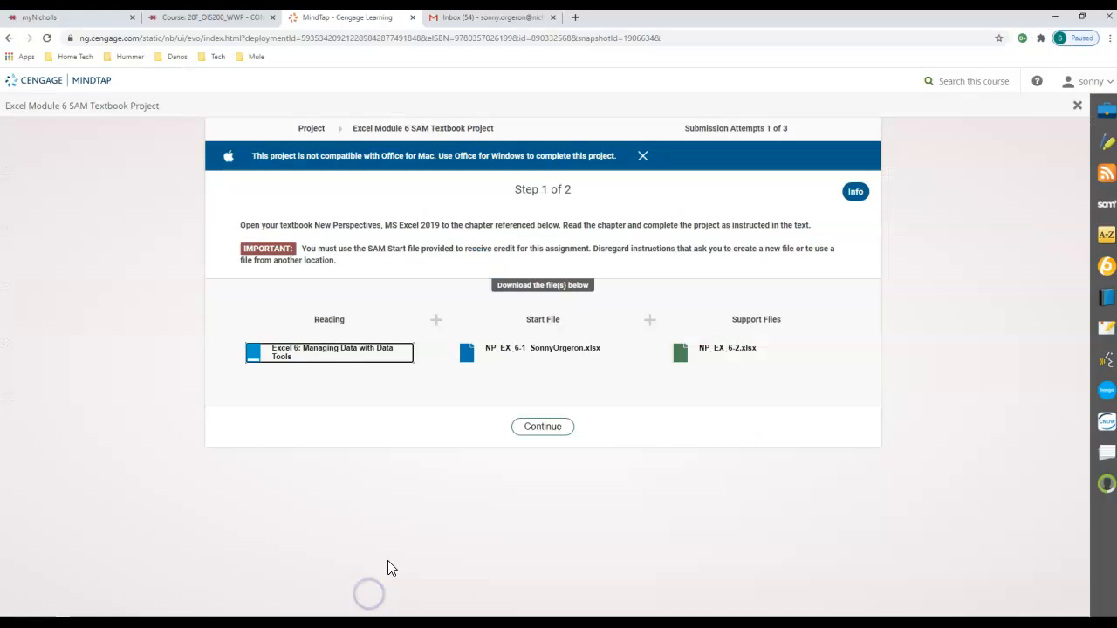
pyautogui.click(535, 426)
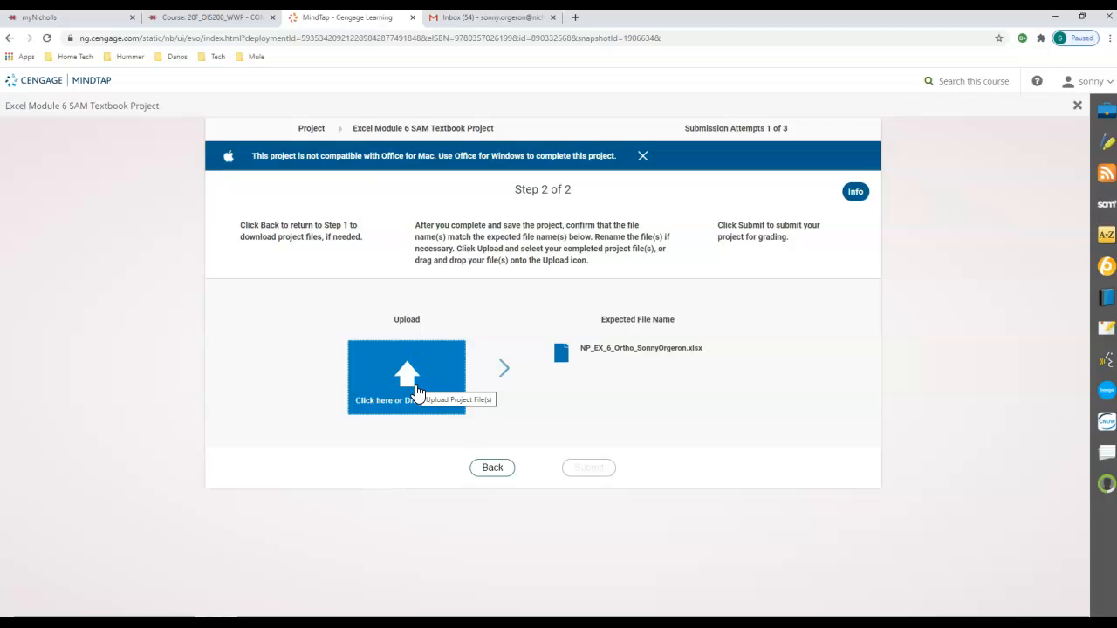
pyautogui.moveTo(582, 348); pyautogui.dragTo(672, 348)
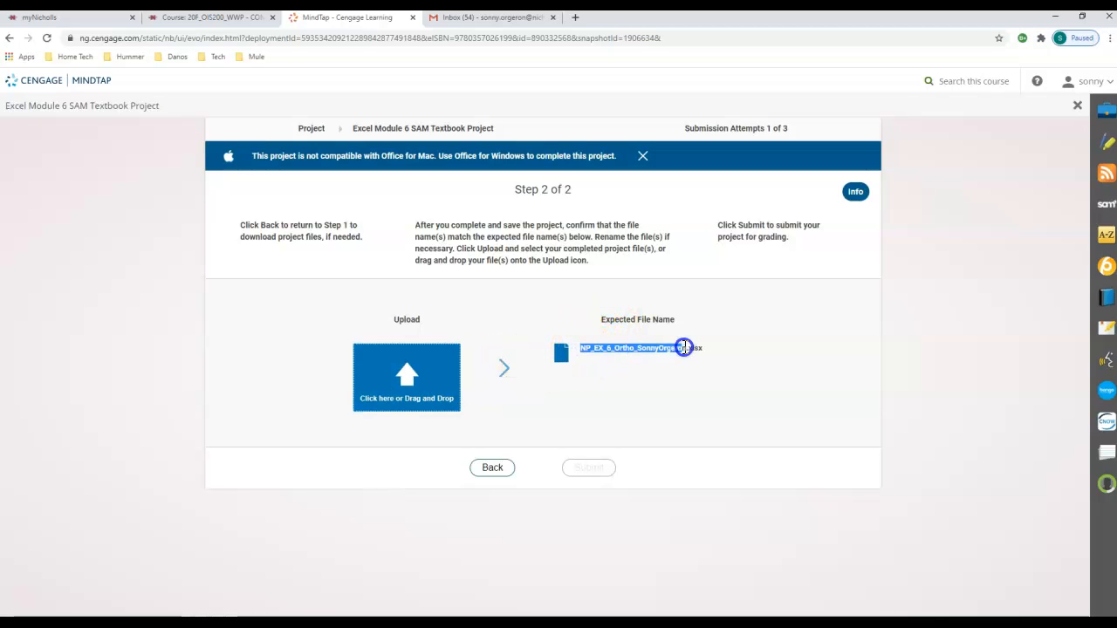
pyautogui.moveTo(686, 348); pyautogui.dragTo(686, 352)
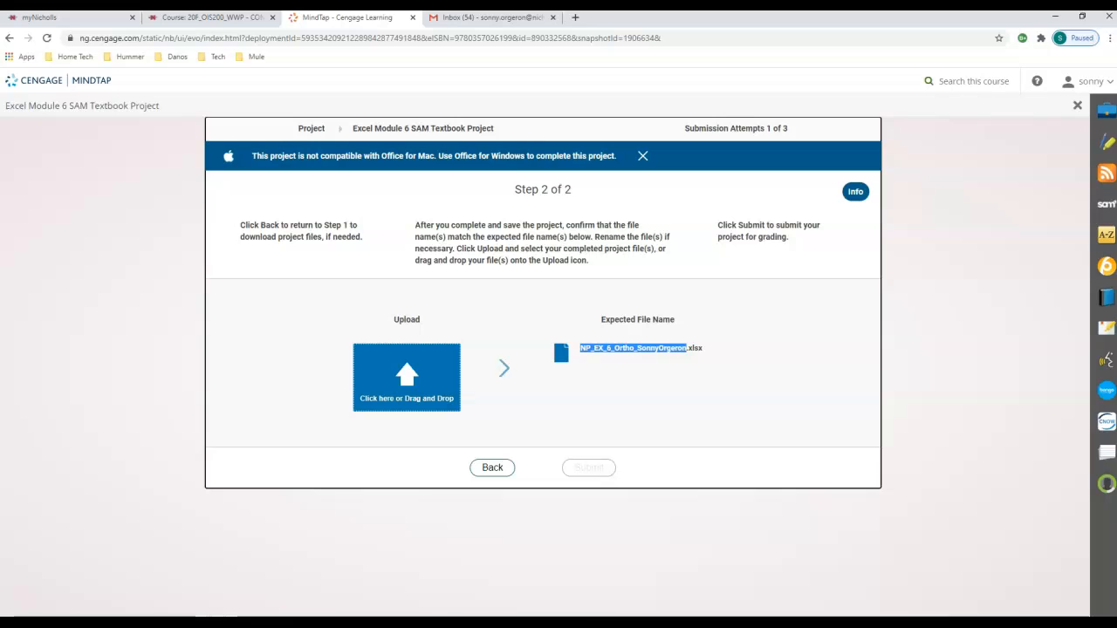
pyautogui.moveTo(528, 621)
pyautogui.click(488, 554)
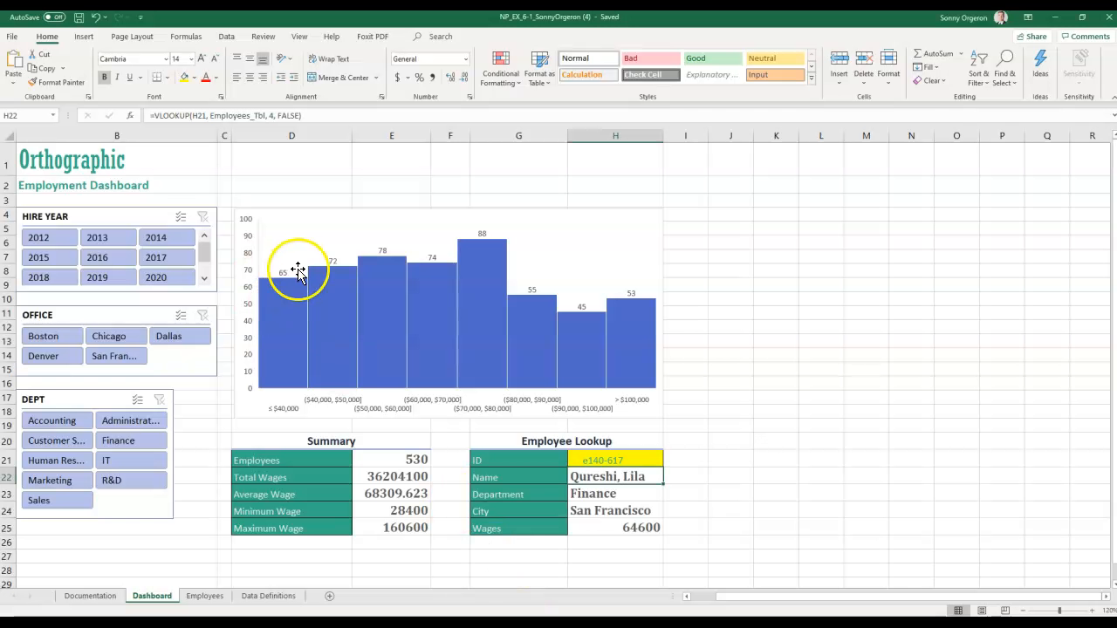
# - Save the workbook to the Desktop as an Excel Workbook named NP_EX_6_Ortho plus the student's name
pyautogui.click(12, 37)
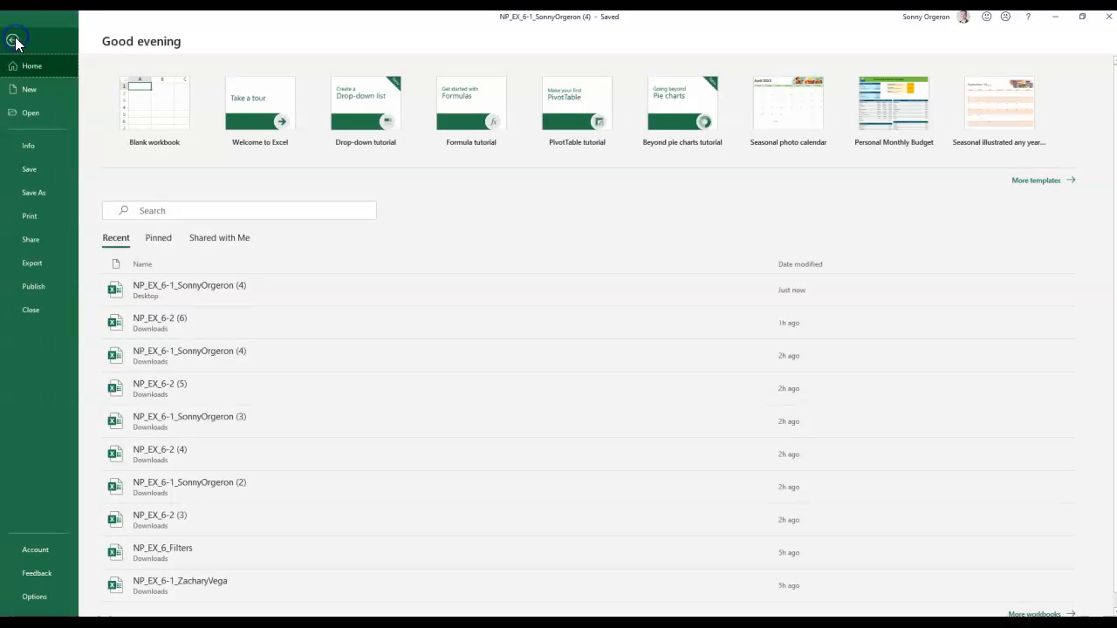
pyautogui.click(29, 193)
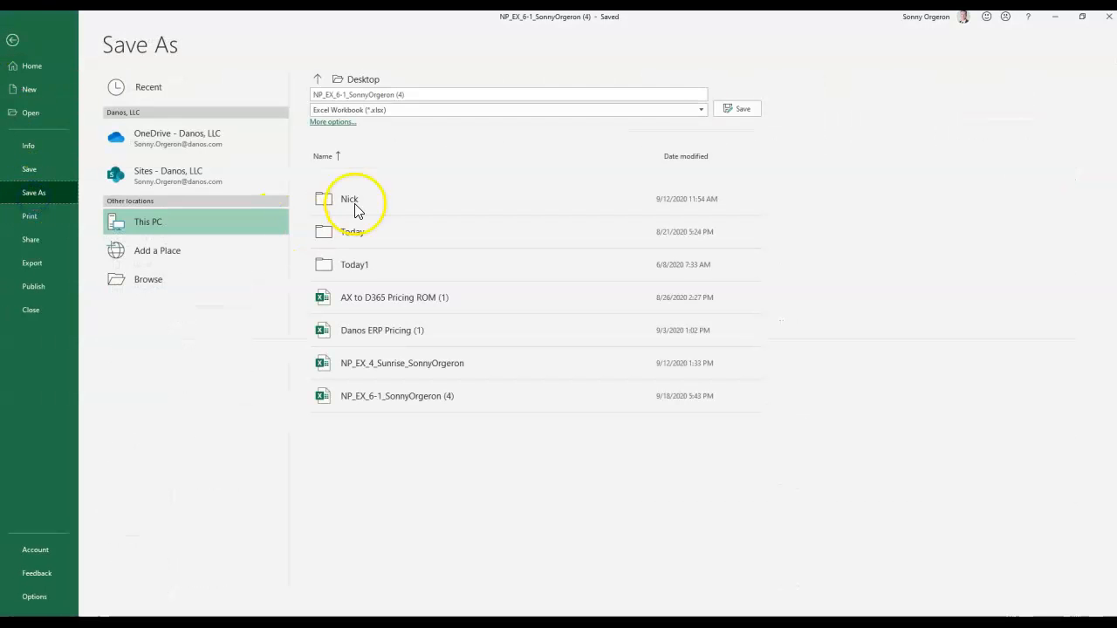
pyautogui.click(420, 96)
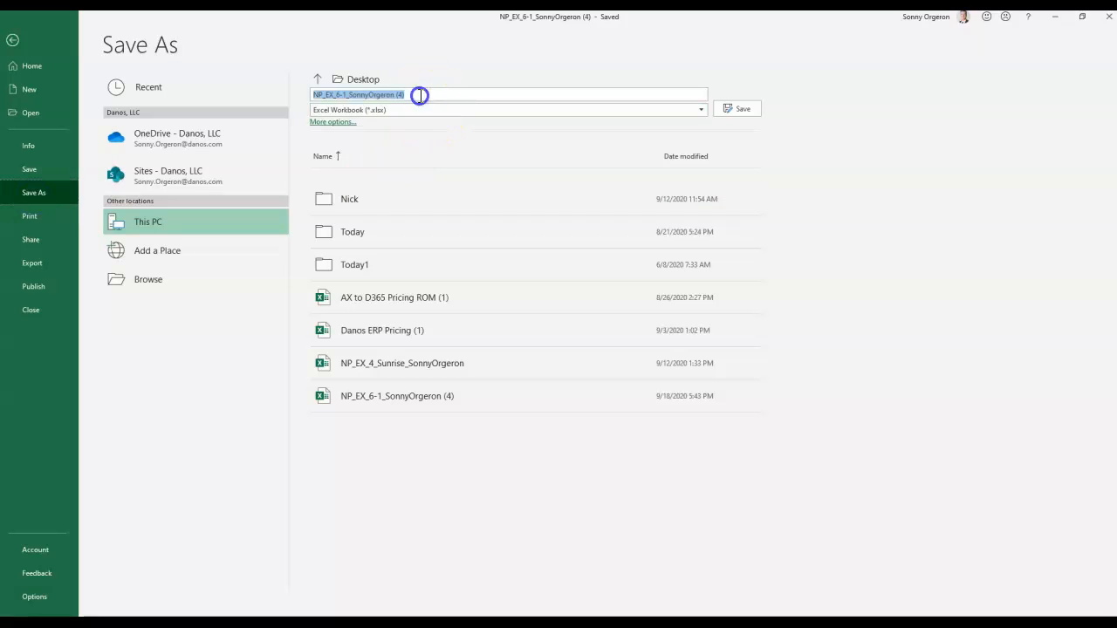
pyautogui.write('NP_EX_6_Ortho_SonnyOrgeron')
pyautogui.click(320, 110)
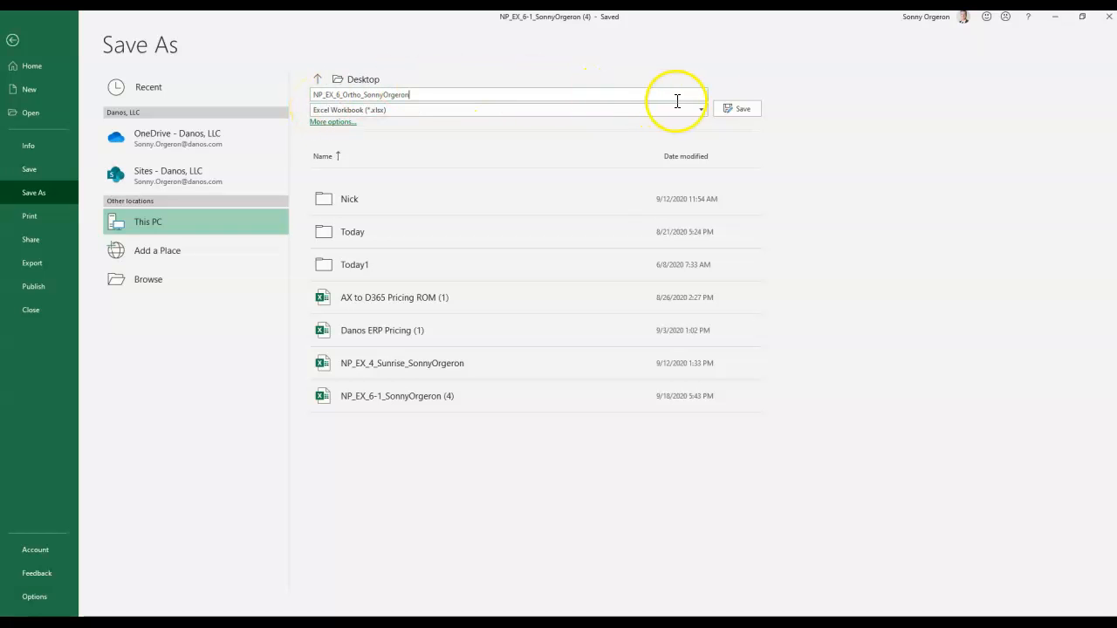
pyautogui.click(752, 111)
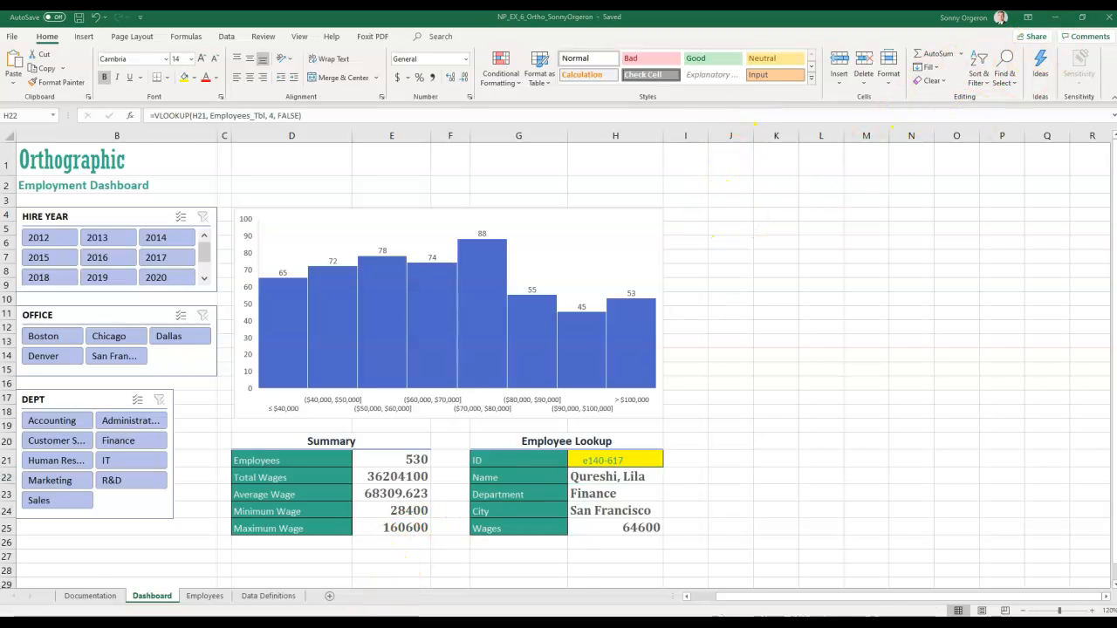
# - Upload the Desktop Ortho workbook to MindTap, submit it, and open the downloaded graded report
pyautogui.click(384, 602)
pyautogui.click(410, 406)
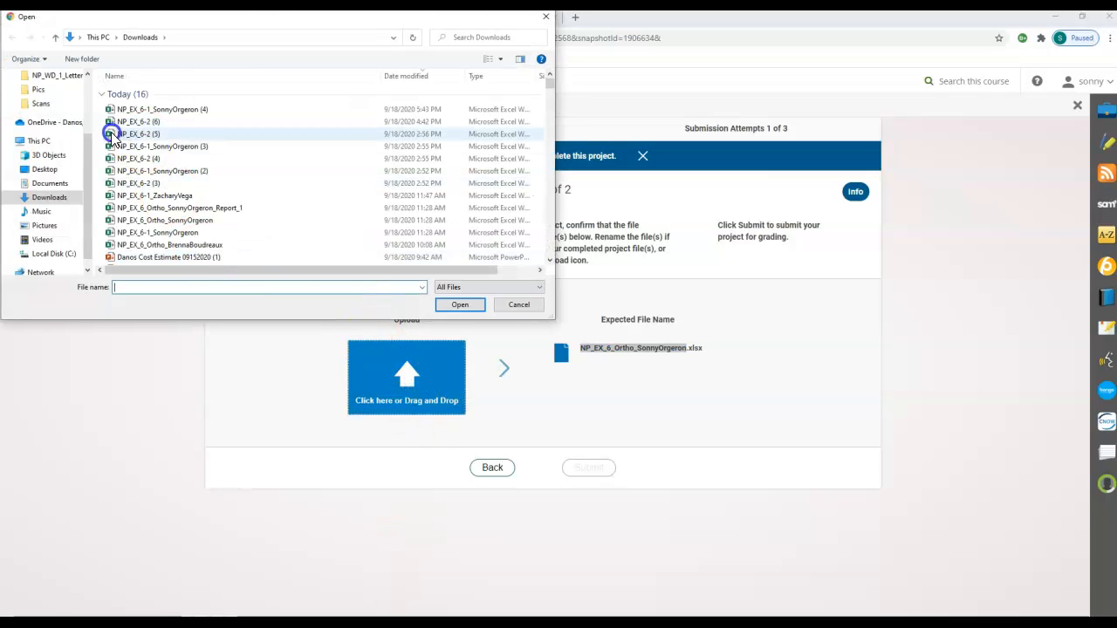
pyautogui.click(43, 168)
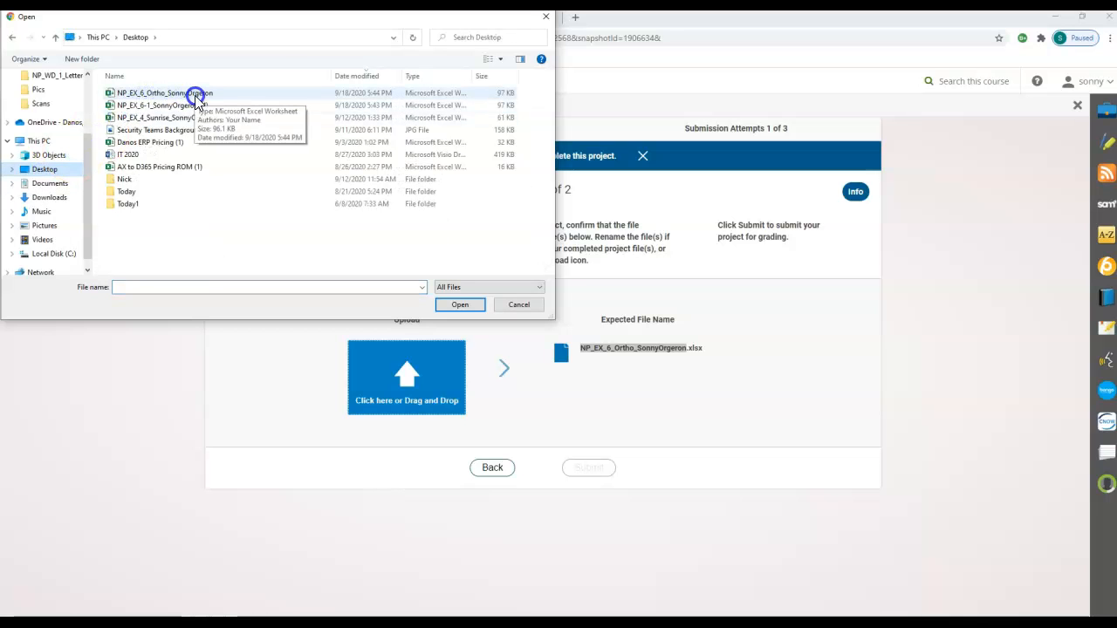
pyautogui.doubleClick(196, 98)
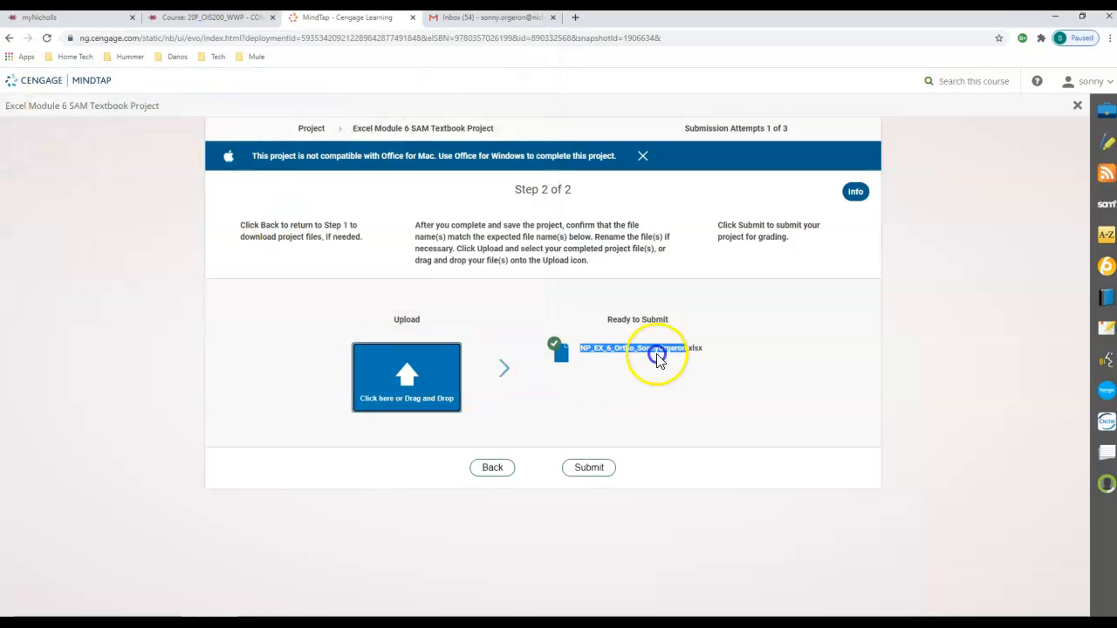
pyautogui.click(597, 467)
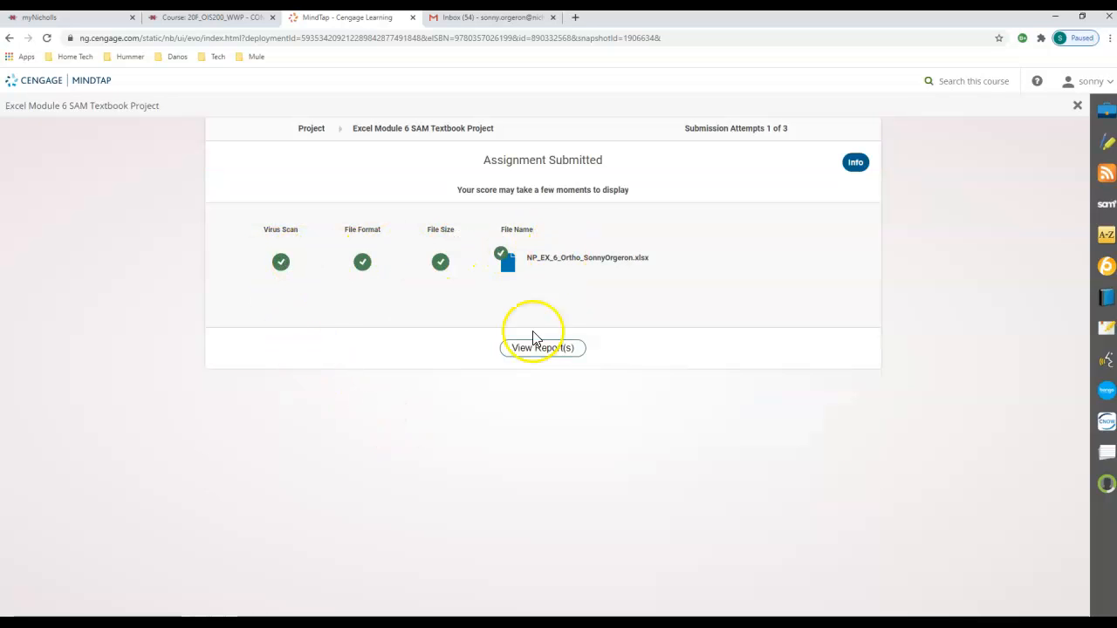
pyautogui.click(539, 347)
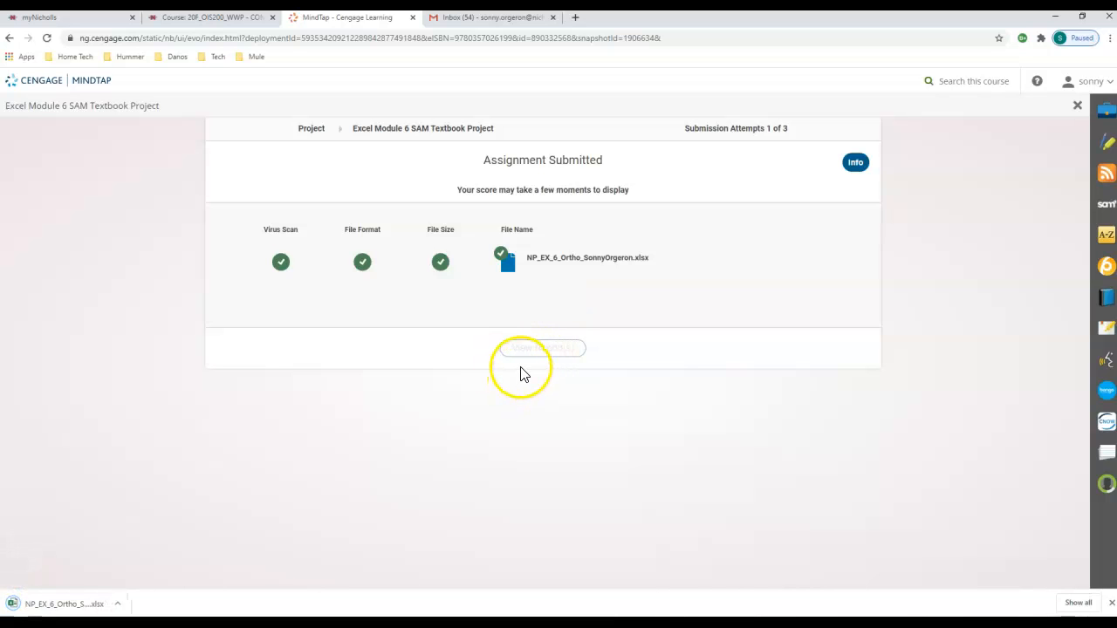
pyautogui.click(89, 603)
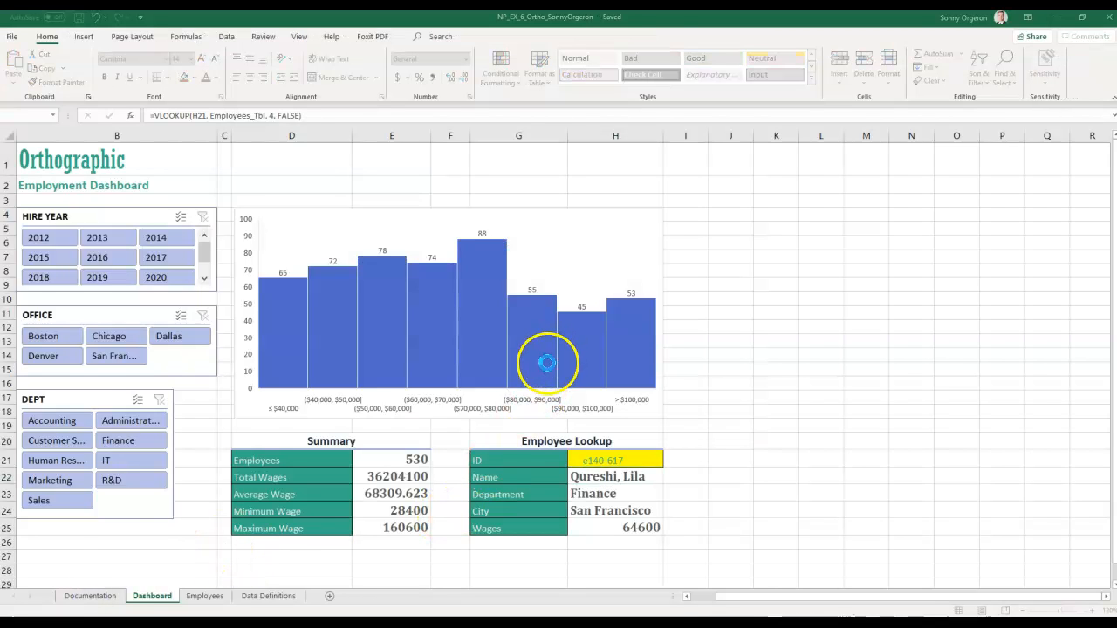
# - Scroll through the Graded Summary Report to review the 95/100 score and the missed custom-sort item
pyautogui.scroll(-6, 104, 310)
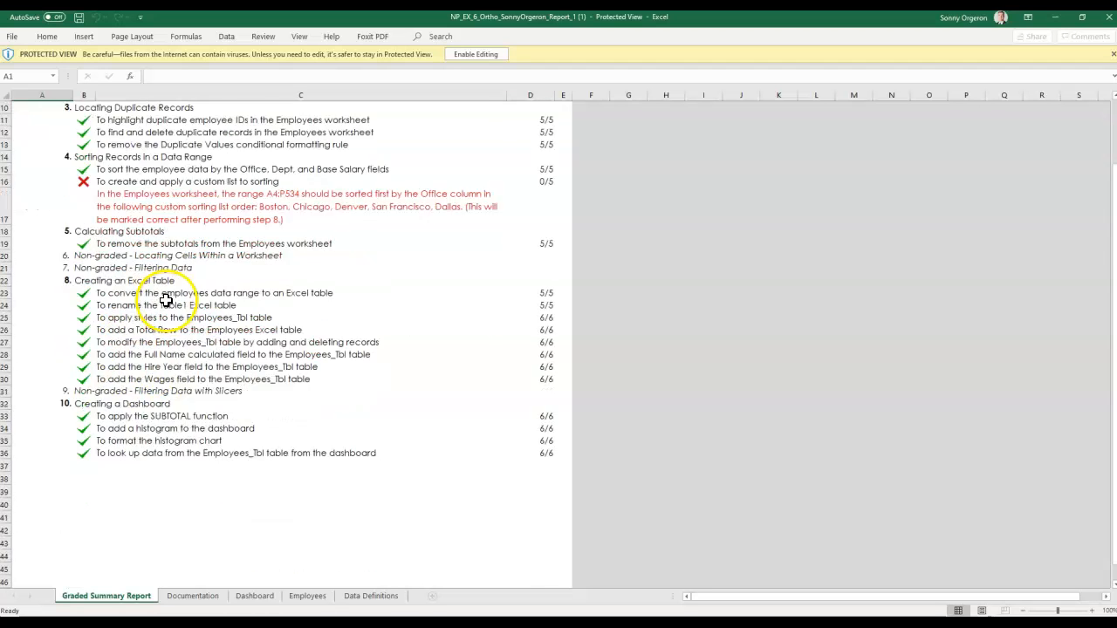
pyautogui.scroll(4, 166, 297)
pyautogui.scroll(1, 166, 300)
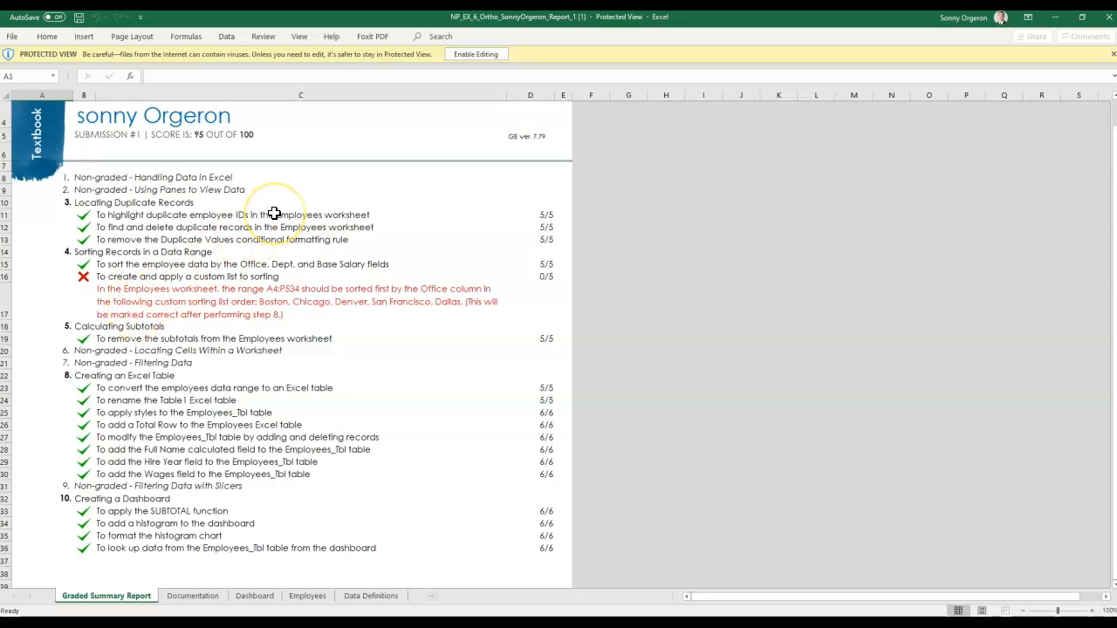
pyautogui.scroll(1, 242, 242)
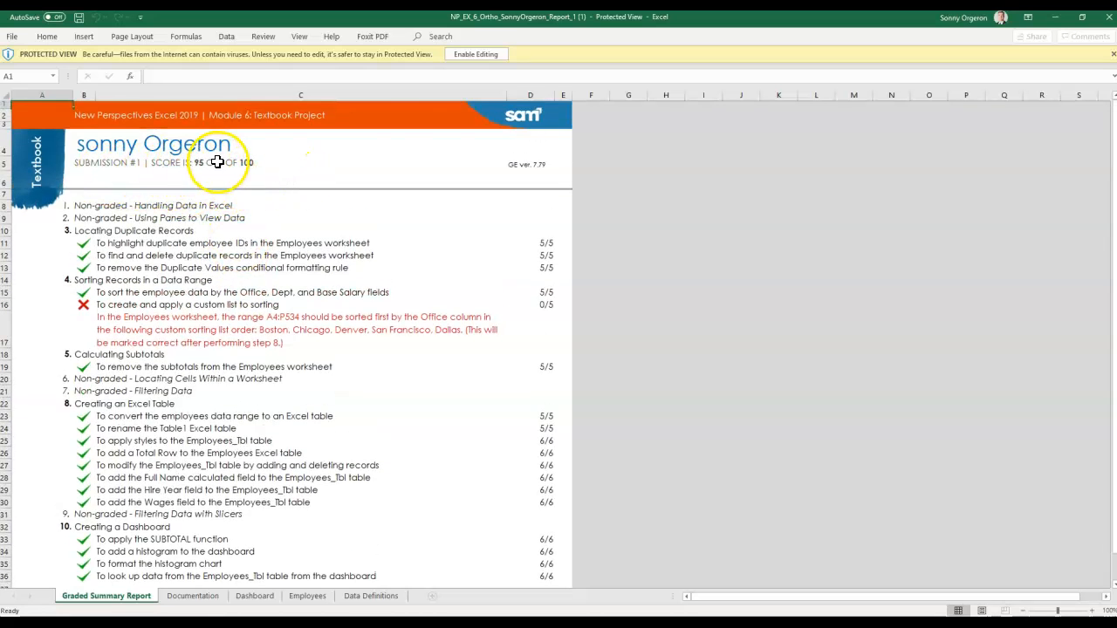
pyautogui.scroll(-5, 402, 314)
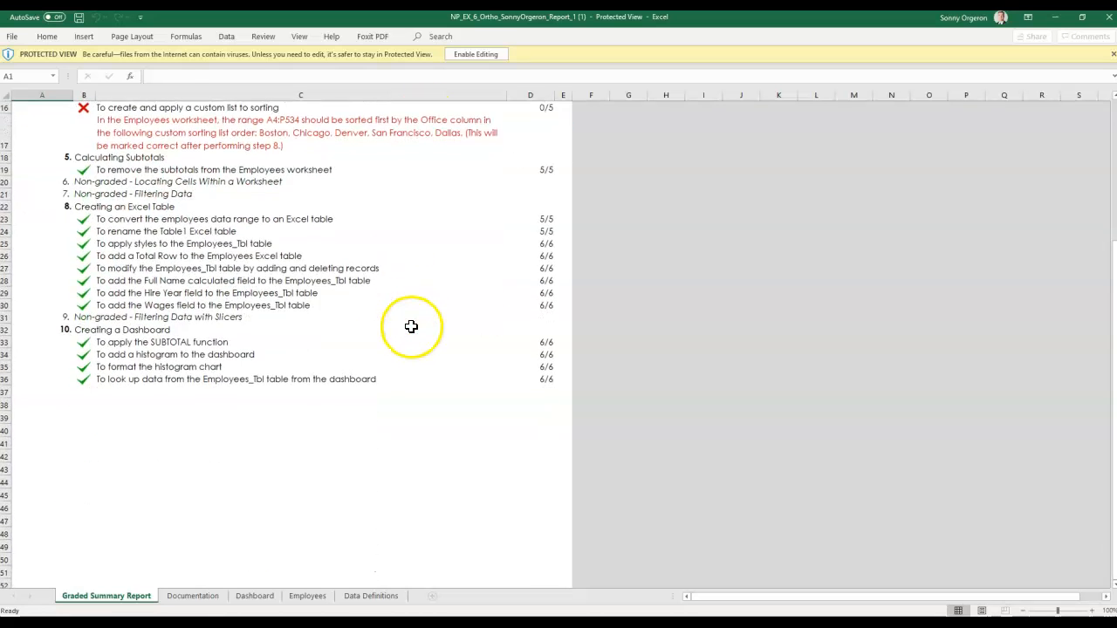
pyautogui.scroll(4, 411, 326)
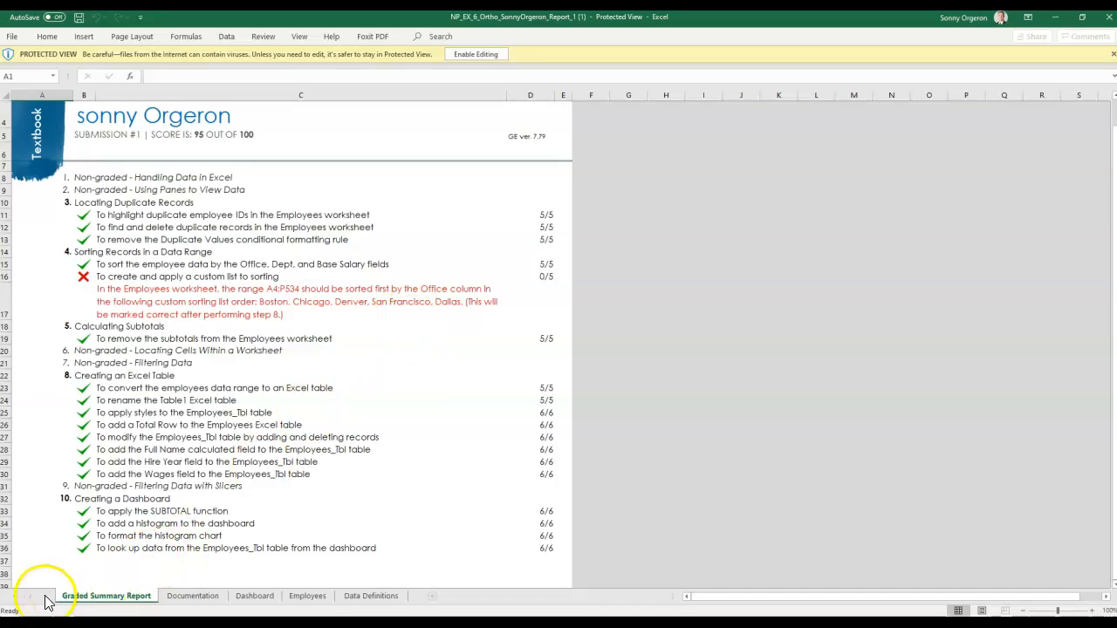